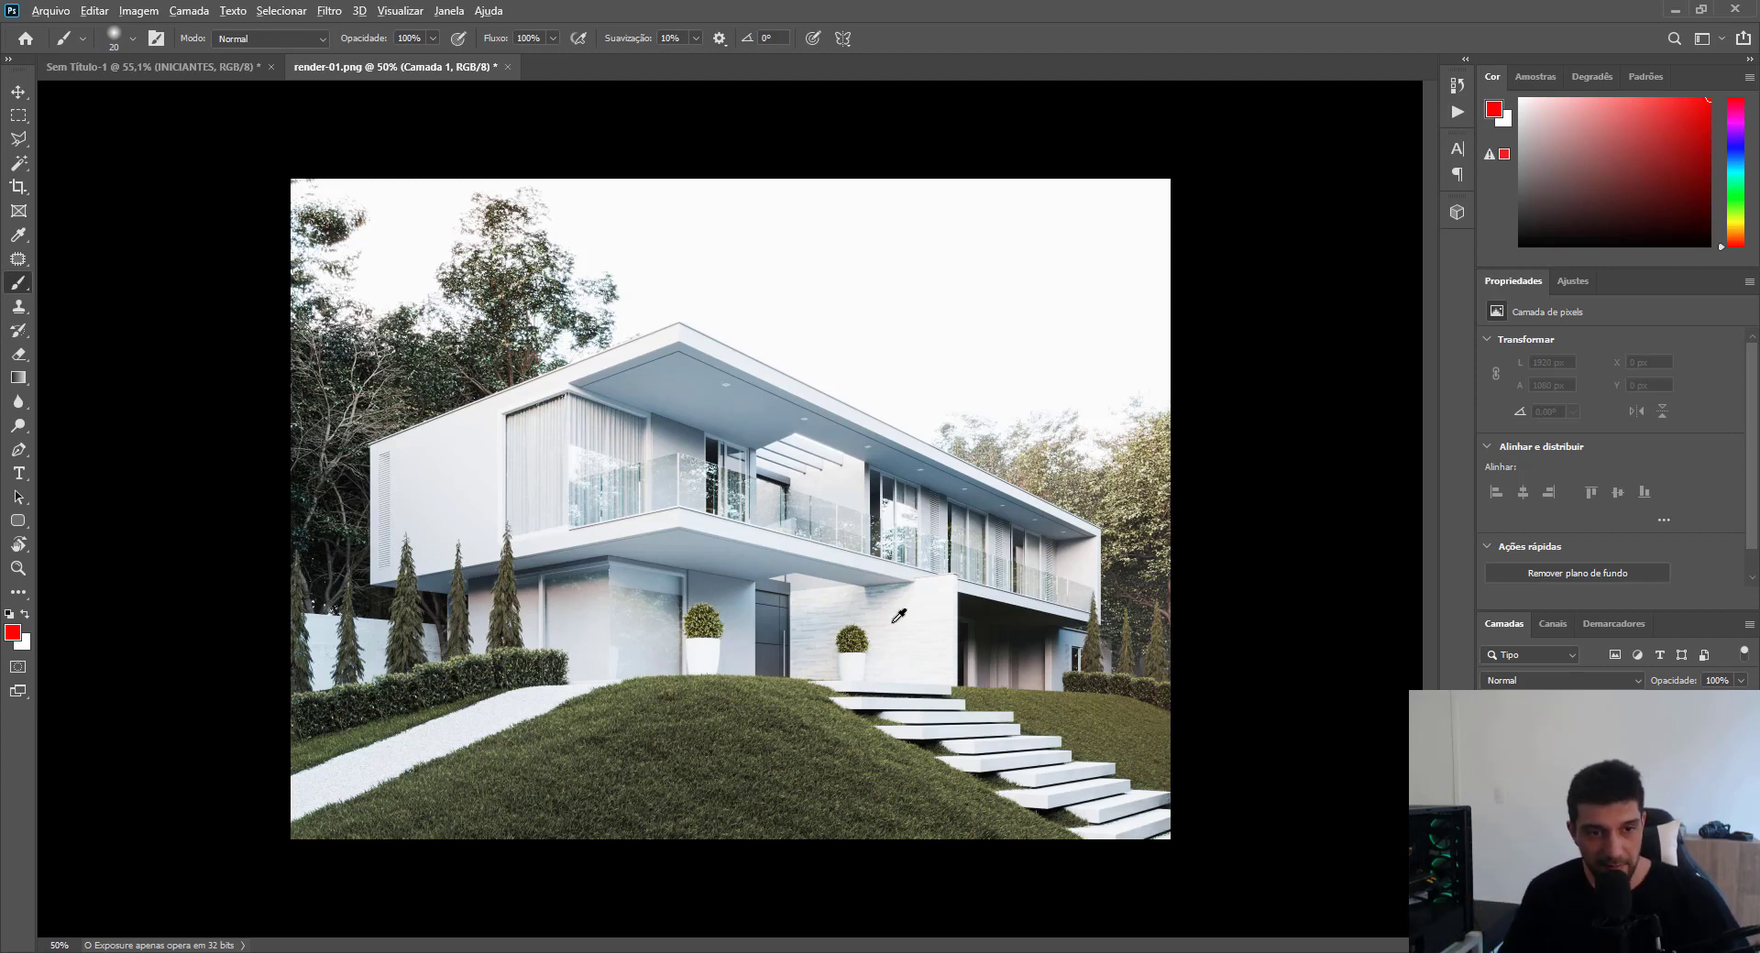
# Set the brush size to 10 and paint a red line along the top edge of the hedge below the cypress trees.
pyautogui.scroll(2, 637, 562)
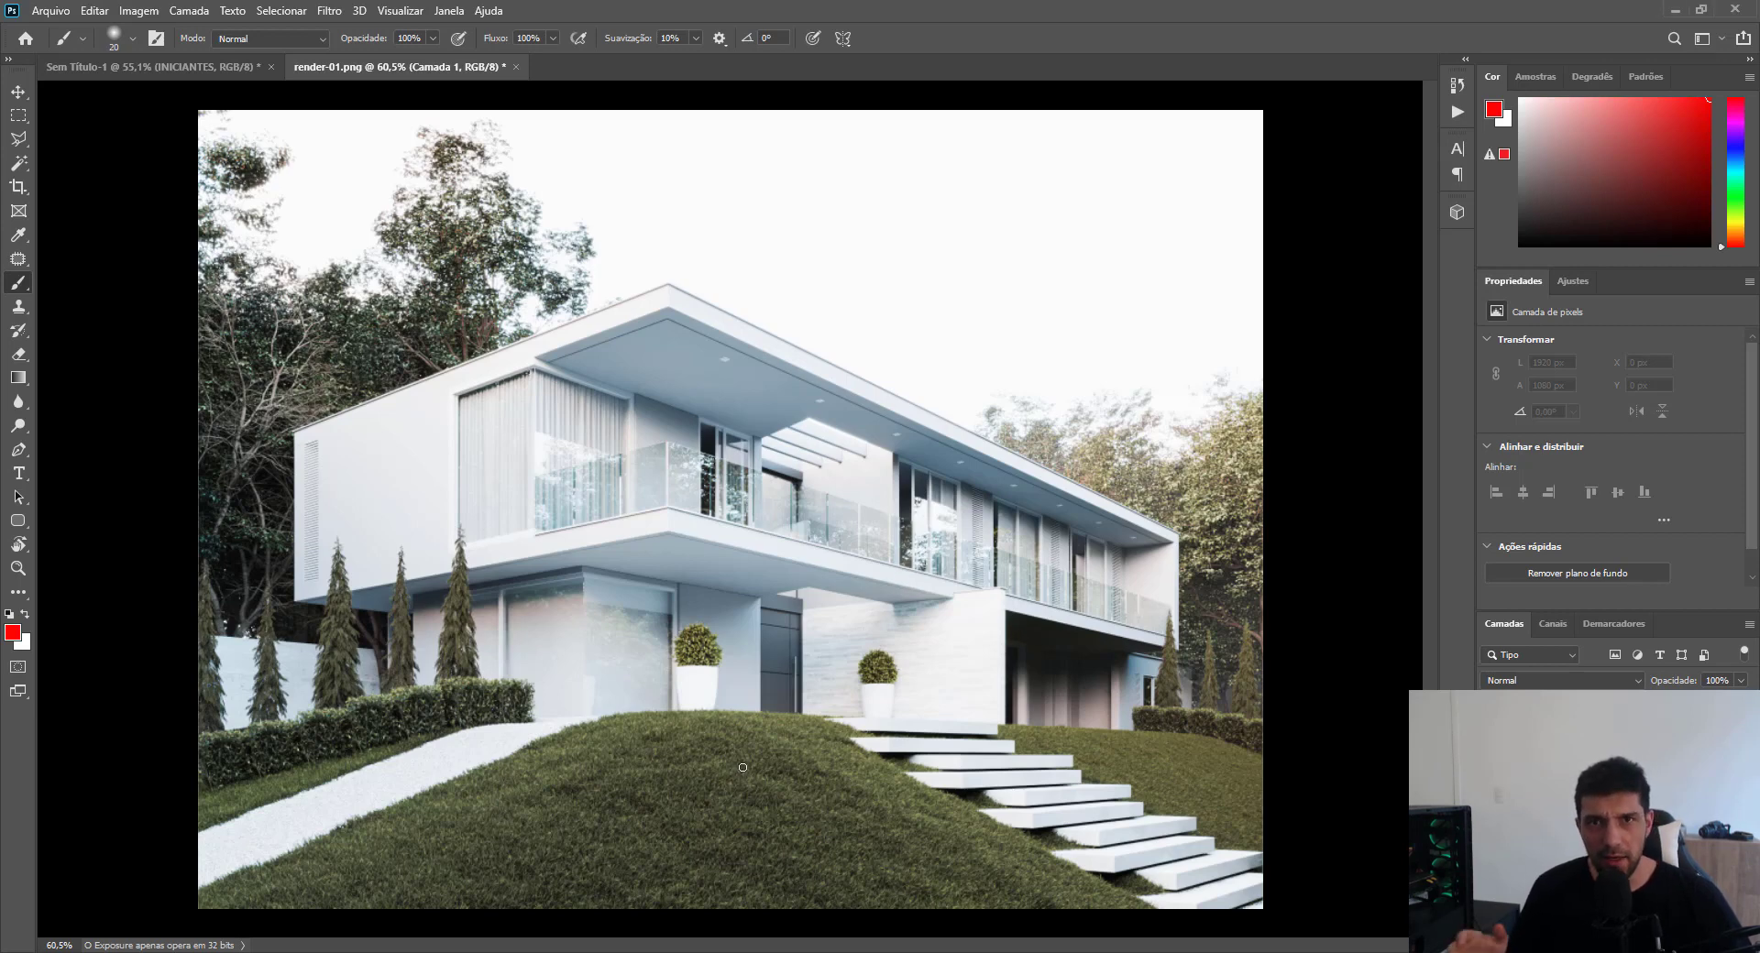
pyautogui.scroll(5, 279, 716)
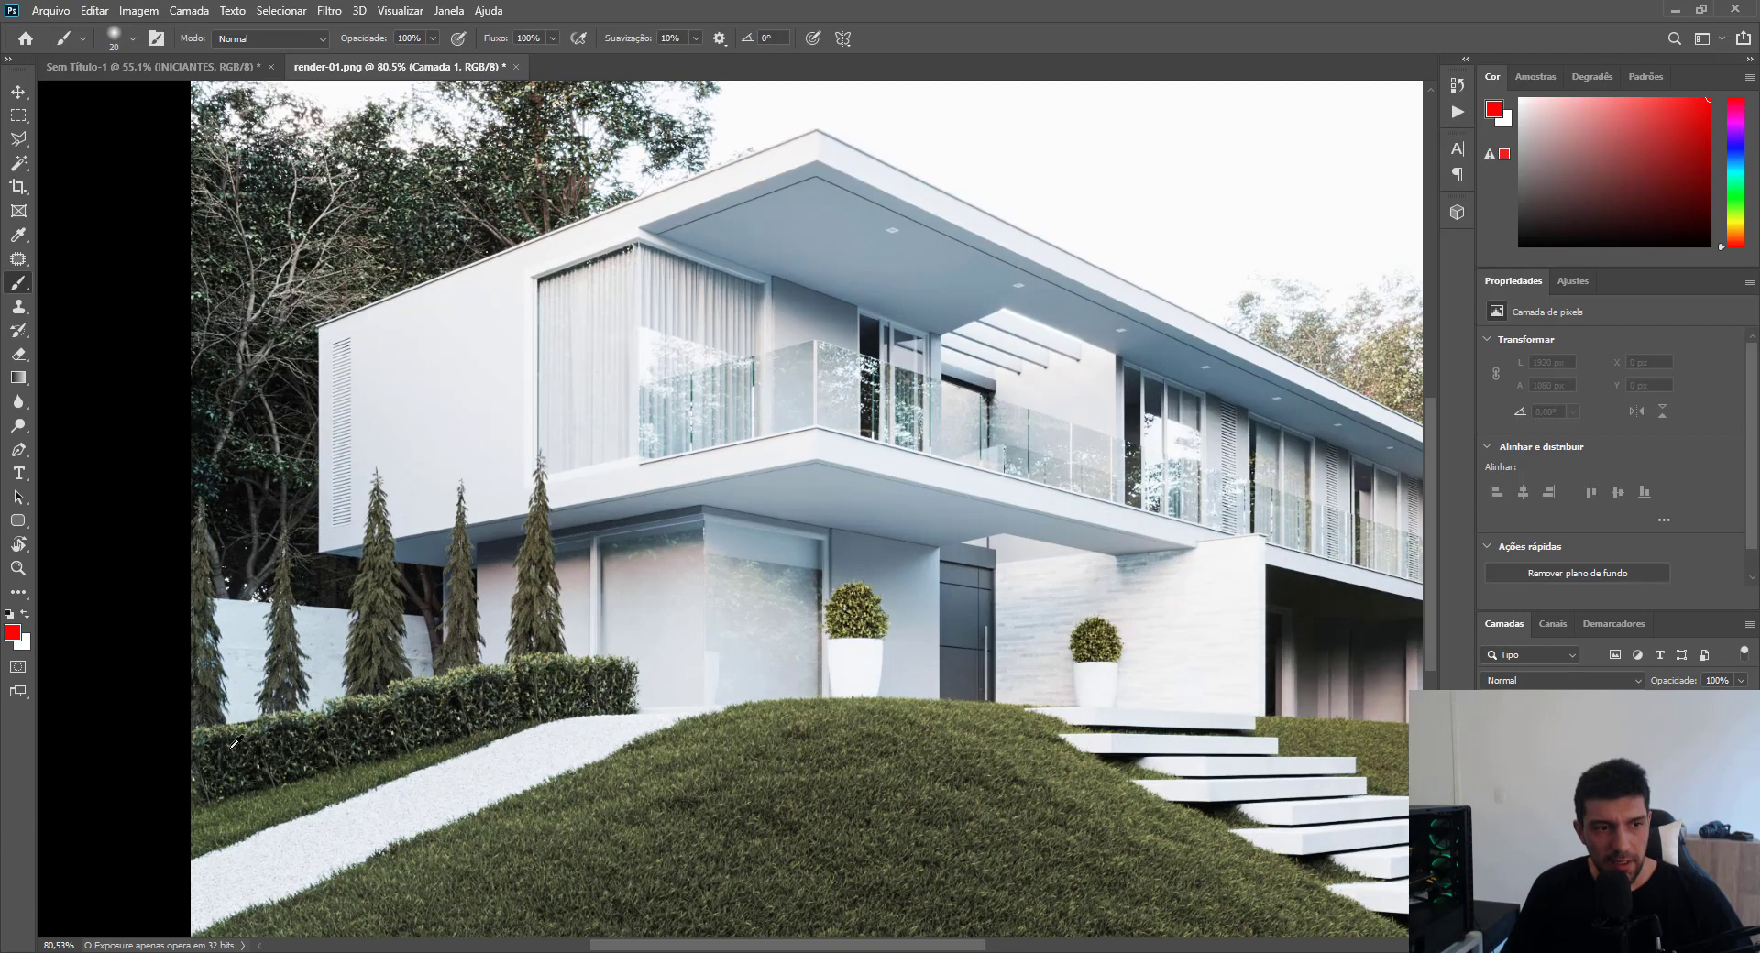
pyautogui.scroll(1, 383, 719)
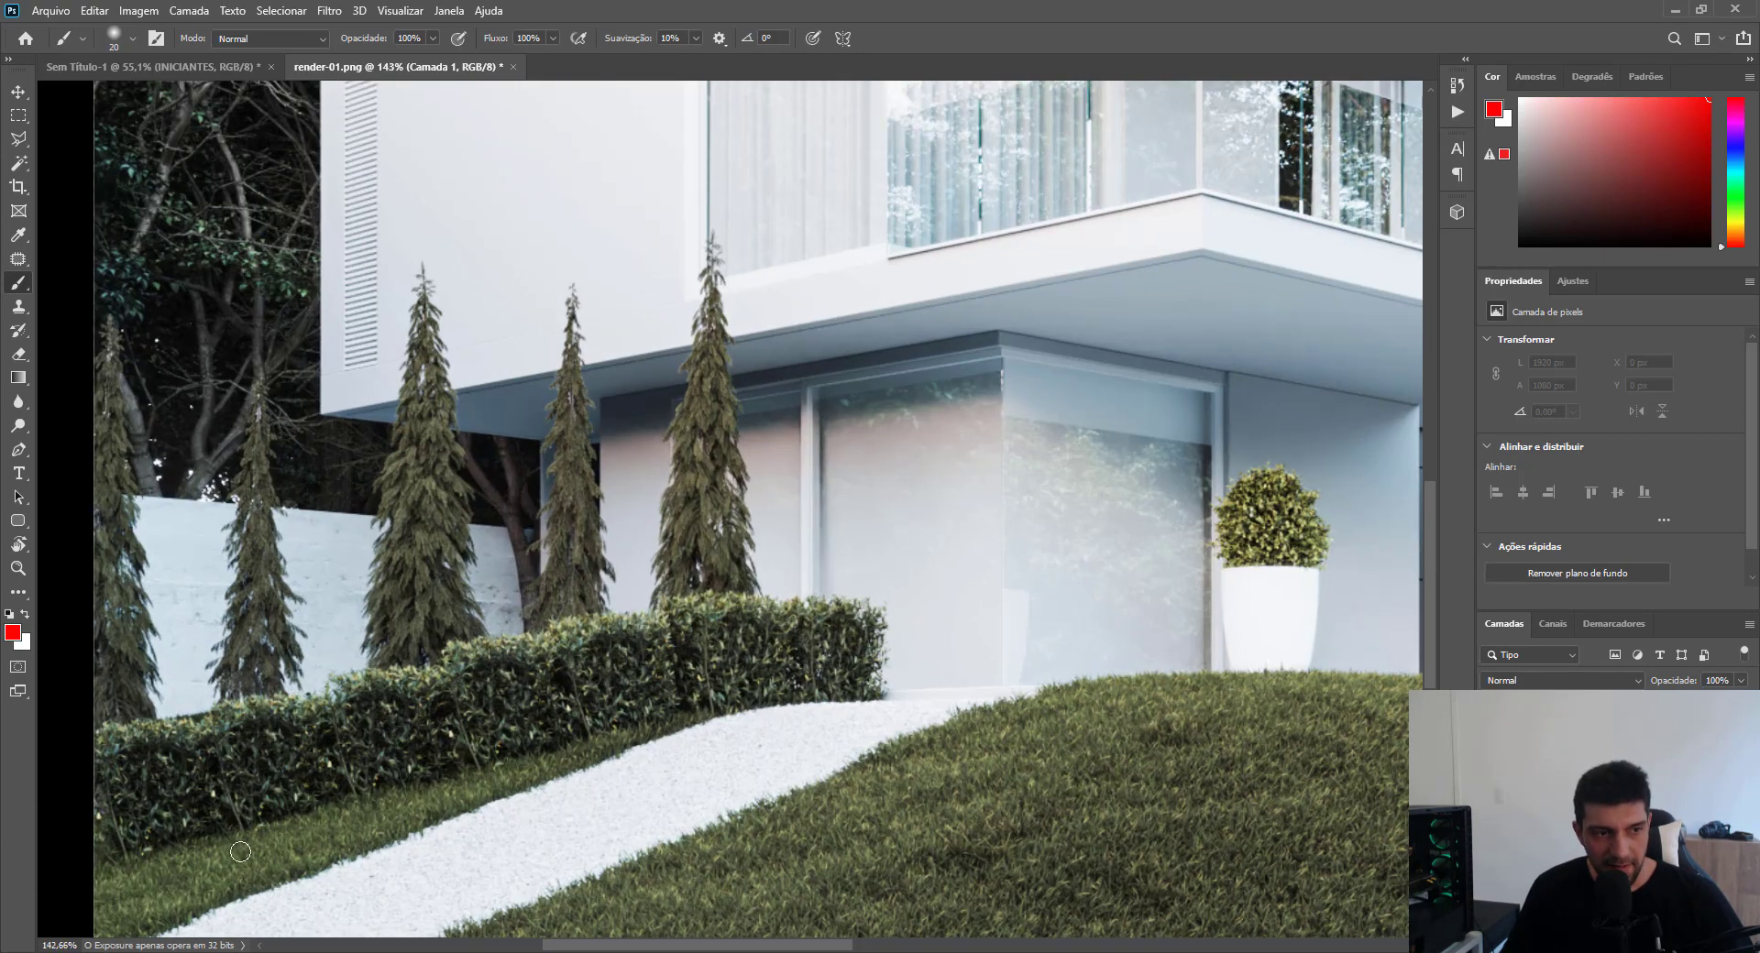
pyautogui.keyDown('alt'); pyautogui.rightClick(376, 739); pyautogui.keyUp('alt')
pyautogui.moveTo(376, 740); pyautogui.dragTo(391, 738)
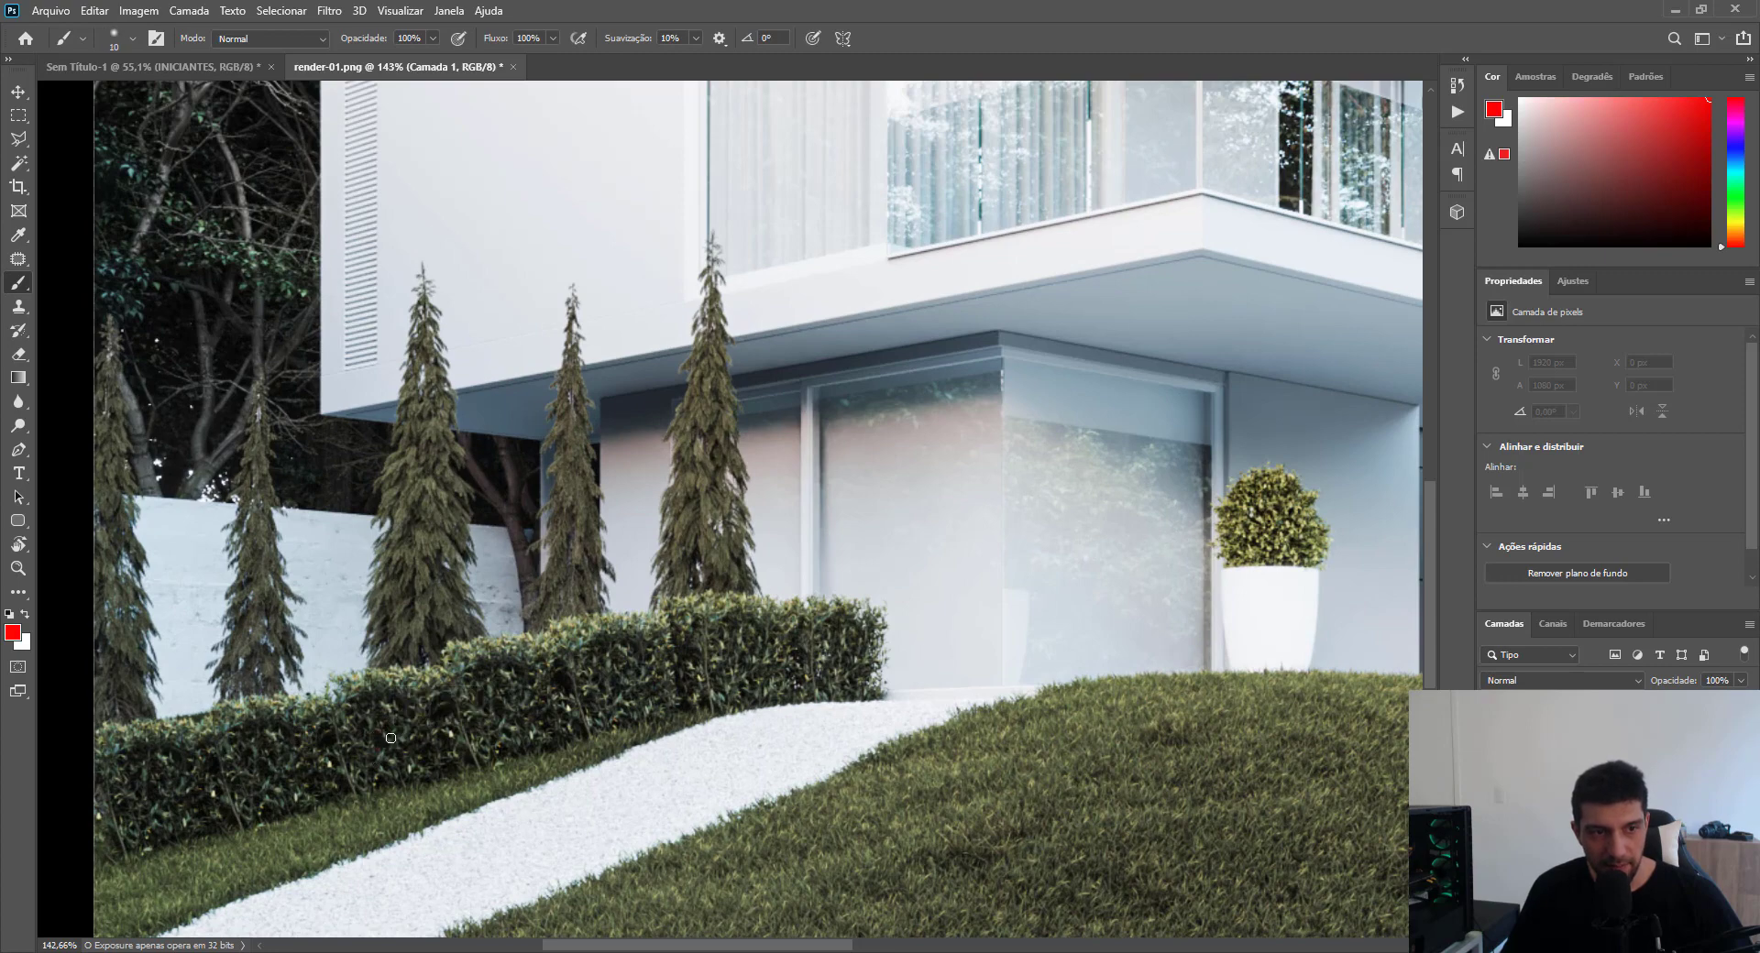
pyautogui.click(723, 593)
pyautogui.moveTo(711, 595)
pyautogui.mouseDown()
pyautogui.moveTo(226, 698)
pyautogui.moveTo(216, 719)
pyautogui.moveTo(101, 727)
pyautogui.mouseUp()
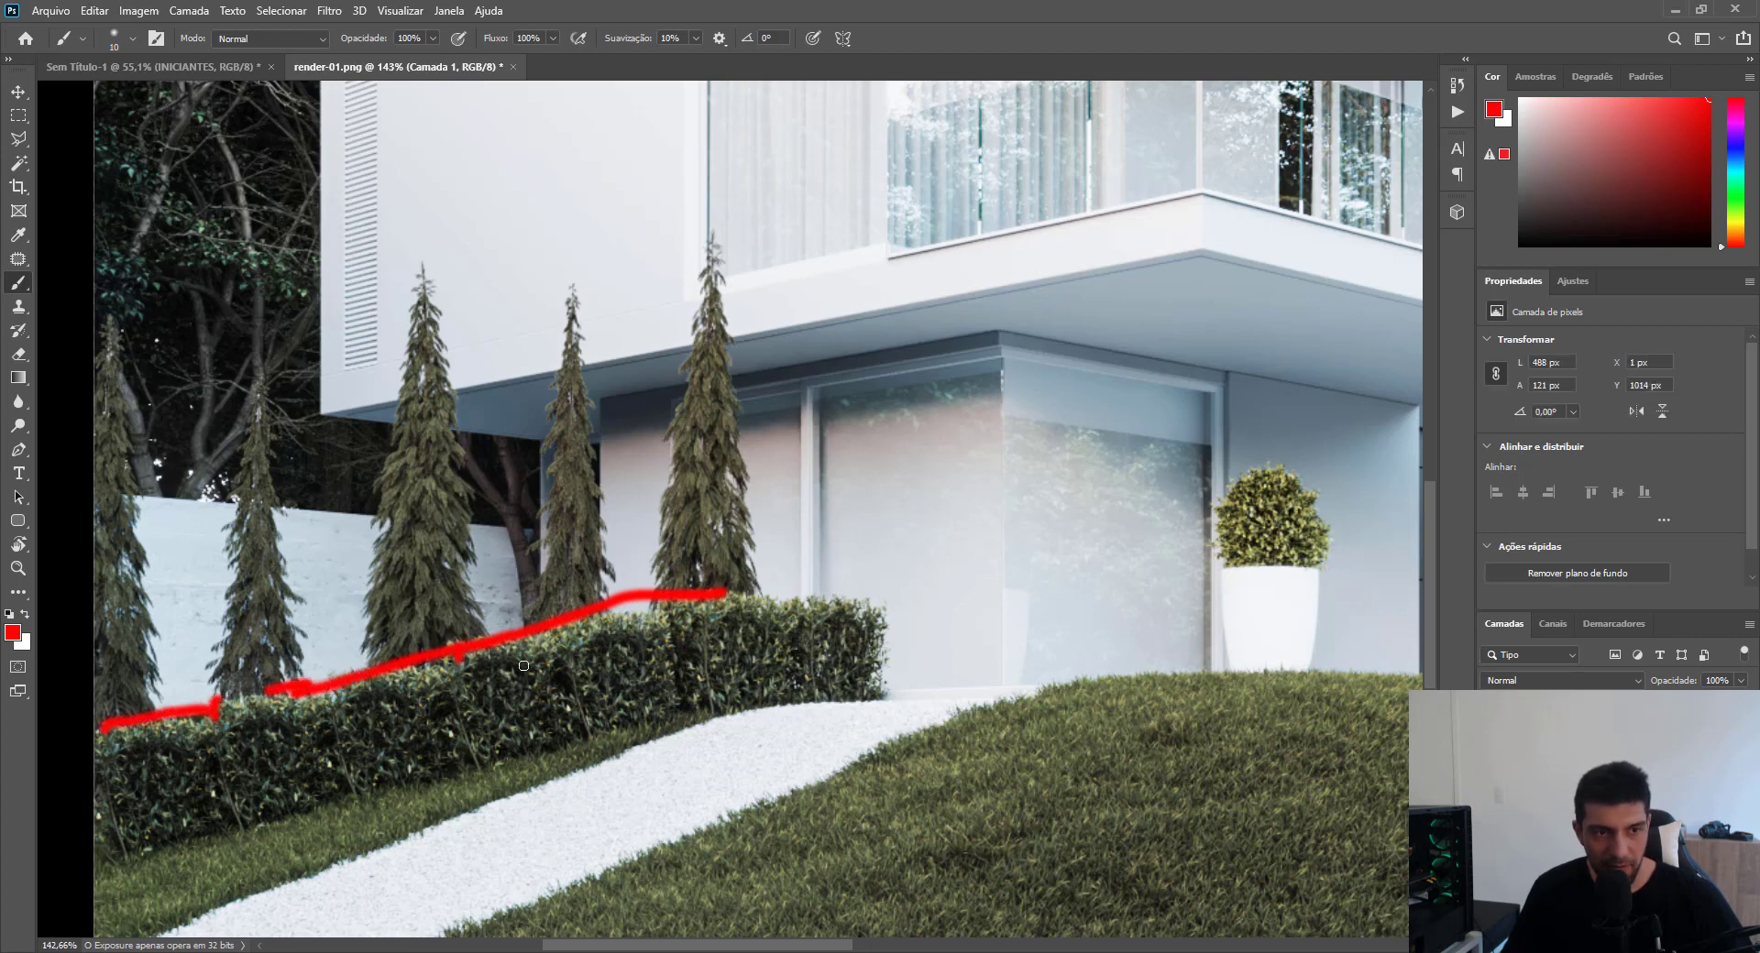
# Hide the red marking and examine the hedges and cypresses on both sides of the house.
pyautogui.press('Delete')
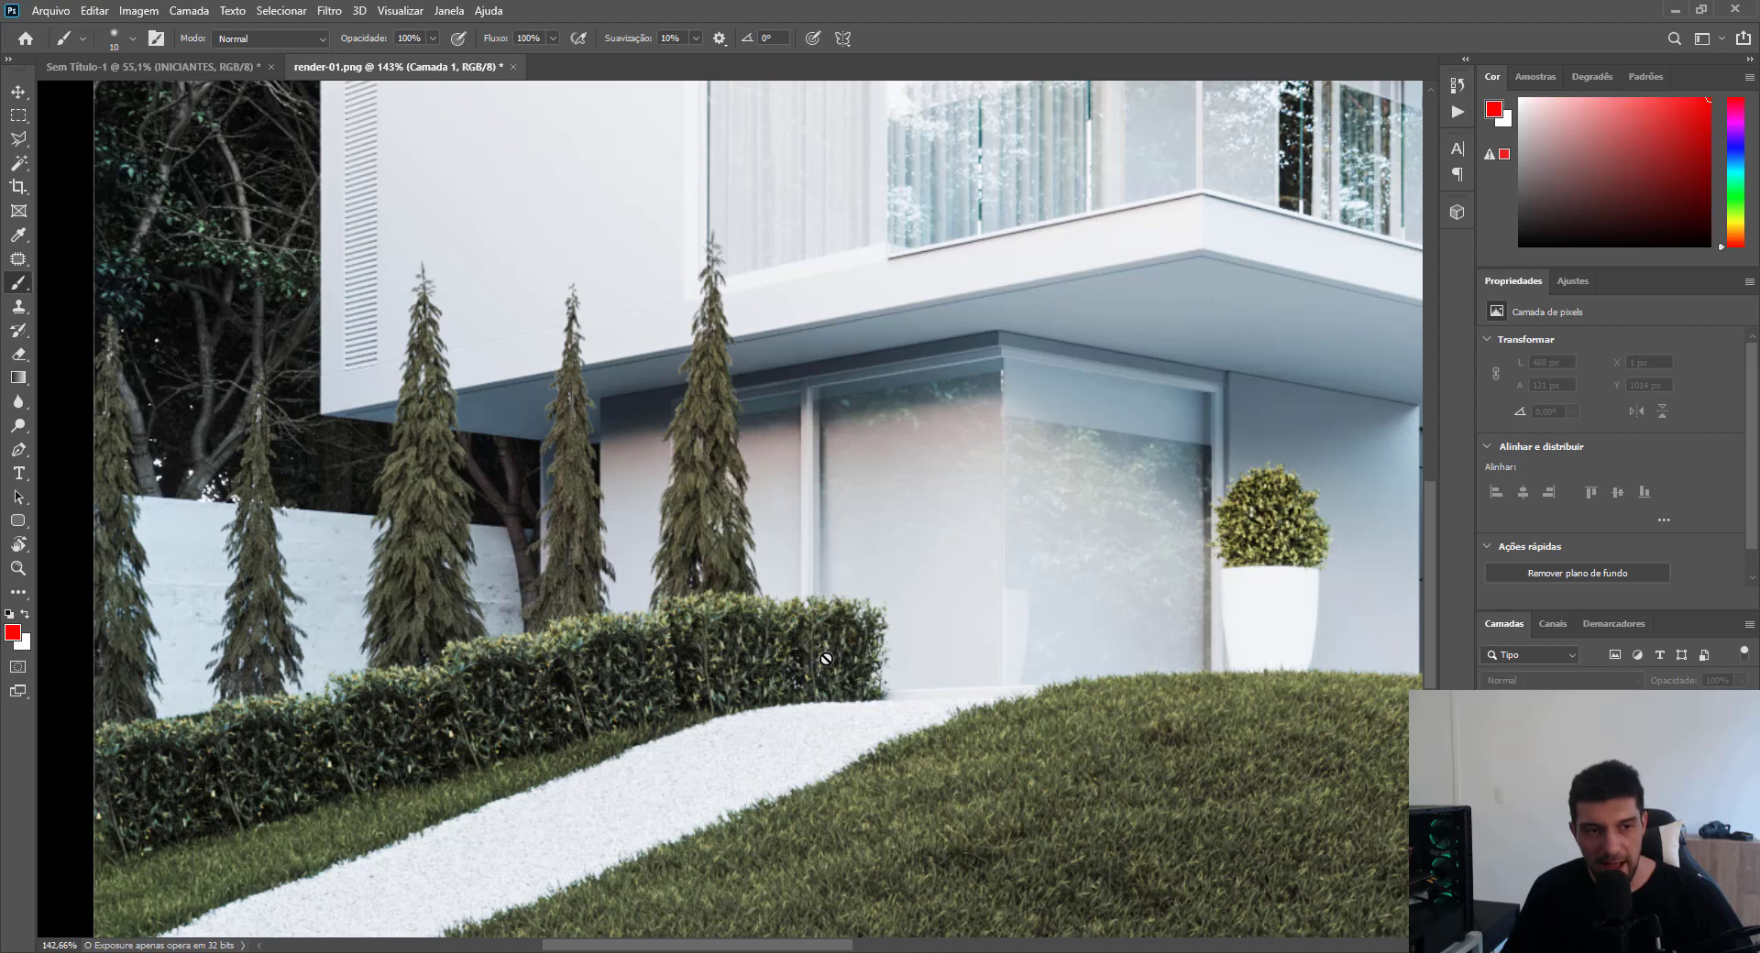
pyautogui.hotkey('ctrl', '-')
pyautogui.hotkey('ctrl', '-')
pyautogui.hotkey('ctrl', '-')
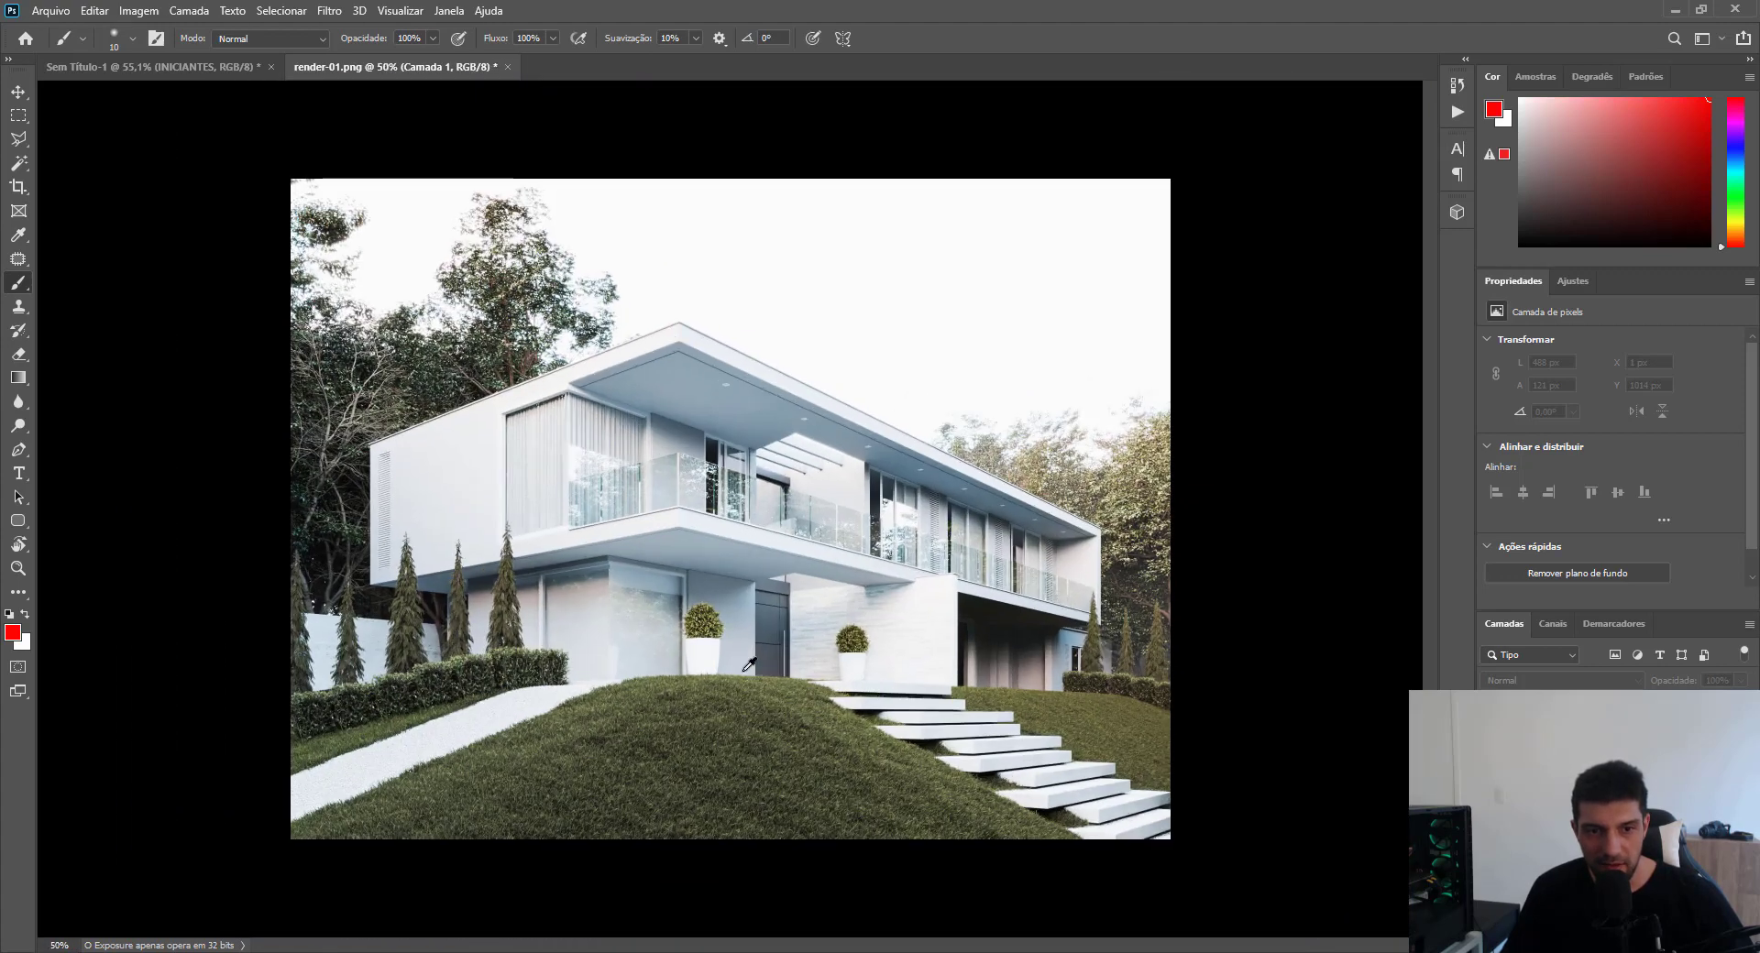
pyautogui.scroll(1, 749, 662)
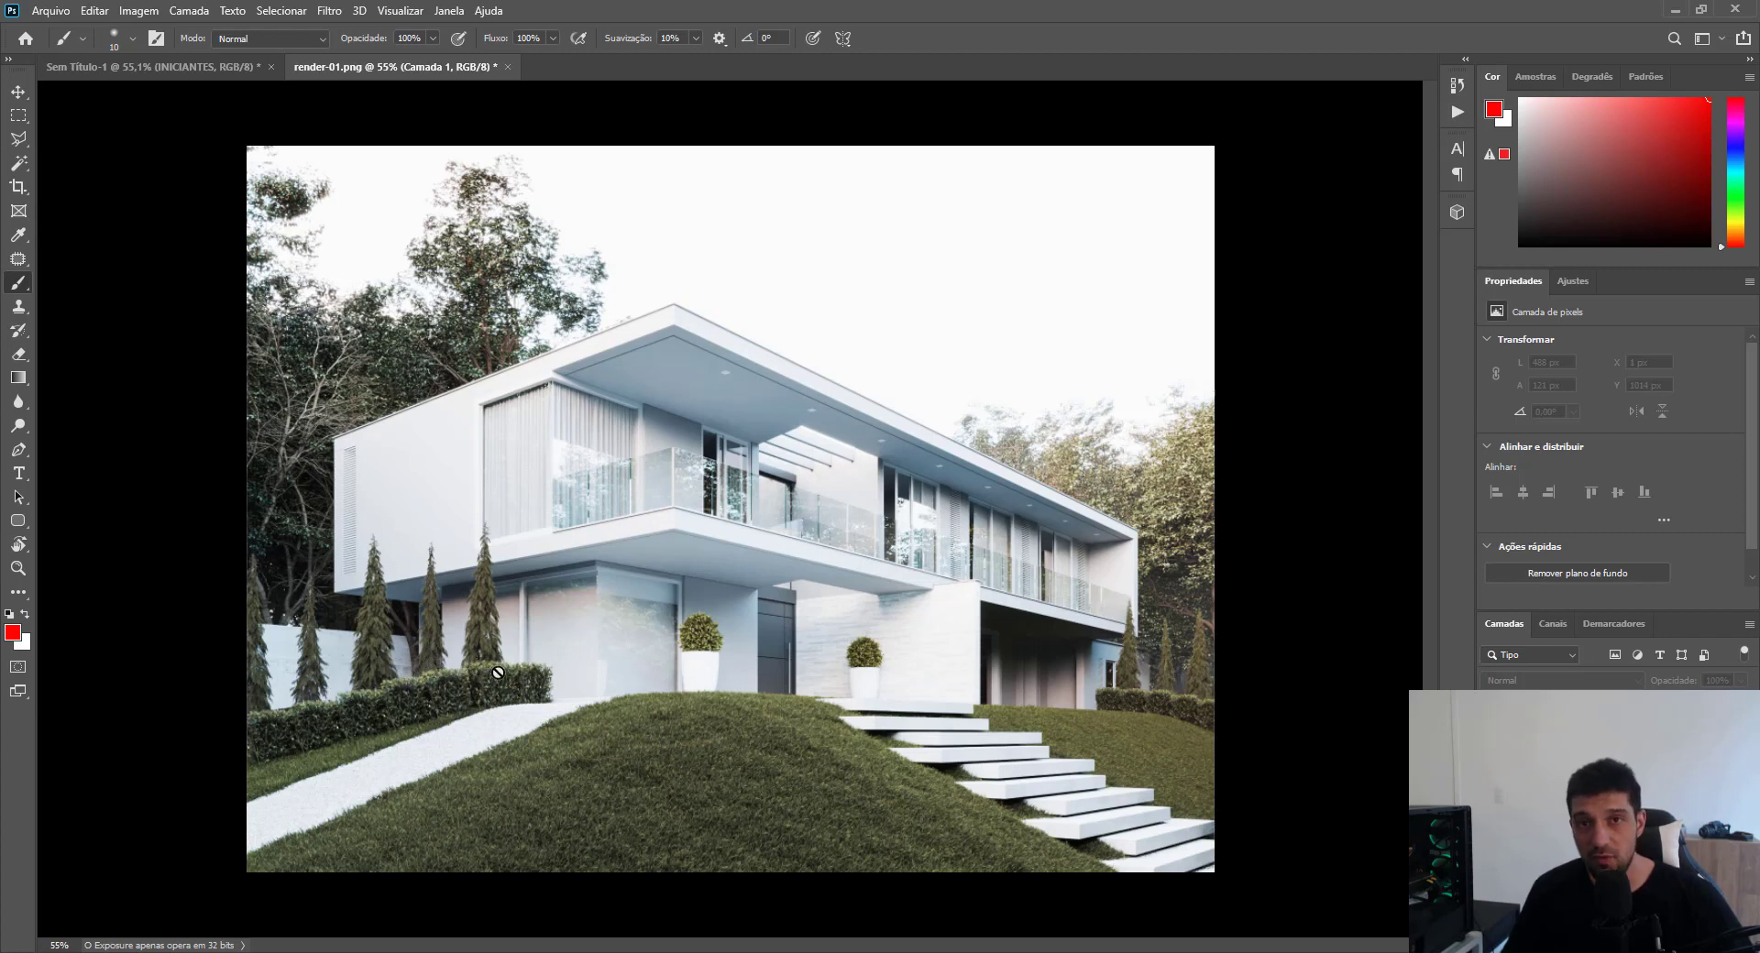
pyautogui.scroll(5, 1068, 703)
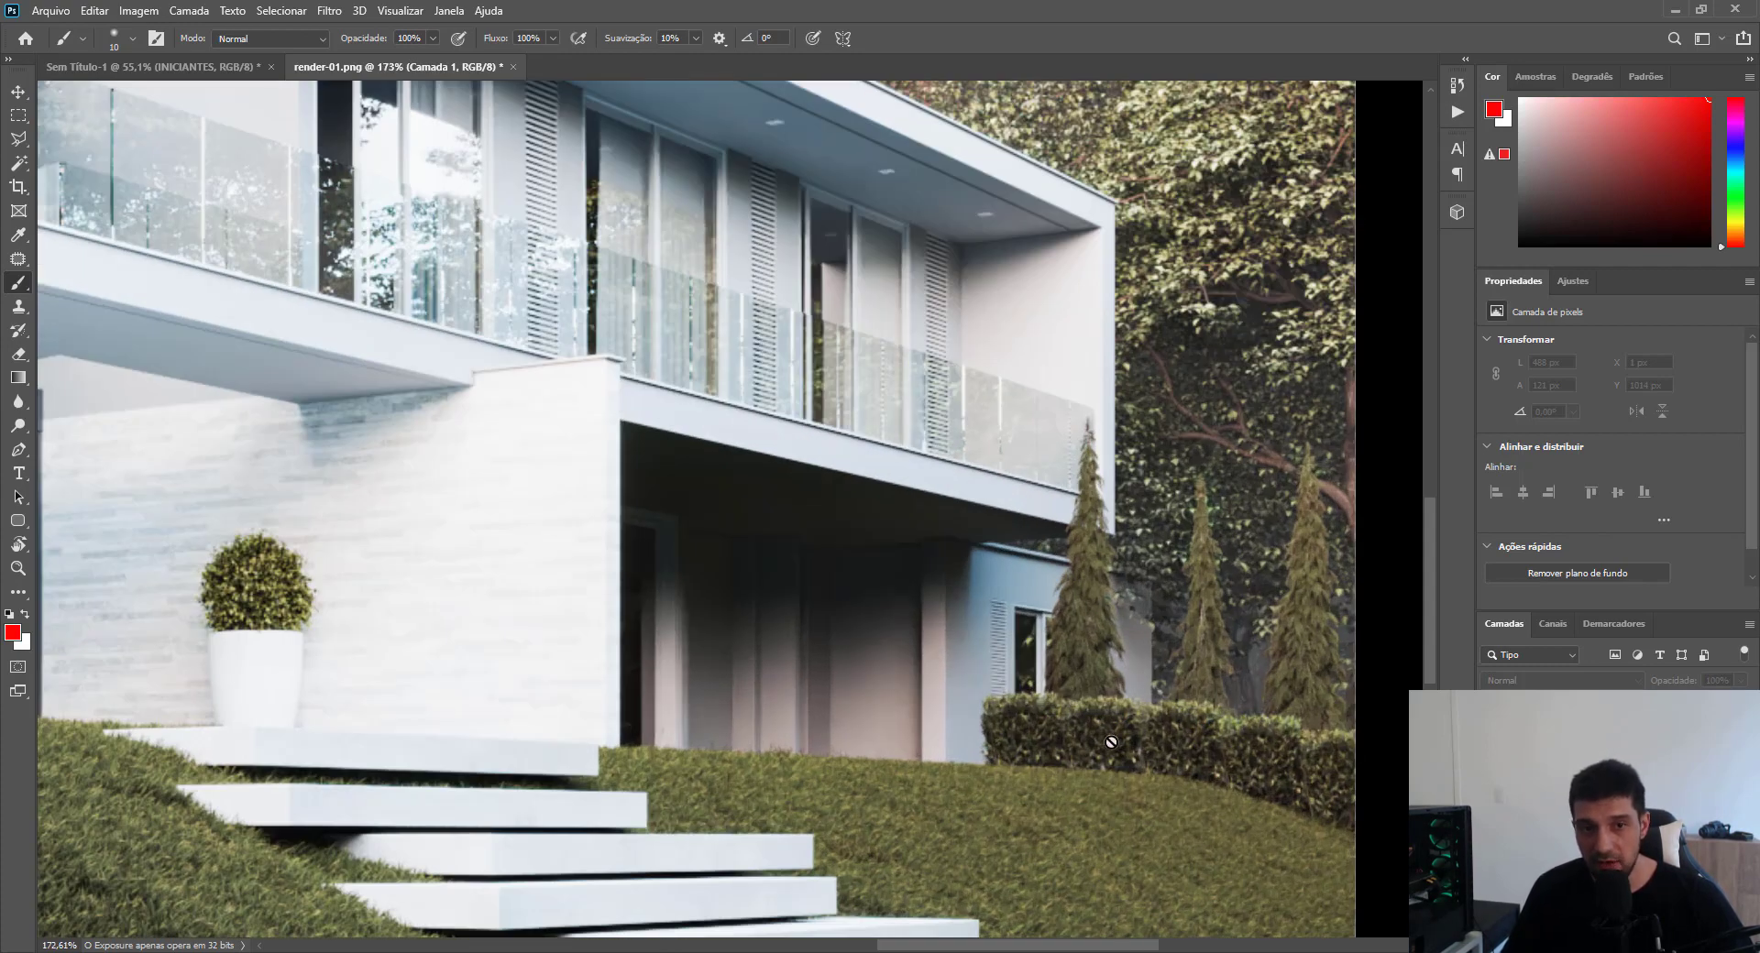
pyautogui.scroll(-5, 1111, 742)
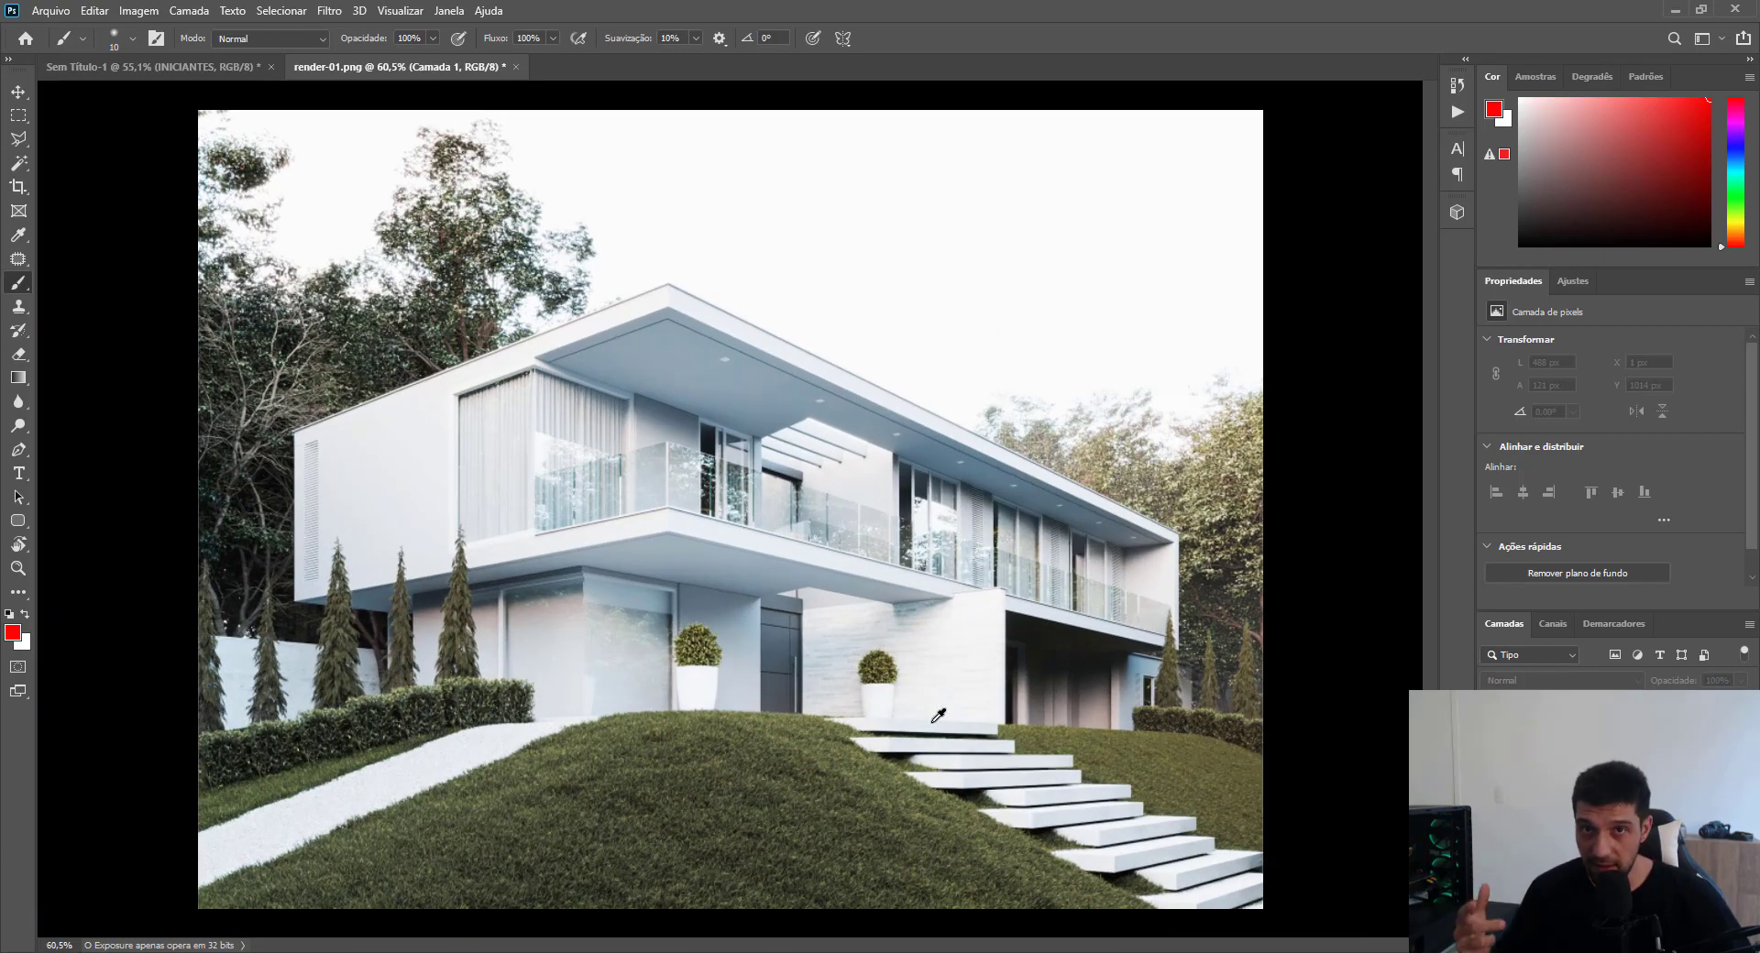
# Show the red marking again and paint a red arrow on the white gravel path pointing down the slope.
pyautogui.scroll(4, 412, 752)
pyautogui.scroll(2, 486, 736)
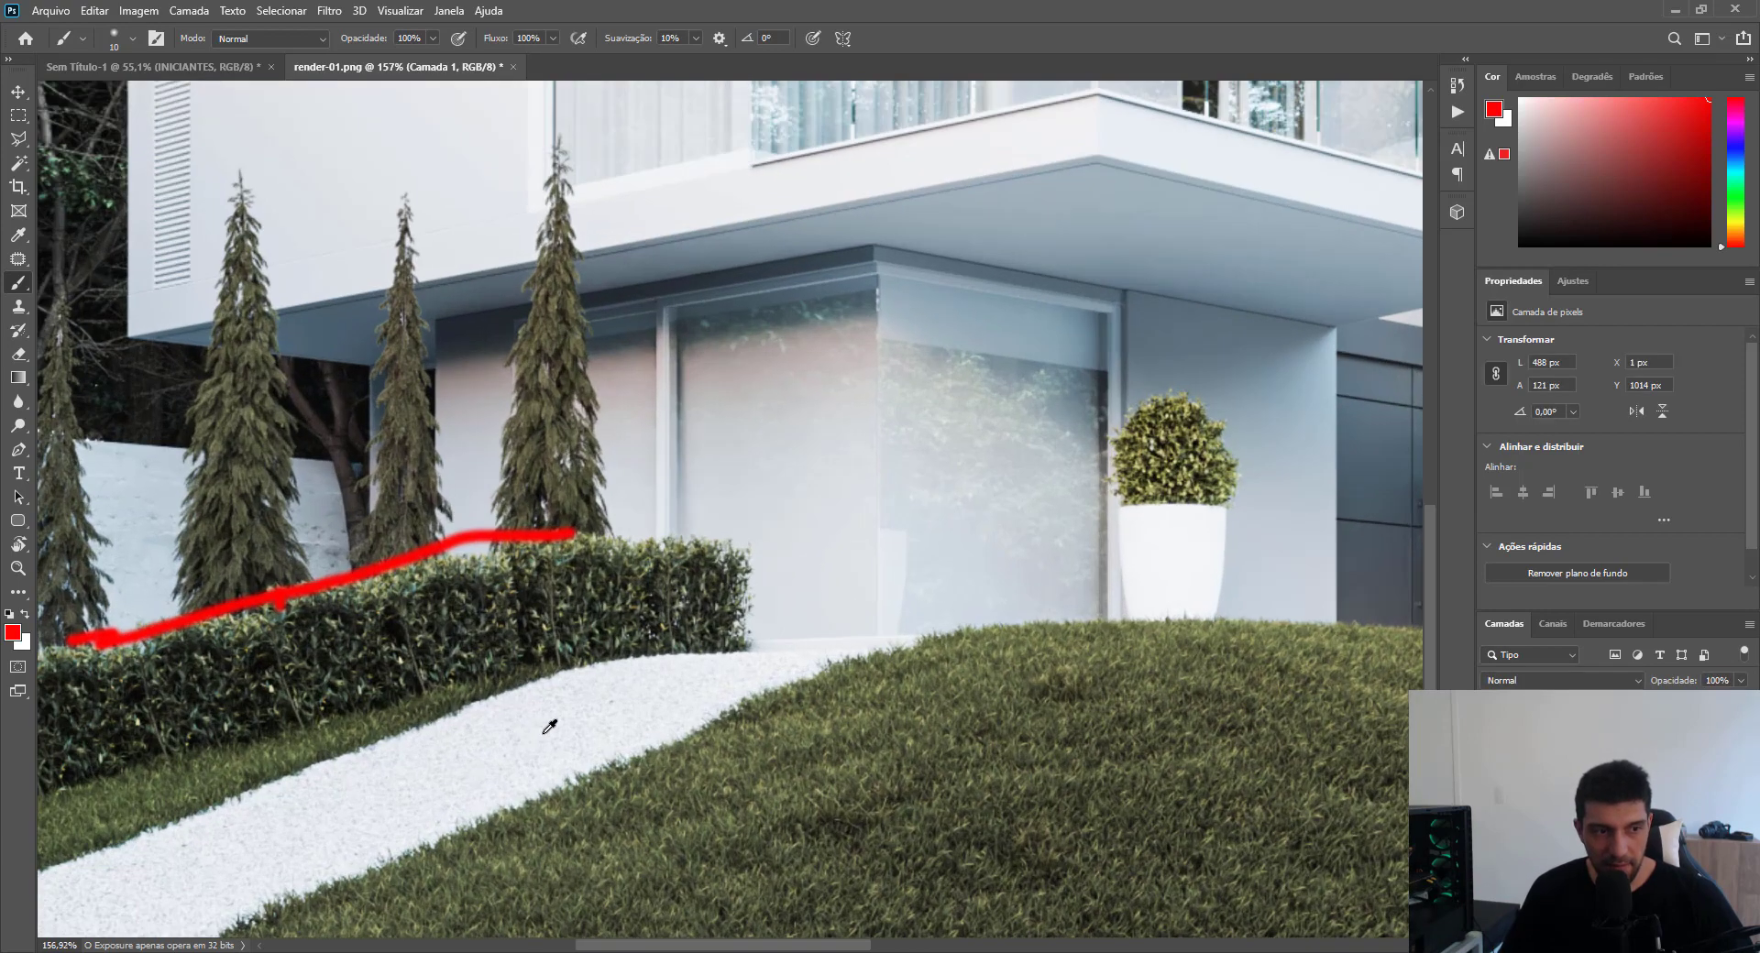
pyautogui.scroll(2, 578, 717)
pyautogui.scroll(-3, 642, 701)
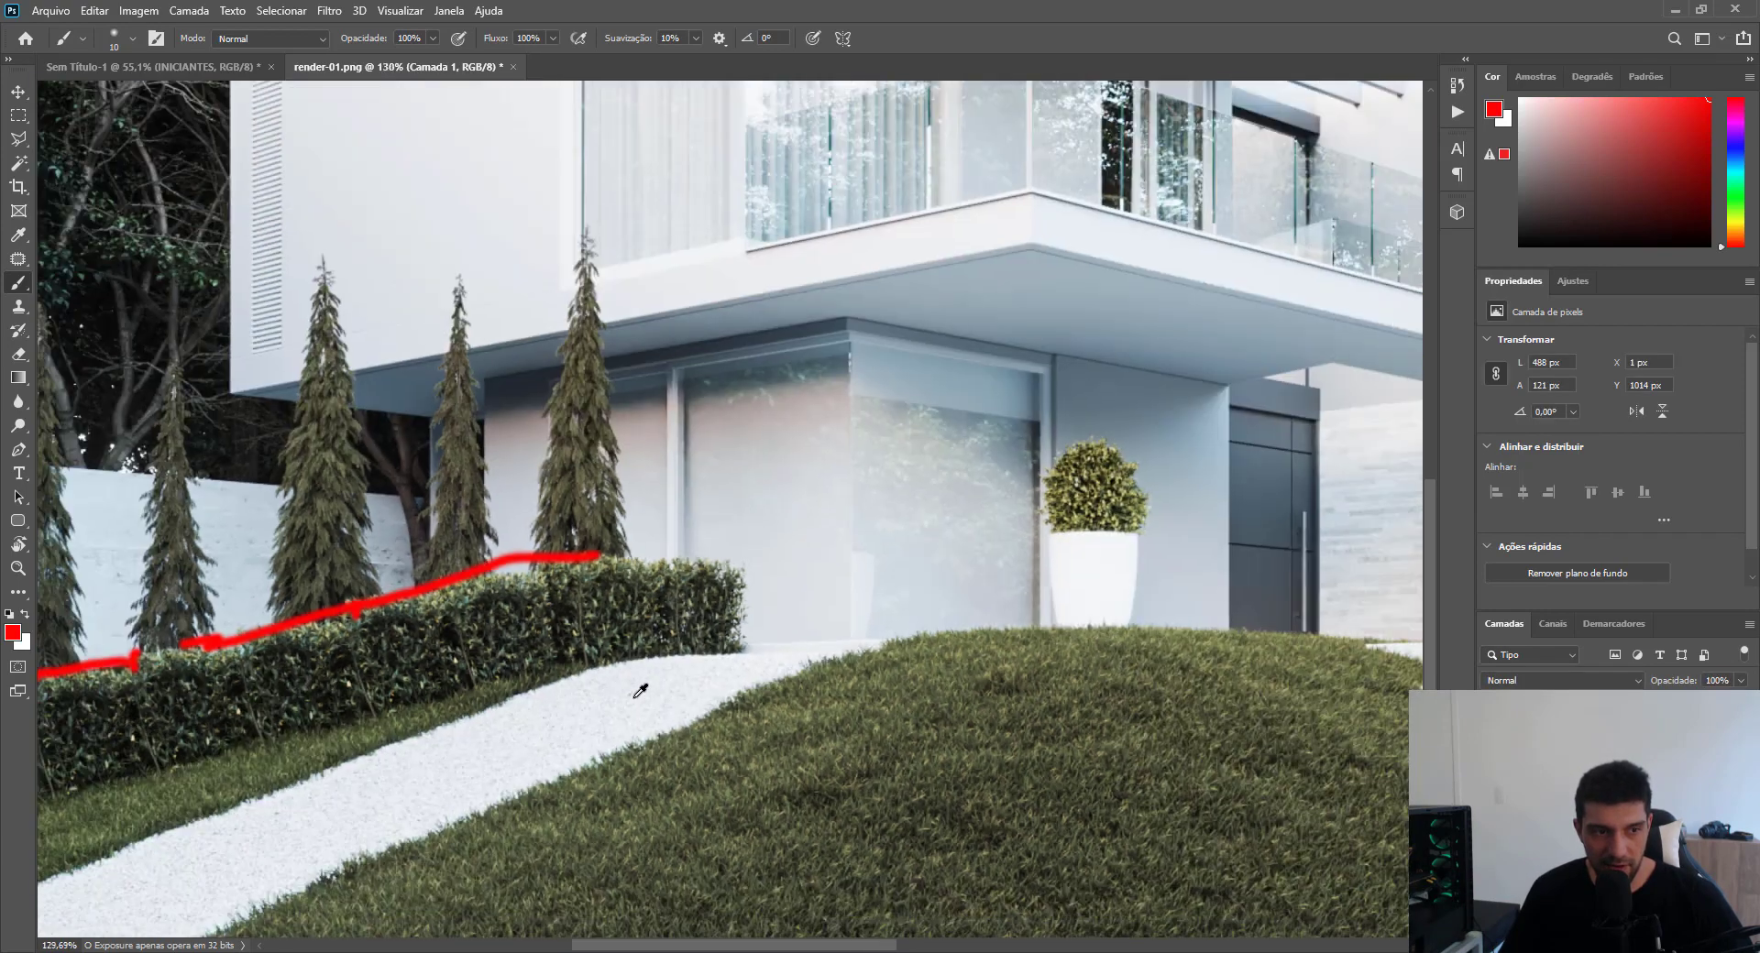
pyautogui.scroll(2, 605, 701)
pyautogui.moveTo(793, 648)
pyautogui.mouseDown()
pyautogui.moveTo(587, 743)
pyautogui.moveTo(609, 750)
pyautogui.moveTo(596, 715)
pyautogui.moveTo(579, 738)
pyautogui.moveTo(600, 721)
pyautogui.mouseUp()
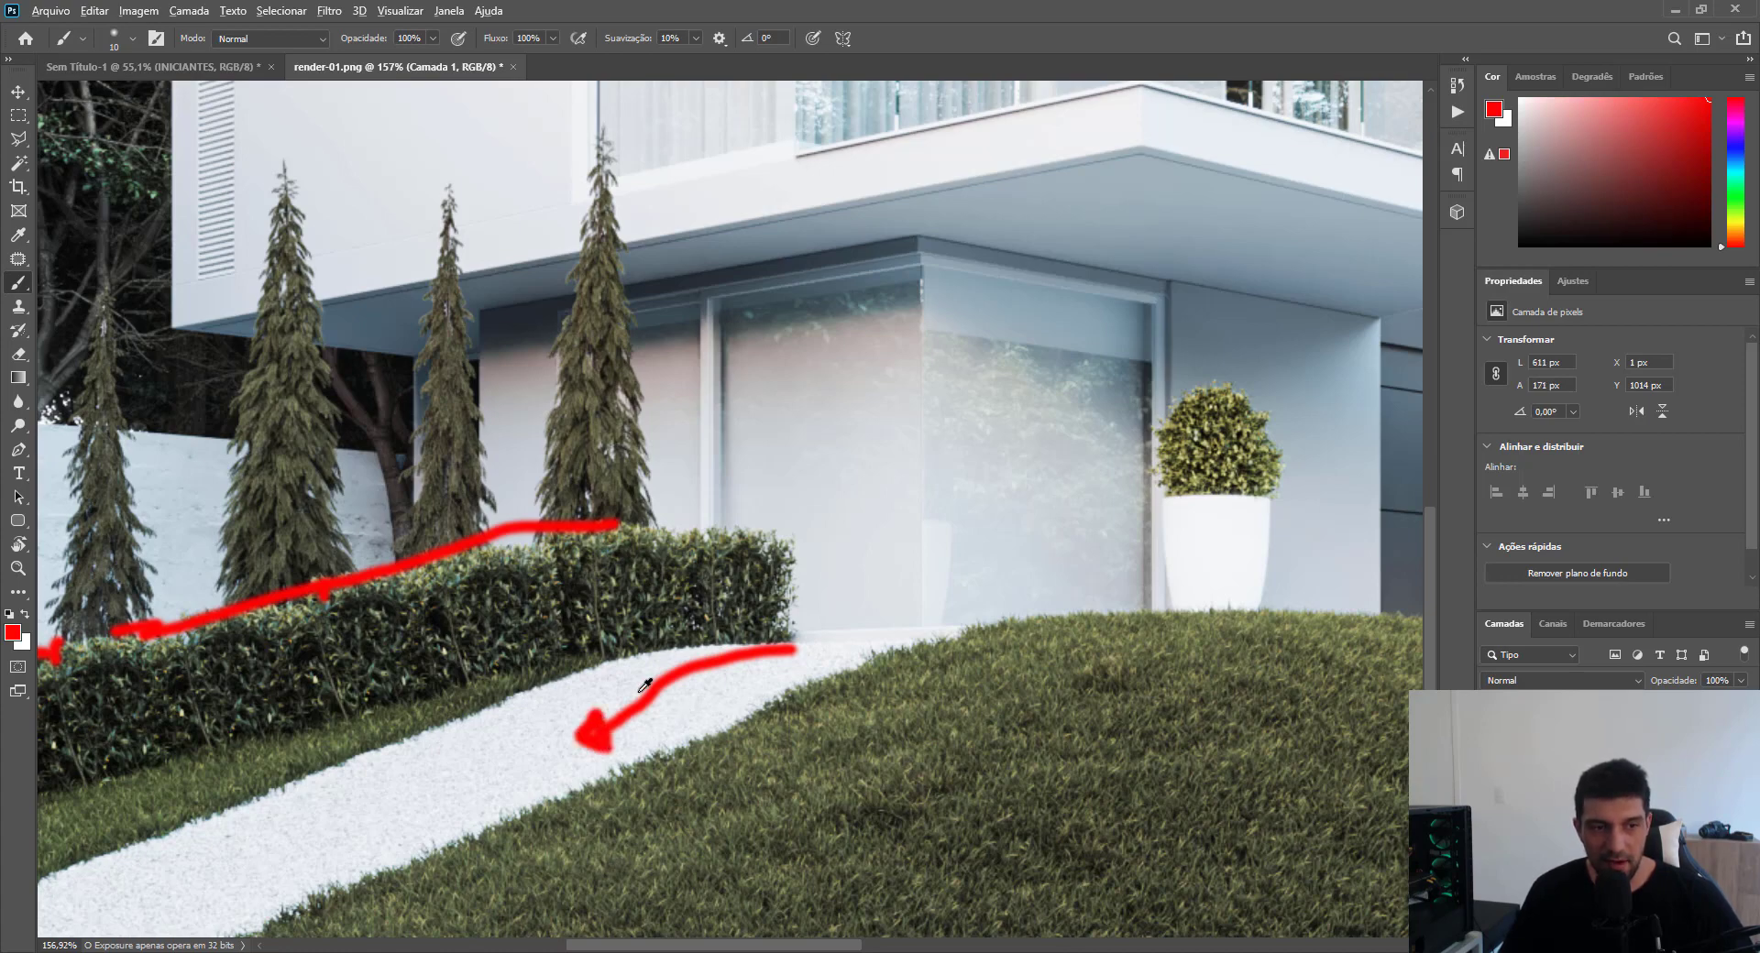
# Mark a red dot on the gravel path just beyond the tip of the arrow.
pyautogui.scroll(-3, 596, 715)
pyautogui.scroll(2, 587, 717)
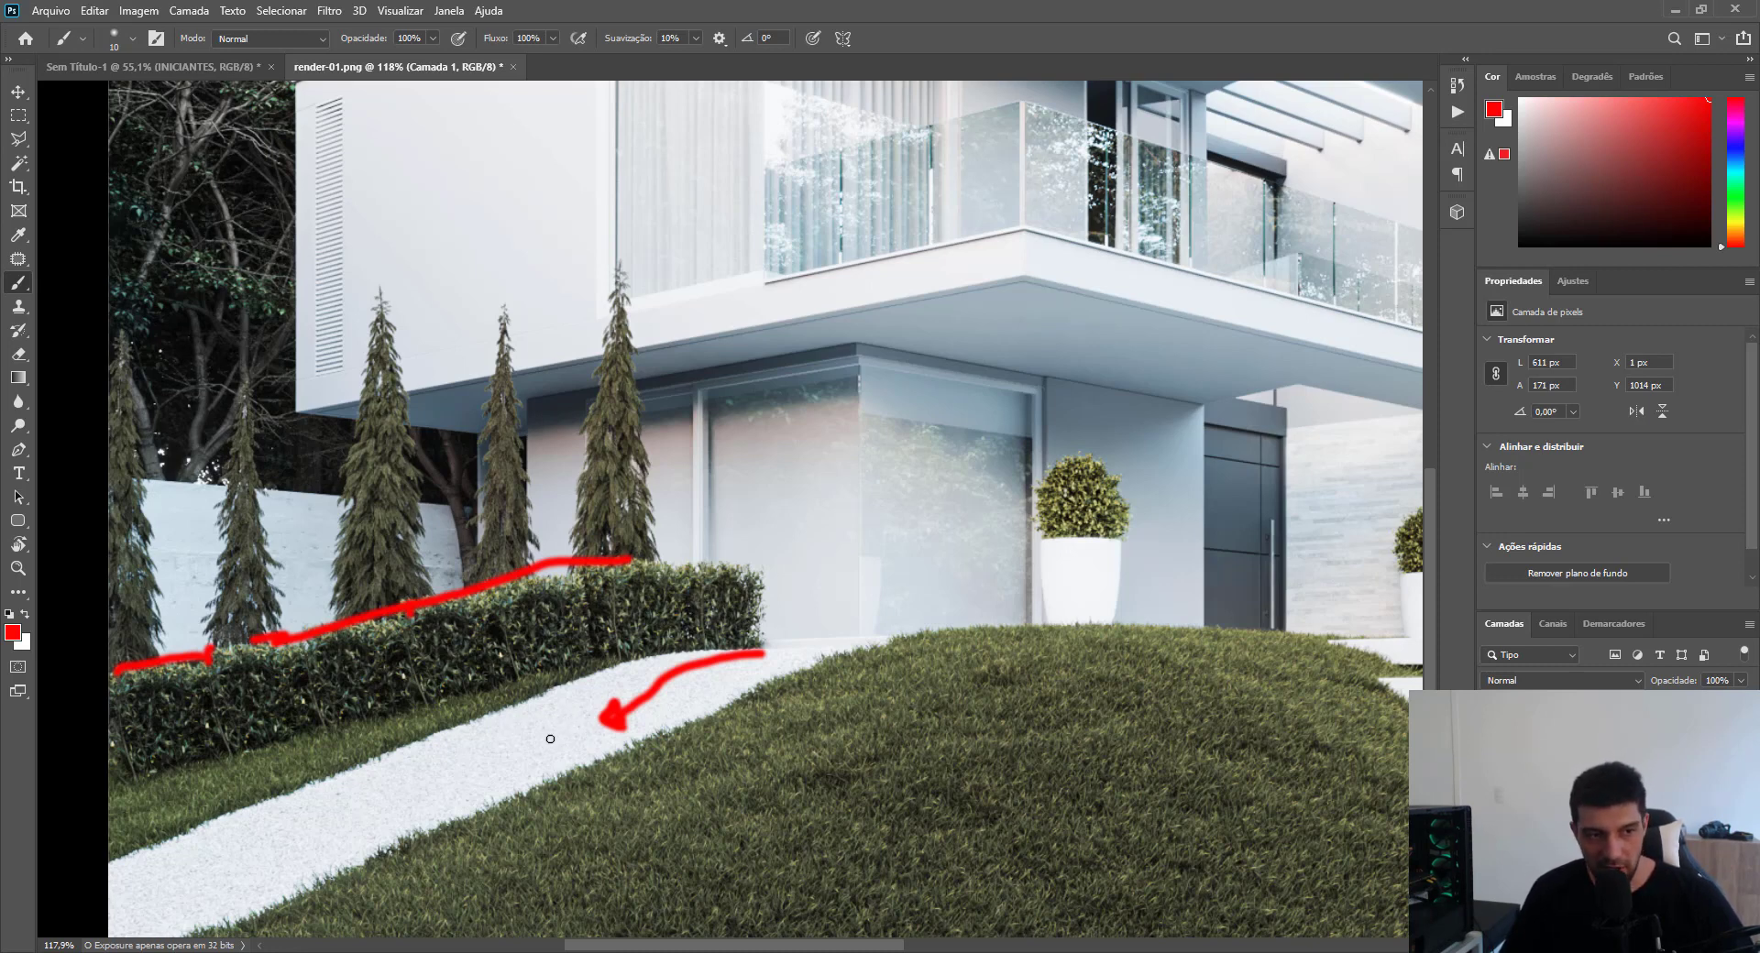
pyautogui.scroll(5, 476, 740)
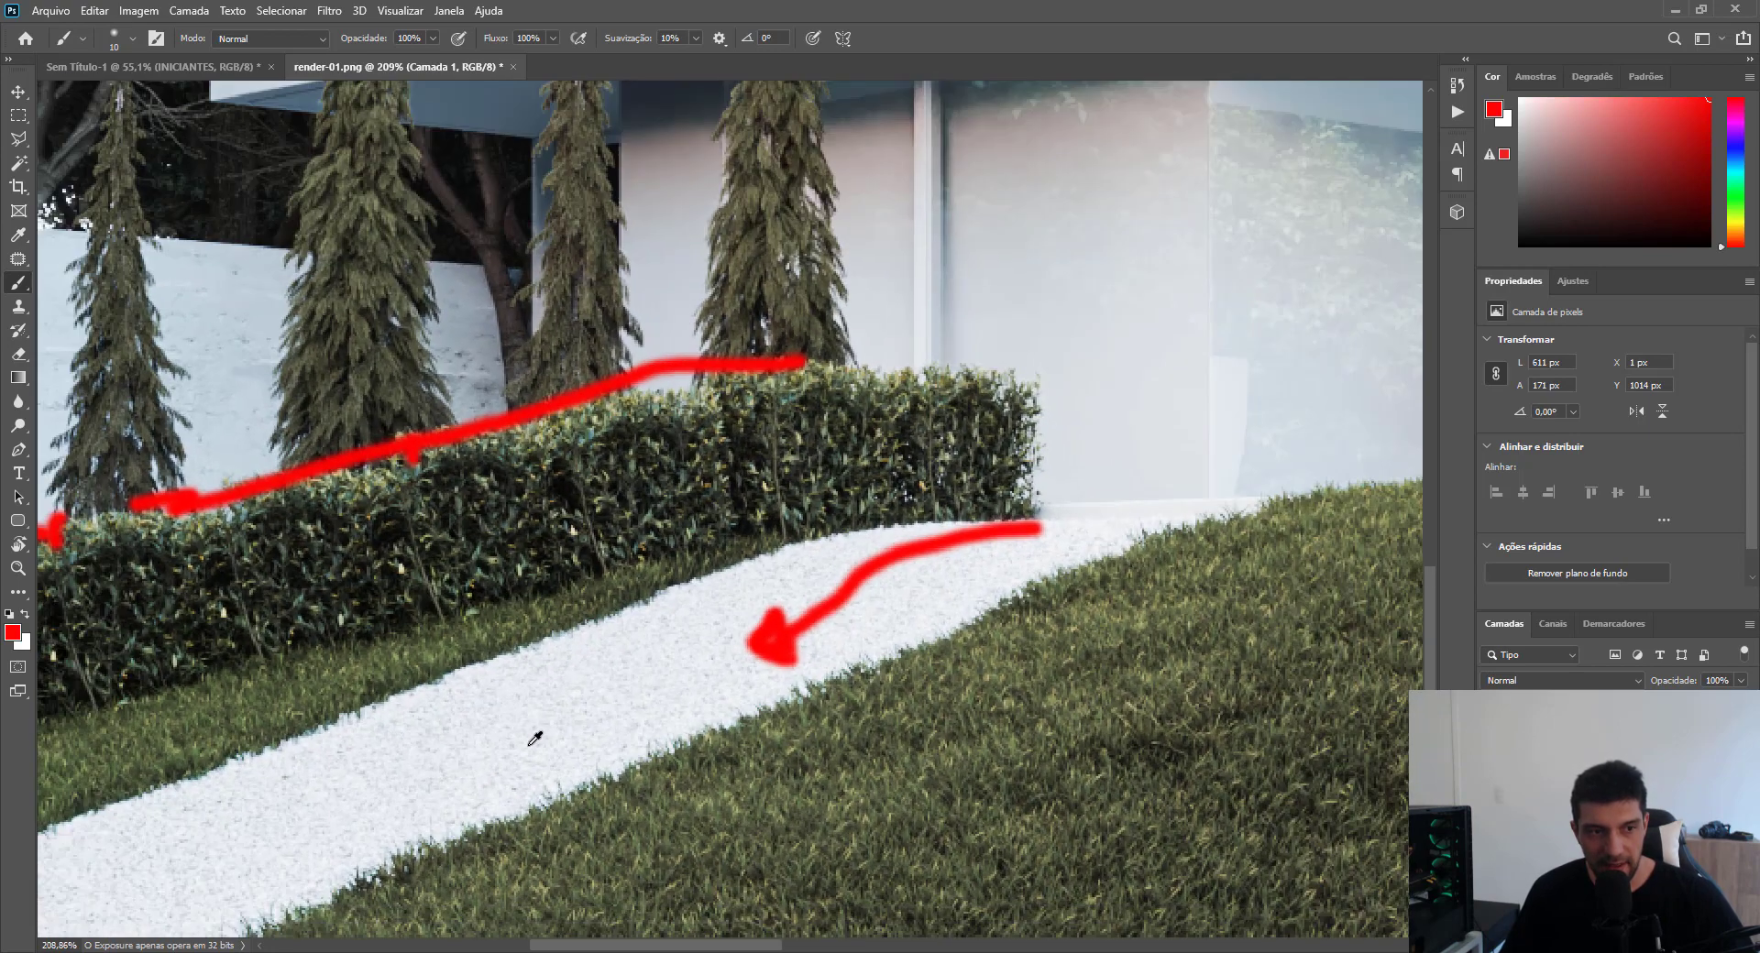
pyautogui.scroll(-2, 535, 738)
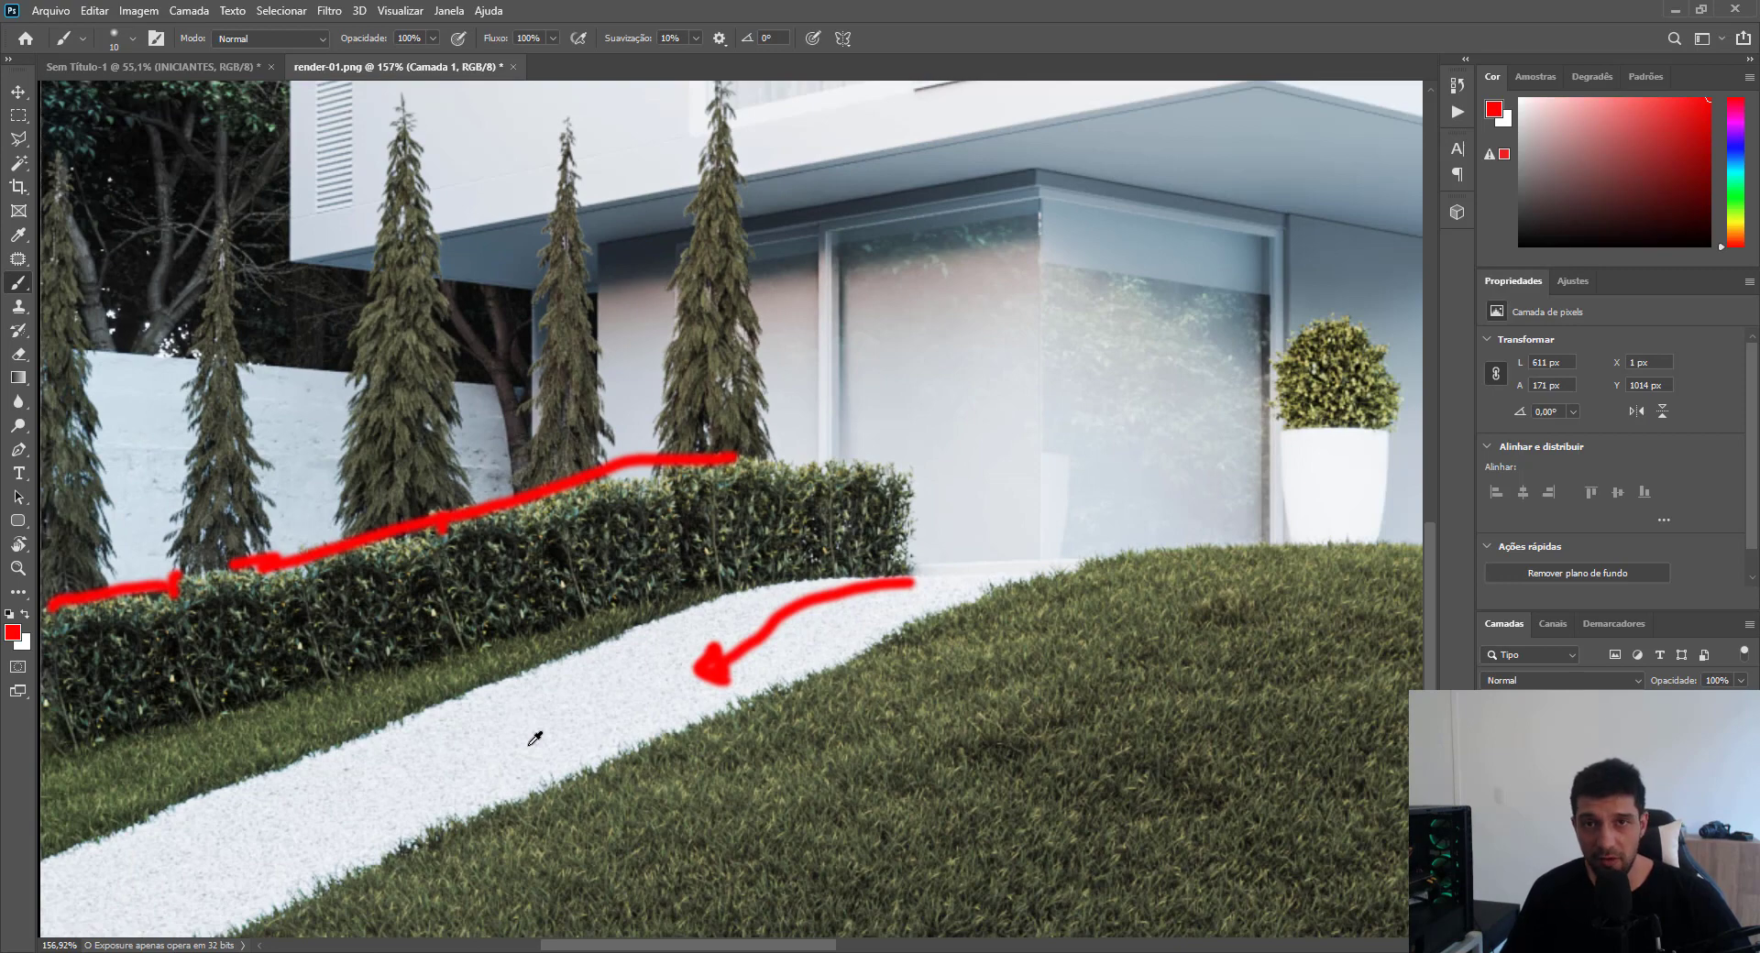
pyautogui.scroll(4, 535, 738)
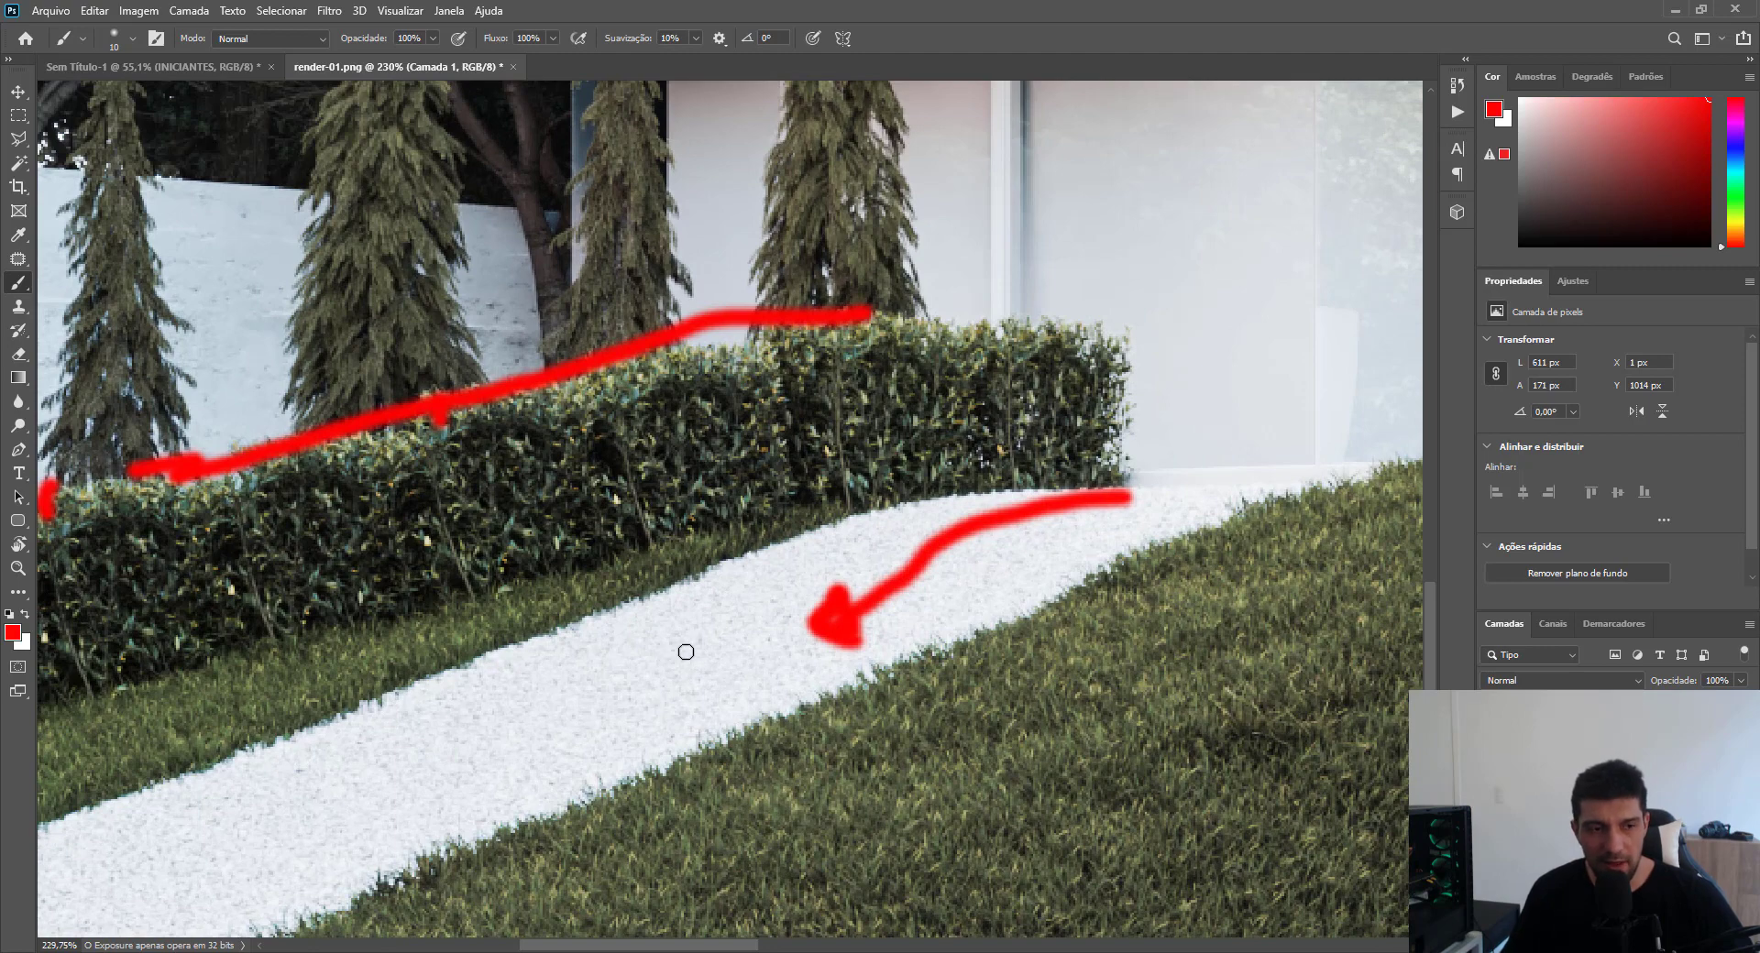
pyautogui.click(702, 627)
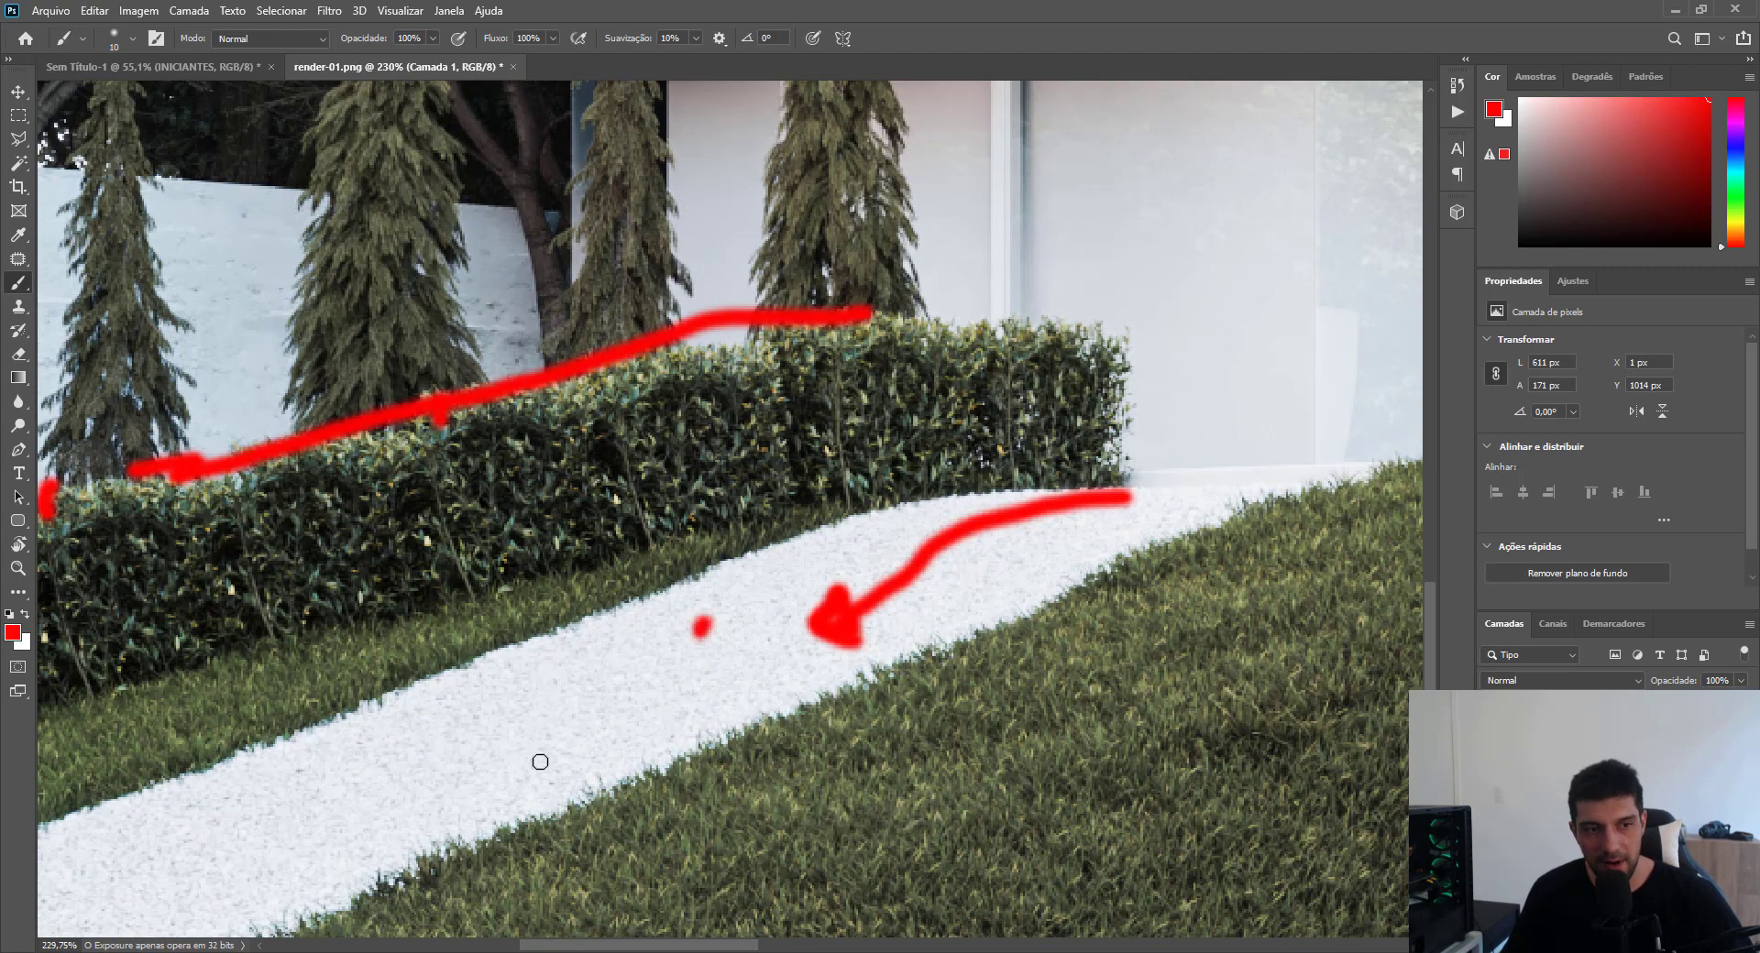
pyautogui.scroll(-2, 541, 715)
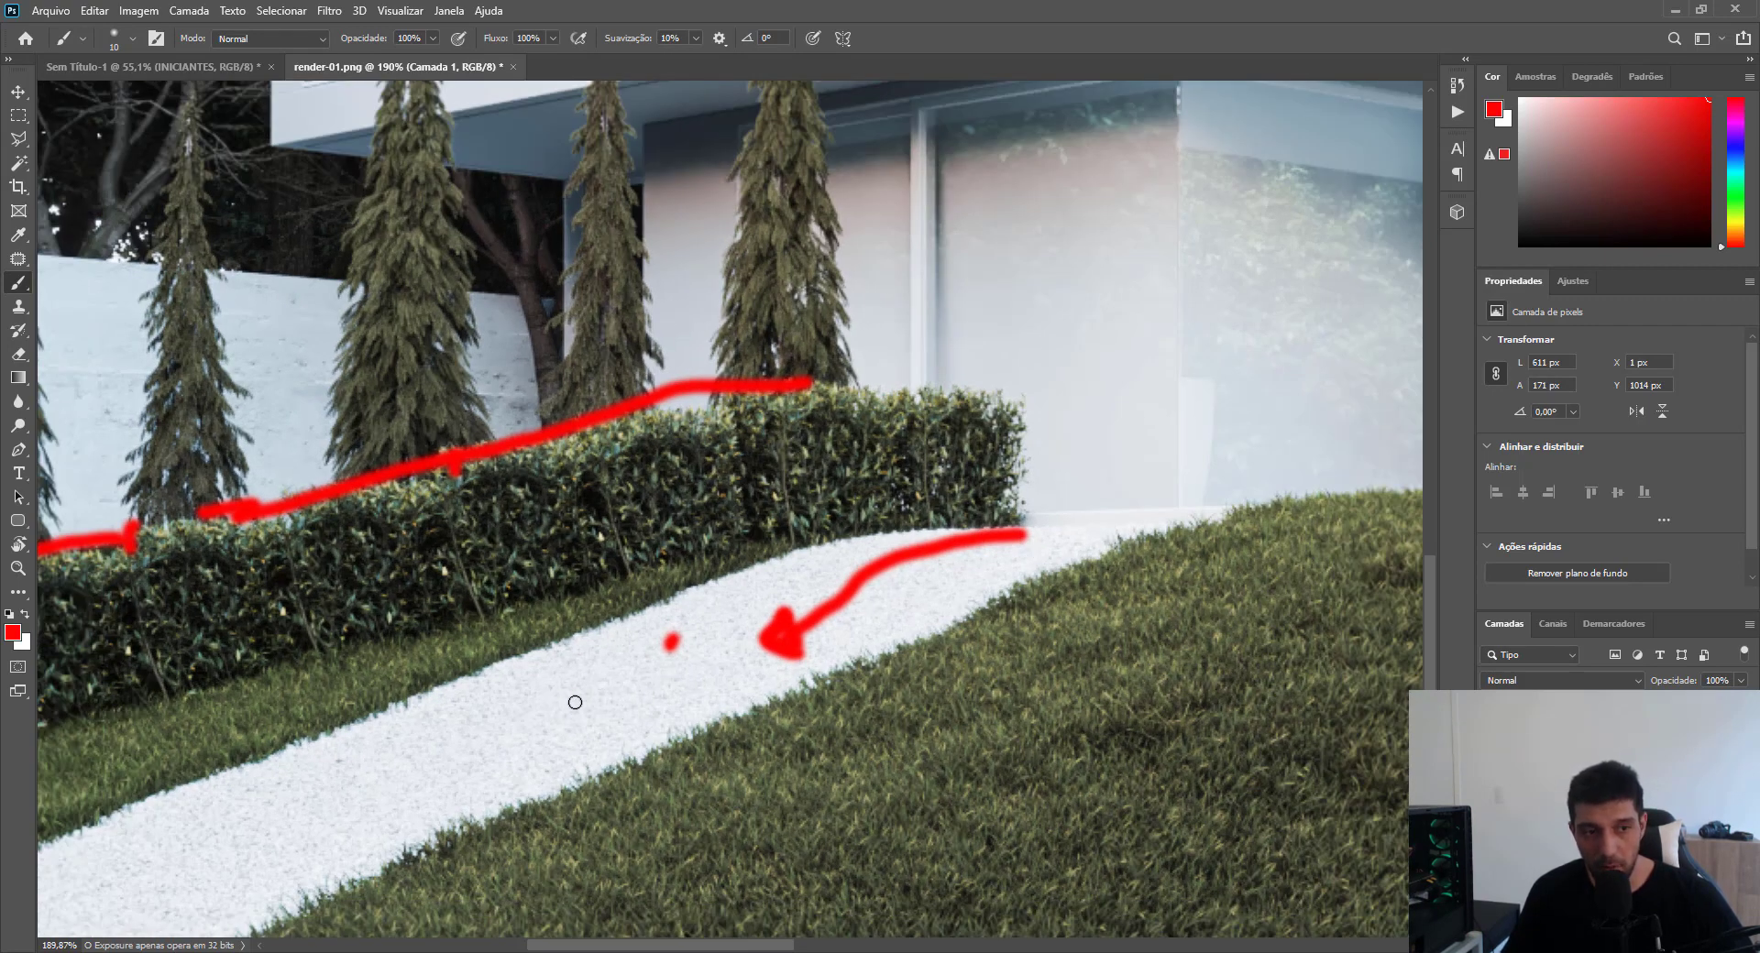
pyautogui.scroll(-5, 496, 724)
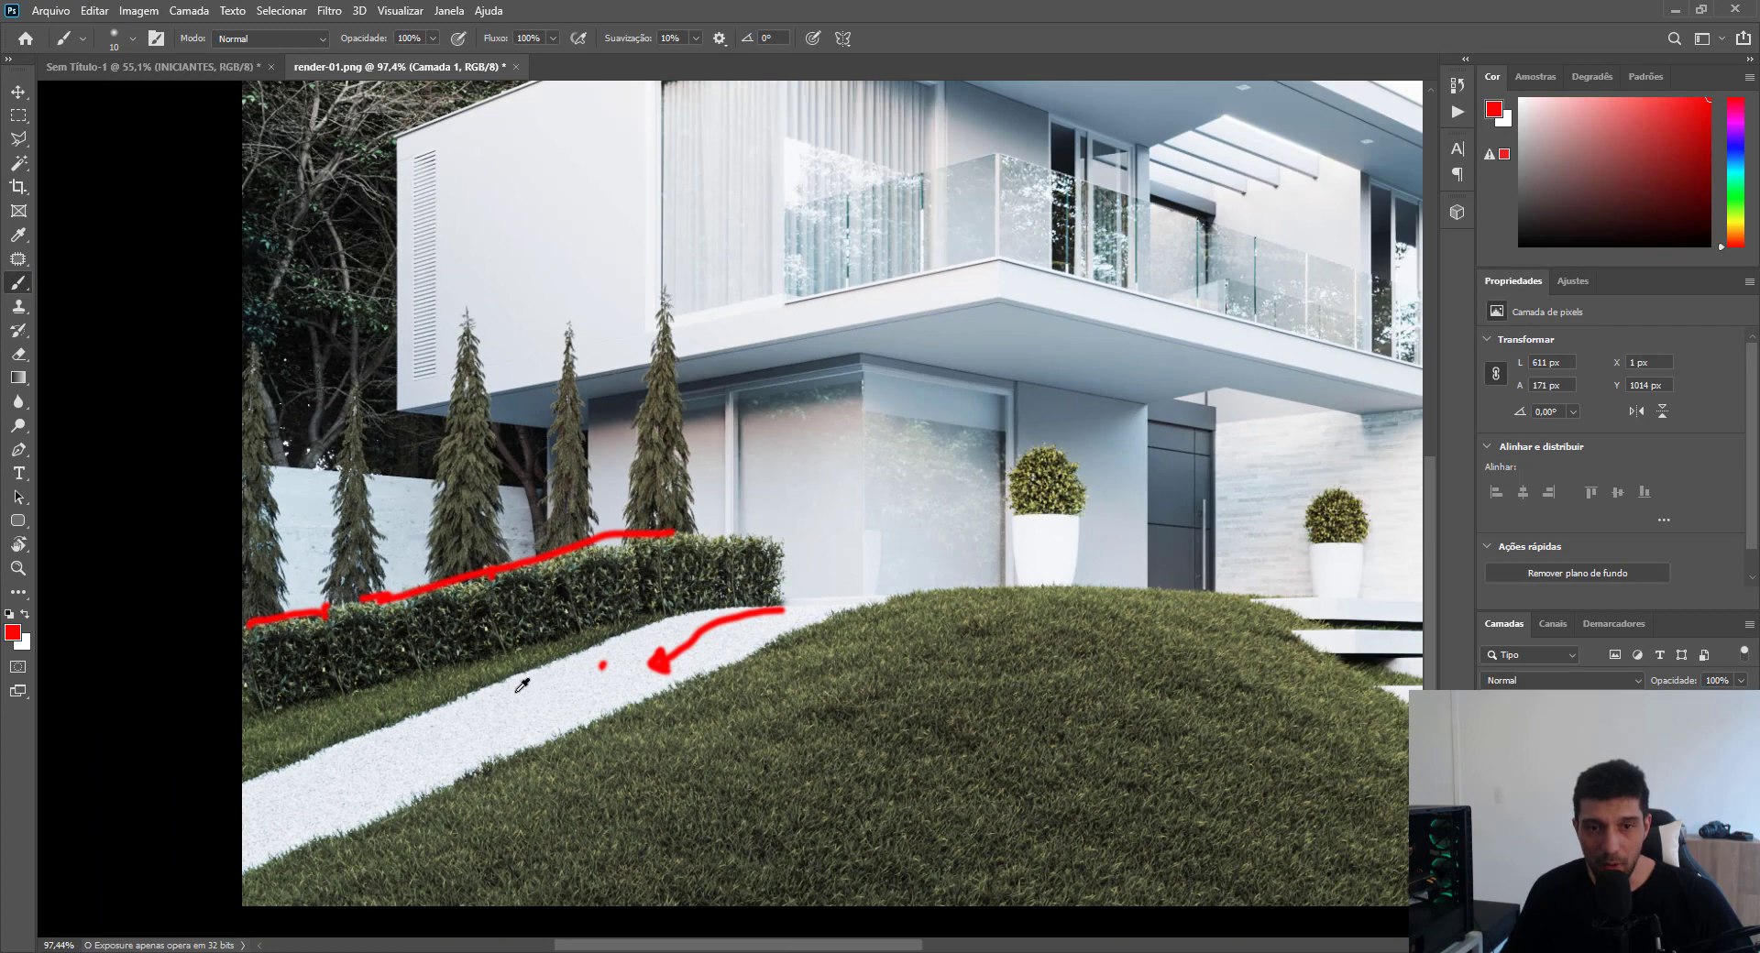
pyautogui.scroll(2, 522, 686)
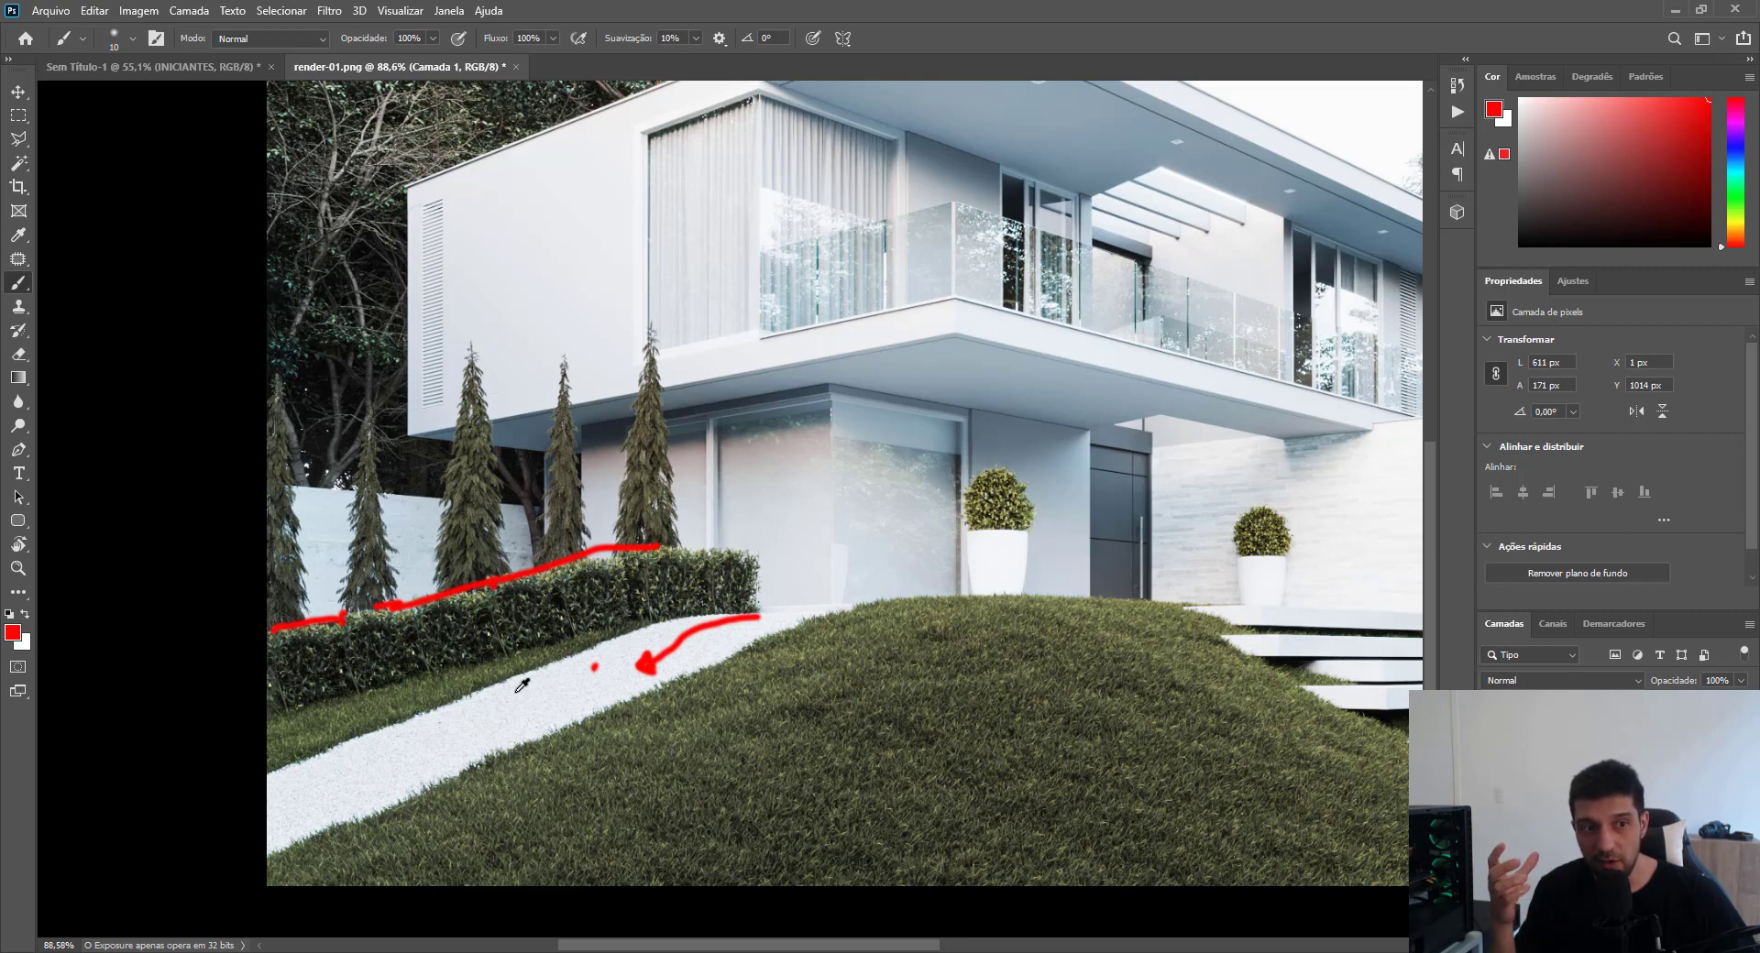
pyautogui.hotkey('ctrl', '0')
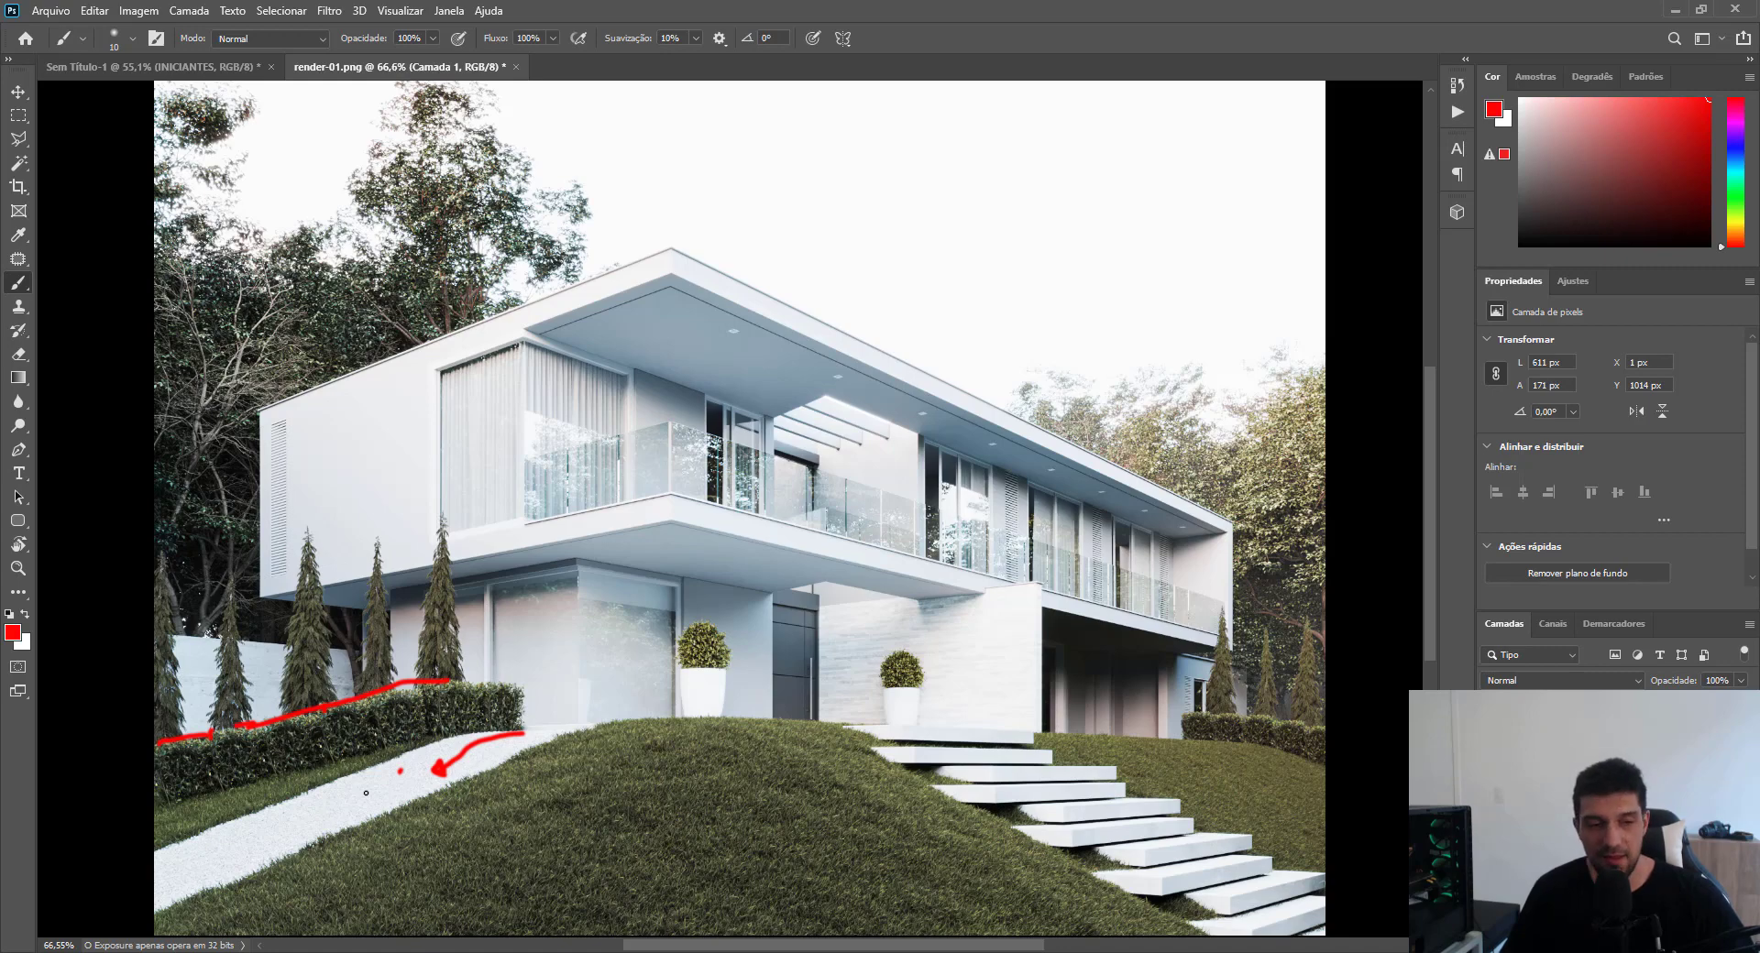
# Paint a series of horizontal red strokes down the grass mound, from its crest towards the lower left slope.
pyautogui.scroll(3, 766, 863)
pyautogui.scroll(-3, 759, 683)
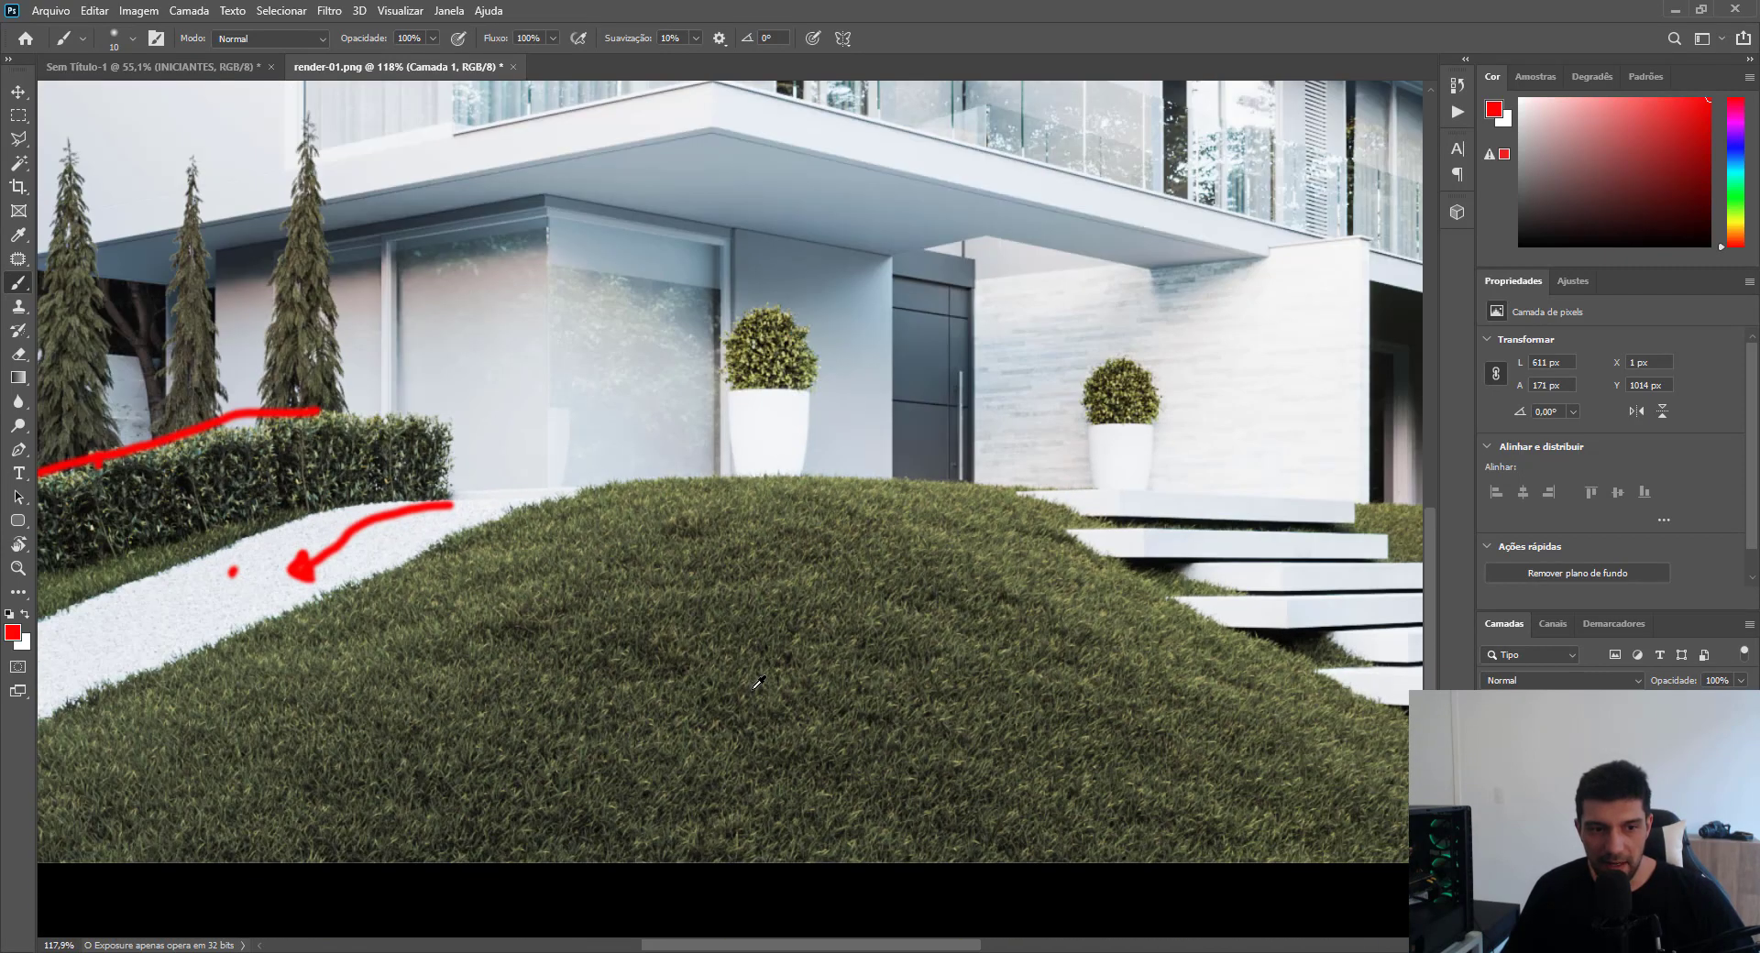
pyautogui.scroll(1, 759, 683)
pyautogui.scroll(1, 759, 683)
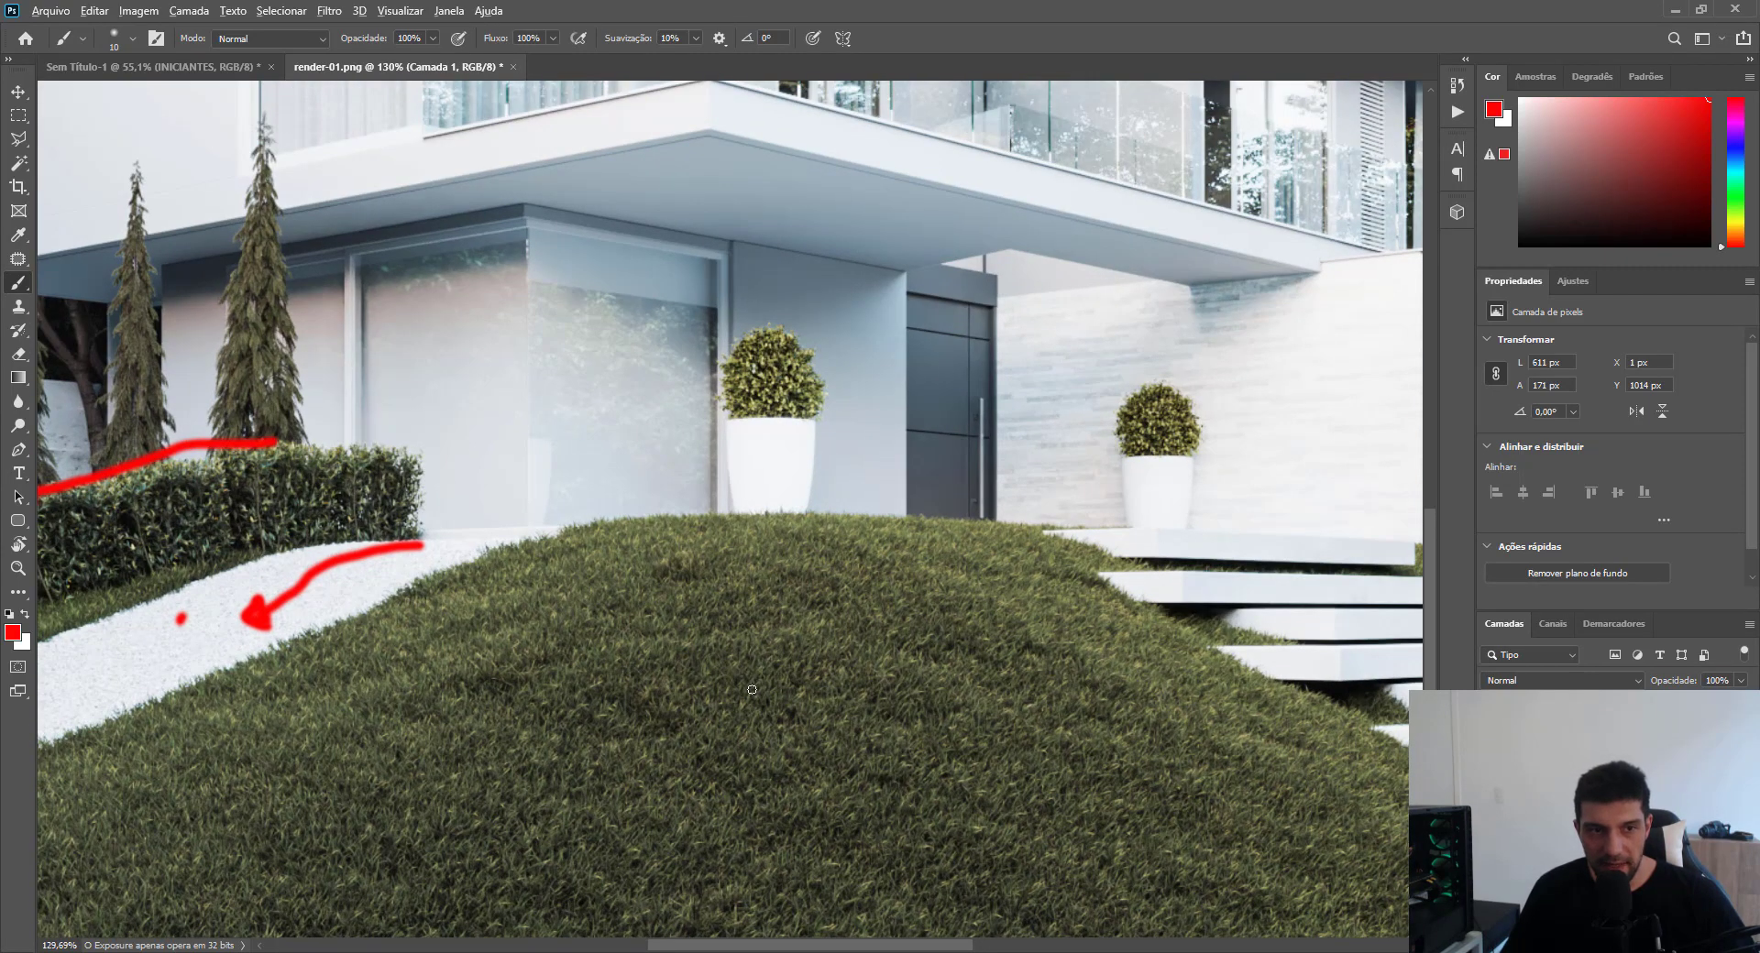
pyautogui.scroll(-2, 752, 689)
pyautogui.scroll(1, 755, 701)
pyautogui.scroll(1, 759, 714)
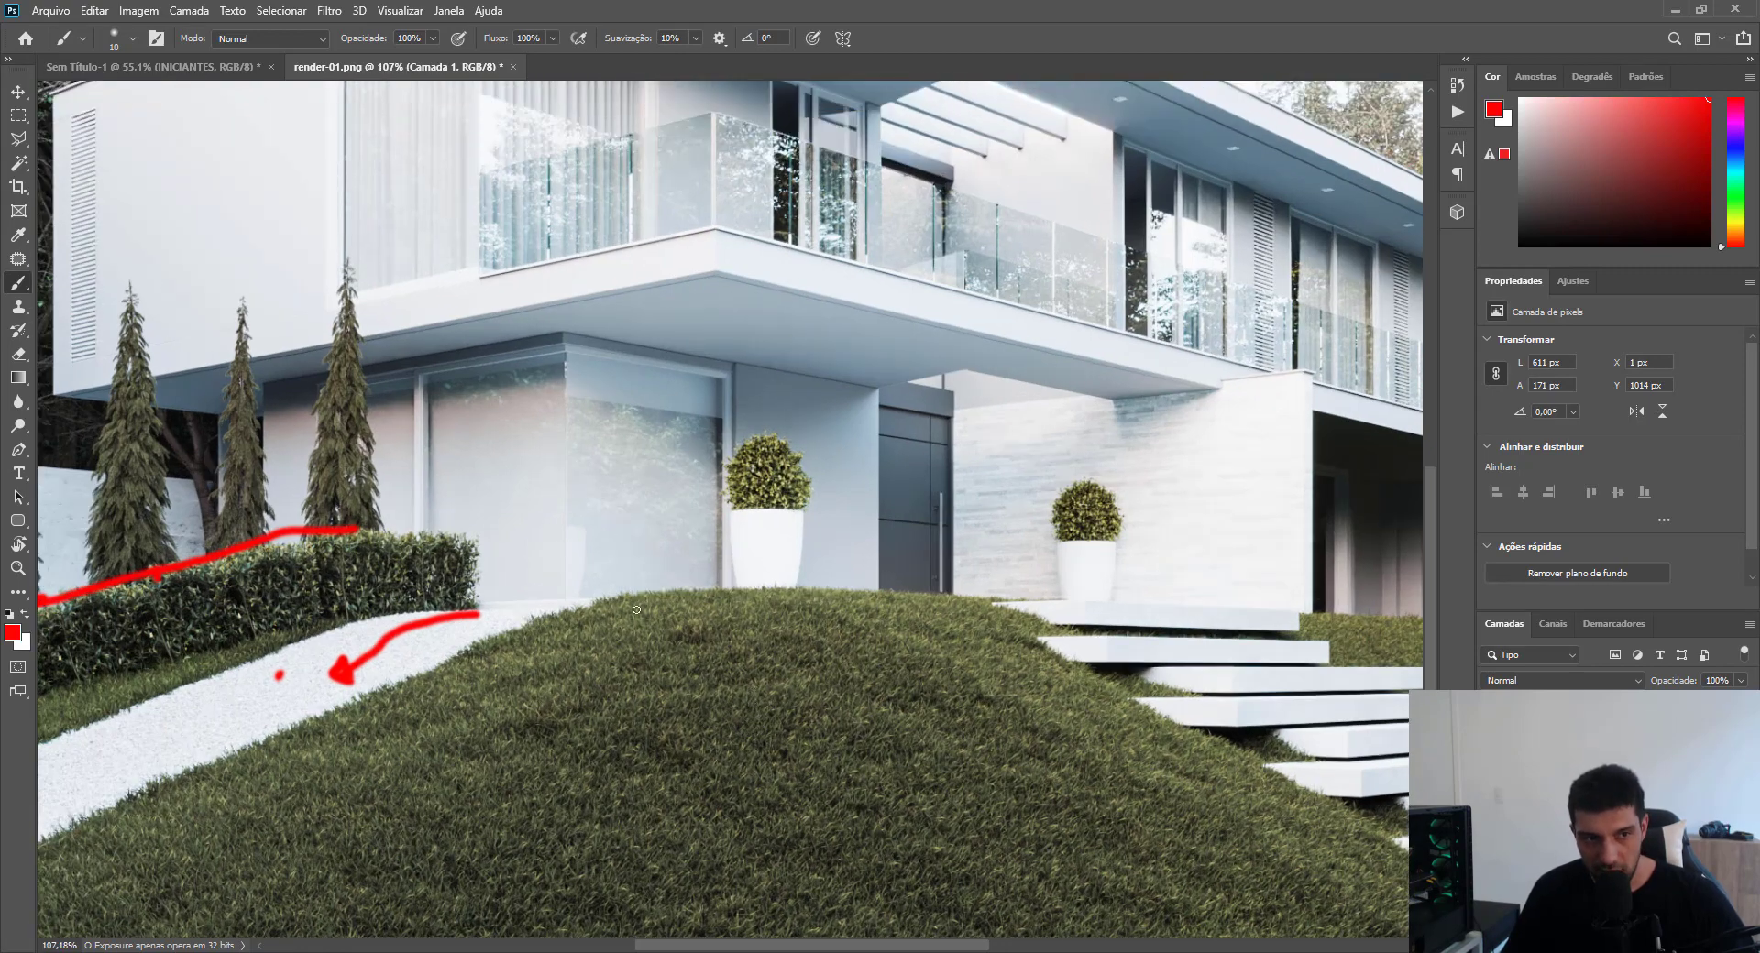
pyautogui.moveTo(697, 624); pyautogui.dragTo(800, 625)
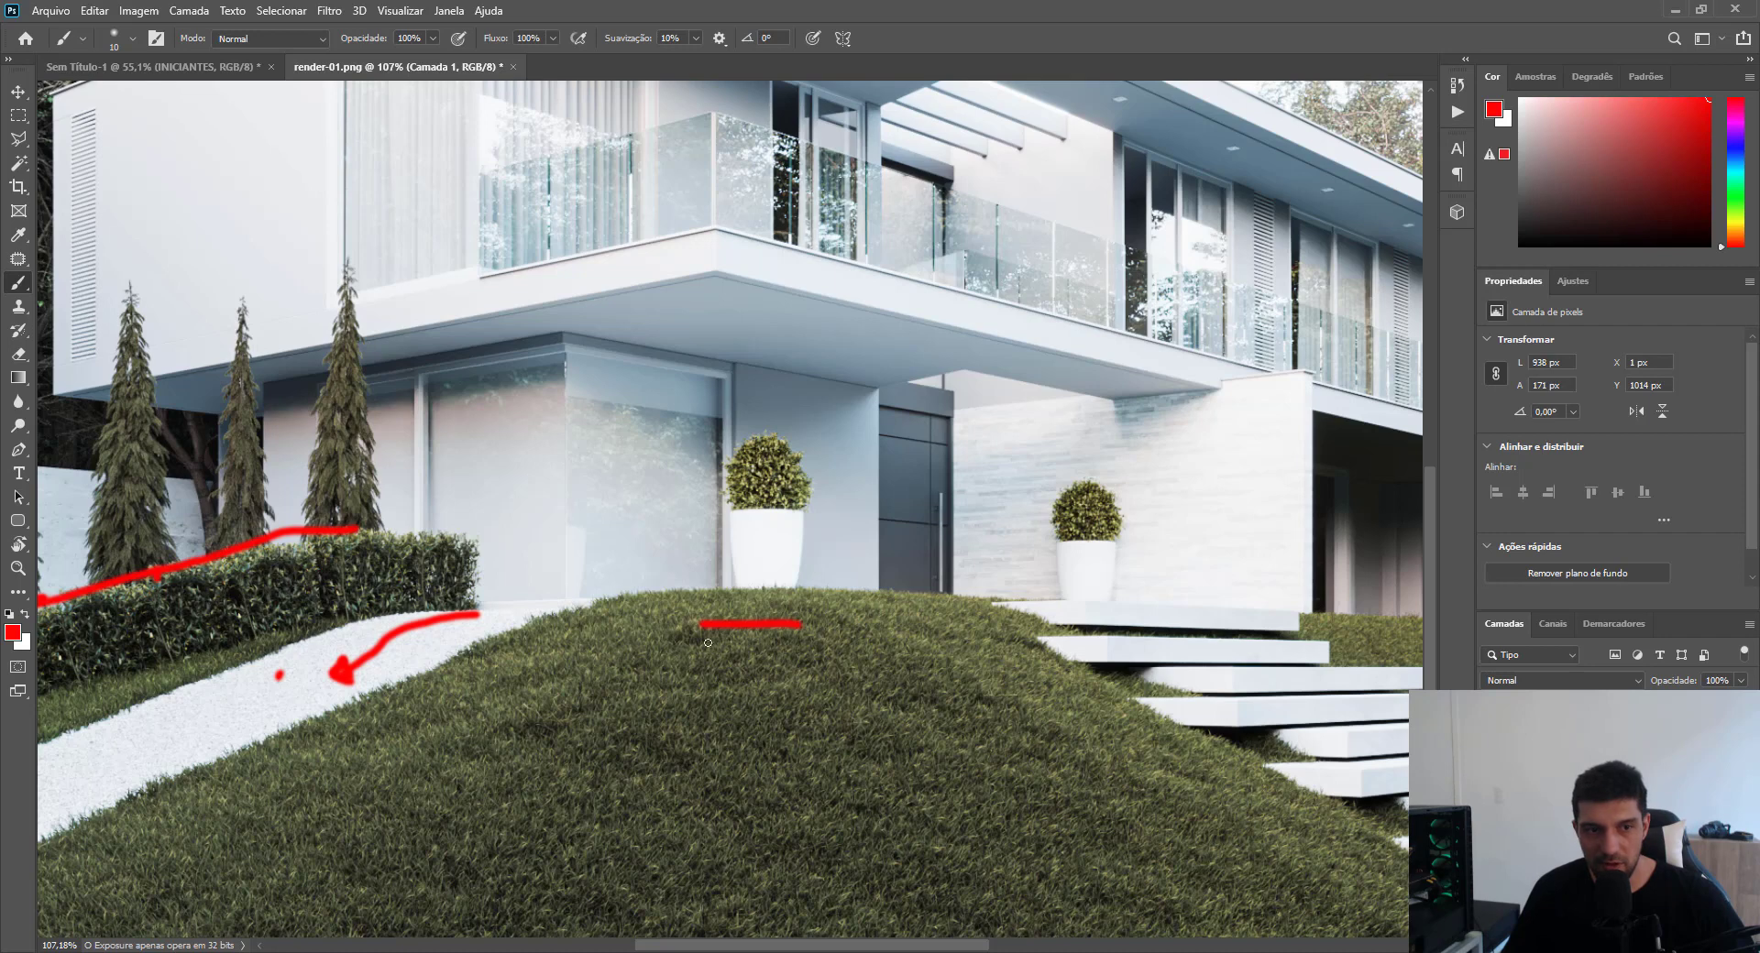
pyautogui.moveTo(635, 684); pyautogui.dragTo(835, 684)
pyautogui.moveTo(469, 736); pyautogui.dragTo(708, 733)
pyautogui.moveTo(423, 789); pyautogui.dragTo(619, 784)
pyautogui.moveTo(393, 835); pyautogui.dragTo(586, 819)
pyautogui.moveTo(313, 862); pyautogui.dragTo(493, 845)
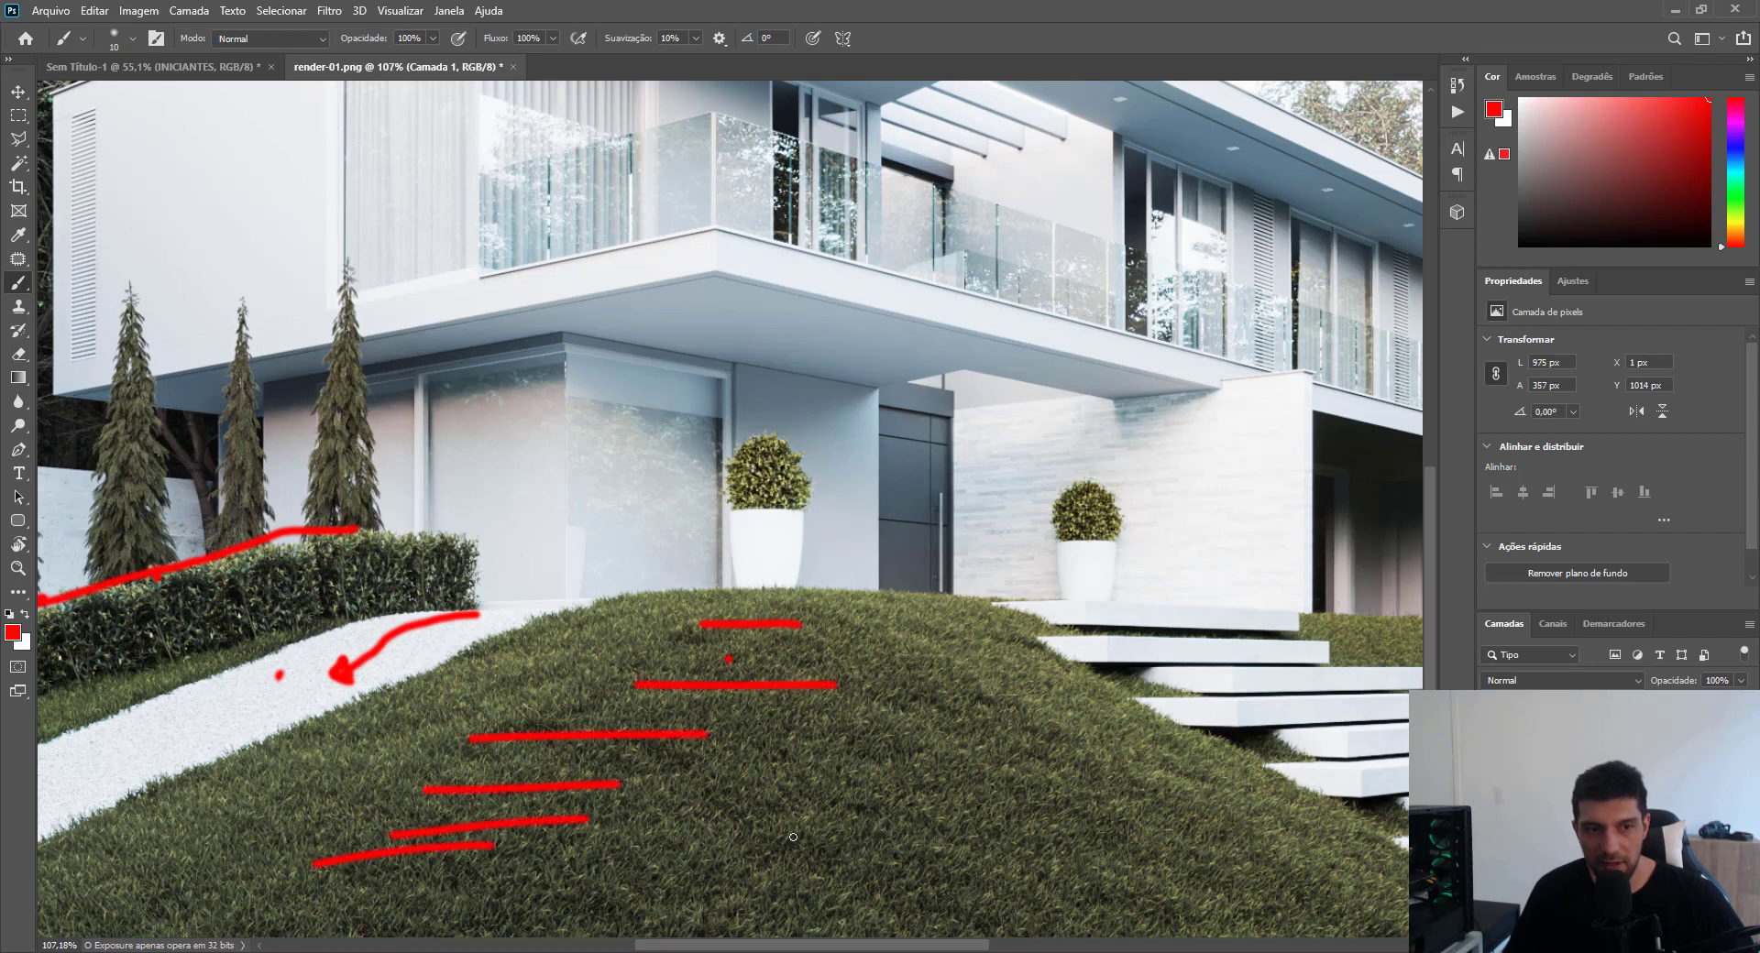
# Paint further red lines and short tick marks on the mound's right slope, plus a looped outline on the lower grass.
pyautogui.moveTo(745, 849); pyautogui.dragTo(1030, 840)
pyautogui.moveTo(1169, 820); pyautogui.dragTo(788, 848)
pyautogui.moveTo(1059, 768)
pyautogui.mouseDown()
pyautogui.moveTo(800, 782)
pyautogui.moveTo(1024, 745)
pyautogui.mouseUp()
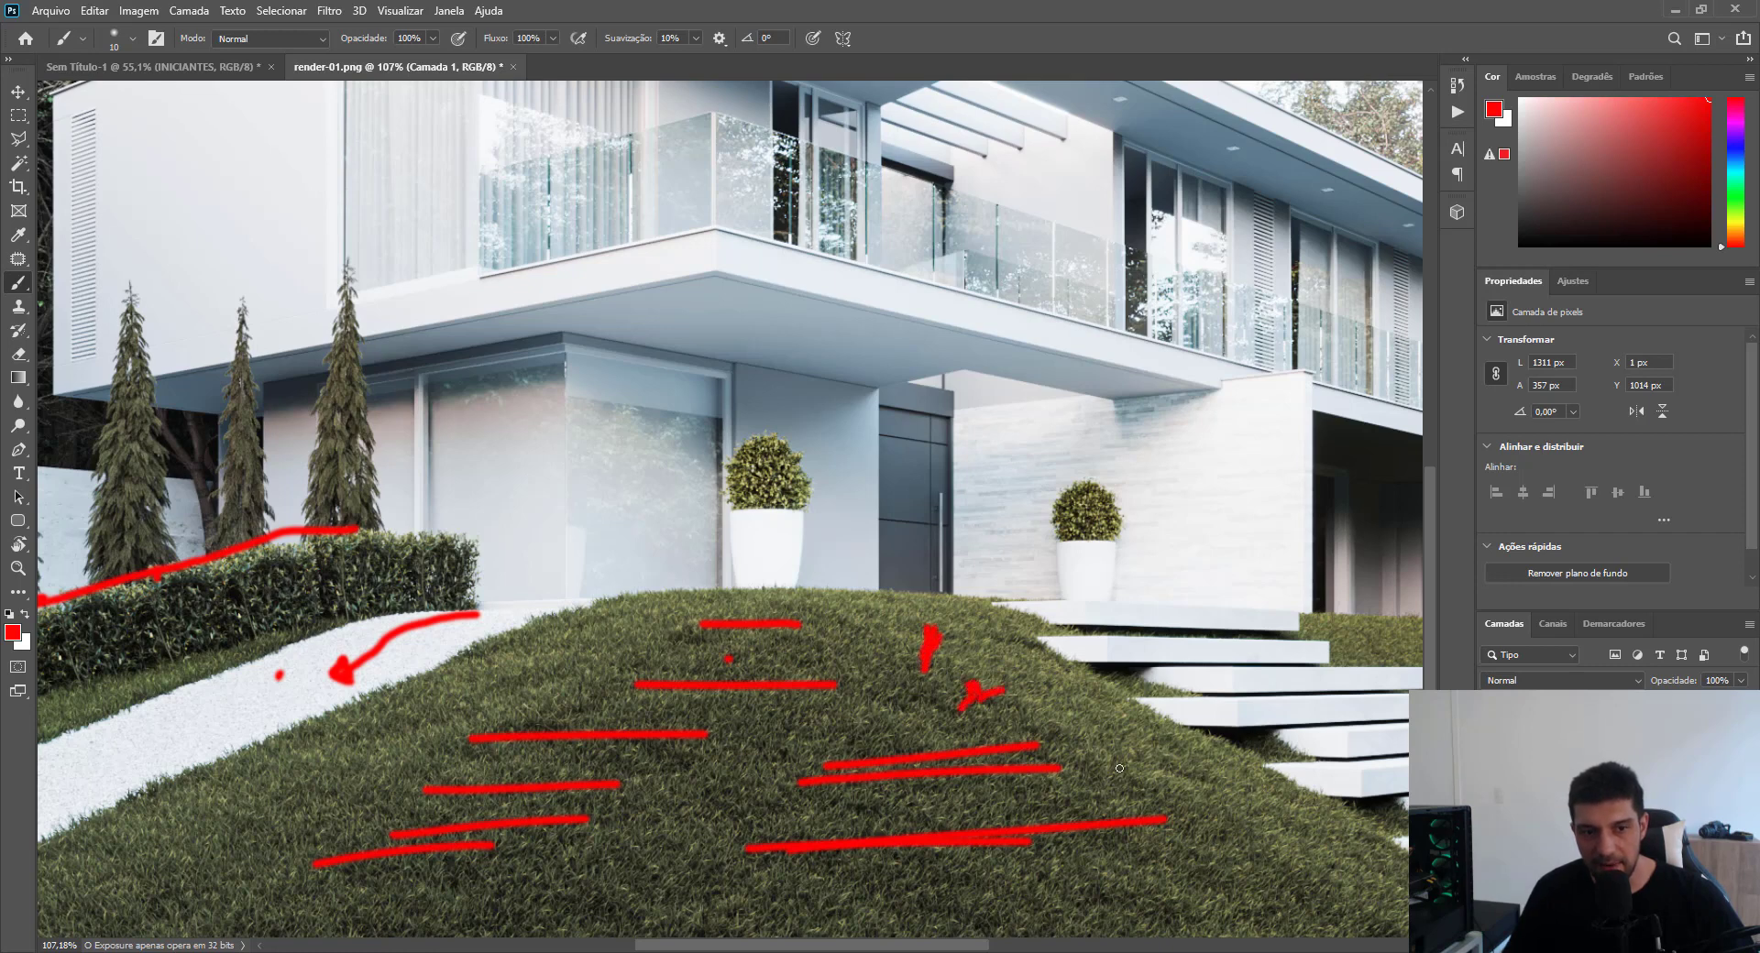
pyautogui.moveTo(1148, 762)
pyautogui.mouseDown()
pyautogui.moveTo(1145, 779)
pyautogui.moveTo(1146, 753)
pyautogui.mouseUp()
pyautogui.click(1165, 772)
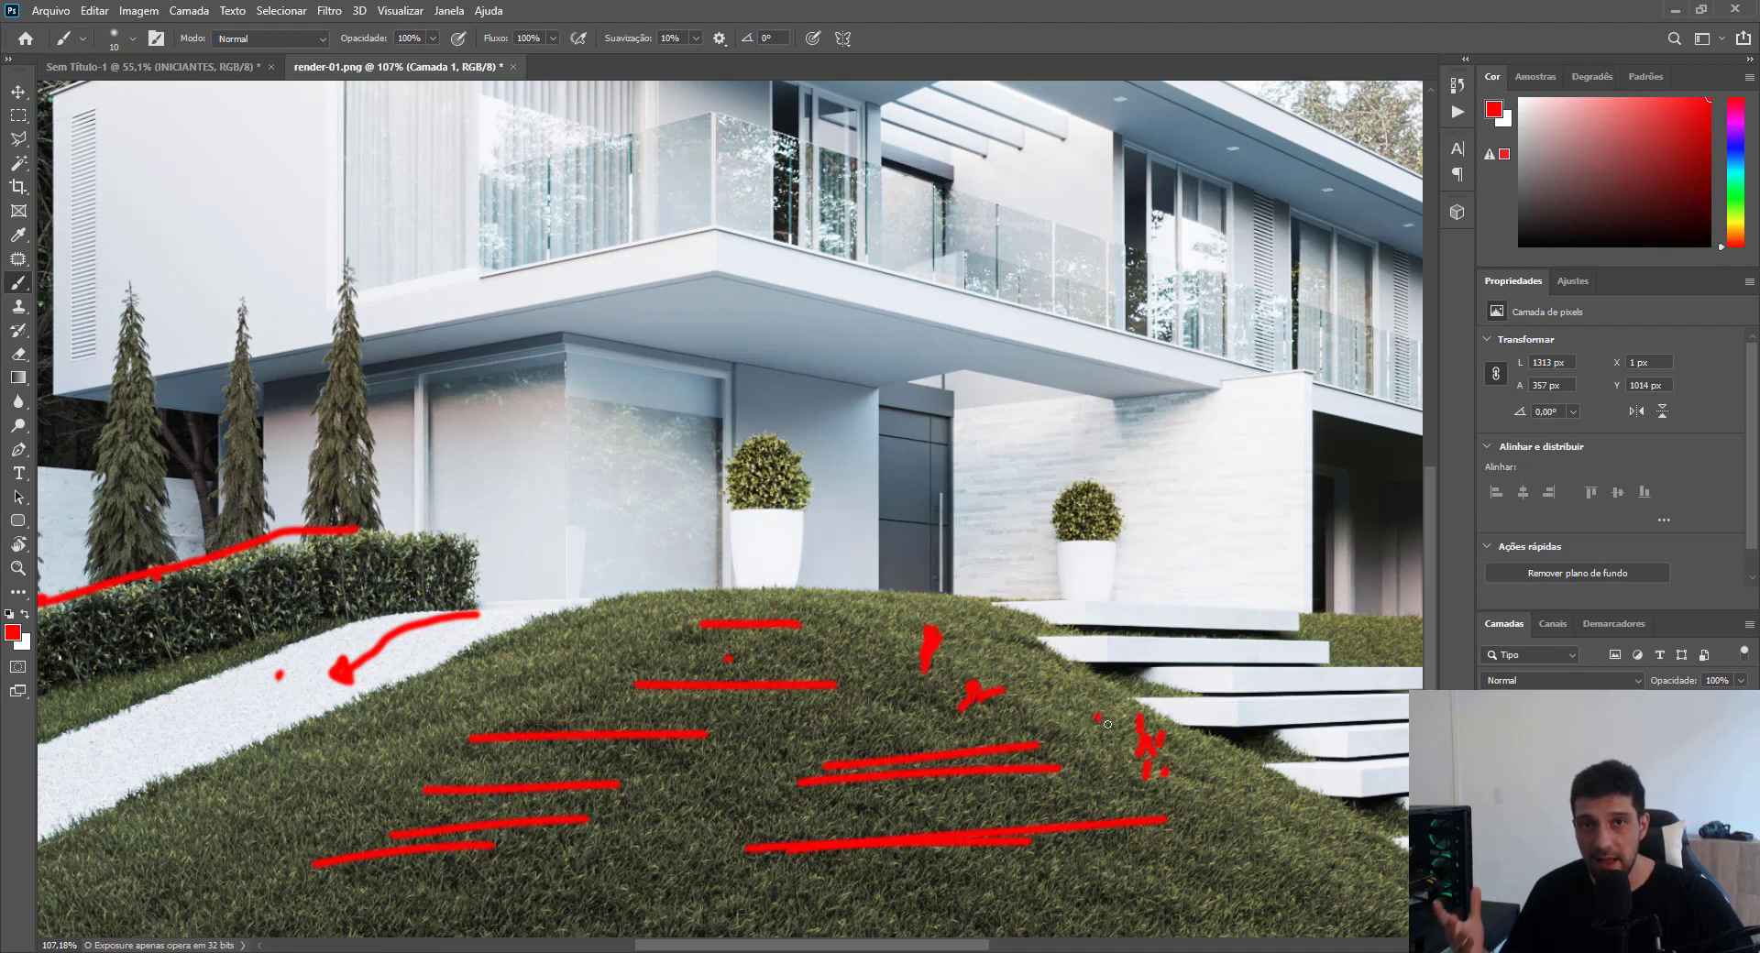
pyautogui.scroll(-4, 930, 712)
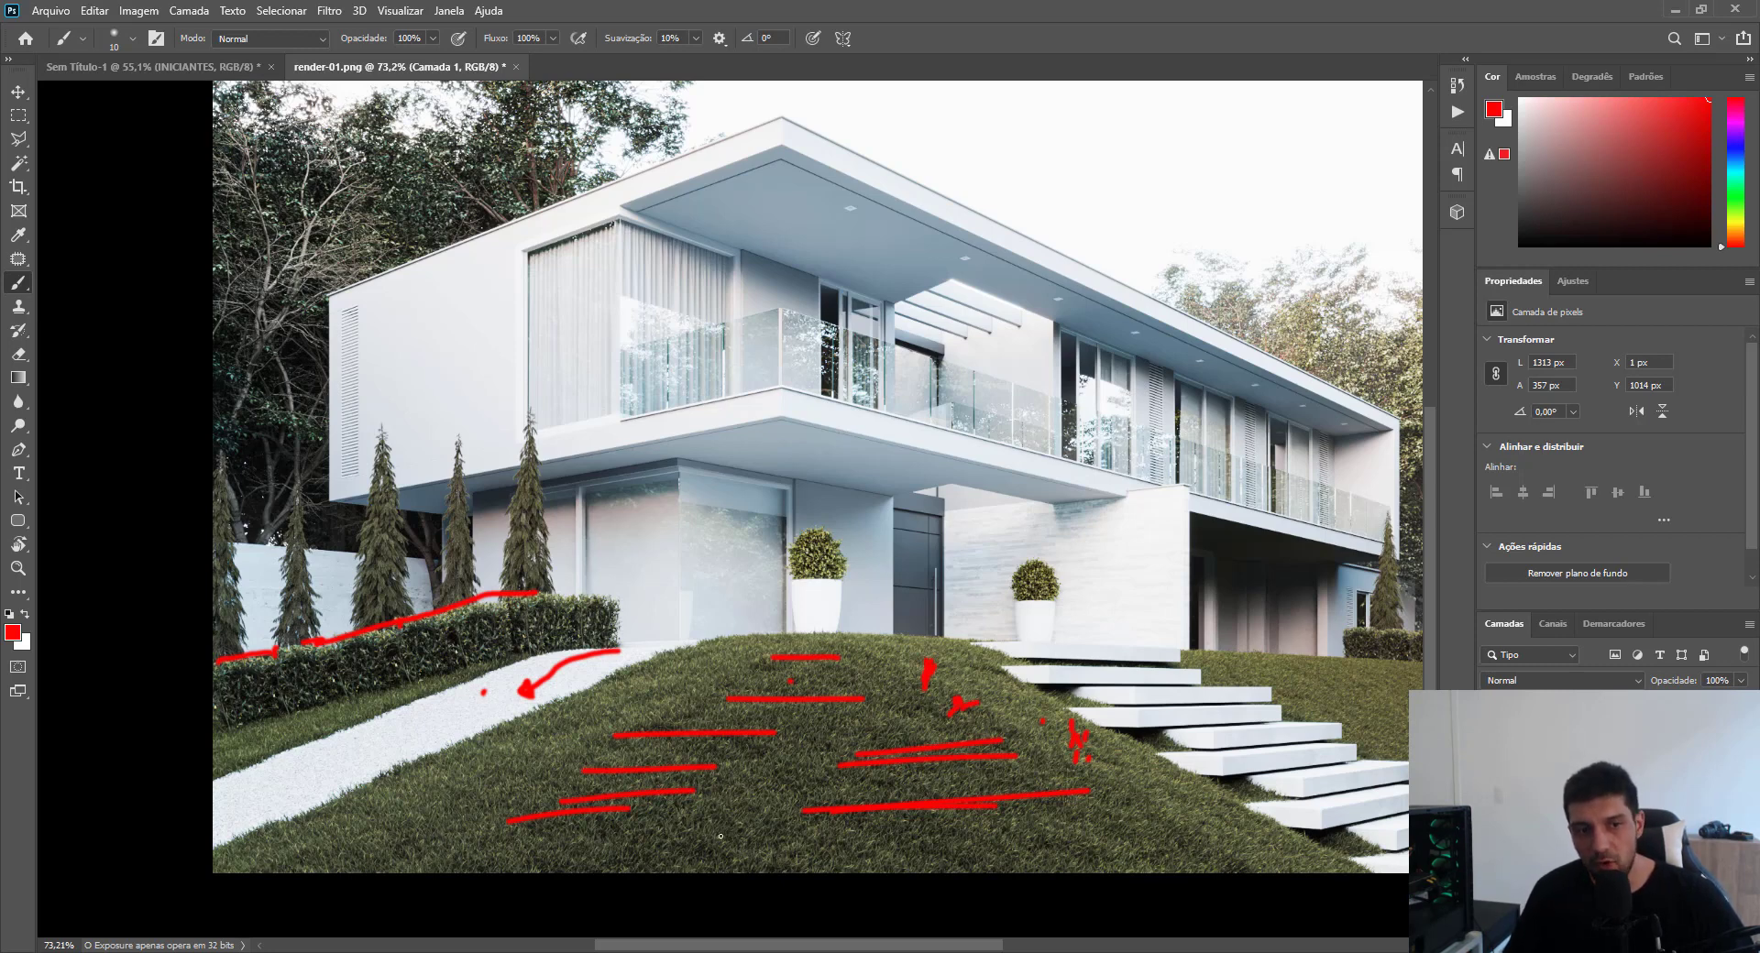
pyautogui.moveTo(762, 848)
pyautogui.mouseDown()
pyautogui.moveTo(639, 853)
pyautogui.moveTo(686, 813)
pyautogui.mouseUp()
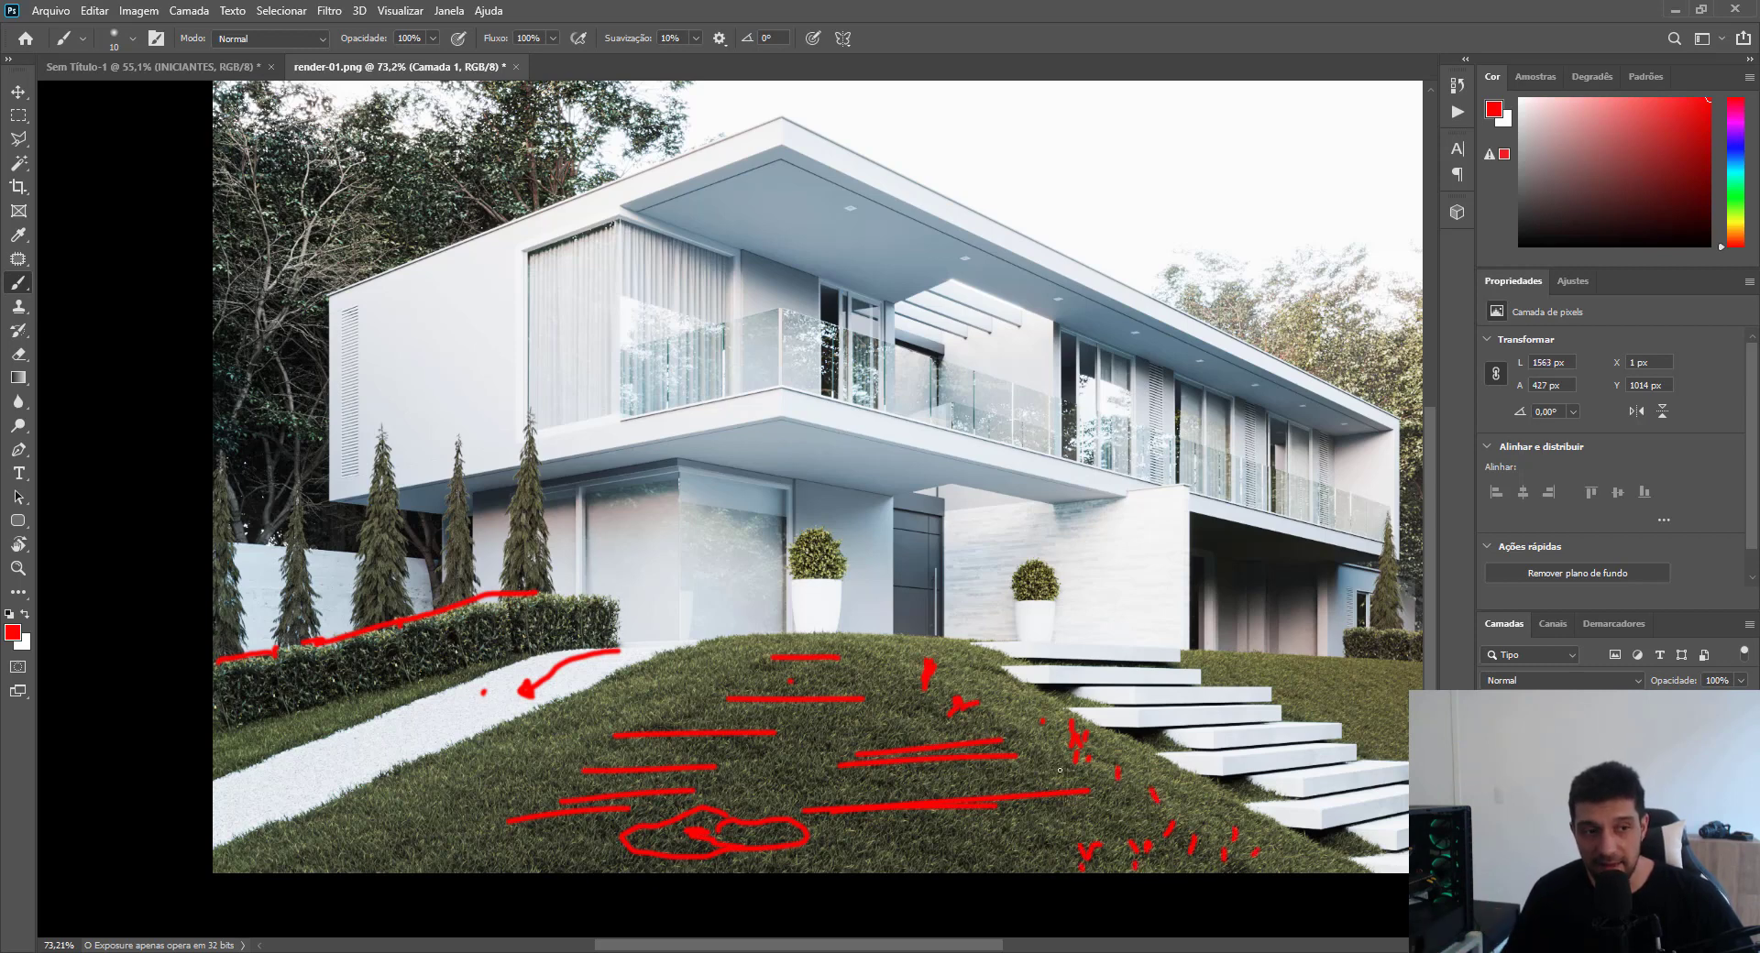
# Paint short red strokes on the lower white slabs of the floating staircase.
pyautogui.scroll(5, 1060, 770)
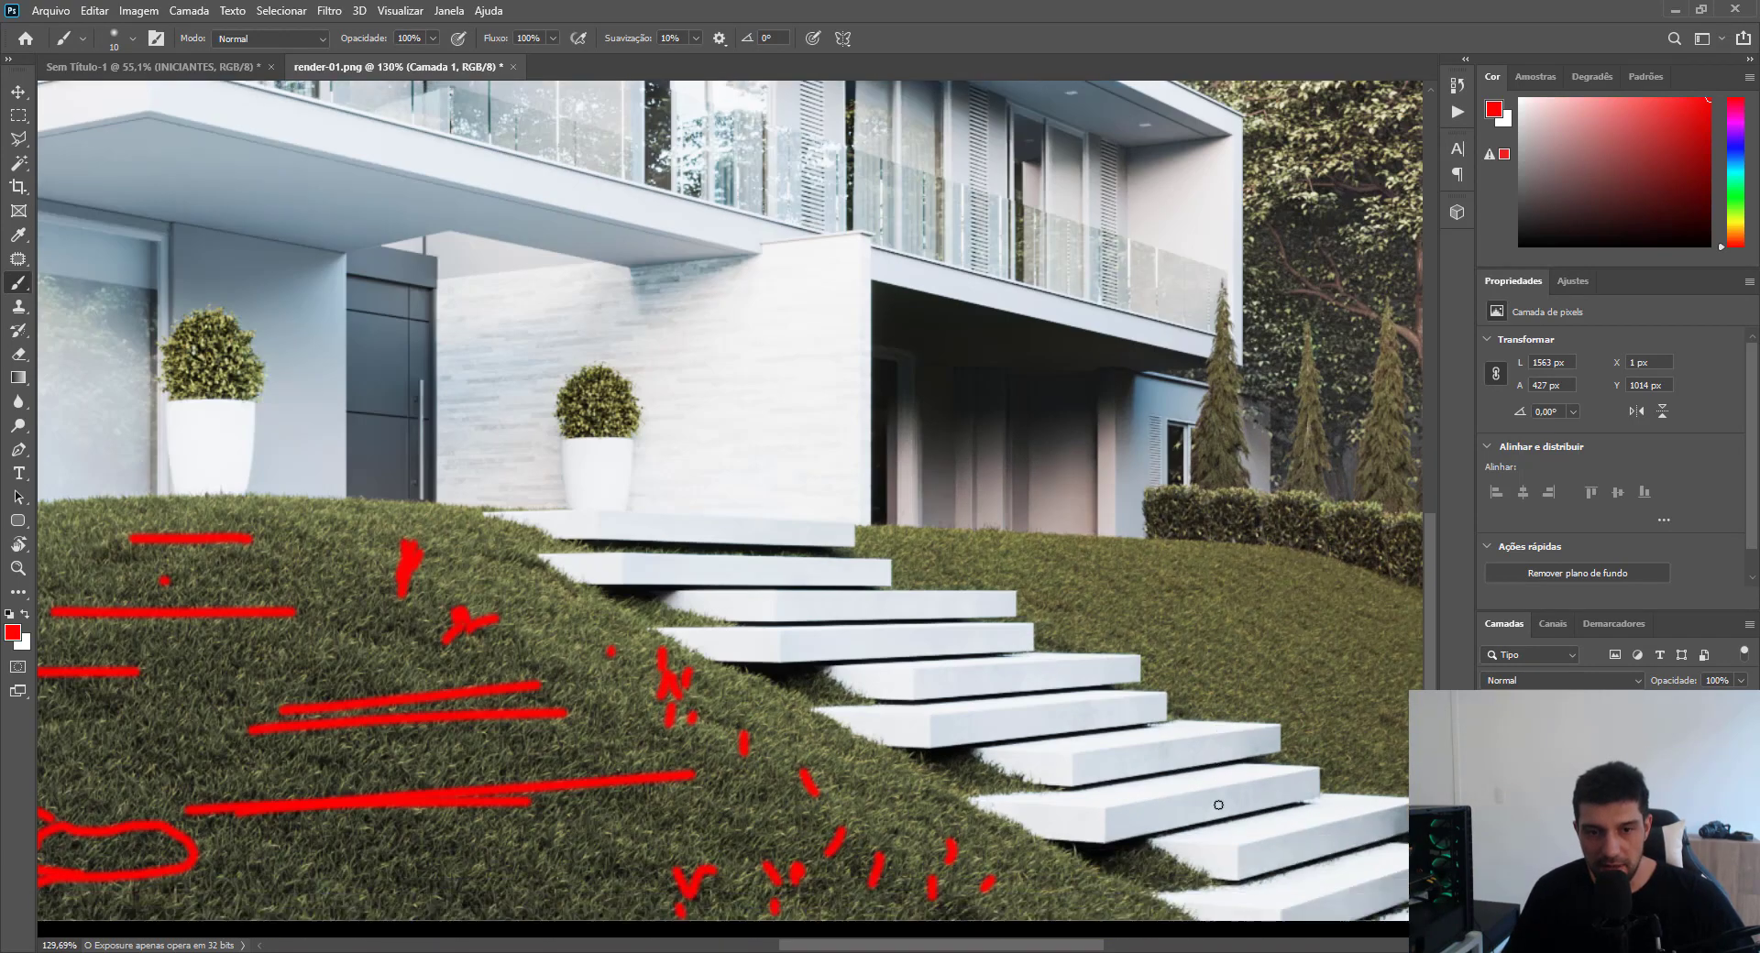
pyautogui.scroll(-2, 1224, 796)
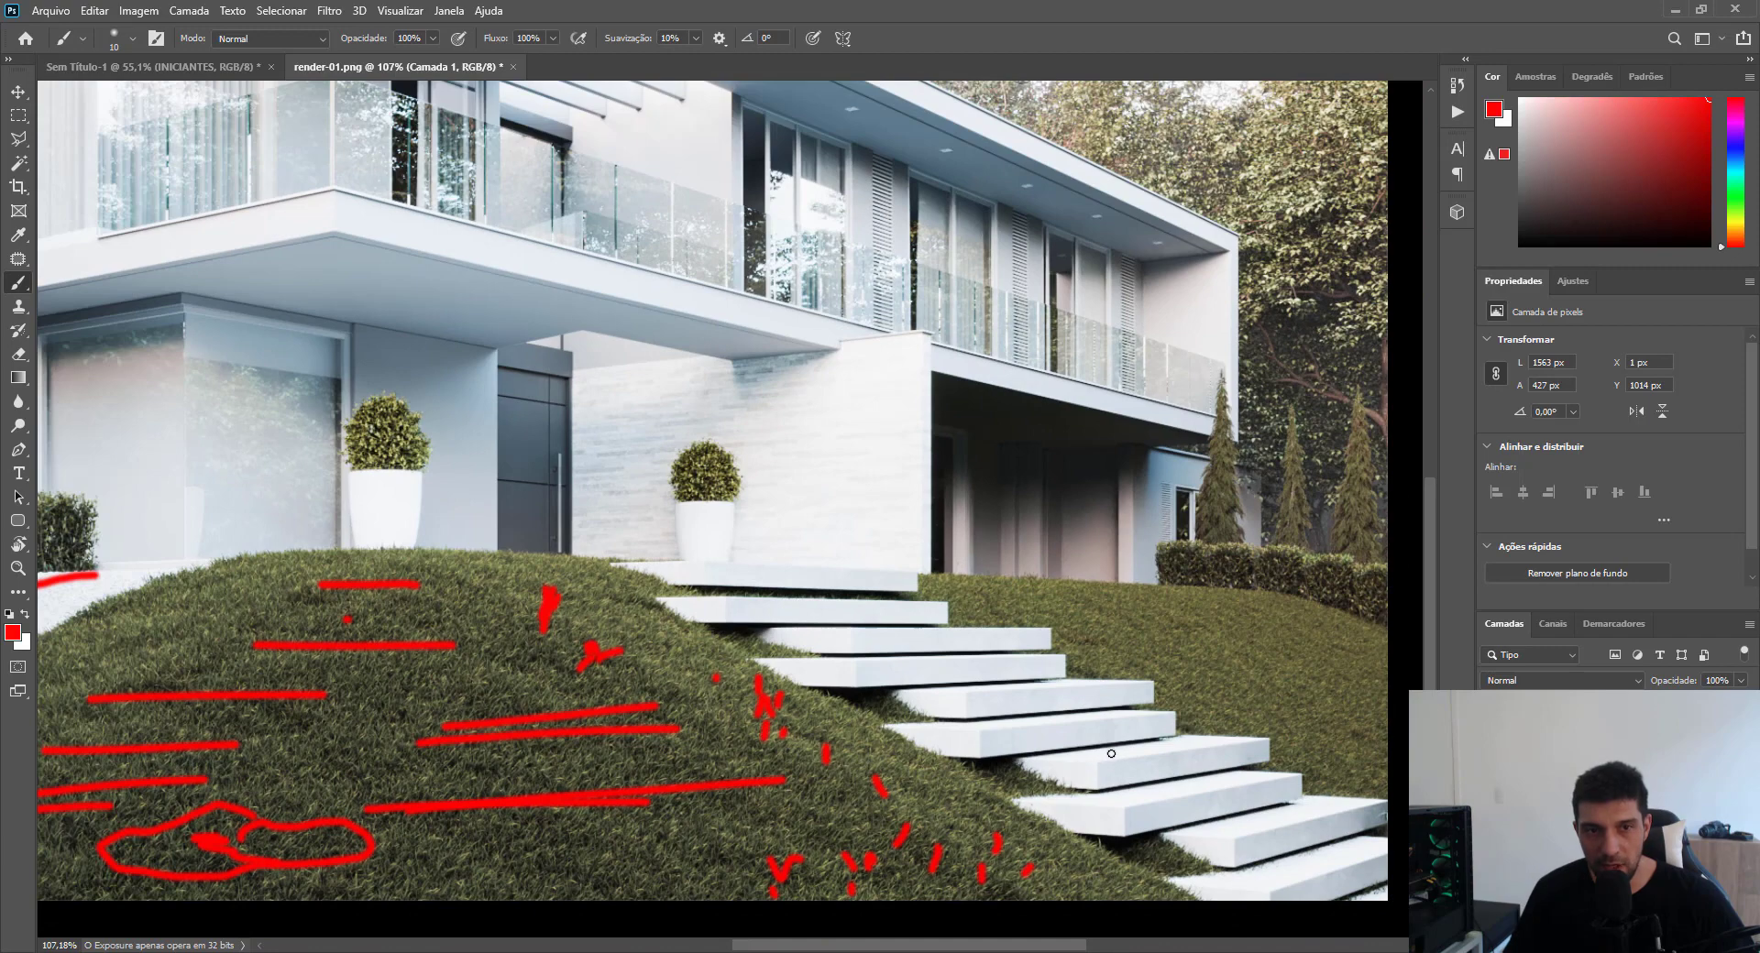
pyautogui.scroll(1, 1111, 754)
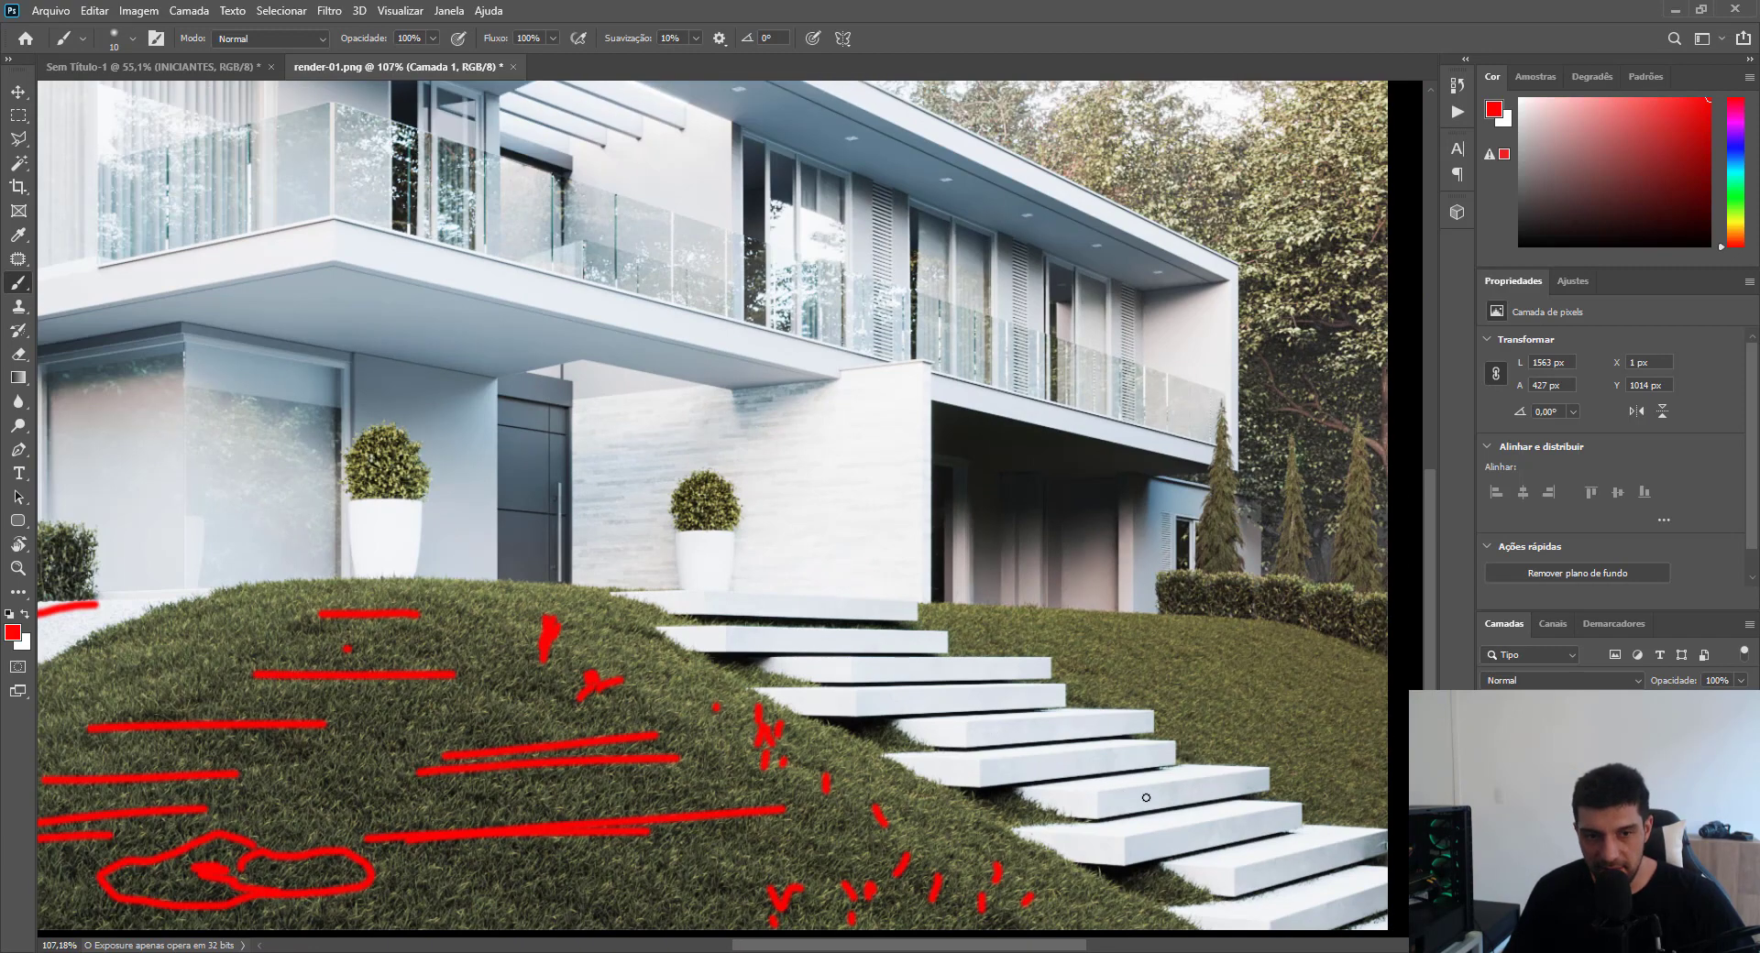
pyautogui.moveTo(1131, 792); pyautogui.dragTo(1165, 790)
pyautogui.moveTo(1142, 826); pyautogui.dragTo(1180, 824)
pyautogui.moveTo(1155, 838)
pyautogui.mouseDown()
pyautogui.moveTo(1297, 863)
pyautogui.moveTo(1287, 849)
pyautogui.moveTo(1314, 895)
pyautogui.mouseUp()
pyautogui.scroll(5, 1054, 762)
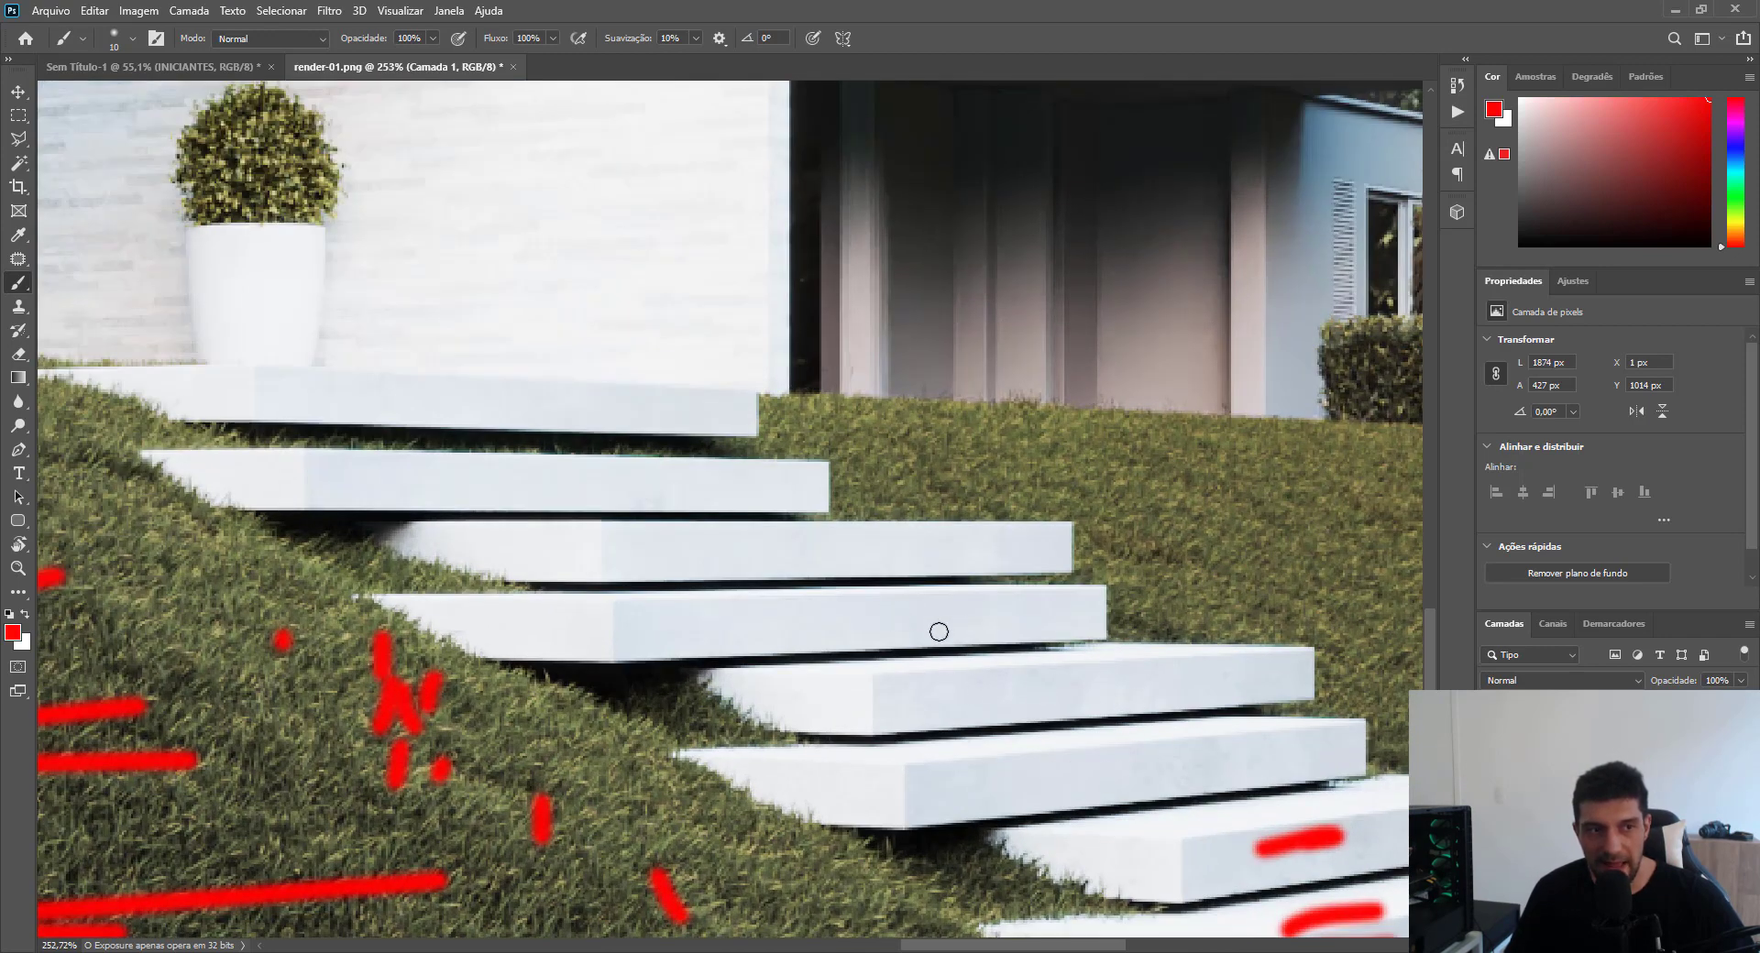
# Paint a red arrow pointing down on the white stone-clad wall beside the entrance.
pyautogui.scroll(-3, 904, 621)
pyautogui.scroll(-1, 898, 617)
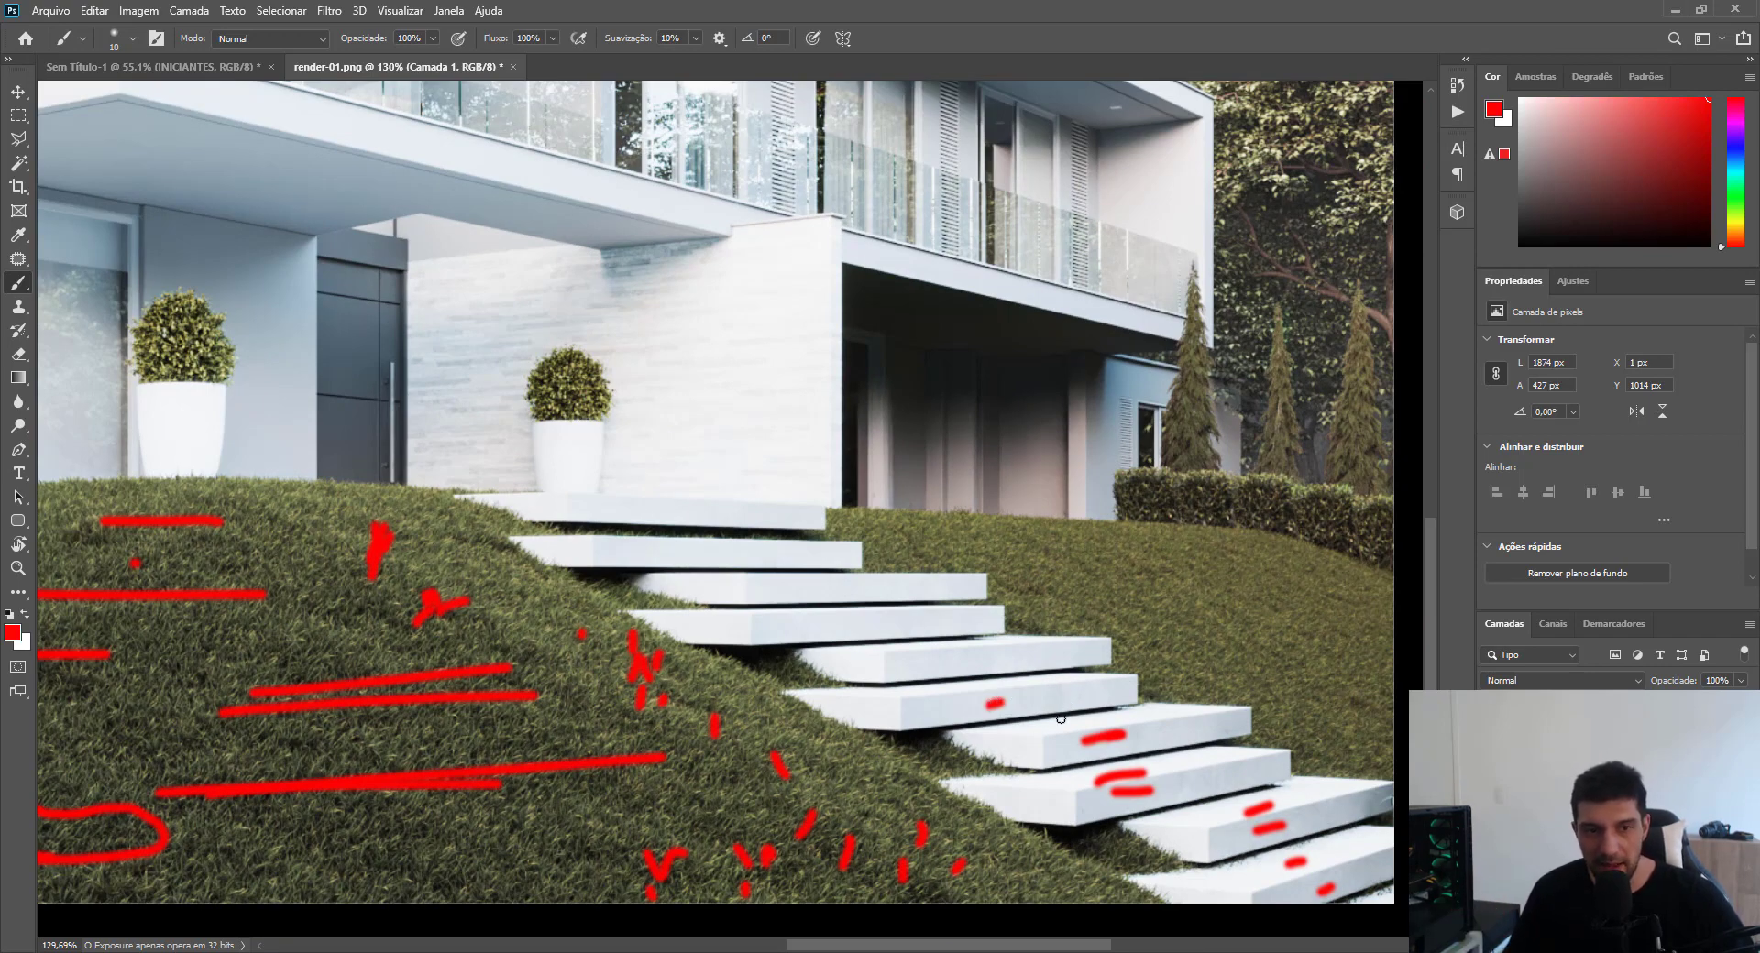
pyautogui.scroll(2, 992, 693)
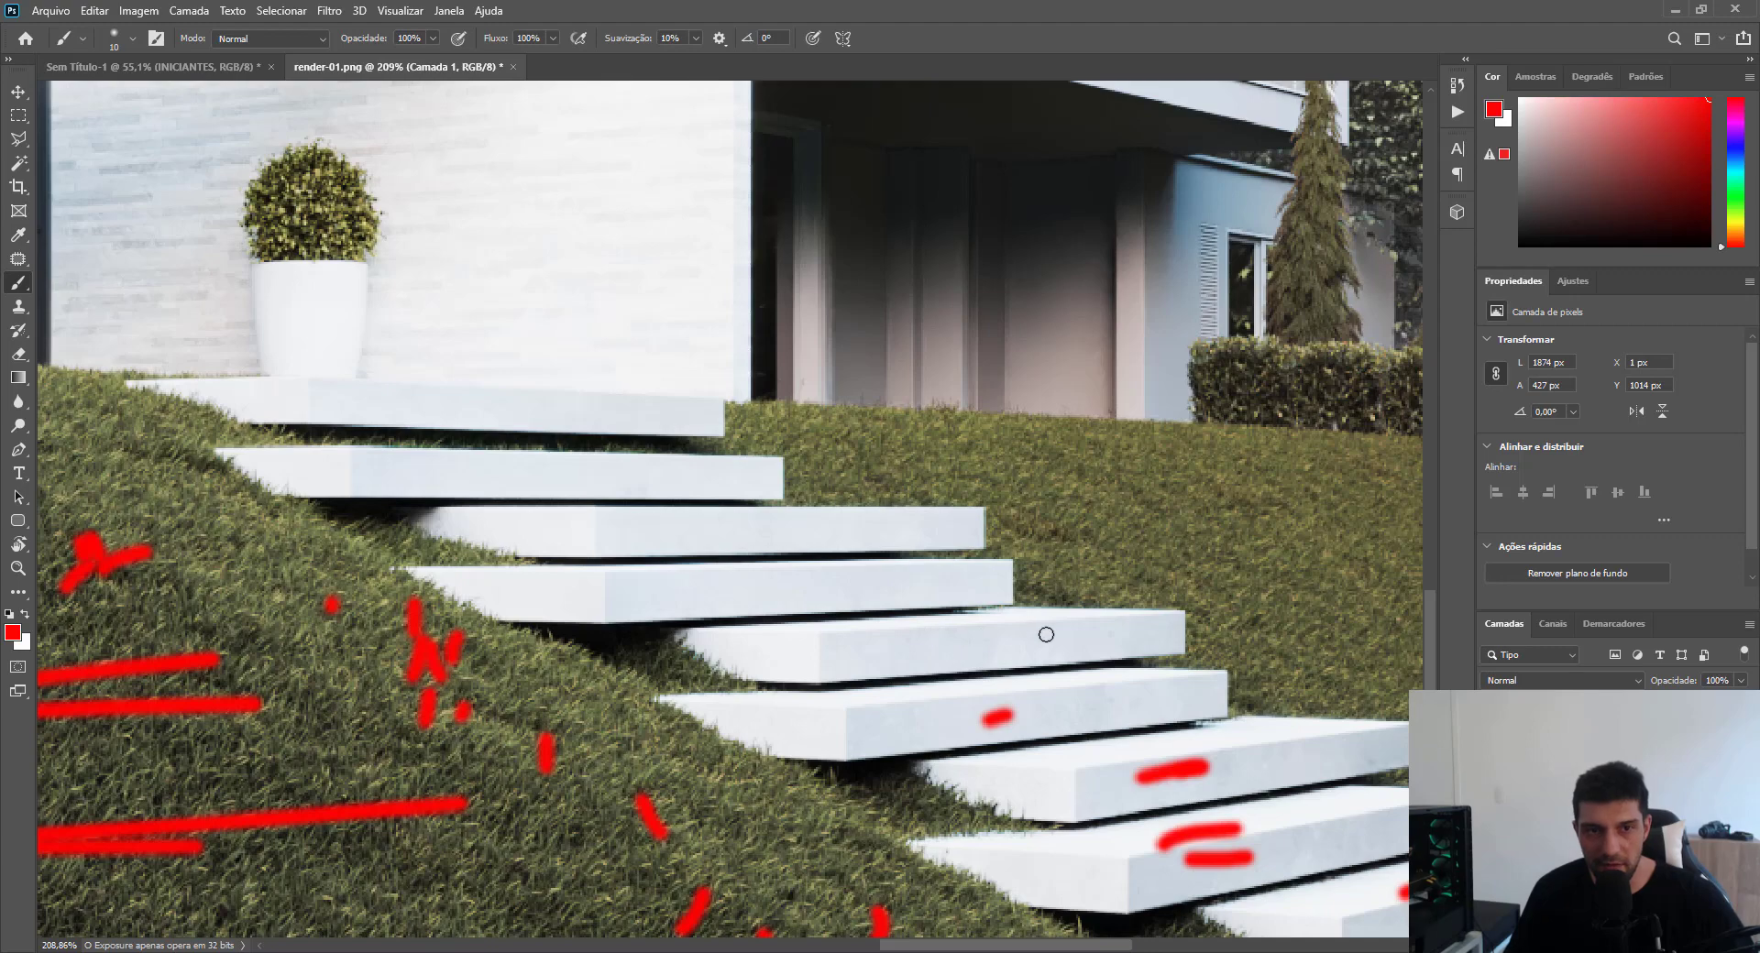
pyautogui.scroll(-3, 932, 634)
pyautogui.scroll(1, 940, 632)
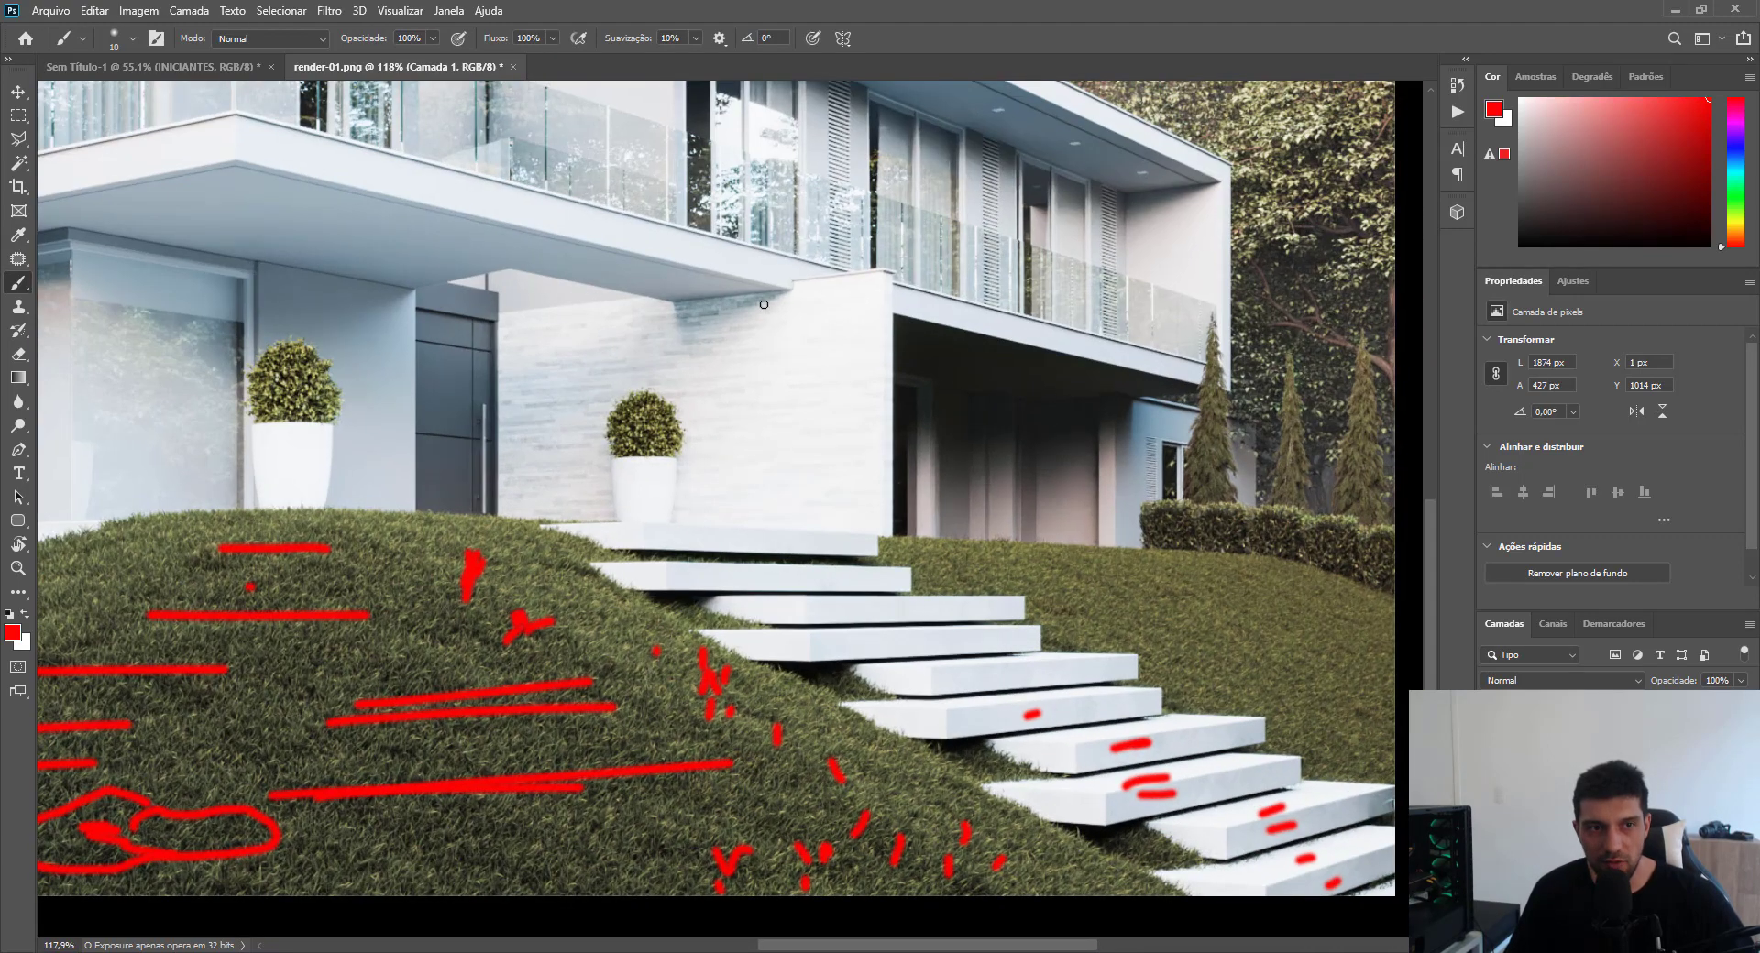
pyautogui.moveTo(798, 318); pyautogui.dragTo(814, 384)
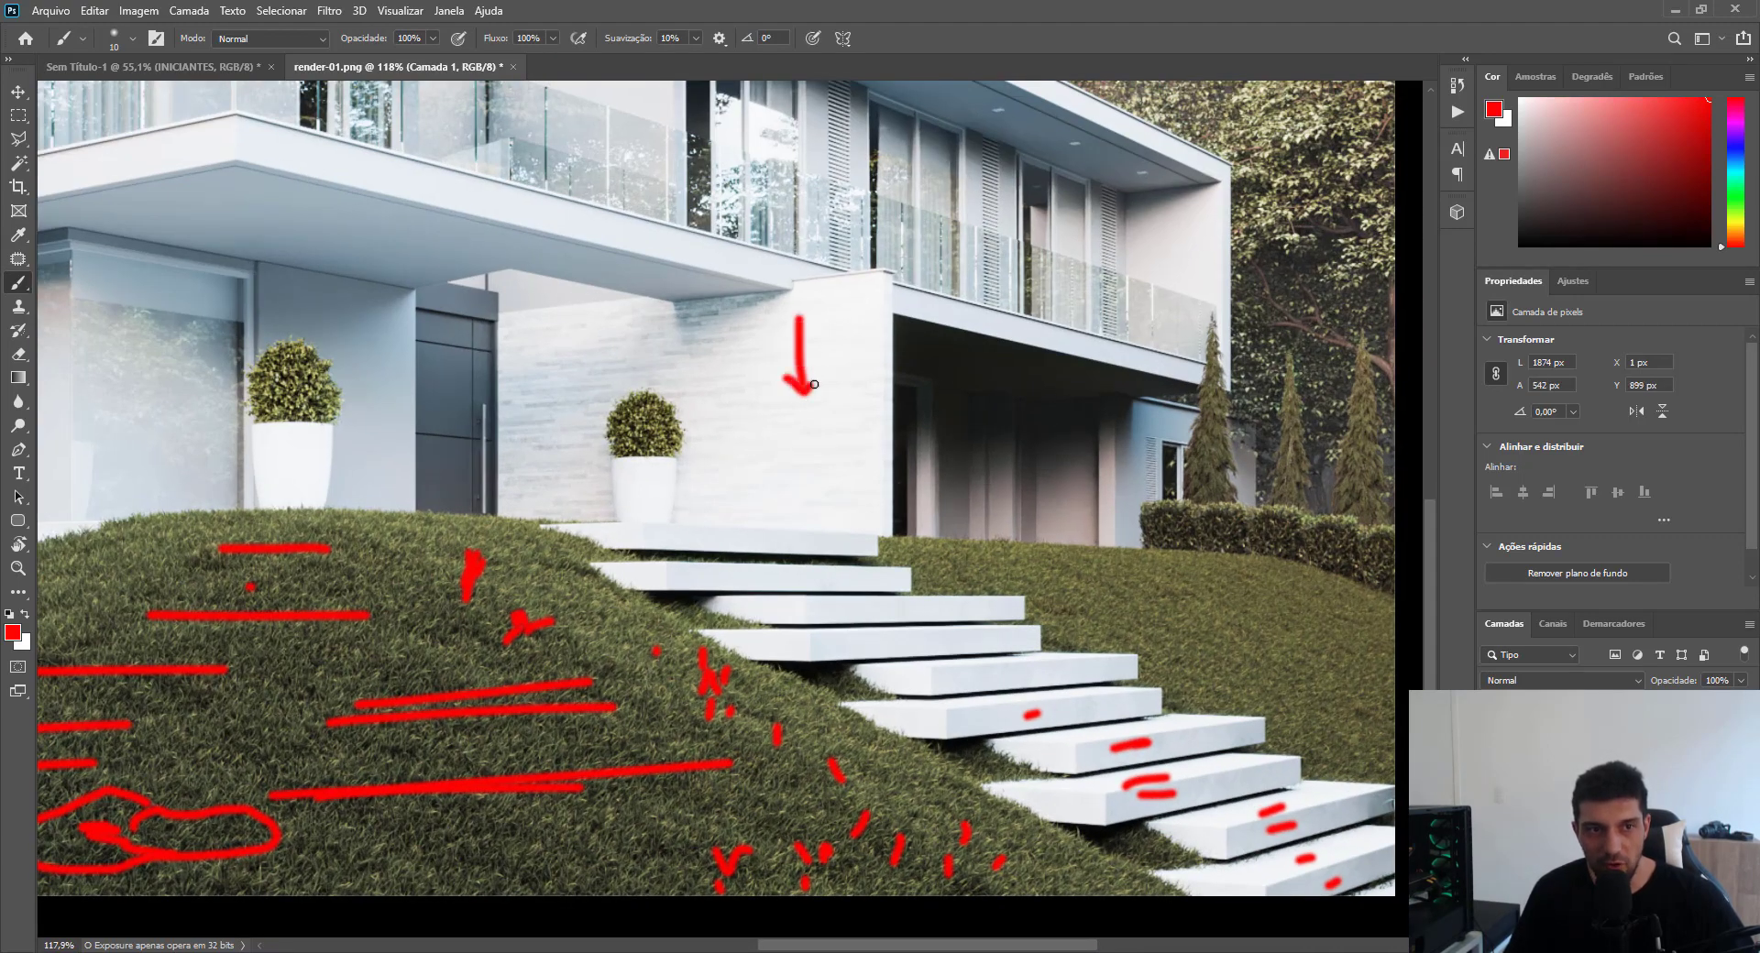
# Paint short red strokes across both faces of the stone-clad entrance wall, around the arrow and above the potted shrub.
pyautogui.moveTo(579, 338)
pyautogui.mouseDown()
pyautogui.moveTo(646, 328)
pyautogui.moveTo(638, 358)
pyautogui.moveTo(588, 393)
pyautogui.mouseUp()
pyautogui.moveTo(749, 445); pyautogui.dragTo(781, 435)
pyautogui.moveTo(726, 493); pyautogui.dragTo(758, 485)
pyautogui.moveTo(841, 298); pyautogui.dragTo(869, 296)
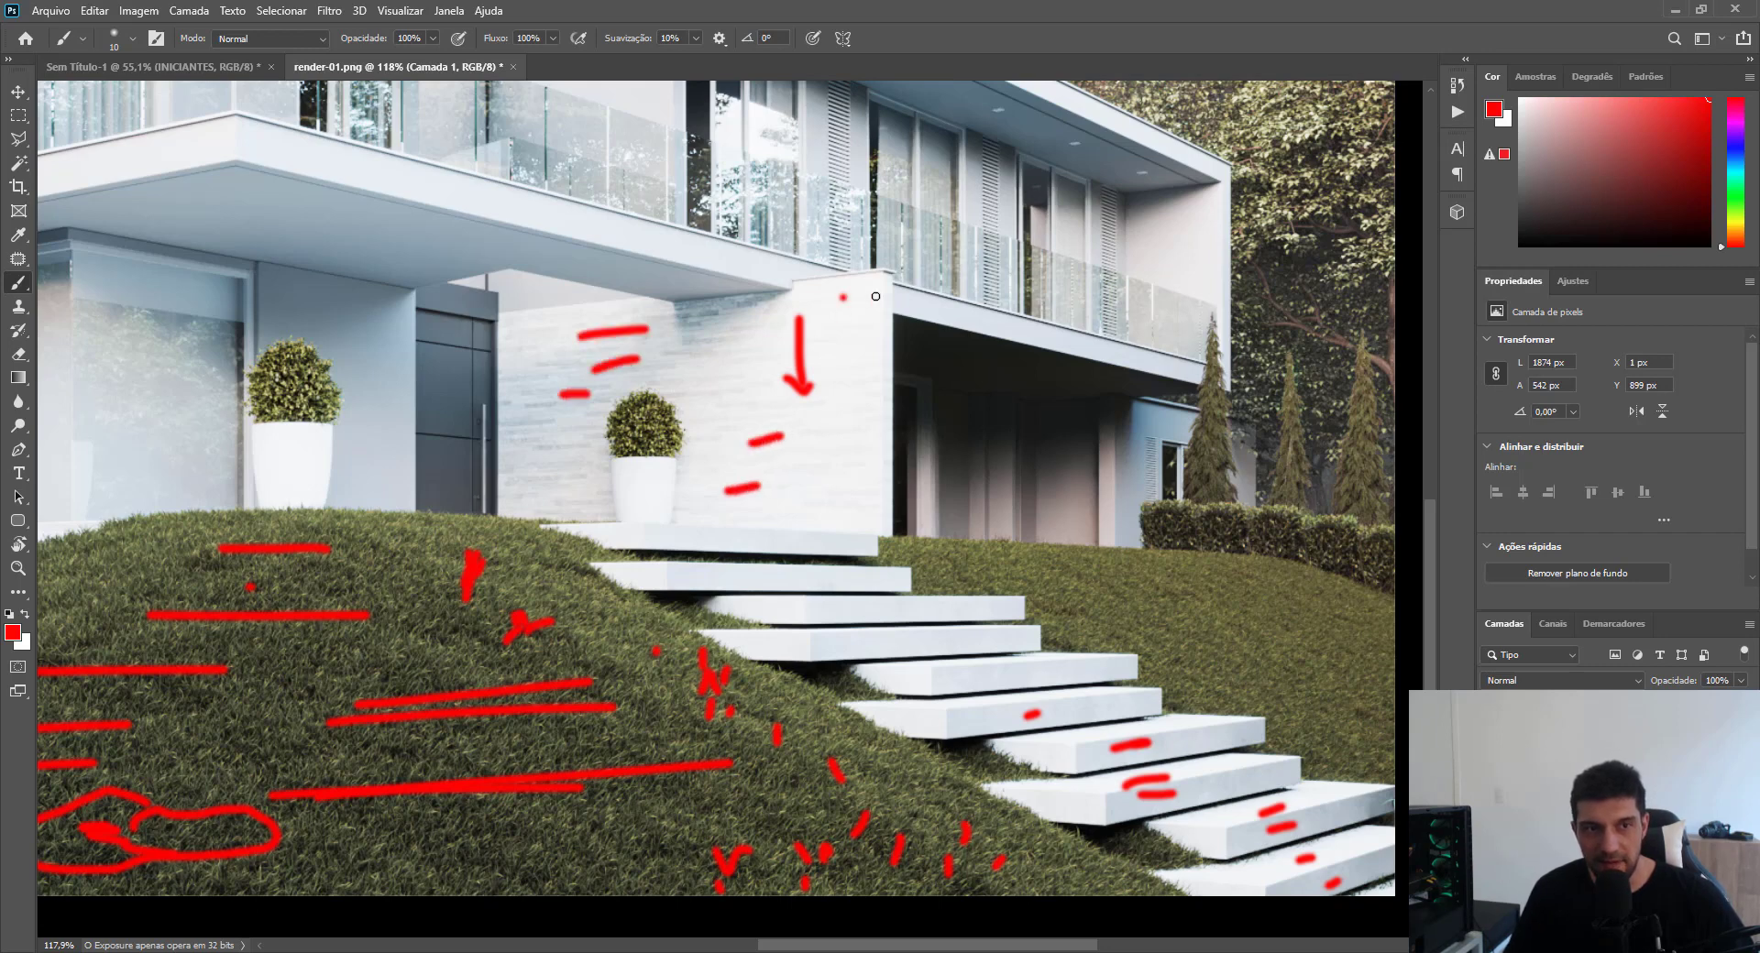
pyautogui.moveTo(737, 343); pyautogui.dragTo(754, 337)
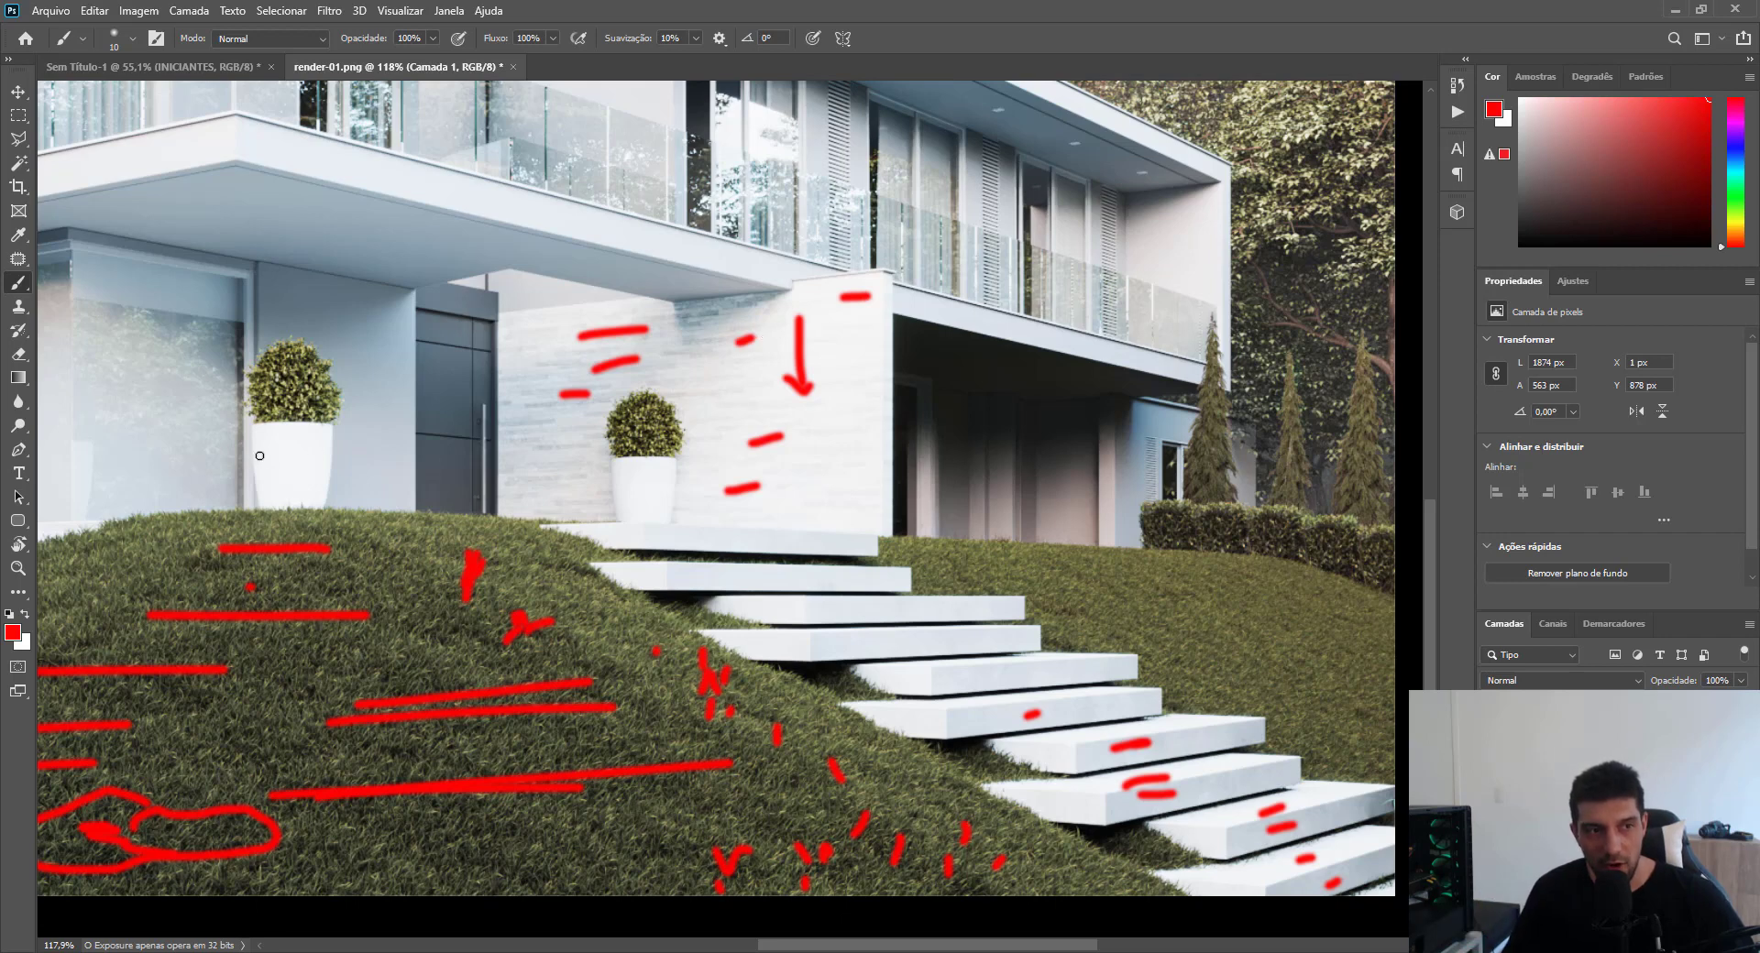
# Draw a red double-headed horizontal arrow on each of the two white planters beside the entrance.
pyautogui.moveTo(271, 453)
pyautogui.mouseDown()
pyautogui.moveTo(323, 451)
pyautogui.moveTo(260, 457)
pyautogui.moveTo(273, 466)
pyautogui.mouseUp()
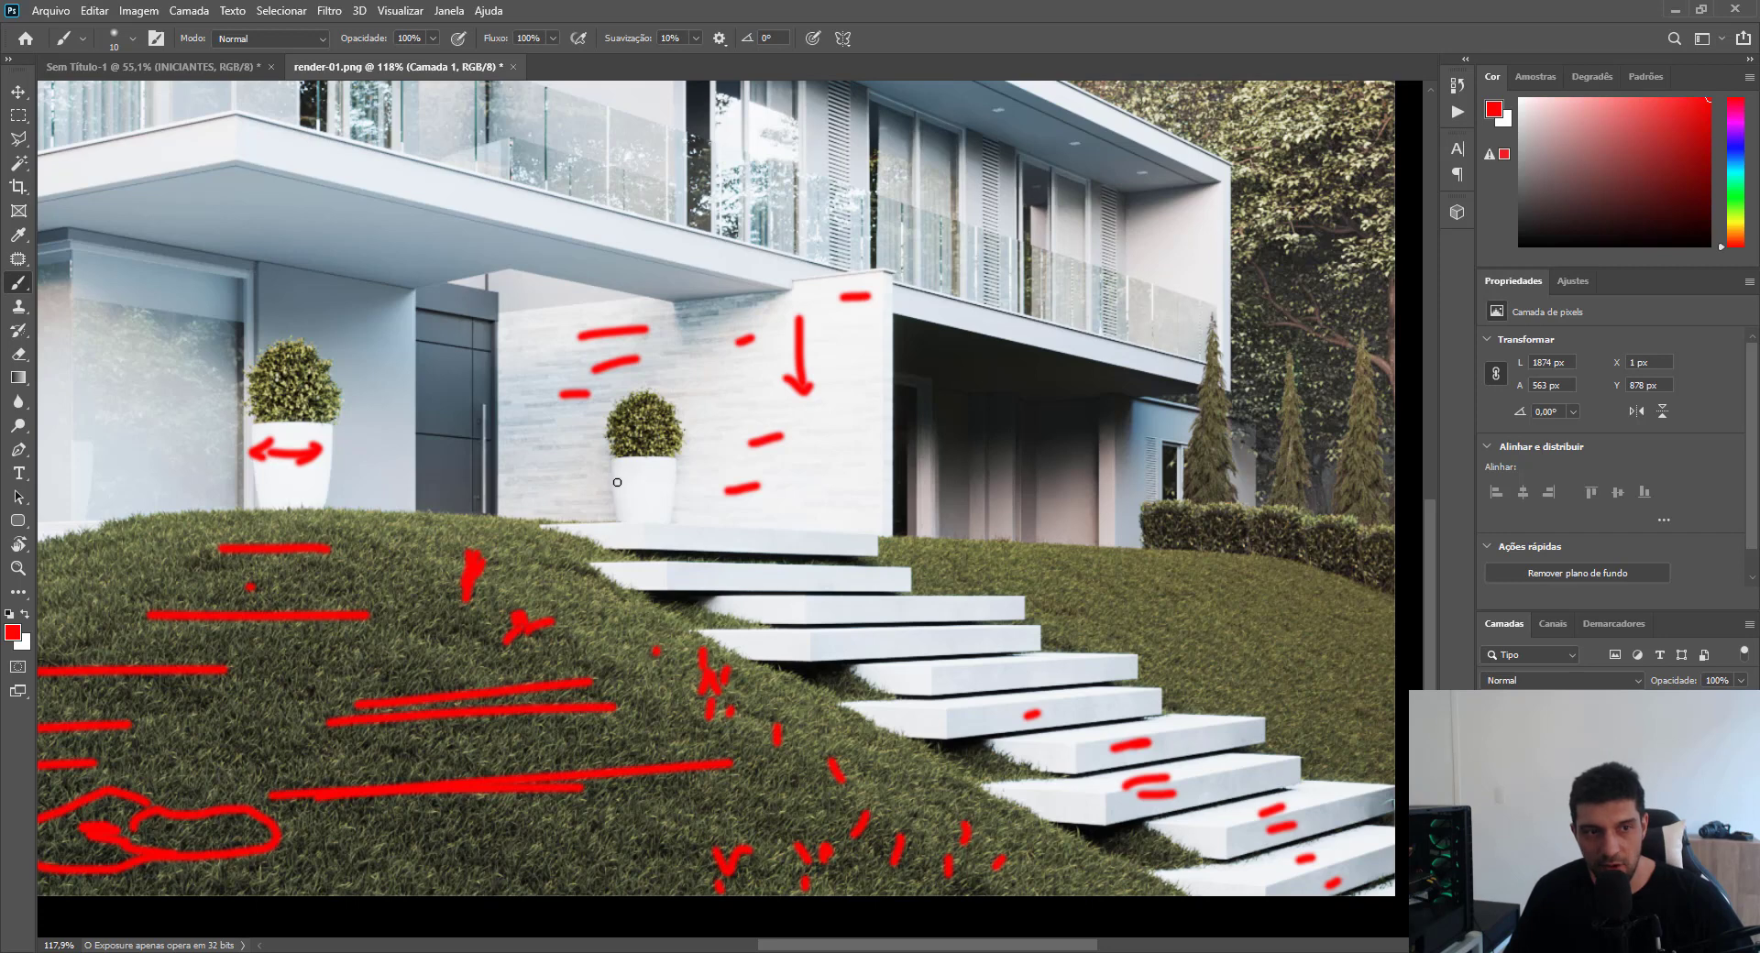
pyautogui.moveTo(613, 483); pyautogui.dragTo(666, 481)
pyautogui.moveTo(666, 481)
pyautogui.mouseDown()
pyautogui.moveTo(607, 482)
pyautogui.moveTo(620, 494)
pyautogui.mouseUp()
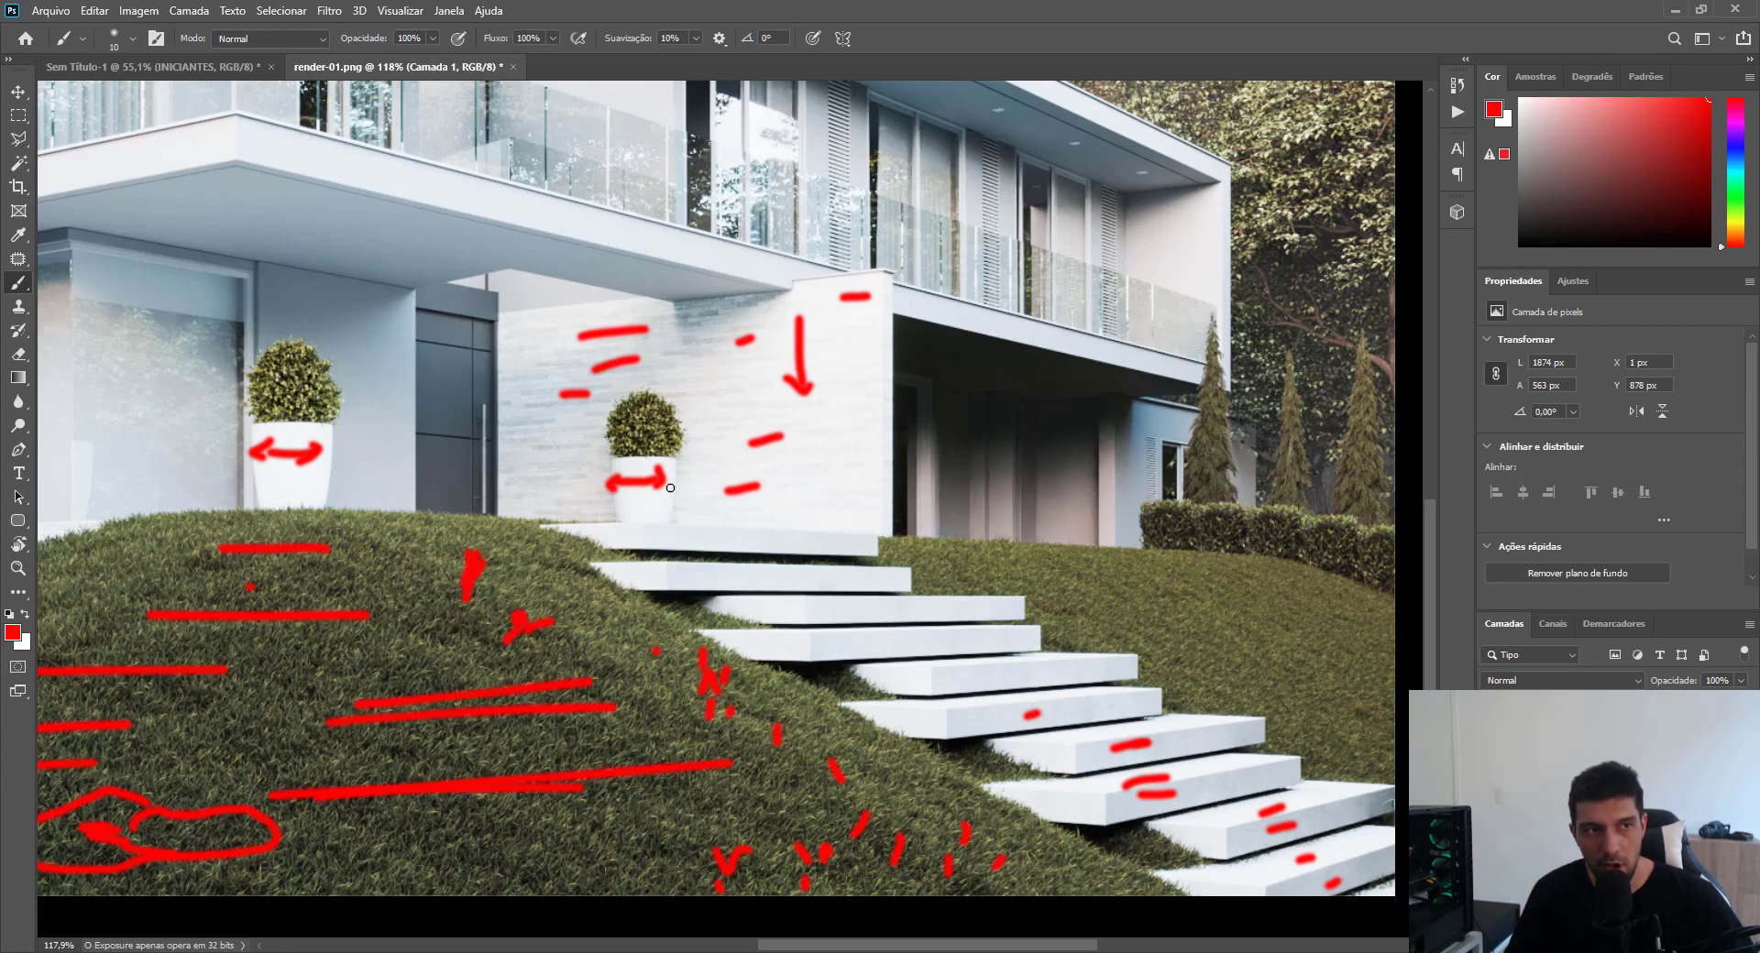
# Paint a short vertical red mark on the white boundary wall between the conifers behind the hedge.
pyautogui.scroll(-3, 642, 459)
pyautogui.scroll(6, 575, 392)
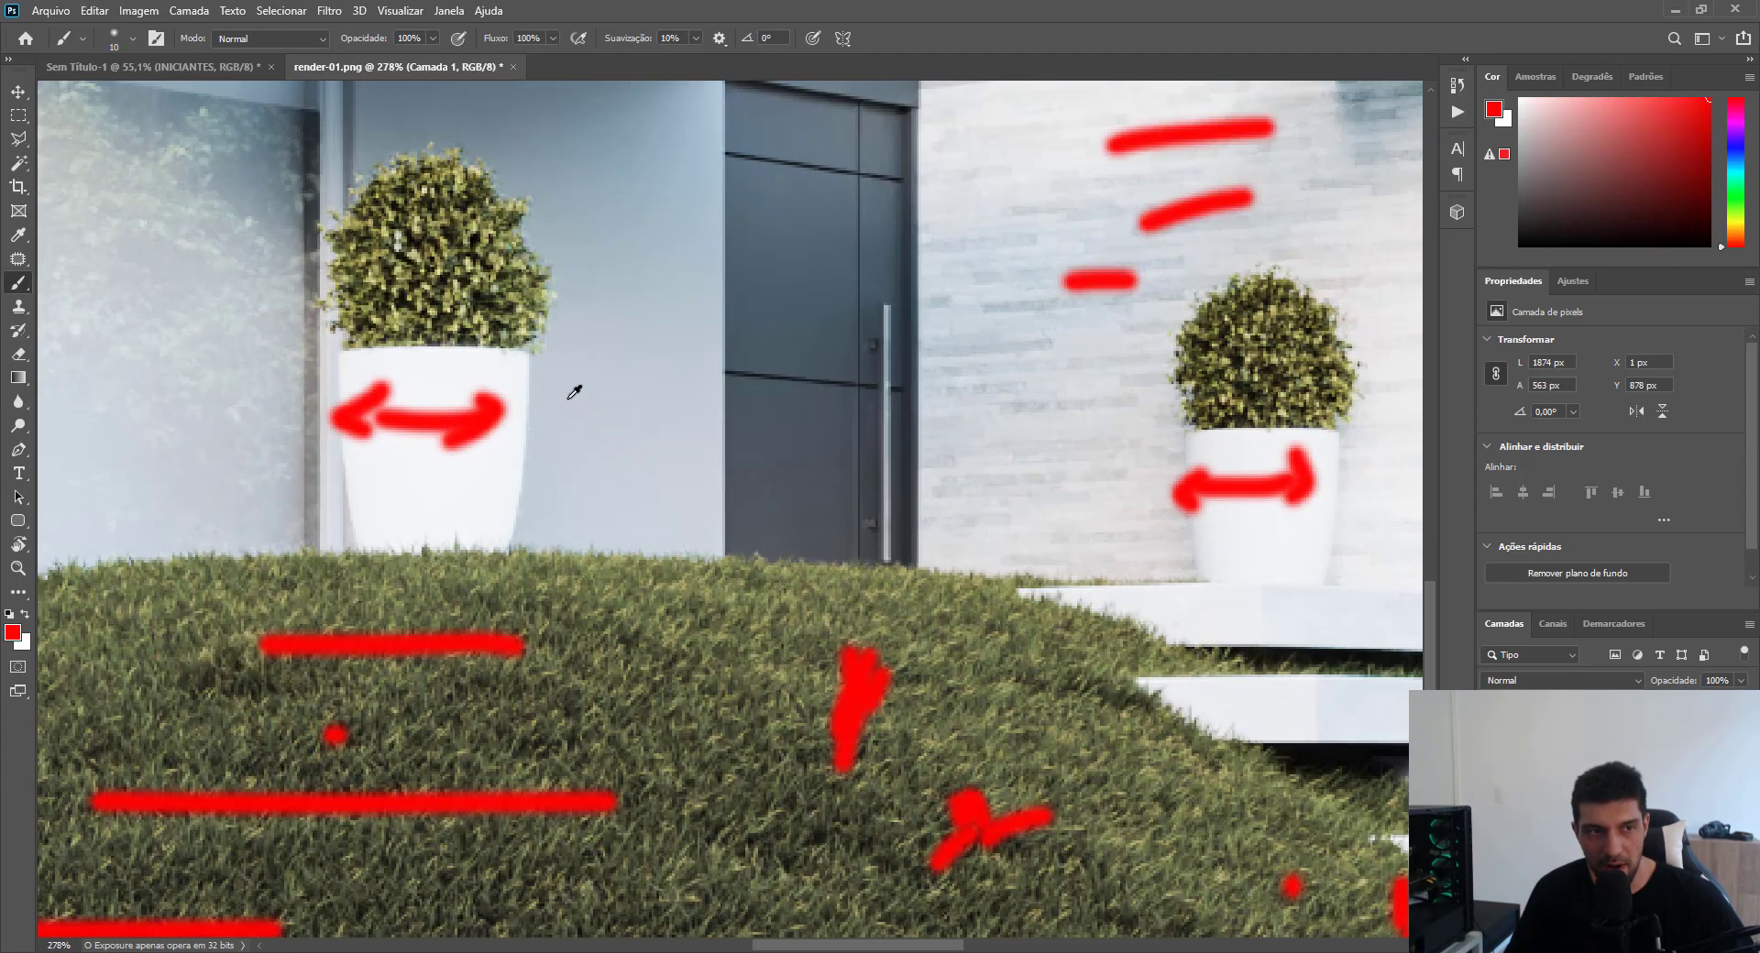
pyautogui.scroll(-8, 408, 436)
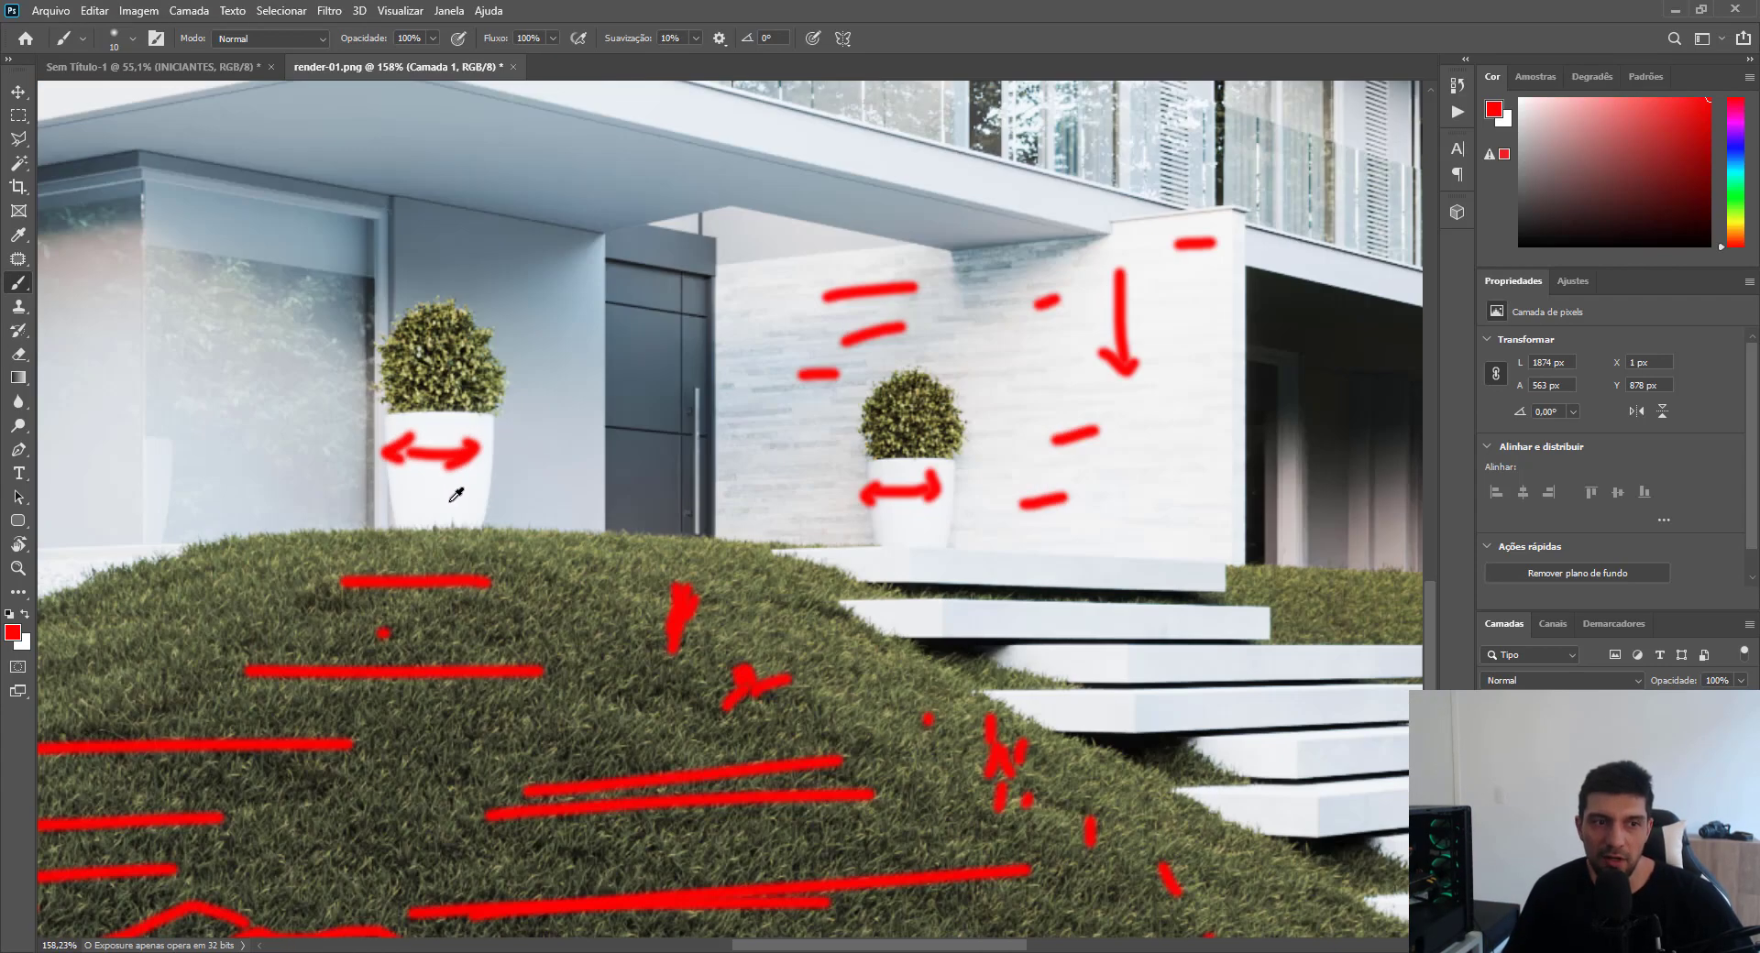
pyautogui.scroll(1, 468, 429)
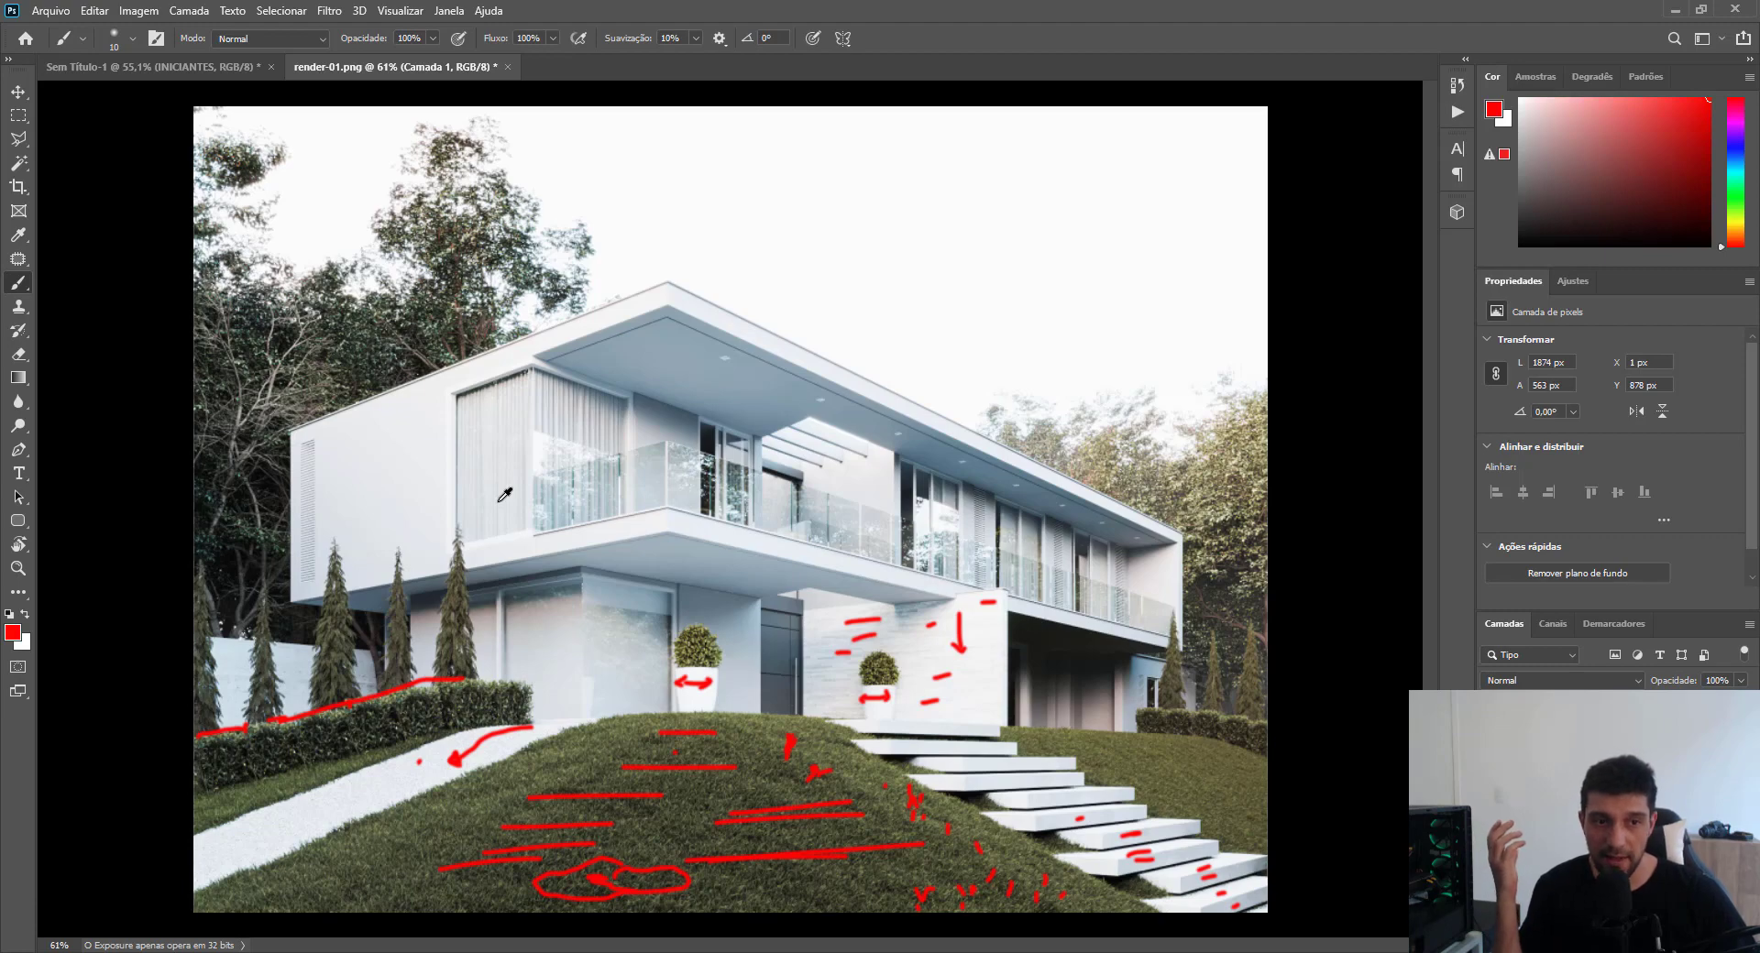
pyautogui.scroll(8, 275, 696)
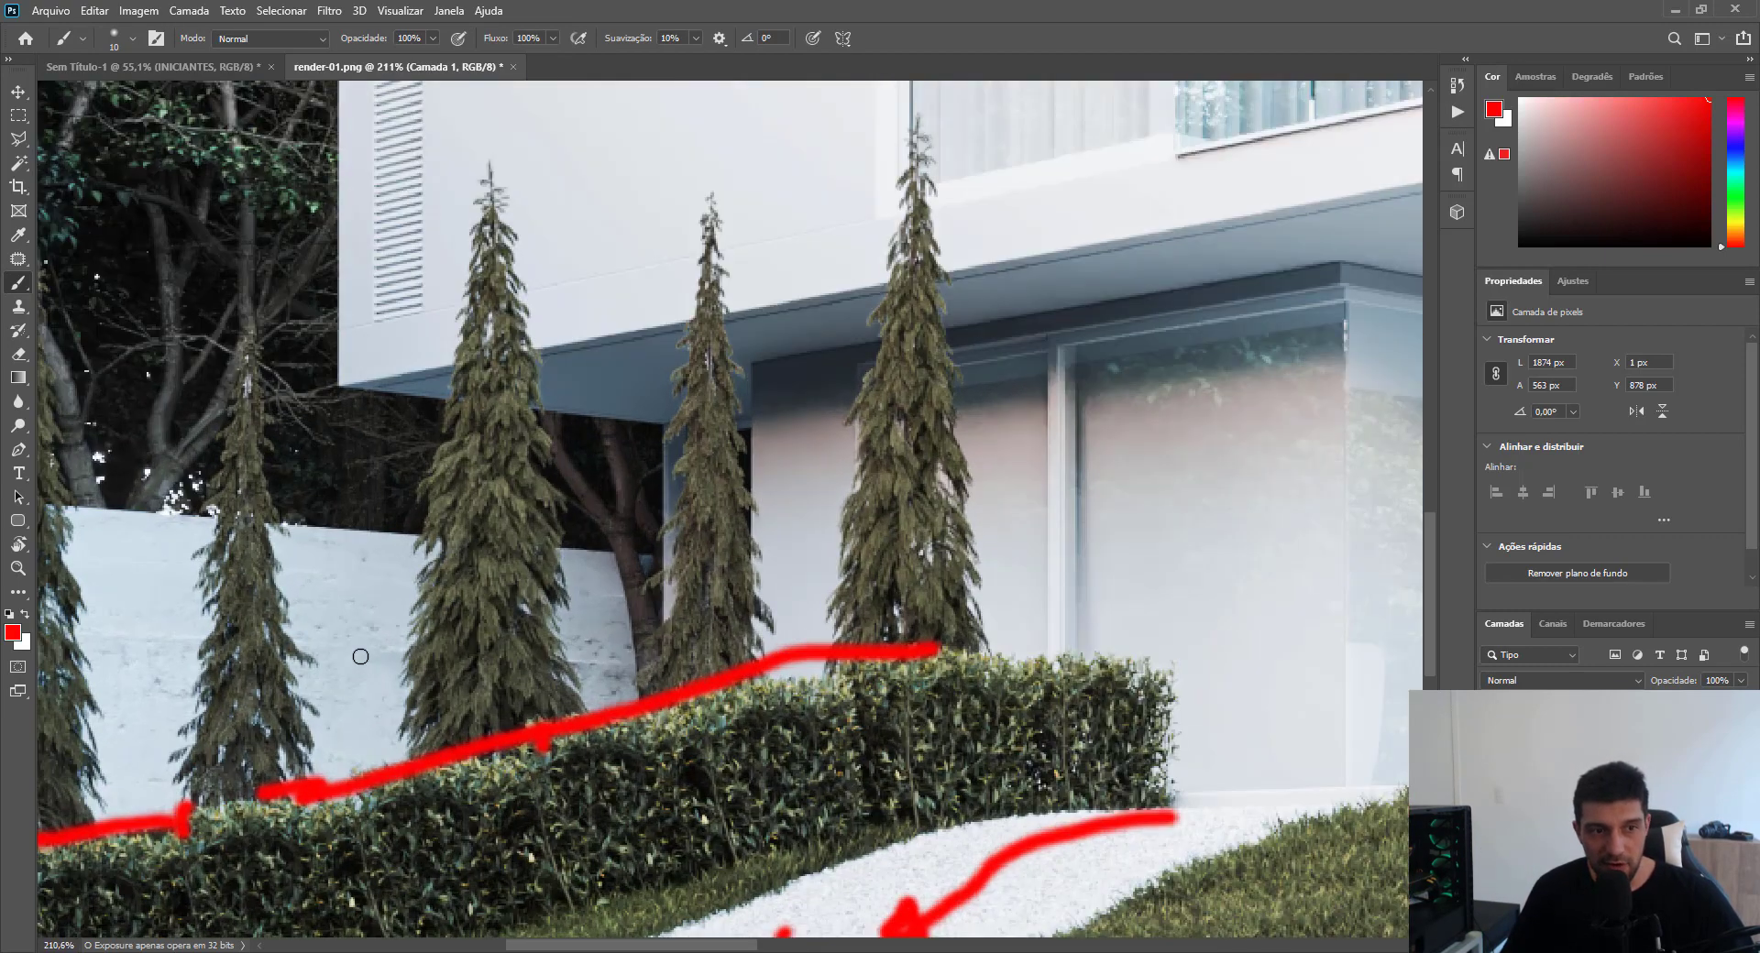
pyautogui.click(357, 570)
pyautogui.moveTo(357, 576); pyautogui.dragTo(358, 620)
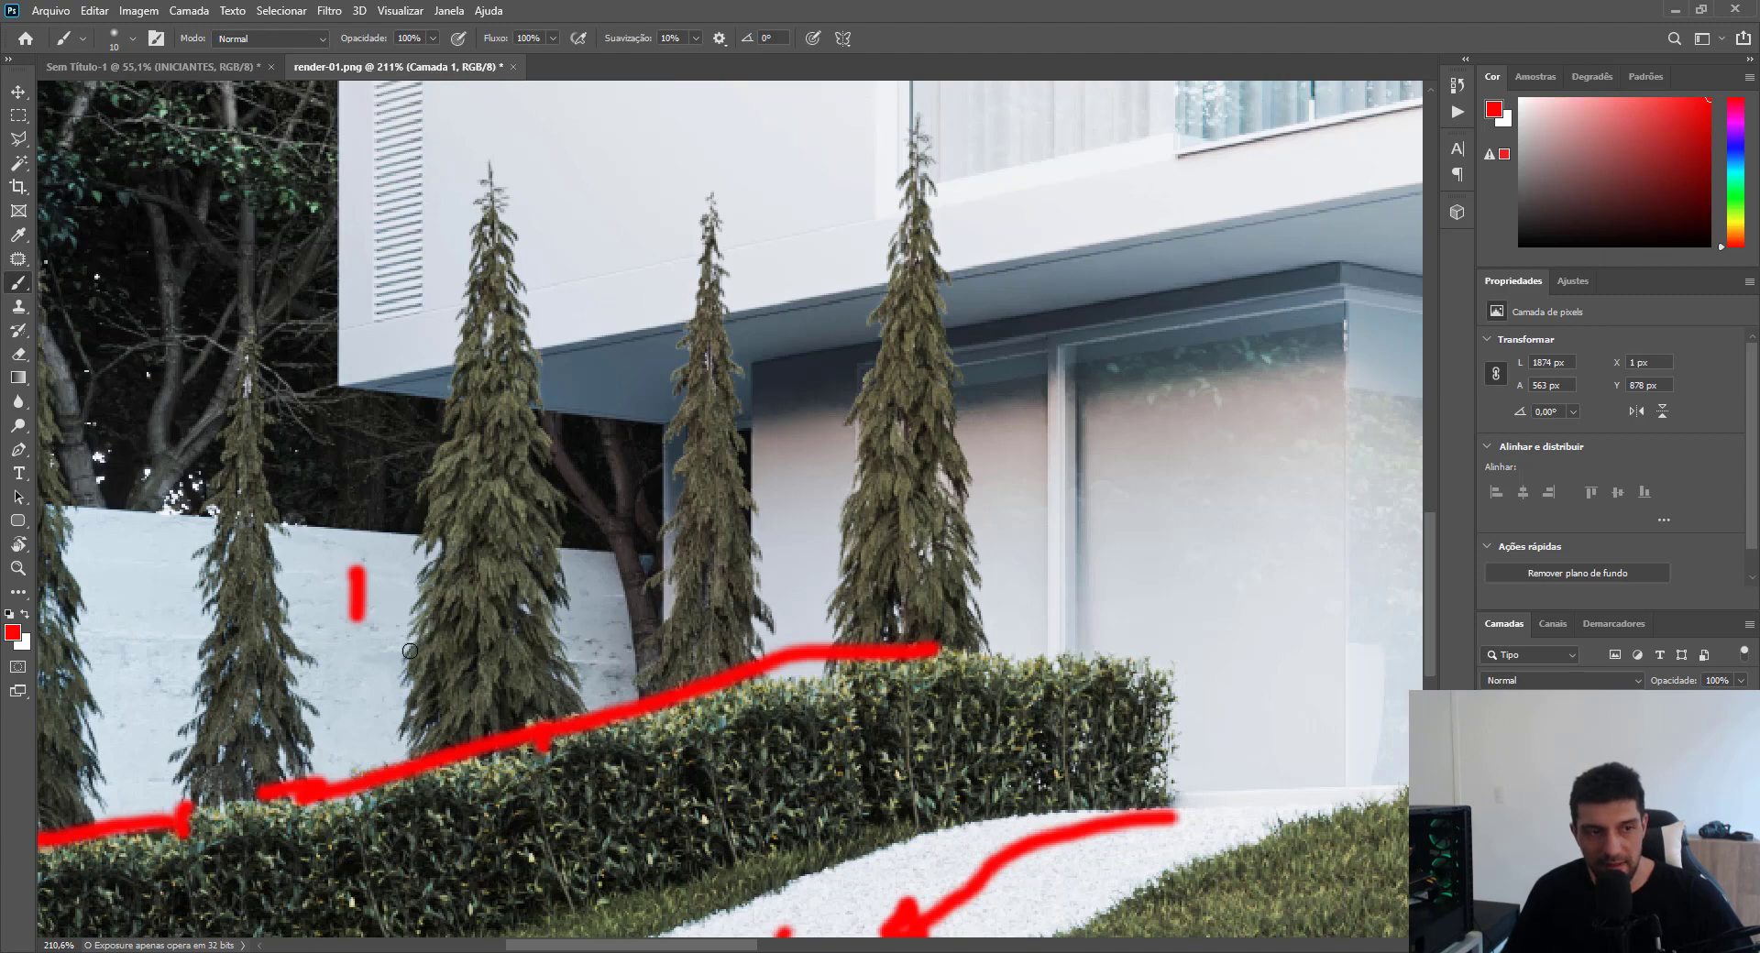
# Examine the boundary wall, entrance wall and floating steps up close, along with the glass balcony above.
pyautogui.scroll(-5, 339, 630)
pyautogui.scroll(-2, 342, 634)
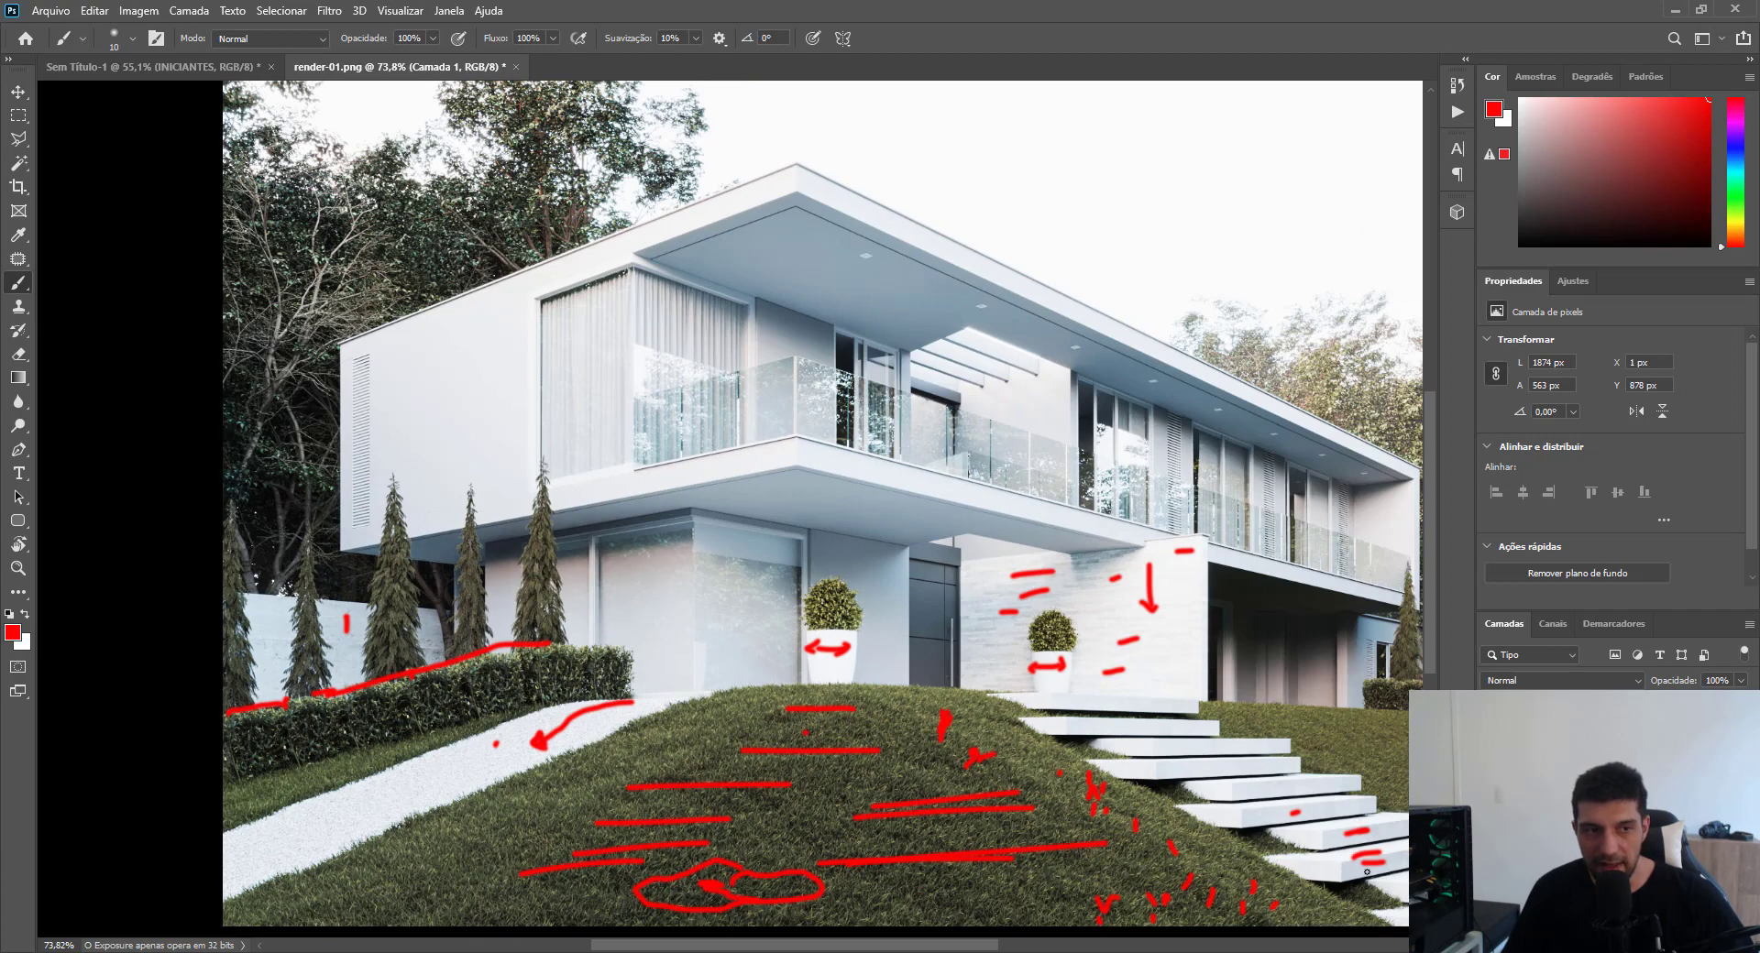
pyautogui.scroll(4, 1137, 761)
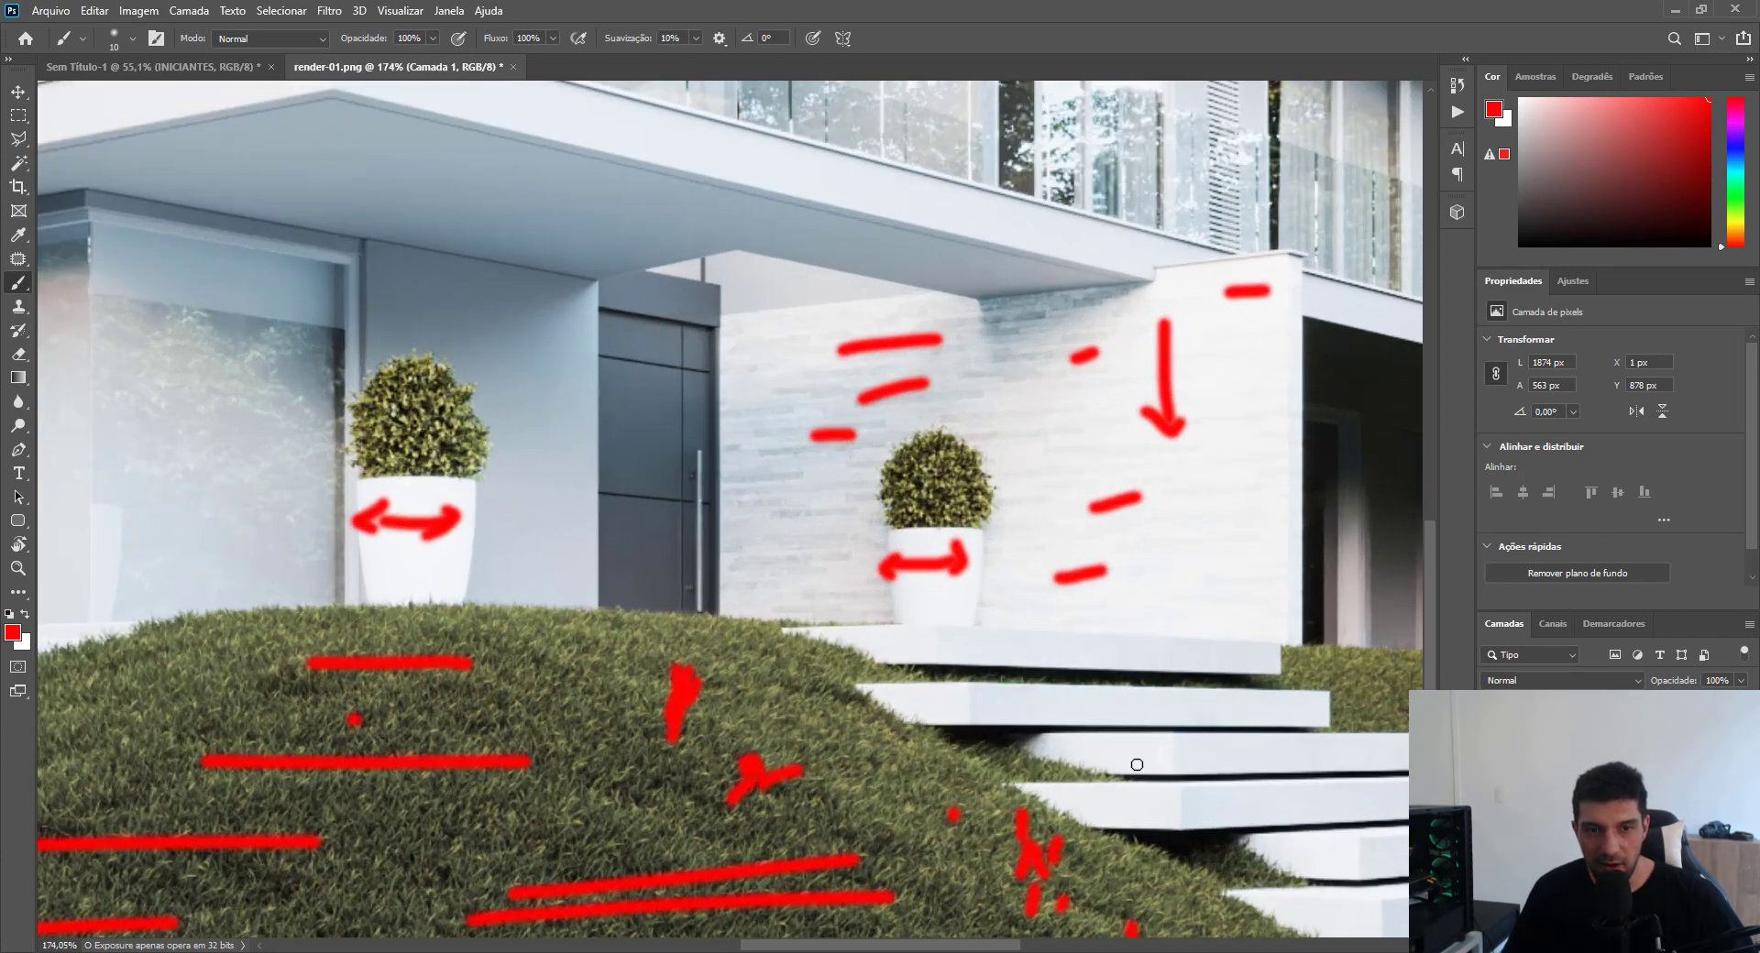
pyautogui.scroll(-3, 1233, 770)
pyautogui.scroll(4, 103, 596)
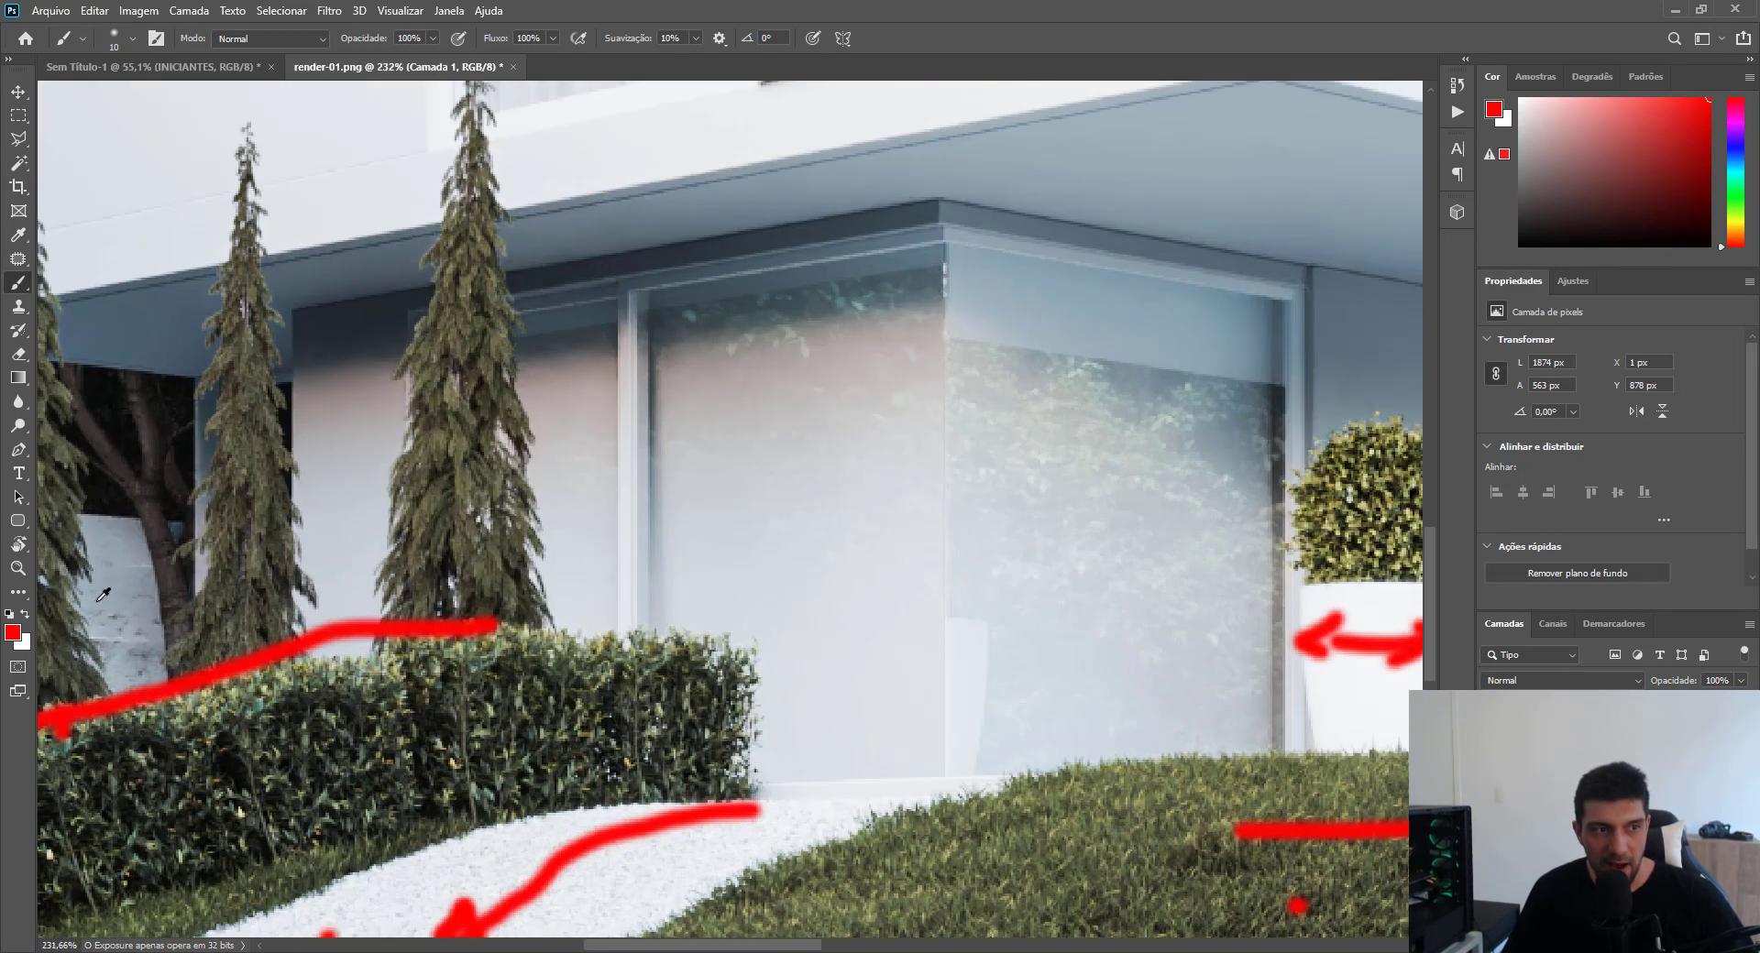
pyautogui.hscroll(-6, 102, 596)
pyautogui.scroll(1, 365, 569)
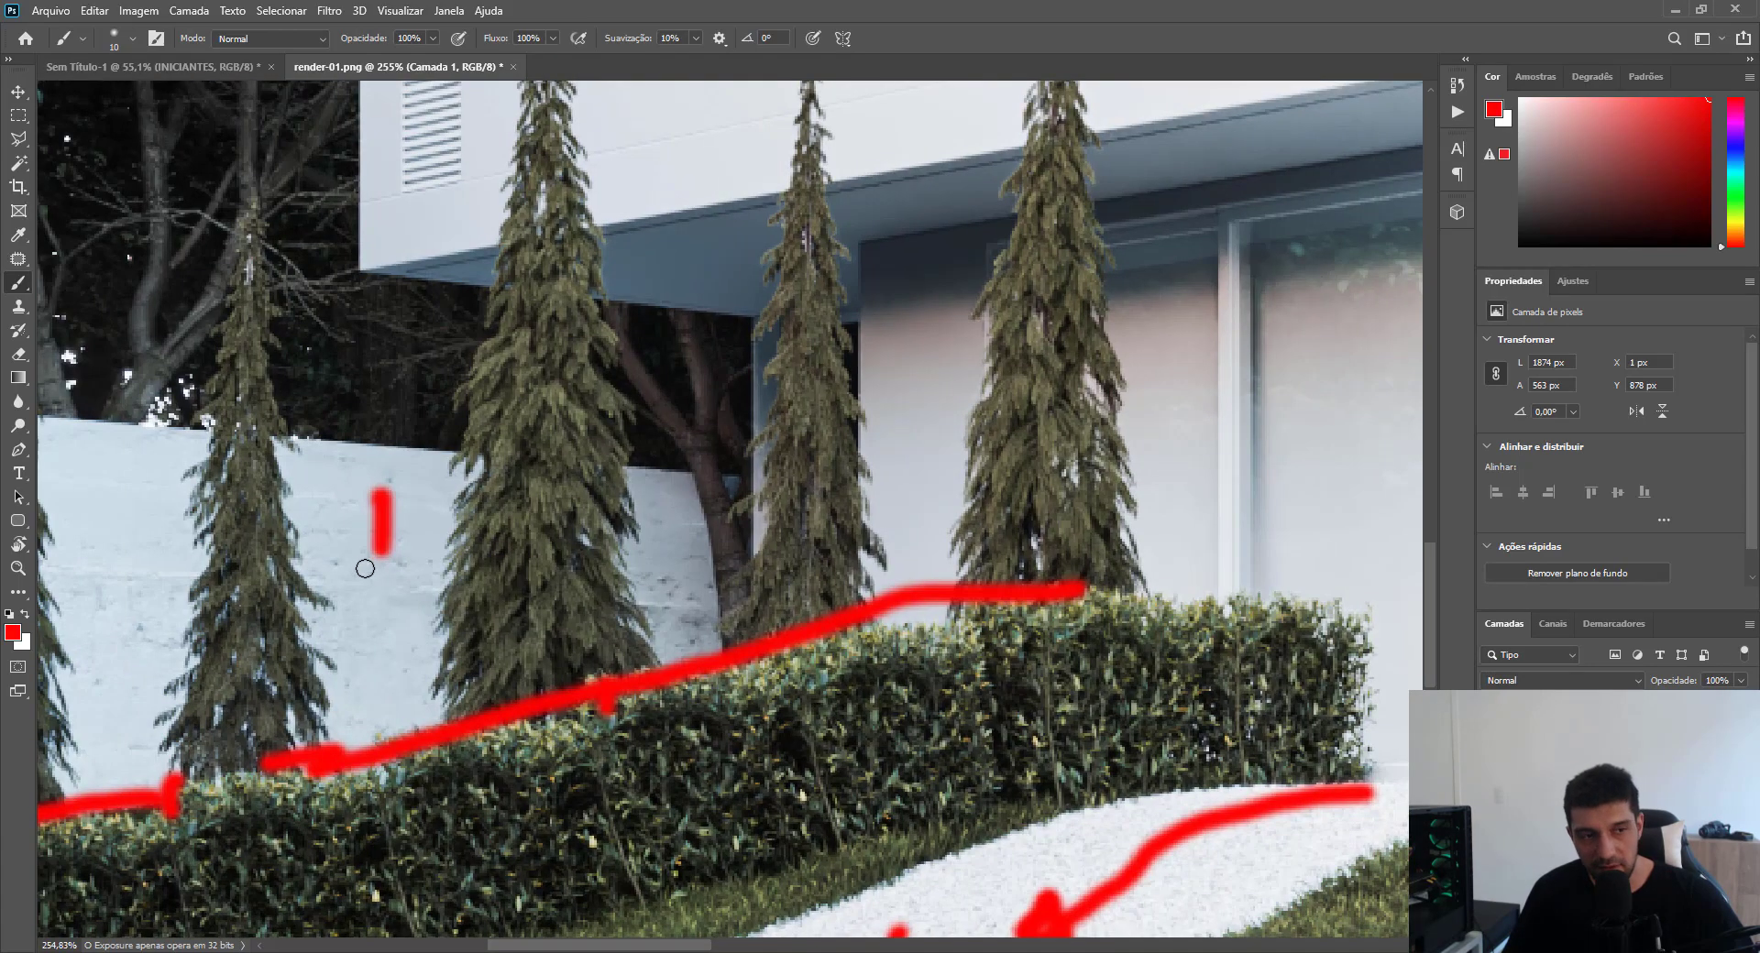
pyautogui.moveTo(1063, 642); pyautogui.dragTo(393, 601)
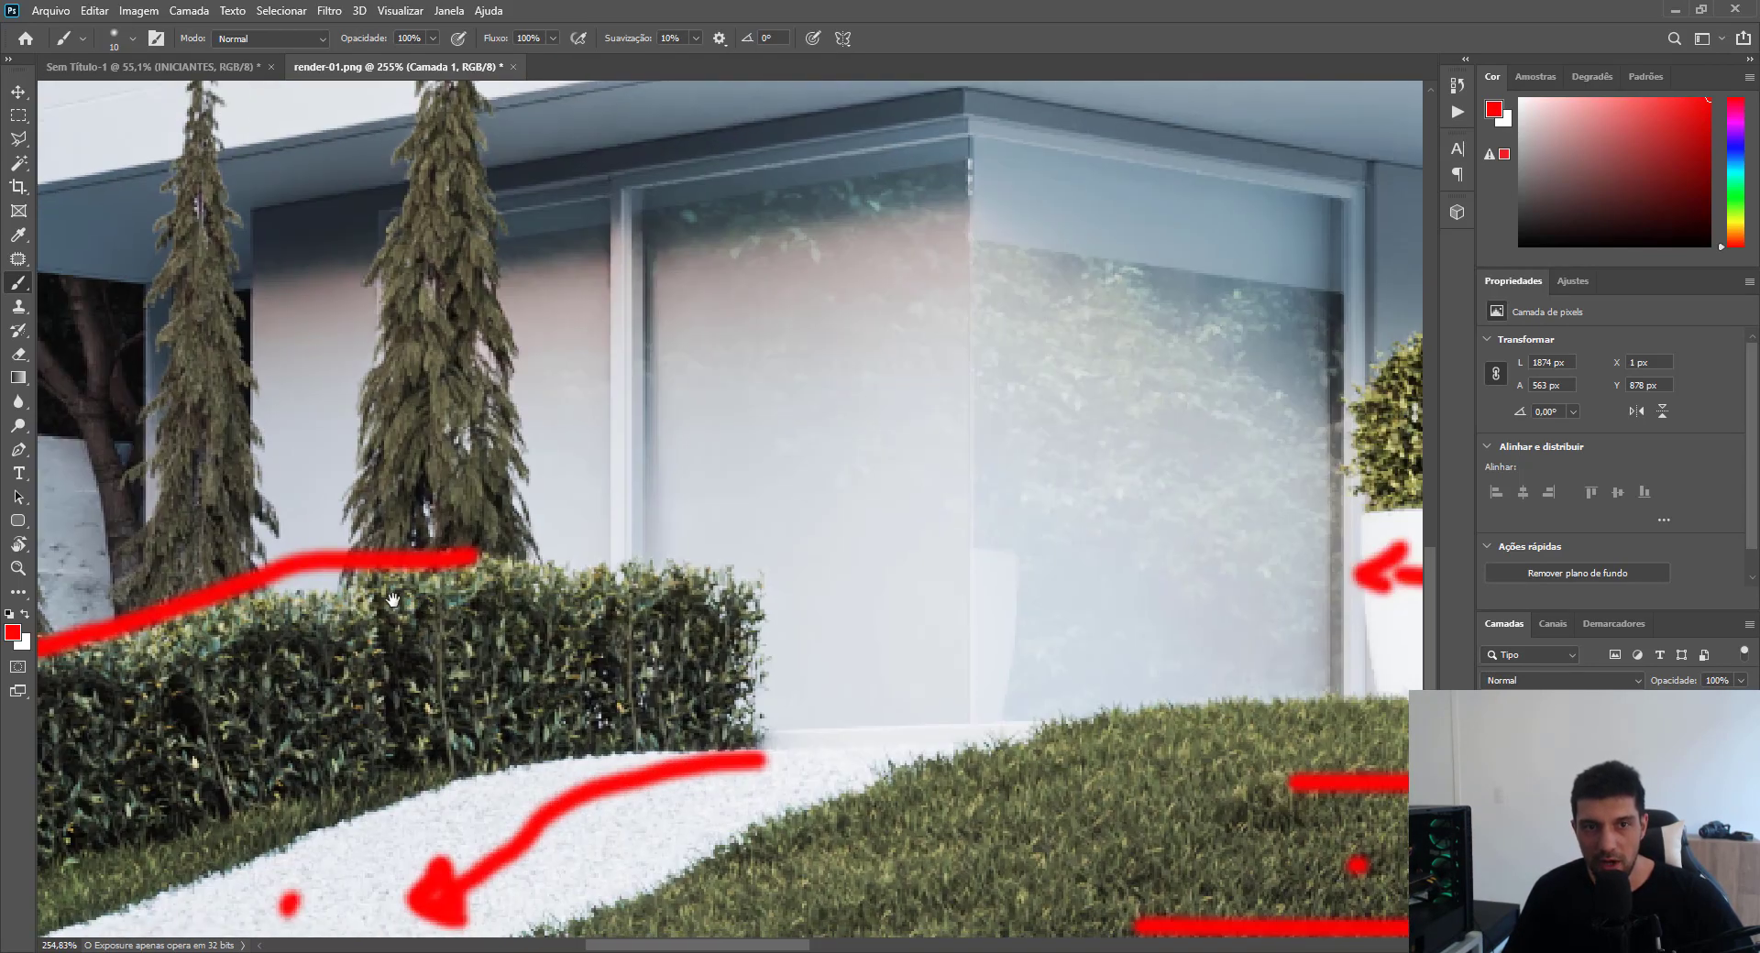
pyautogui.hscroll(15, 392, 600)
pyautogui.scroll(-2, 392, 600)
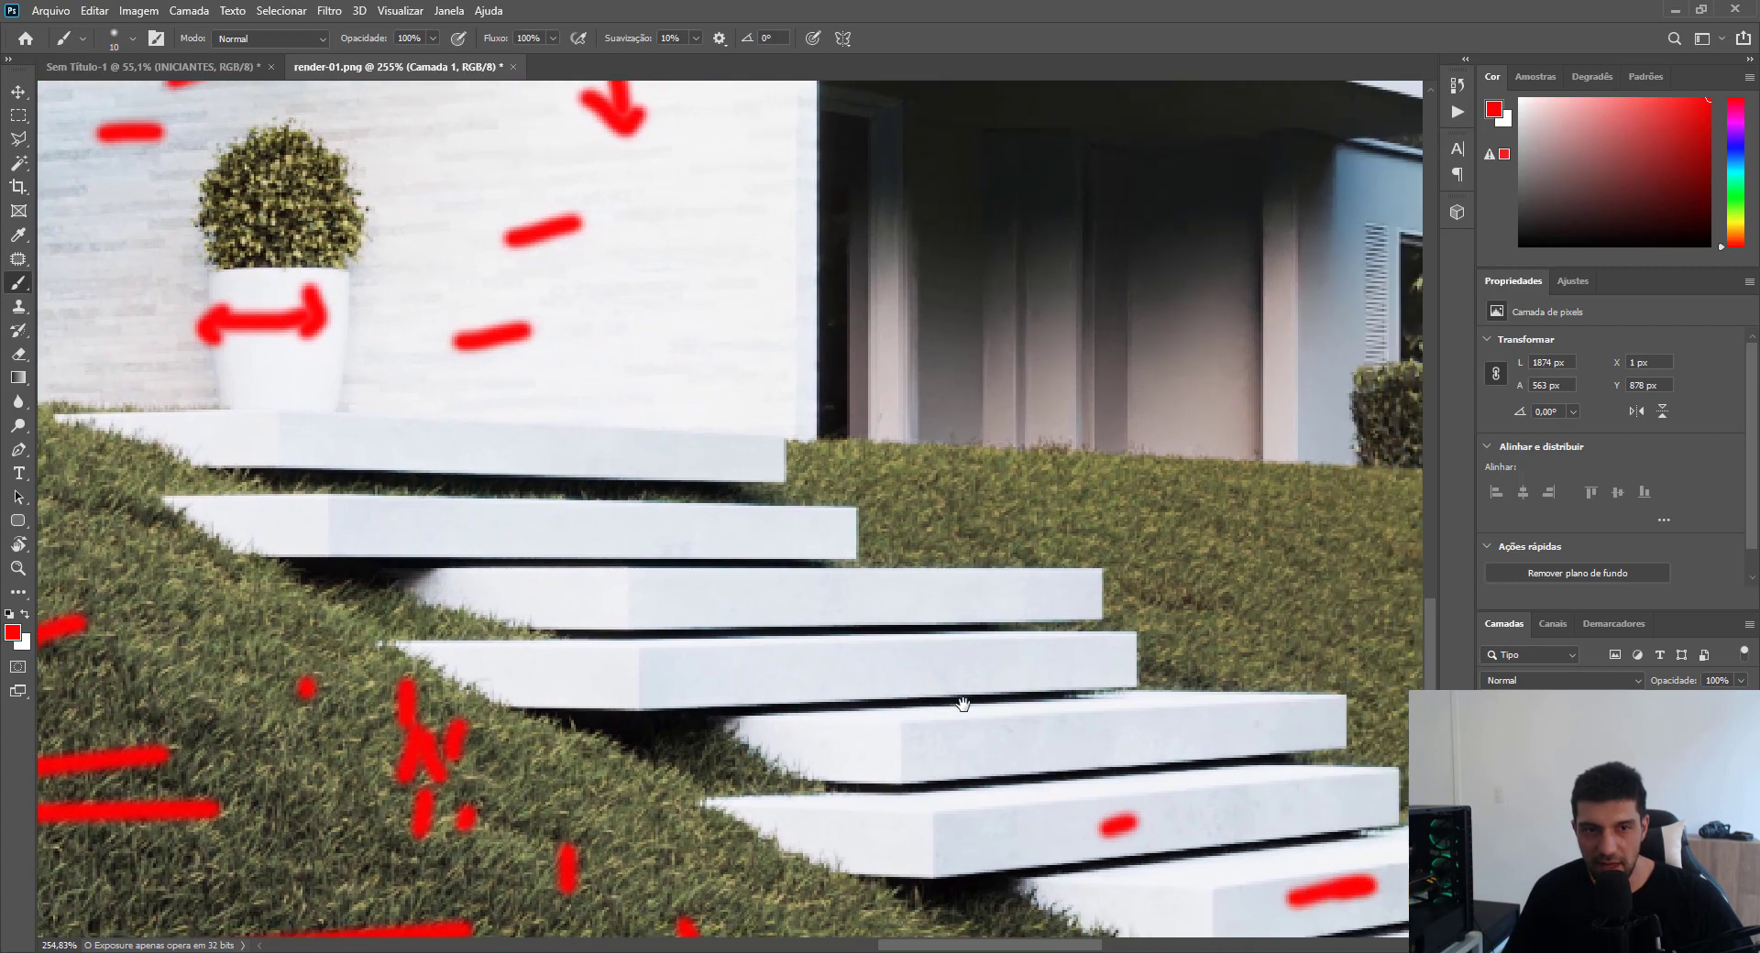
pyautogui.scroll(-8, 963, 705)
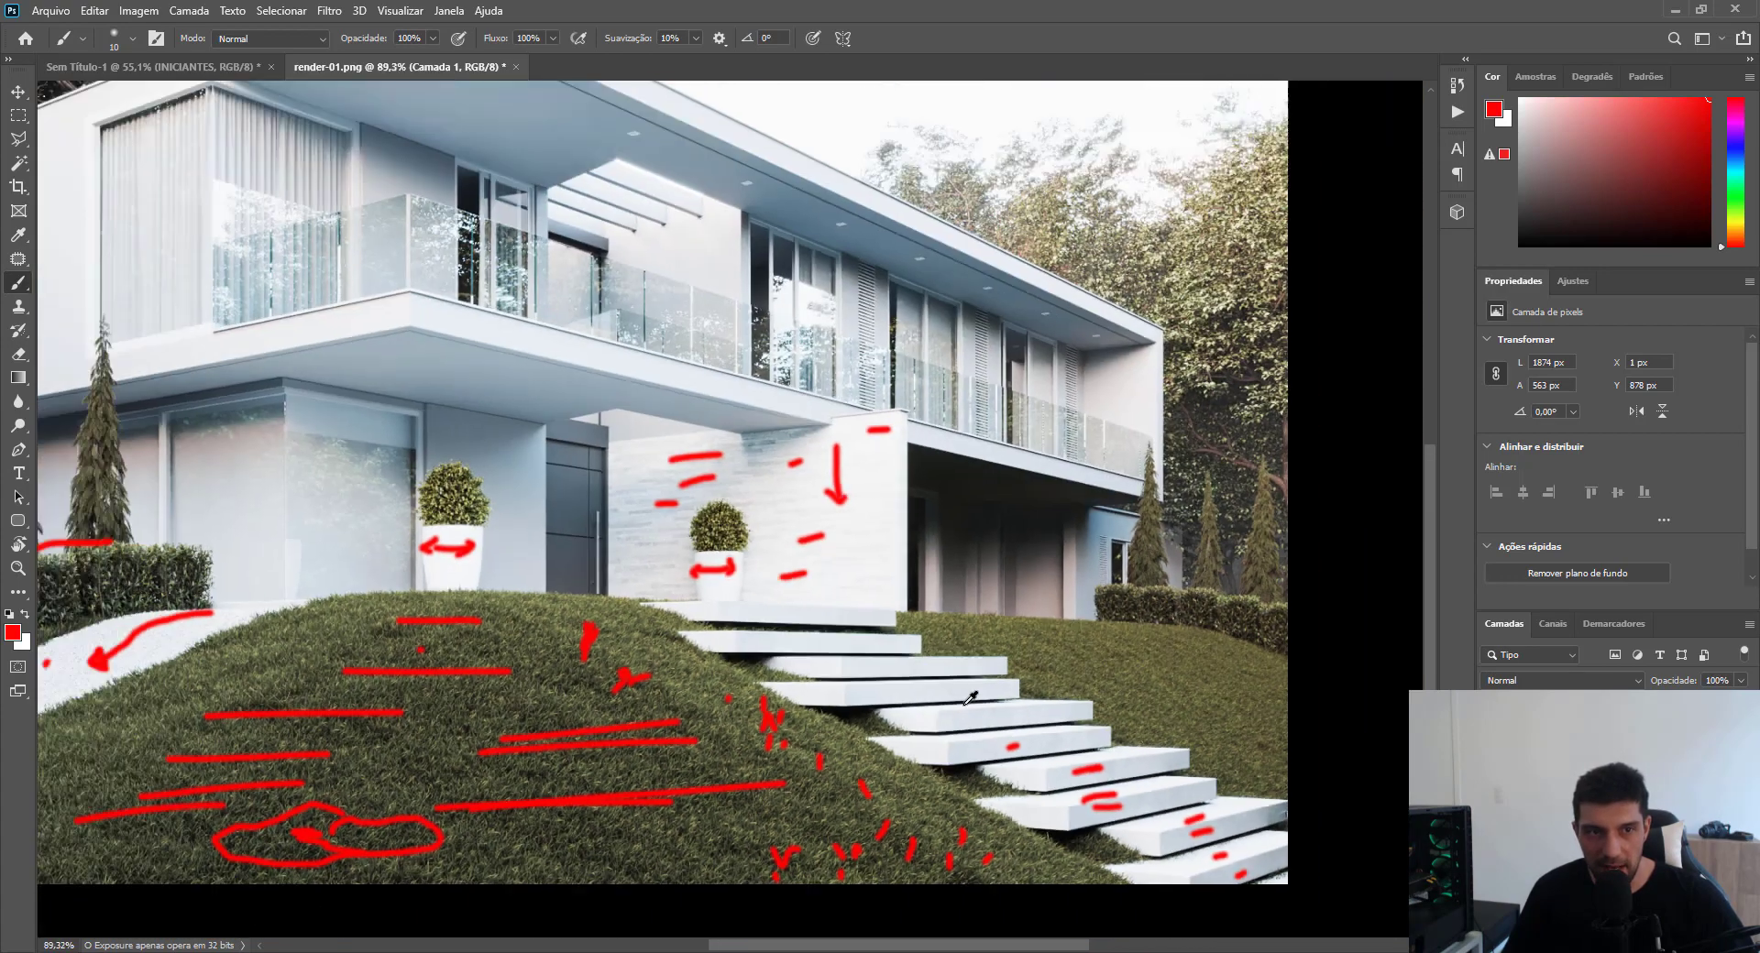
pyautogui.scroll(4, 595, 390)
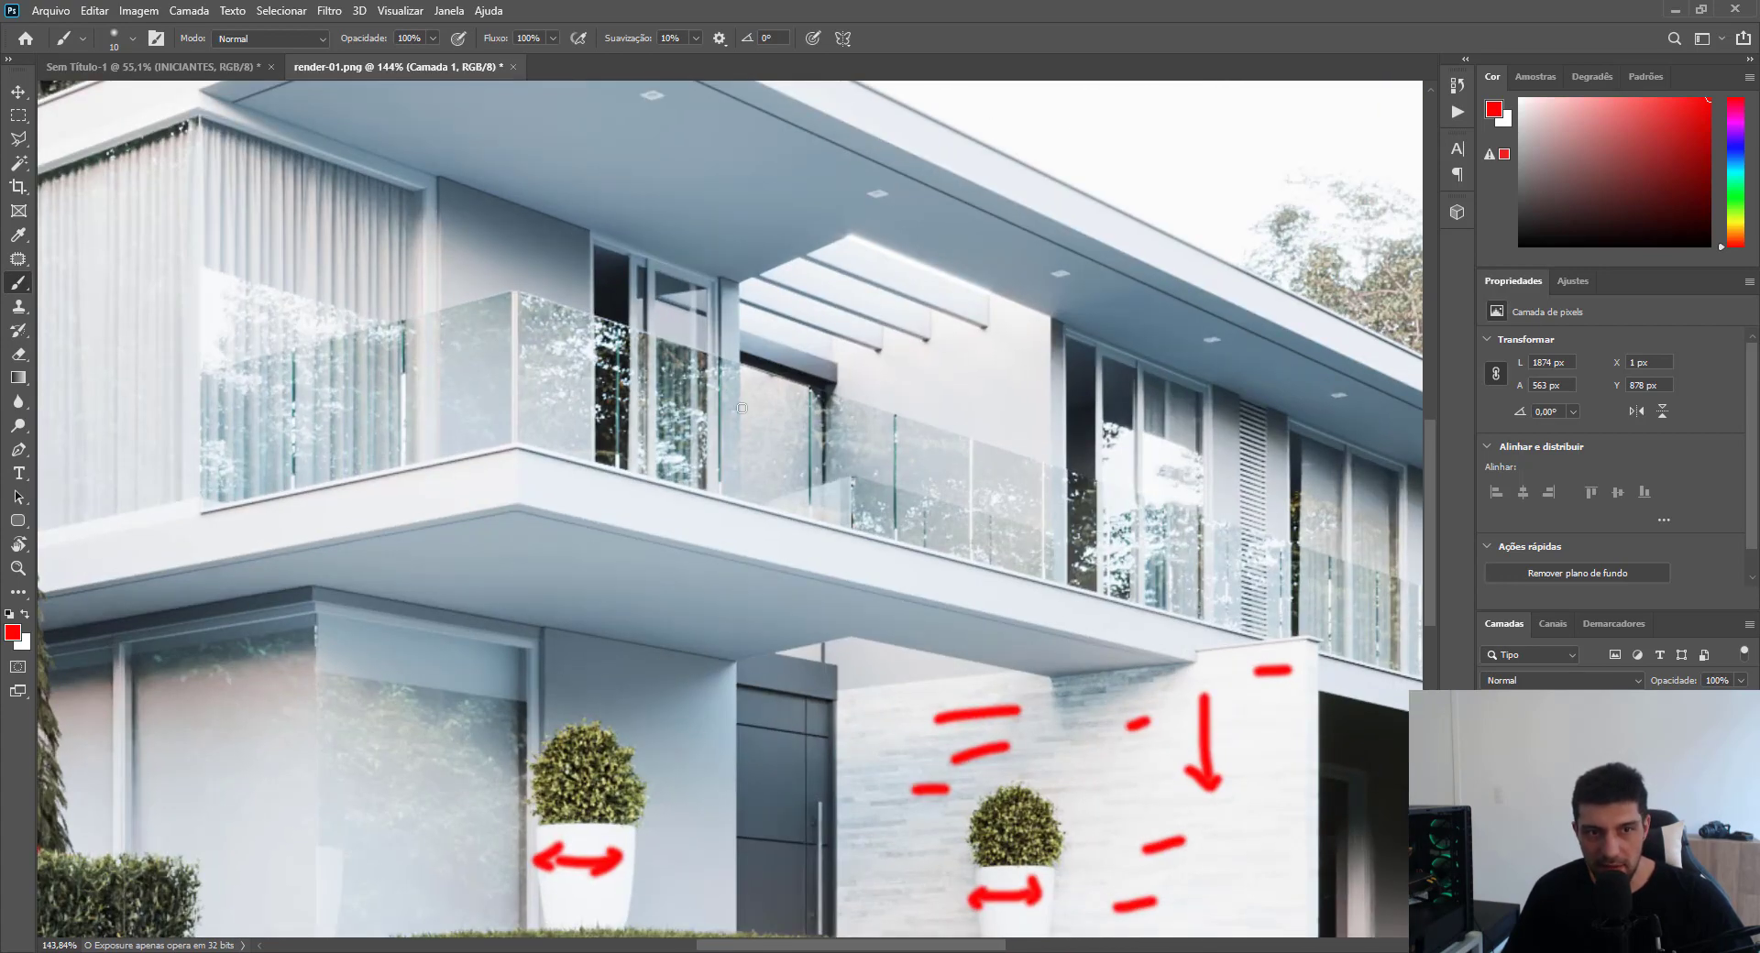
# Reduce the brush size to 4 px and paint four straight vertical red lines along the glass panel joints of the balcony railing.
pyautogui.keyDown('alt'); pyautogui.rightClick(882, 458); pyautogui.keyUp('alt')
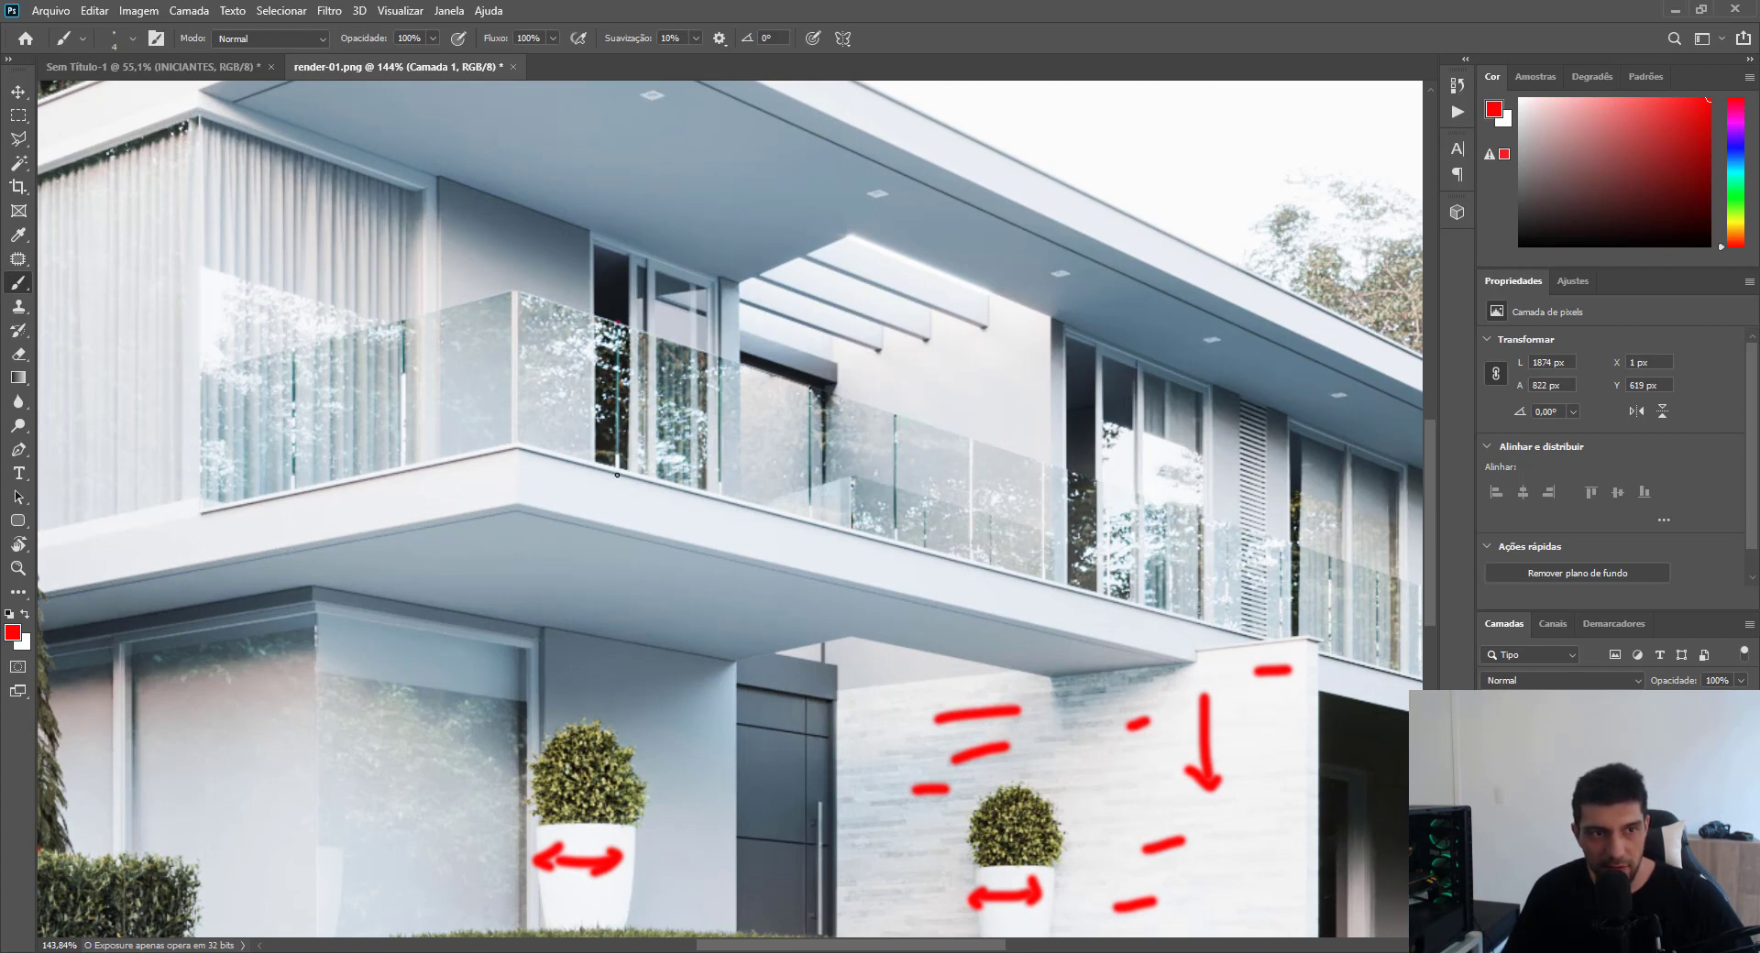
pyautogui.moveTo(617, 321); pyautogui.dragTo(617, 456)
pyautogui.keyDown('shift'); pyautogui.click(720, 474); pyautogui.keyUp('shift')
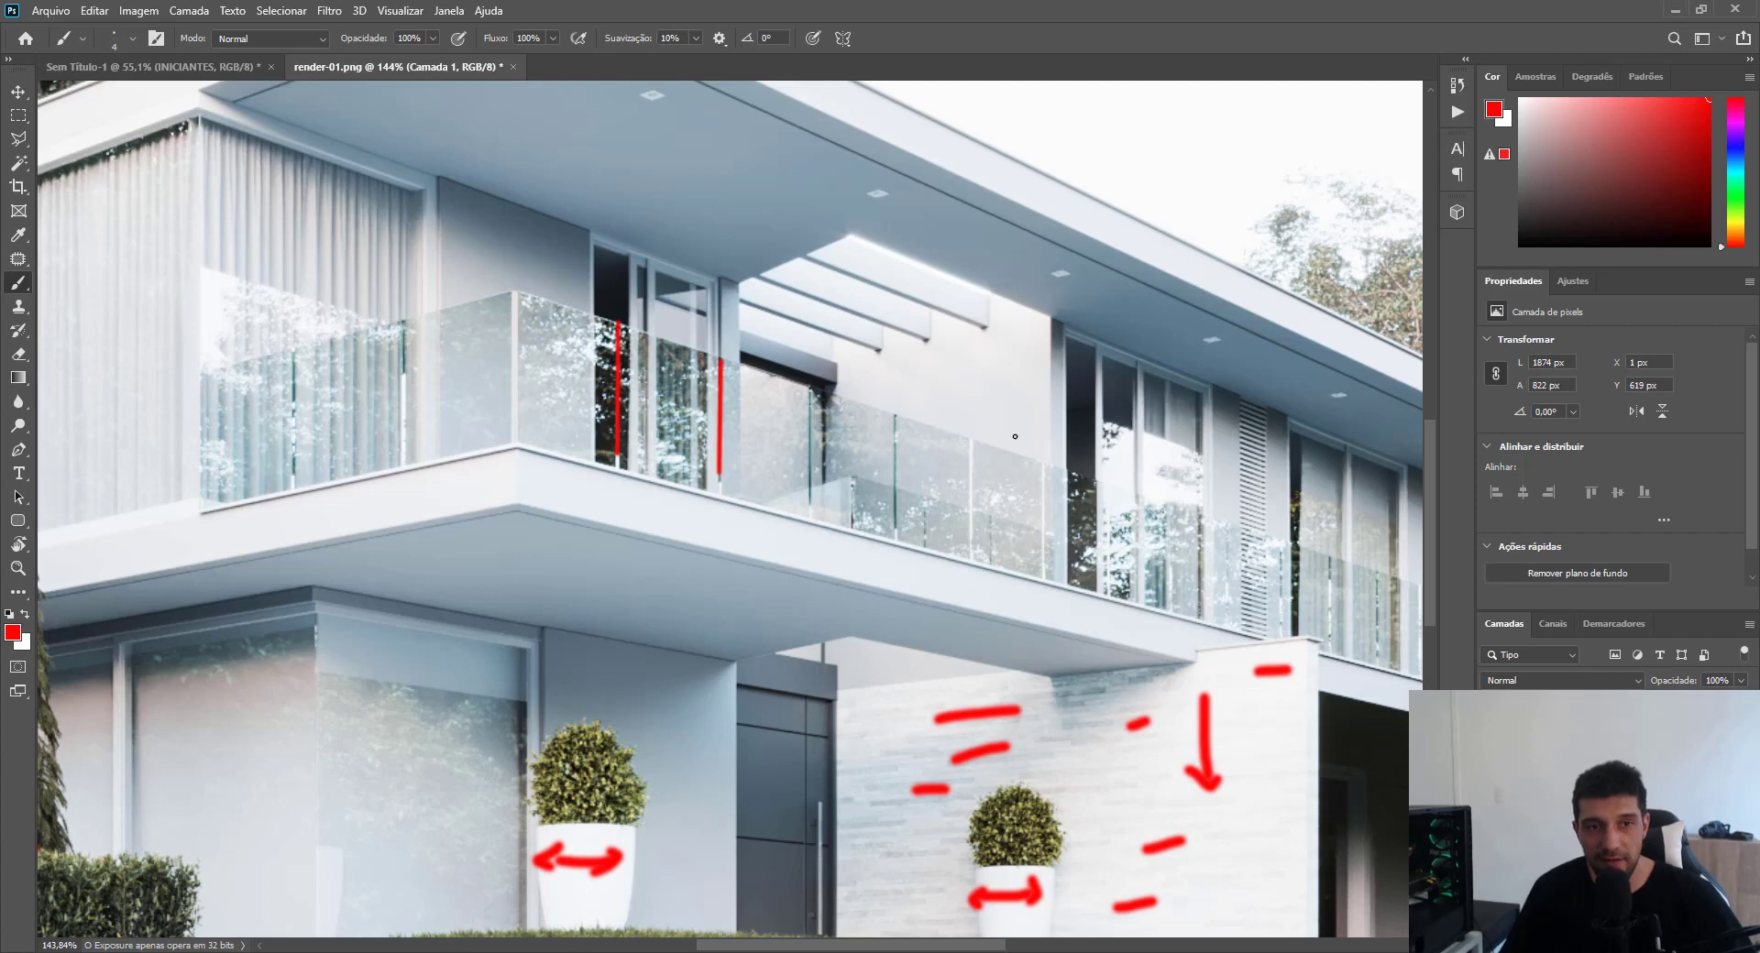
pyautogui.keyDown('shift'); pyautogui.click(971, 535); pyautogui.keyUp('shift')
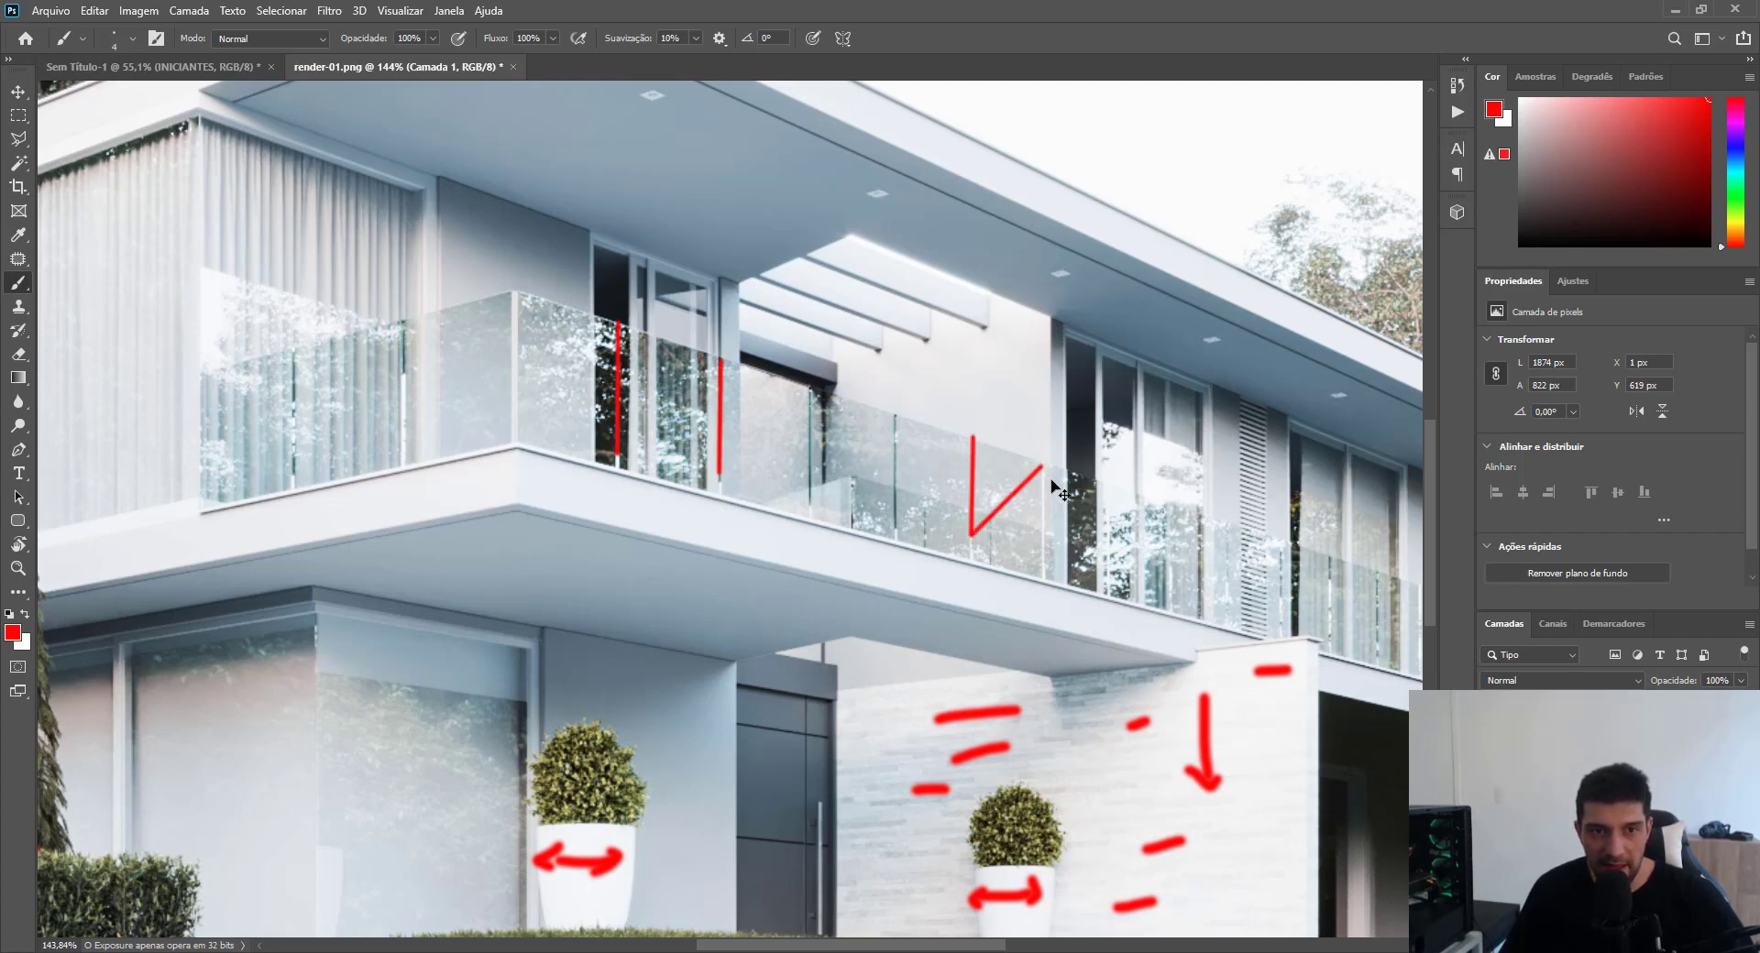
pyautogui.keyDown('shift'); pyautogui.click(1043, 550); pyautogui.keyUp('shift')
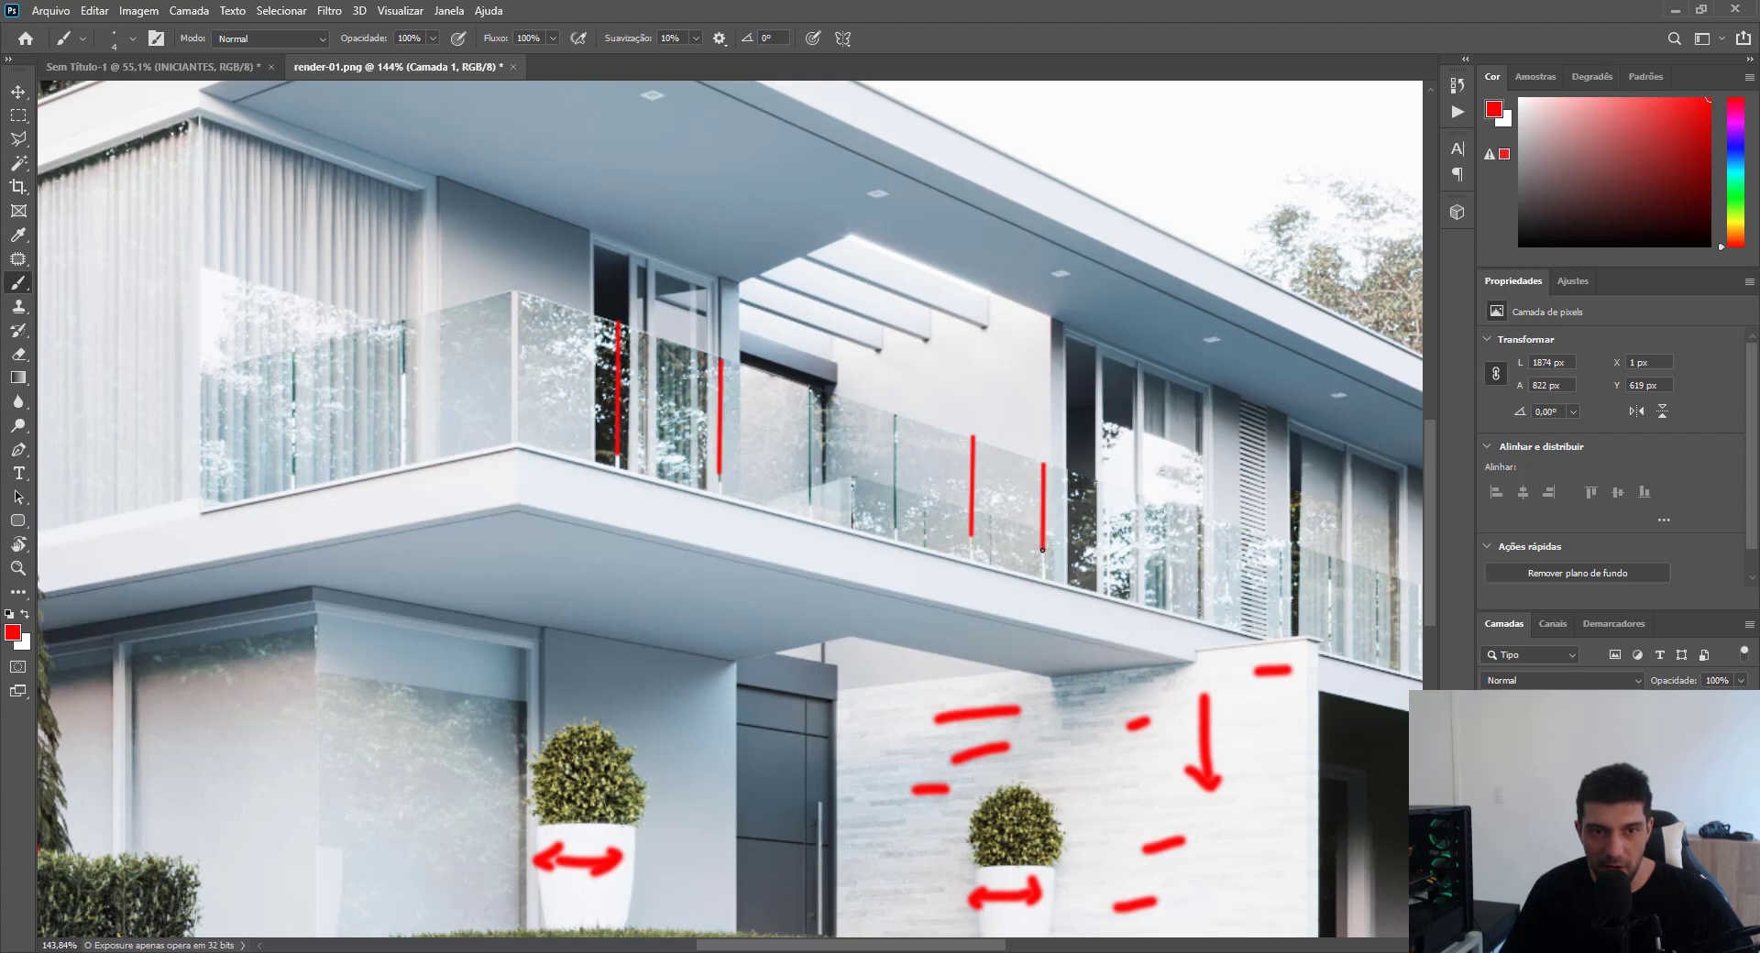
# Paint short wavy and straight red strokes across the glass panels along the balcony railing.
pyautogui.scroll(-3, 1001, 605)
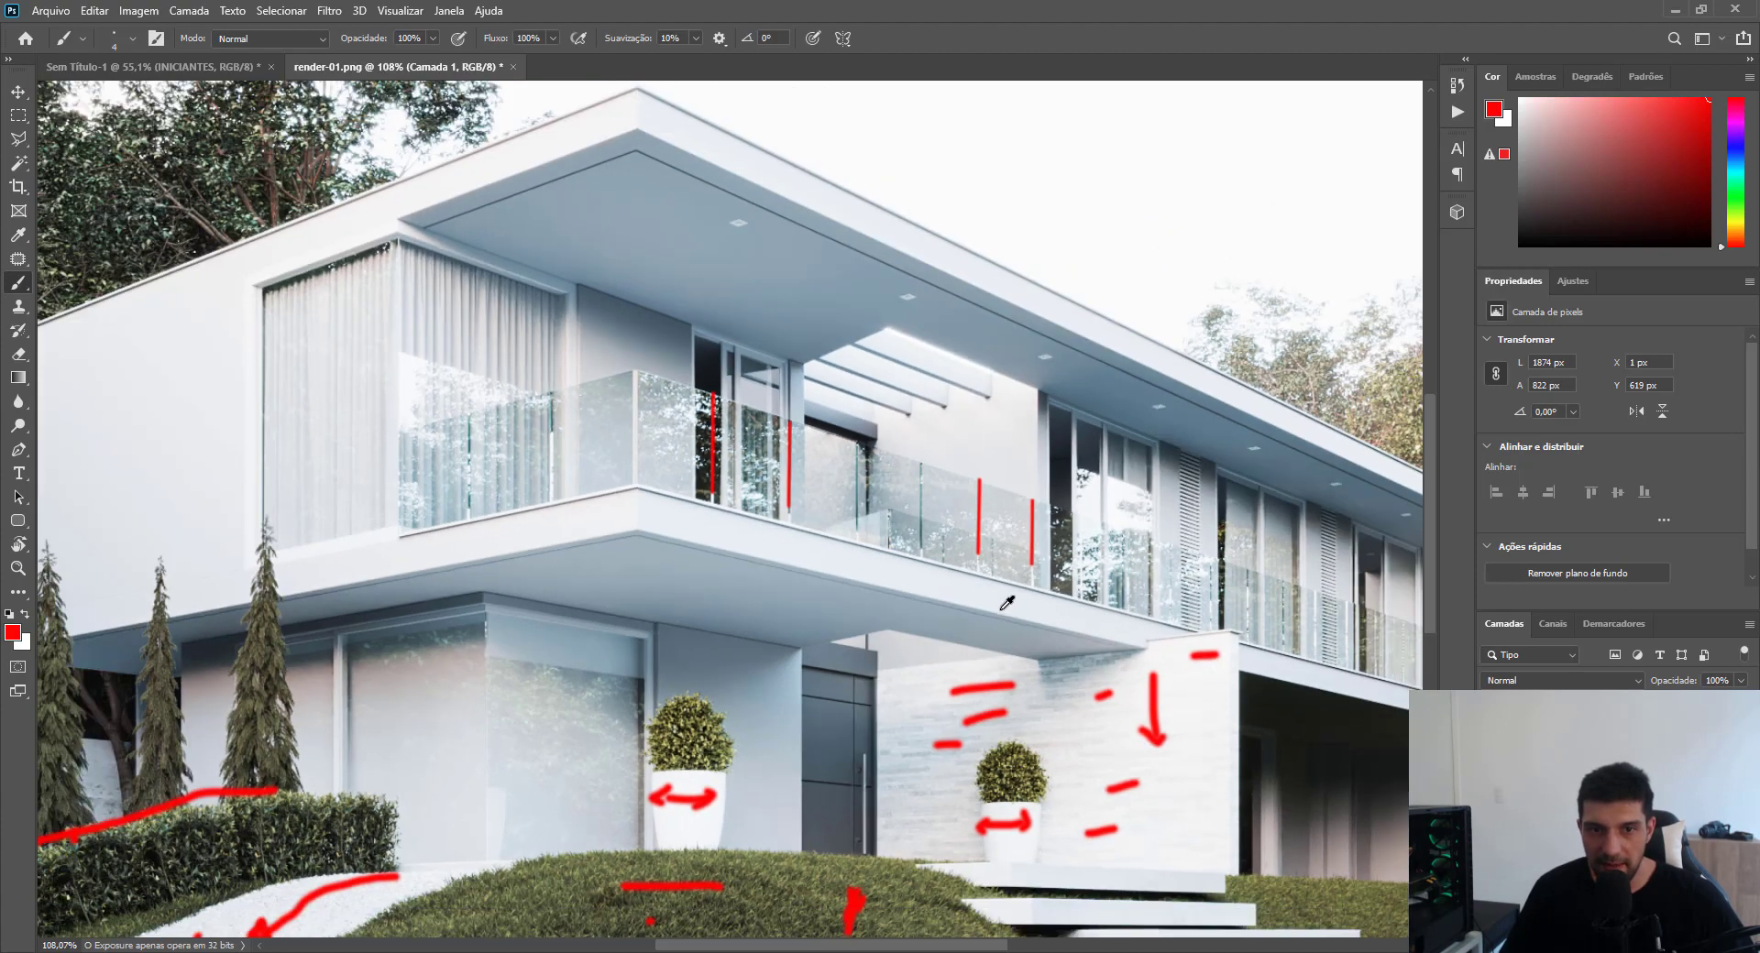
pyautogui.scroll(3, 1026, 598)
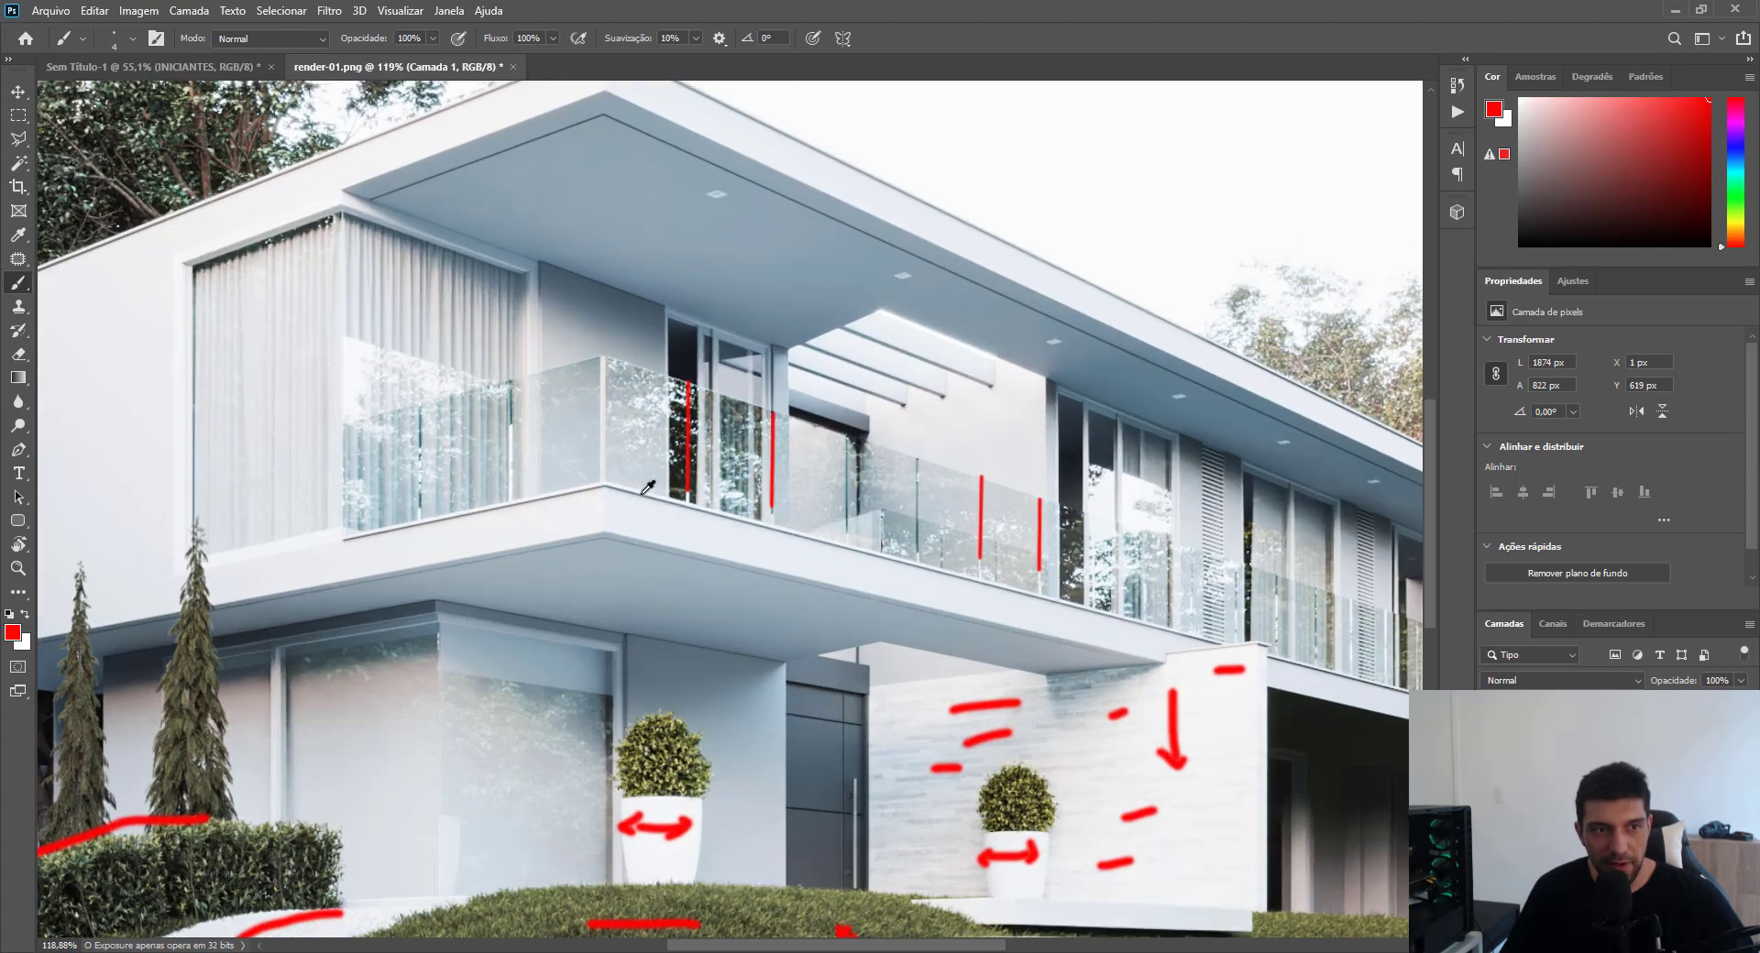
pyautogui.moveTo(521, 418)
pyautogui.mouseDown()
pyautogui.moveTo(582, 404)
pyautogui.moveTo(561, 448)
pyautogui.moveTo(672, 412)
pyautogui.moveTo(759, 436)
pyautogui.mouseUp()
pyautogui.moveTo(815, 454); pyautogui.dragTo(951, 507)
pyautogui.moveTo(1137, 568); pyautogui.dragTo(1151, 571)
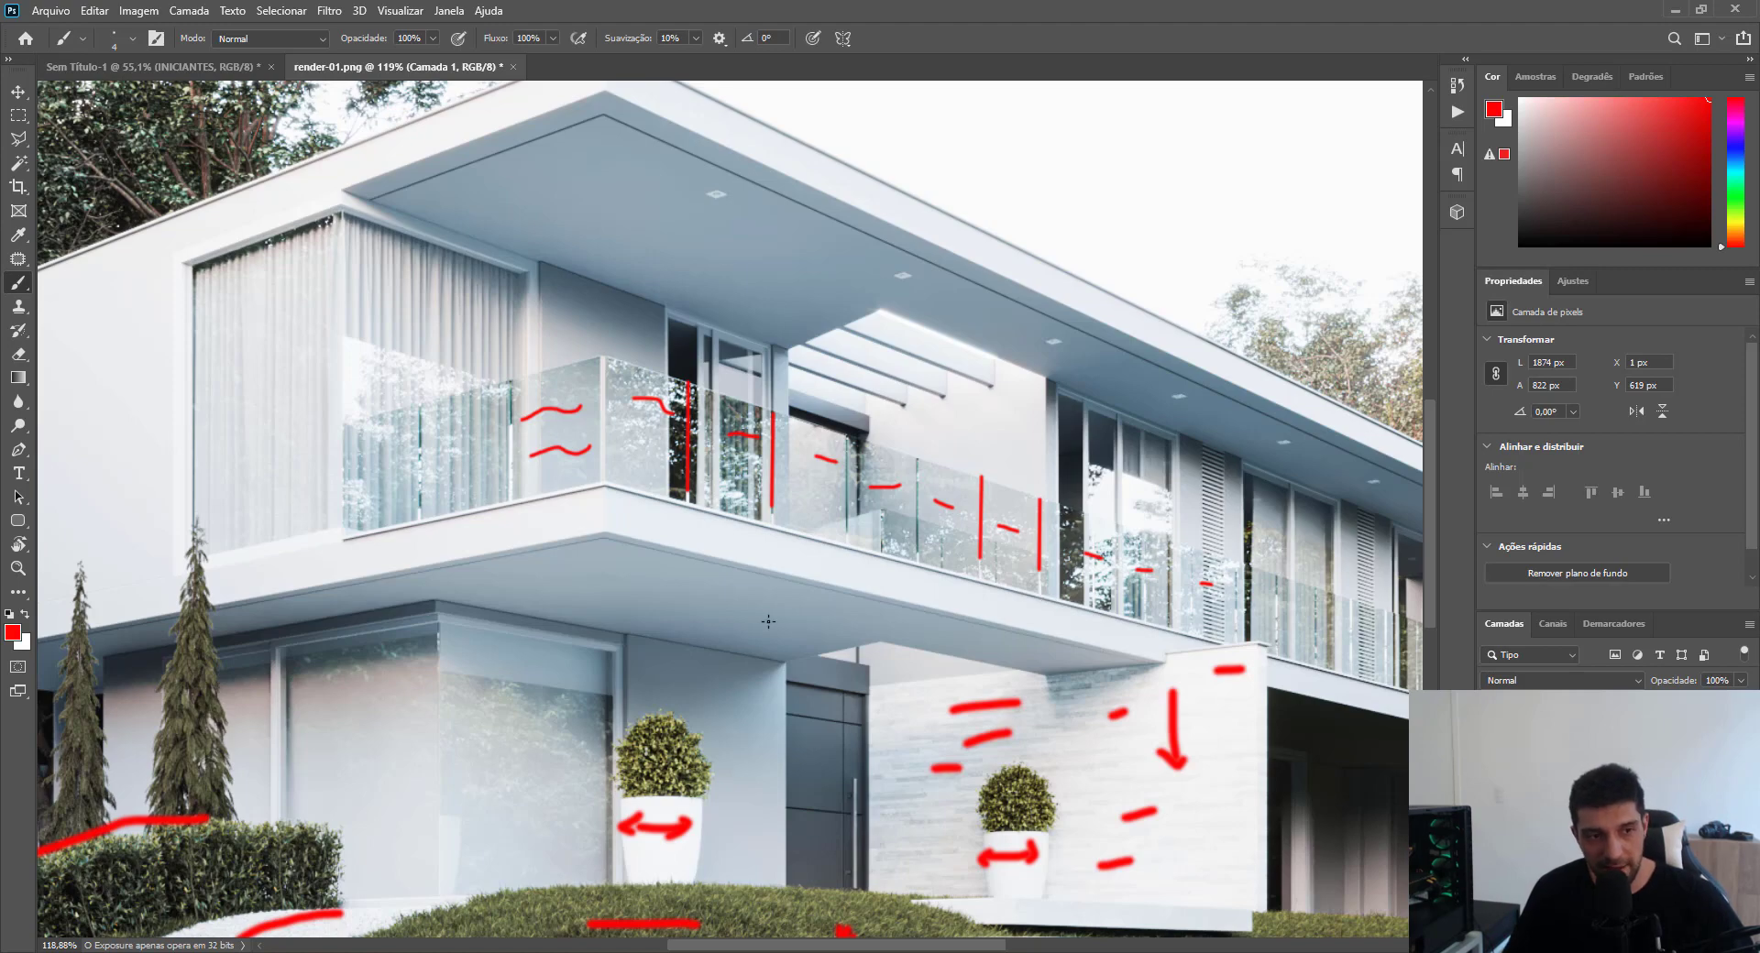
# Paint three short red strokes on the ground-floor corner glazing and two wavy vertical lines on the upper-floor curtain.
pyautogui.scroll(-2, 665, 658)
pyautogui.moveTo(536, 739); pyautogui.dragTo(556, 731)
pyautogui.moveTo(436, 742); pyautogui.dragTo(472, 735)
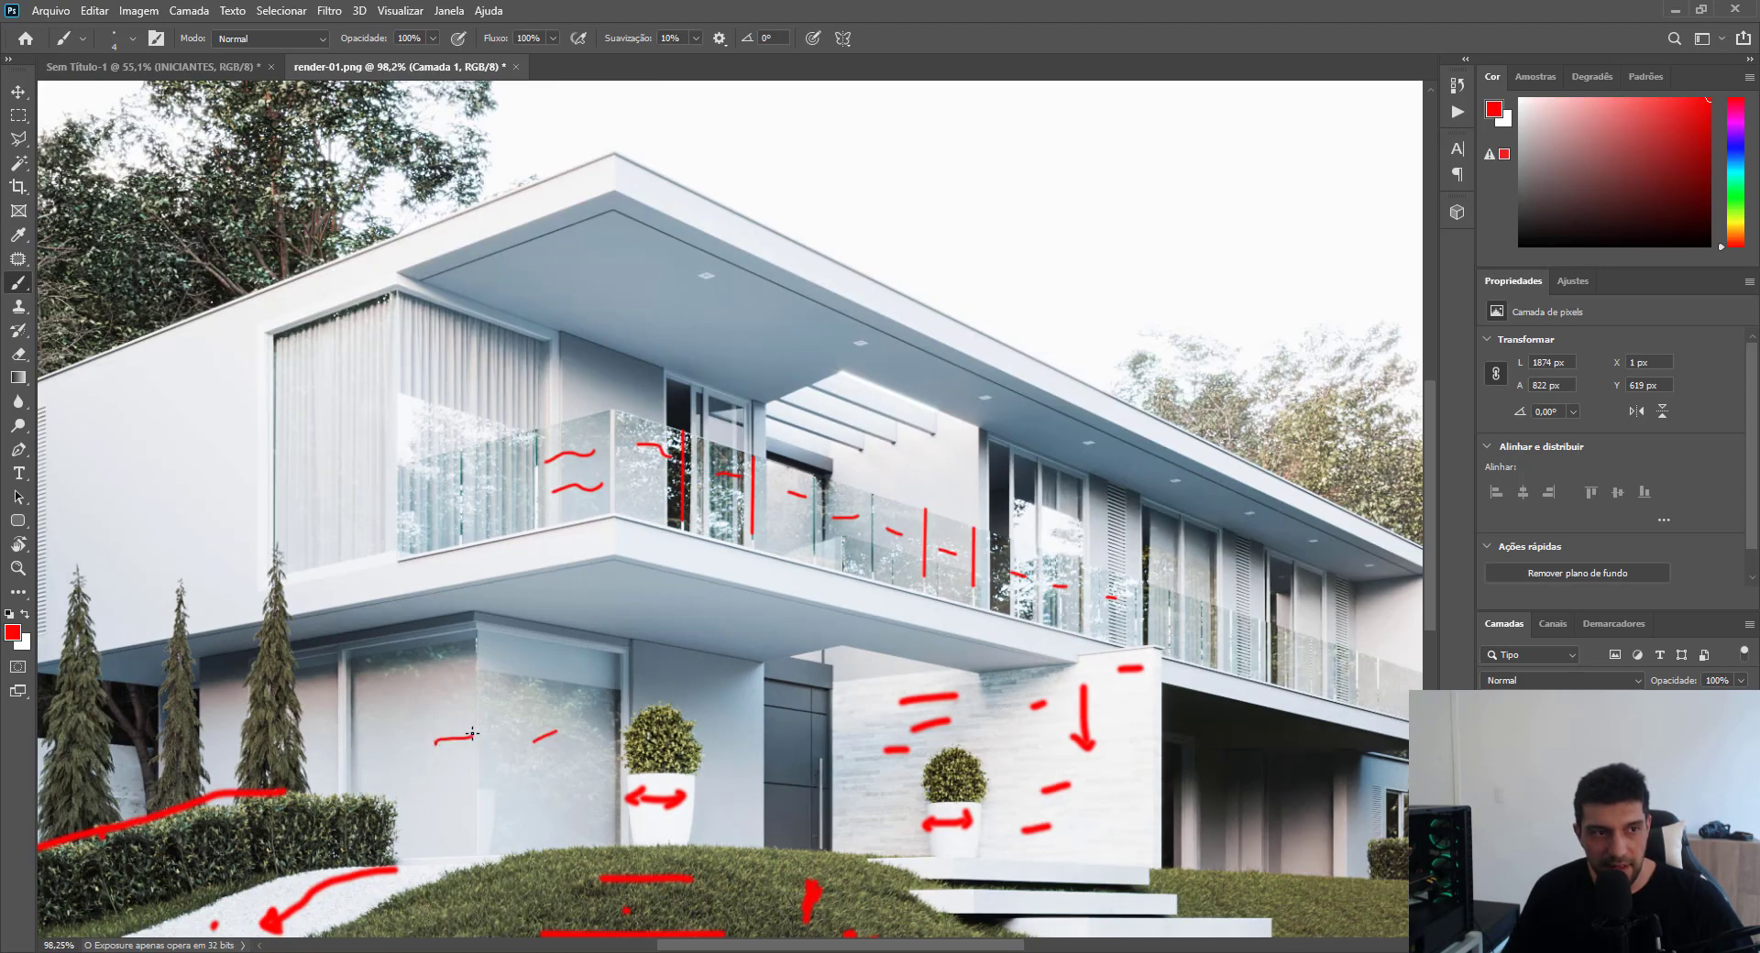
pyautogui.moveTo(360, 731); pyautogui.dragTo(396, 730)
pyautogui.moveTo(355, 337)
pyautogui.mouseDown()
pyautogui.moveTo(331, 343)
pyautogui.moveTo(342, 517)
pyautogui.mouseUp()
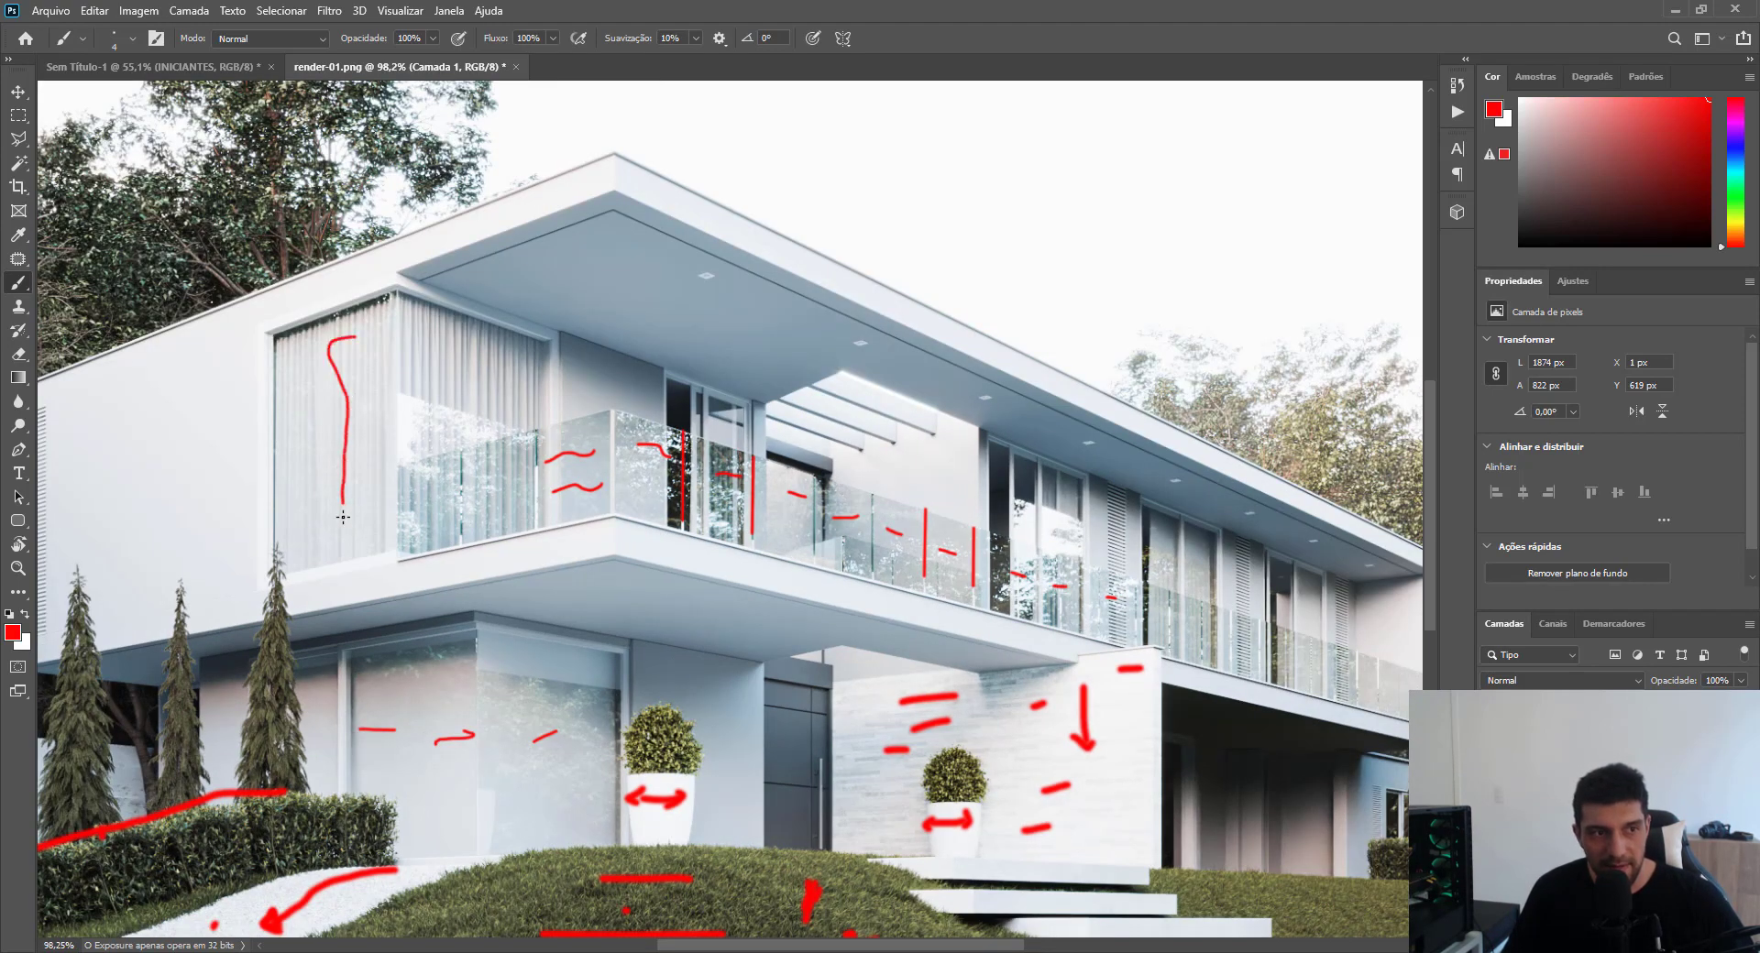
pyautogui.moveTo(325, 370); pyautogui.dragTo(321, 524)
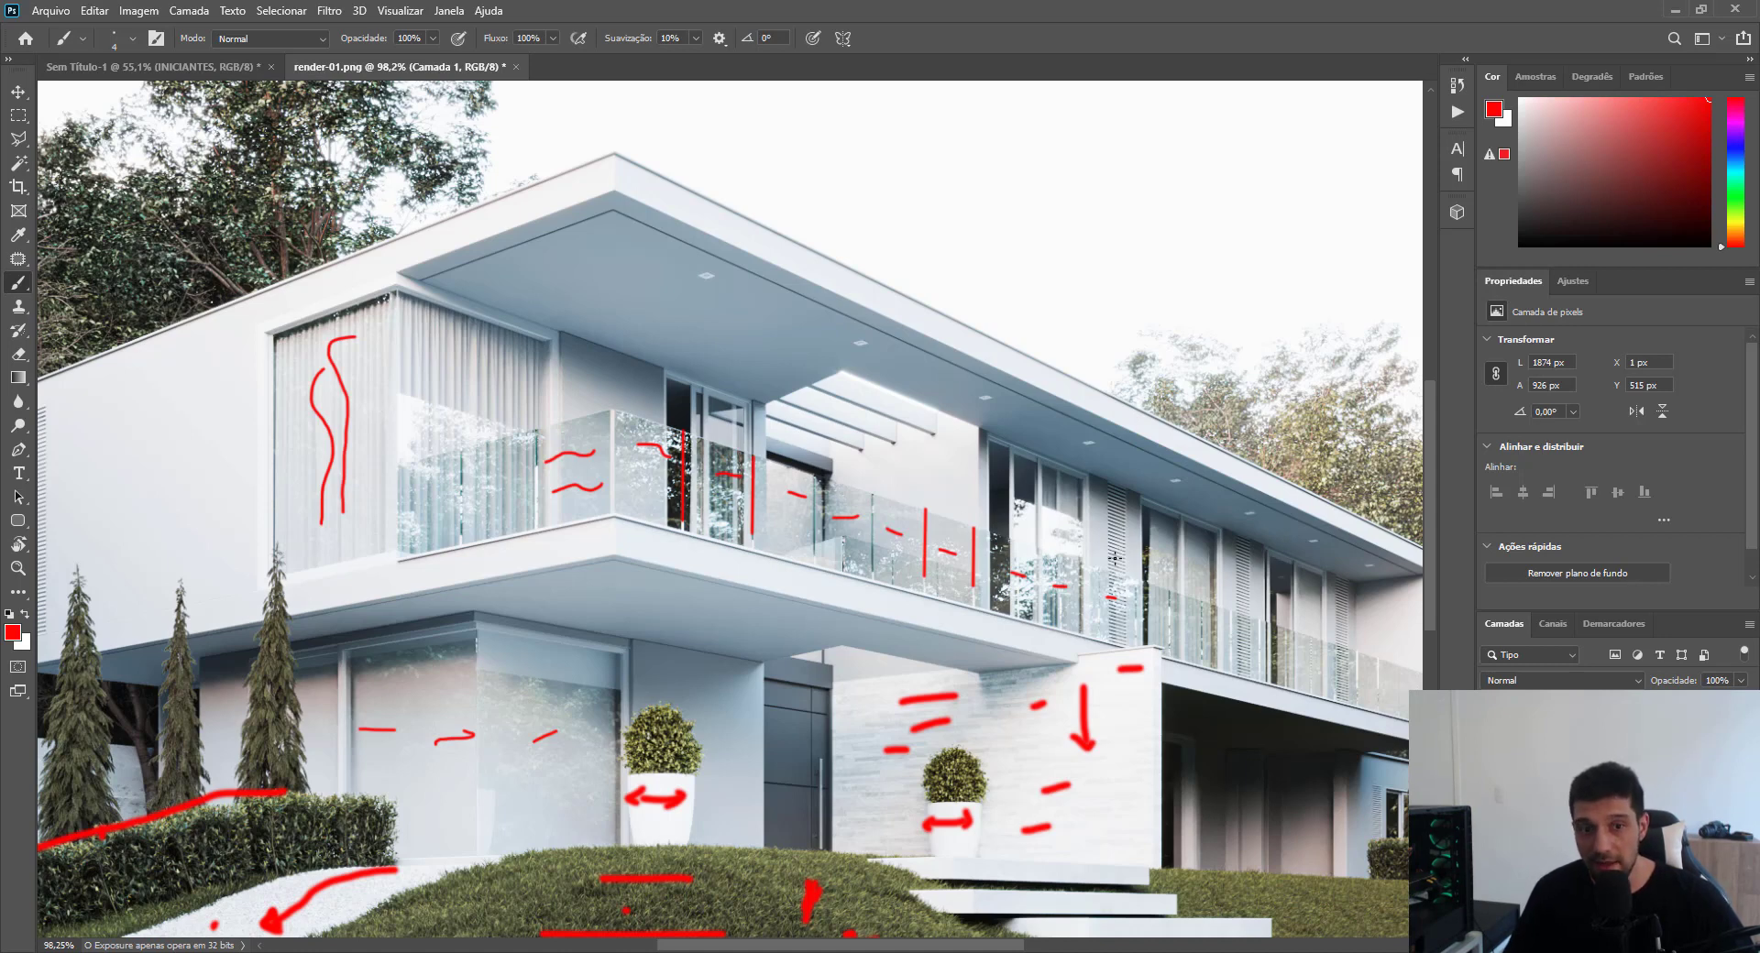
# Mark the recessed ceiling light nearest the roof corner with a small red scribble.
pyautogui.scroll(6, 696, 286)
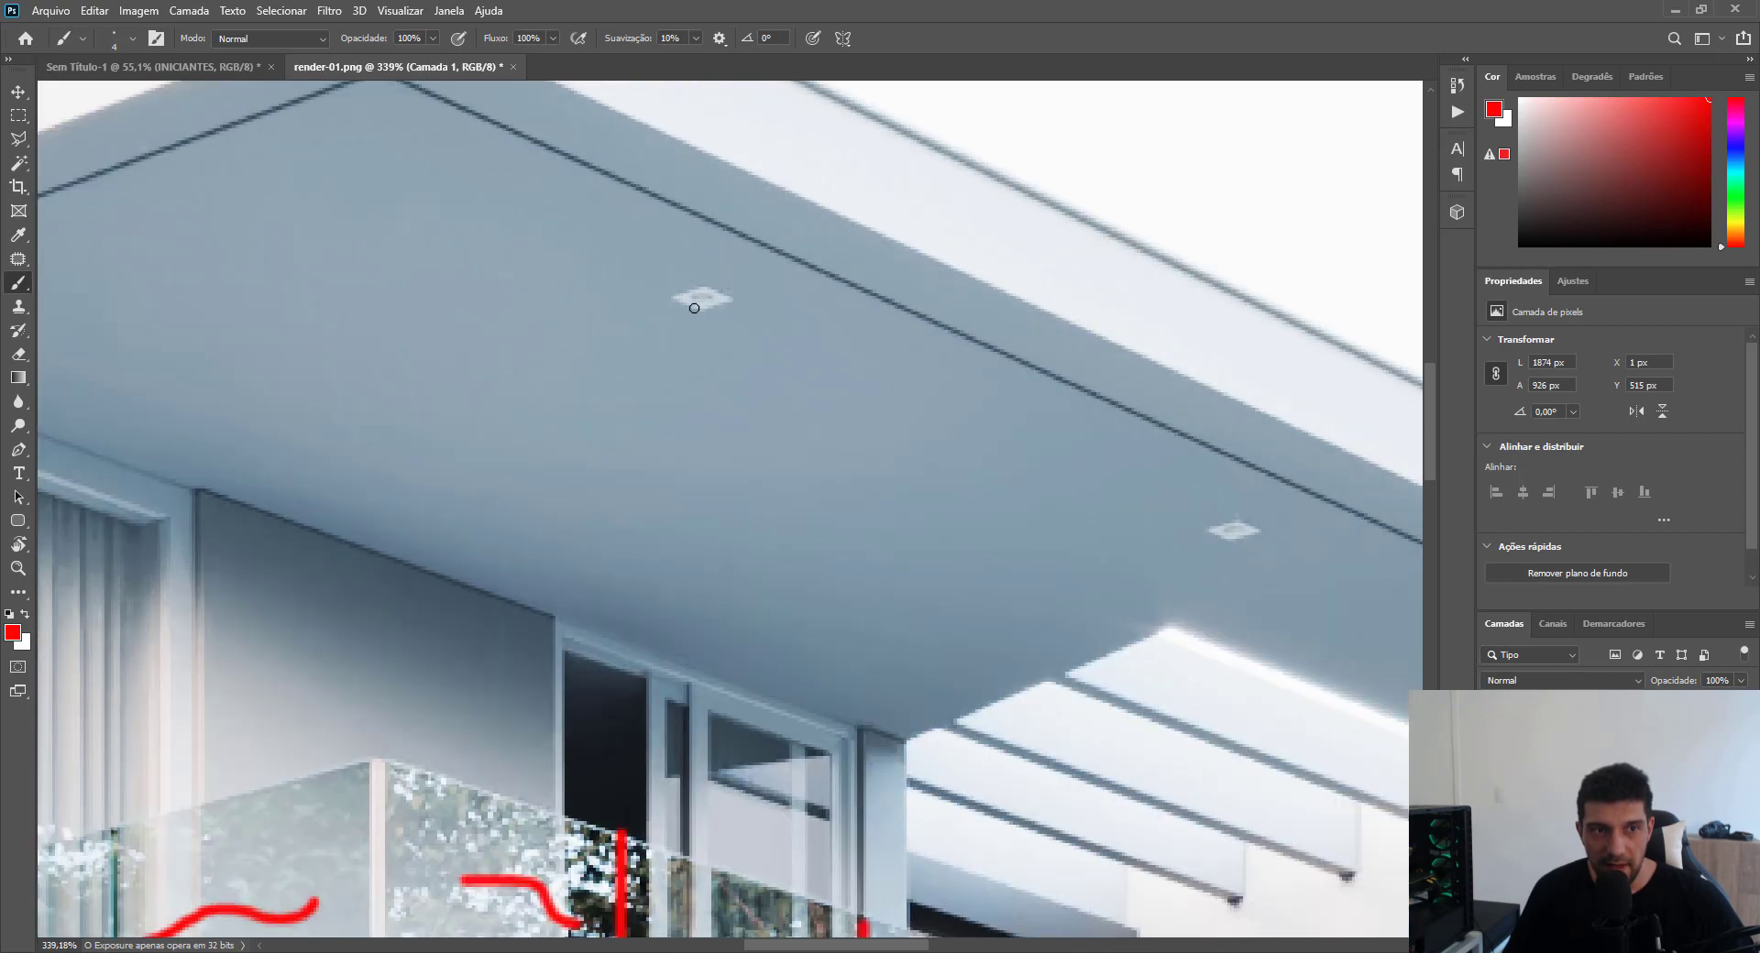
pyautogui.moveTo(693, 308); pyautogui.dragTo(724, 298)
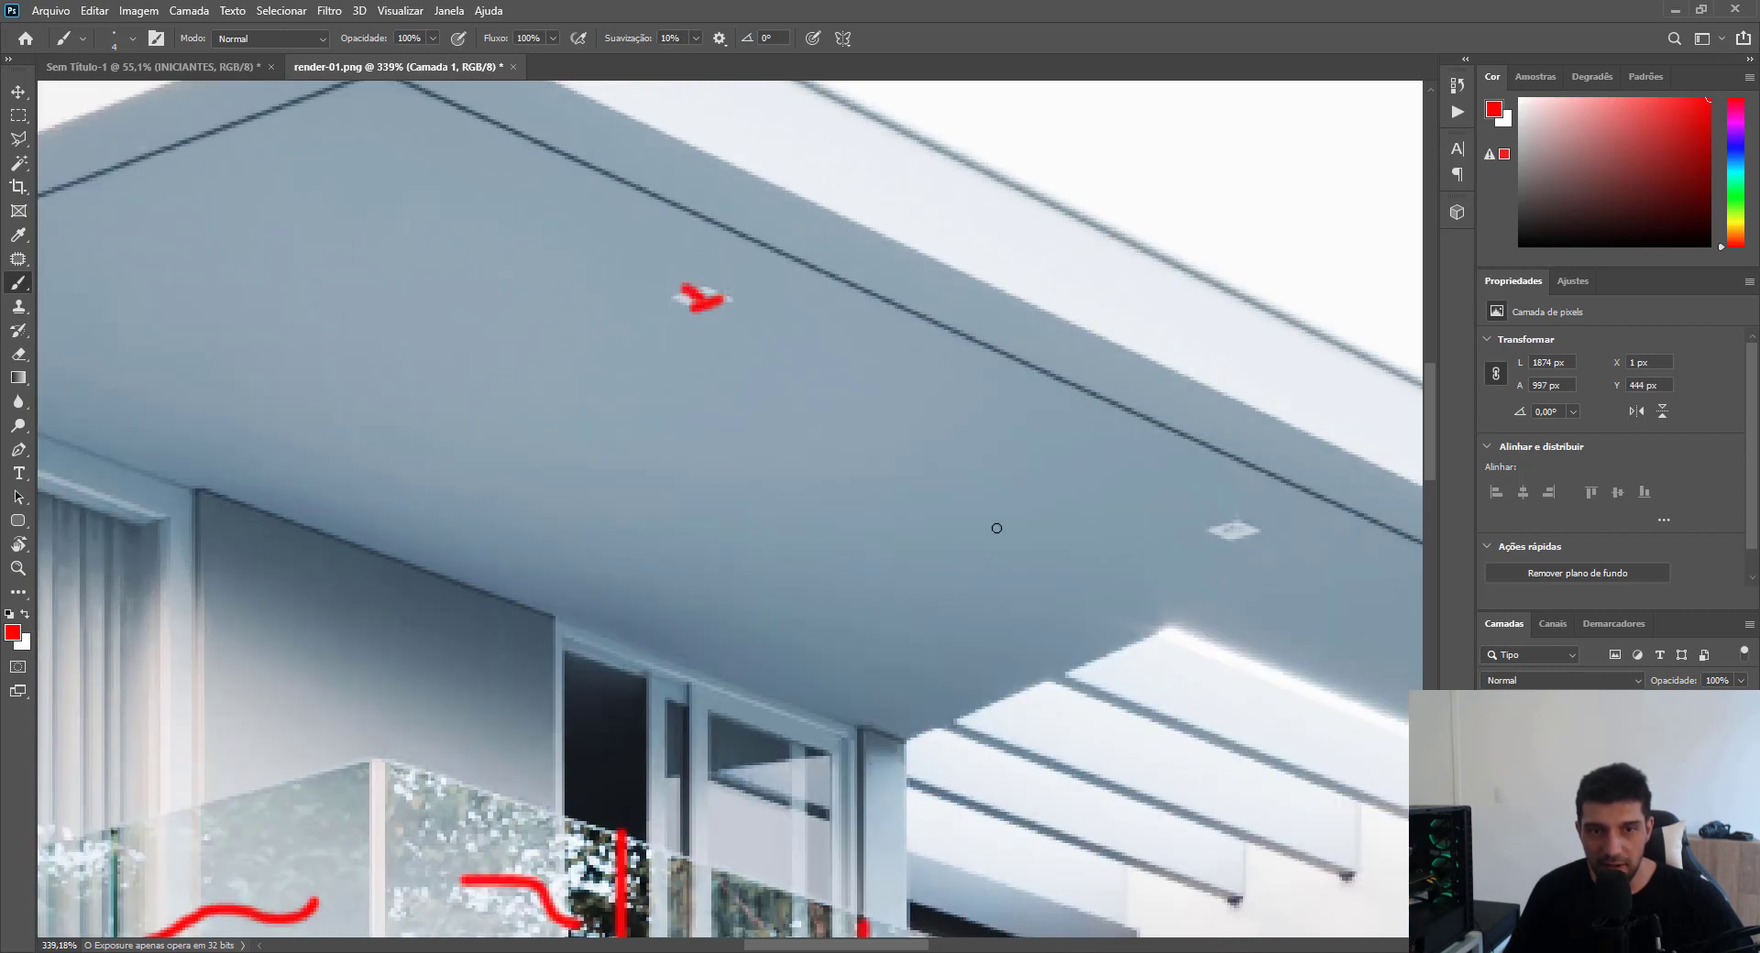
# Examine the remaining recessed ceiling lights along the upper-floor roof overhang.
pyautogui.scroll(-3, 723, 473)
pyautogui.scroll(-4, 667, 445)
pyautogui.scroll(3, 951, 495)
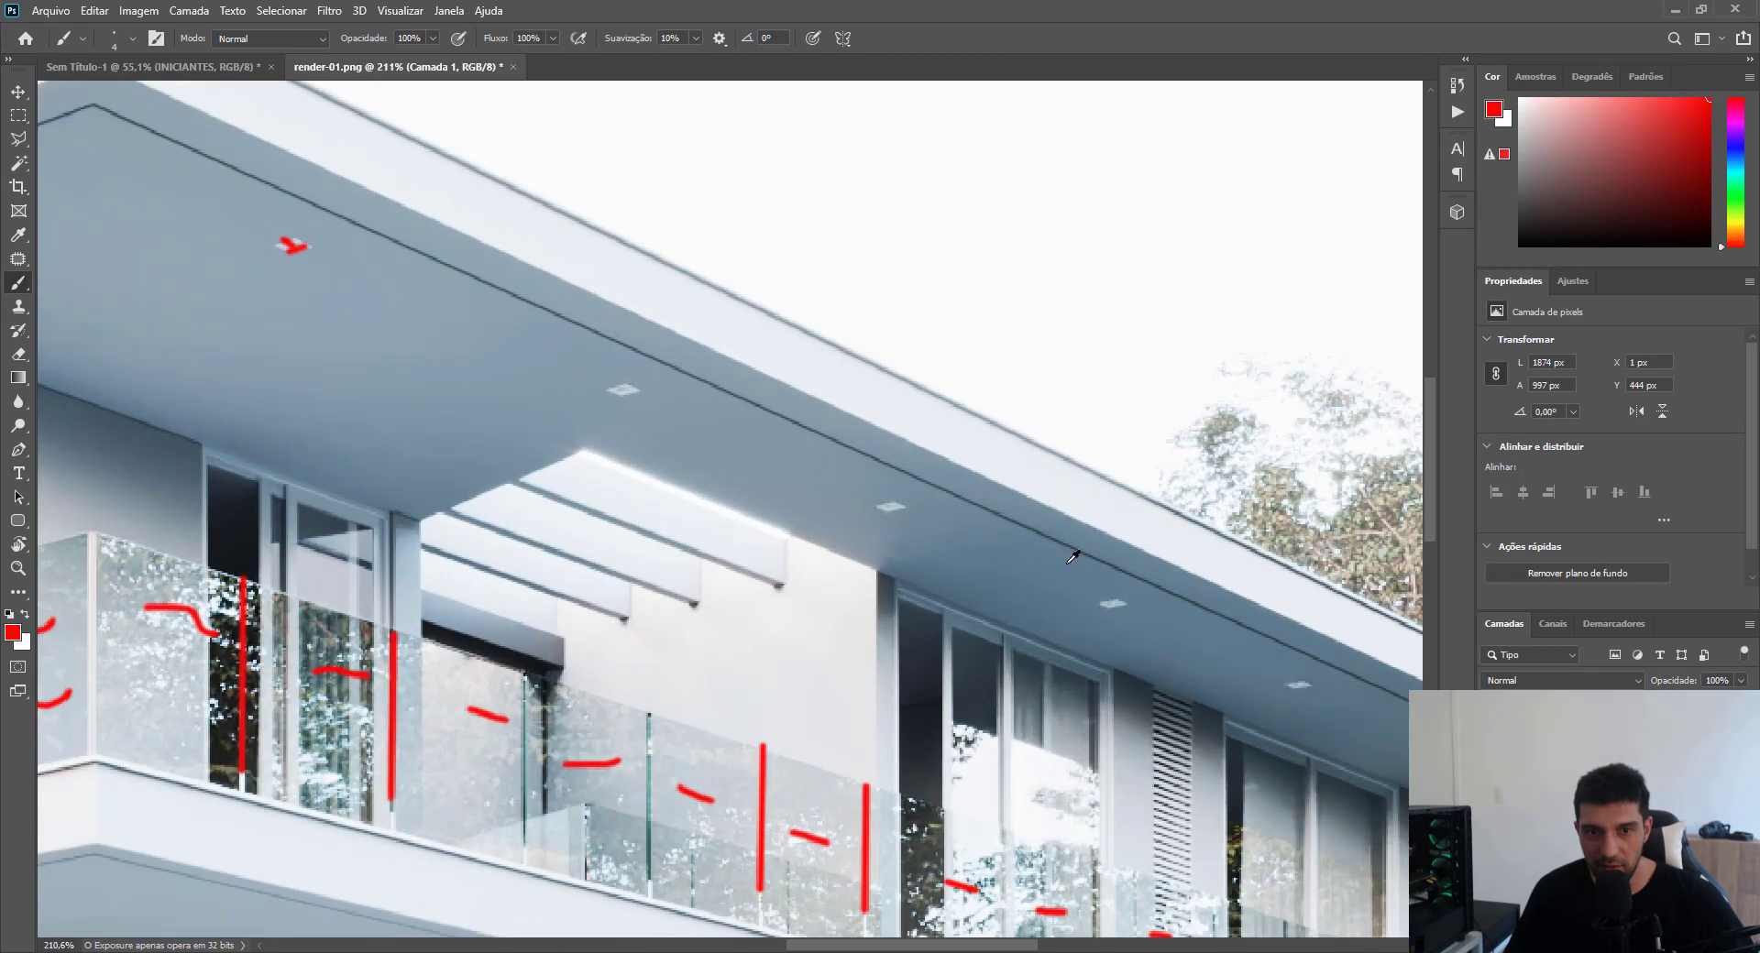
pyautogui.scroll(-3, 951, 495)
pyautogui.scroll(6, 1207, 627)
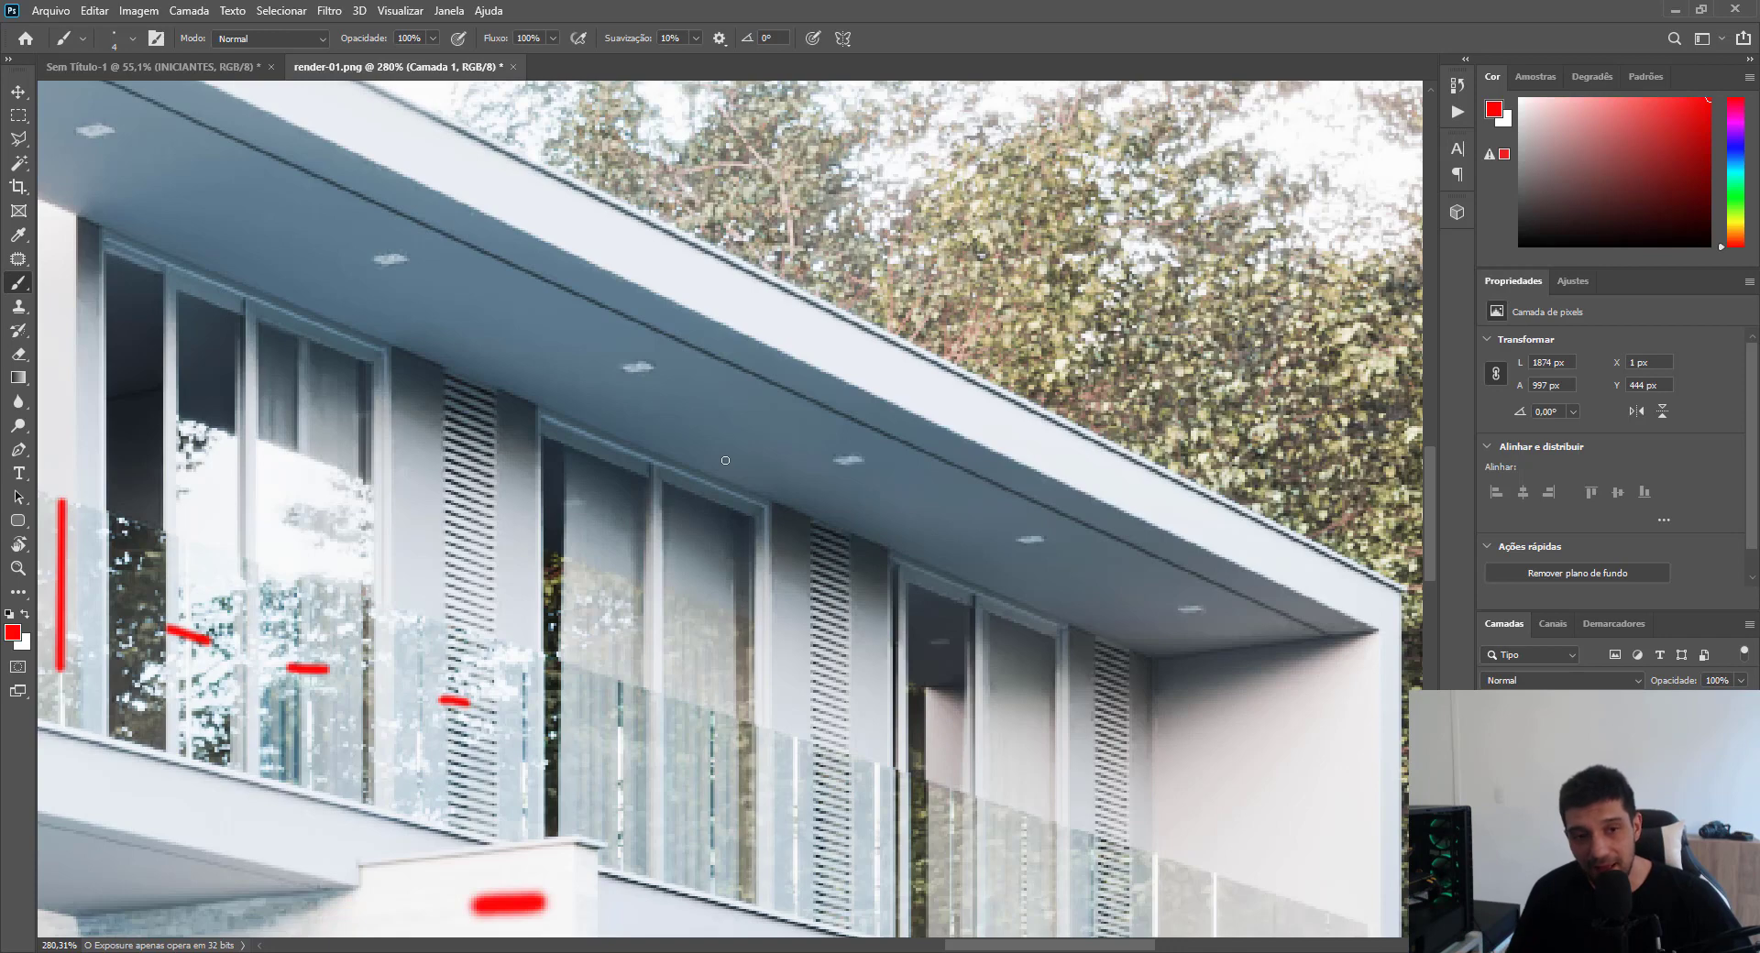
pyautogui.scroll(-5, 747, 460)
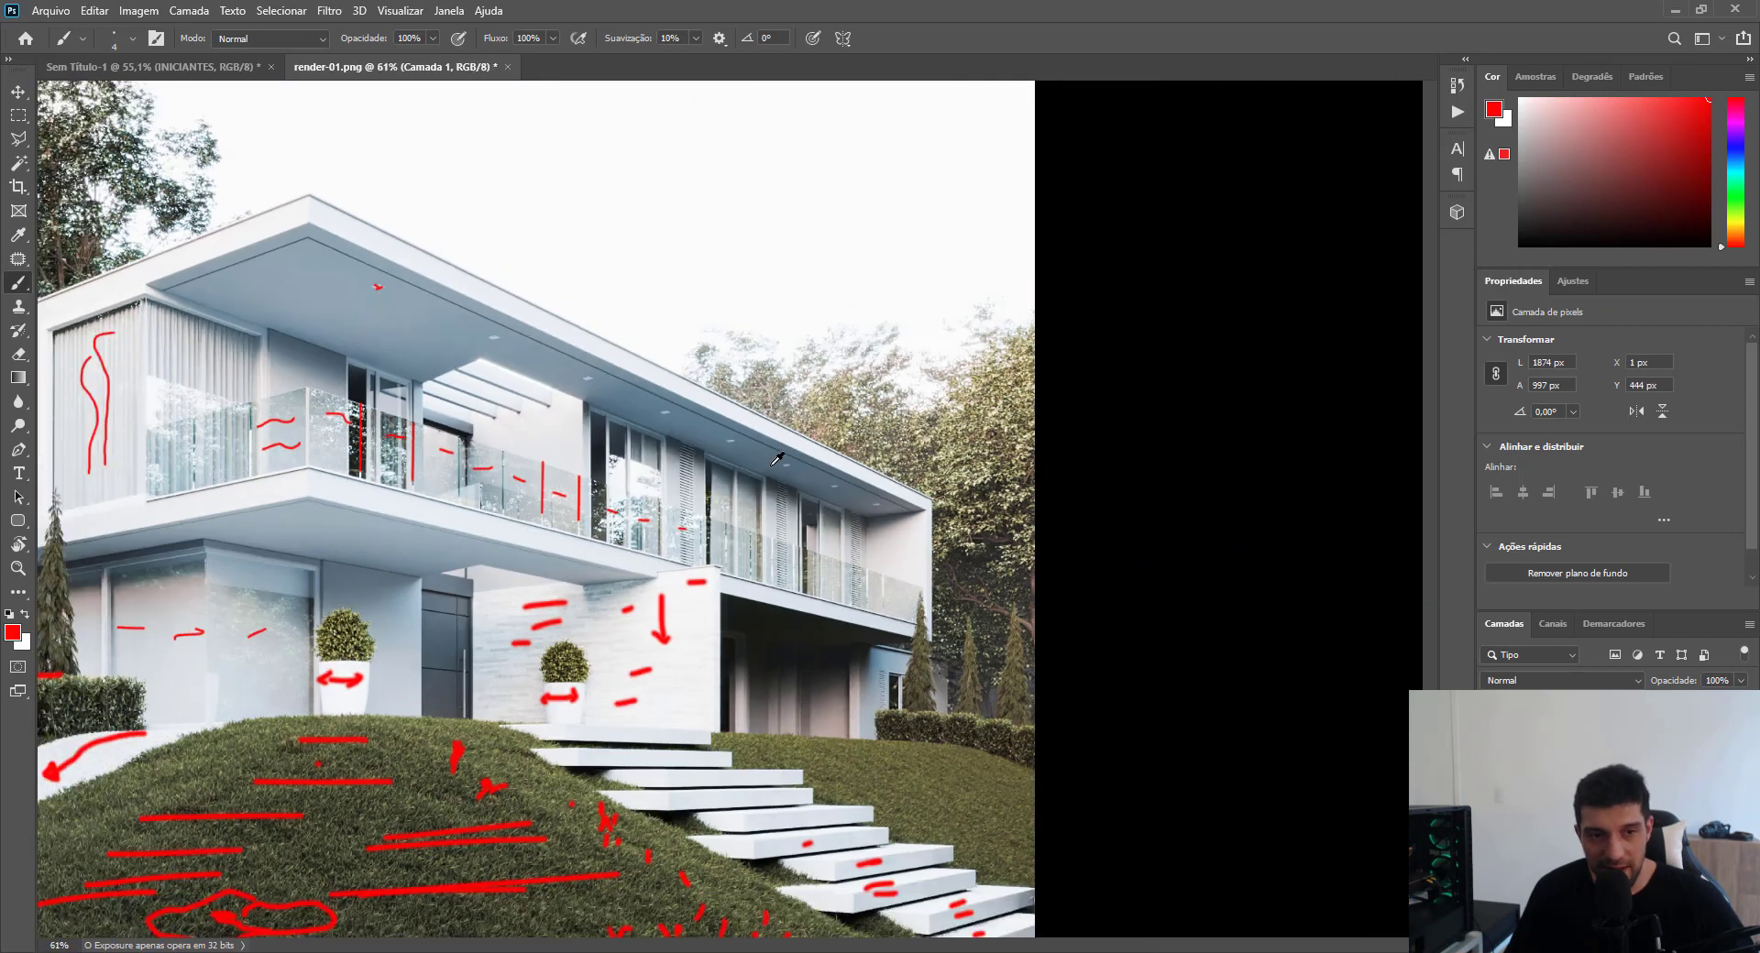
pyautogui.scroll(-2, 778, 458)
pyautogui.scroll(2, 777, 458)
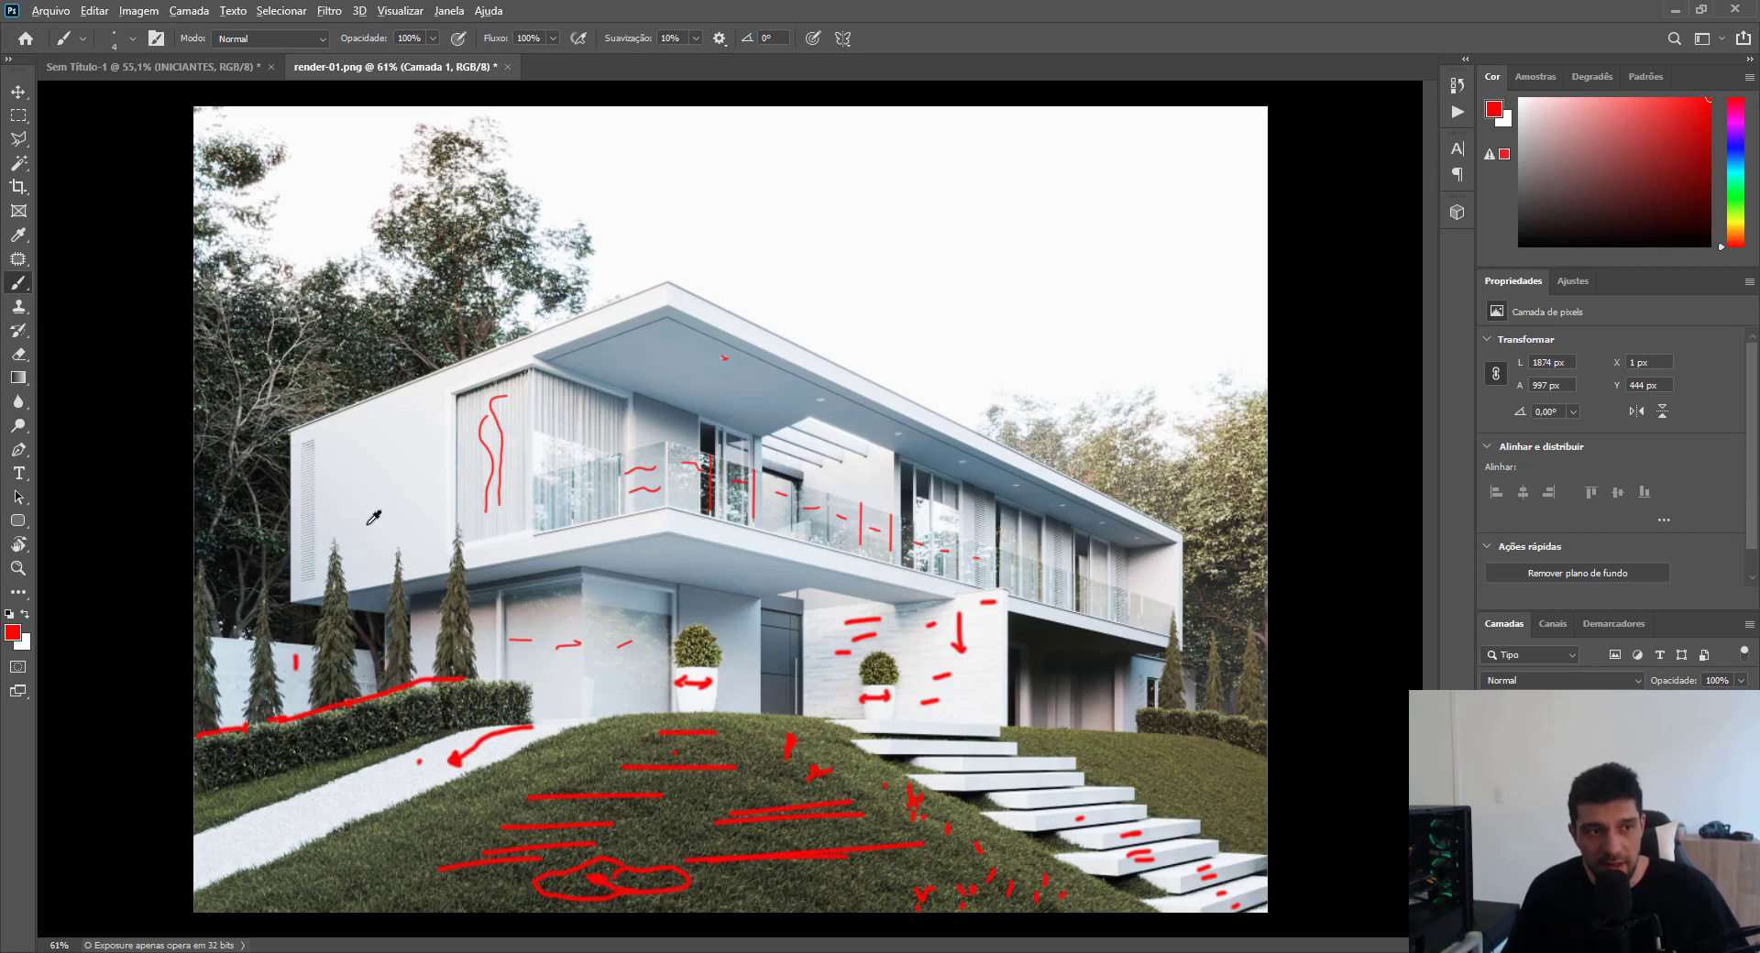
pyautogui.scroll(5, 210, 550)
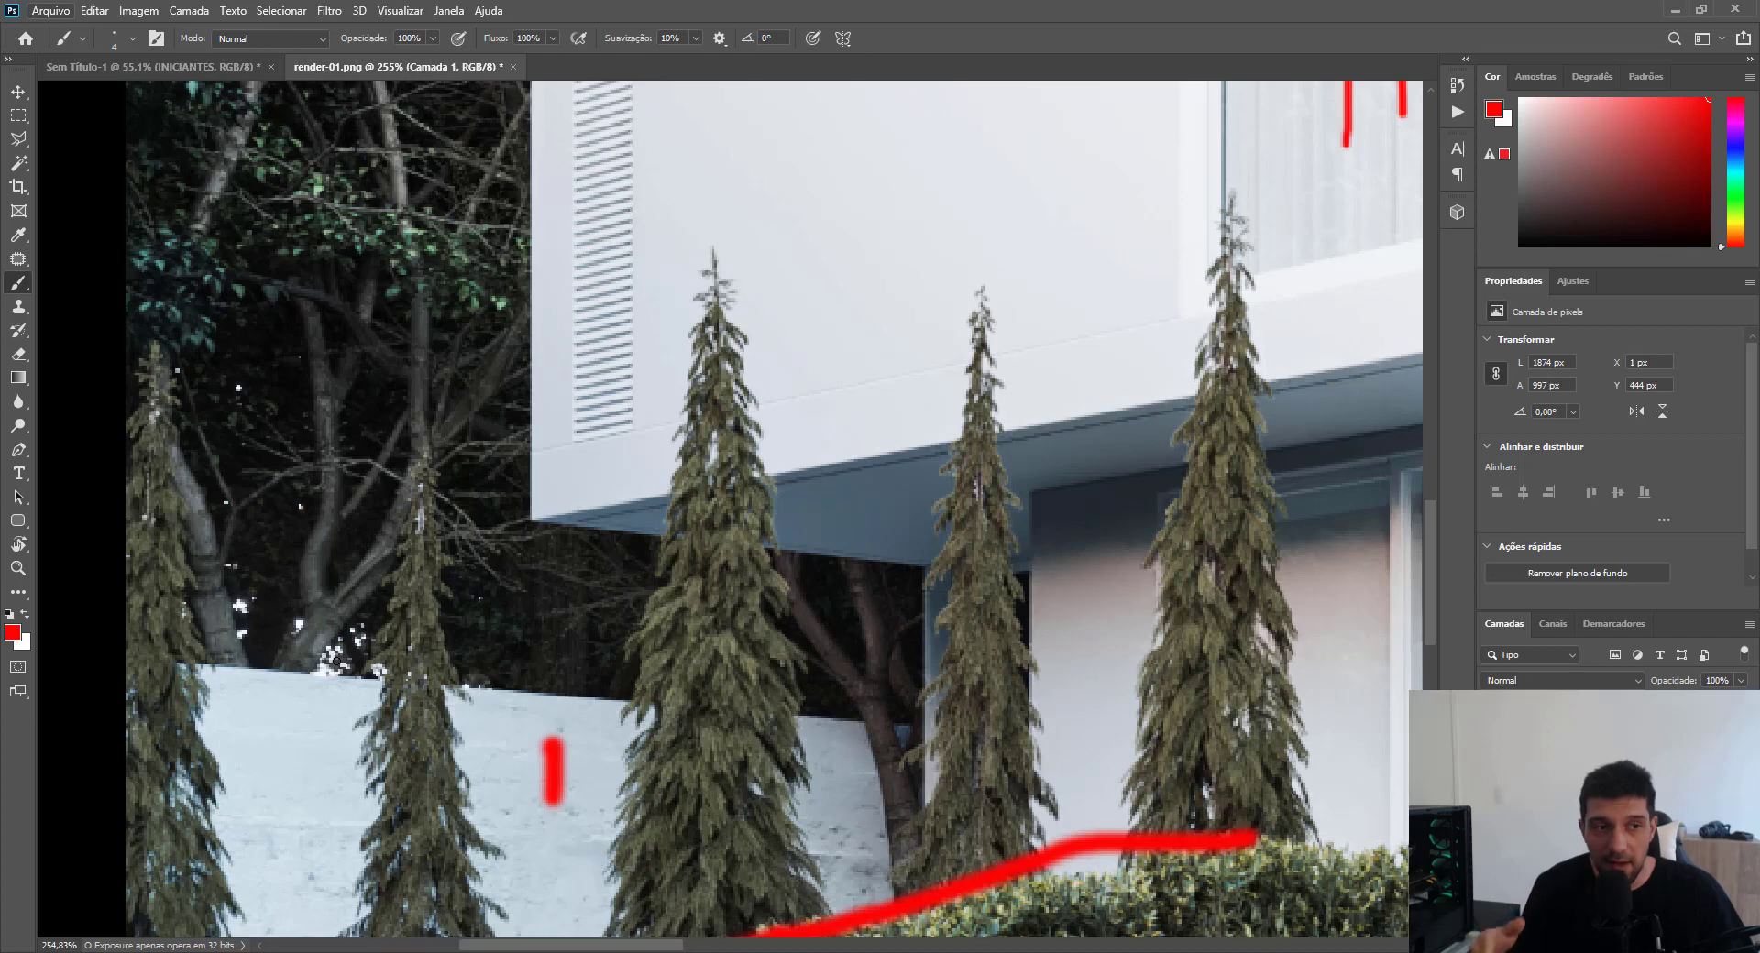
pyautogui.moveTo(292, 615)
pyautogui.mouseDown()
pyautogui.moveTo(396, 679)
pyautogui.moveTo(303, 667)
pyautogui.mouseUp()
pyautogui.hotkey('ctrl', 'z')
pyautogui.hotkey('ctrl', 'z')
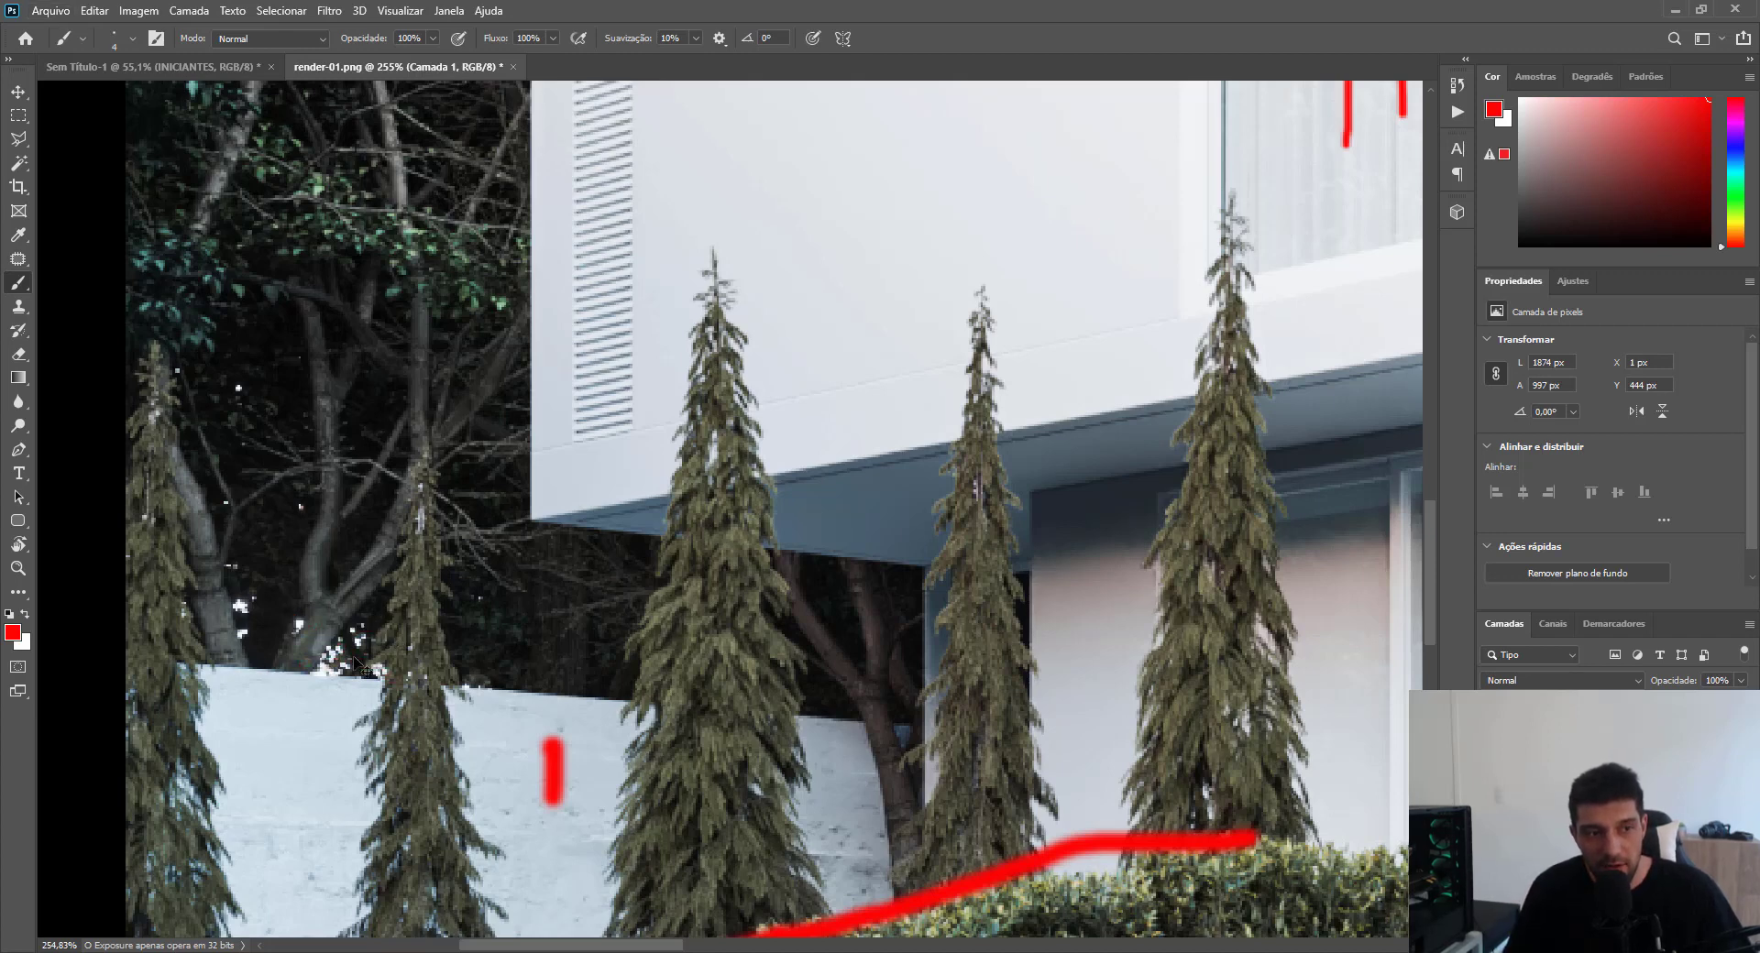
# Clone dark foliage on the Plano de Fundo layer over the bright gaps between the trees above the boundary wall.
pyautogui.scroll(-5, 282, 644)
pyautogui.scroll(3, 1361, 764)
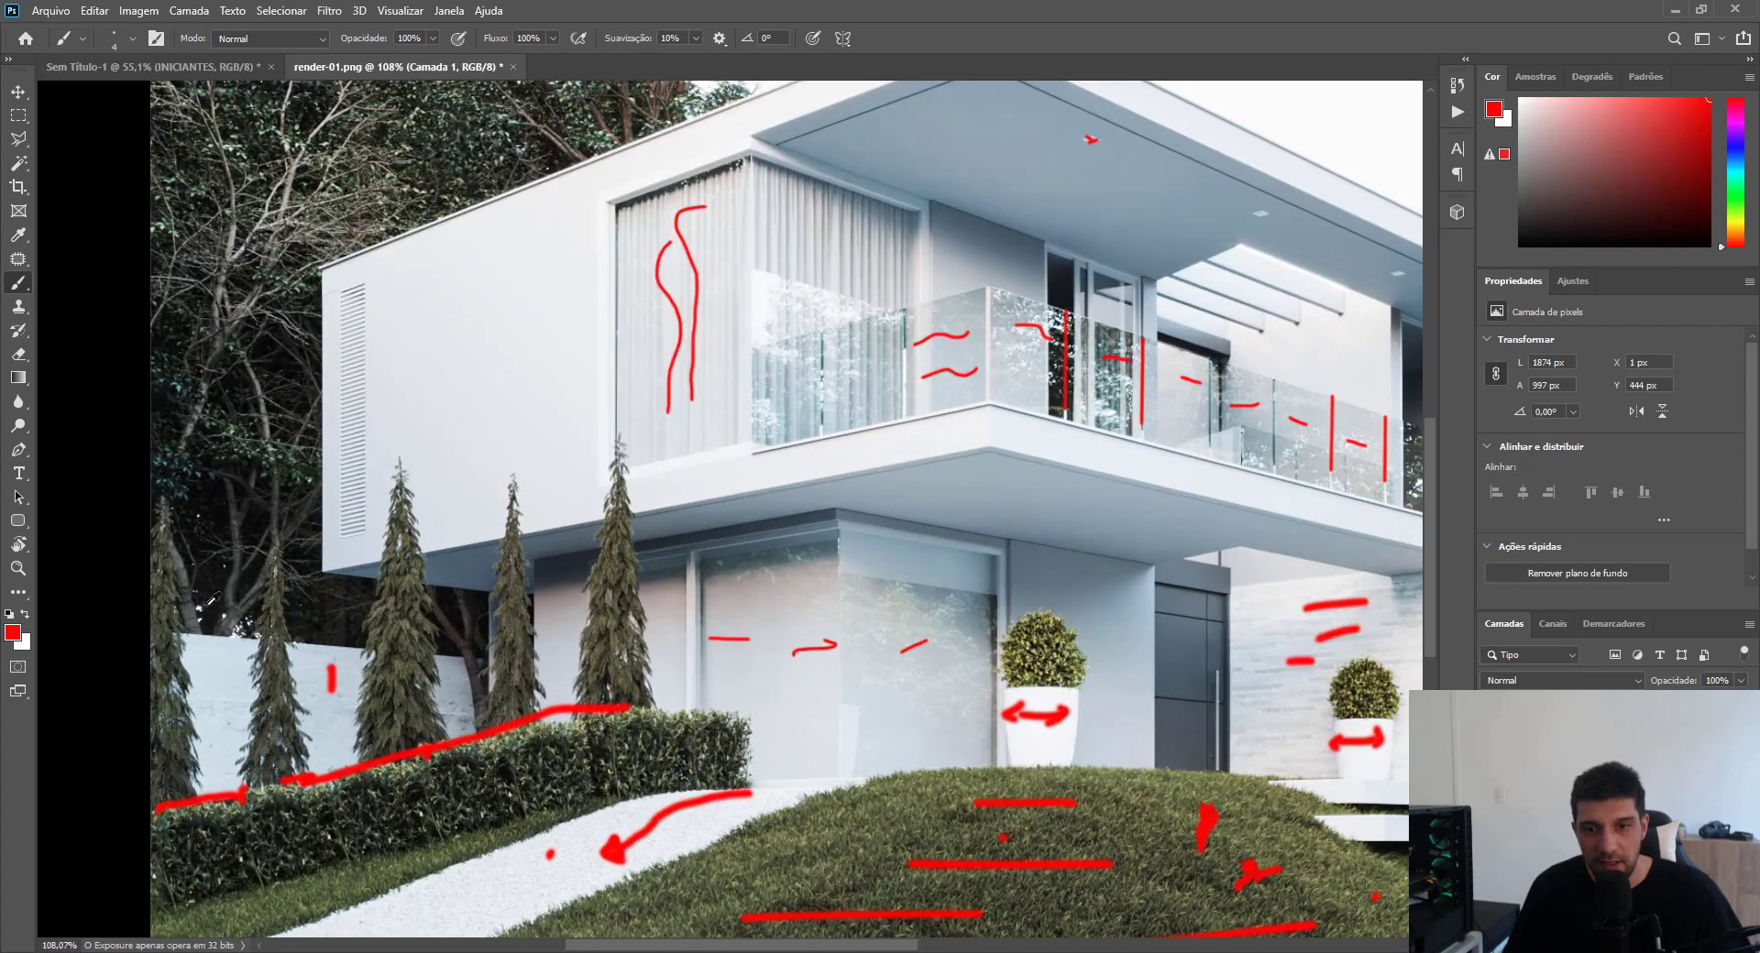
pyautogui.hotkey('alt', '[')
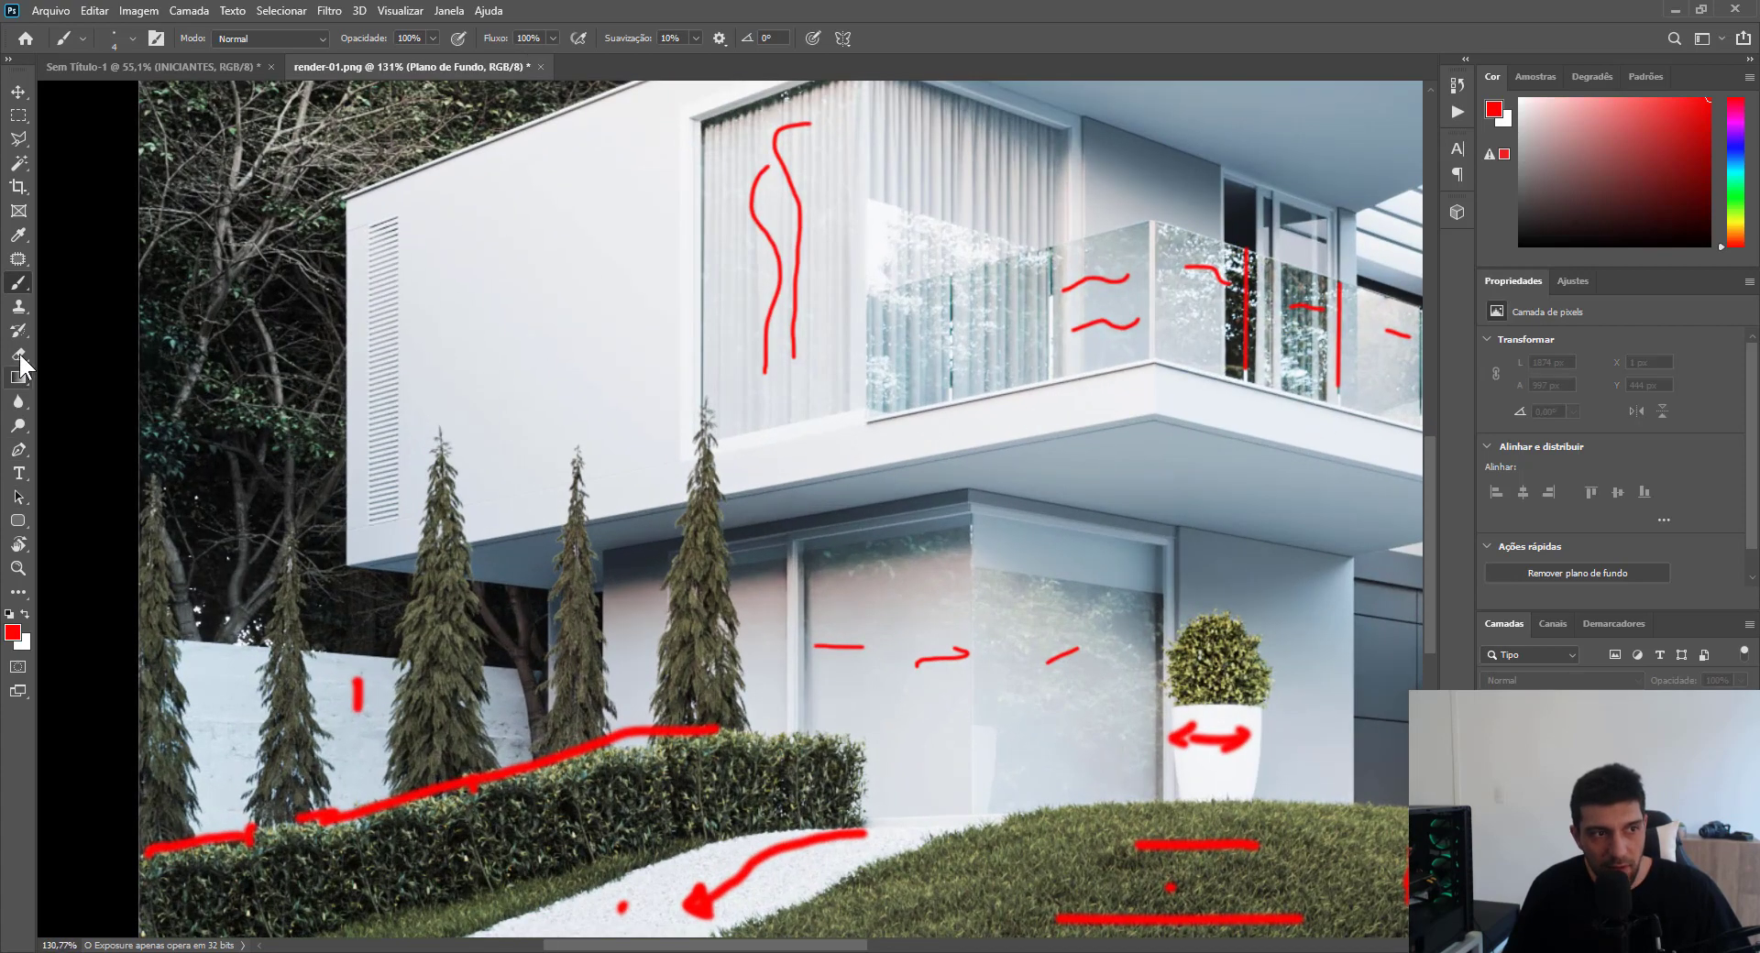
pyautogui.click(19, 307)
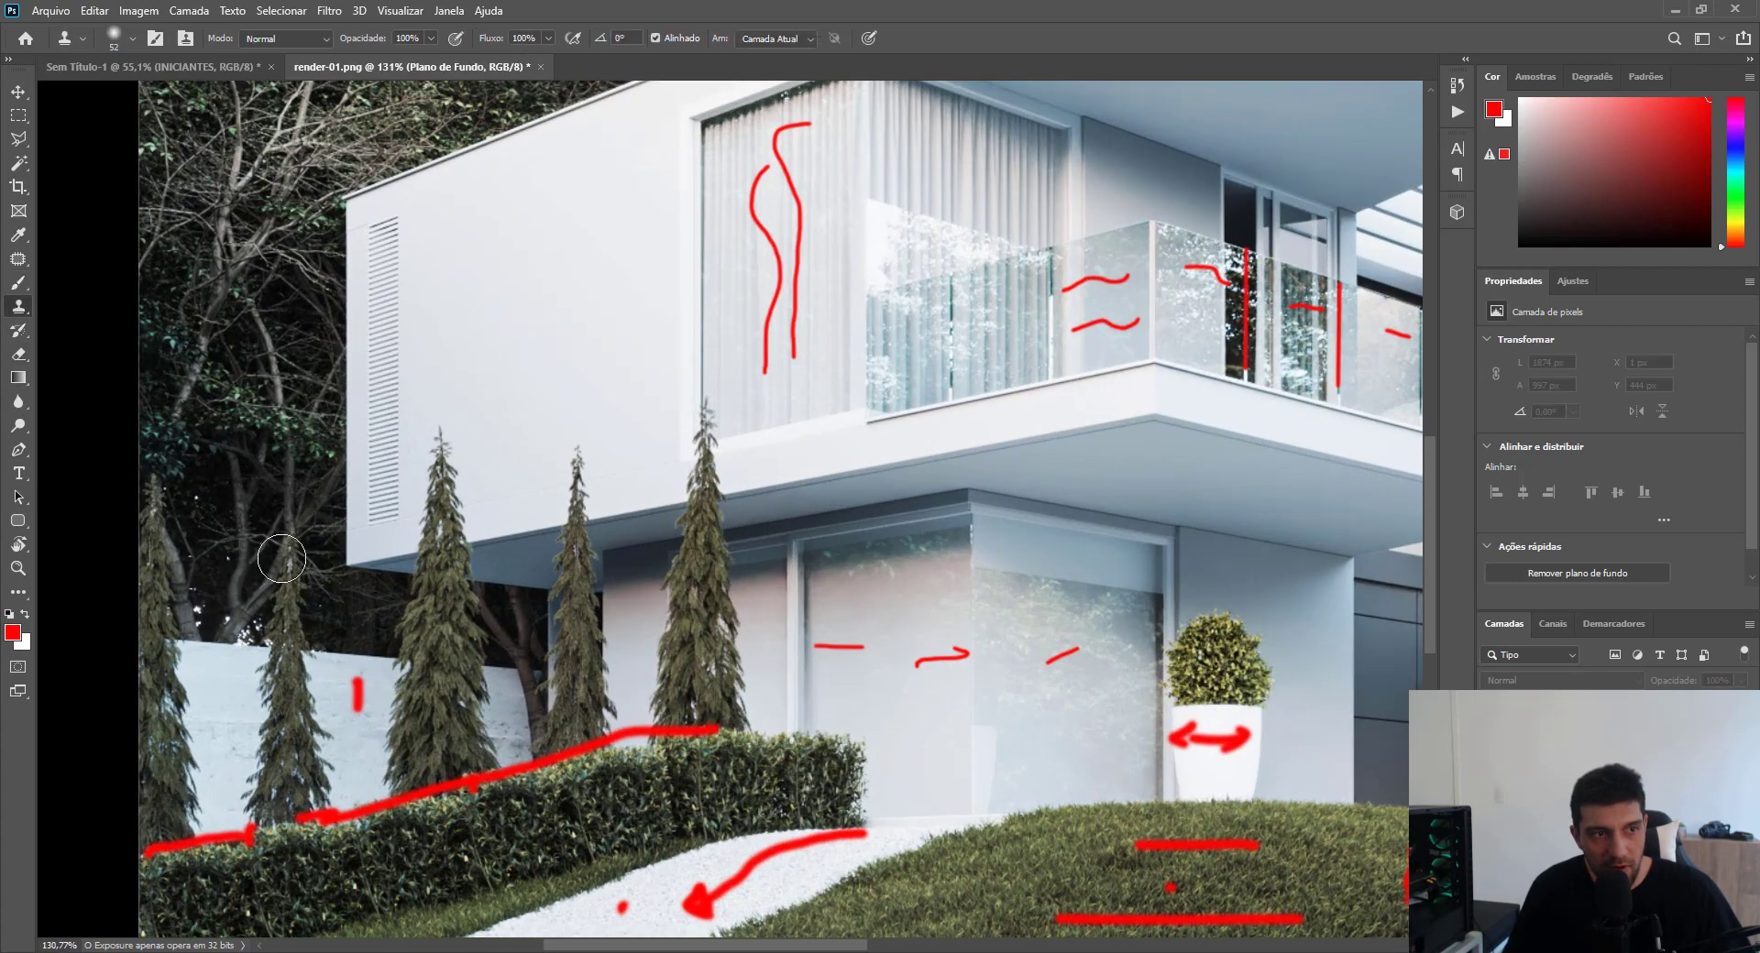
pyautogui.keyDown('alt'); pyautogui.click(207, 533); pyautogui.keyUp('alt')
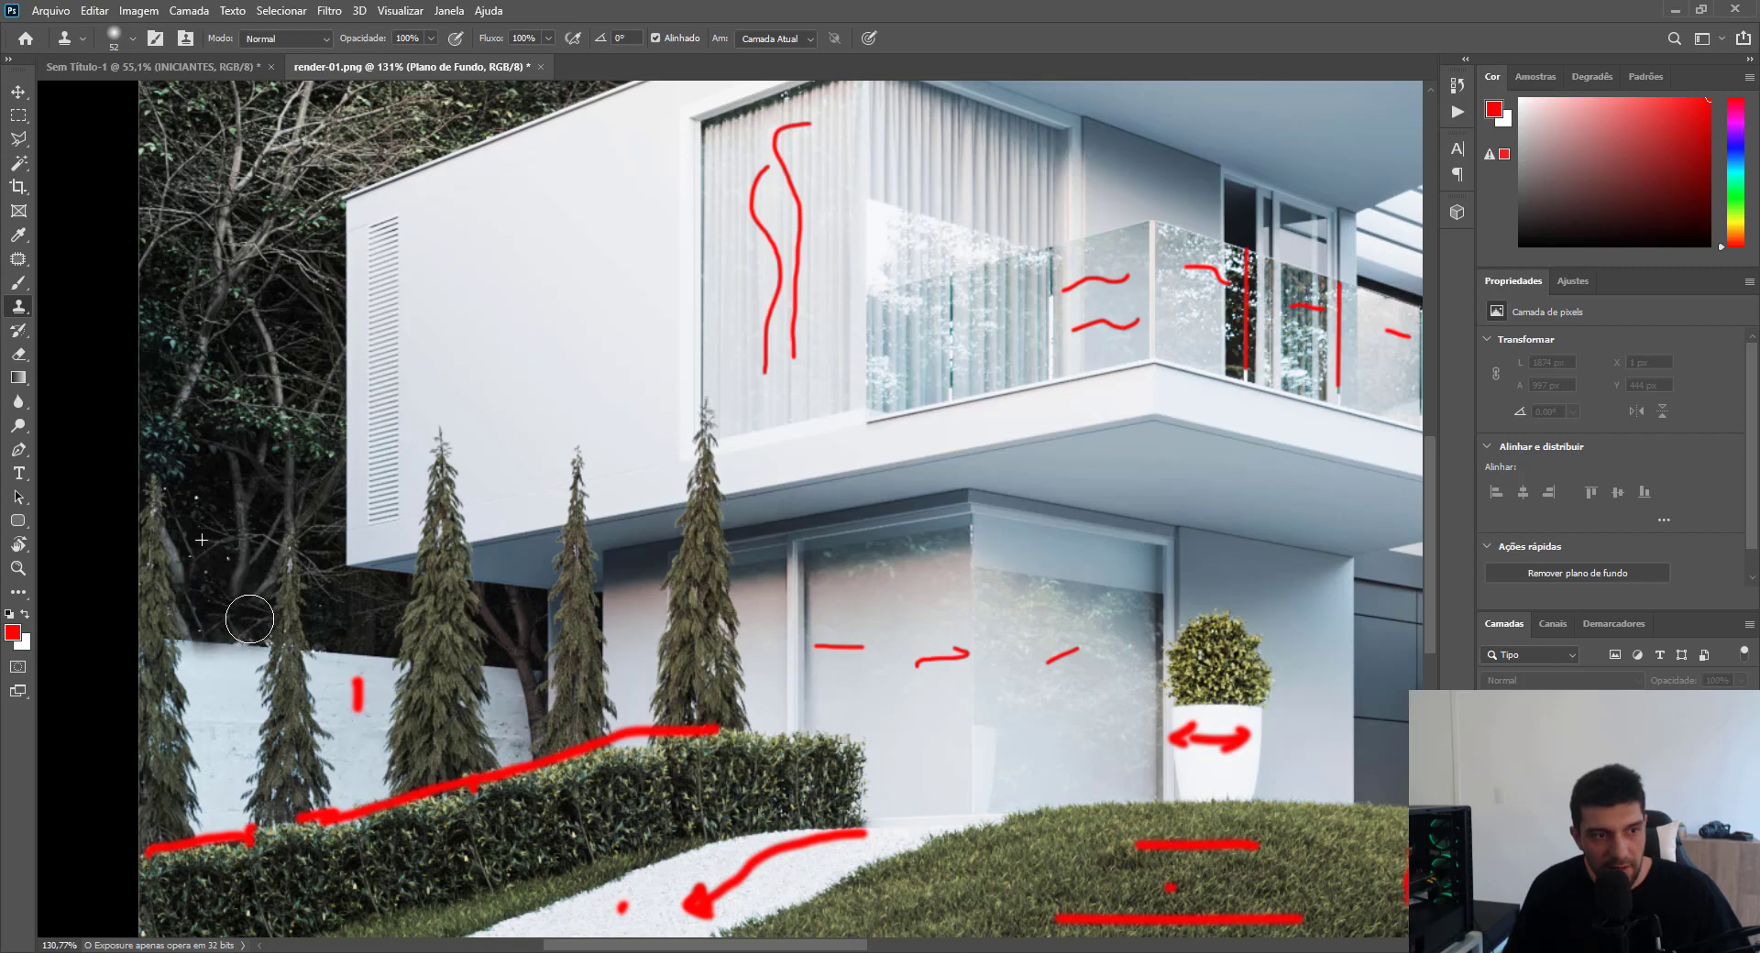
pyautogui.moveTo(258, 613)
pyautogui.mouseDown()
pyautogui.moveTo(191, 599)
pyautogui.moveTo(269, 620)
pyautogui.mouseUp()
pyautogui.scroll(-3, 268, 620)
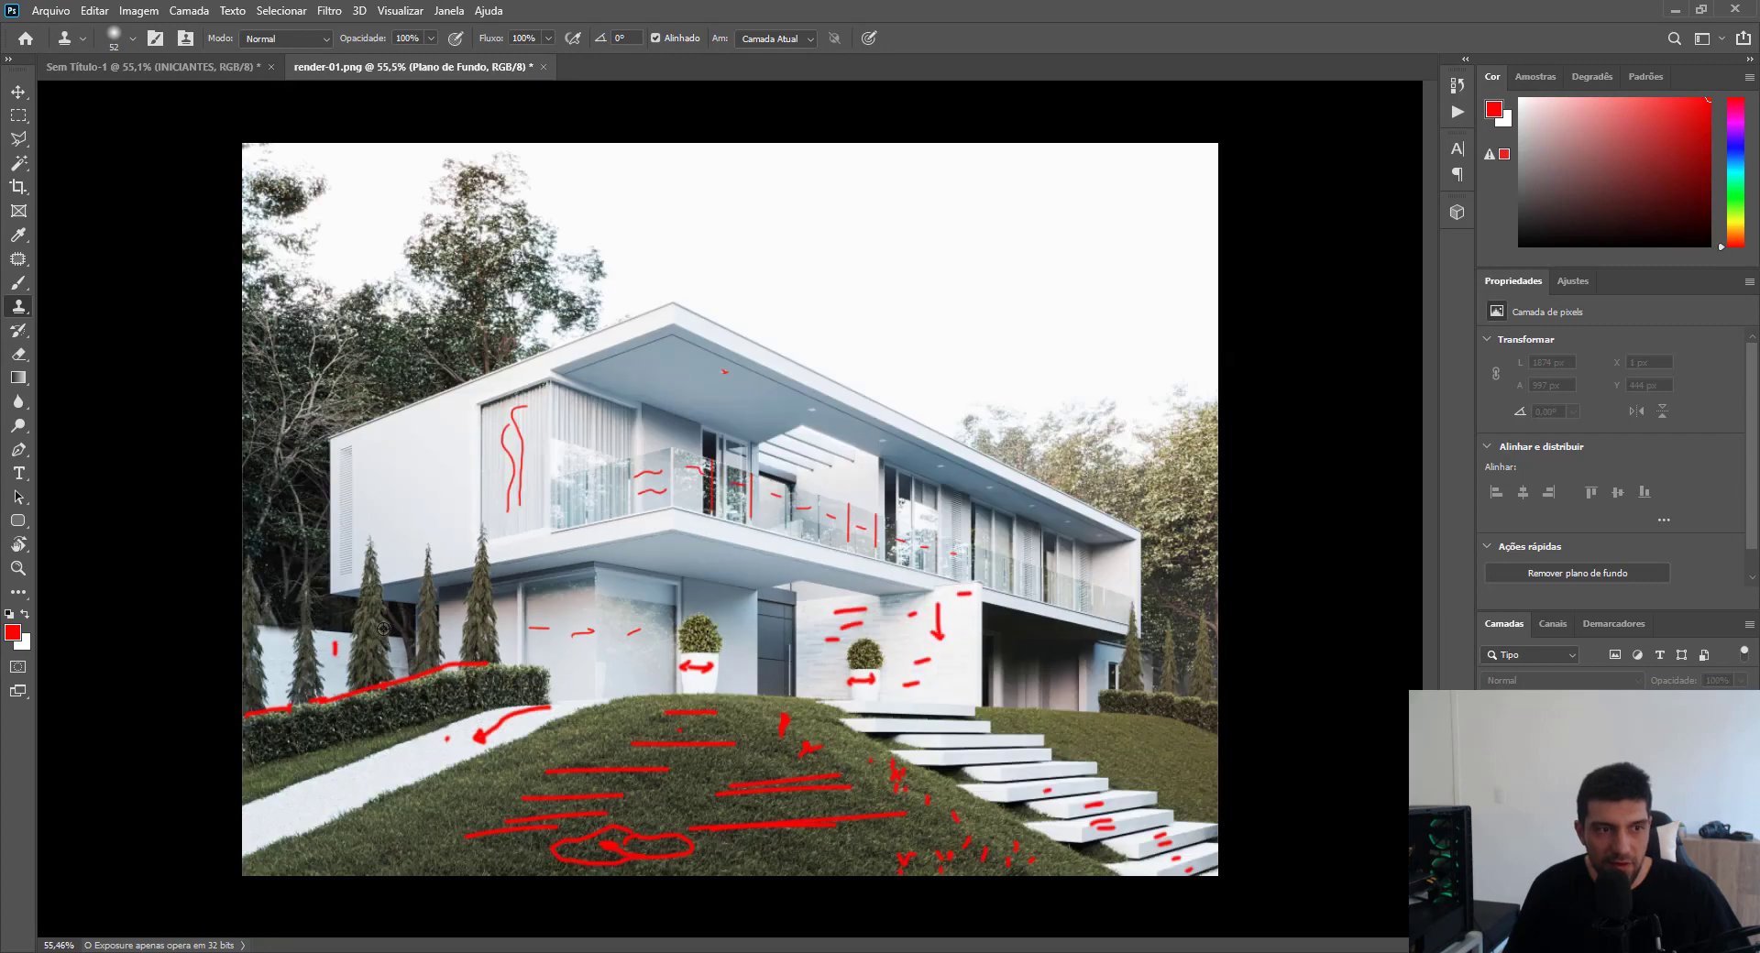
pyautogui.scroll(1, 428, 628)
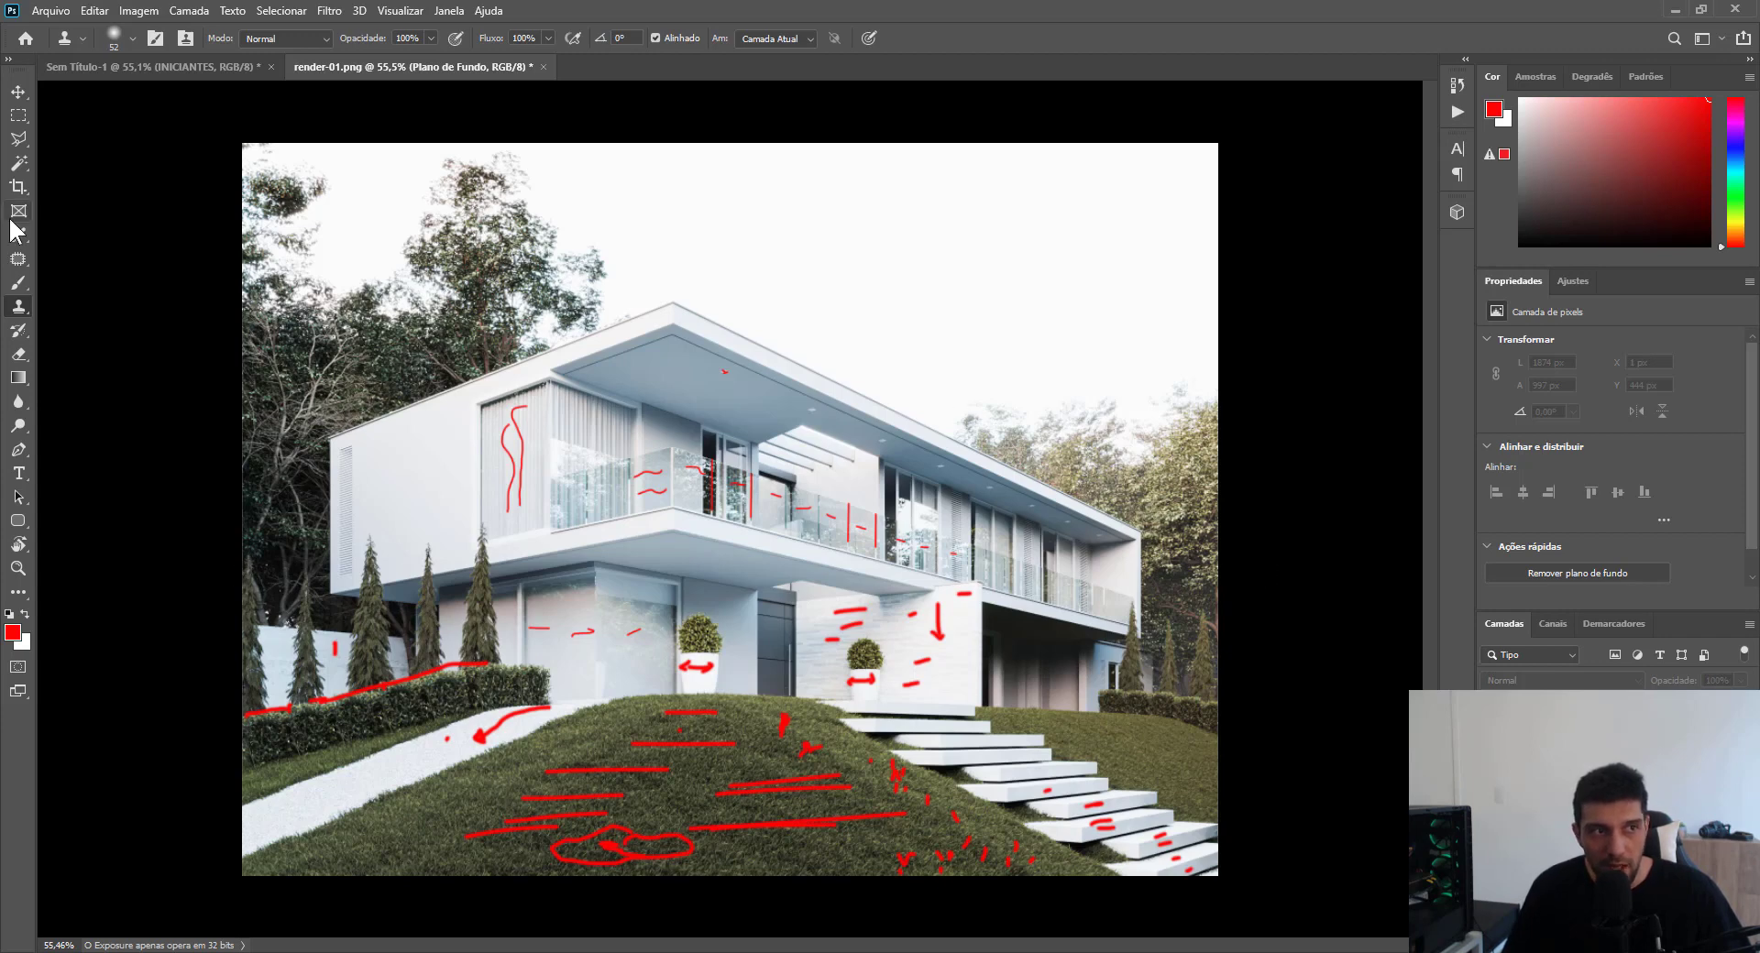
# Switch back to the Brush on layer Camada 1 and paint small red marks on the dark tree foliage behind the house.
pyautogui.click(19, 280)
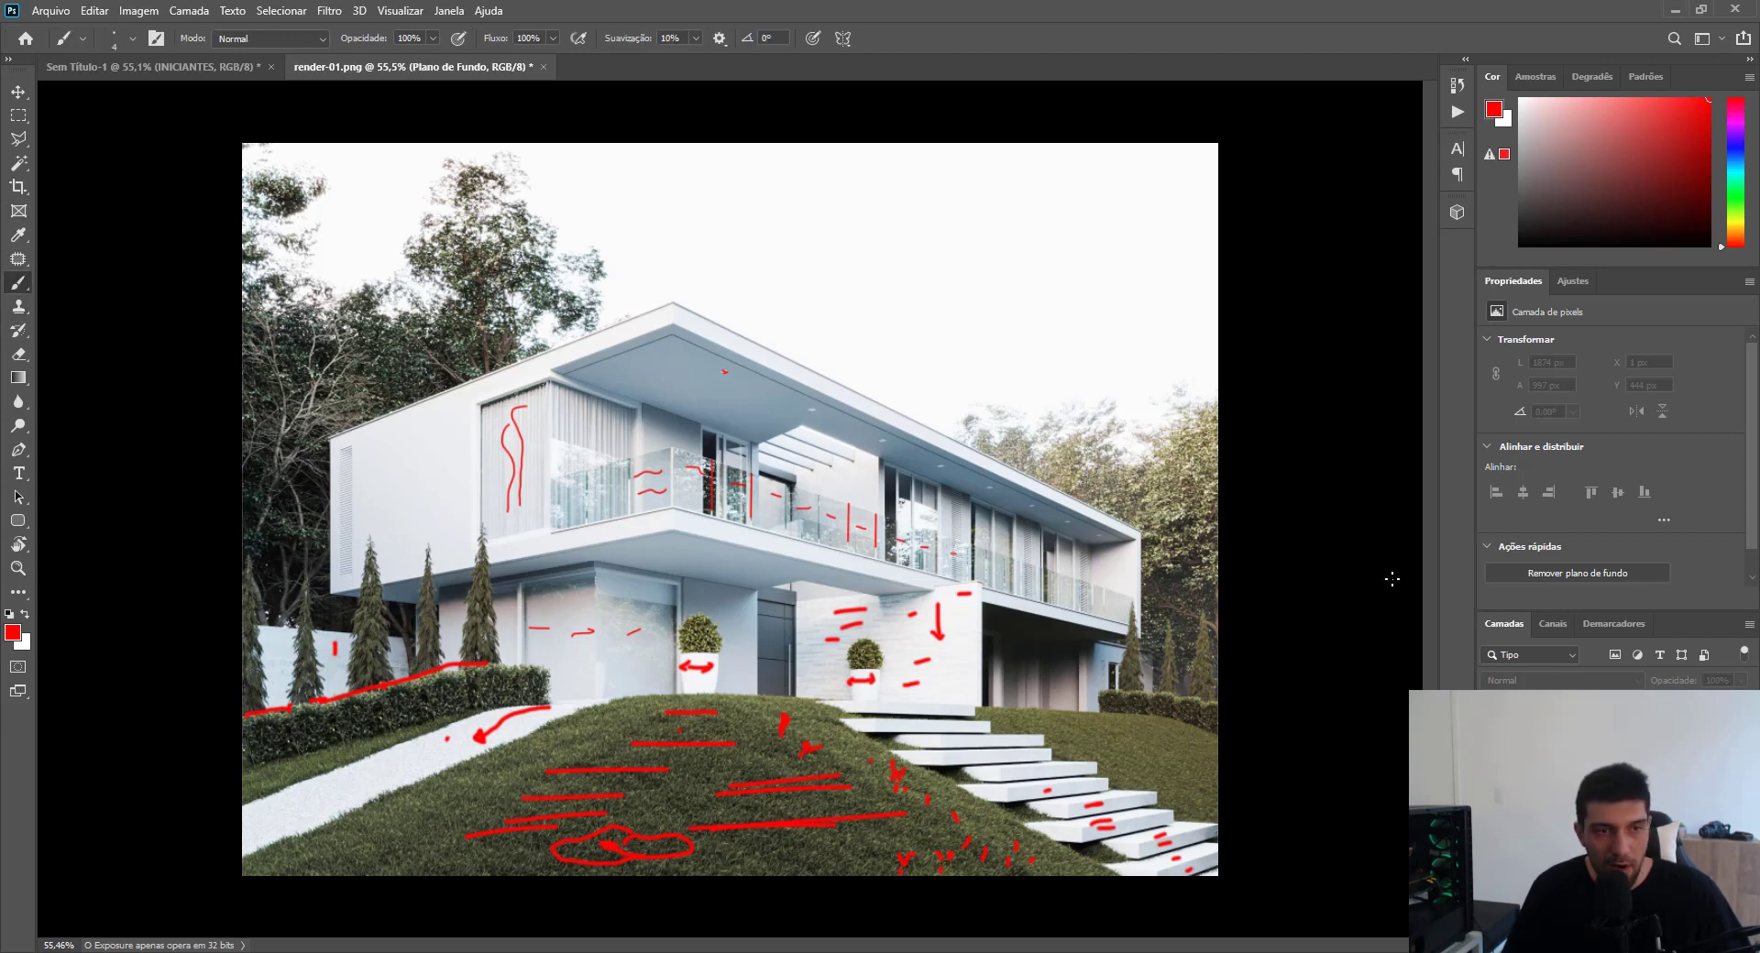
pyautogui.hotkey('ctrl', 'j')
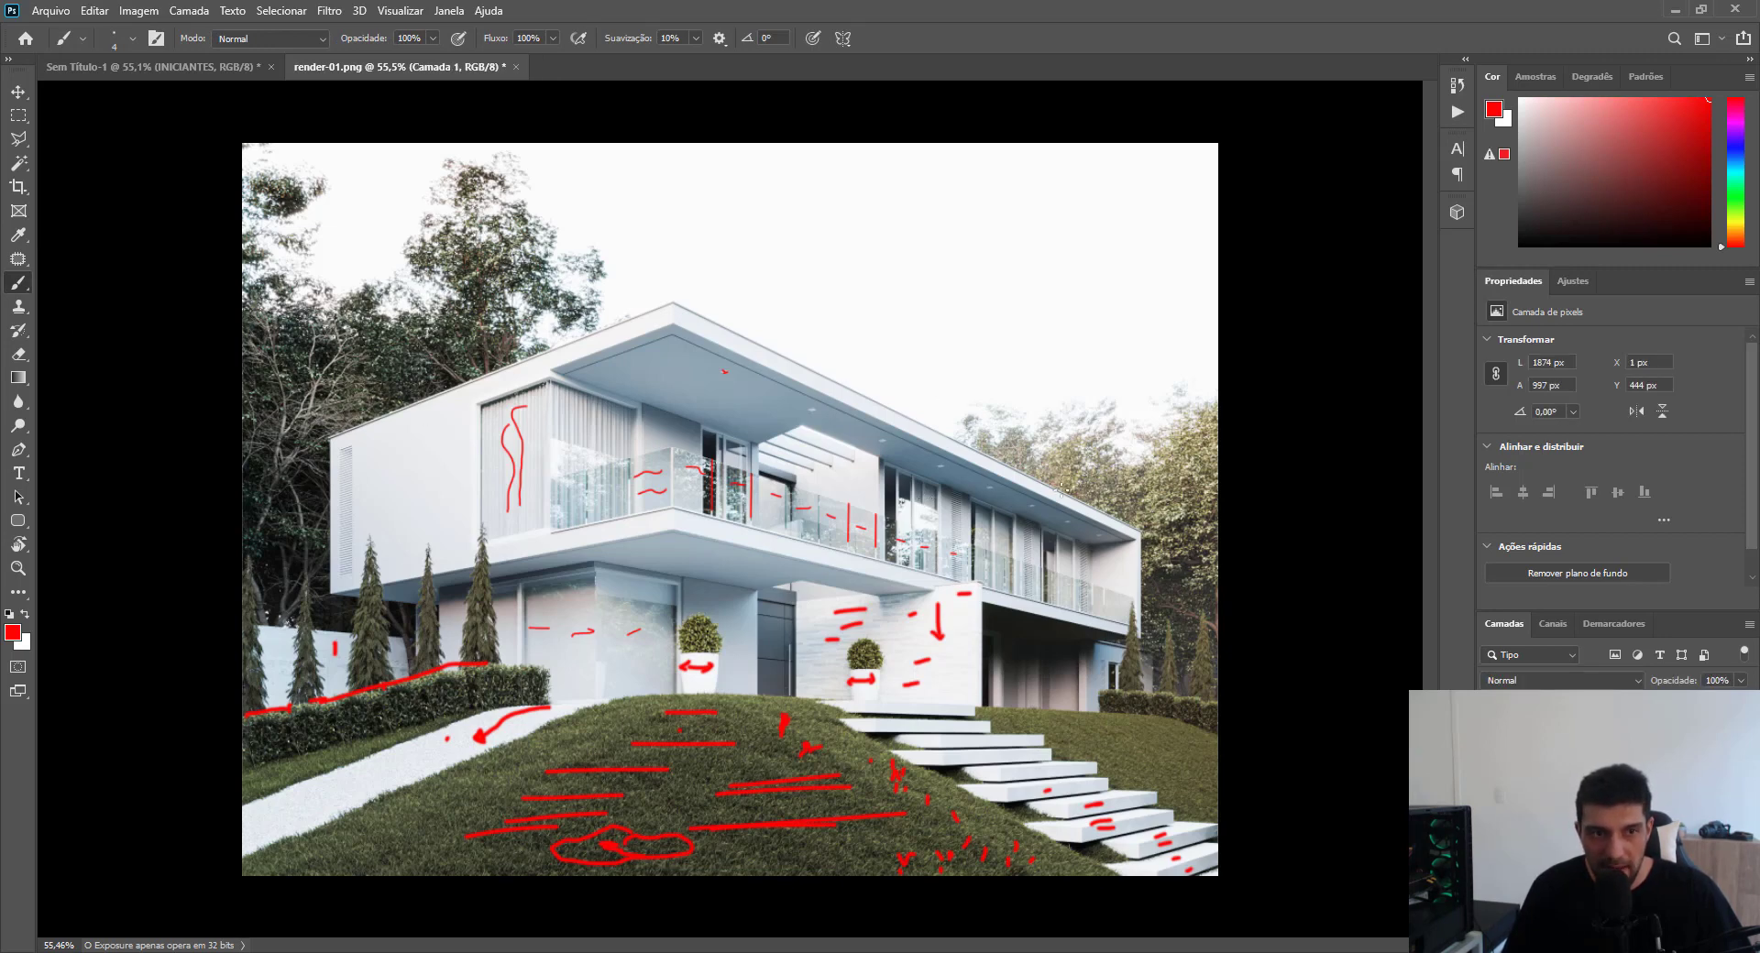
pyautogui.scroll(5, 193, 372)
pyautogui.scroll(5, 181, 365)
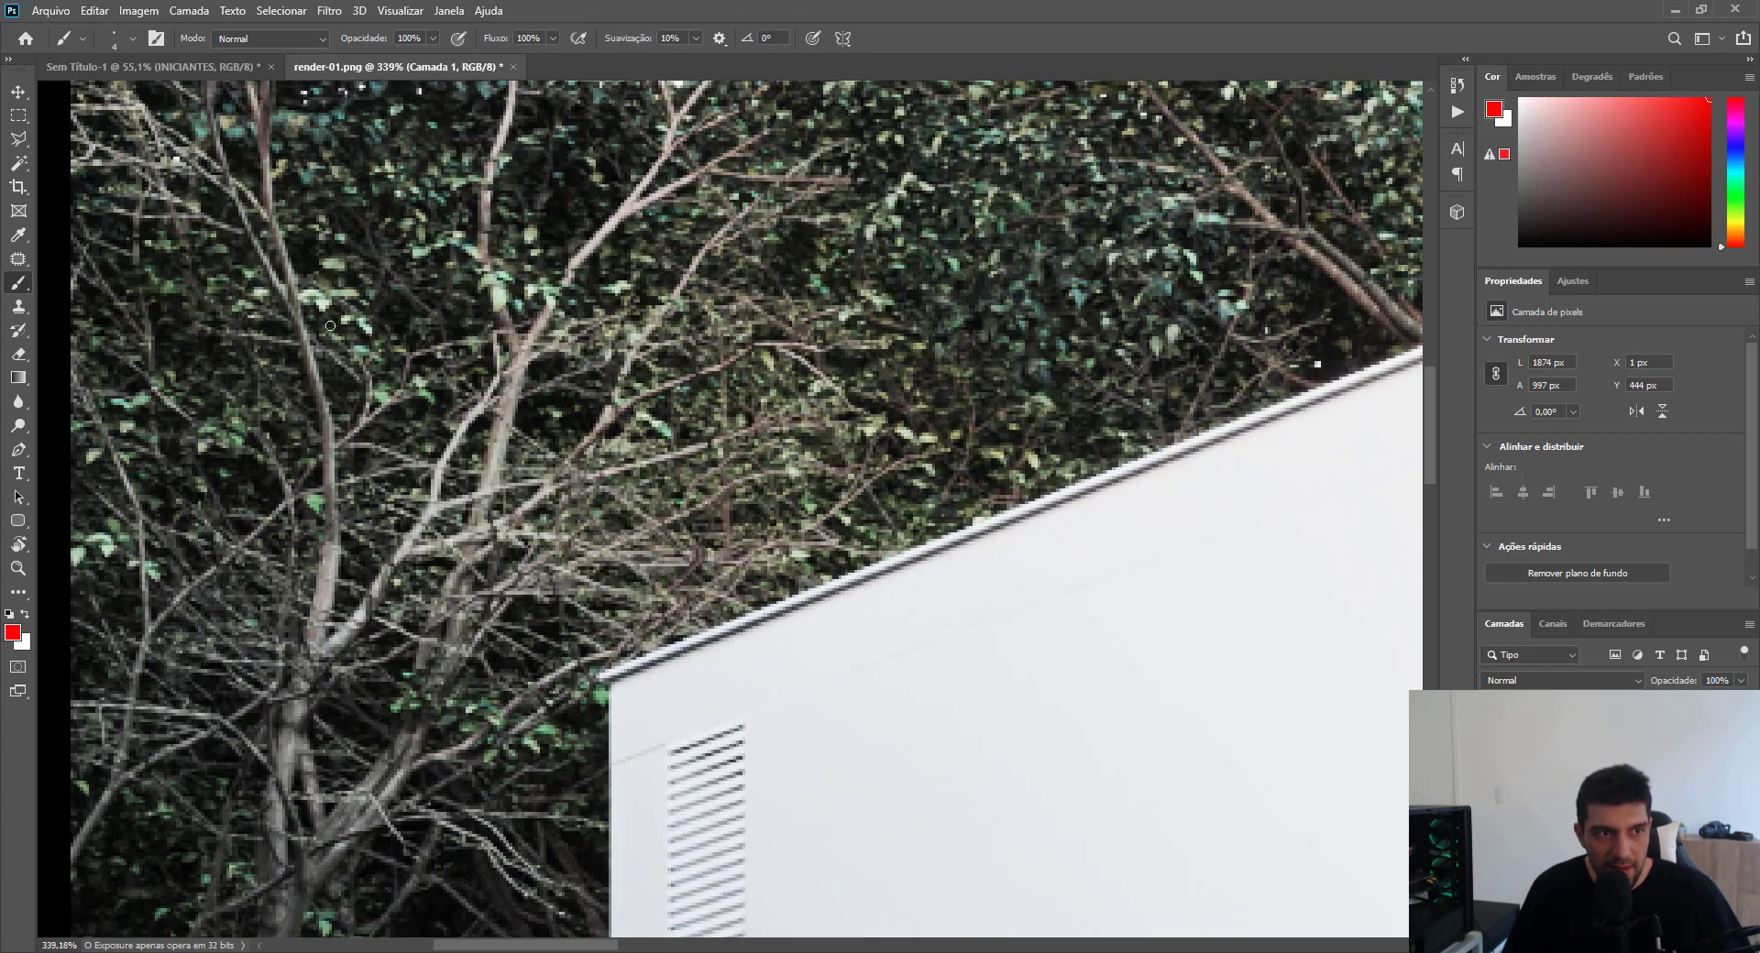
pyautogui.moveTo(327, 292)
pyautogui.mouseDown()
pyautogui.moveTo(317, 307)
pyautogui.moveTo(396, 325)
pyautogui.mouseUp()
pyautogui.scroll(-2, 403, 413)
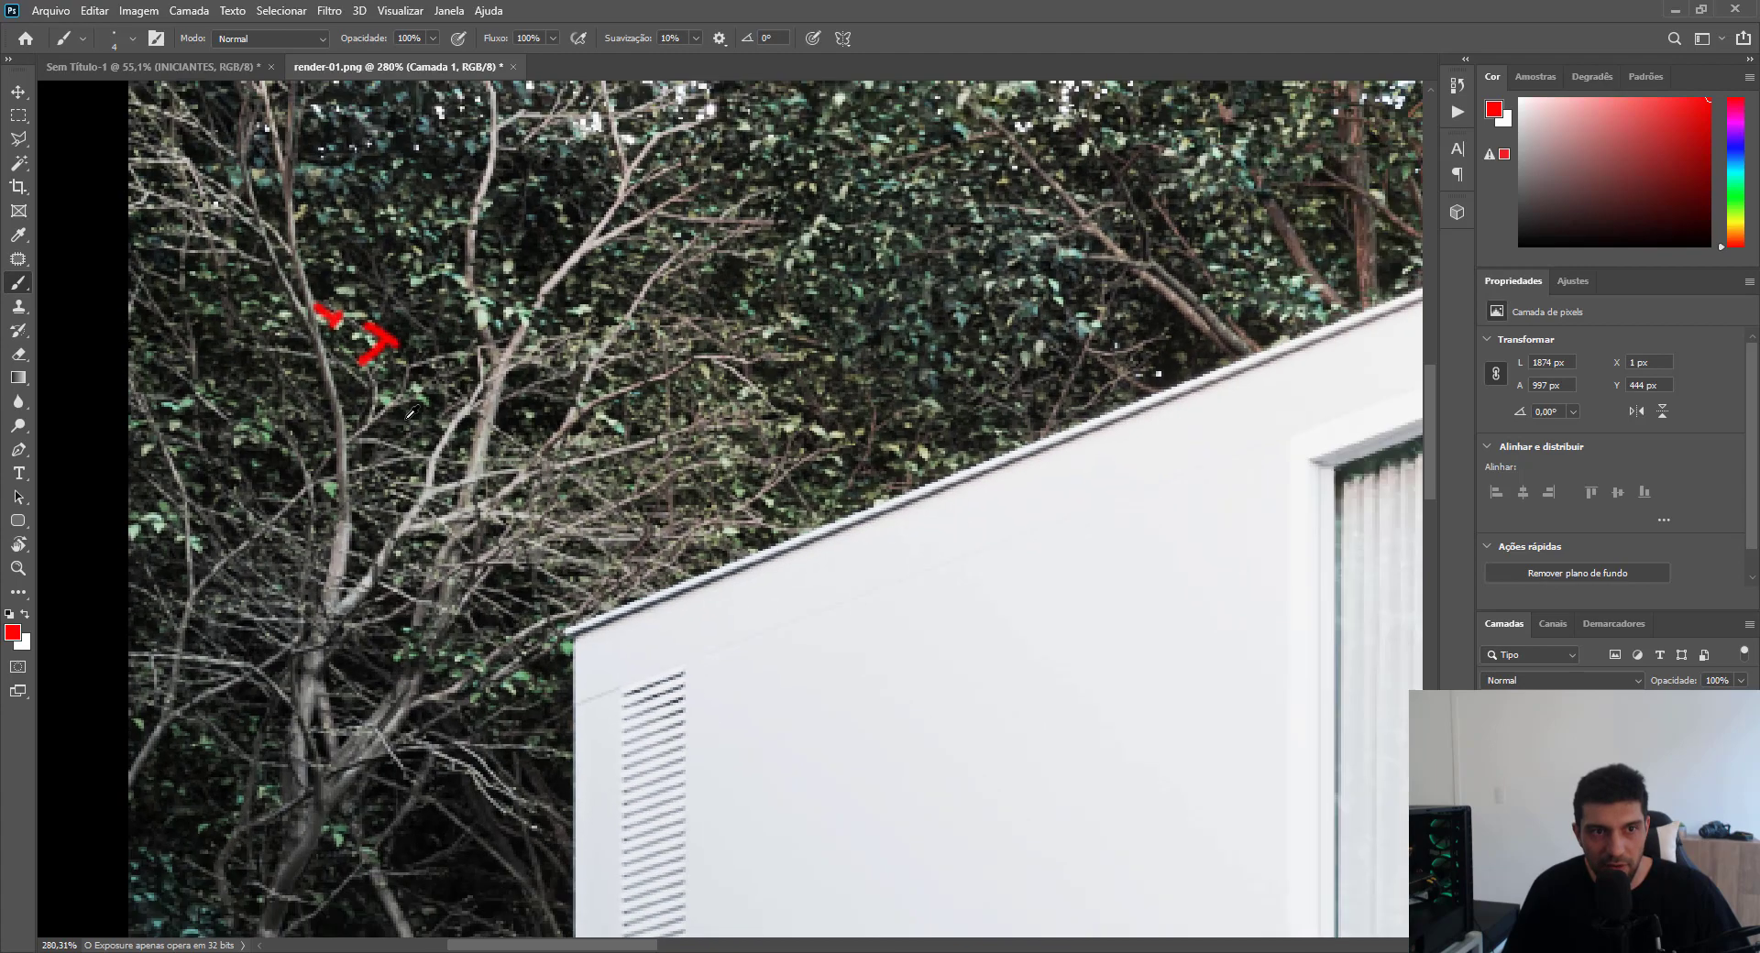
pyautogui.moveTo(788, 295)
pyautogui.mouseDown()
pyautogui.moveTo(825, 265)
pyautogui.moveTo(837, 290)
pyautogui.mouseUp()
pyautogui.scroll(3, 991, 291)
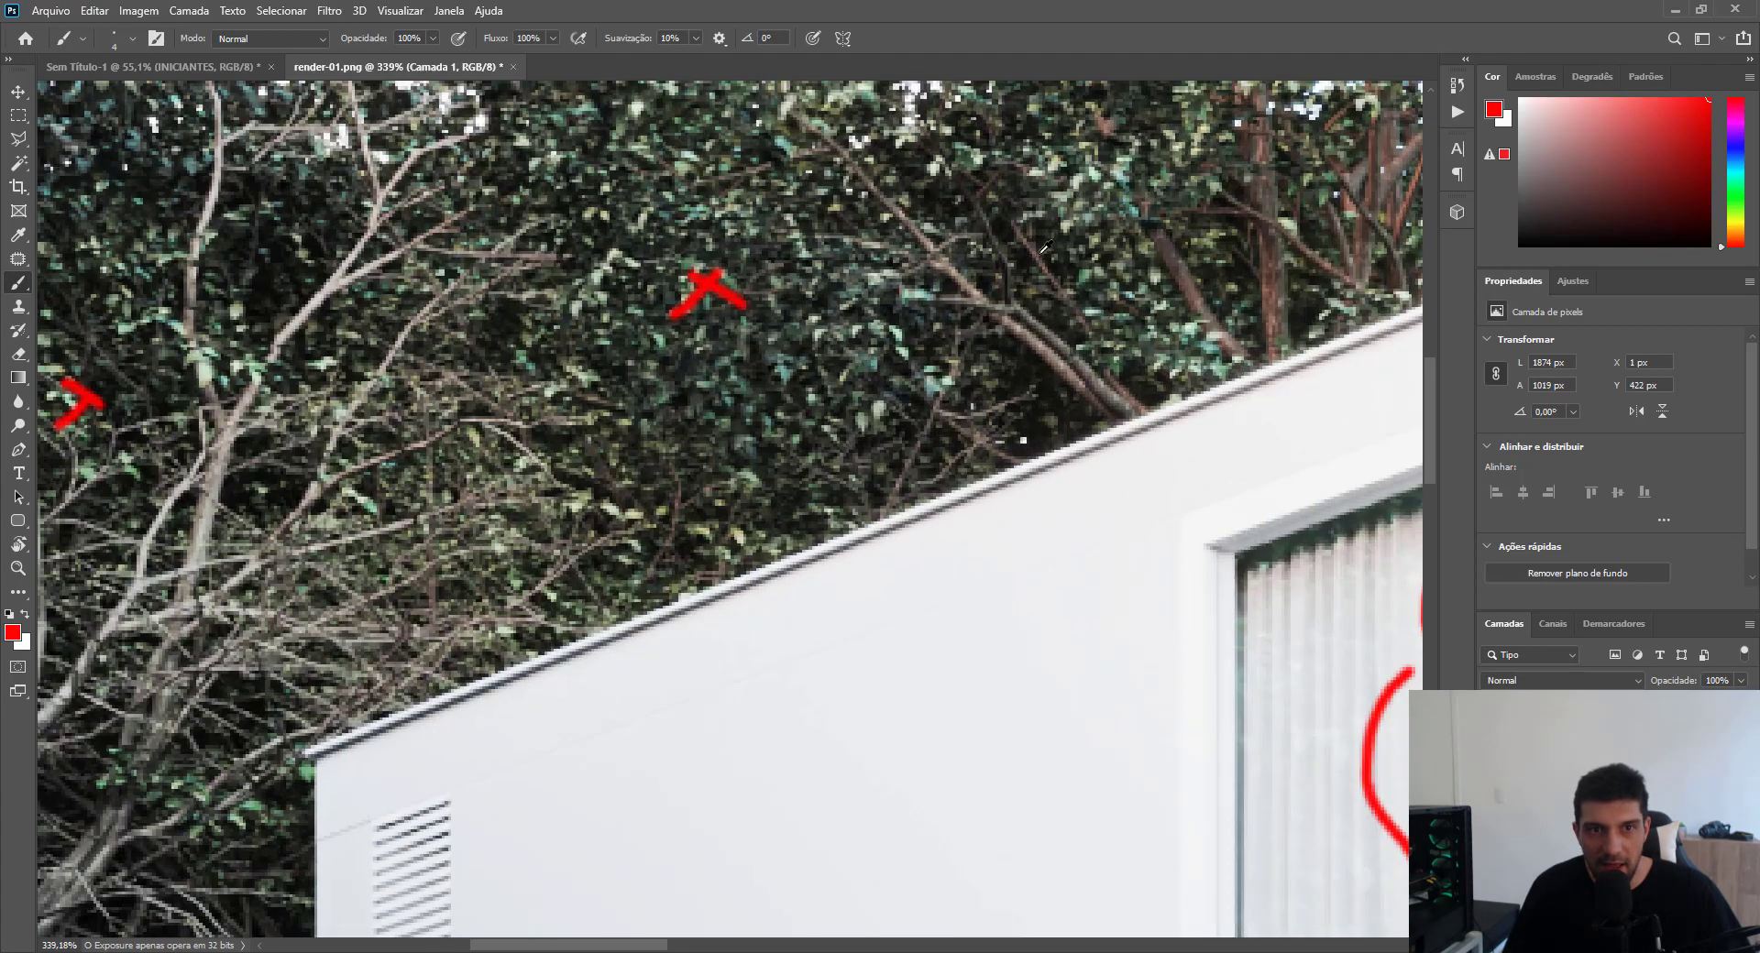
# Examine the background trees above the roofline and how they frame the house in the whole render.
pyautogui.scroll(-2, 964, 396)
pyautogui.scroll(-2, 964, 396)
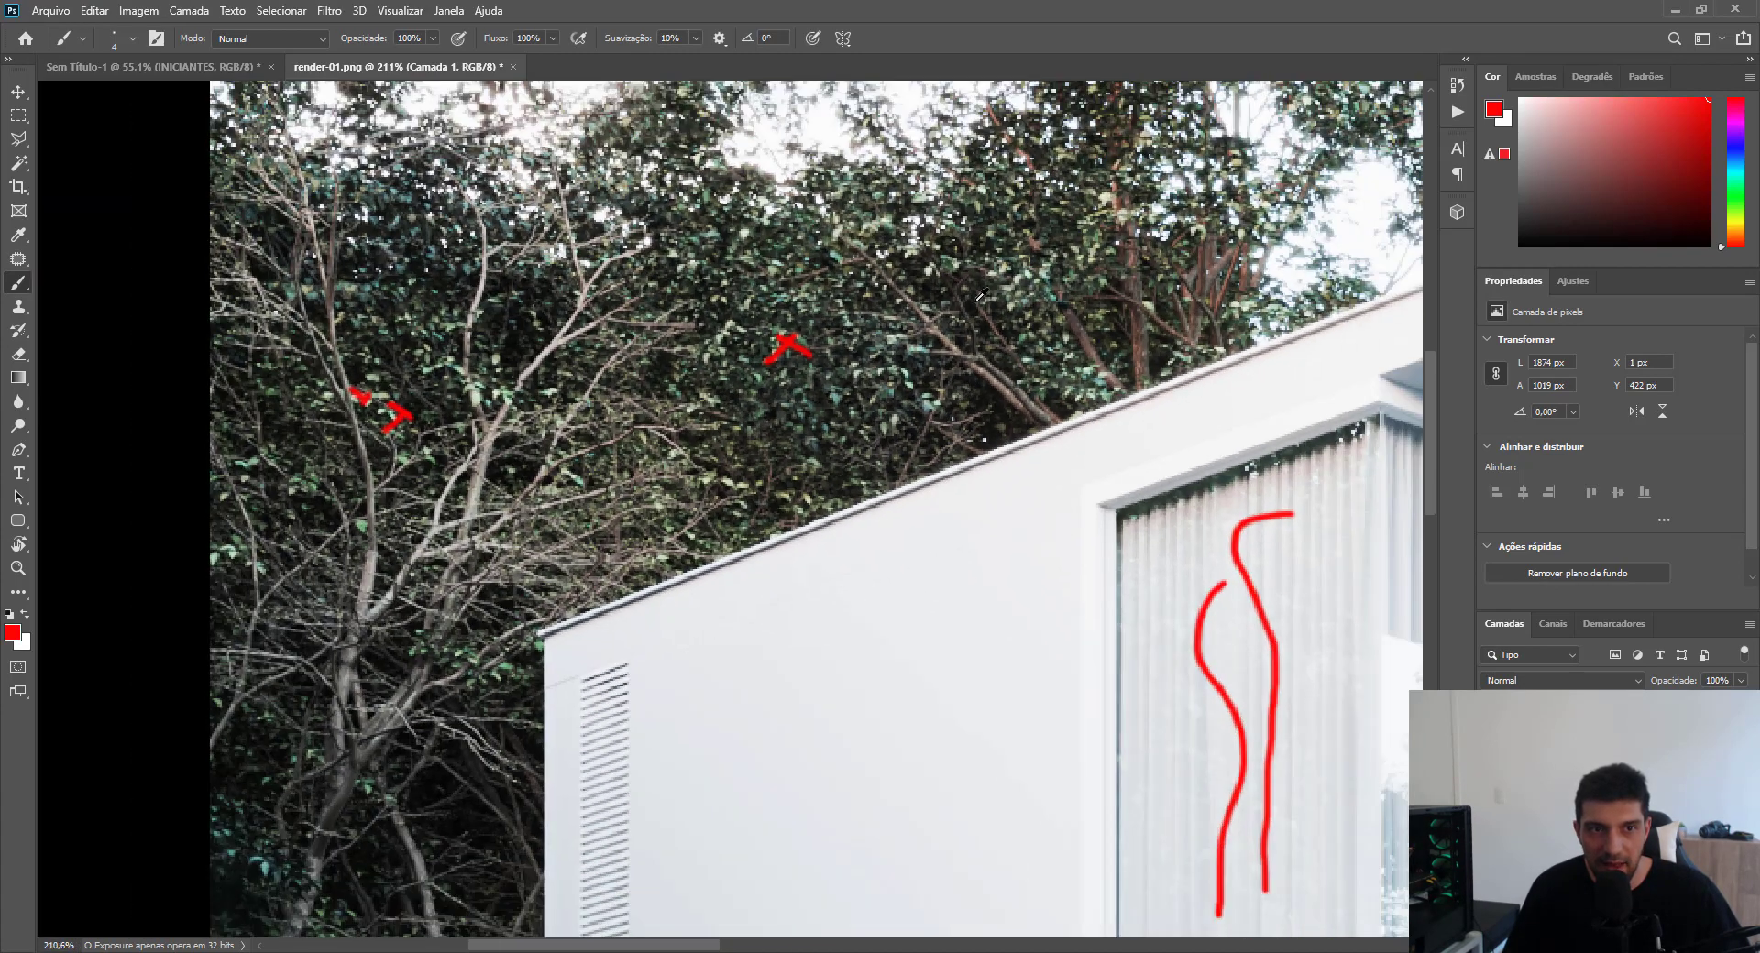
pyautogui.scroll(4, 1008, 367)
pyautogui.scroll(3, 1050, 348)
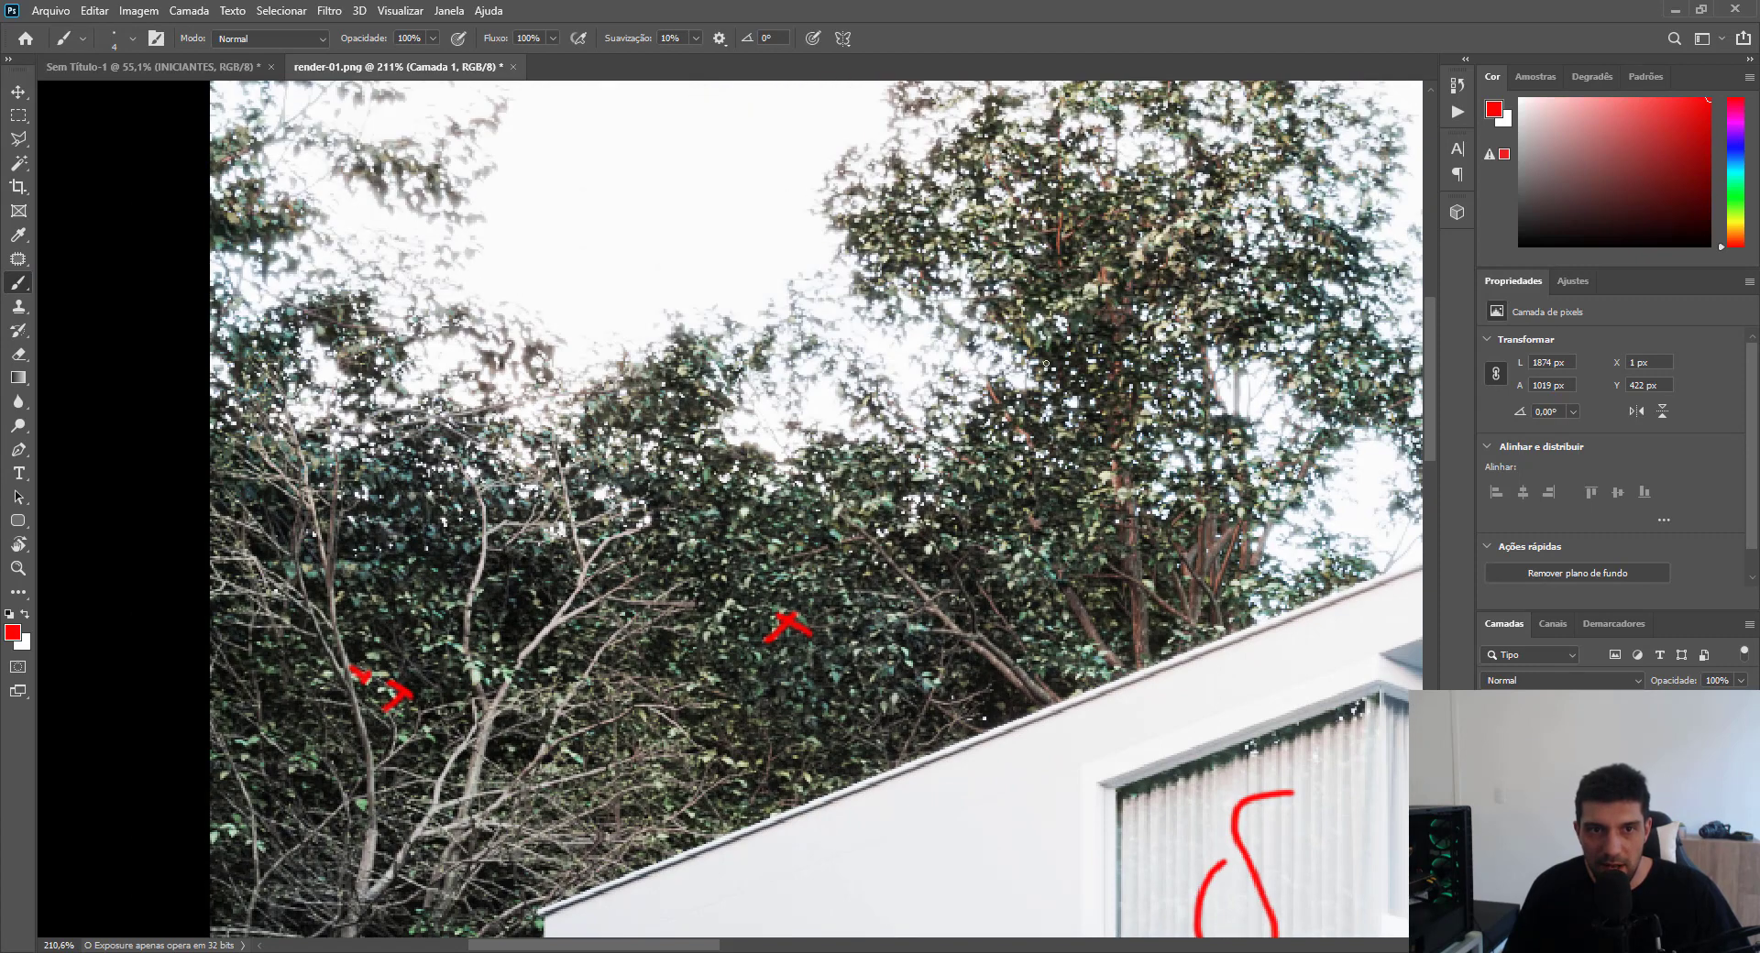
pyautogui.scroll(-4, 902, 407)
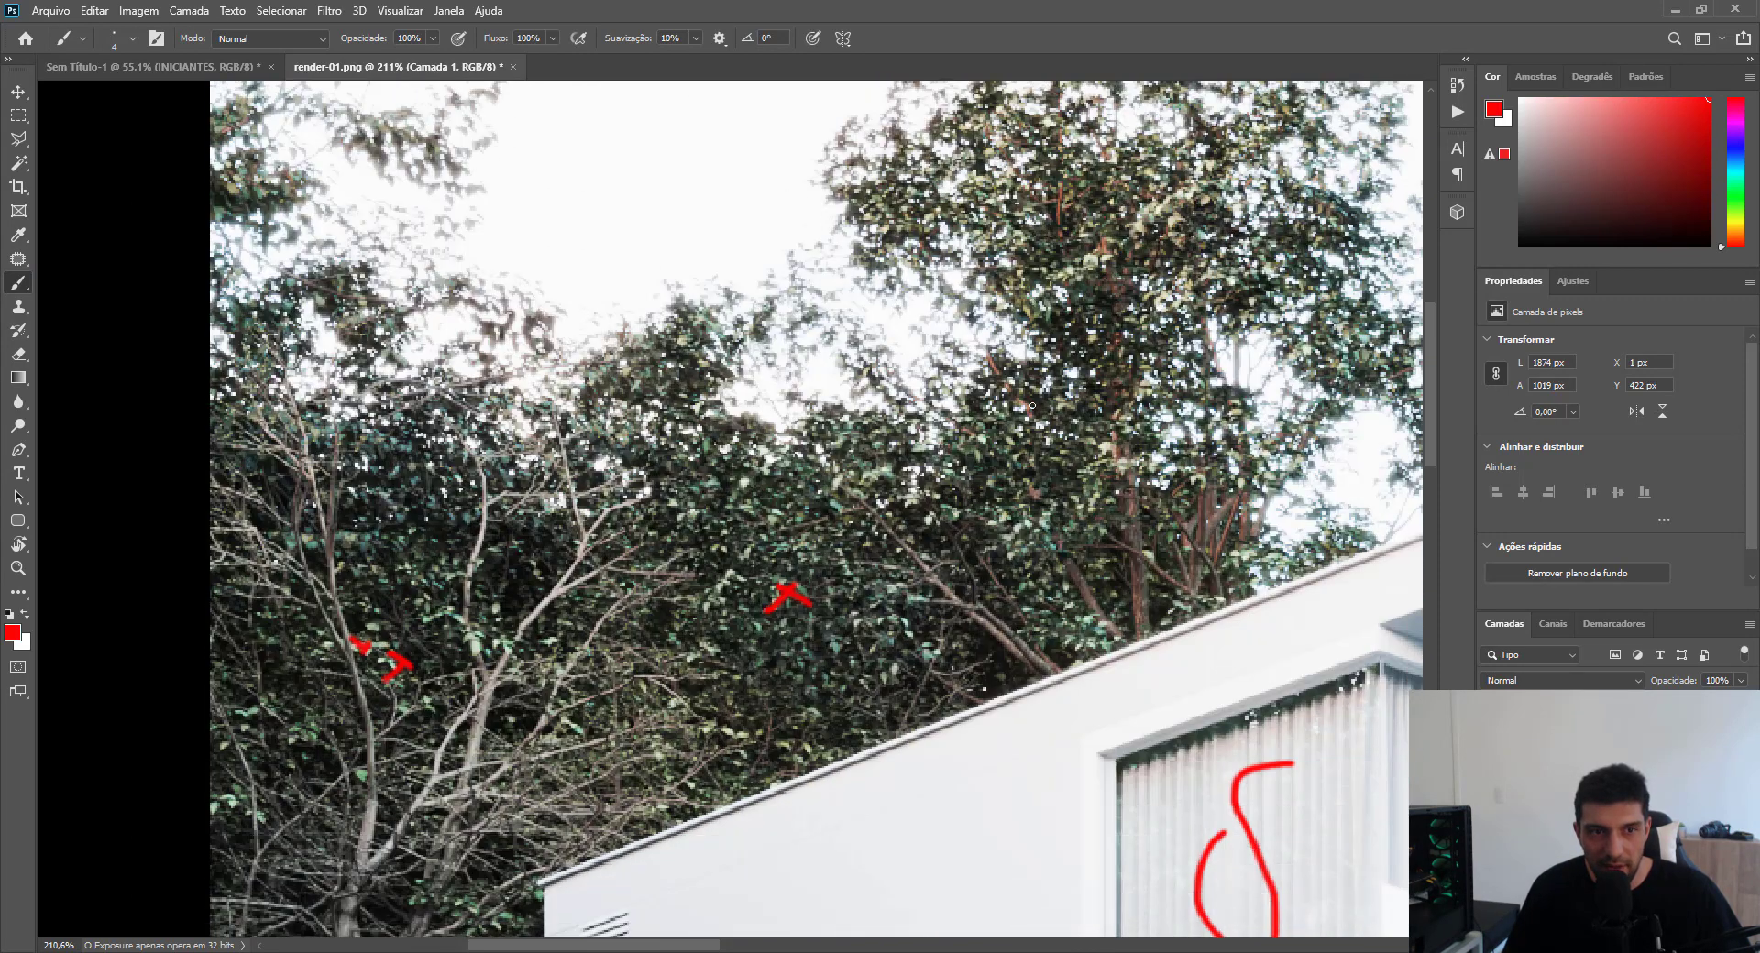
pyautogui.scroll(-2, 995, 407)
pyautogui.scroll(2, 917, 431)
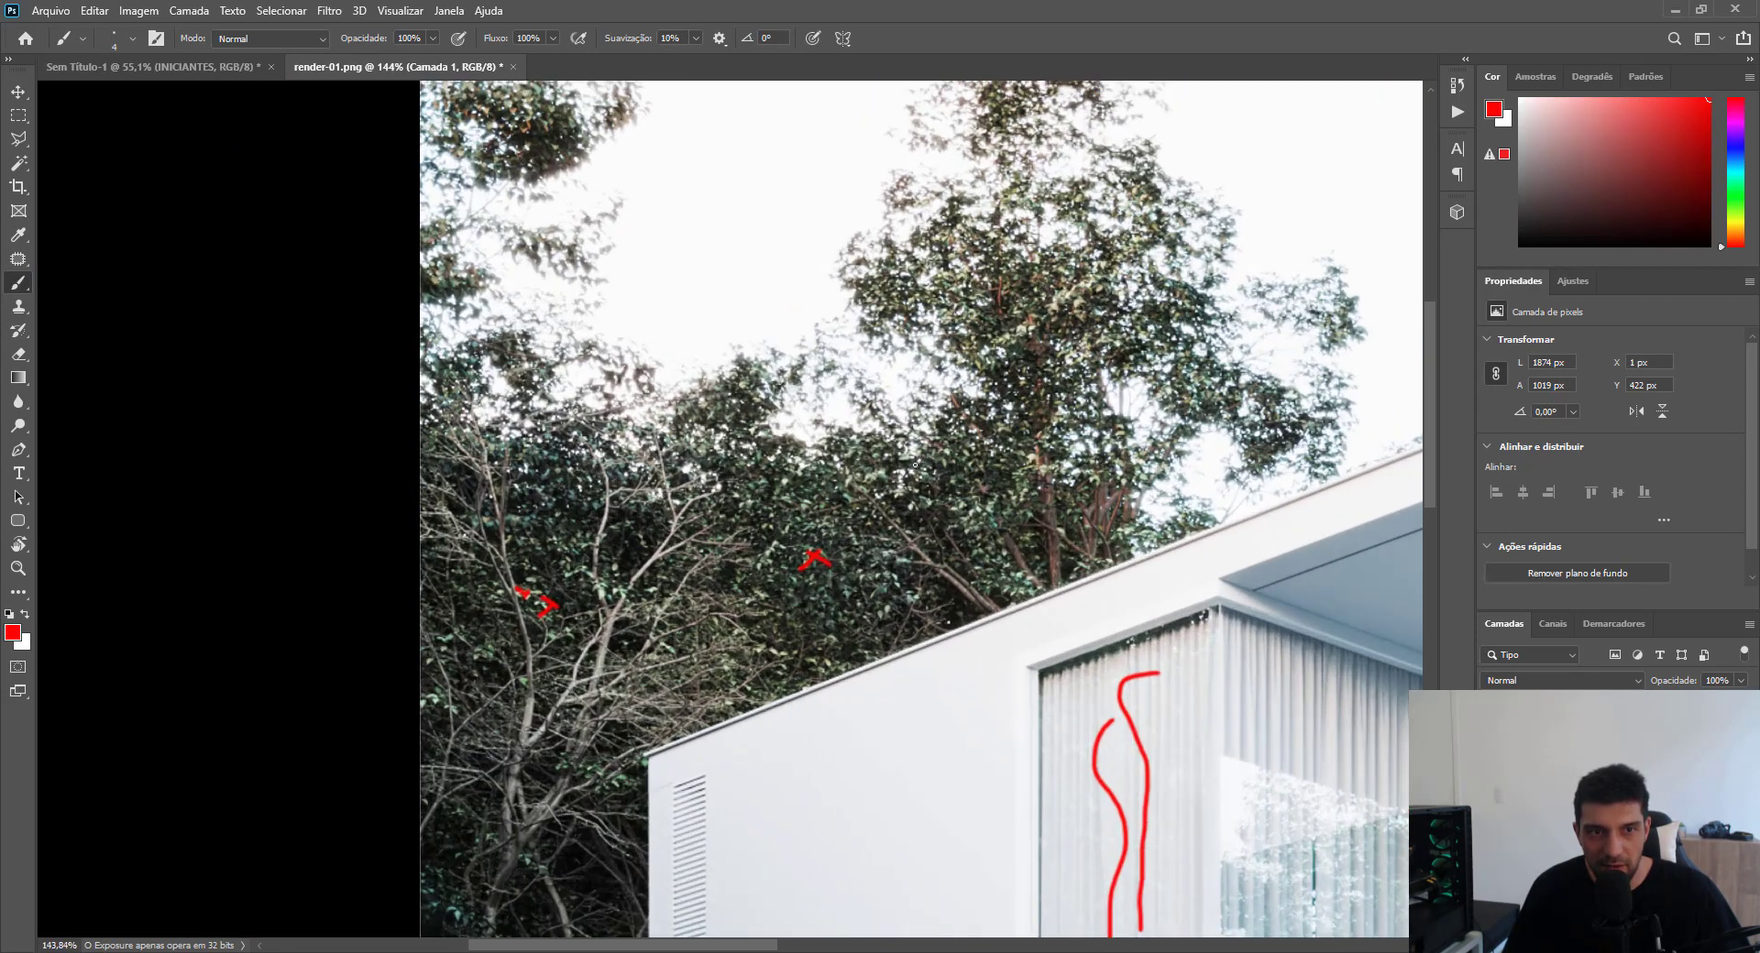
pyautogui.scroll(-4, 873, 450)
pyautogui.scroll(3, 536, 389)
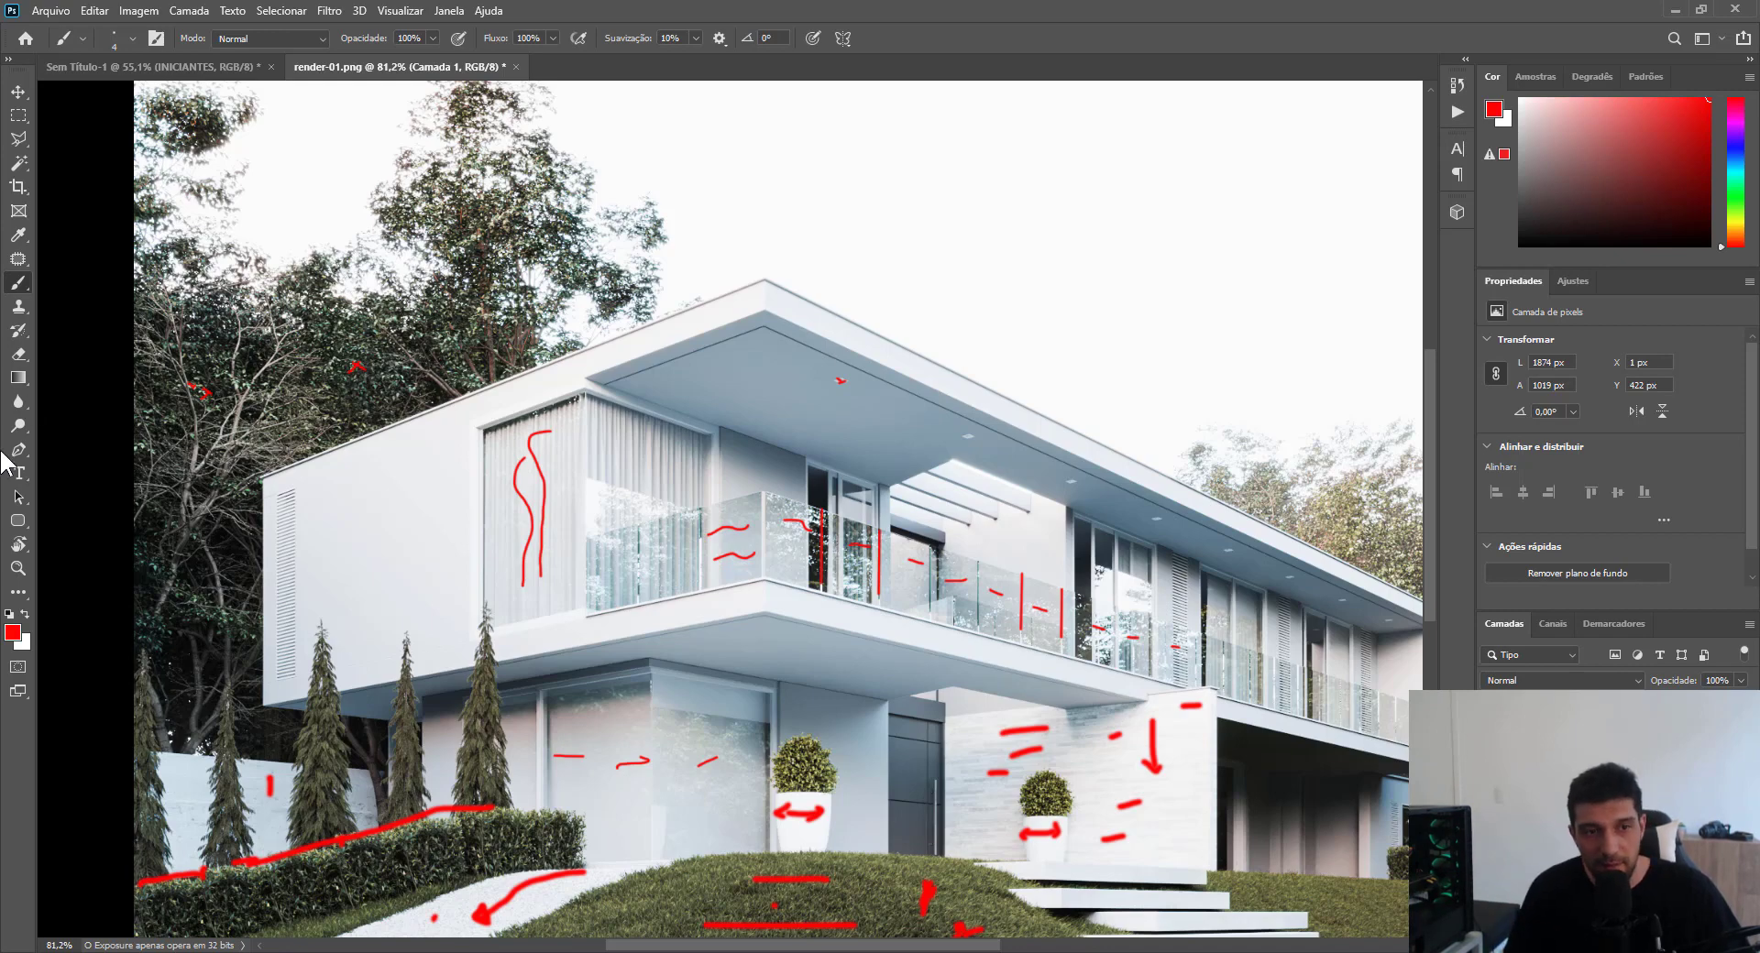
pyautogui.scroll(-4, 548, 390)
pyautogui.scroll(2, 710, 472)
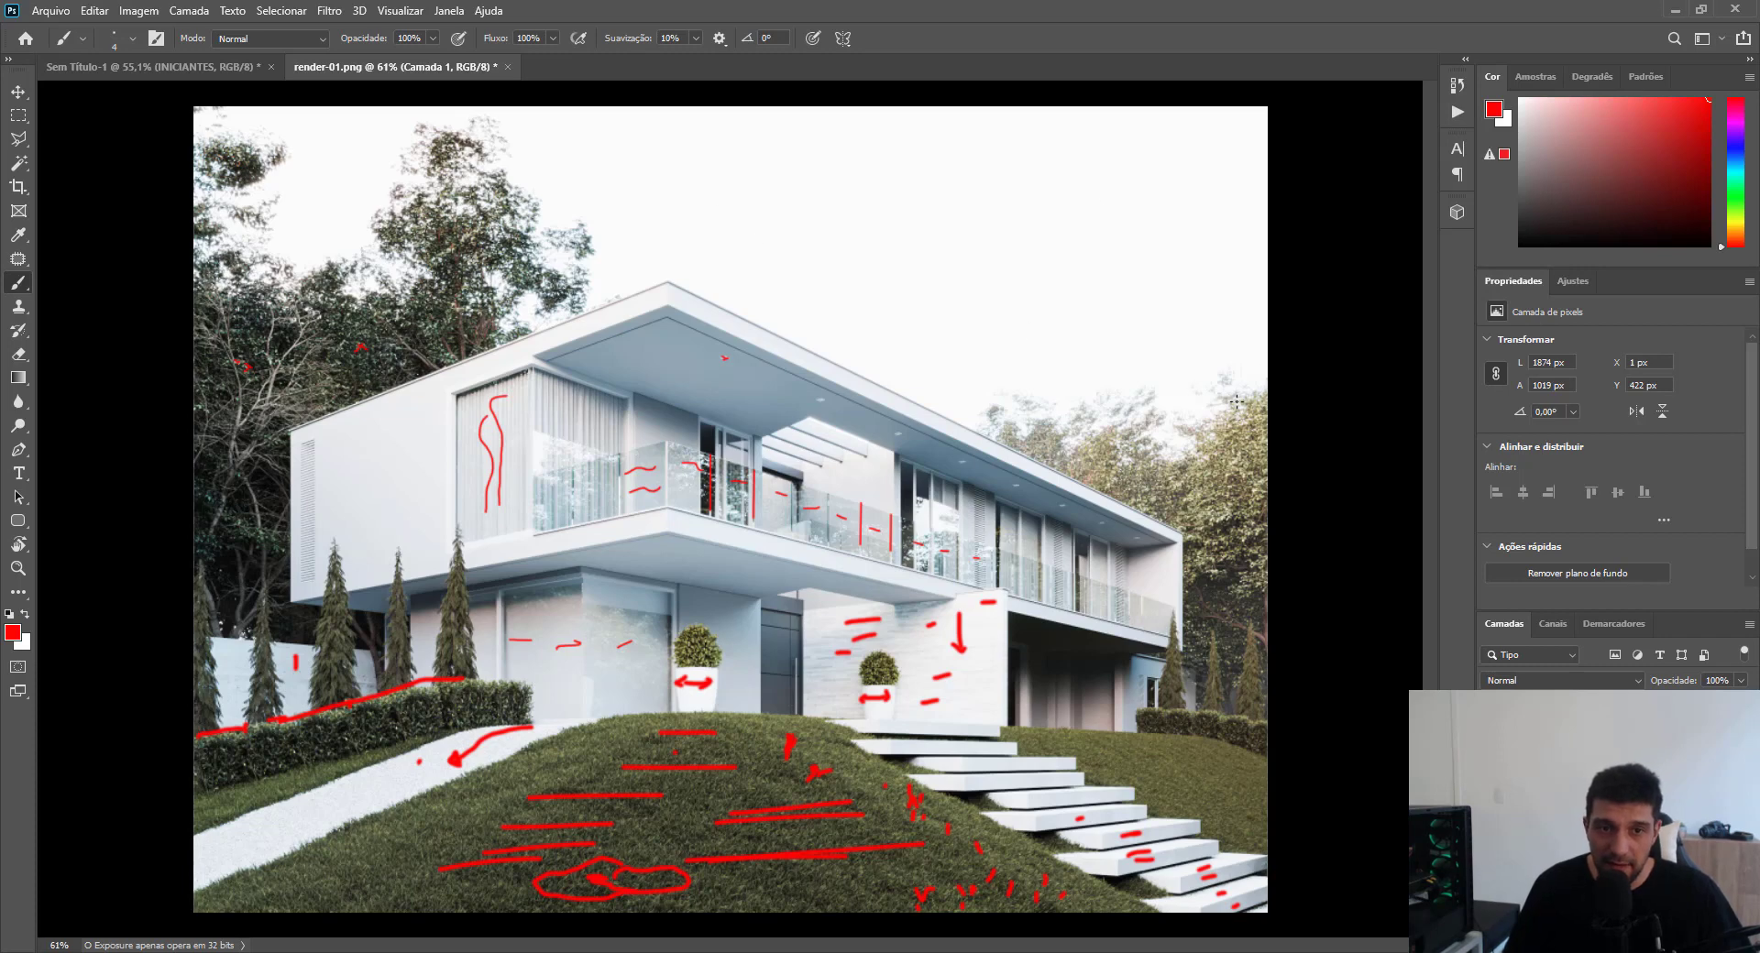
# Paint a wavy red line above the distant treetops and loose sweeping red strokes across the open sky.
pyautogui.moveTo(1269, 374)
pyautogui.mouseDown()
pyautogui.moveTo(1132, 416)
pyautogui.moveTo(1070, 384)
pyautogui.moveTo(1008, 393)
pyautogui.moveTo(954, 376)
pyautogui.mouseUp()
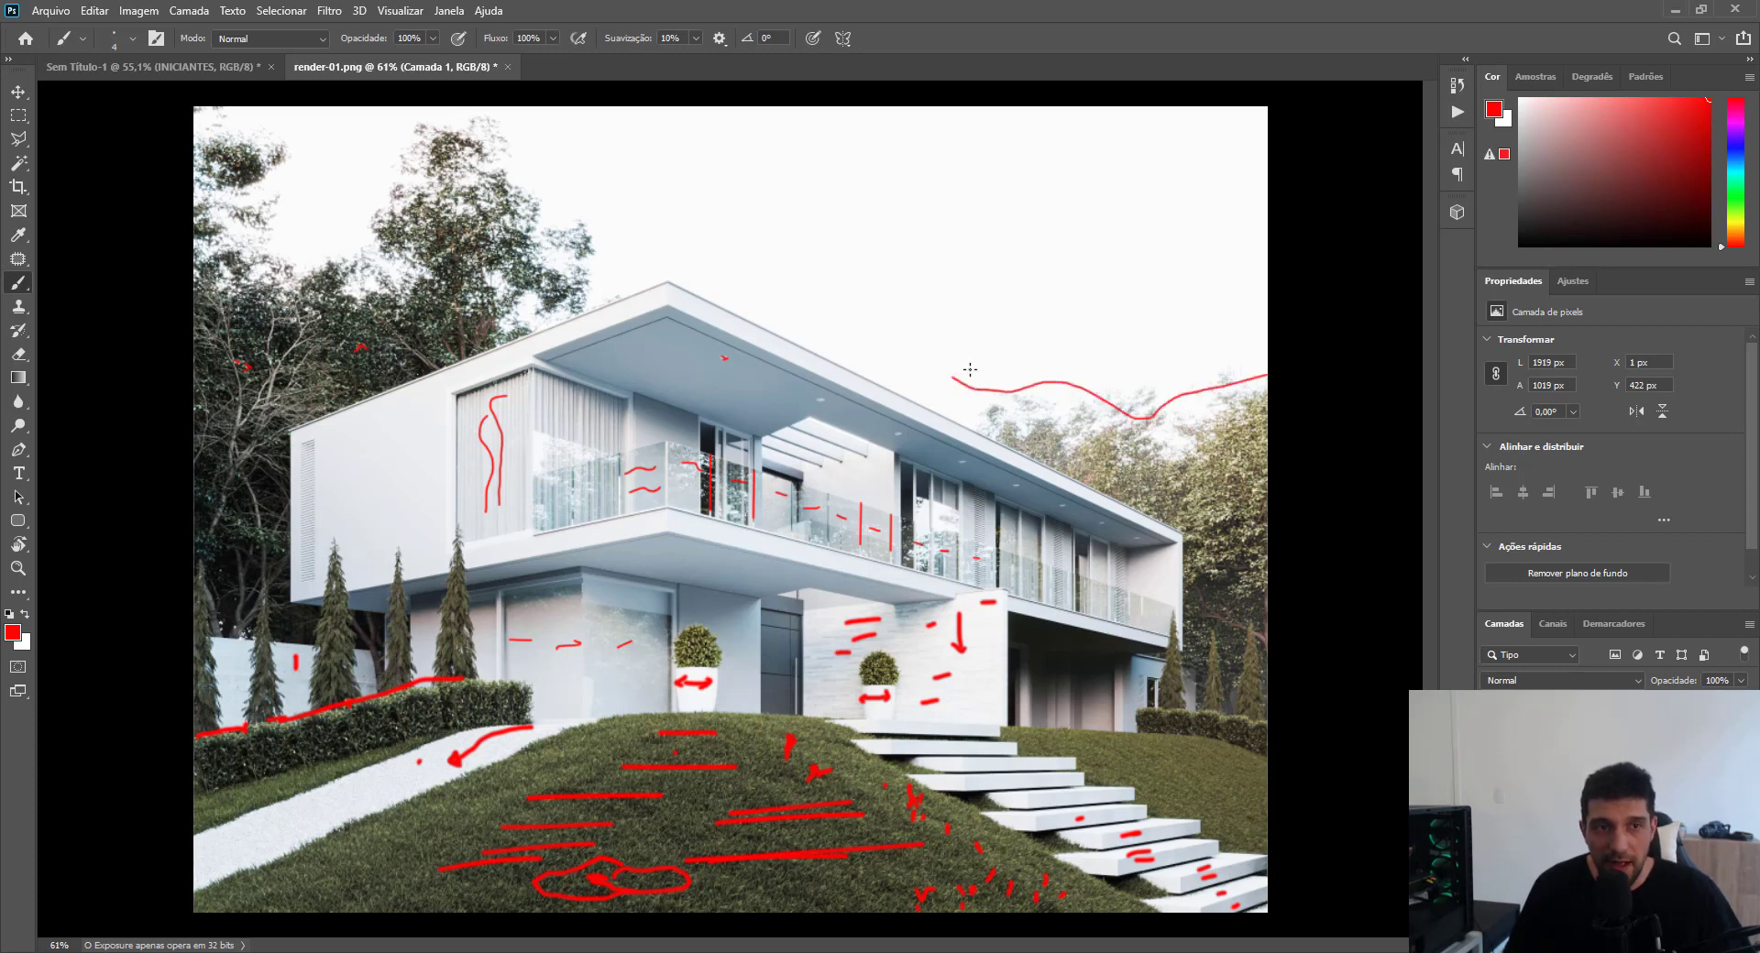
pyautogui.moveTo(591, 195); pyautogui.dragTo(1096, 174)
pyautogui.moveTo(905, 234); pyautogui.dragTo(1051, 201)
pyautogui.moveTo(844, 304); pyautogui.dragTo(1051, 275)
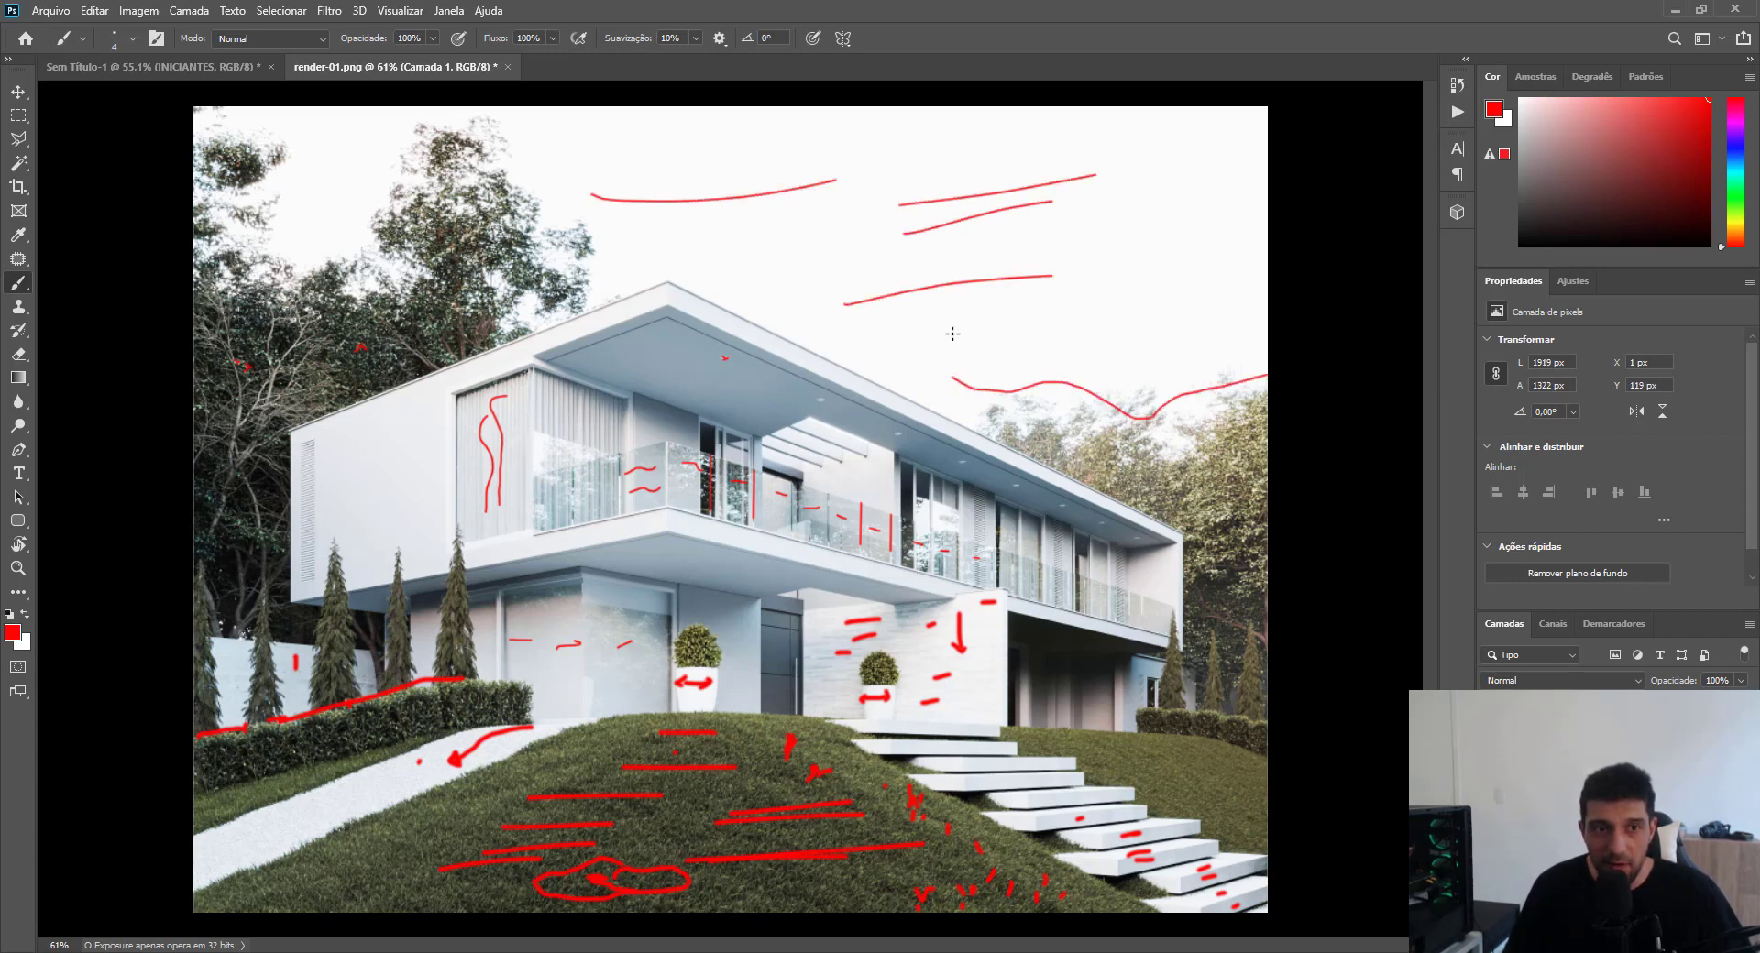
pyautogui.moveTo(962, 334); pyautogui.dragTo(1160, 248)
pyautogui.moveTo(1049, 209); pyautogui.dragTo(1105, 187)
pyautogui.moveTo(1132, 199); pyautogui.dragTo(1268, 165)
pyautogui.moveTo(837, 168)
pyautogui.mouseDown()
pyautogui.moveTo(763, 136)
pyautogui.moveTo(575, 164)
pyautogui.mouseUp()
pyautogui.moveTo(667, 243); pyautogui.dragTo(1100, 247)
pyautogui.moveTo(316, 173); pyautogui.dragTo(363, 140)
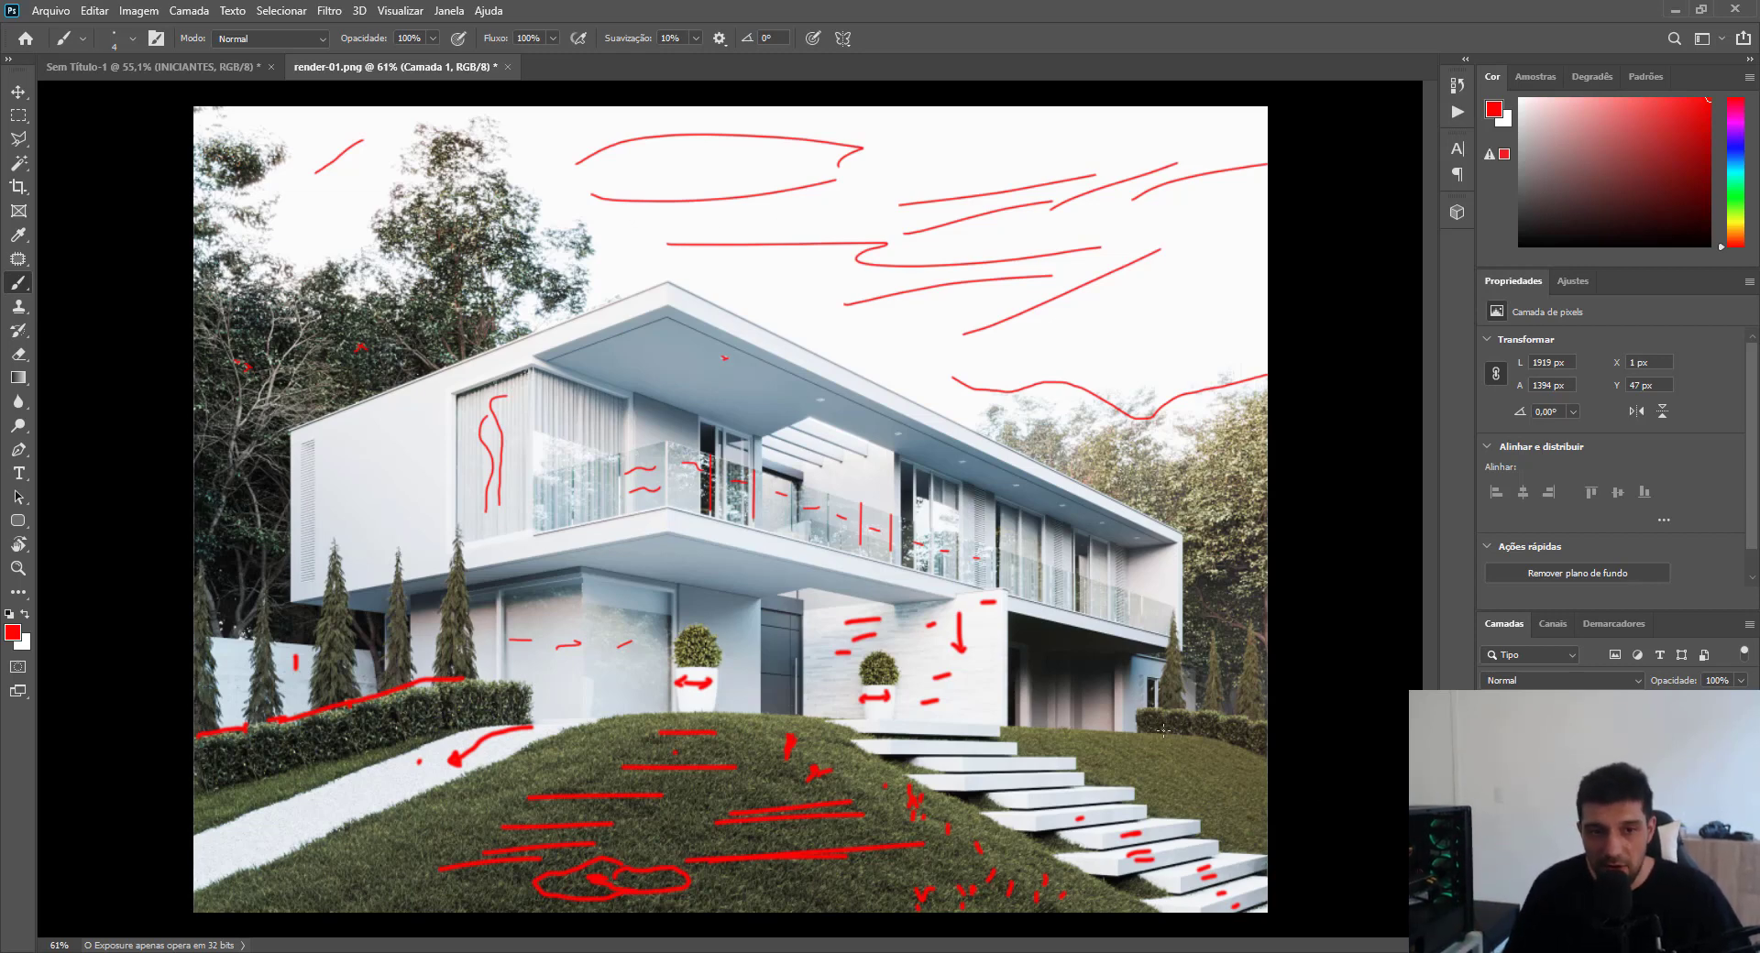
# Paint a few small red marks on the lawn between the stairs and the far hedge.
pyautogui.moveTo(1160, 734)
pyautogui.mouseDown()
pyautogui.moveTo(1135, 748)
pyautogui.moveTo(1206, 785)
pyautogui.moveTo(1254, 776)
pyautogui.mouseUp()
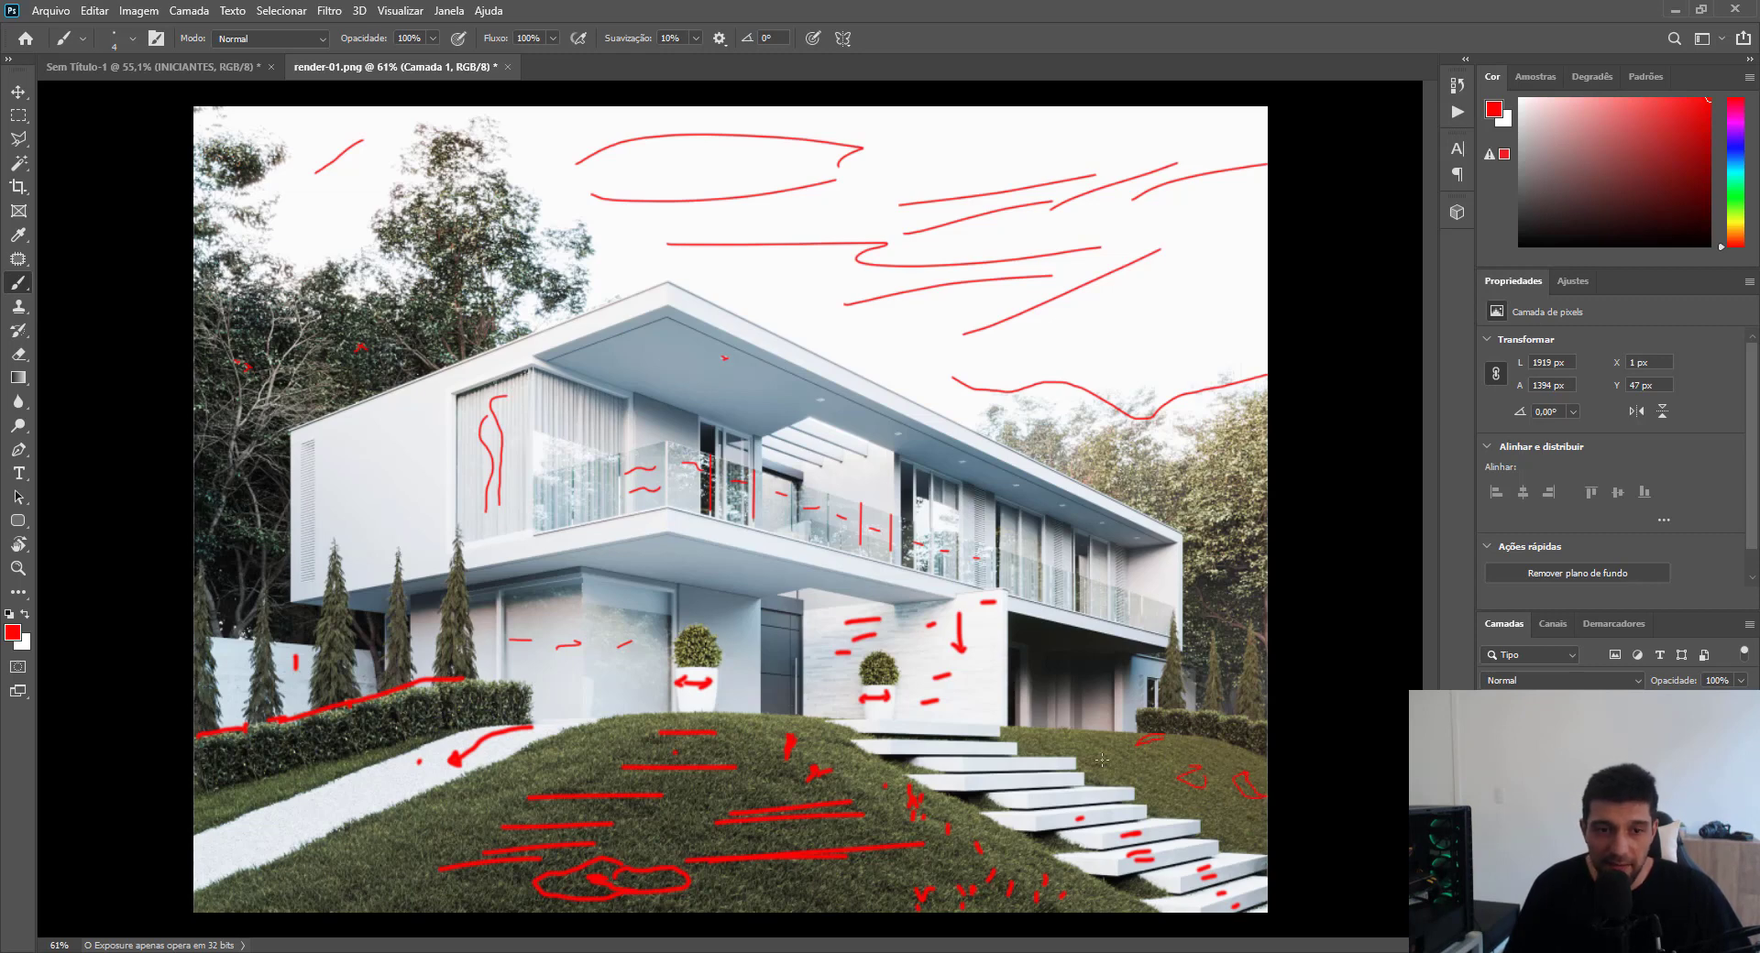
pyautogui.moveTo(1122, 759); pyautogui.dragTo(1111, 768)
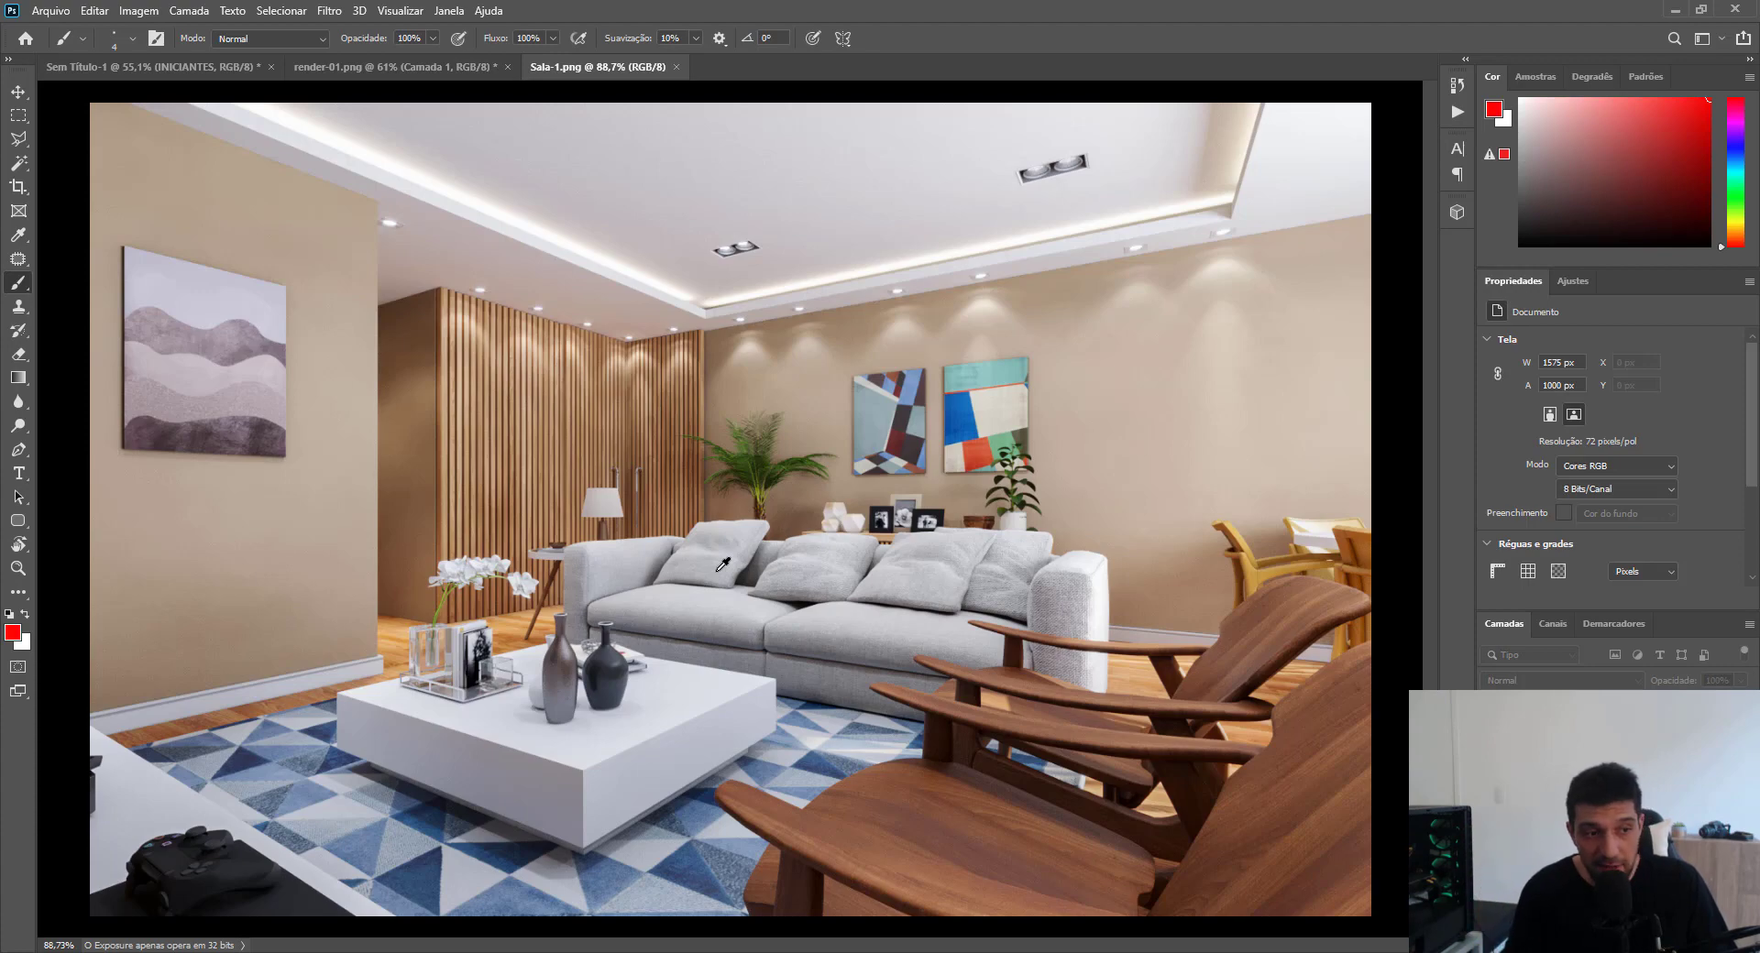
# Paint red marks on the game controller in Sala-1.png and red lines along the edges of the dark surface beneath it.
pyautogui.scroll(5, 174, 871)
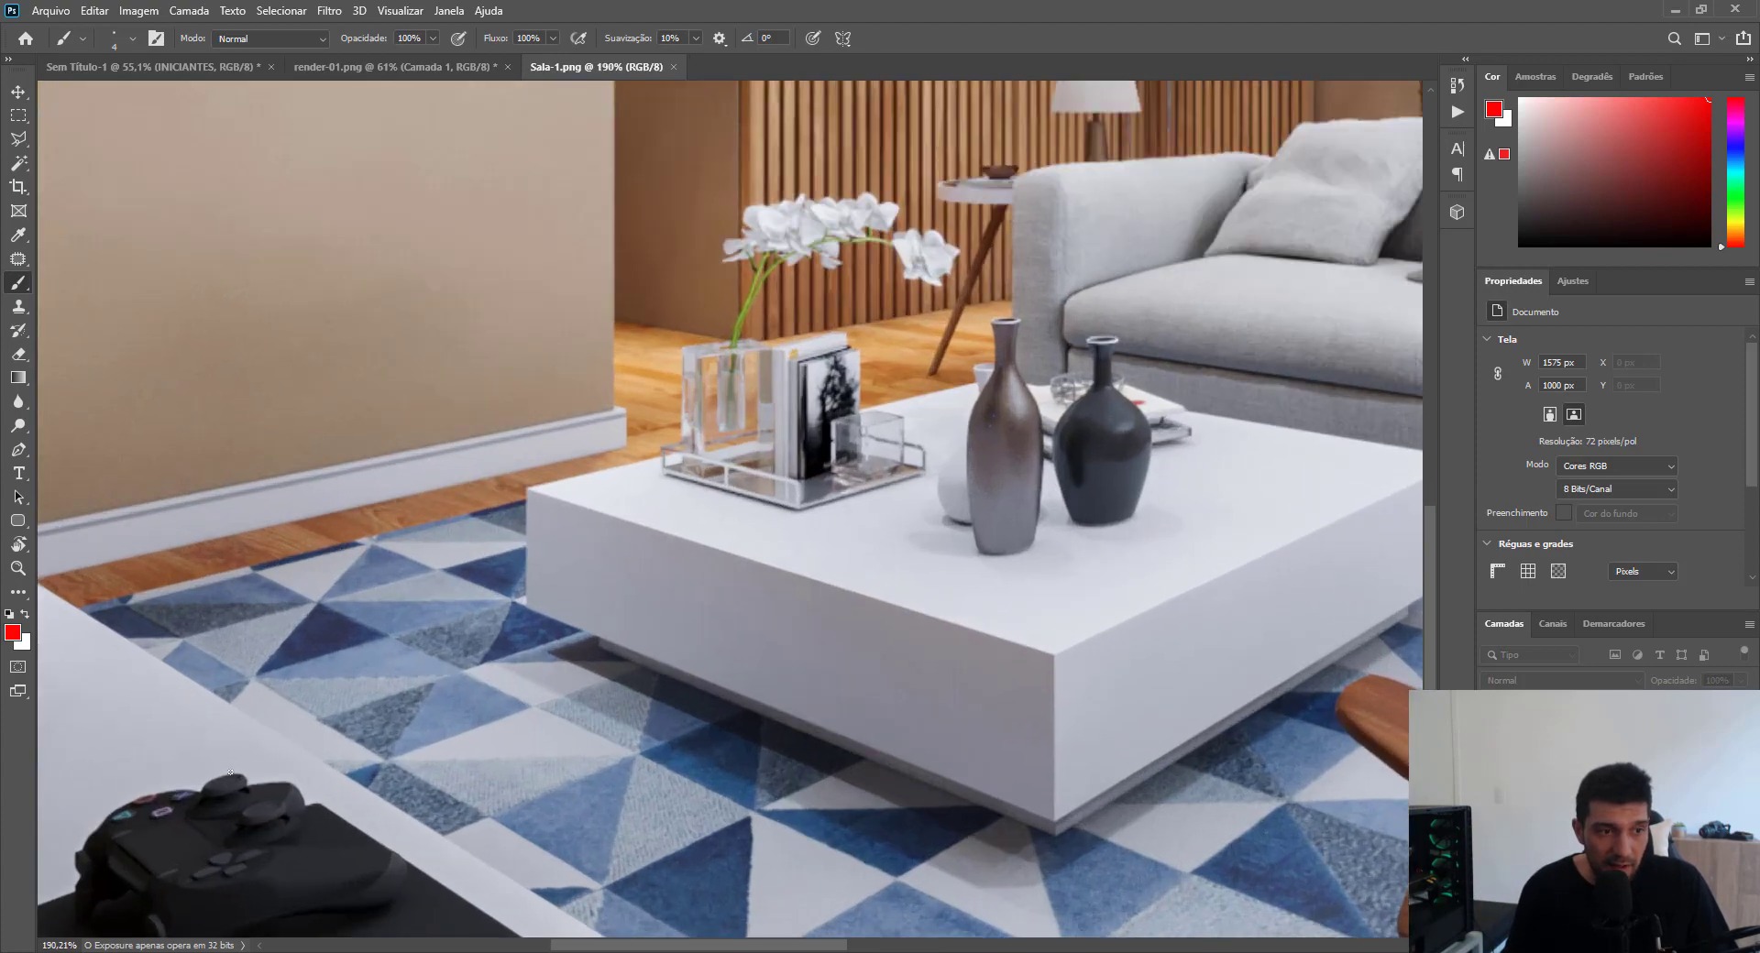
pyautogui.scroll(-2, 229, 773)
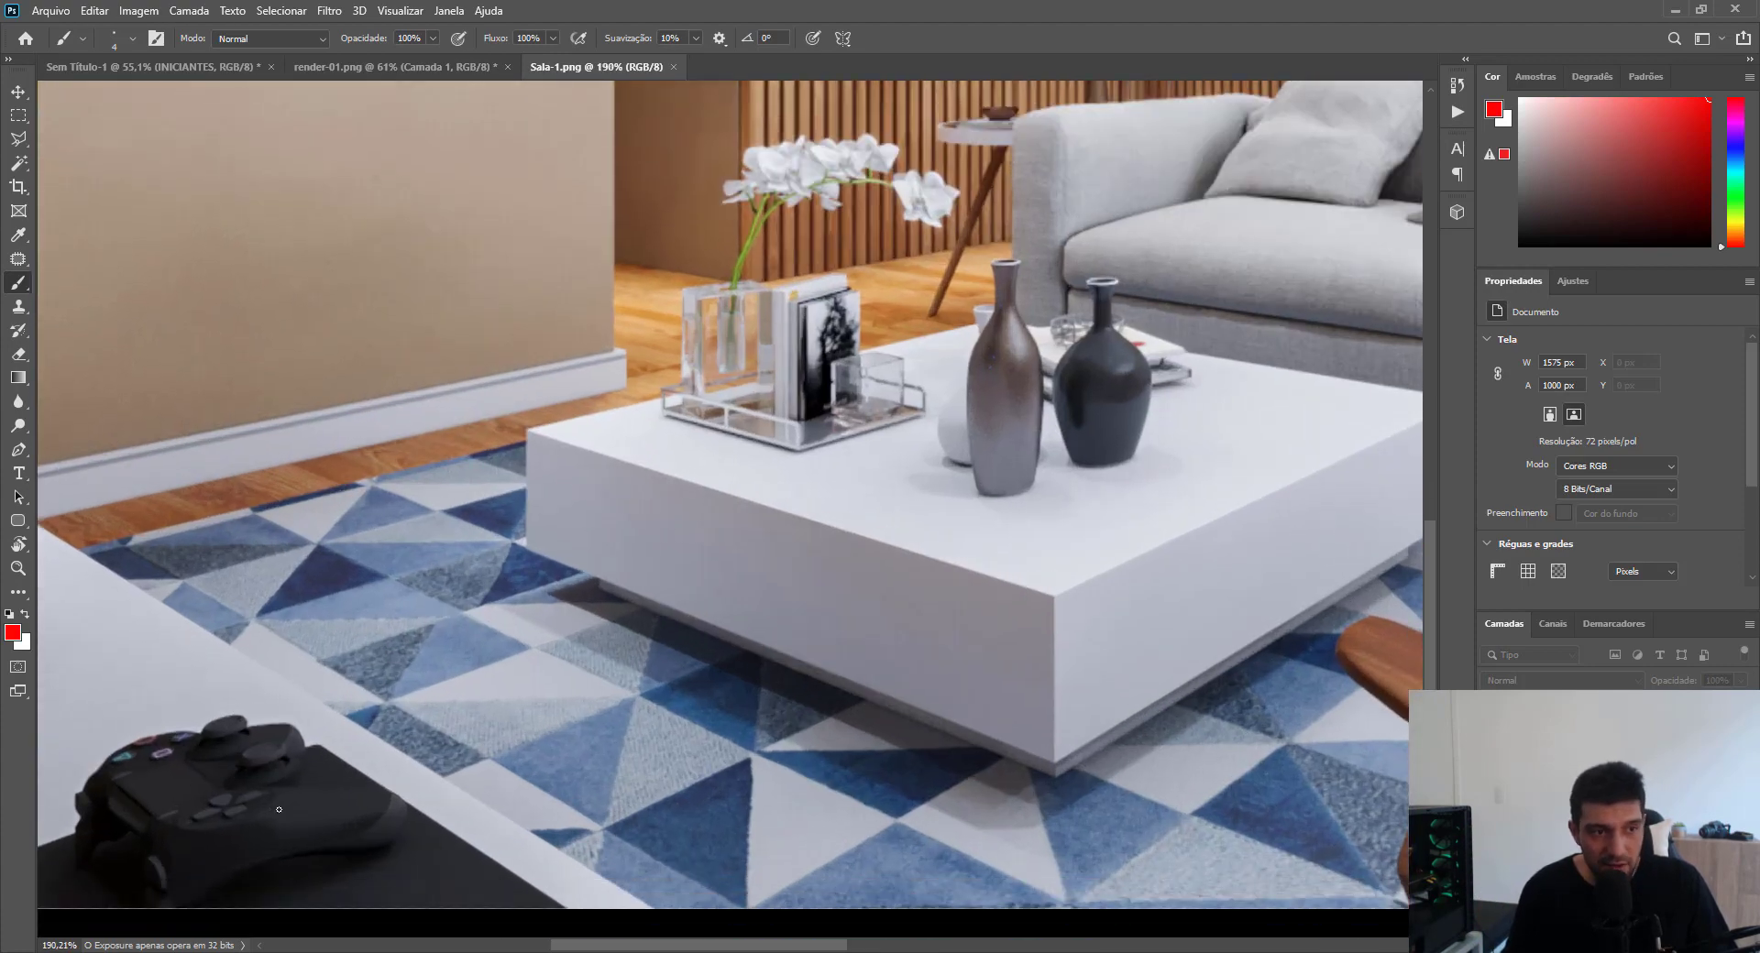
pyautogui.moveTo(286, 814)
pyautogui.mouseDown()
pyautogui.moveTo(330, 803)
pyautogui.moveTo(320, 822)
pyautogui.moveTo(275, 825)
pyautogui.mouseUp()
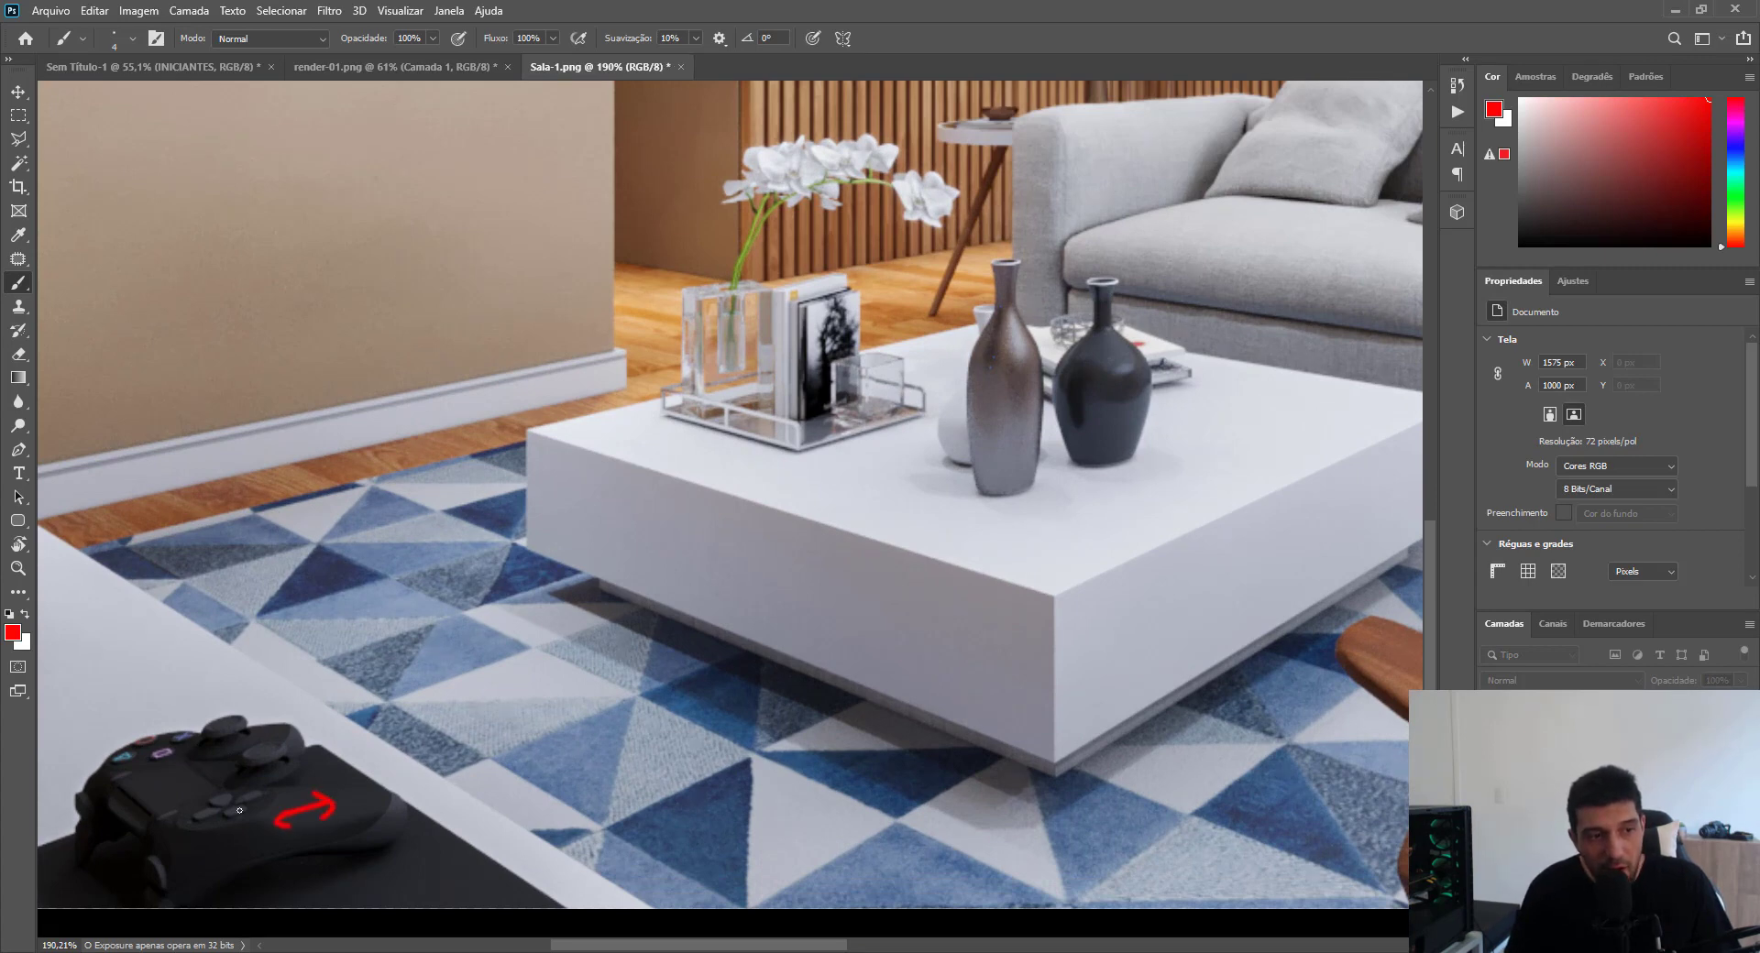
pyautogui.moveTo(155, 788)
pyautogui.mouseDown()
pyautogui.moveTo(130, 760)
pyautogui.moveTo(273, 726)
pyautogui.moveTo(550, 900)
pyautogui.mouseUp()
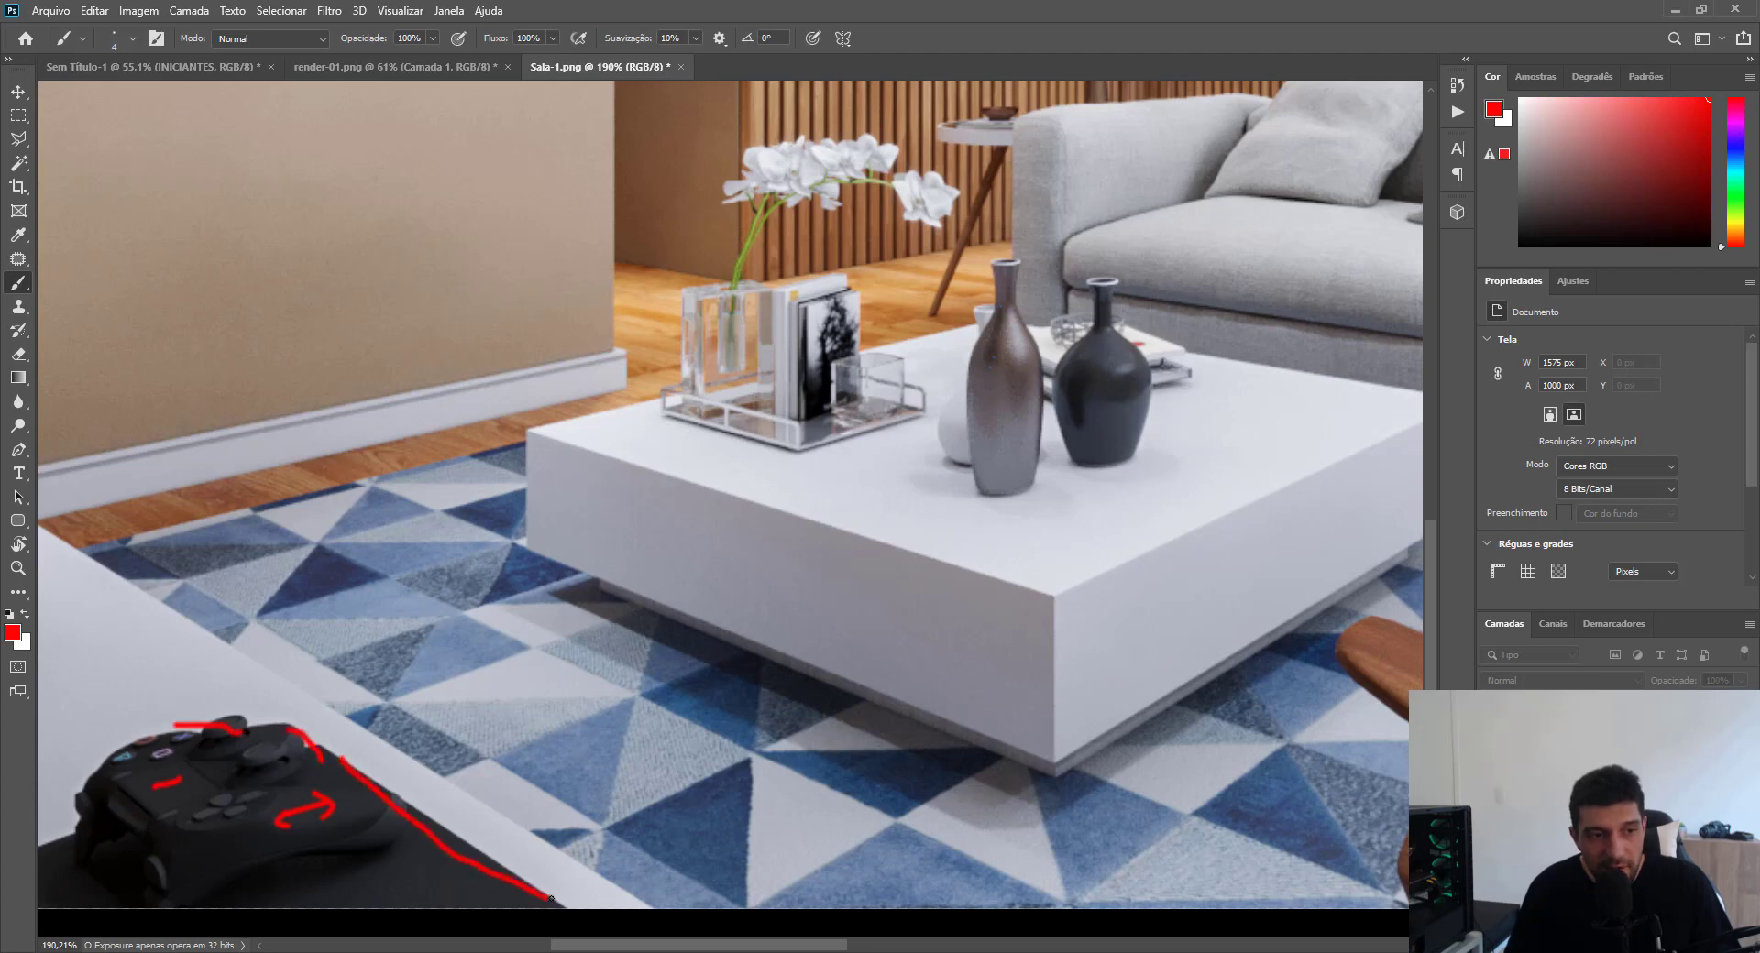
pyautogui.scroll(-5, 373, 804)
pyautogui.scroll(3, 325, 767)
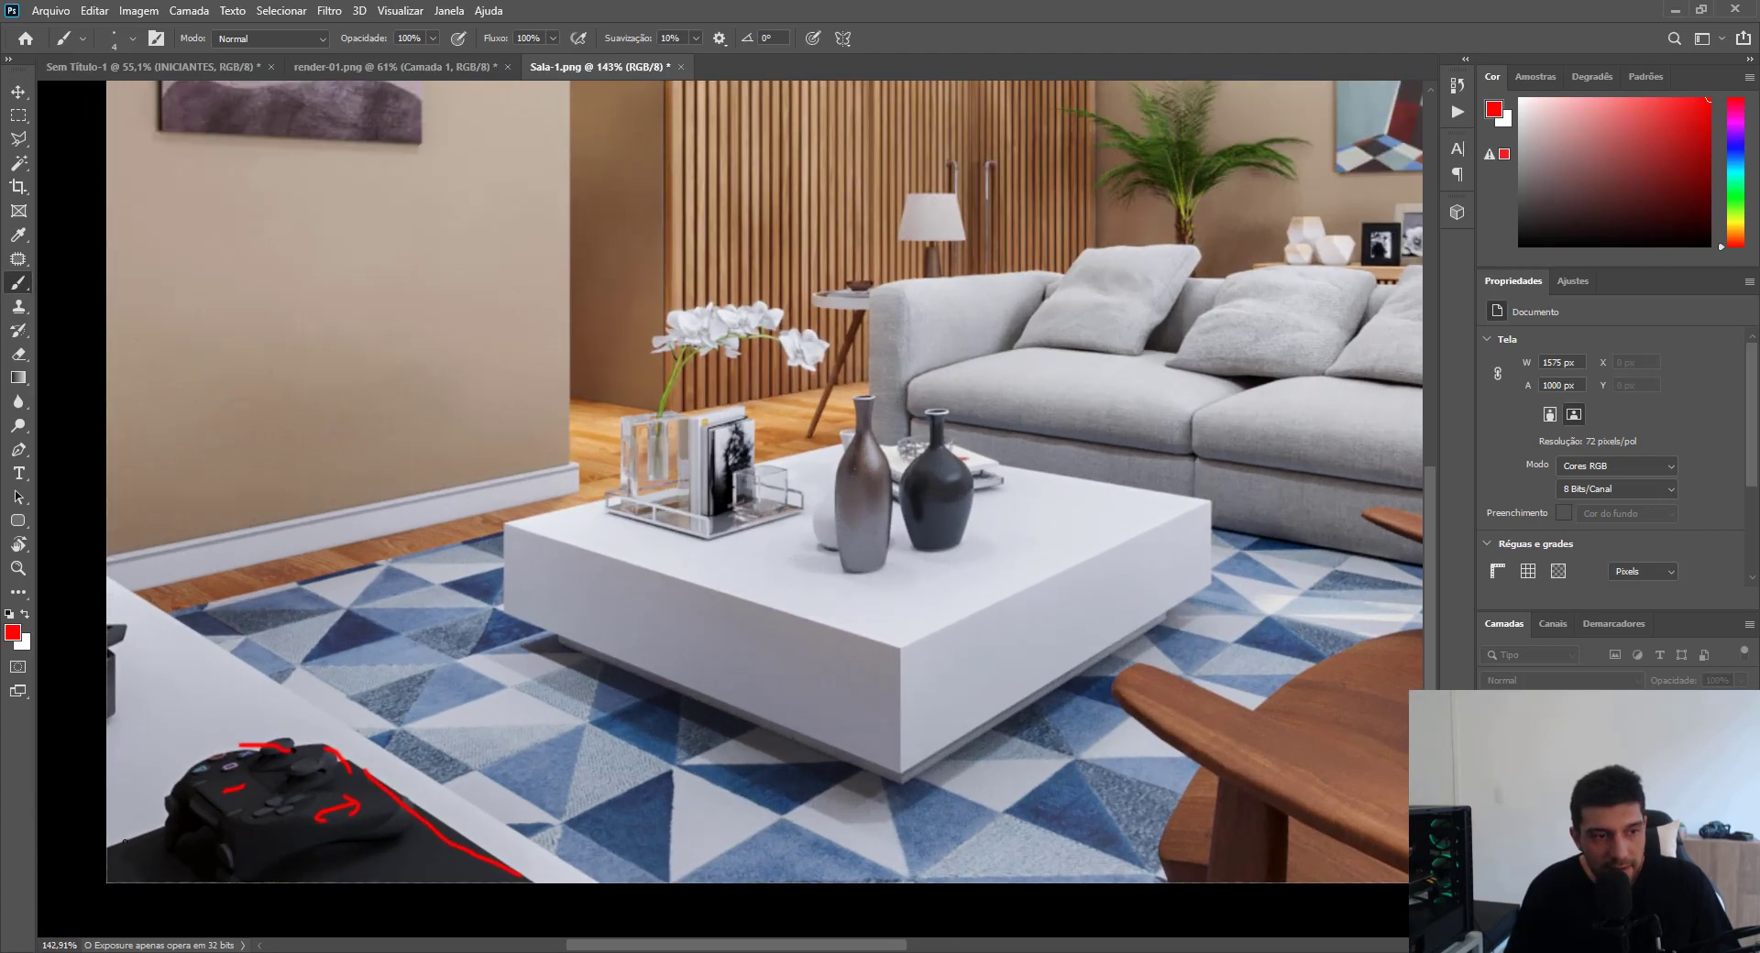
pyautogui.moveTo(328, 758); pyautogui.dragTo(108, 848)
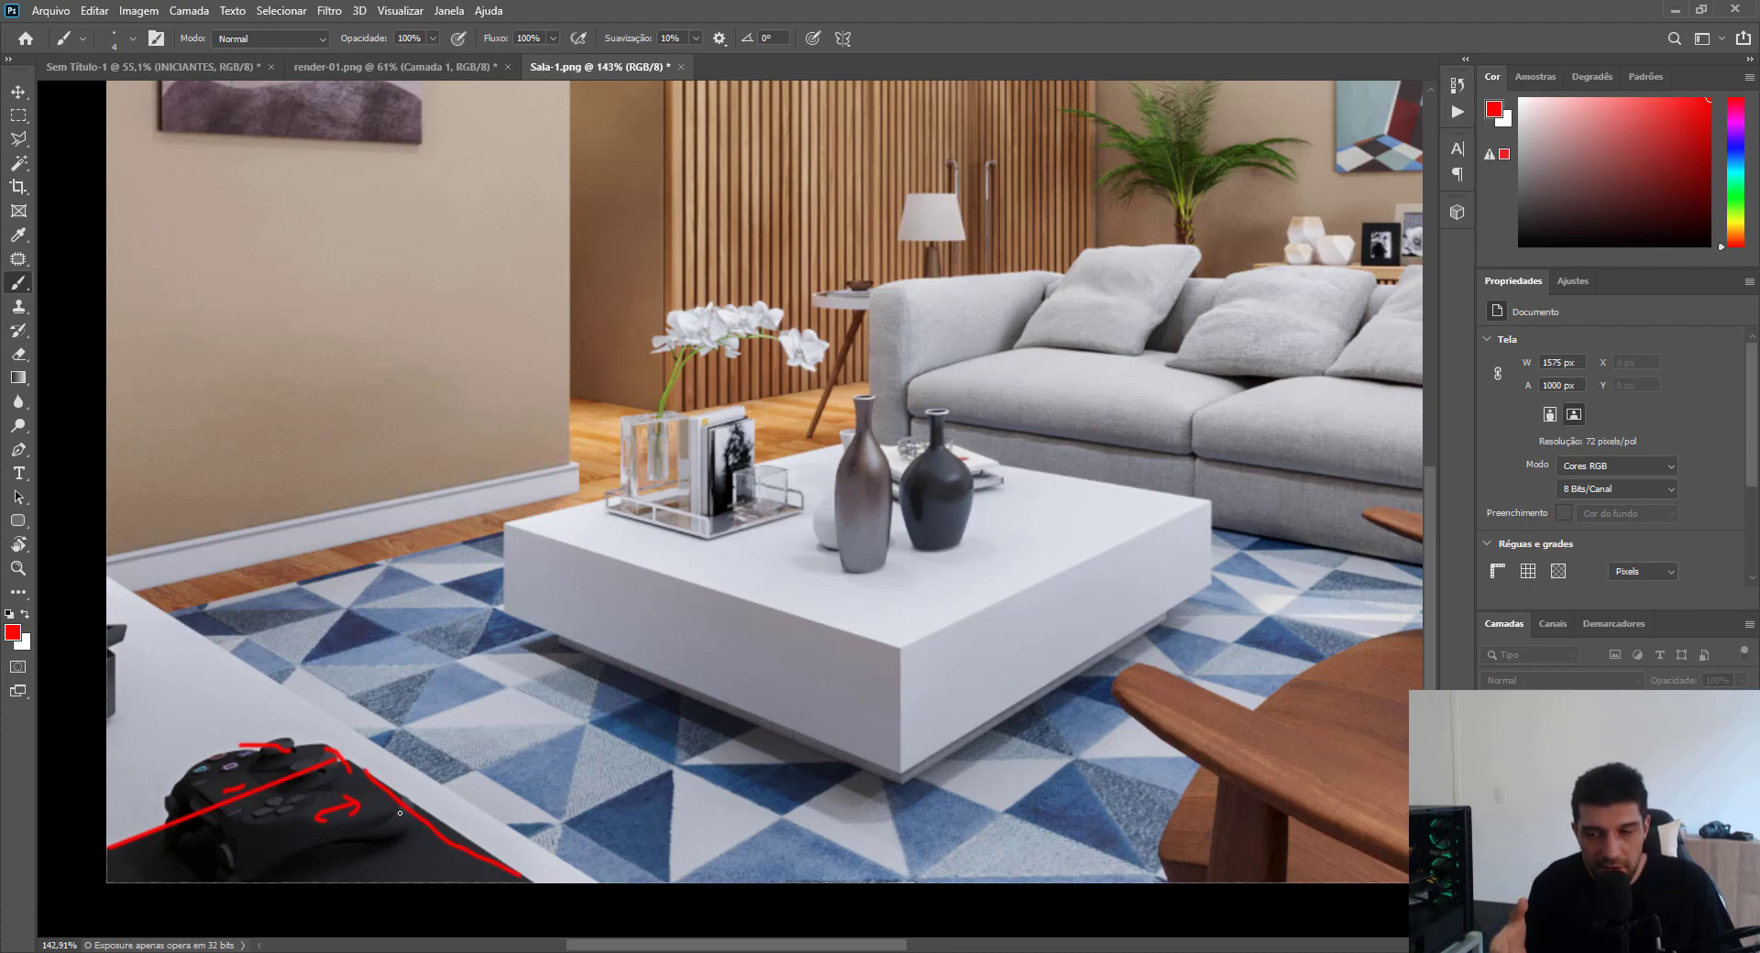
# Paint a red crosshatch of intersecting strokes on the geometric rug in front of the white coffee table.
pyautogui.scroll(3, 1075, 824)
pyautogui.scroll(-3, 792, 778)
pyautogui.scroll(3, 781, 732)
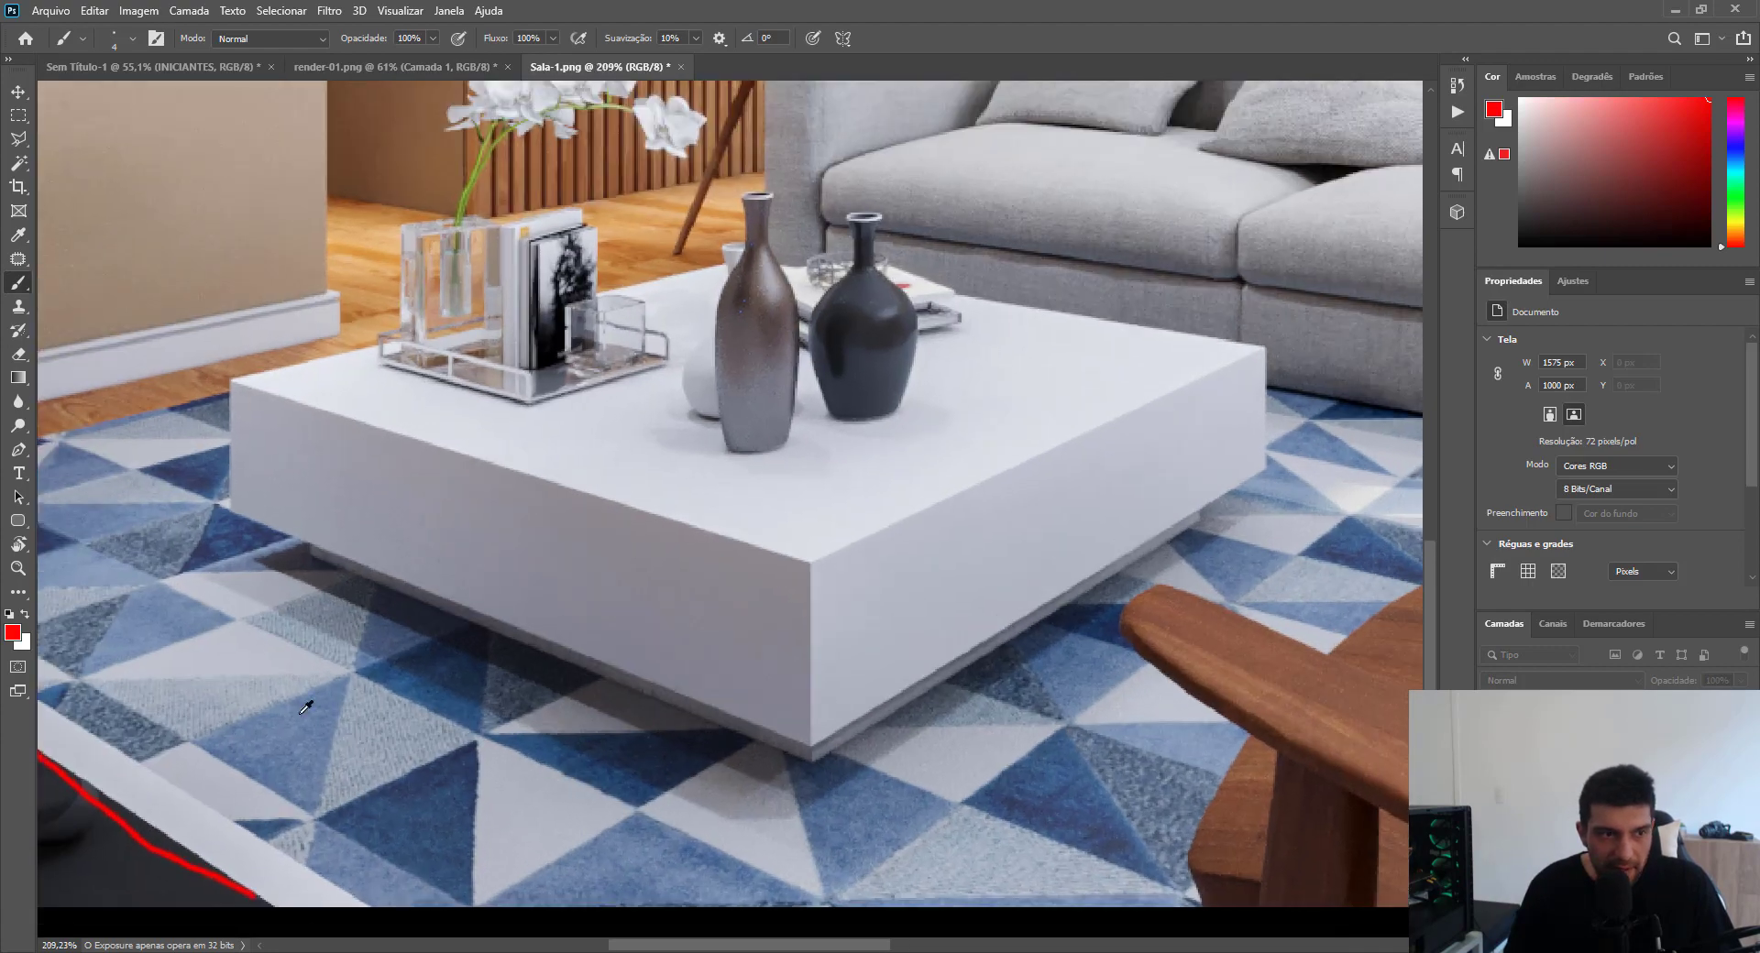
pyautogui.moveTo(256, 743); pyautogui.dragTo(438, 721)
pyautogui.moveTo(438, 759)
pyautogui.mouseDown()
pyautogui.moveTo(275, 789)
pyautogui.moveTo(539, 773)
pyautogui.mouseUp()
pyautogui.moveTo(456, 812)
pyautogui.mouseDown()
pyautogui.moveTo(253, 848)
pyautogui.moveTo(591, 822)
pyautogui.mouseUp()
pyautogui.moveTo(328, 883); pyautogui.dragTo(607, 834)
pyautogui.moveTo(317, 738); pyautogui.dragTo(355, 802)
pyautogui.moveTo(353, 731)
pyautogui.mouseDown()
pyautogui.moveTo(399, 811)
pyautogui.moveTo(429, 811)
pyautogui.mouseUp()
pyautogui.moveTo(438, 747); pyautogui.dragTo(497, 841)
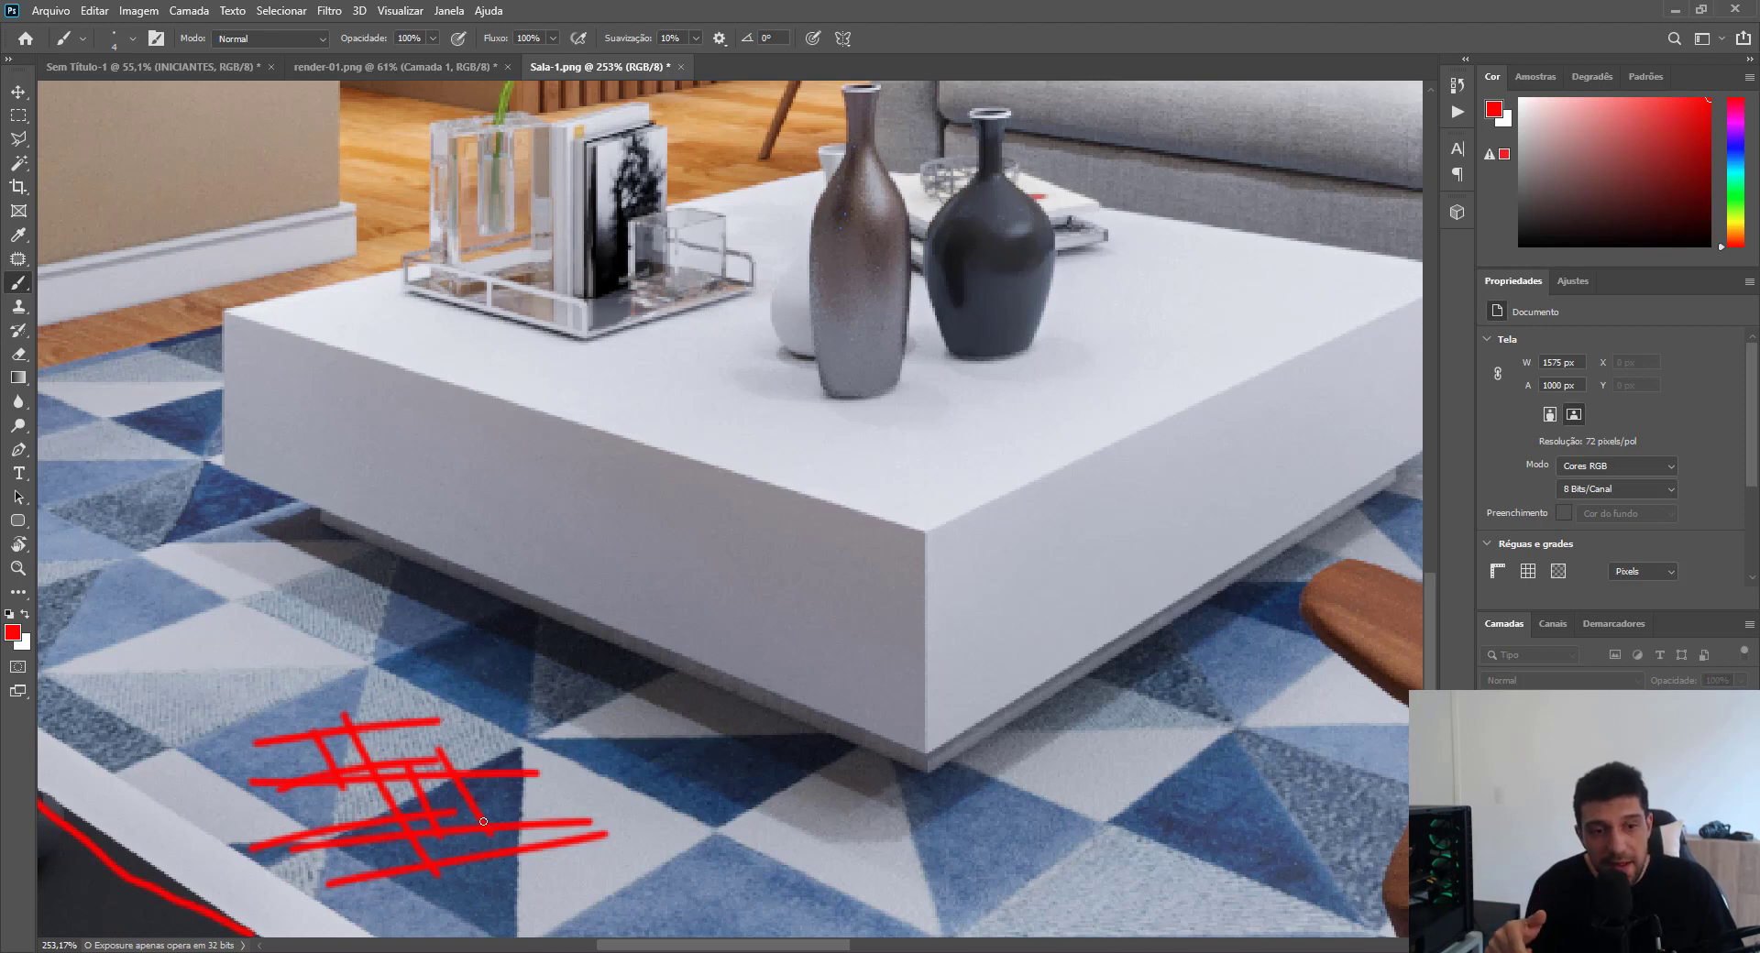
pyautogui.scroll(-2, 722, 803)
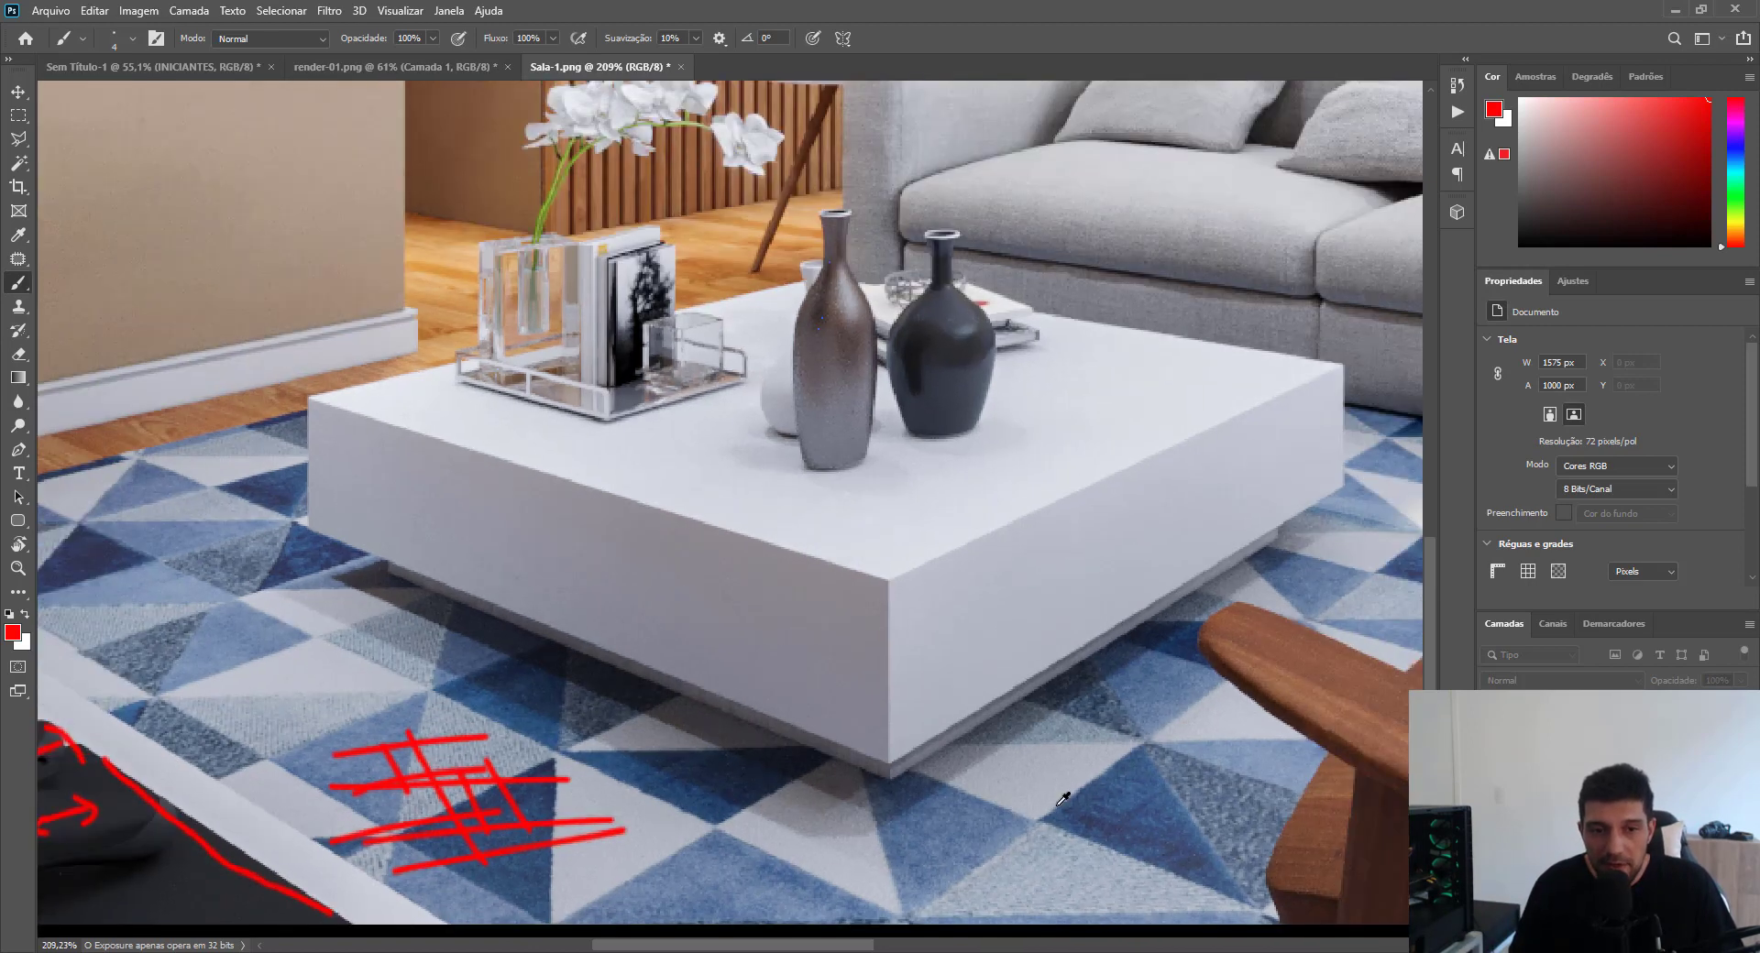
# Paint a loose red outline around the white coffee table and its decor in Sala-1.png.
pyautogui.scroll(-3, 1064, 799)
pyautogui.scroll(2, 1063, 799)
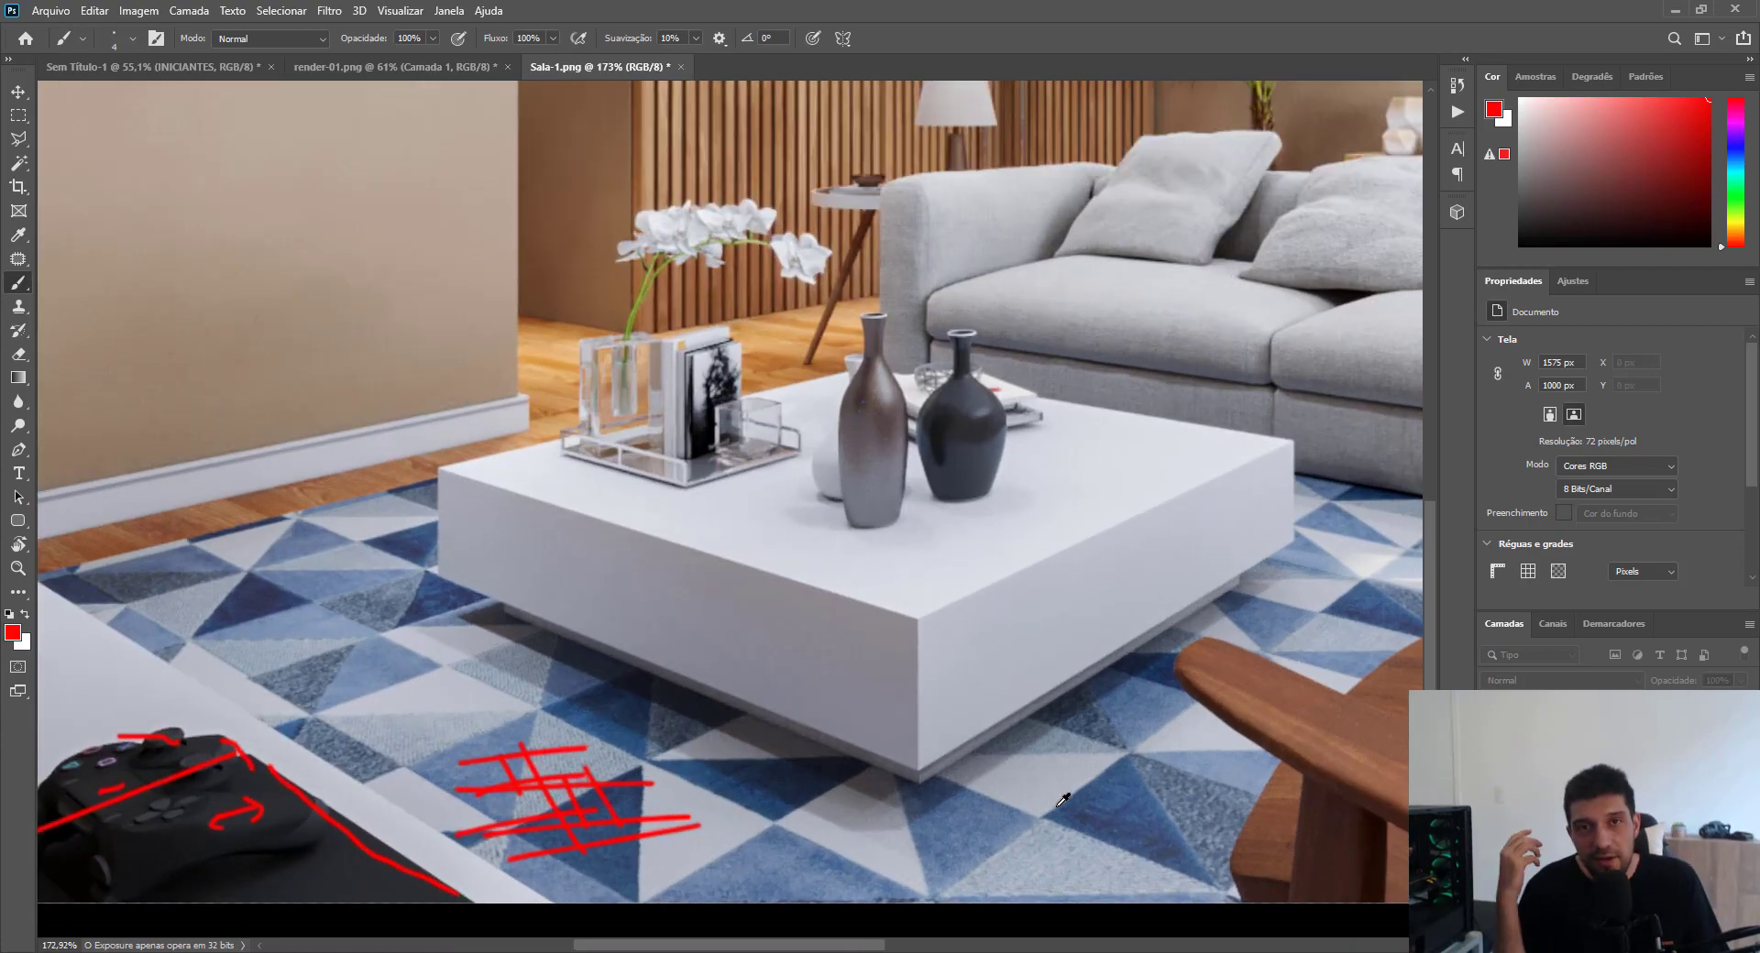
pyautogui.scroll(-3, 1063, 799)
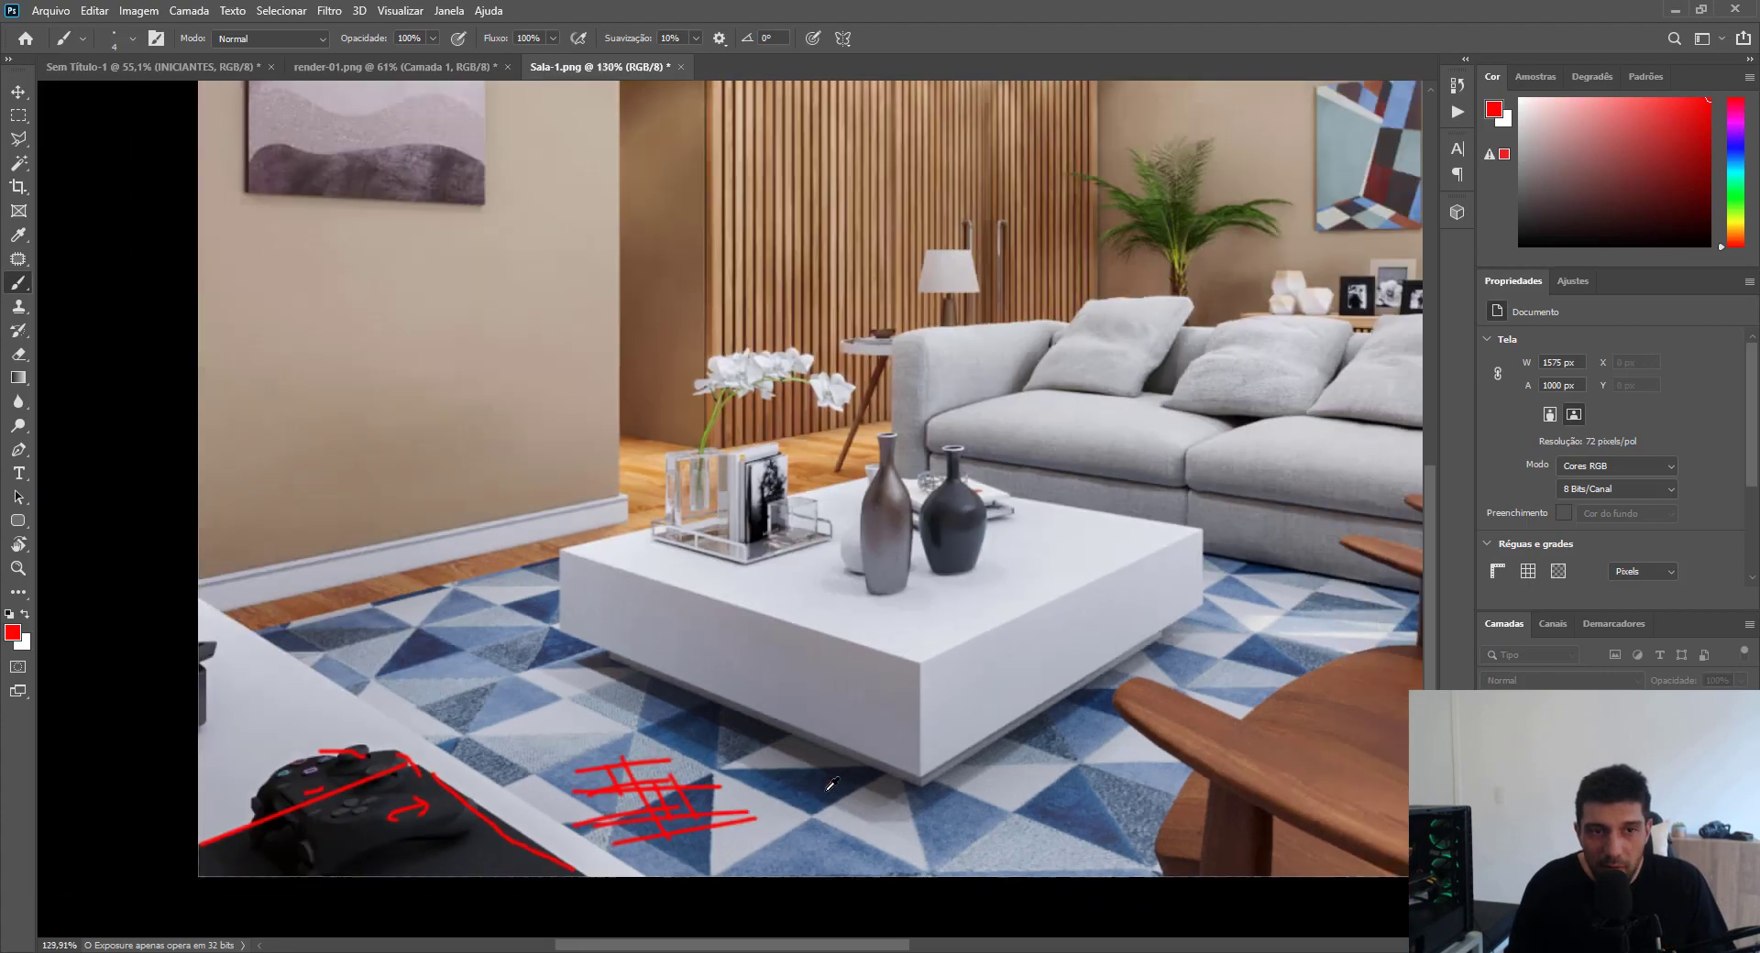
pyautogui.scroll(2, 887, 587)
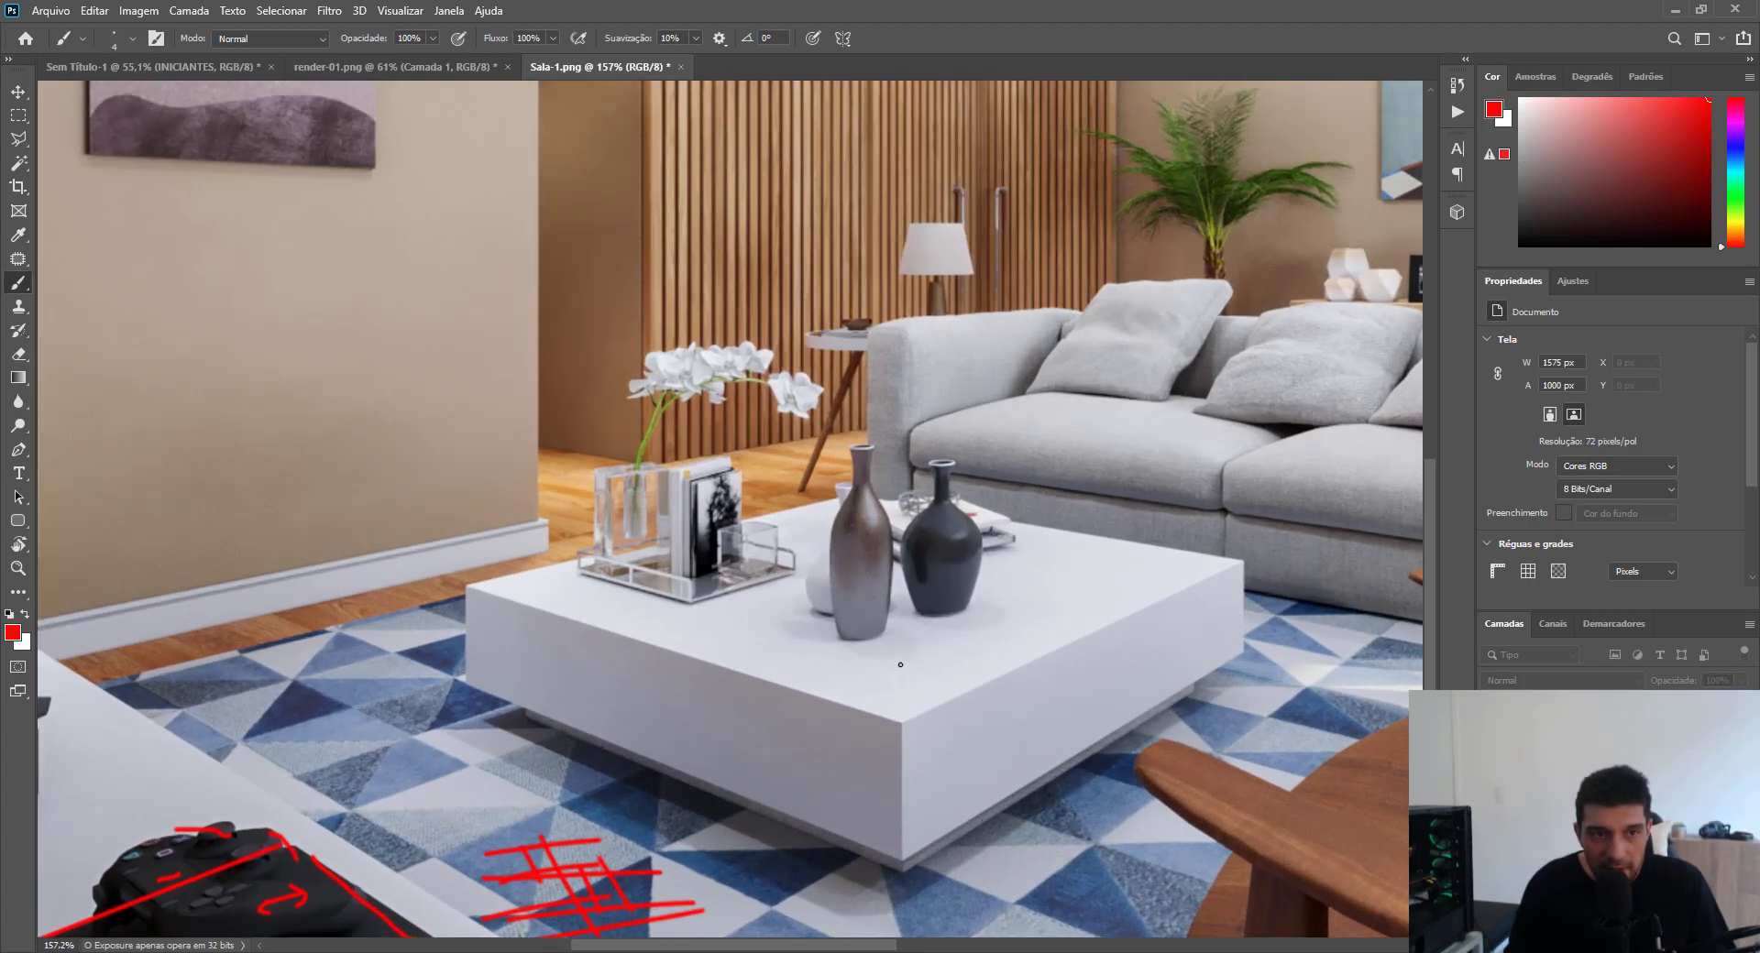
pyautogui.scroll(-4, 782, 594)
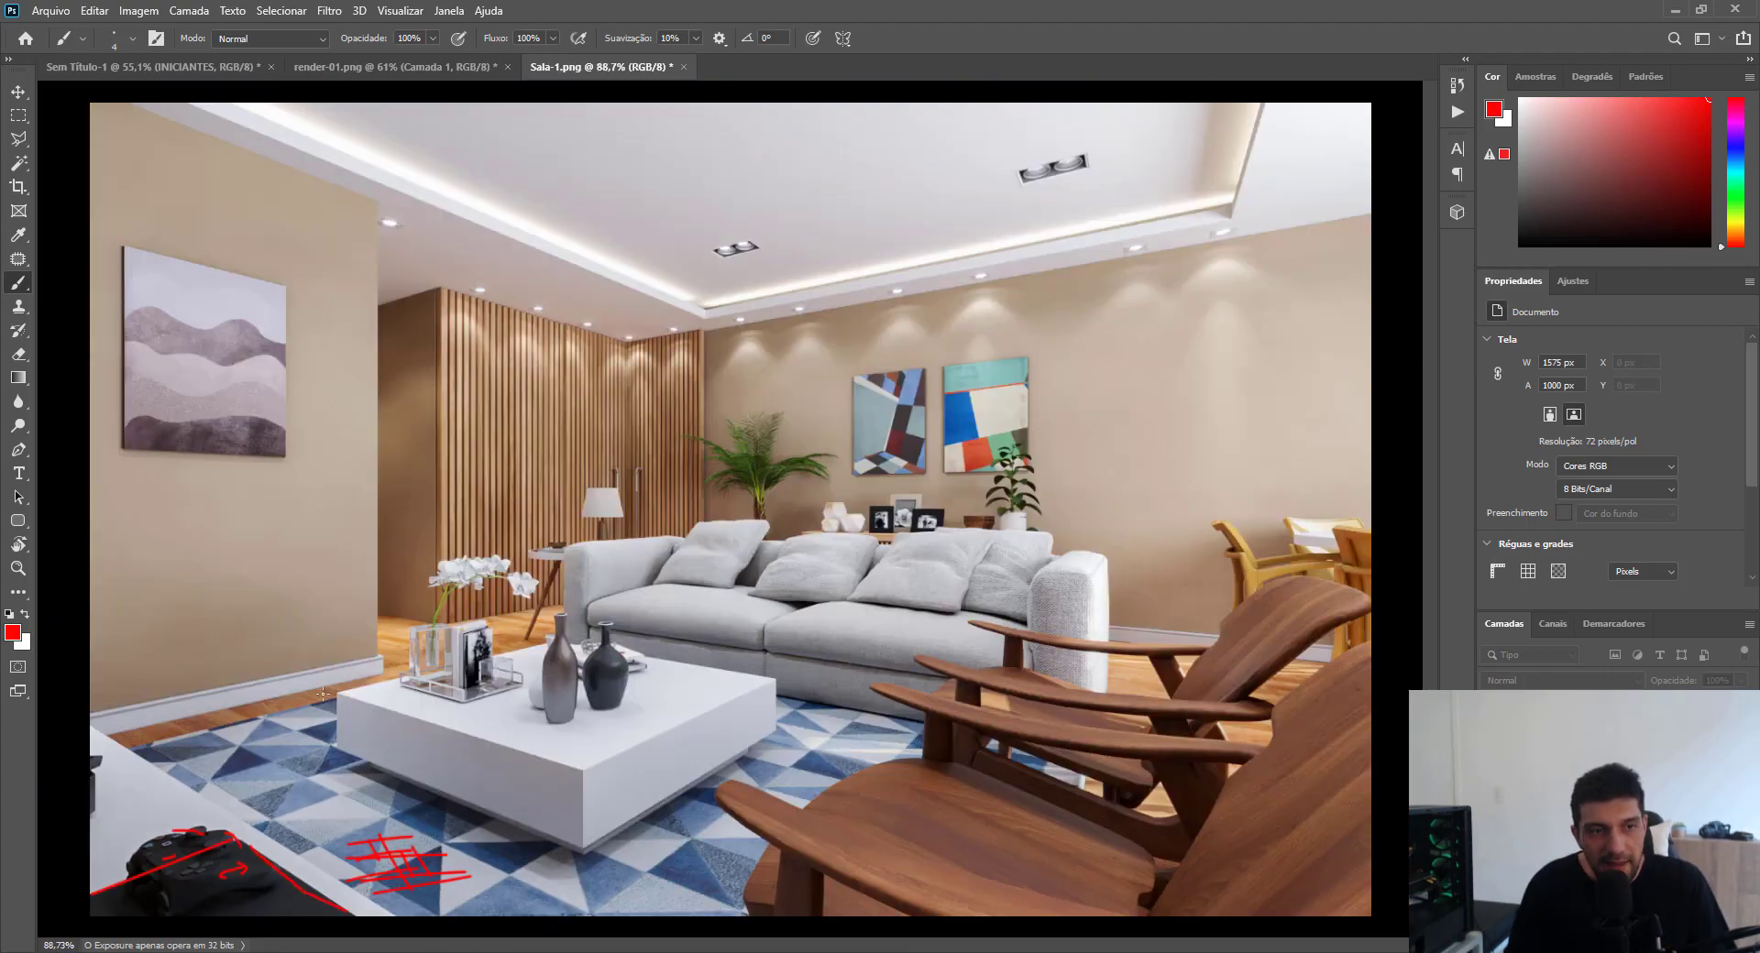
pyautogui.moveTo(324, 694)
pyautogui.mouseDown()
pyautogui.moveTo(416, 574)
pyautogui.moveTo(484, 548)
pyautogui.moveTo(628, 585)
pyautogui.moveTo(792, 671)
pyautogui.moveTo(783, 756)
pyautogui.moveTo(632, 844)
pyautogui.moveTo(497, 826)
pyautogui.moveTo(363, 778)
pyautogui.moveTo(307, 729)
pyautogui.moveTo(348, 692)
pyautogui.mouseUp()
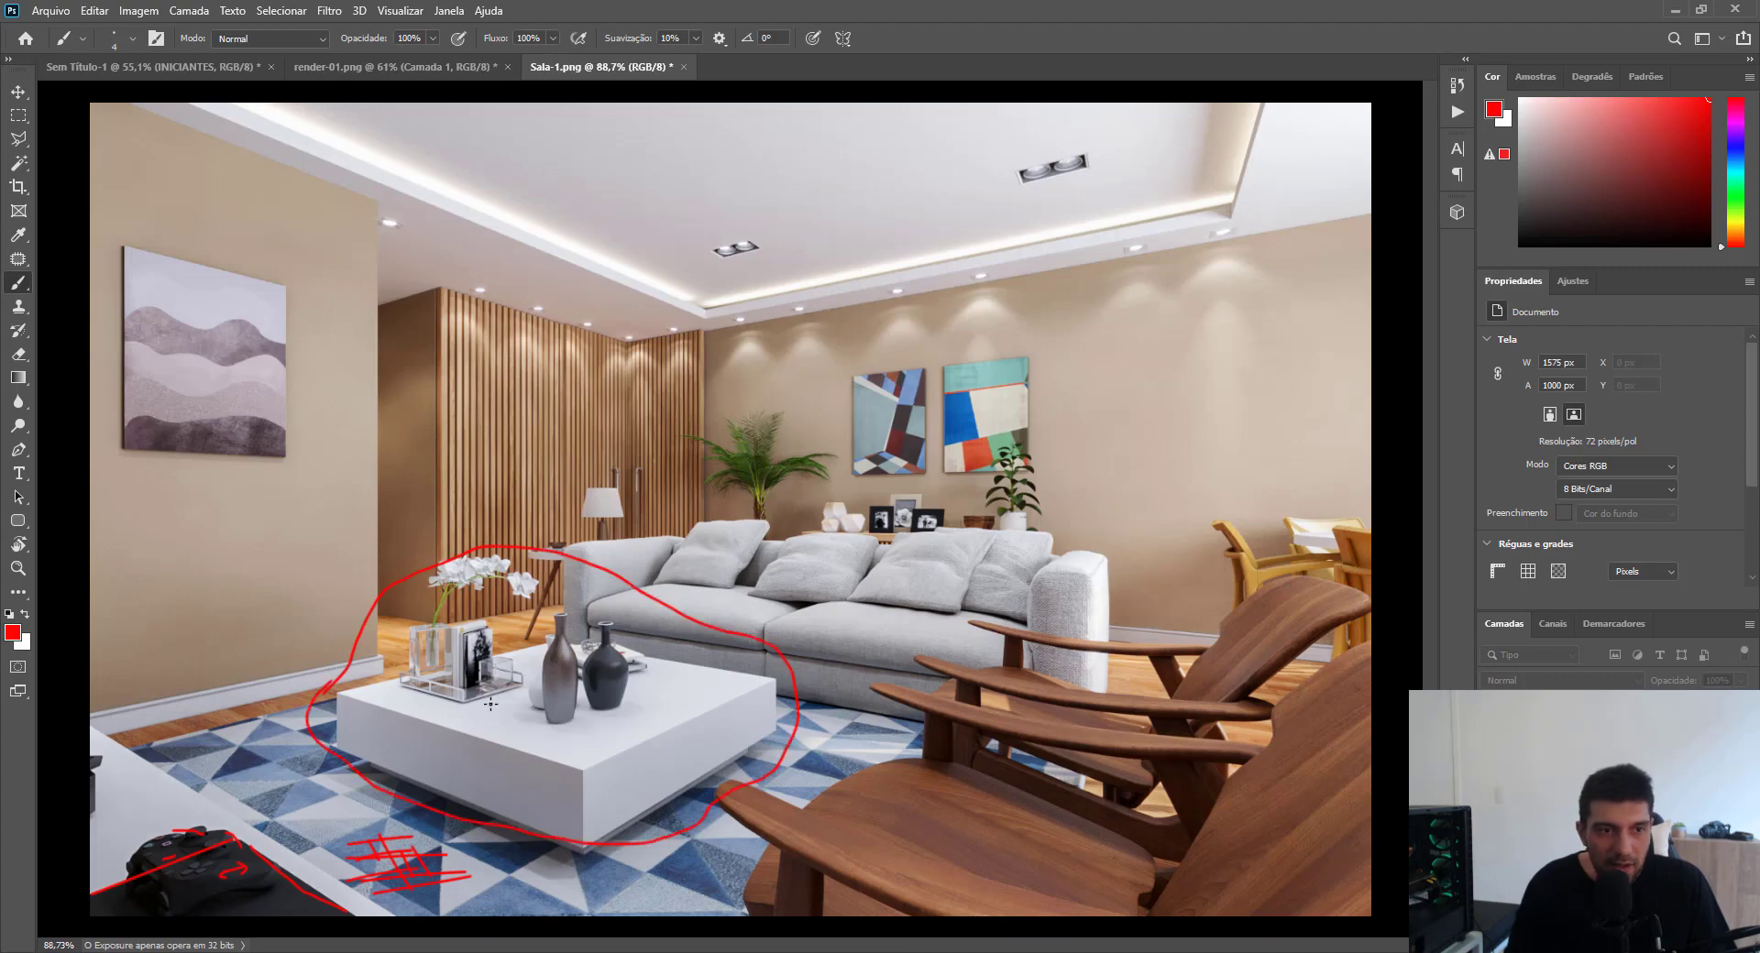
# Paint a red crosshatch of horizontal and vertical strokes on the textured front of the sofa's armrest.
pyautogui.scroll(5, 886, 652)
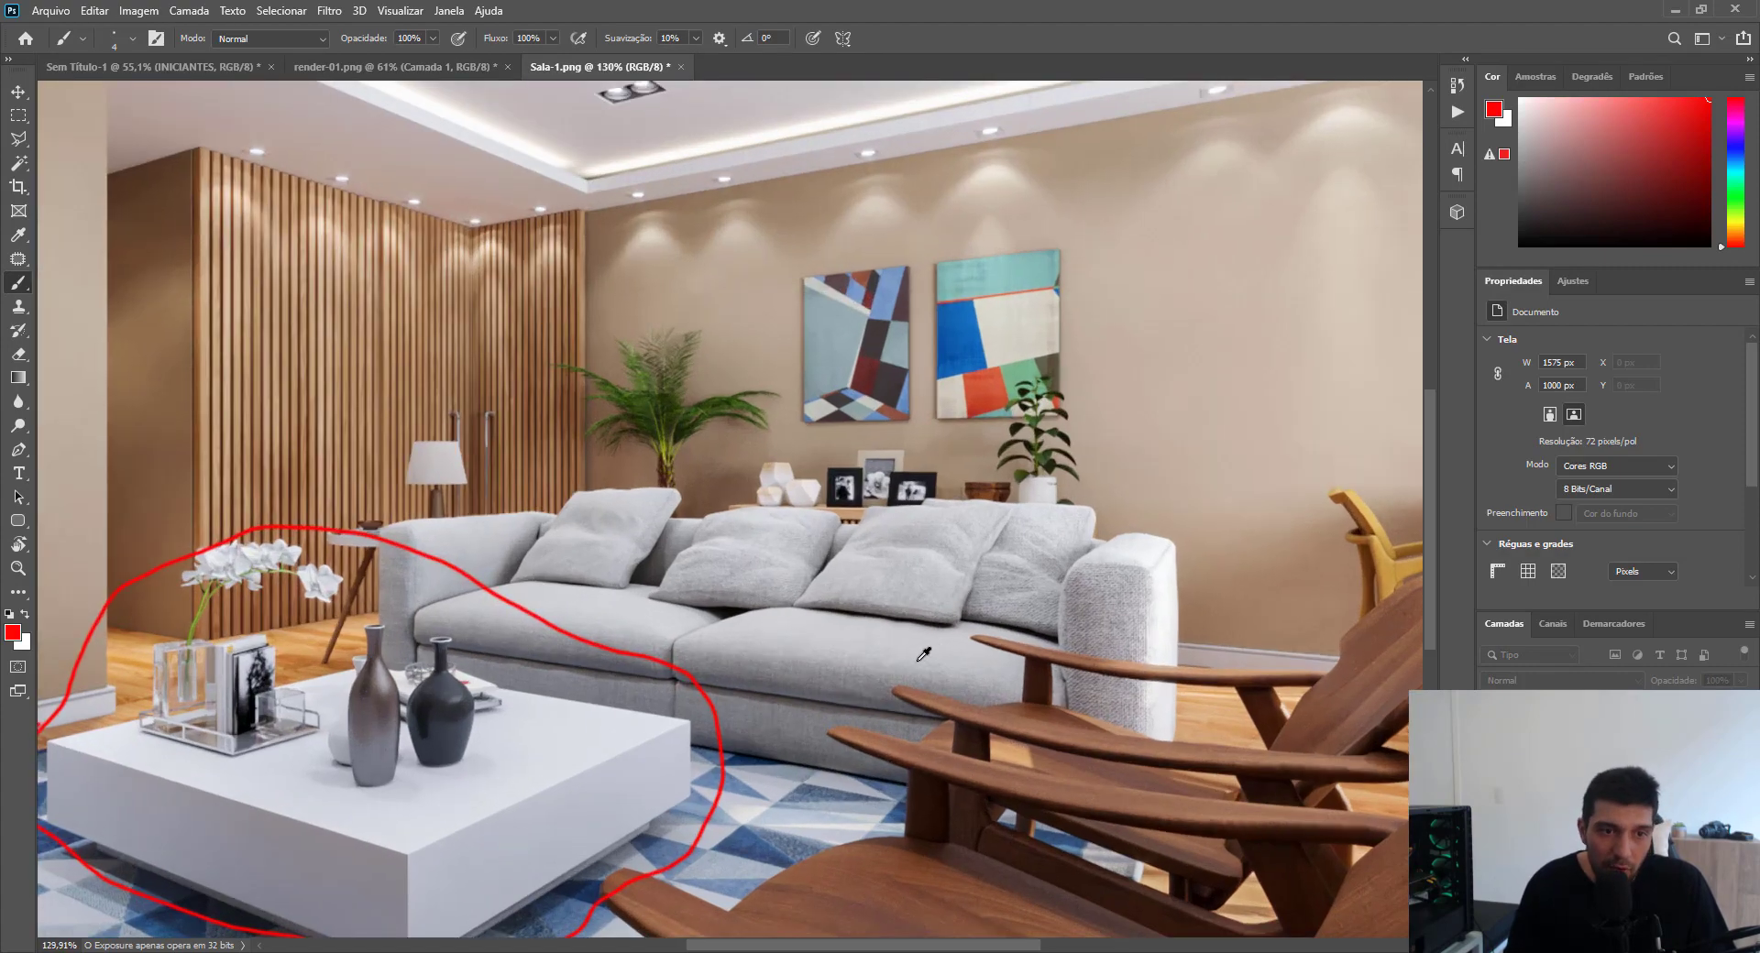
pyautogui.moveTo(1207, 533); pyautogui.dragTo(1309, 531)
pyautogui.moveTo(1220, 558)
pyautogui.mouseDown()
pyautogui.moveTo(1293, 553)
pyautogui.moveTo(1343, 592)
pyautogui.mouseUp()
pyautogui.moveTo(1185, 602); pyautogui.dragTo(1268, 602)
pyautogui.moveTo(1207, 618); pyautogui.dragTo(1328, 617)
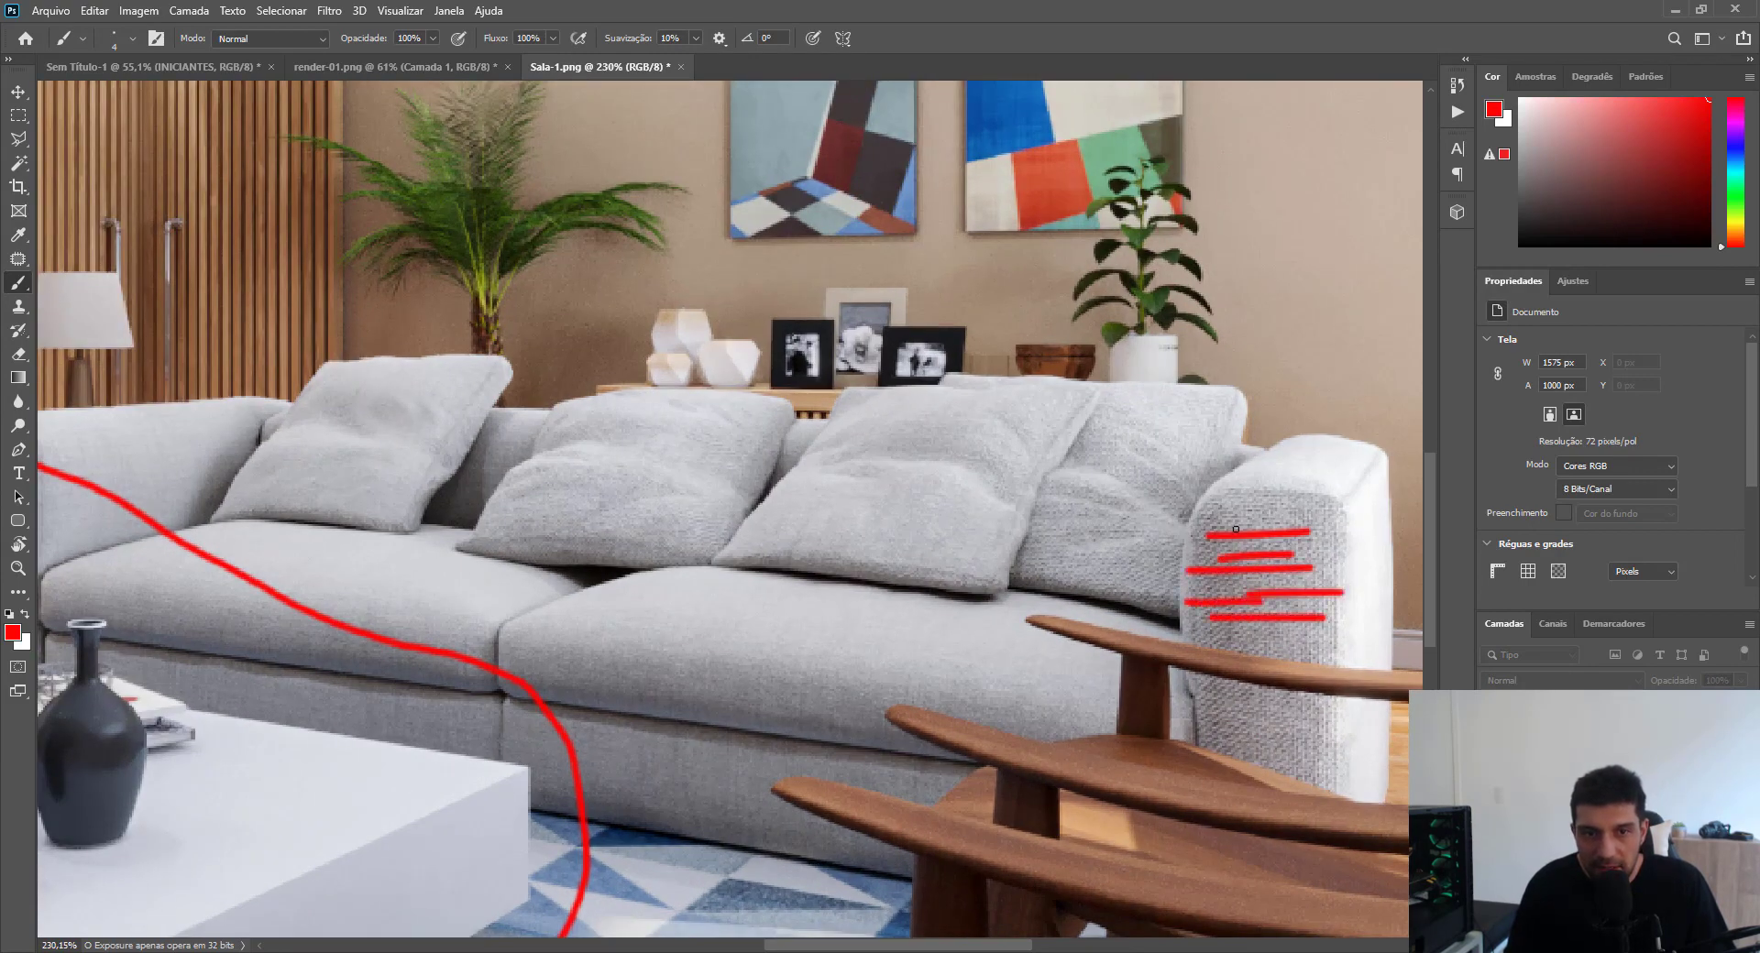
pyautogui.moveTo(1238, 516)
pyautogui.mouseDown()
pyautogui.moveTo(1246, 624)
pyautogui.moveTo(1260, 540)
pyautogui.moveTo(1262, 629)
pyautogui.mouseUp()
pyautogui.moveTo(1276, 539); pyautogui.dragTo(1278, 616)
pyautogui.moveTo(1300, 538); pyautogui.dragTo(1305, 605)
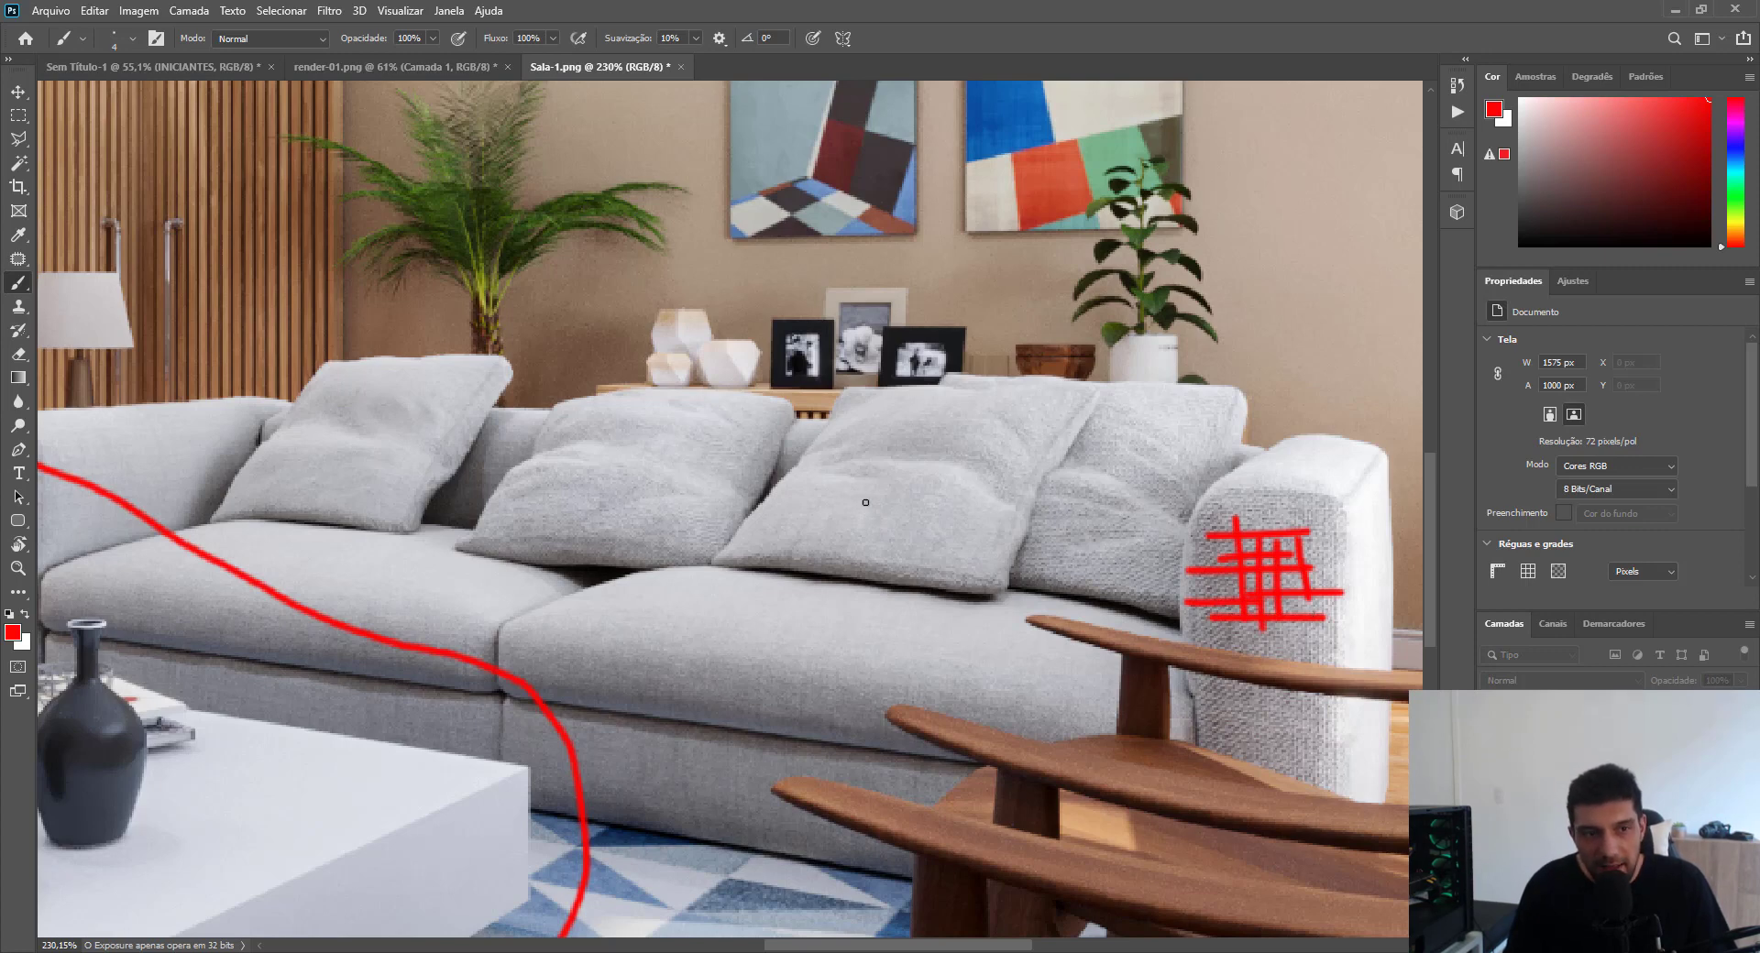
# Mark the two cushions nearest the armrest with red crosses and paint a double-headed arrow and small mark between them.
pyautogui.moveTo(1066, 505)
pyautogui.mouseDown()
pyautogui.moveTo(1154, 463)
pyautogui.moveTo(1111, 478)
pyautogui.moveTo(1146, 515)
pyautogui.mouseUp()
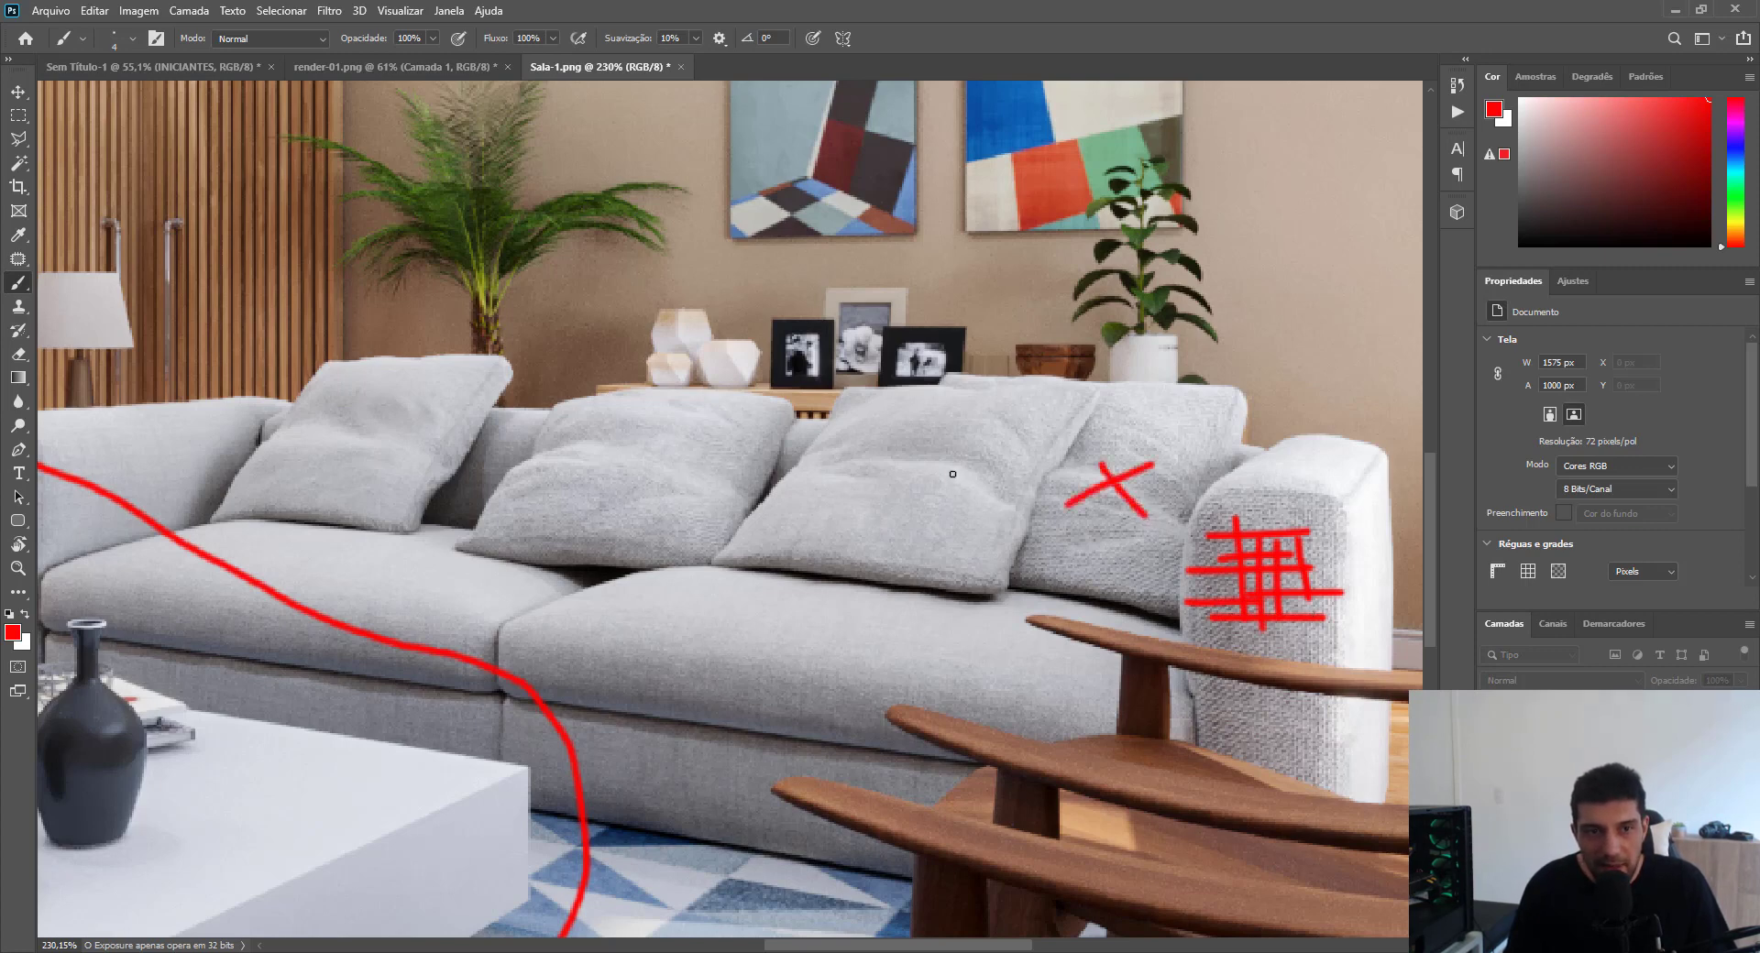
pyautogui.moveTo(881, 482)
pyautogui.mouseDown()
pyautogui.moveTo(954, 443)
pyautogui.moveTo(918, 467)
pyautogui.moveTo(943, 502)
pyautogui.moveTo(1068, 518)
pyautogui.moveTo(1017, 493)
pyautogui.moveTo(1083, 524)
pyautogui.moveTo(1010, 525)
pyautogui.moveTo(968, 486)
pyautogui.moveTo(955, 506)
pyautogui.moveTo(988, 519)
pyautogui.mouseUp()
pyautogui.moveTo(1045, 456)
pyautogui.mouseDown()
pyautogui.moveTo(1049, 478)
pyautogui.moveTo(1052, 453)
pyautogui.mouseUp()
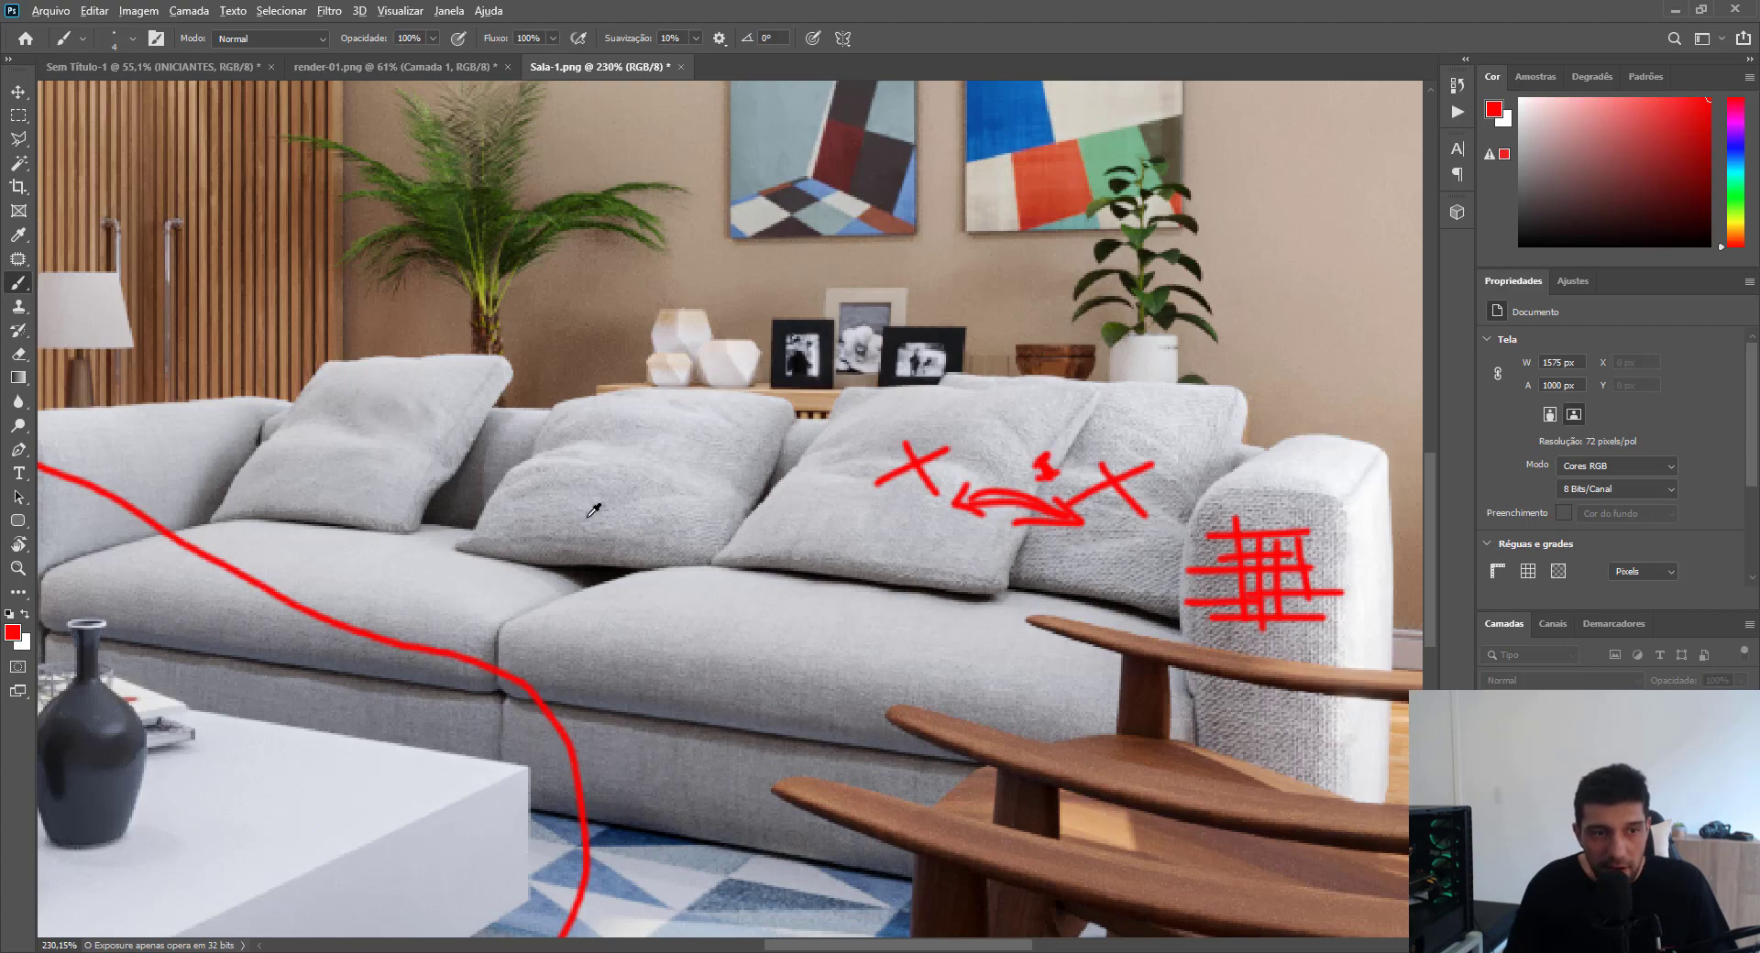
# Paint a diagonal double-headed red arrow along the wood grain on the nearest chair's backrest.
pyautogui.scroll(-2, 583, 528)
pyautogui.scroll(-5, 623, 587)
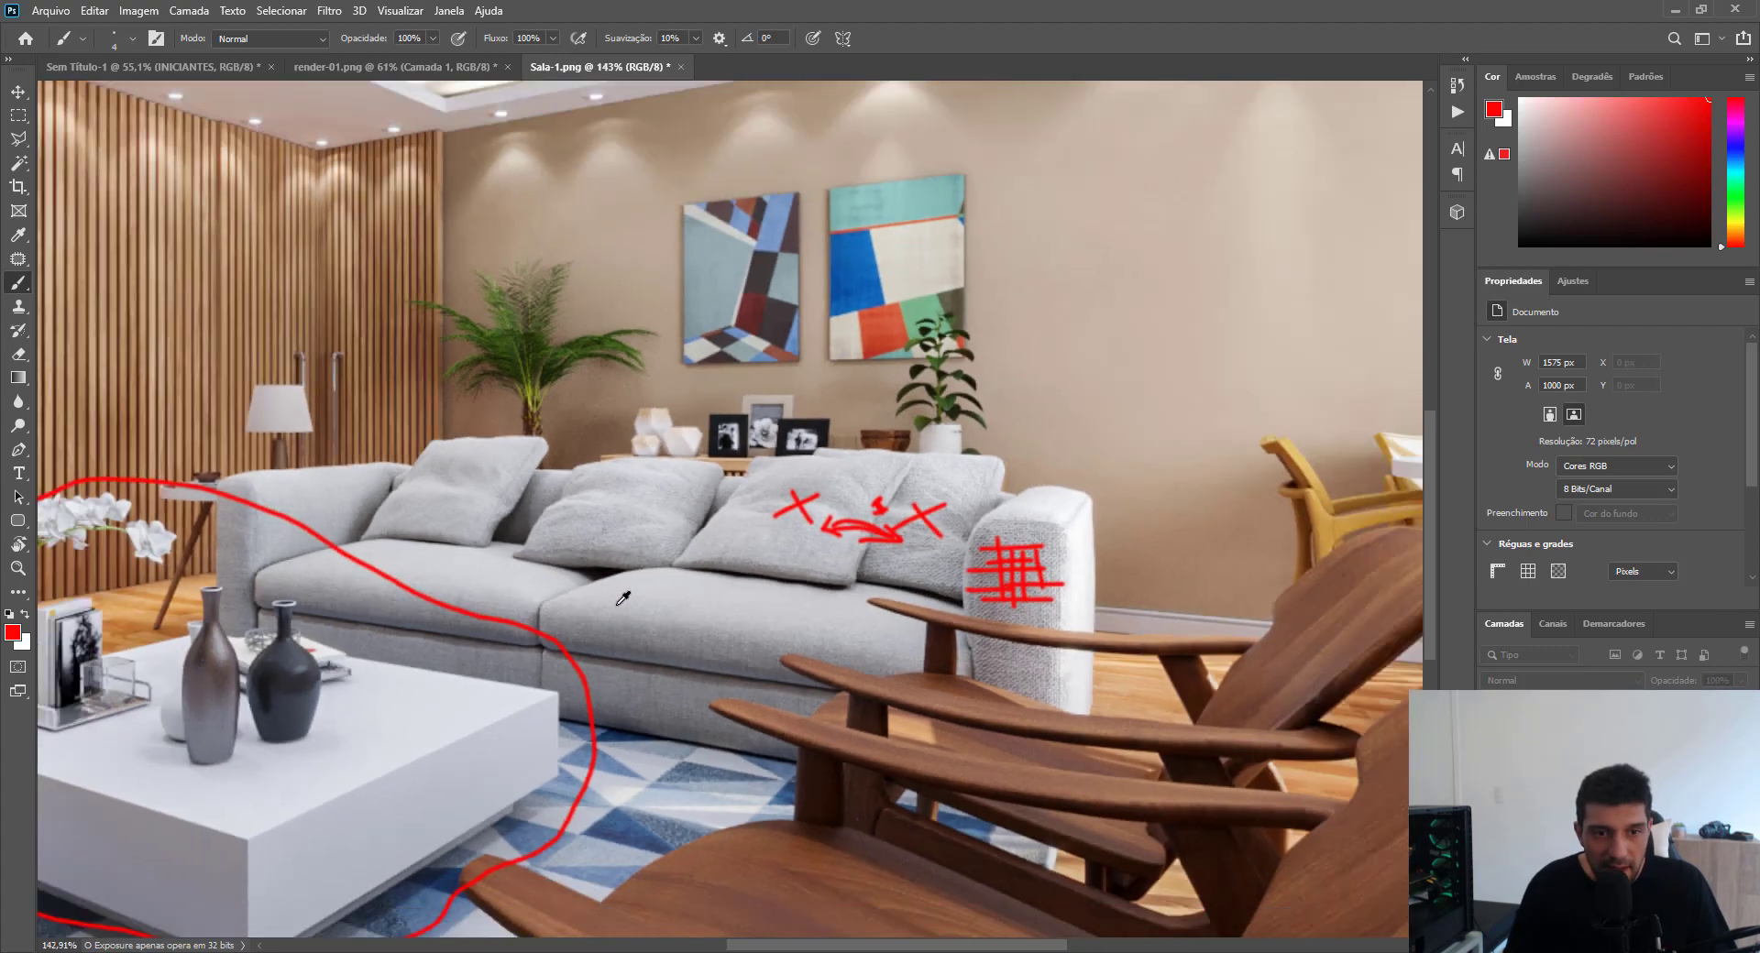
pyautogui.scroll(-3, 622, 602)
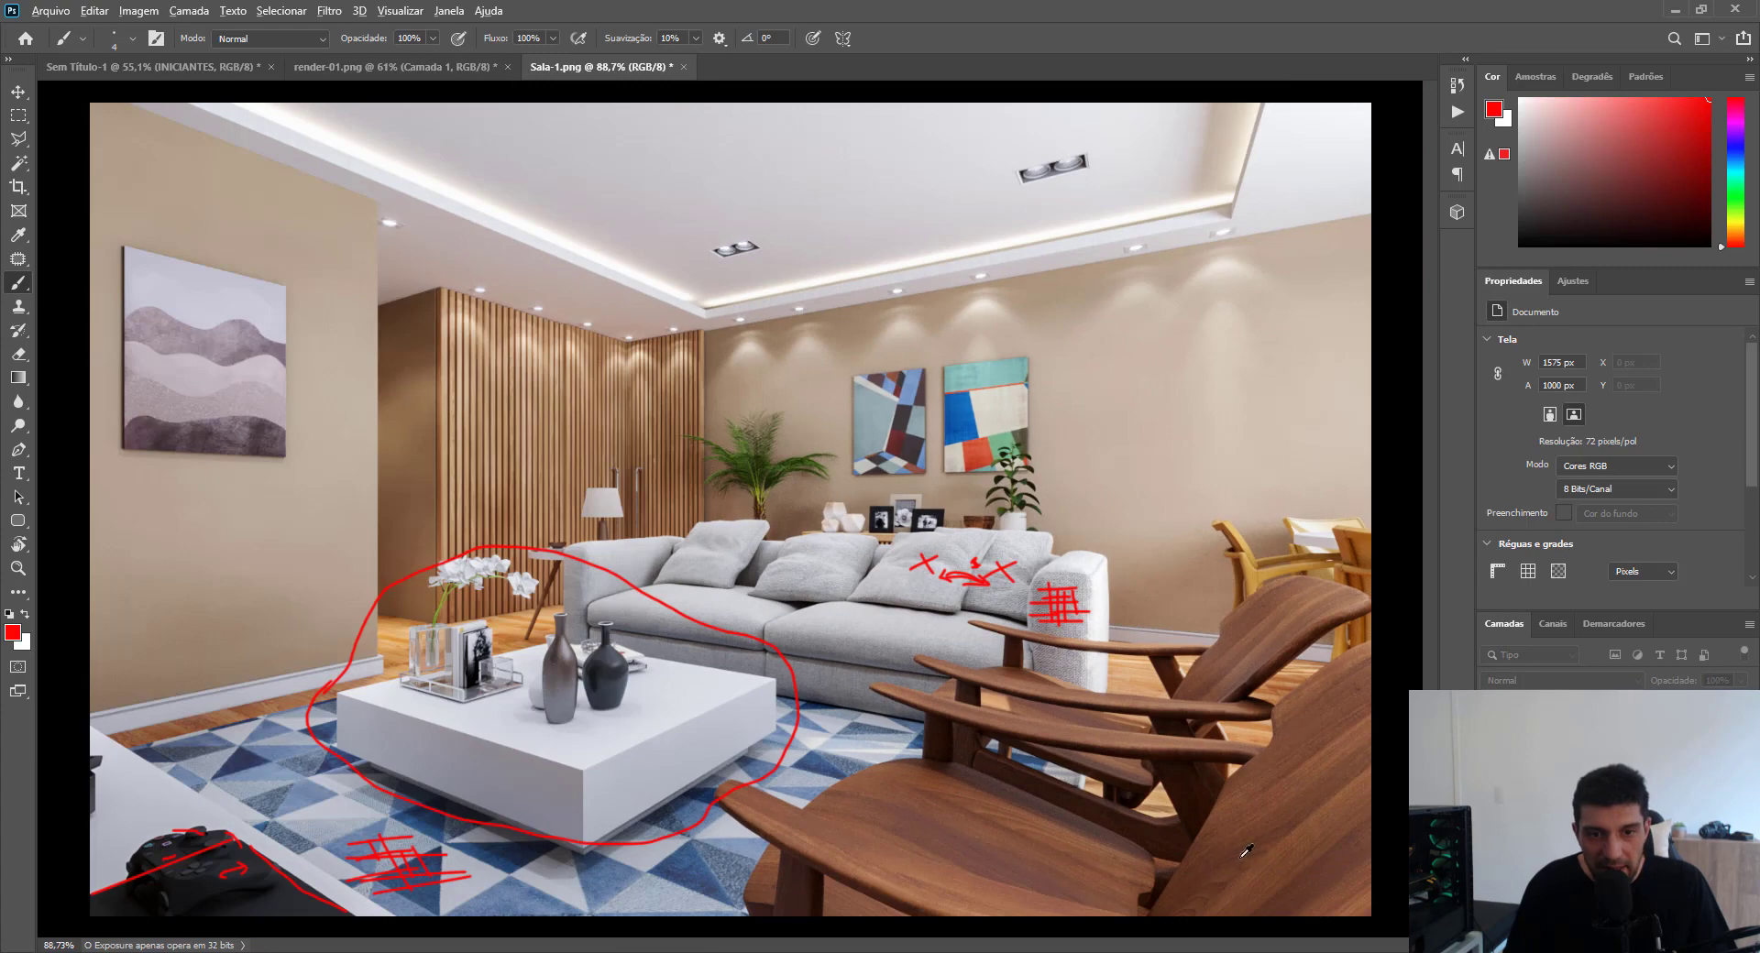
pyautogui.scroll(4, 1248, 844)
pyautogui.scroll(-2, 1065, 792)
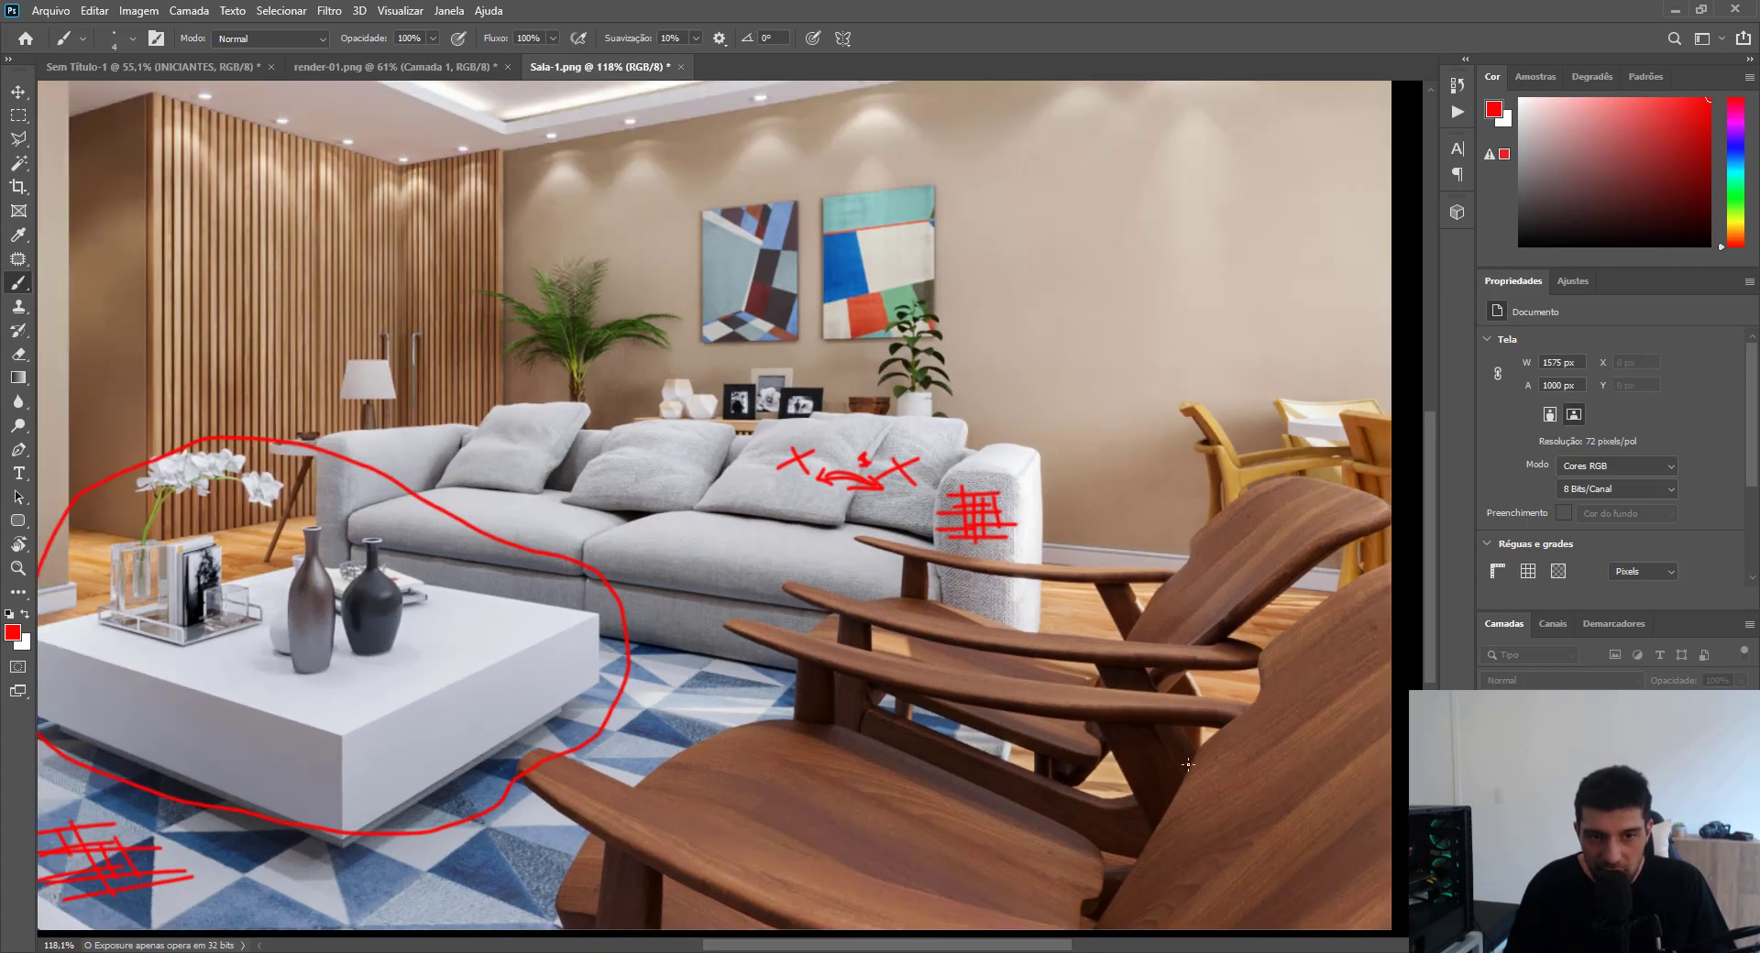
pyautogui.scroll(3, 1182, 775)
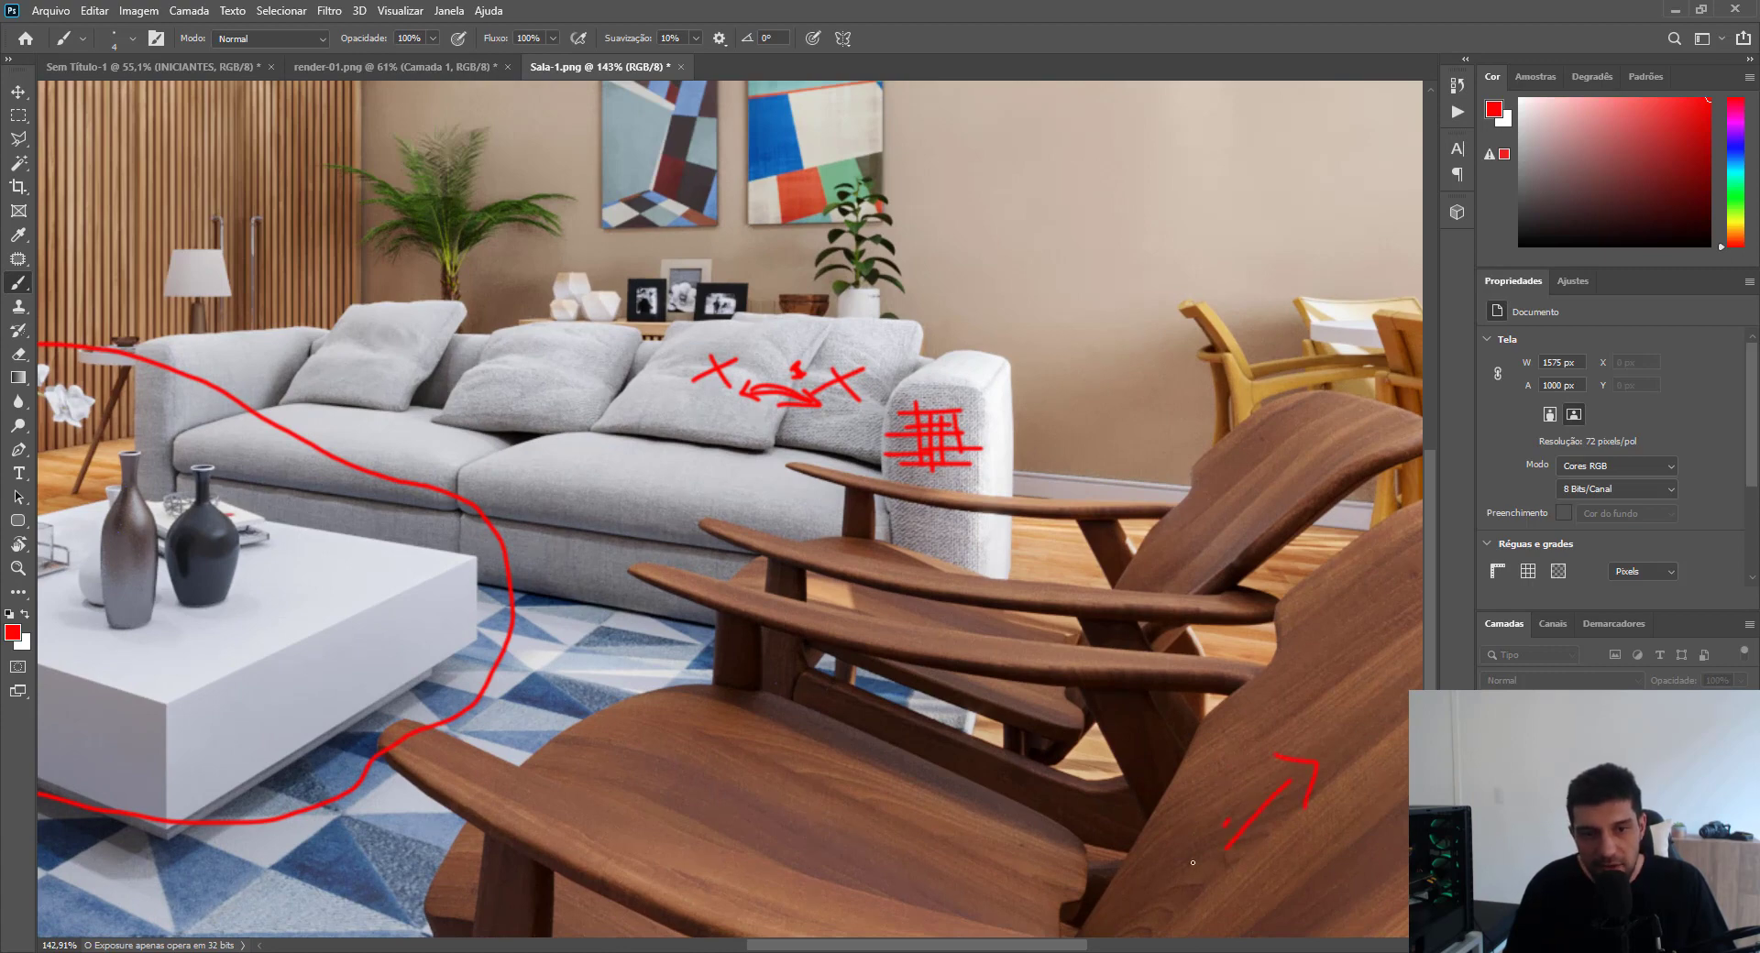
pyautogui.scroll(3, 1289, 849)
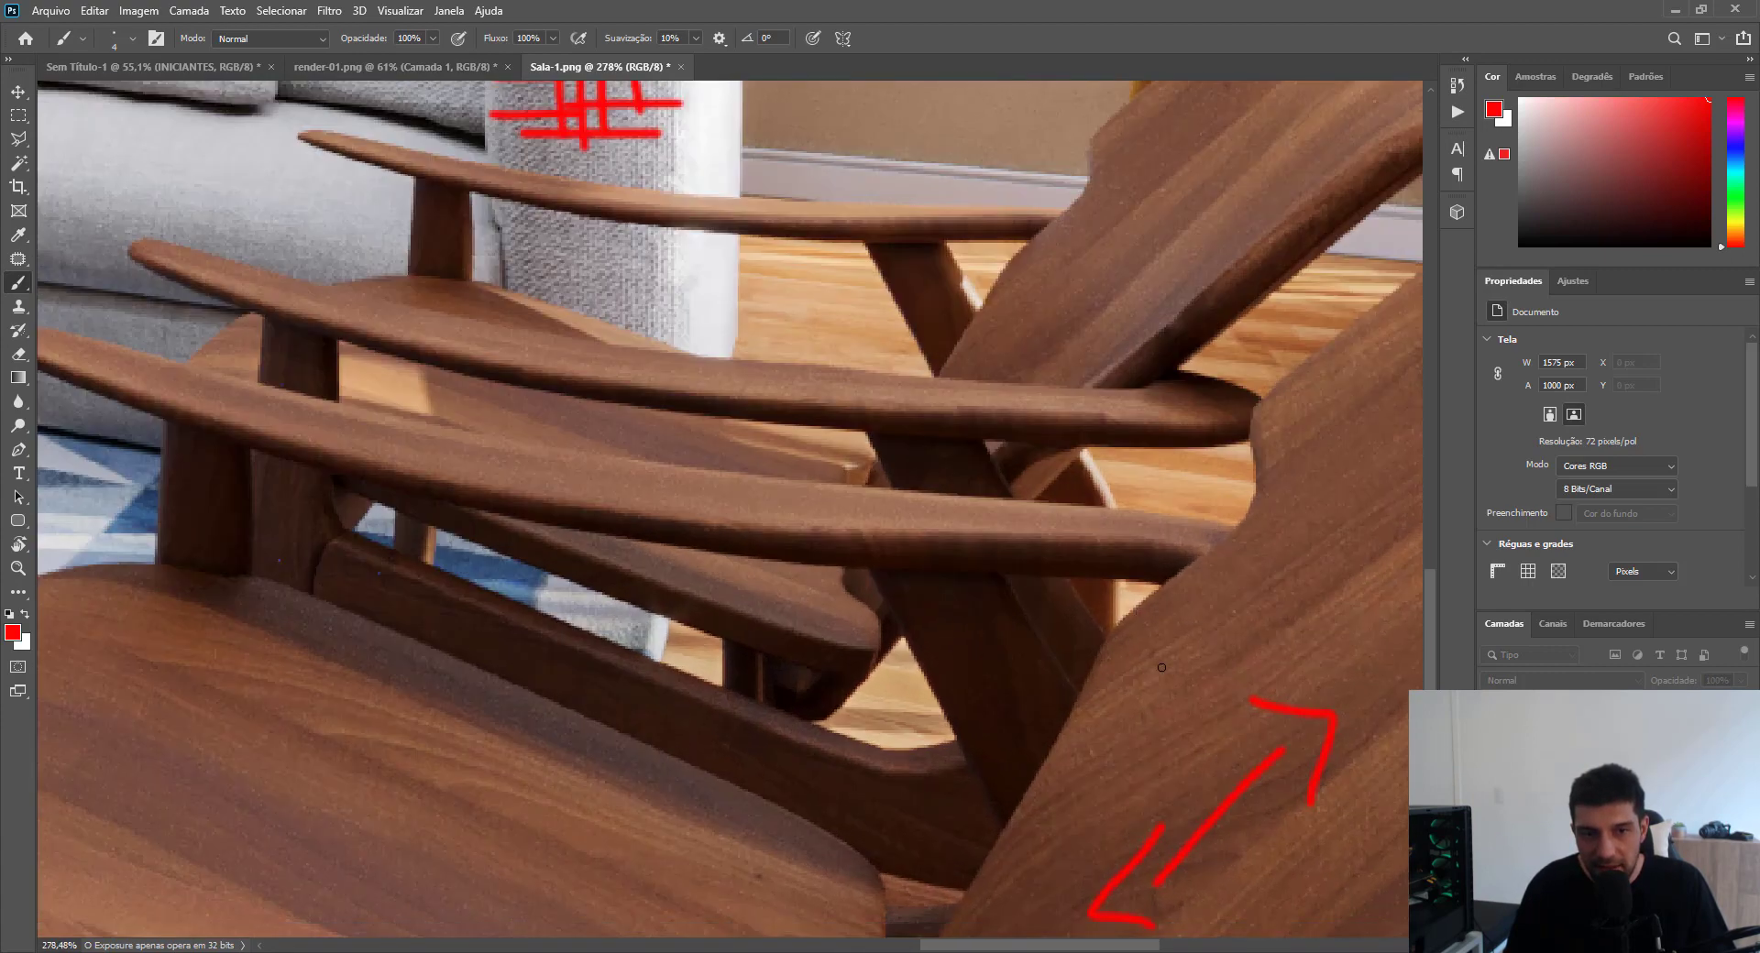
# Paint a red zigzag line down the wavy landscape painting on the beige wall.
pyautogui.scroll(-3, 1158, 644)
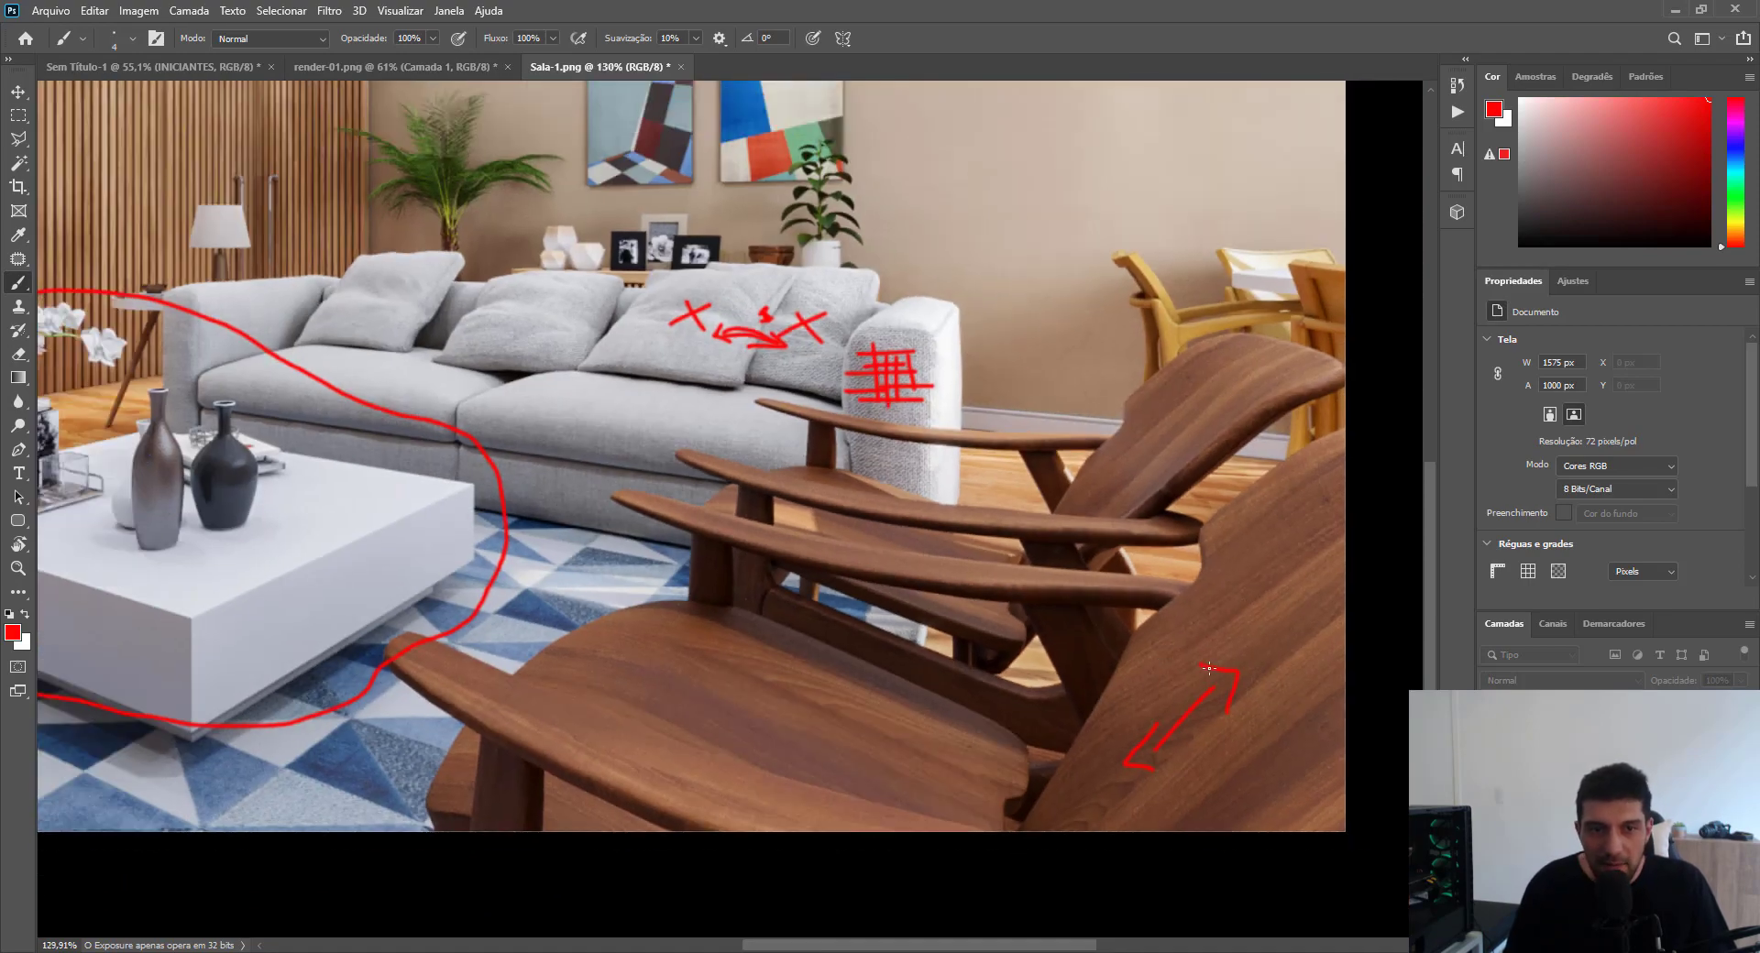
pyautogui.scroll(-2, 1215, 653)
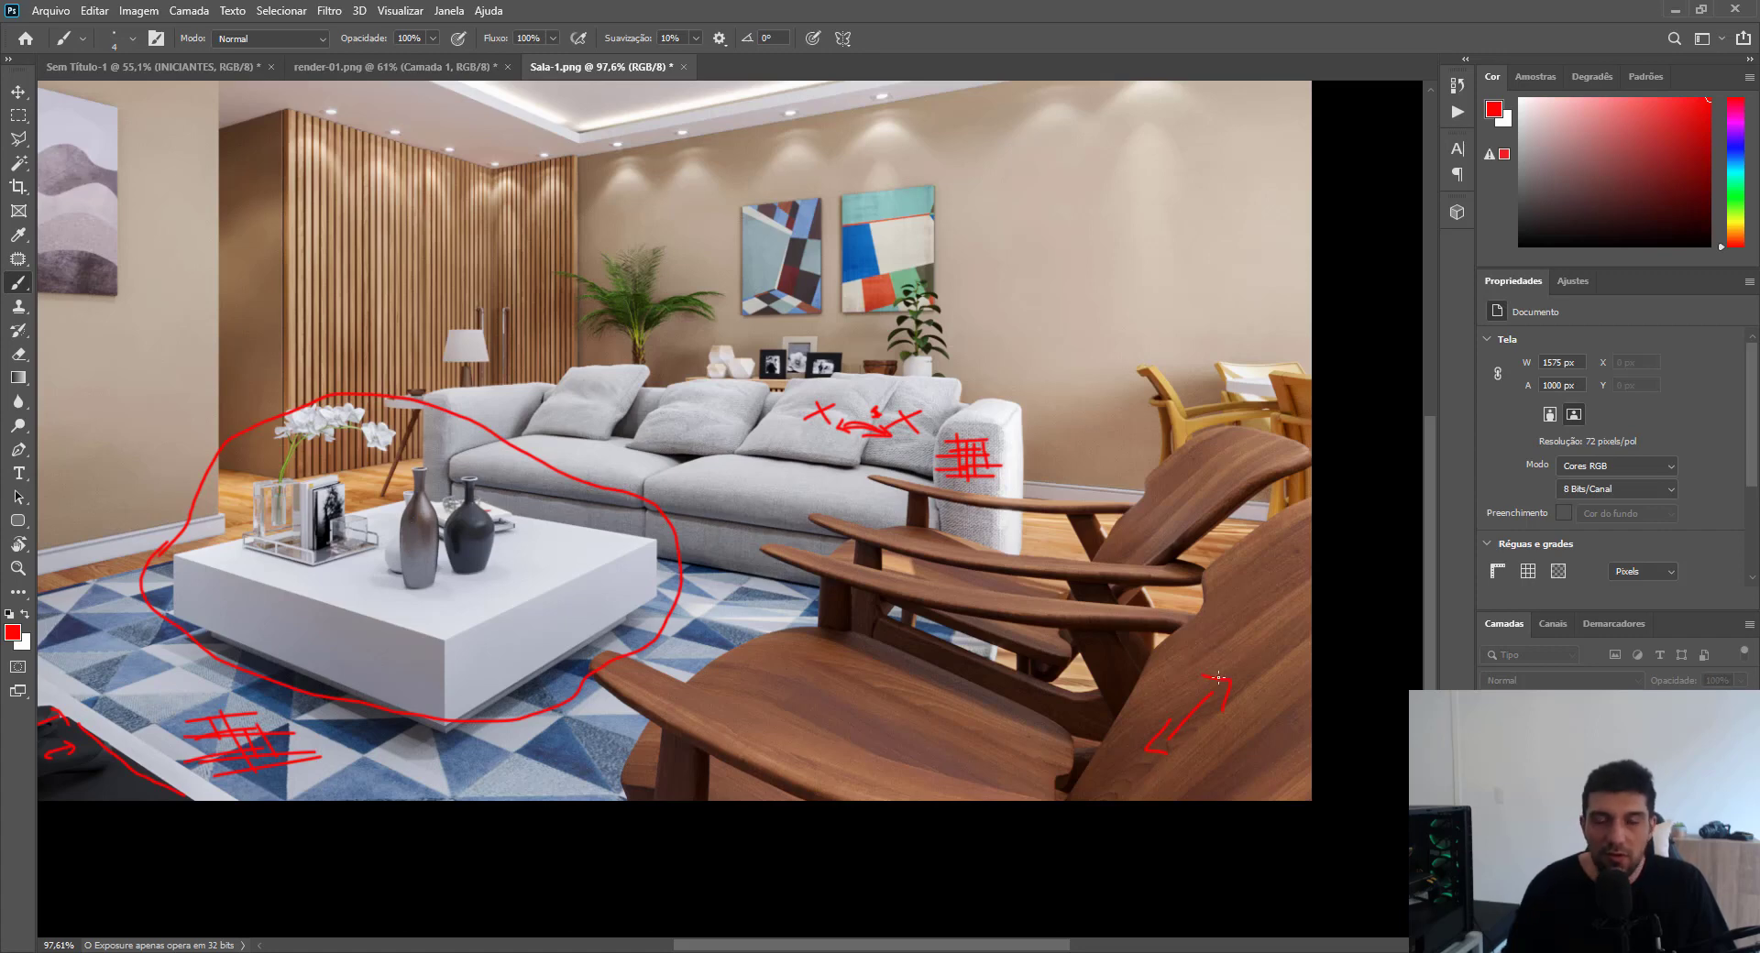
pyautogui.scroll(-1, 1082, 737)
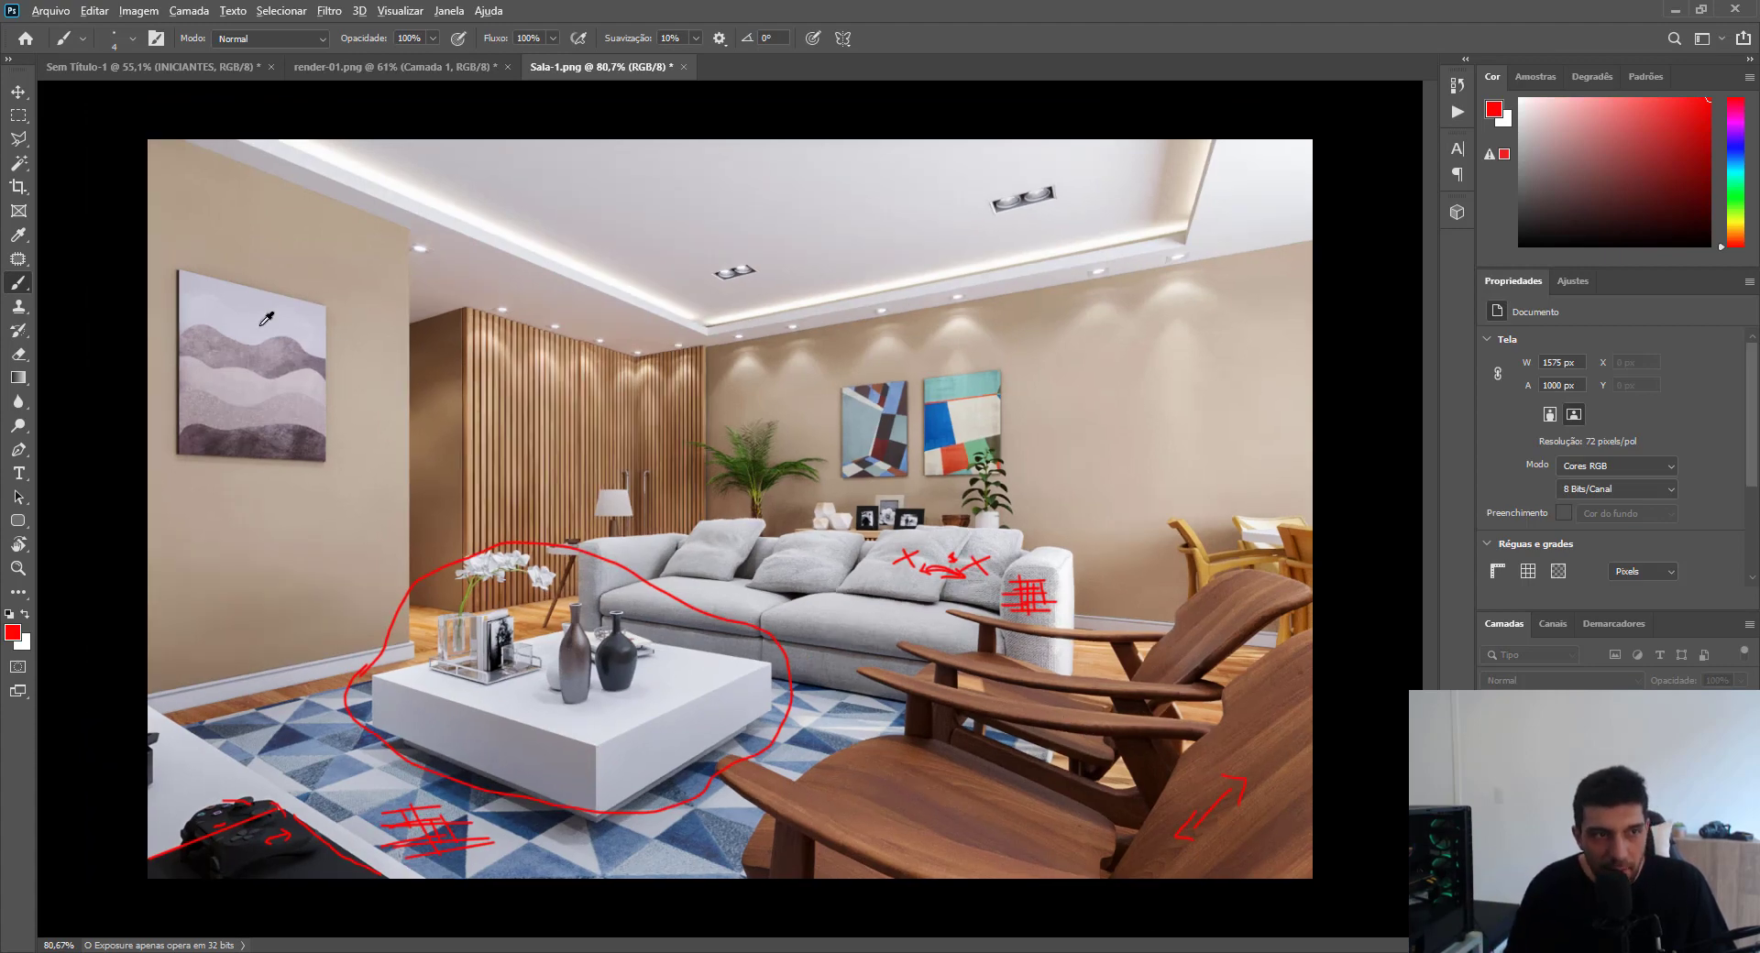
pyautogui.scroll(4, 267, 319)
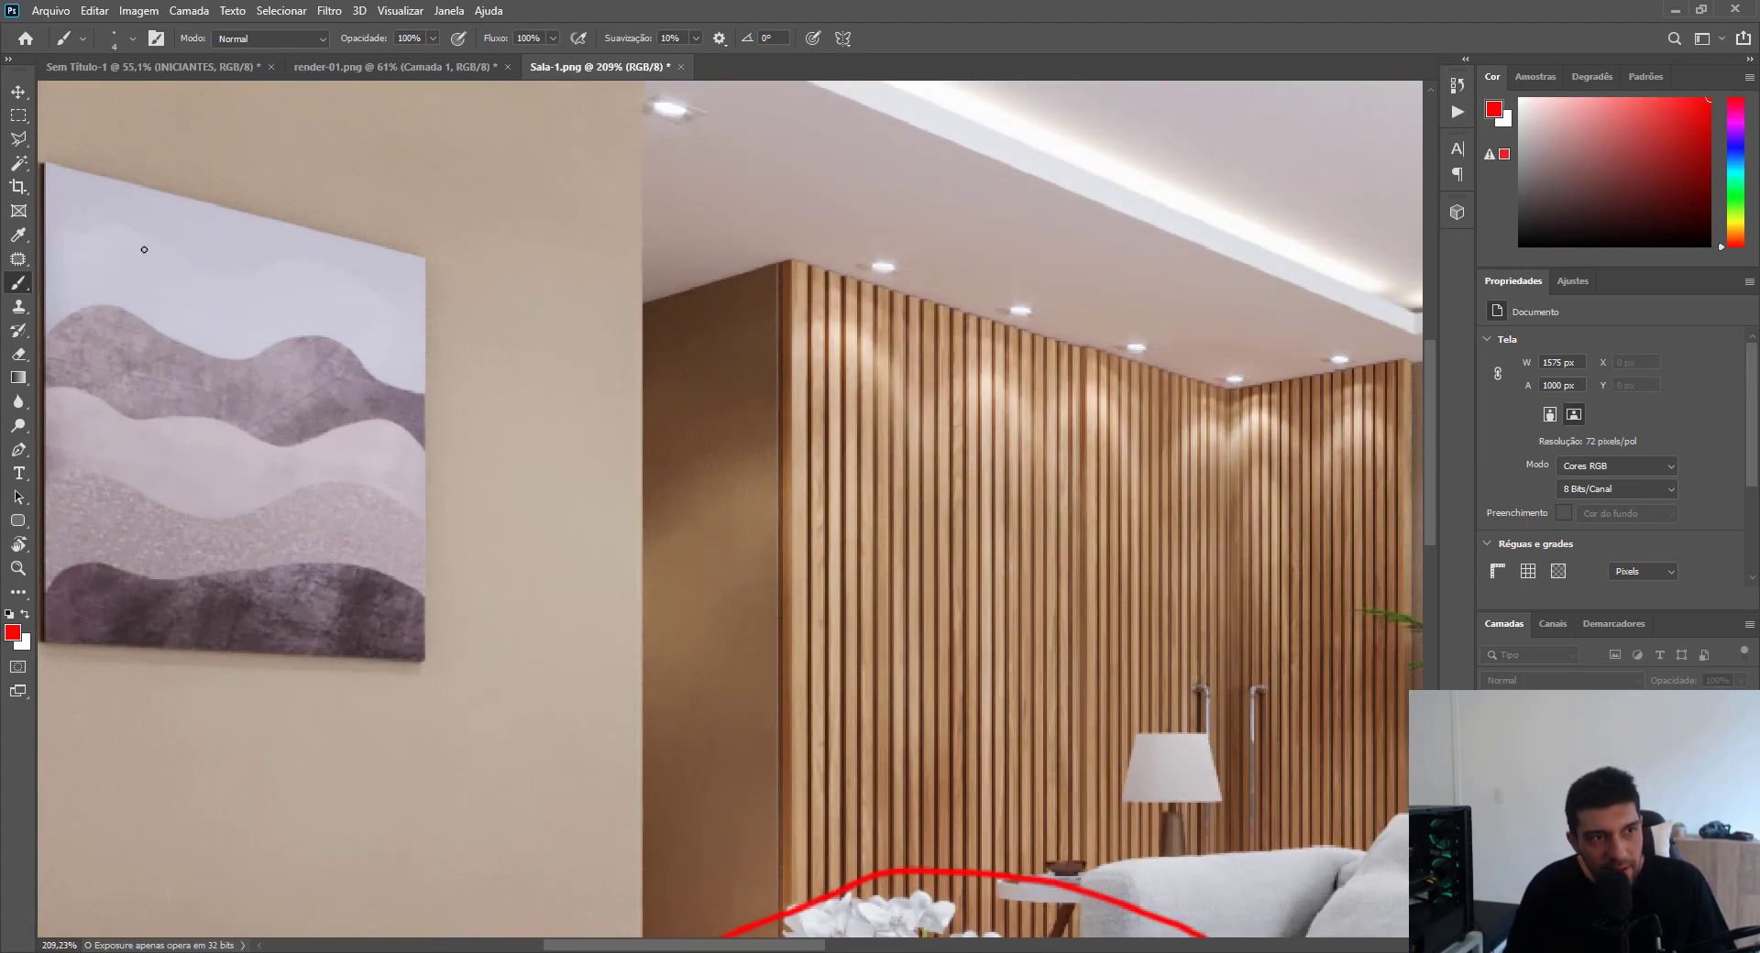
pyautogui.moveTo(128, 240)
pyautogui.mouseDown()
pyautogui.moveTo(188, 248)
pyautogui.moveTo(184, 458)
pyautogui.moveTo(213, 524)
pyautogui.mouseUp()
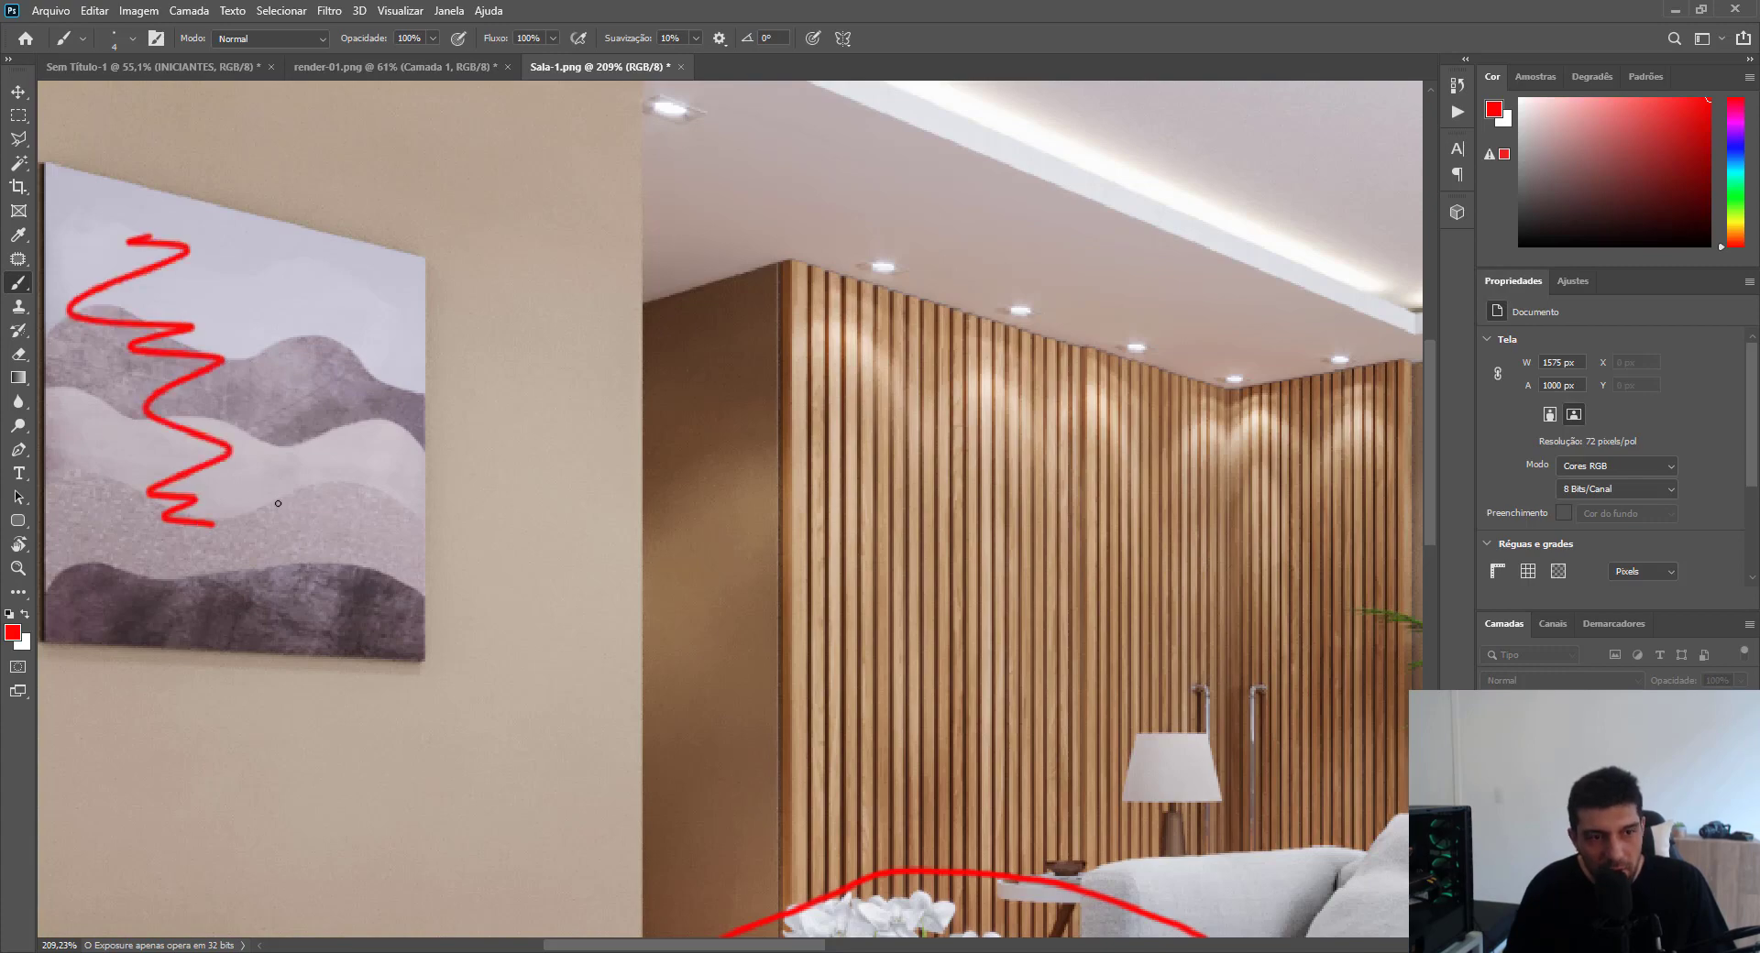
# Paint a red crosshatch of diagonal strokes on the beige wall below the wavy landscape painting.
pyautogui.scroll(-3, 504, 302)
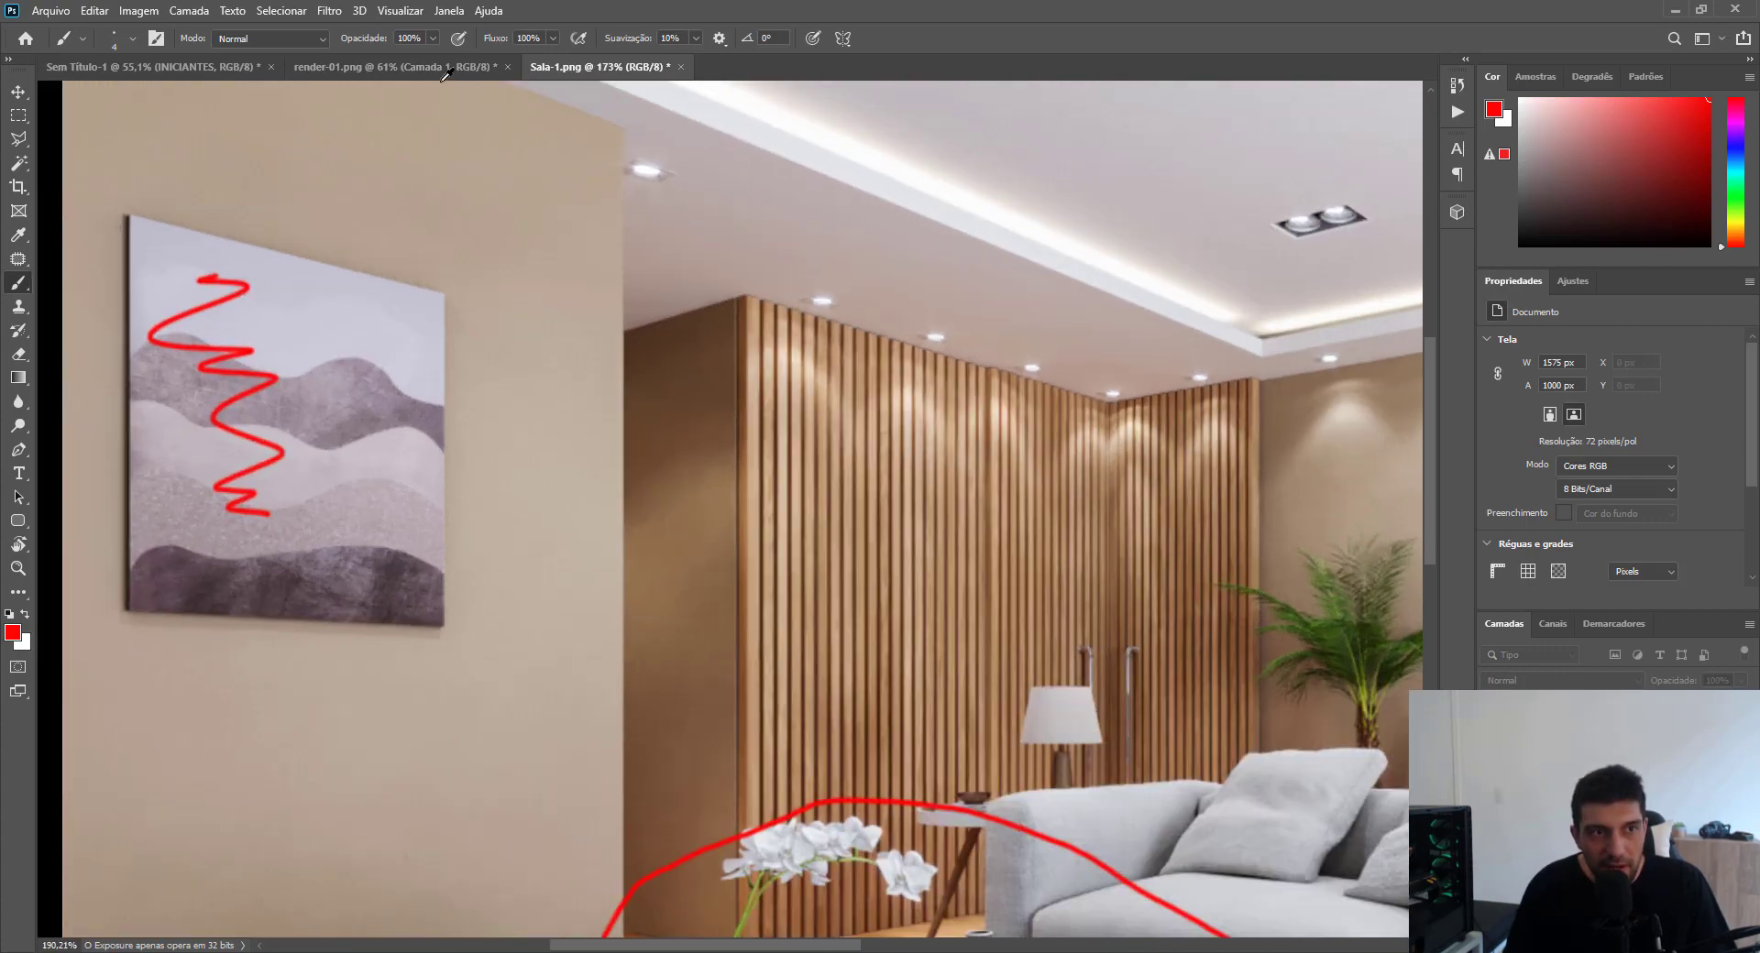
pyautogui.scroll(6, 509, 220)
pyautogui.scroll(-8, 507, 223)
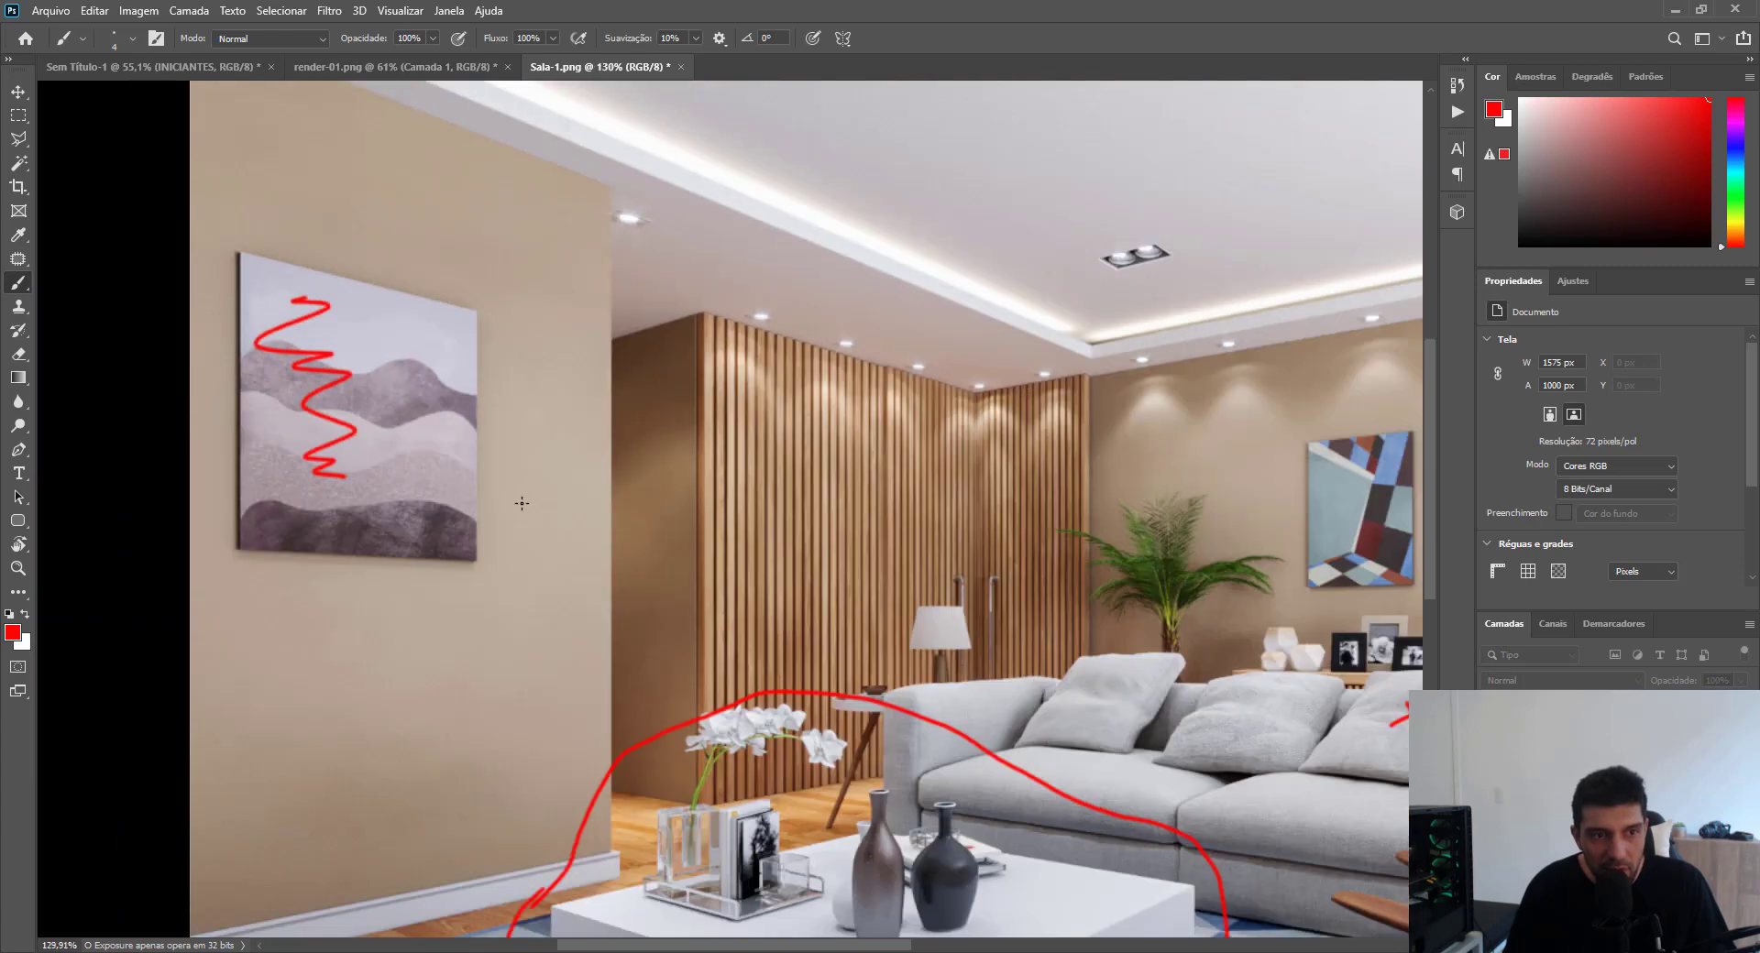
pyautogui.moveTo(267, 727); pyautogui.dragTo(354, 660)
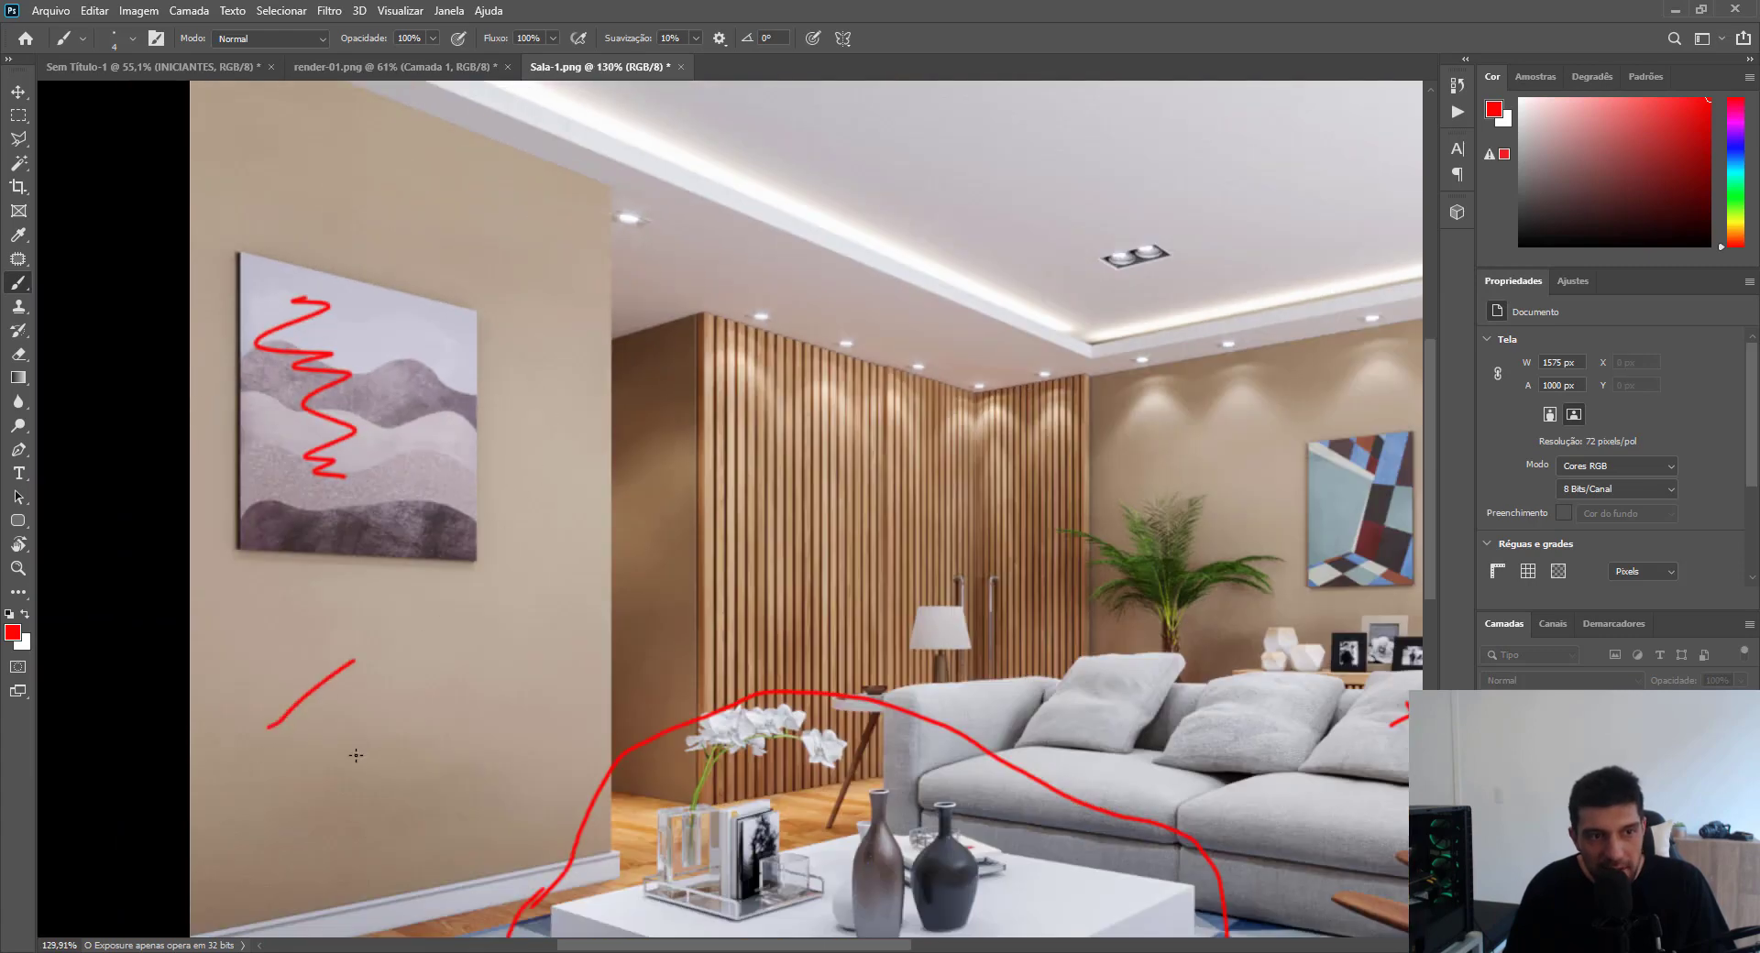
pyautogui.moveTo(353, 754)
pyautogui.mouseDown()
pyautogui.moveTo(442, 676)
pyautogui.moveTo(532, 653)
pyautogui.mouseUp()
pyautogui.moveTo(387, 764); pyautogui.dragTo(526, 666)
pyautogui.moveTo(259, 681); pyautogui.dragTo(495, 779)
pyautogui.moveTo(395, 689); pyautogui.dragTo(544, 760)
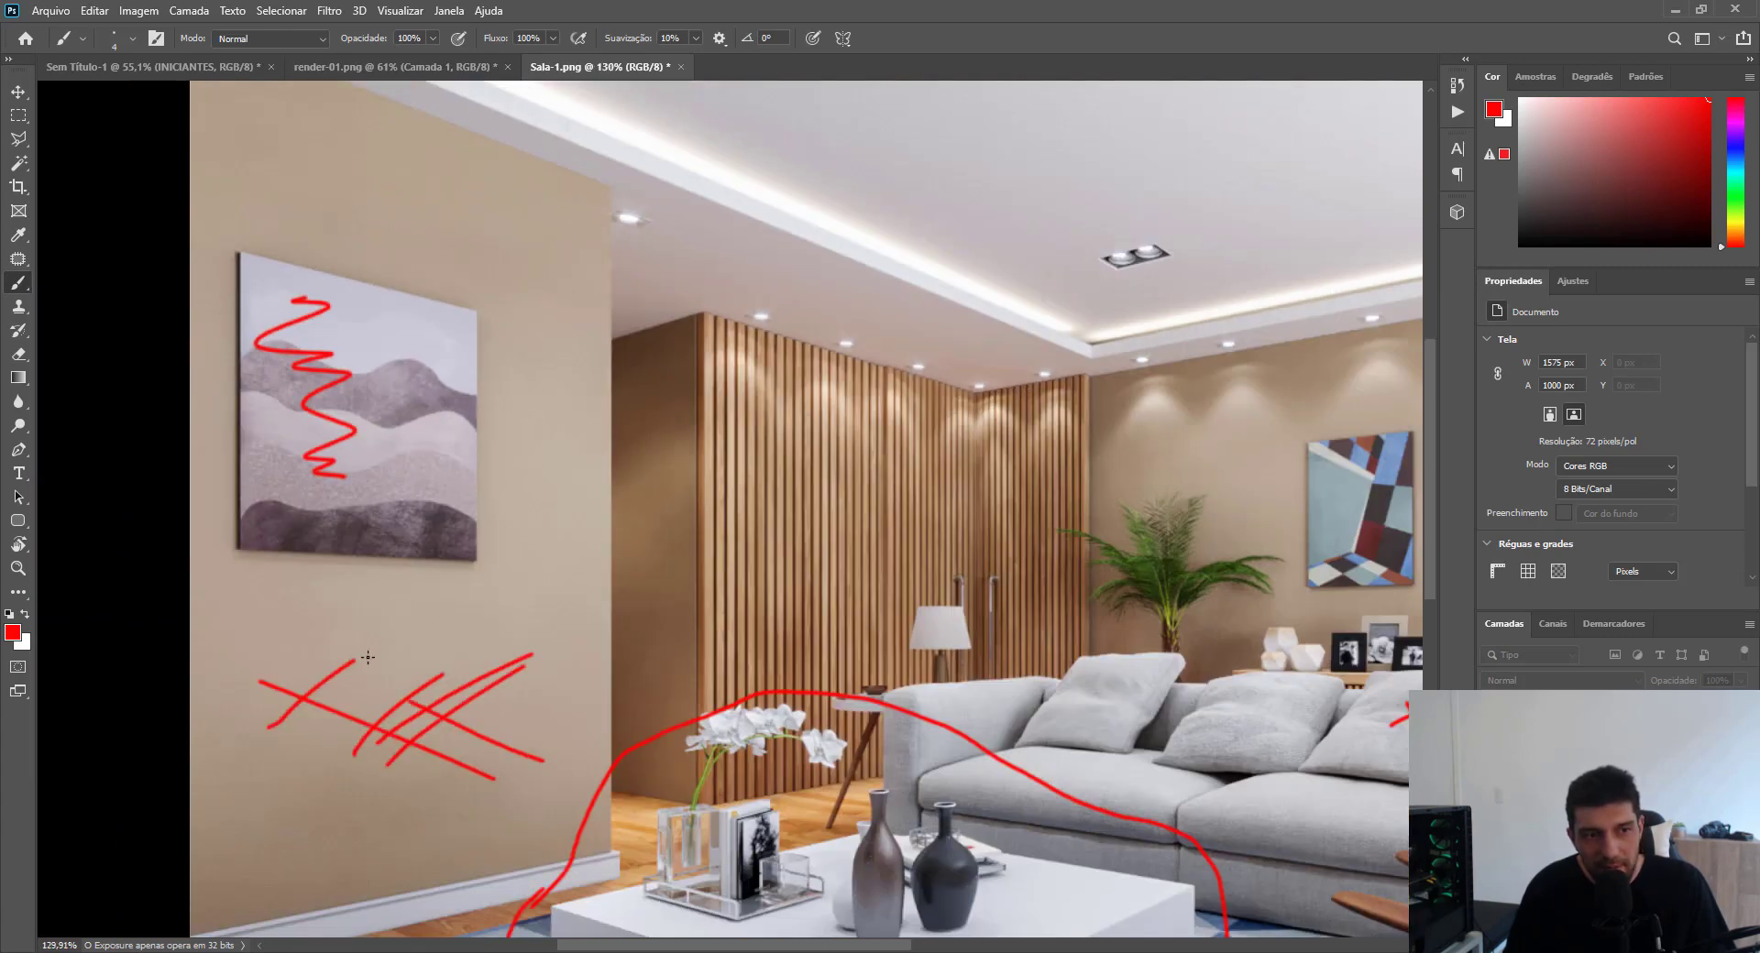
pyautogui.moveTo(368, 658); pyautogui.dragTo(498, 718)
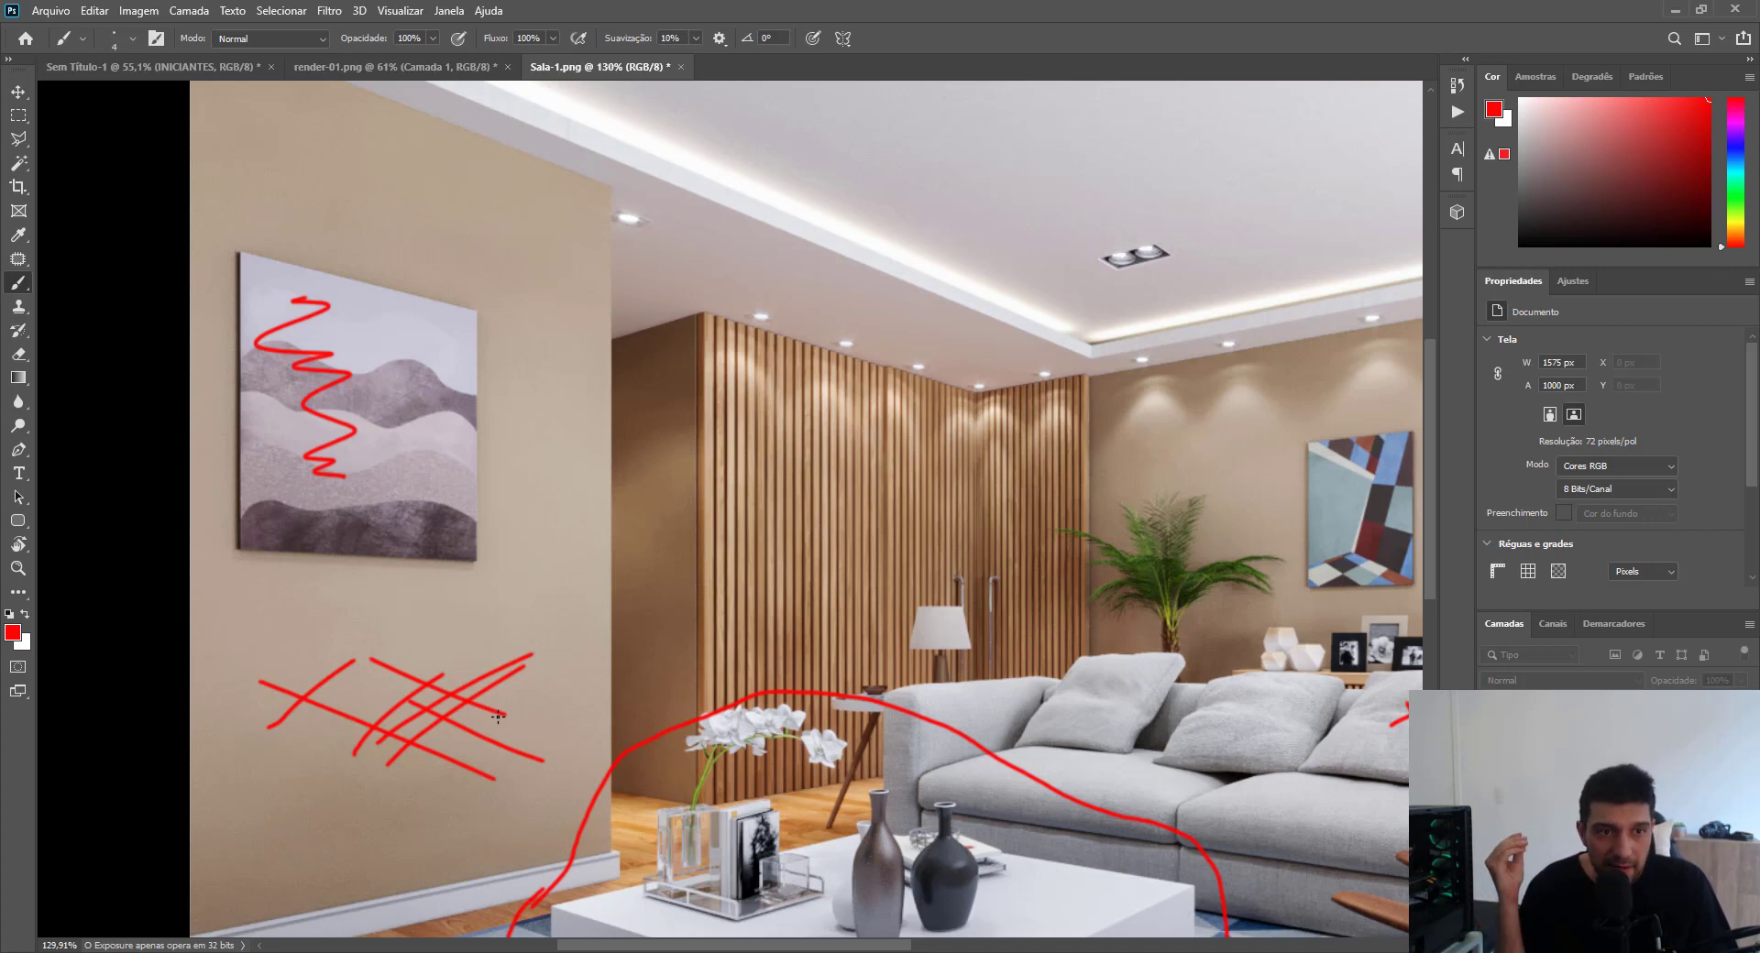
# Paint small red marks on the wooden floor between the beige wall's baseboard and the side table.
pyautogui.scroll(3, 498, 716)
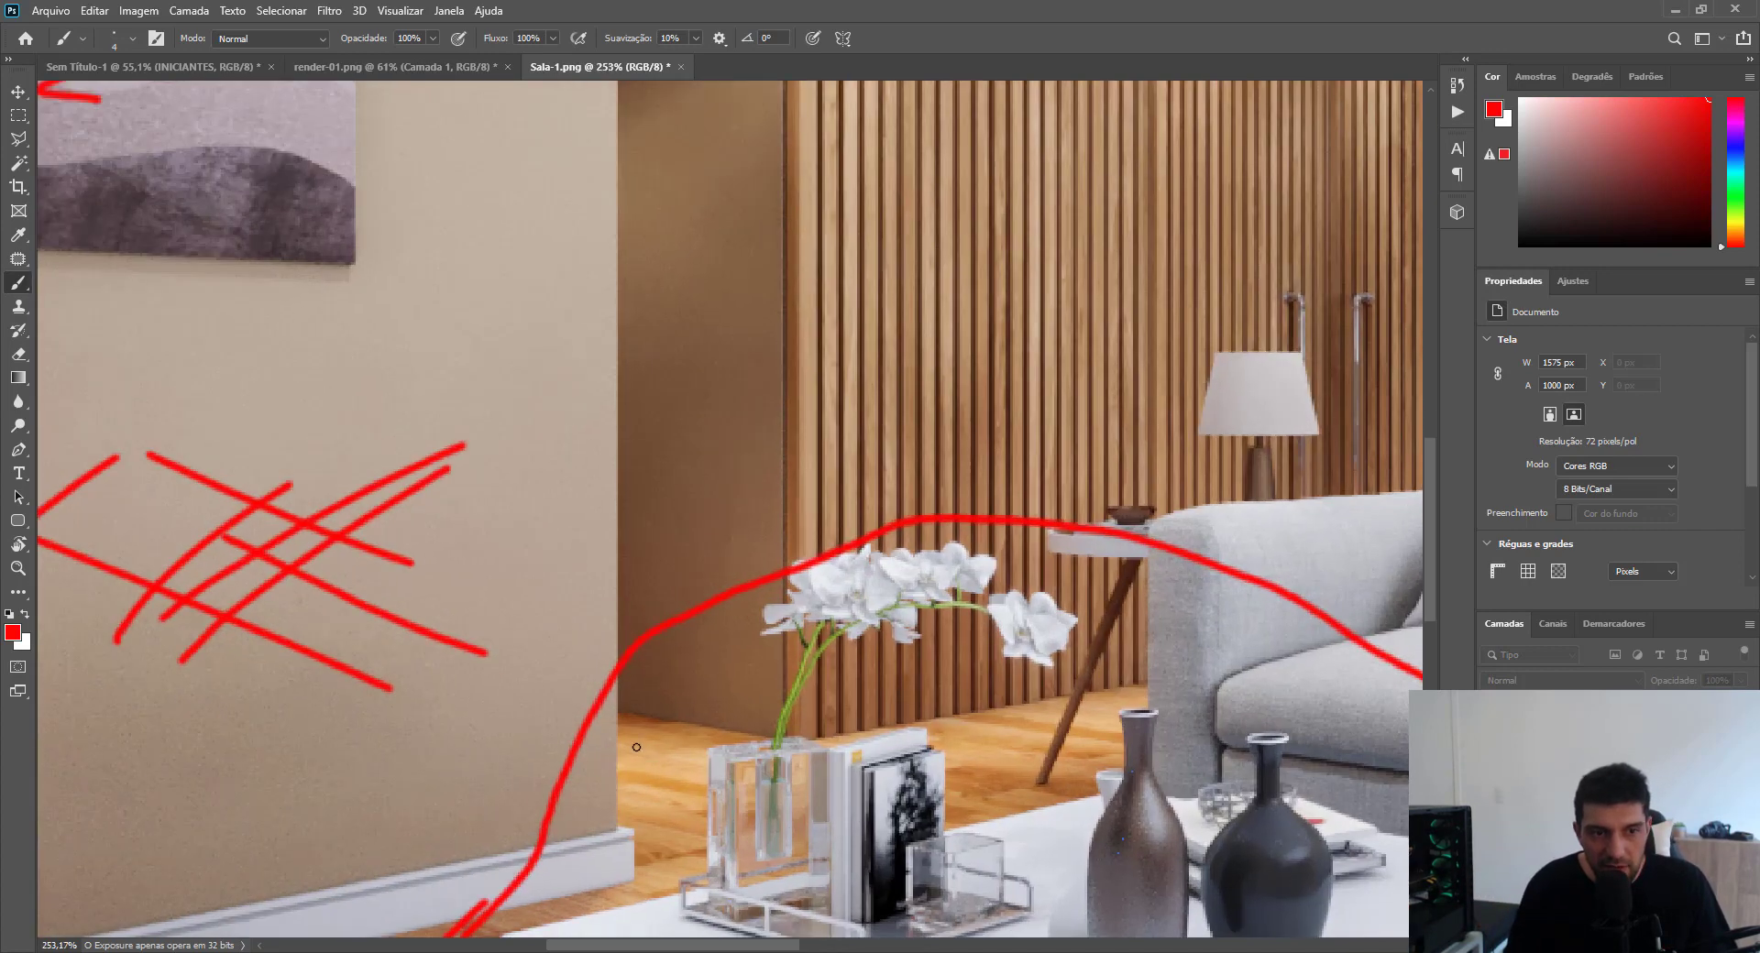
pyautogui.moveTo(643, 750); pyautogui.dragTo(658, 757)
pyautogui.scroll(1, 674, 762)
pyautogui.scroll(-3, 682, 763)
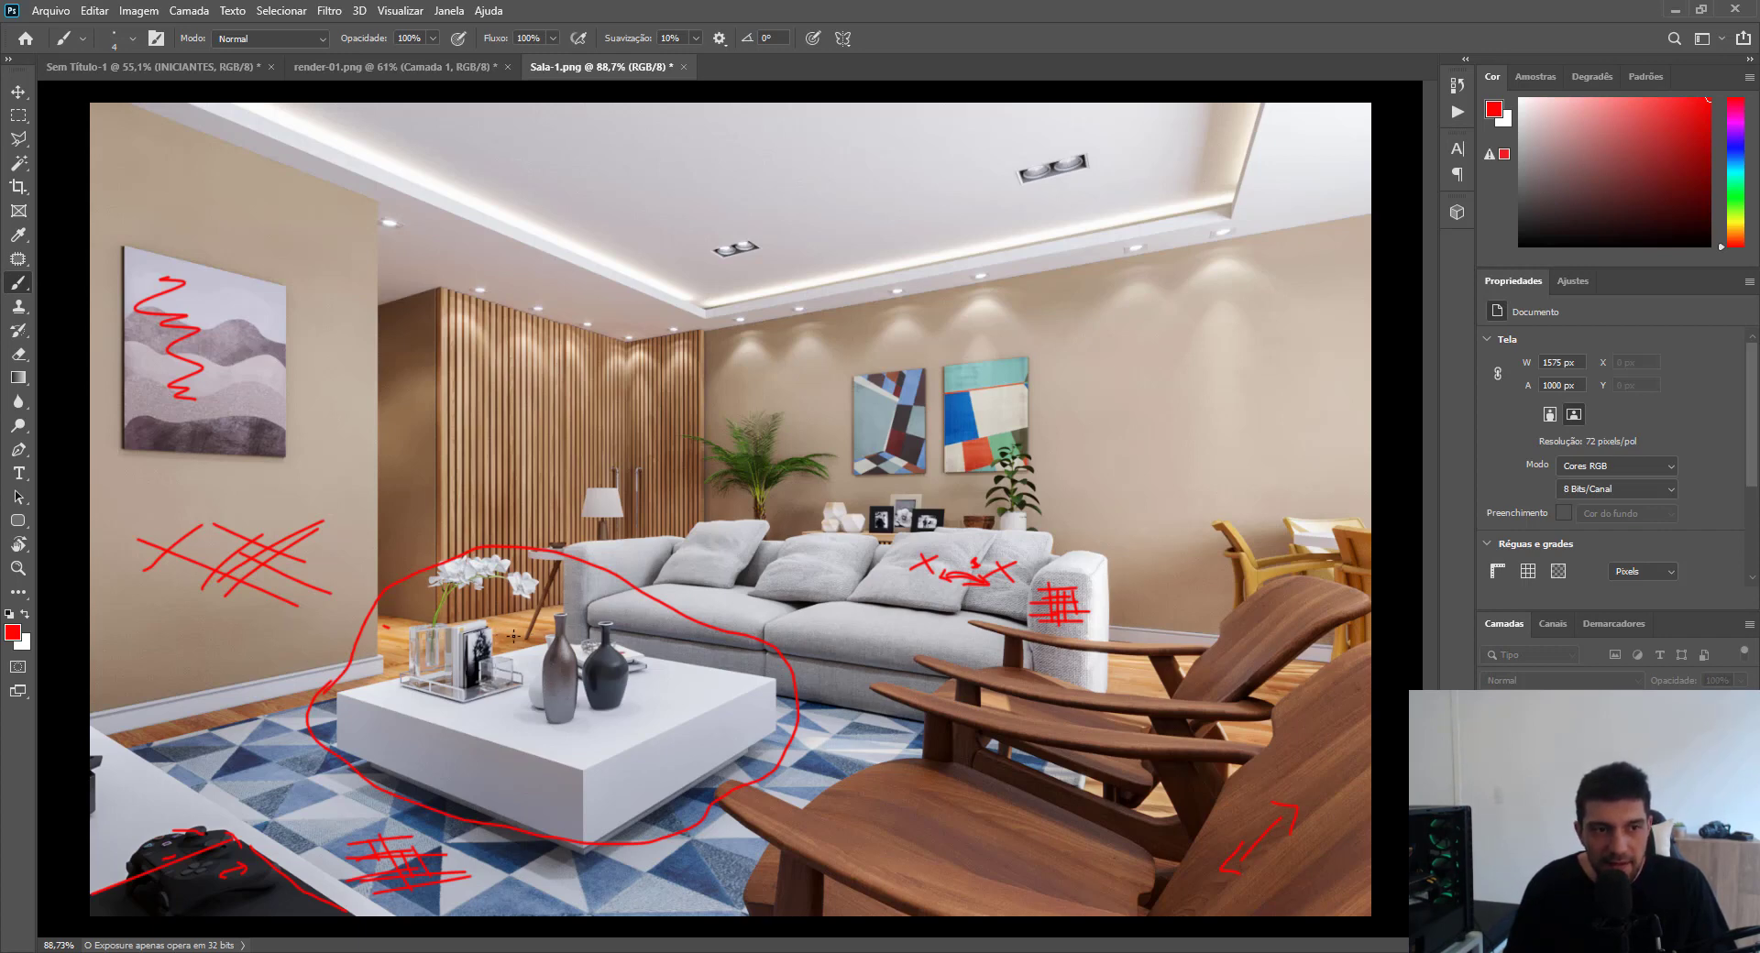
pyautogui.moveTo(510, 630); pyautogui.dragTo(520, 627)
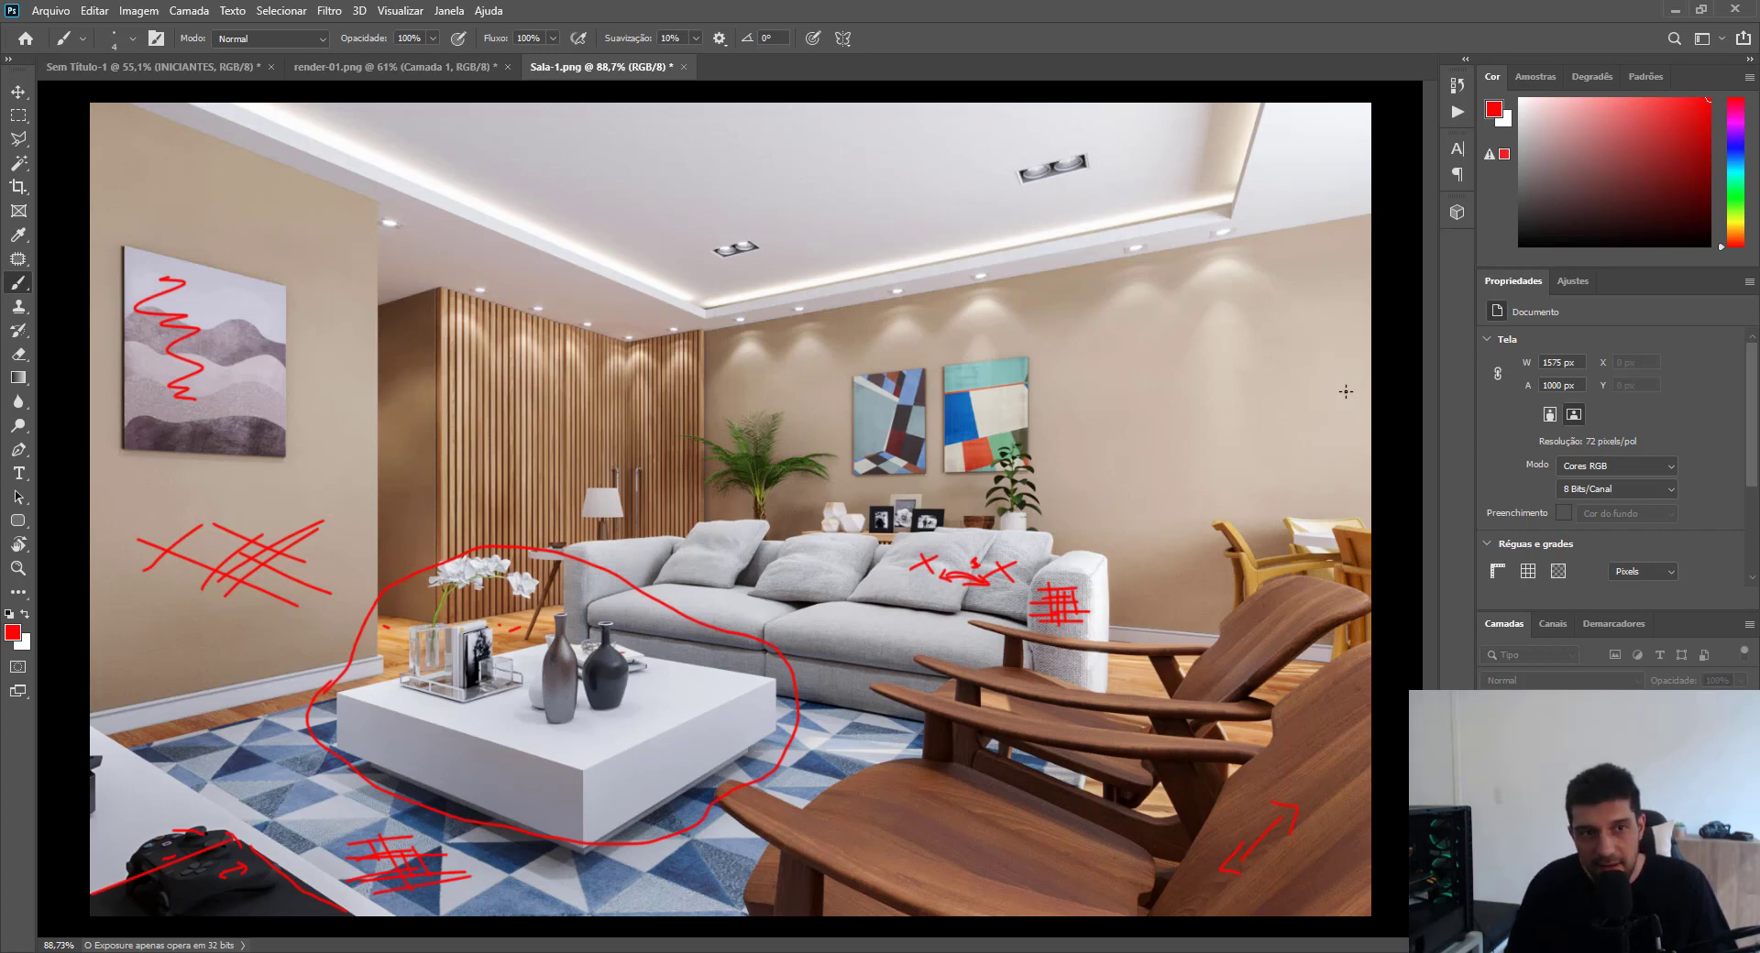
# Paint a downward red arrow below the spotlight on the back wall and a second arrow pointing inward from the image edge.
pyautogui.moveTo(1213, 271); pyautogui.dragTo(1212, 320)
pyautogui.moveTo(1232, 418)
pyautogui.mouseDown()
pyautogui.moveTo(1181, 339)
pyautogui.moveTo(1240, 392)
pyautogui.mouseUp()
pyautogui.moveTo(1384, 371)
pyautogui.mouseDown()
pyautogui.moveTo(1260, 362)
pyautogui.moveTo(1279, 395)
pyautogui.mouseUp()
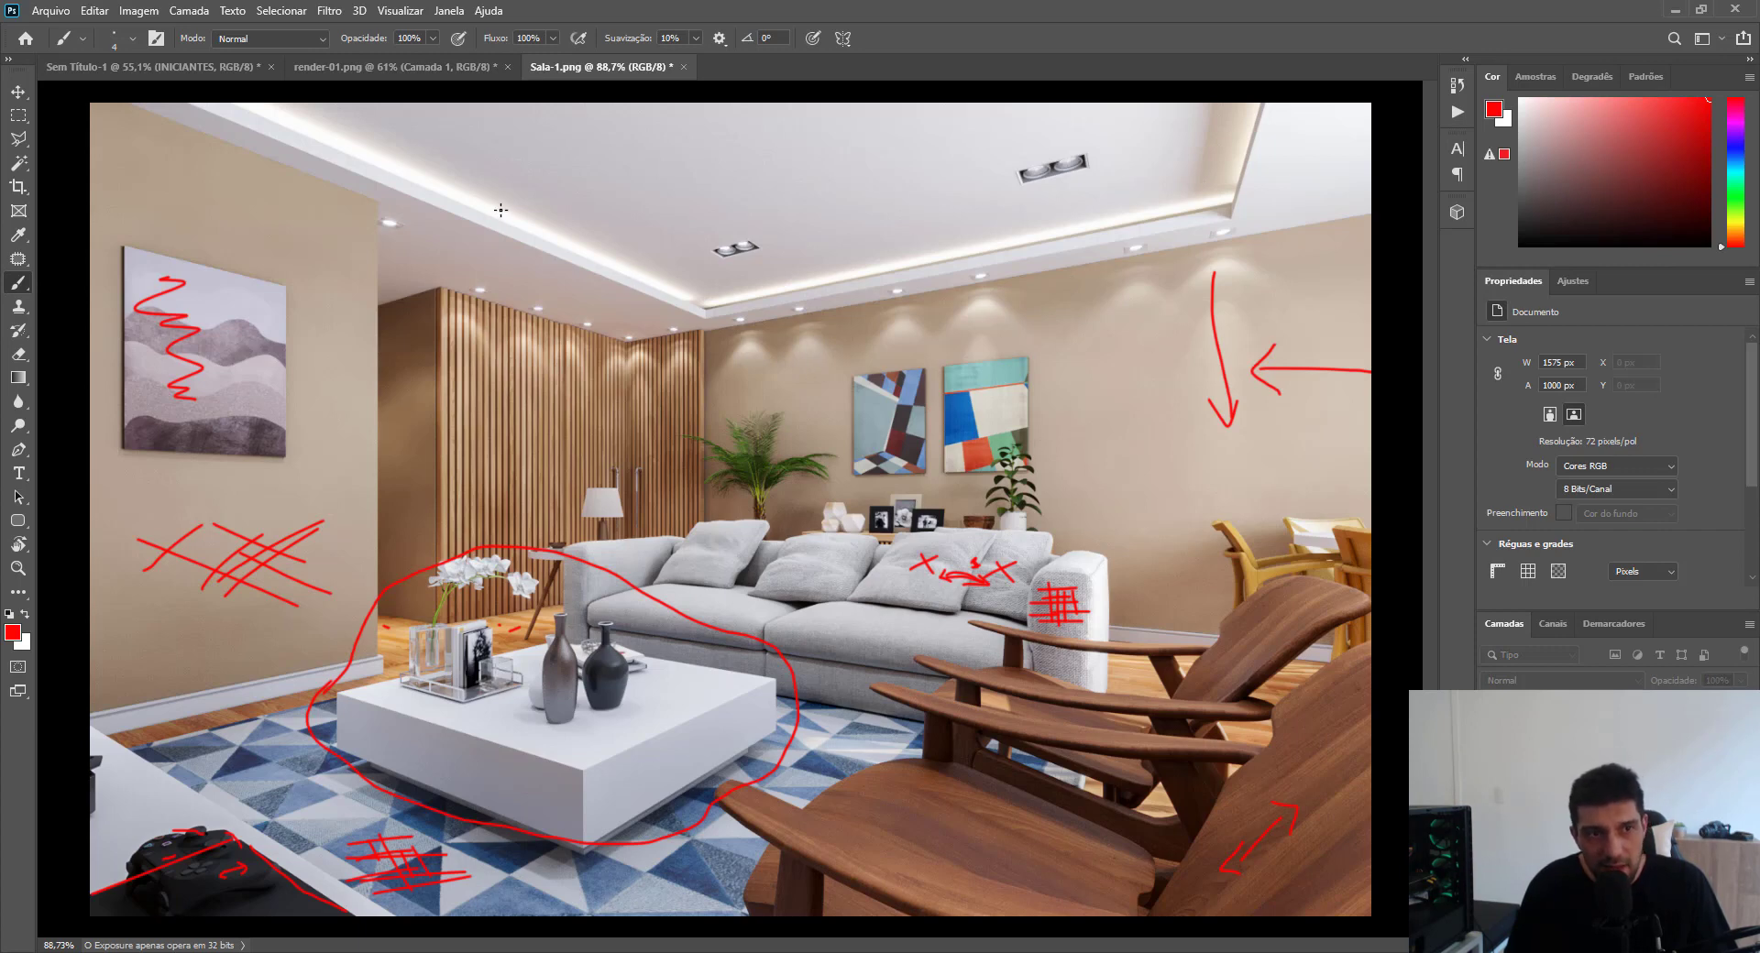
# Paint a double-headed red arrow across the inner corner of the illuminated ceiling cove.
pyautogui.scroll(4, 679, 305)
pyautogui.scroll(2, 712, 295)
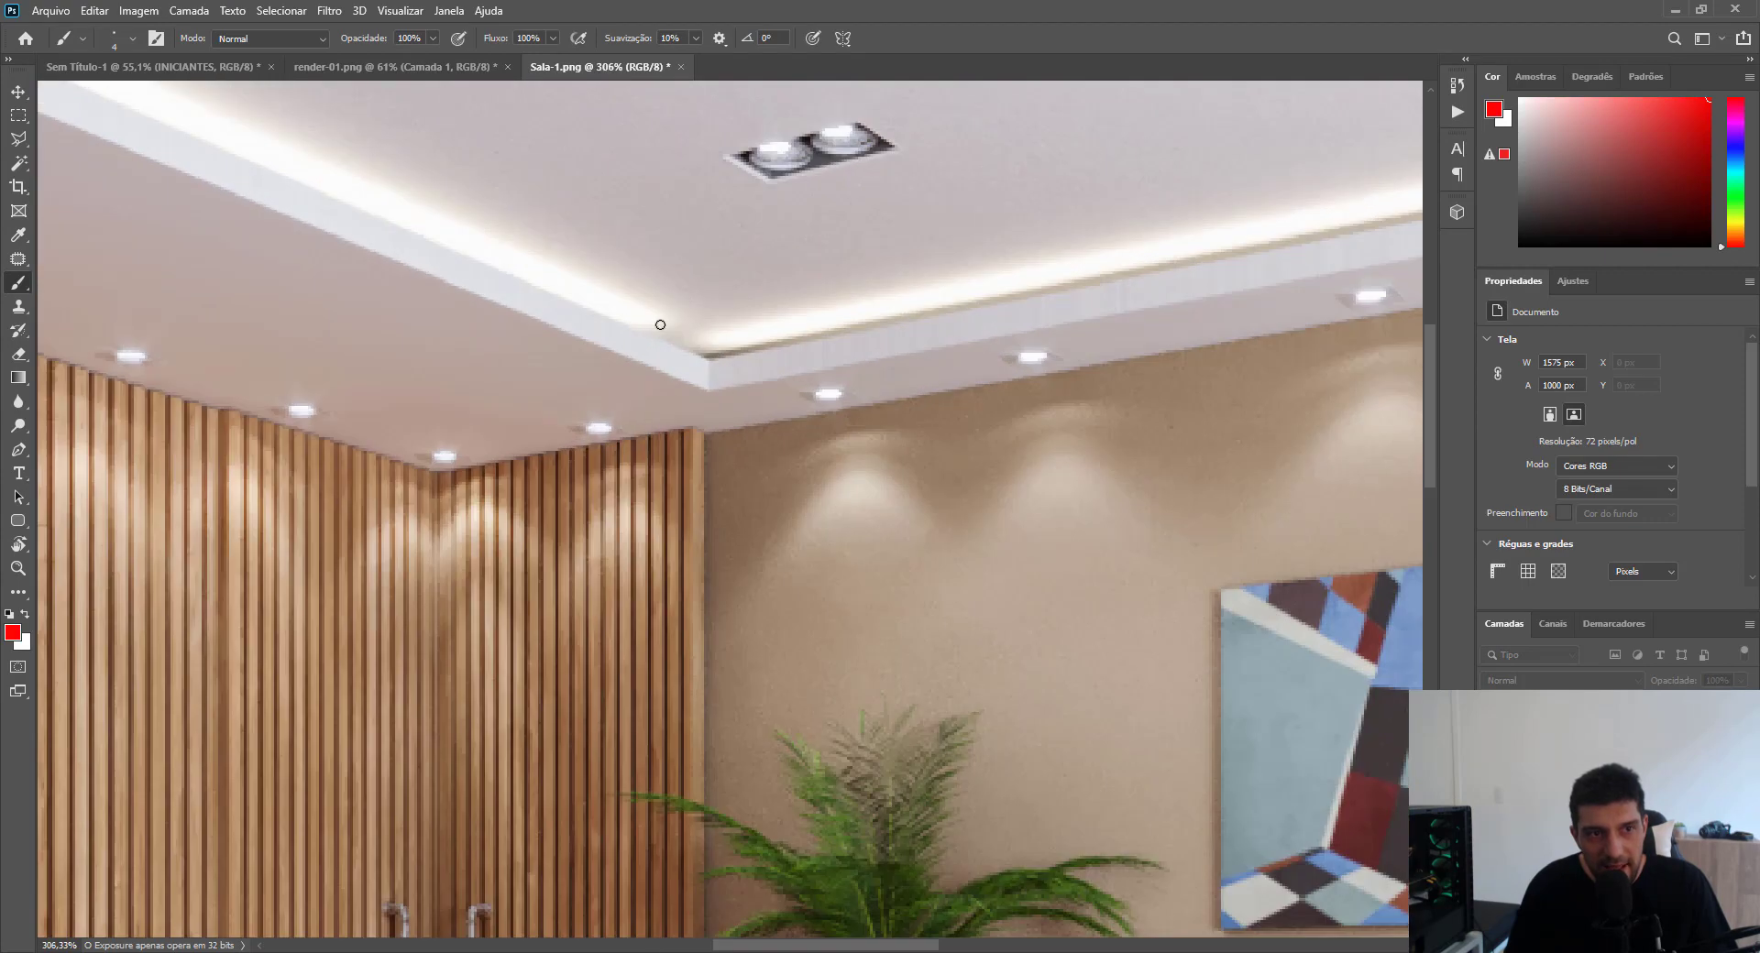
pyautogui.moveTo(630, 319)
pyautogui.mouseDown()
pyautogui.moveTo(795, 313)
pyautogui.moveTo(790, 336)
pyautogui.moveTo(612, 321)
pyautogui.mouseUp()
pyautogui.moveTo(613, 321); pyautogui.dragTo(641, 337)
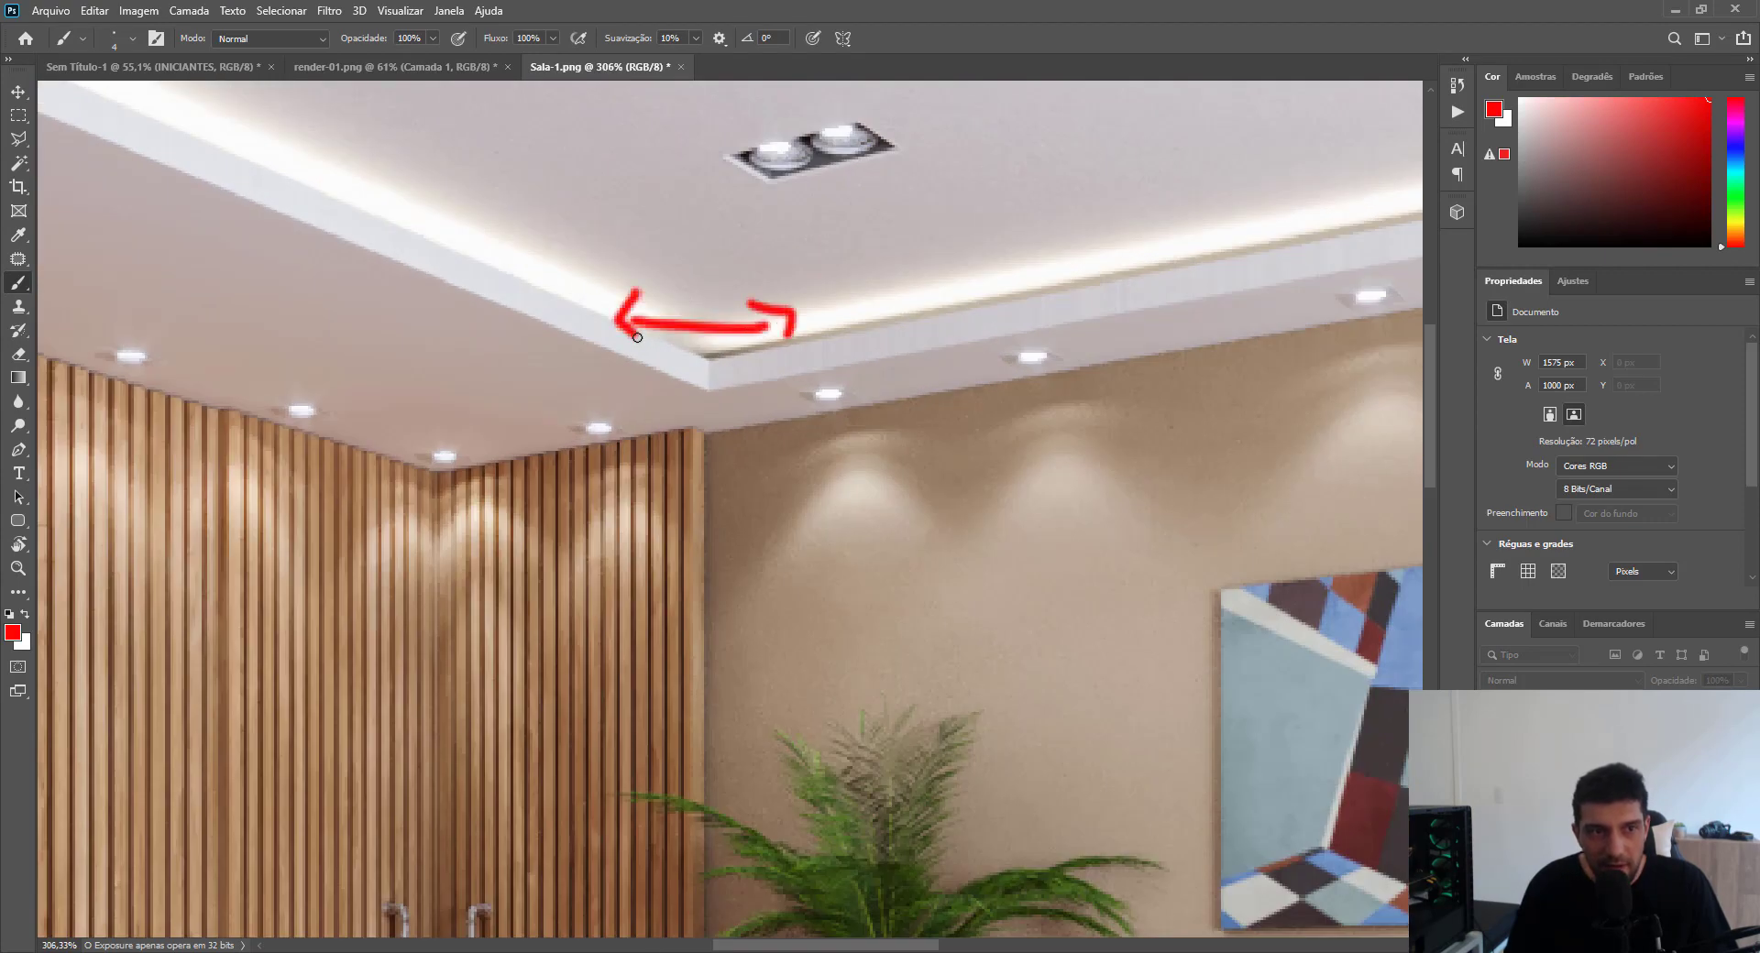
# Paint small red marks on the recessed double spotlight nearest the chairs.
pyautogui.scroll(-5, 719, 345)
pyautogui.scroll(1, 895, 256)
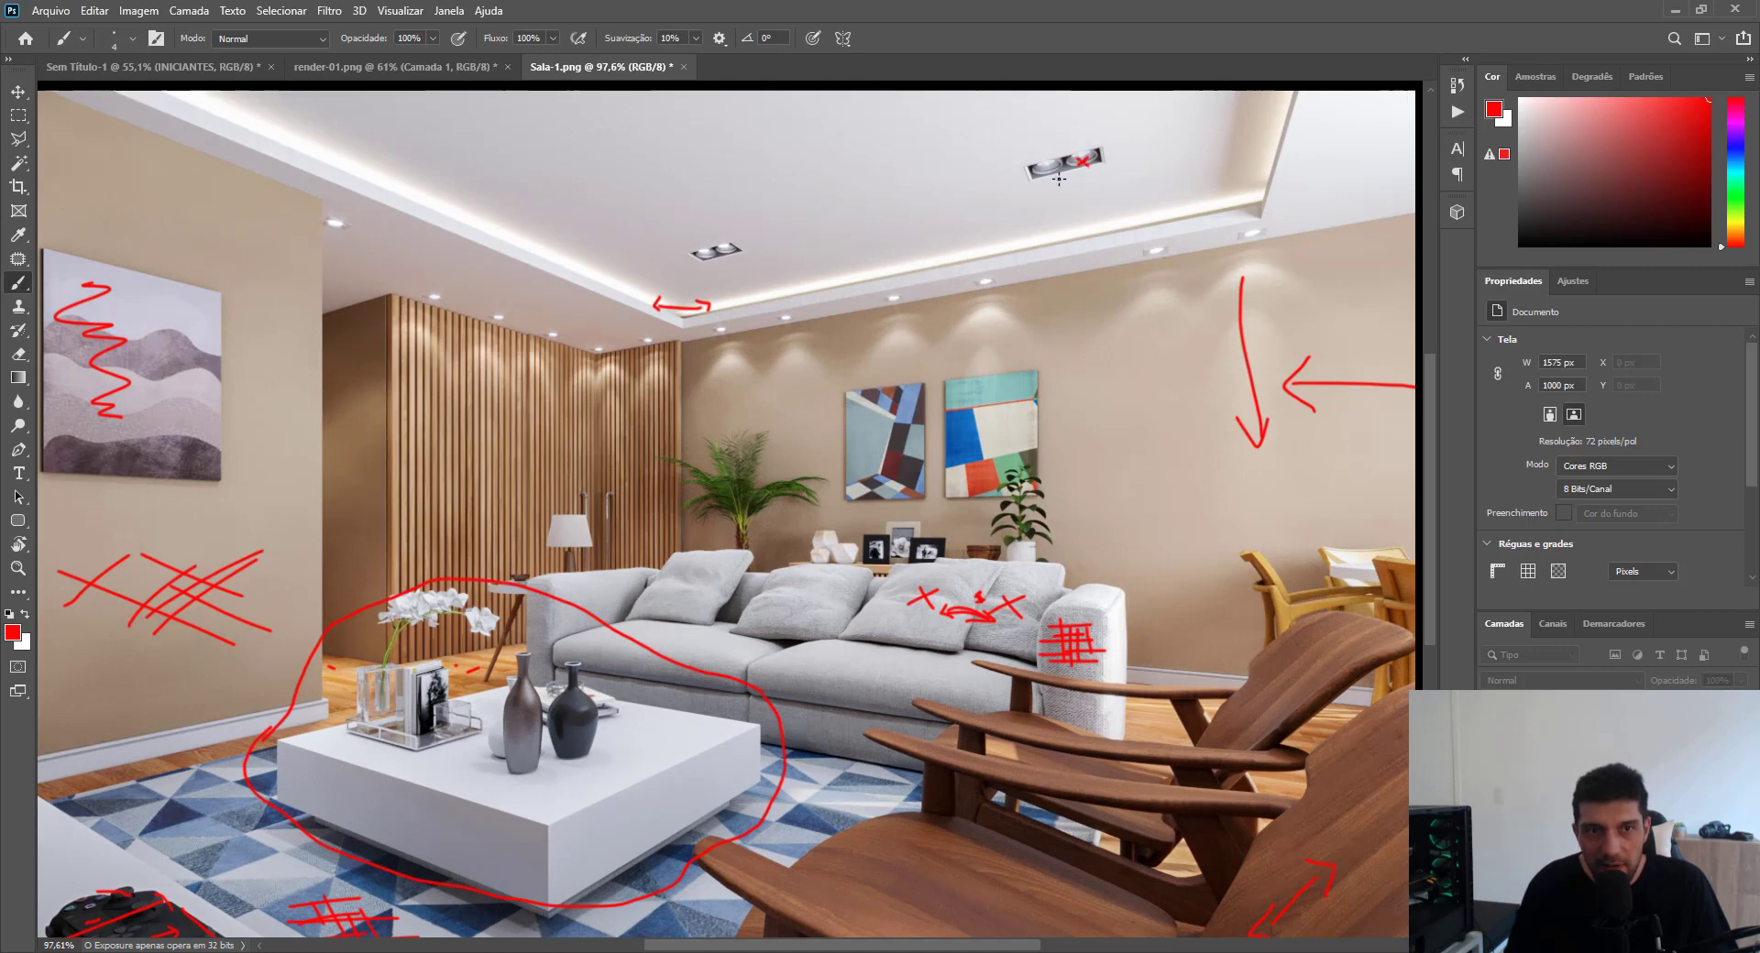
pyautogui.scroll(4, 1161, 250)
pyautogui.scroll(1, 1163, 256)
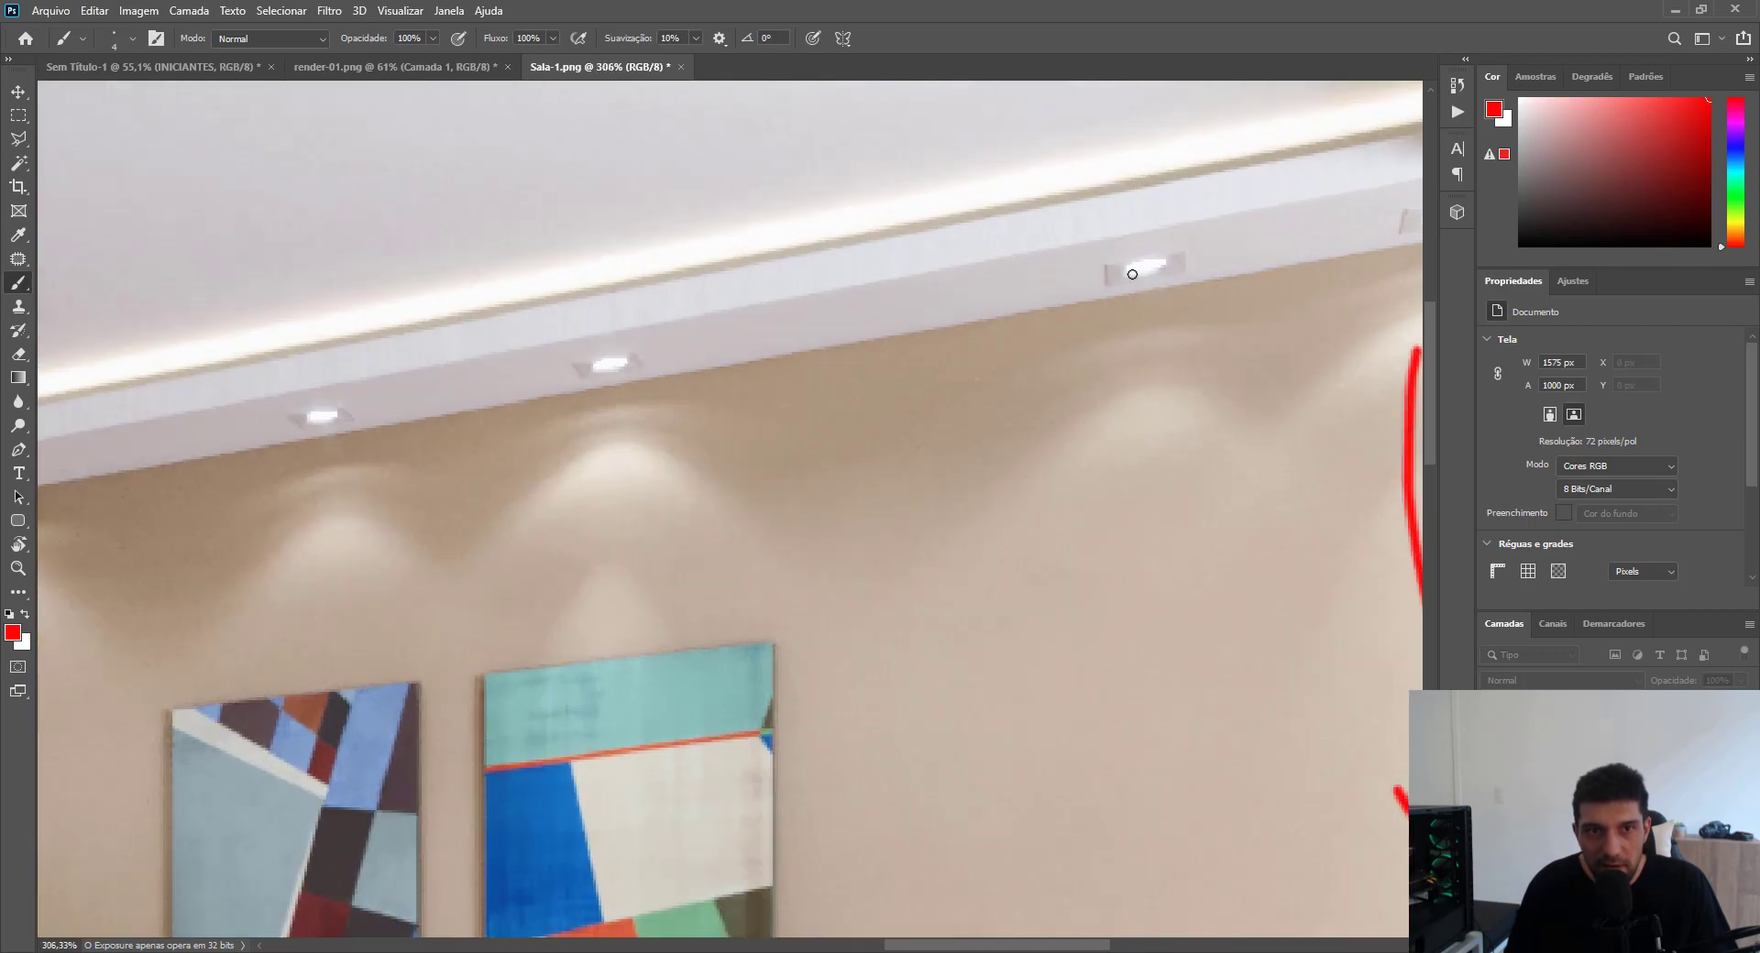
# Paint small red marks on the two black picture frames on the sideboard behind the sofa.
pyautogui.scroll(-6, 965, 330)
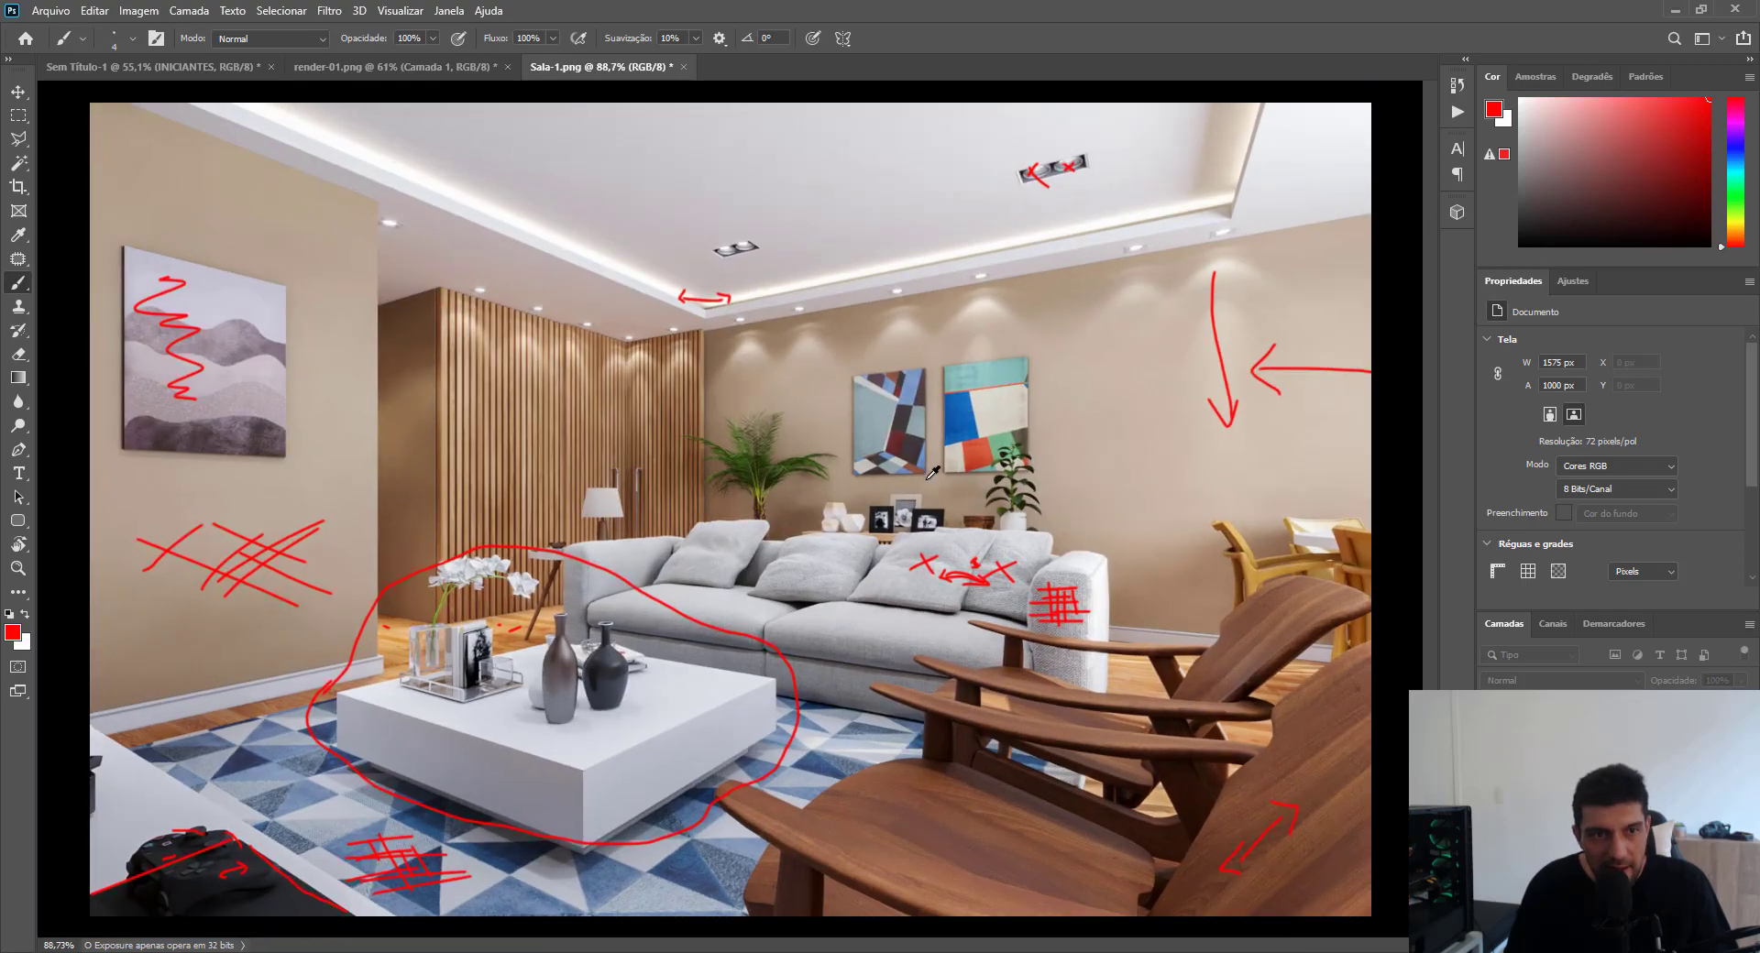
pyautogui.scroll(6, 944, 490)
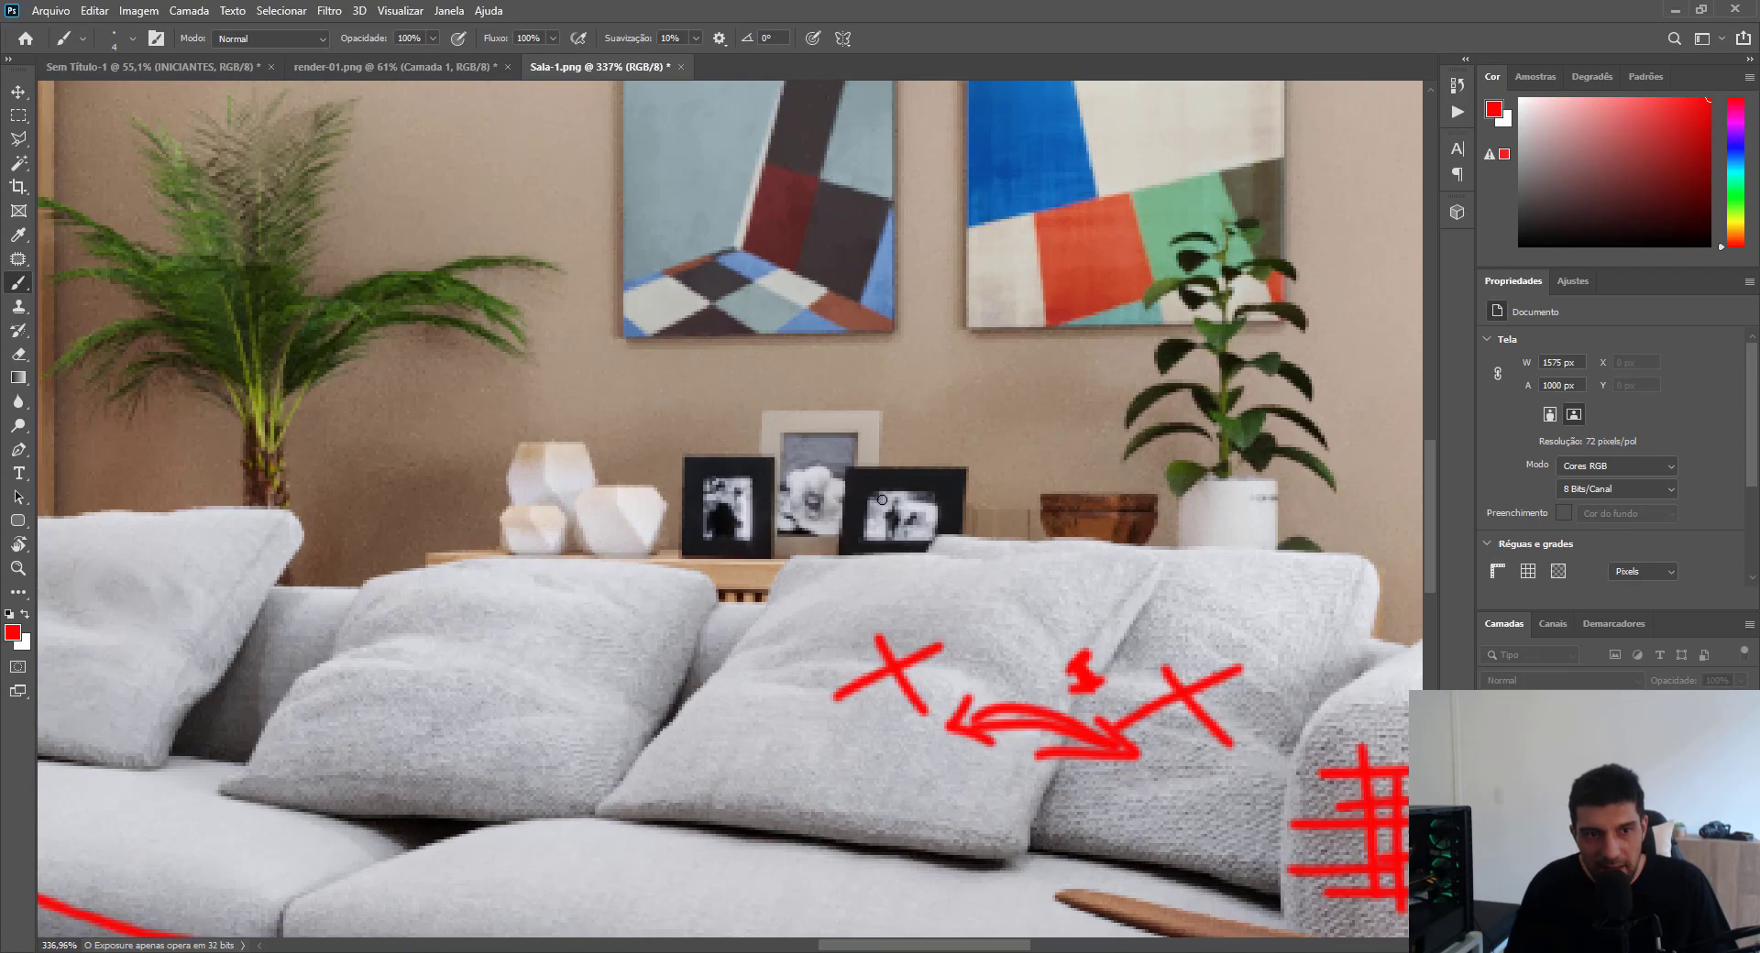
pyautogui.moveTo(882, 500)
pyautogui.mouseDown()
pyautogui.moveTo(884, 483)
pyautogui.moveTo(924, 489)
pyautogui.moveTo(903, 485)
pyautogui.mouseUp()
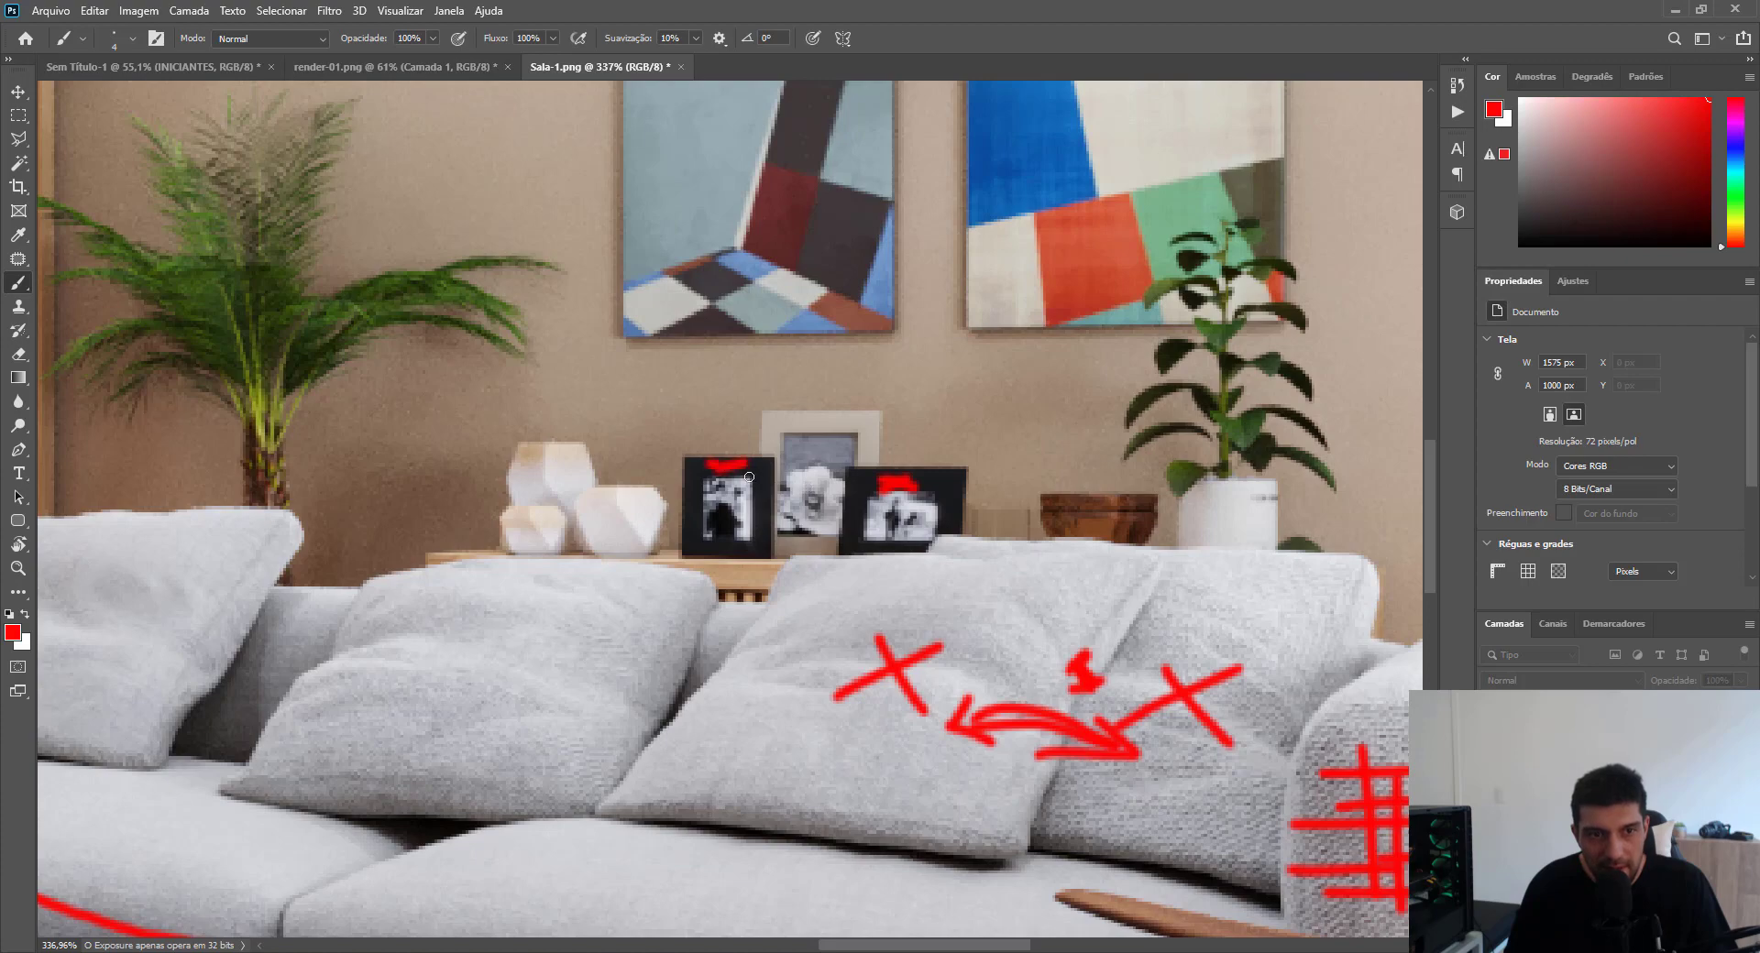
pyautogui.scroll(-6, 769, 504)
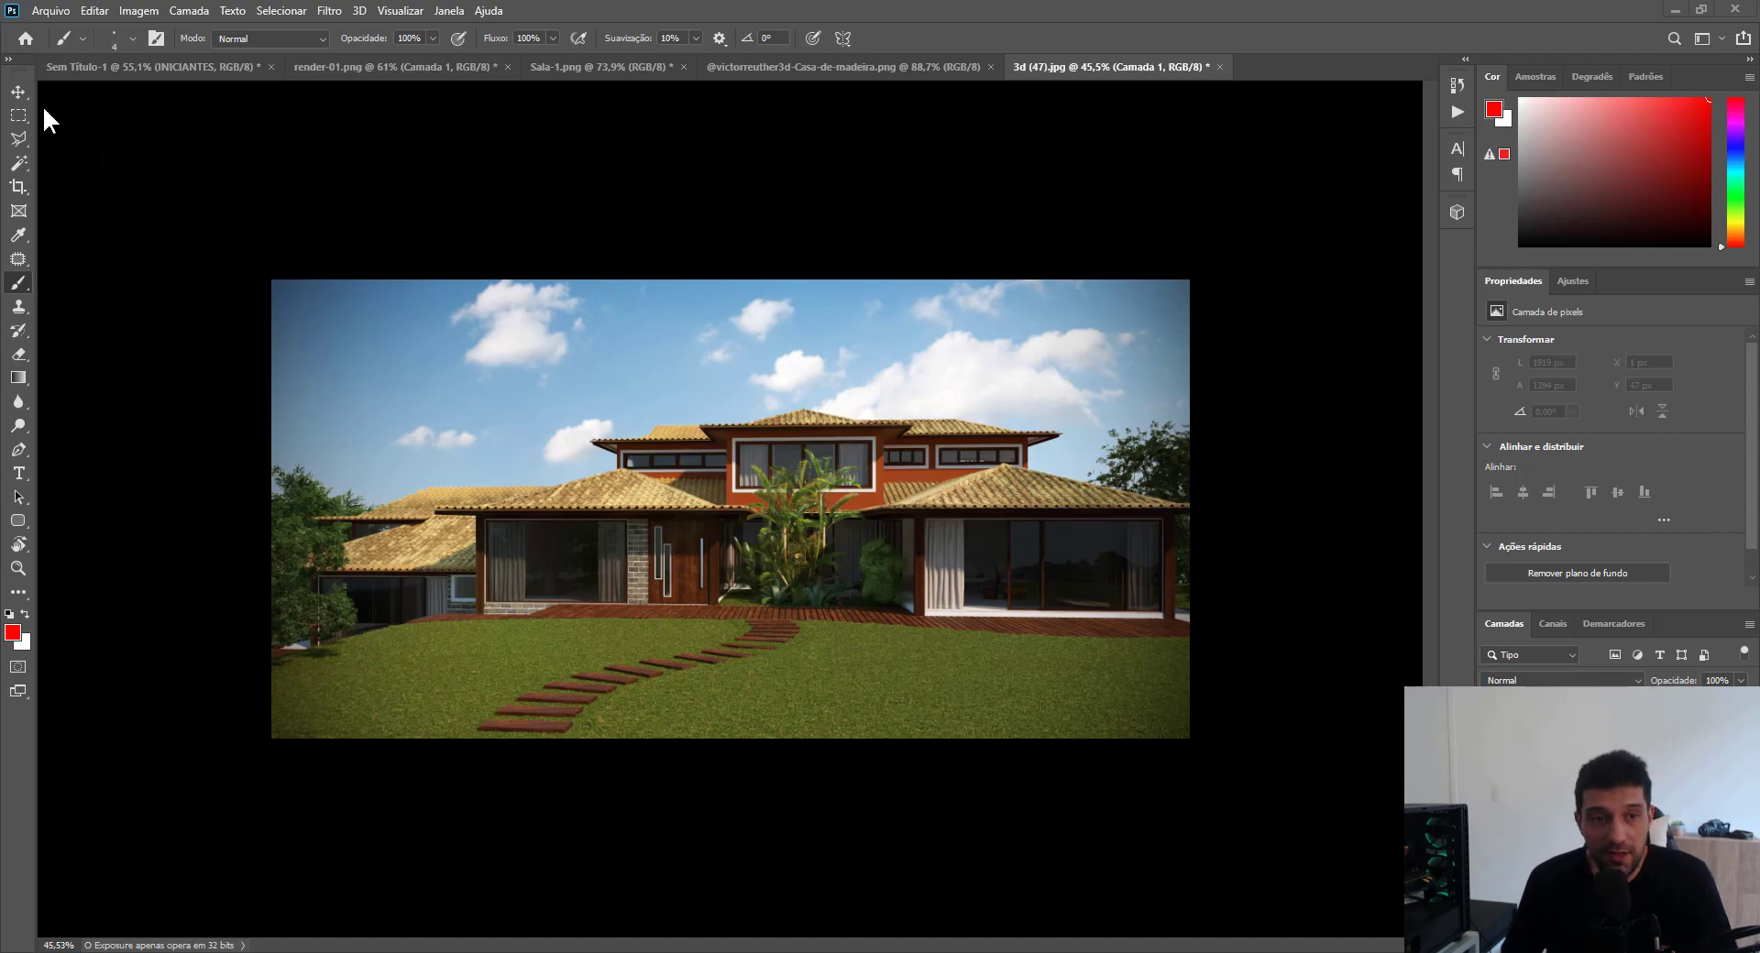
# Examine the grass texture and the wooden plank path leading to the deck in the 3d (47).jpg house render.
pyautogui.scroll(5, 871, 757)
pyautogui.scroll(-2, 872, 757)
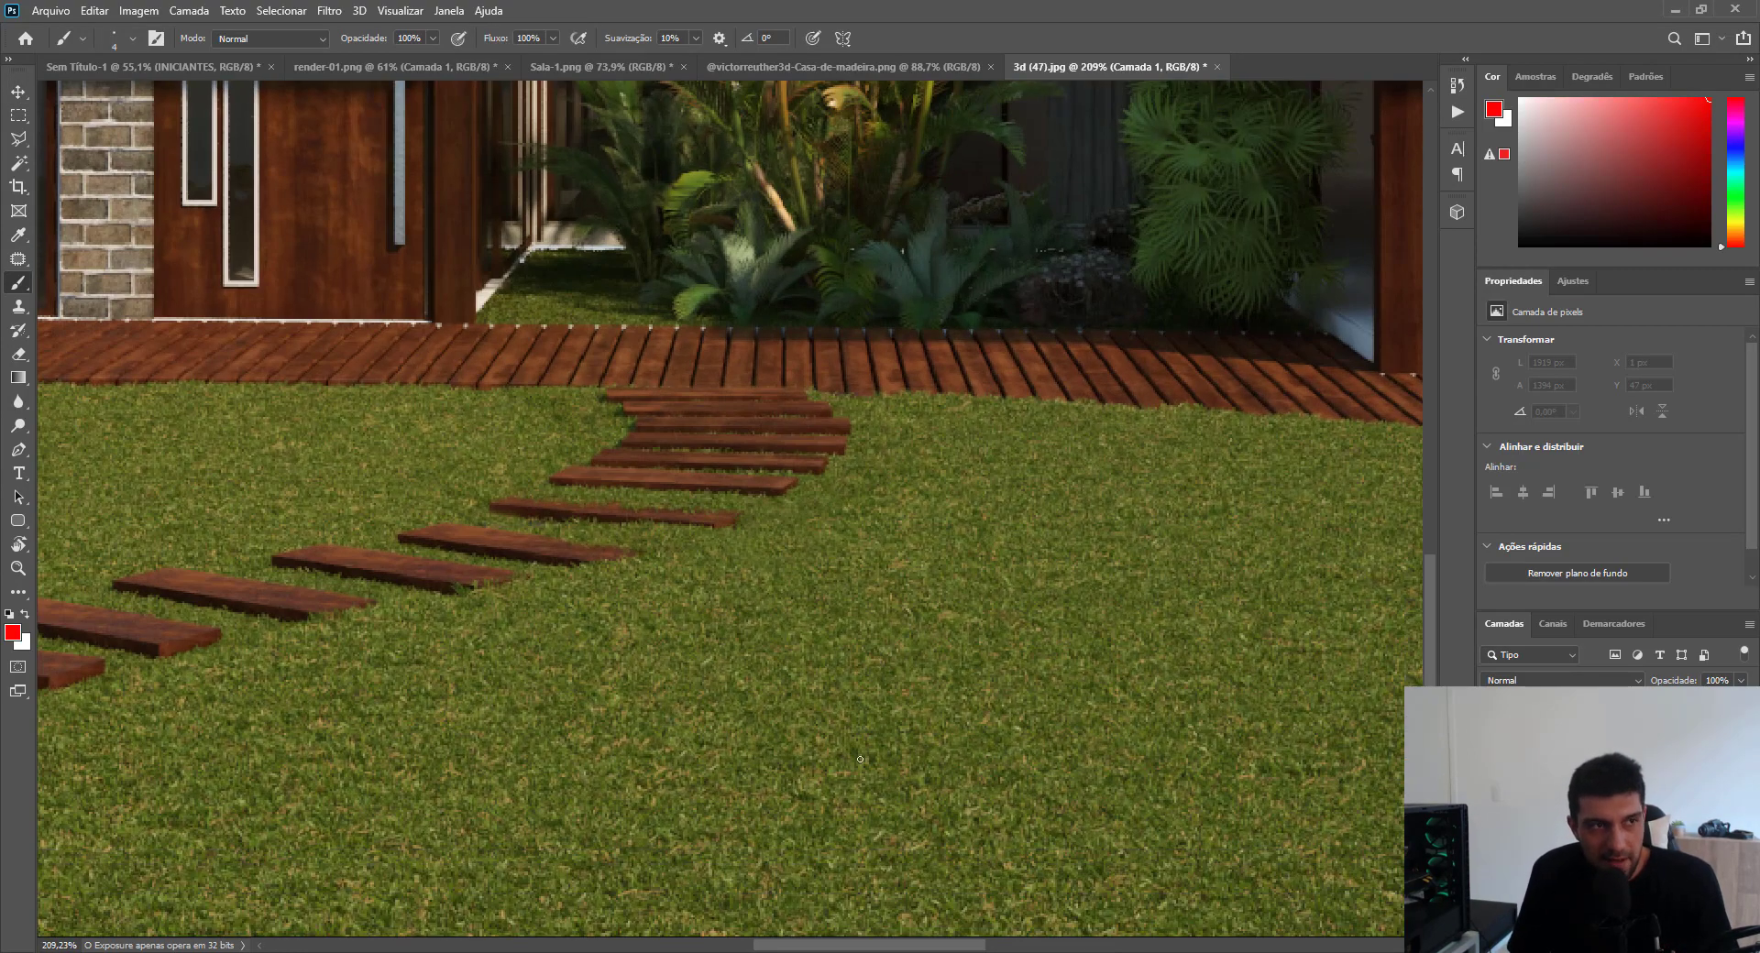
pyautogui.scroll(1, 810, 715)
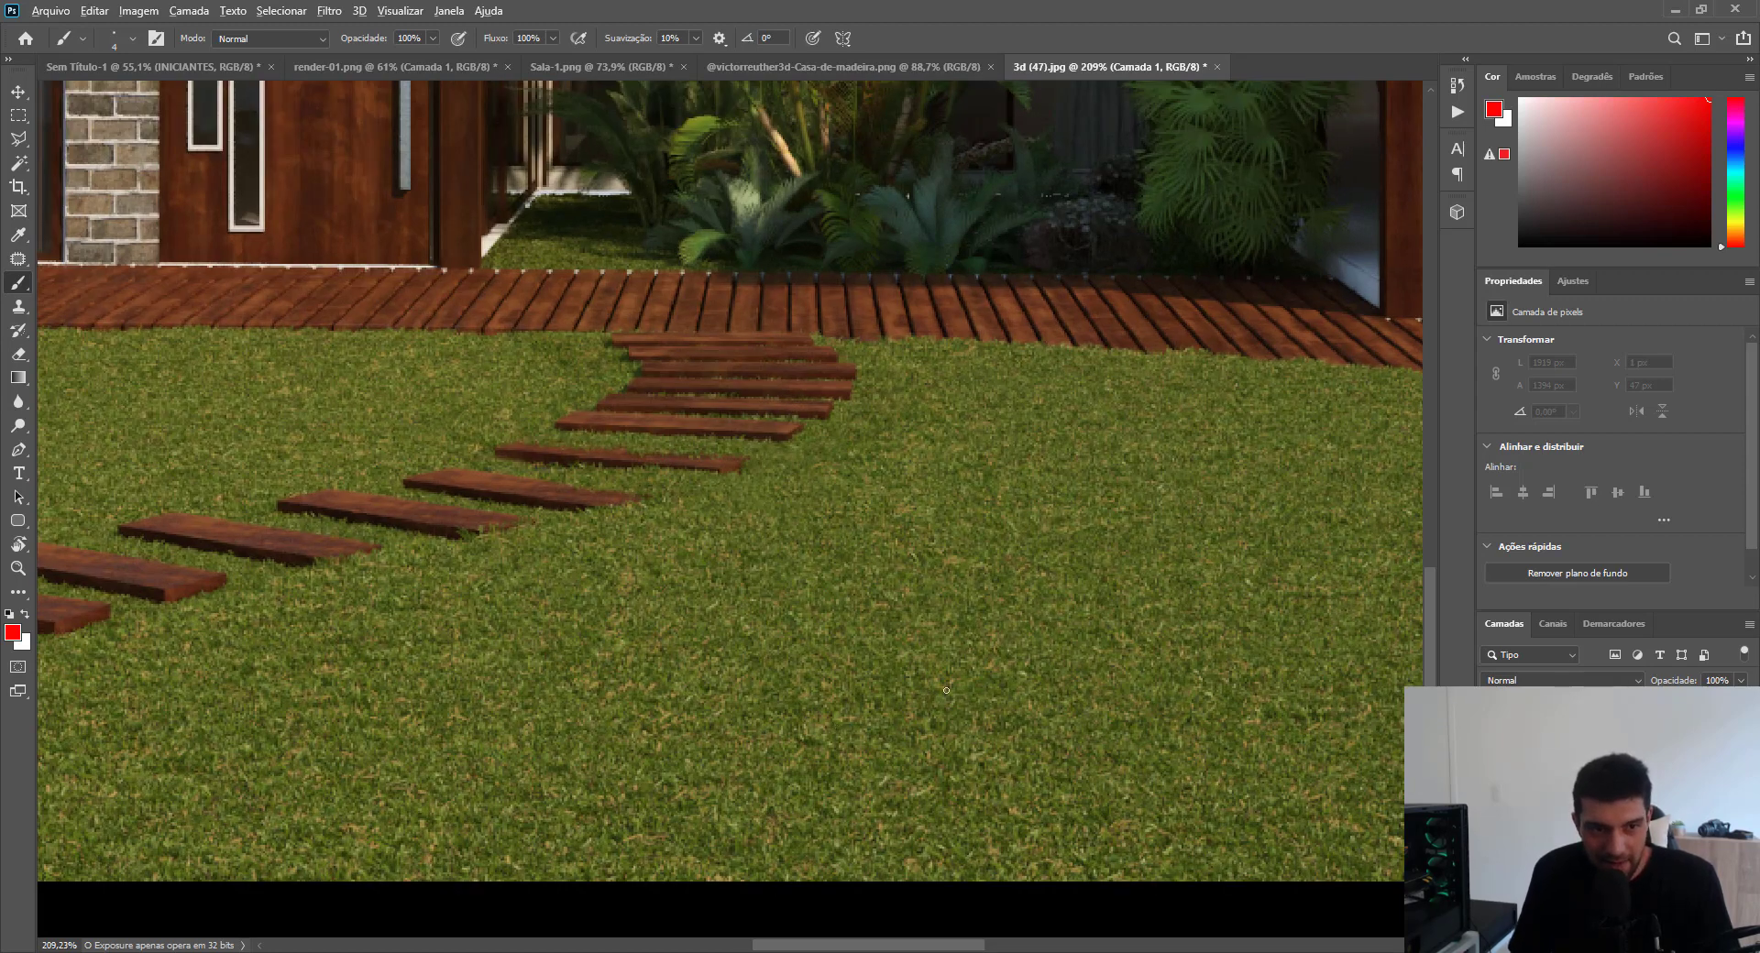
pyautogui.scroll(-2, 913, 655)
pyautogui.scroll(4, 1100, 779)
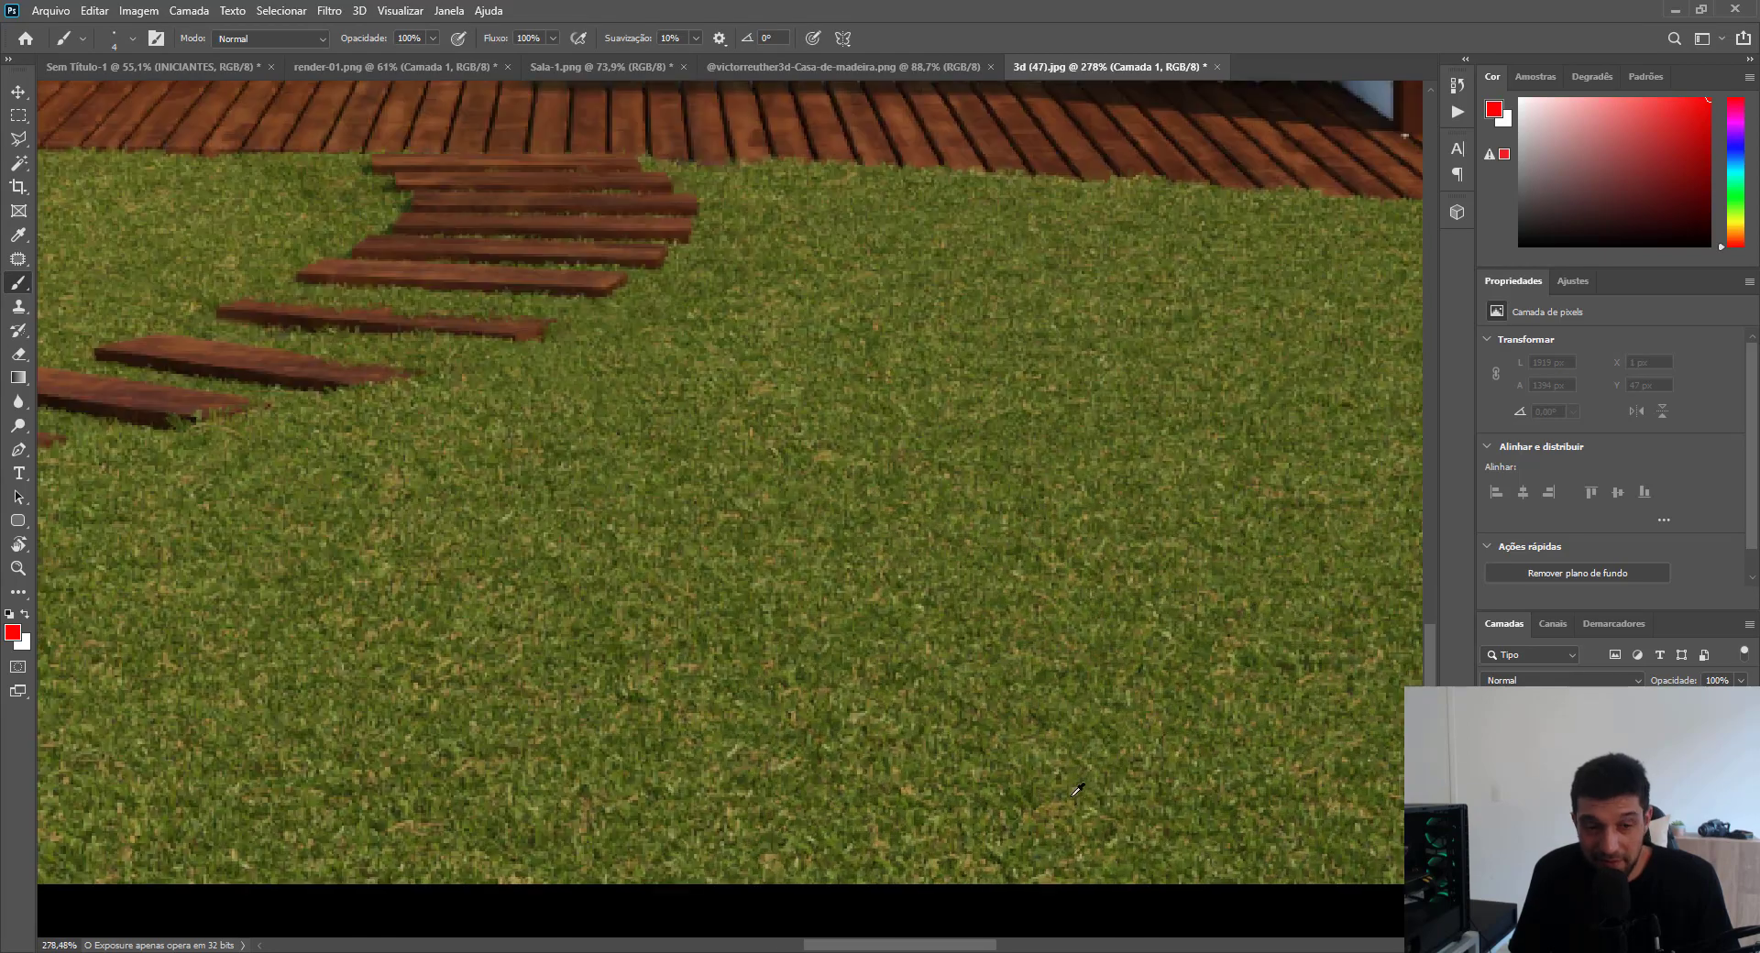
pyautogui.scroll(-3, 973, 662)
pyautogui.scroll(6, 598, 442)
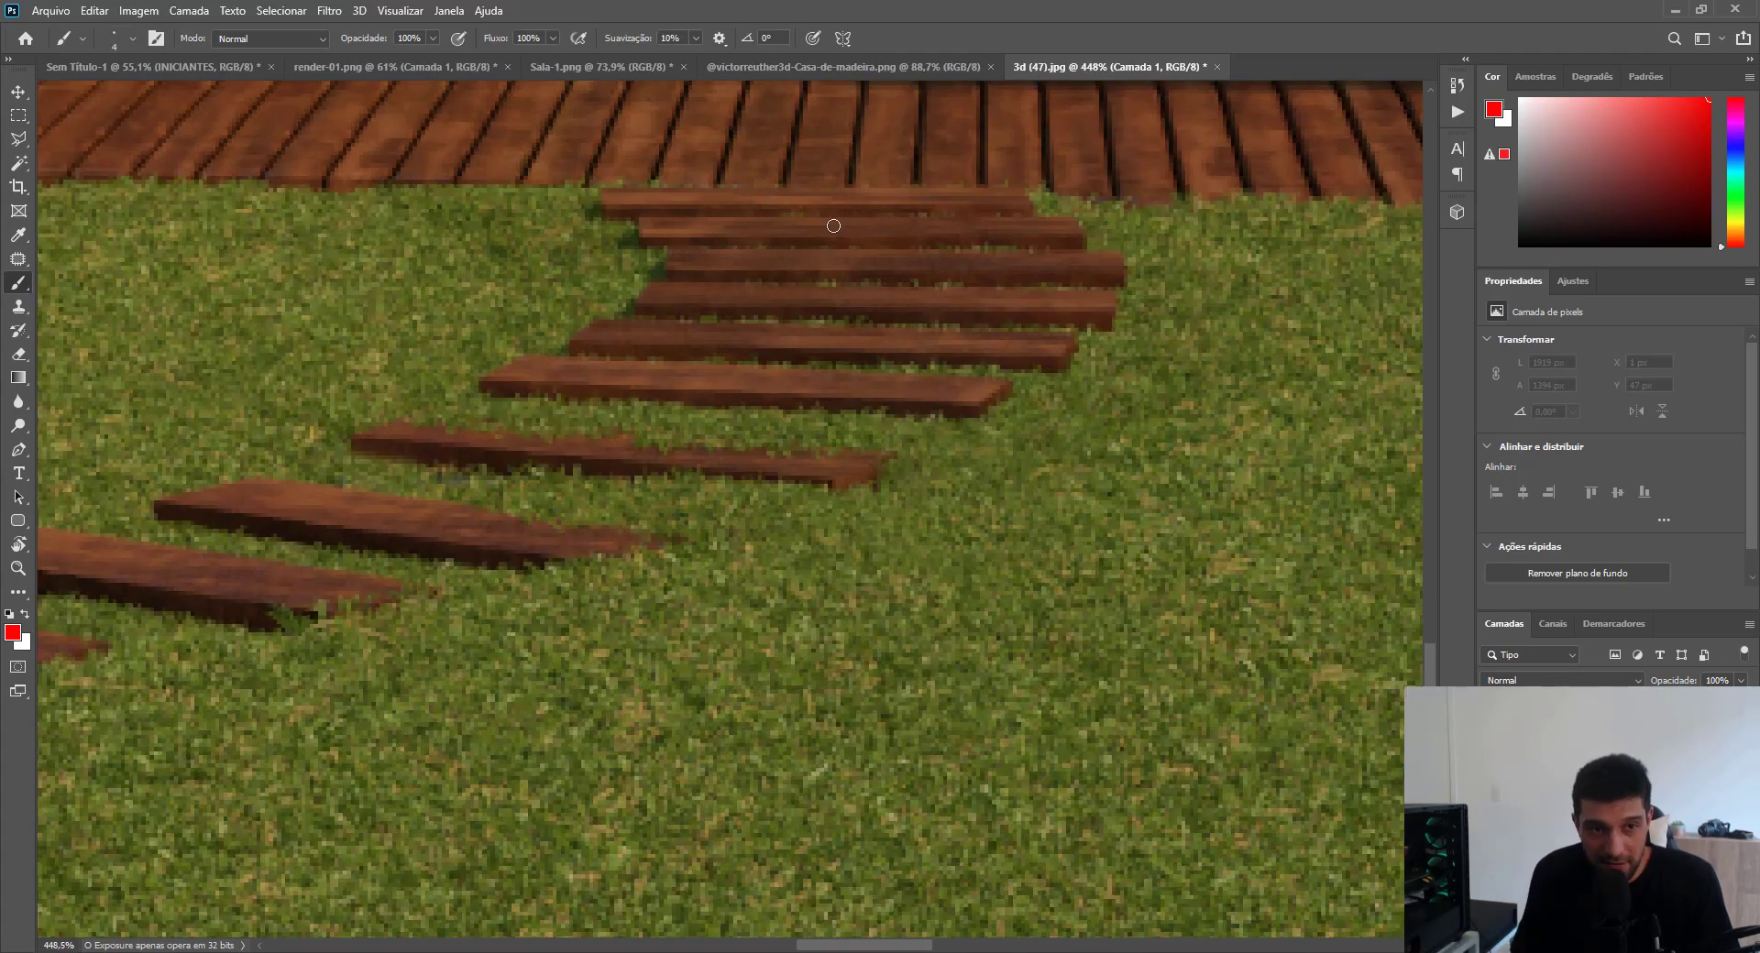
pyautogui.scroll(-3, 522, 542)
pyautogui.scroll(2, 315, 504)
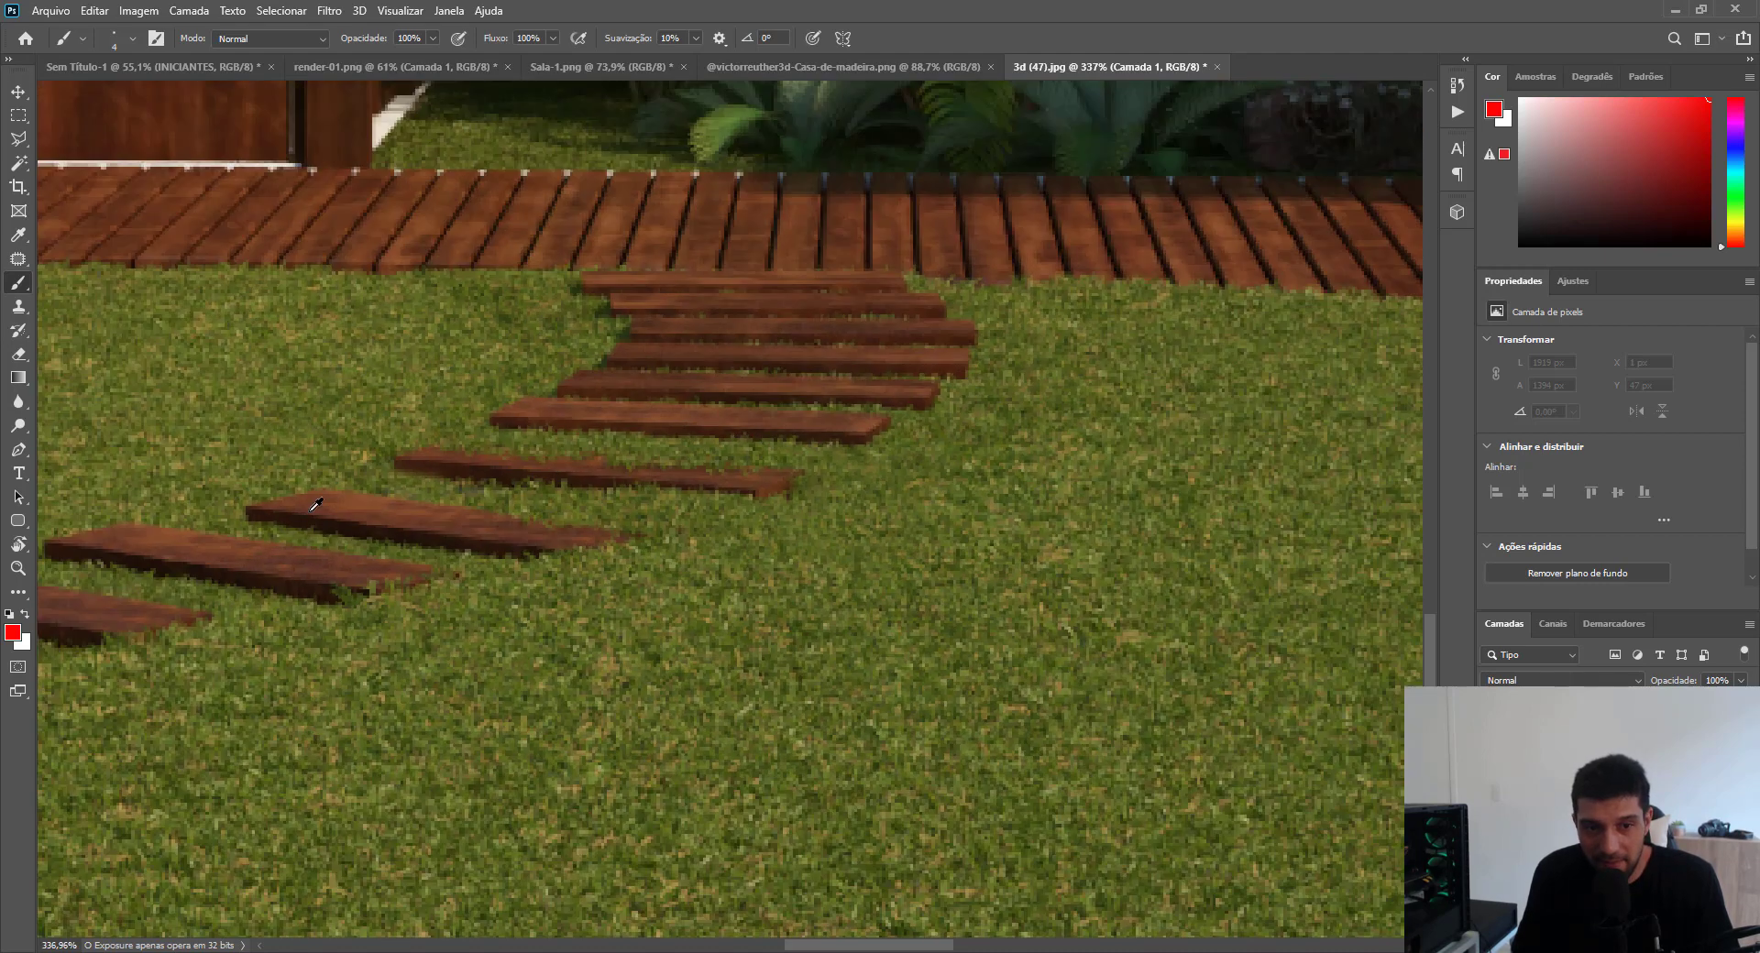
pyautogui.scroll(-3, 316, 504)
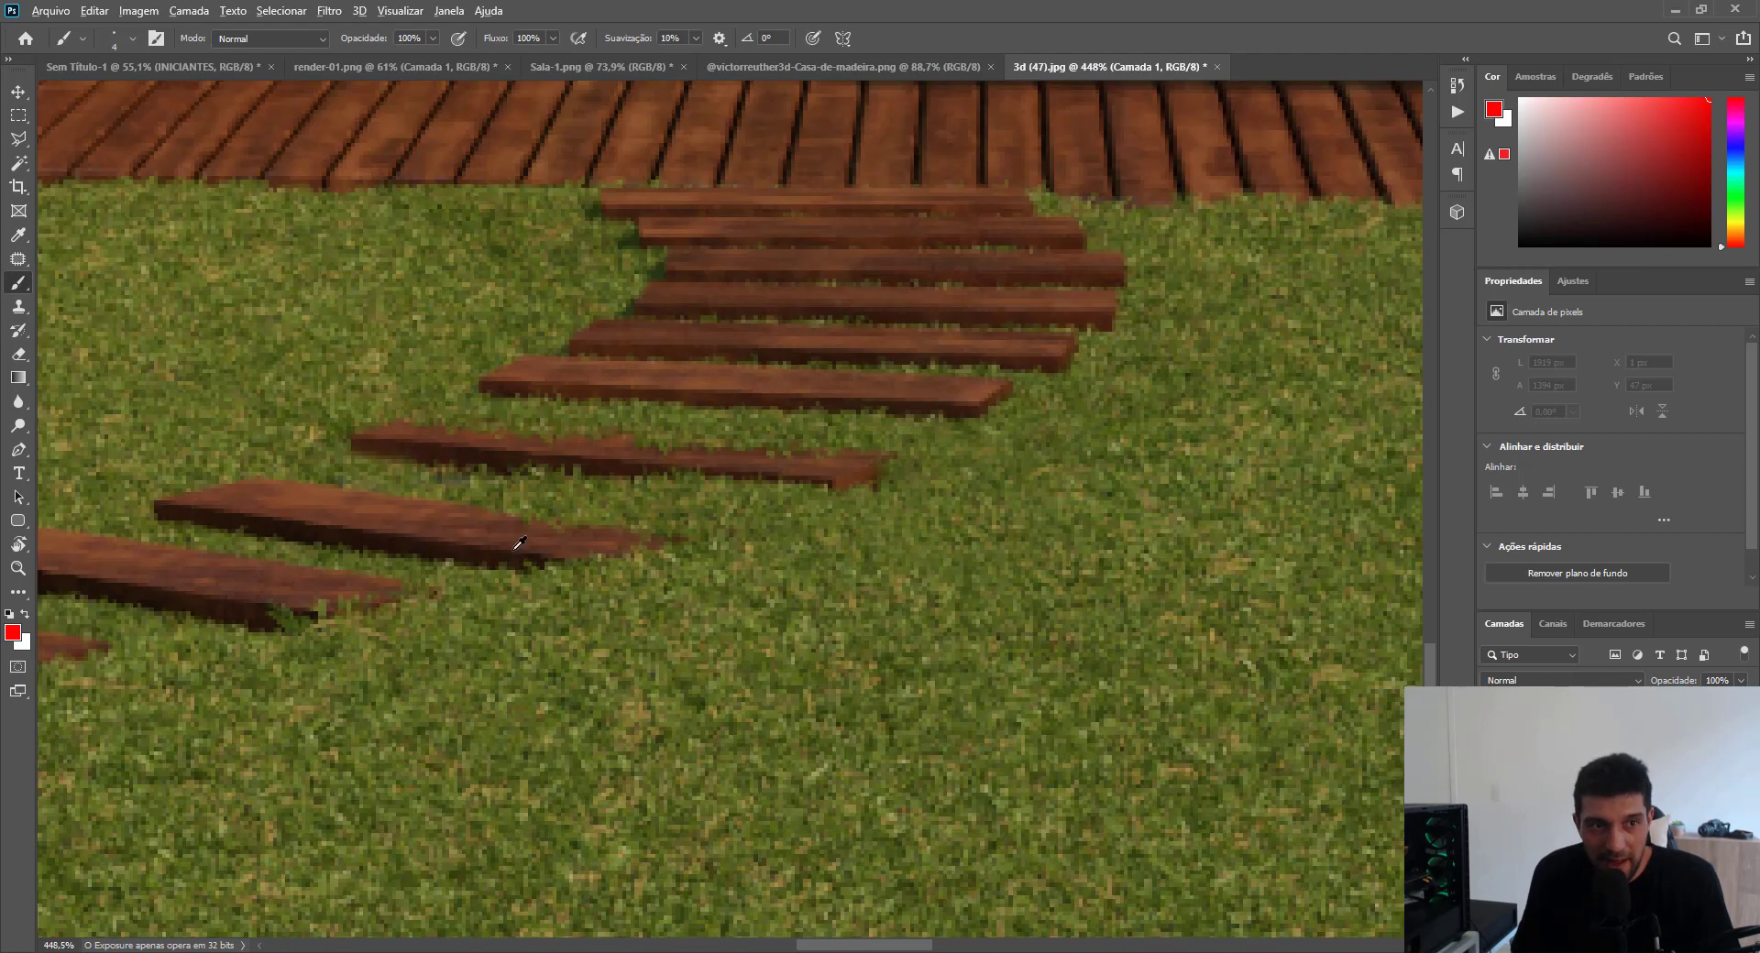
pyautogui.scroll(3, 316, 504)
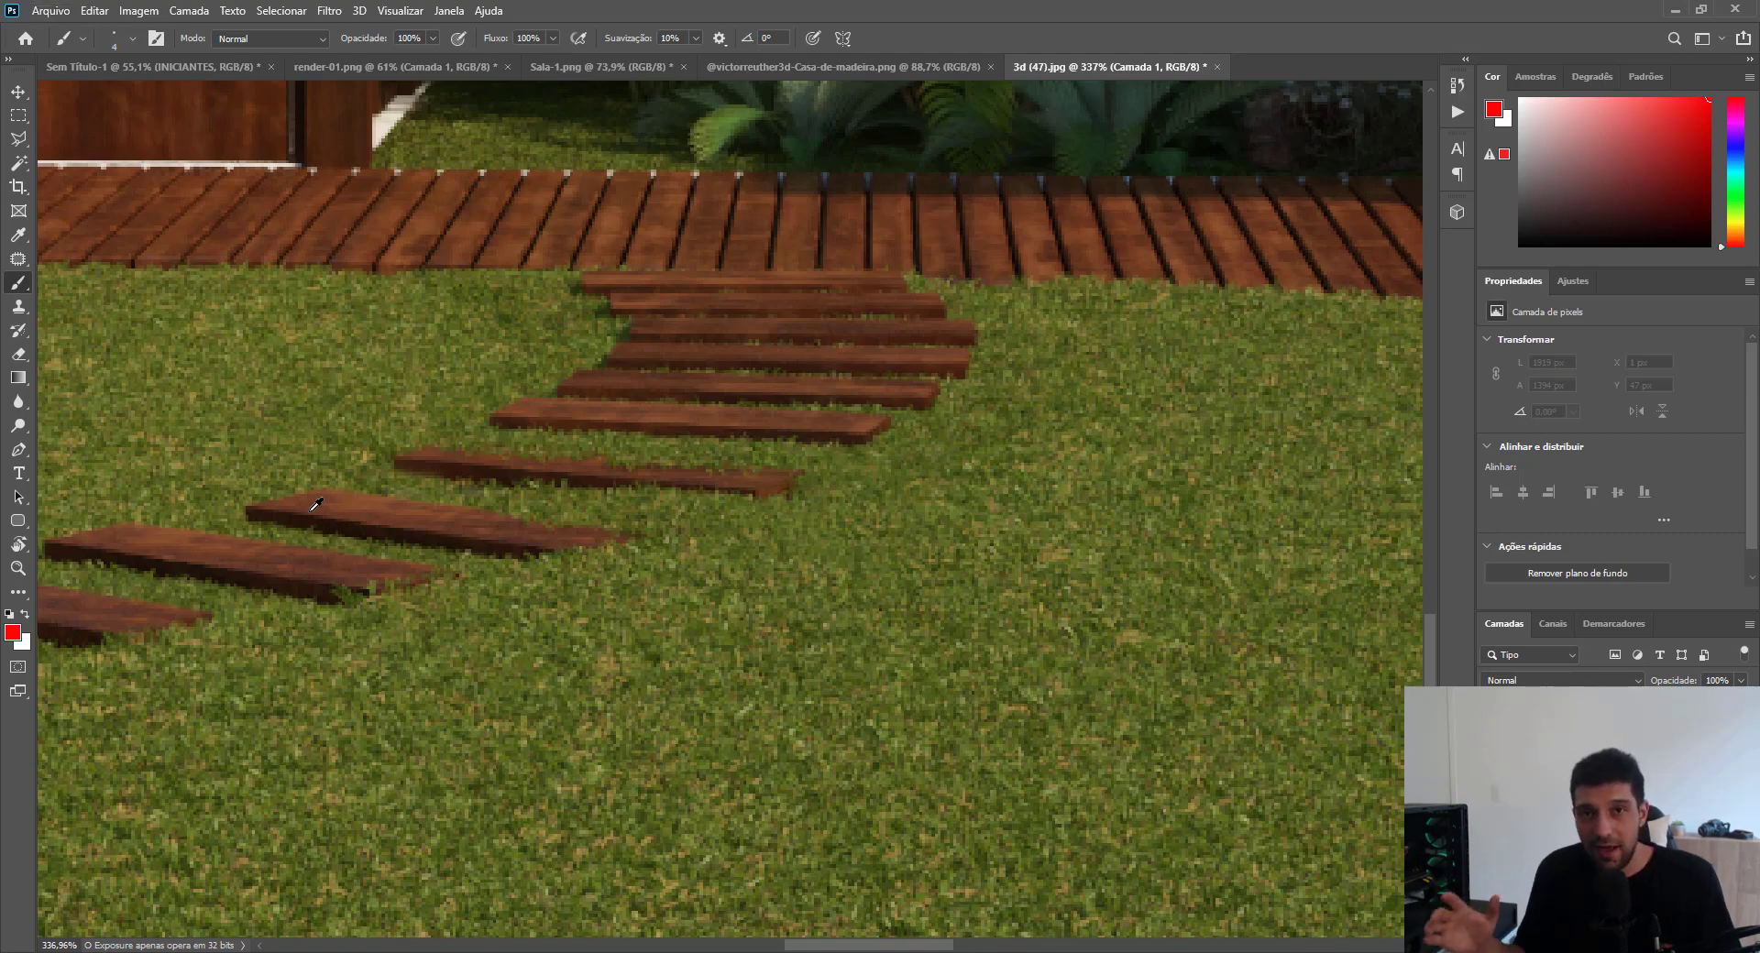
pyautogui.scroll(-3, 397, 514)
pyautogui.scroll(-4, 397, 513)
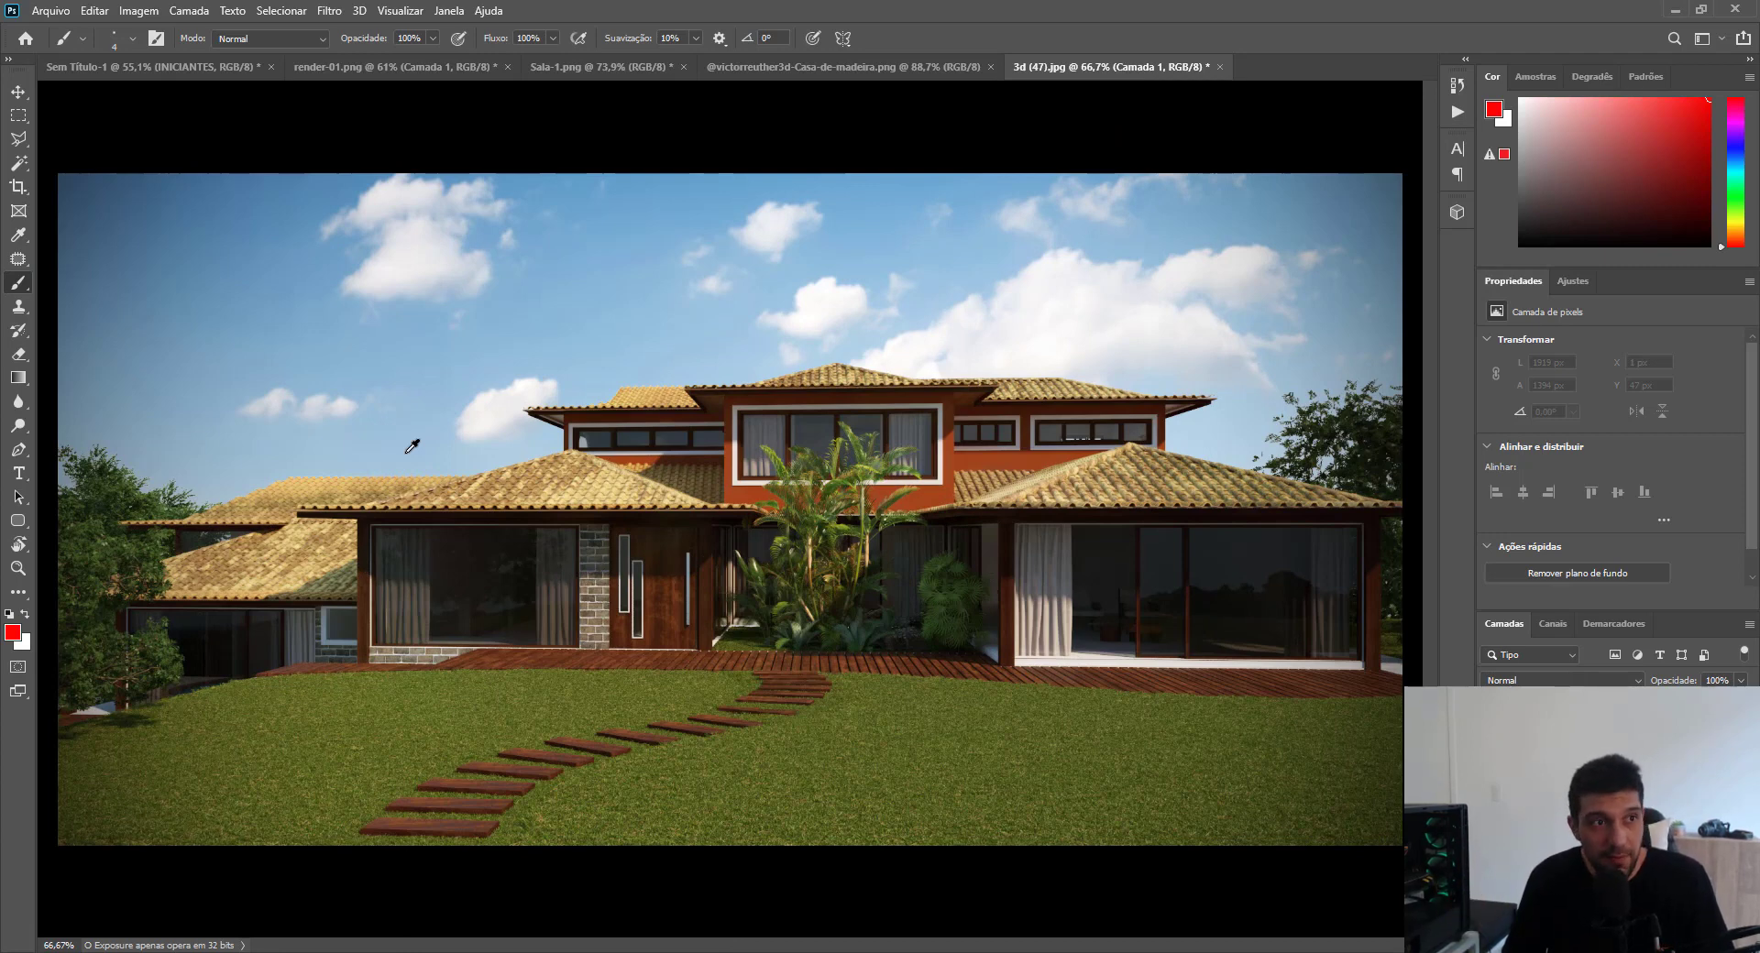
# Check the house render's pixel dimensions without changing them, and inspect the plank path and lawn at close range.
pyautogui.click(139, 11)
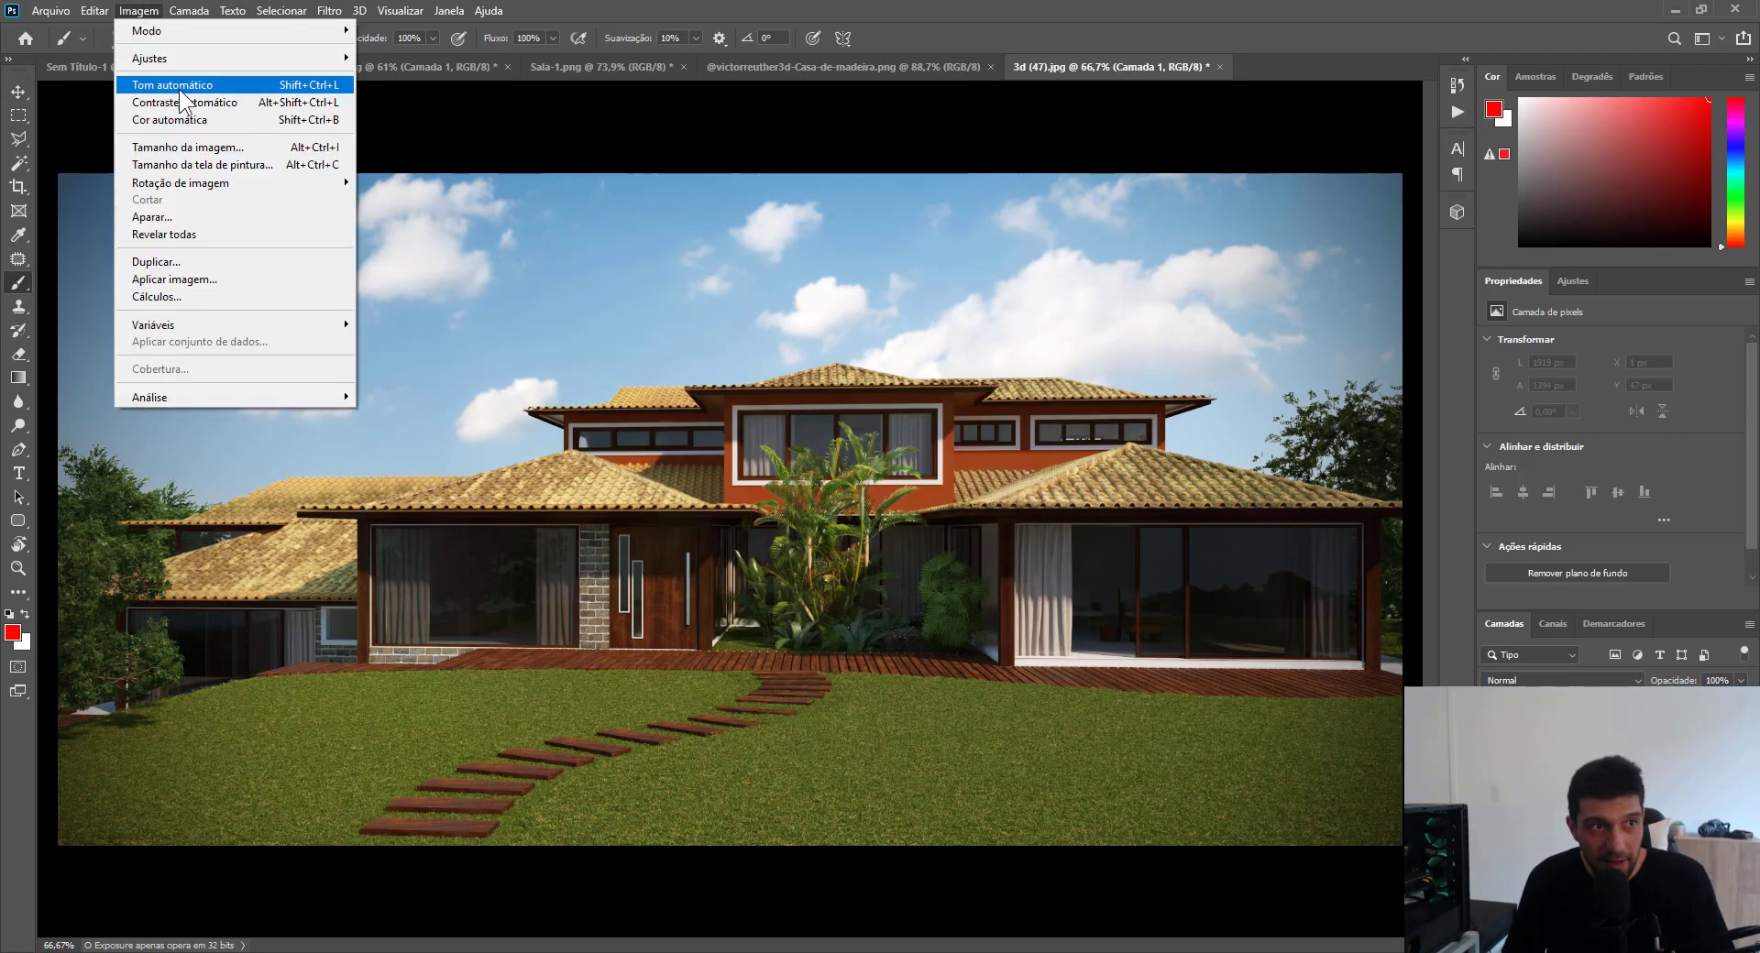
pyautogui.click(194, 147)
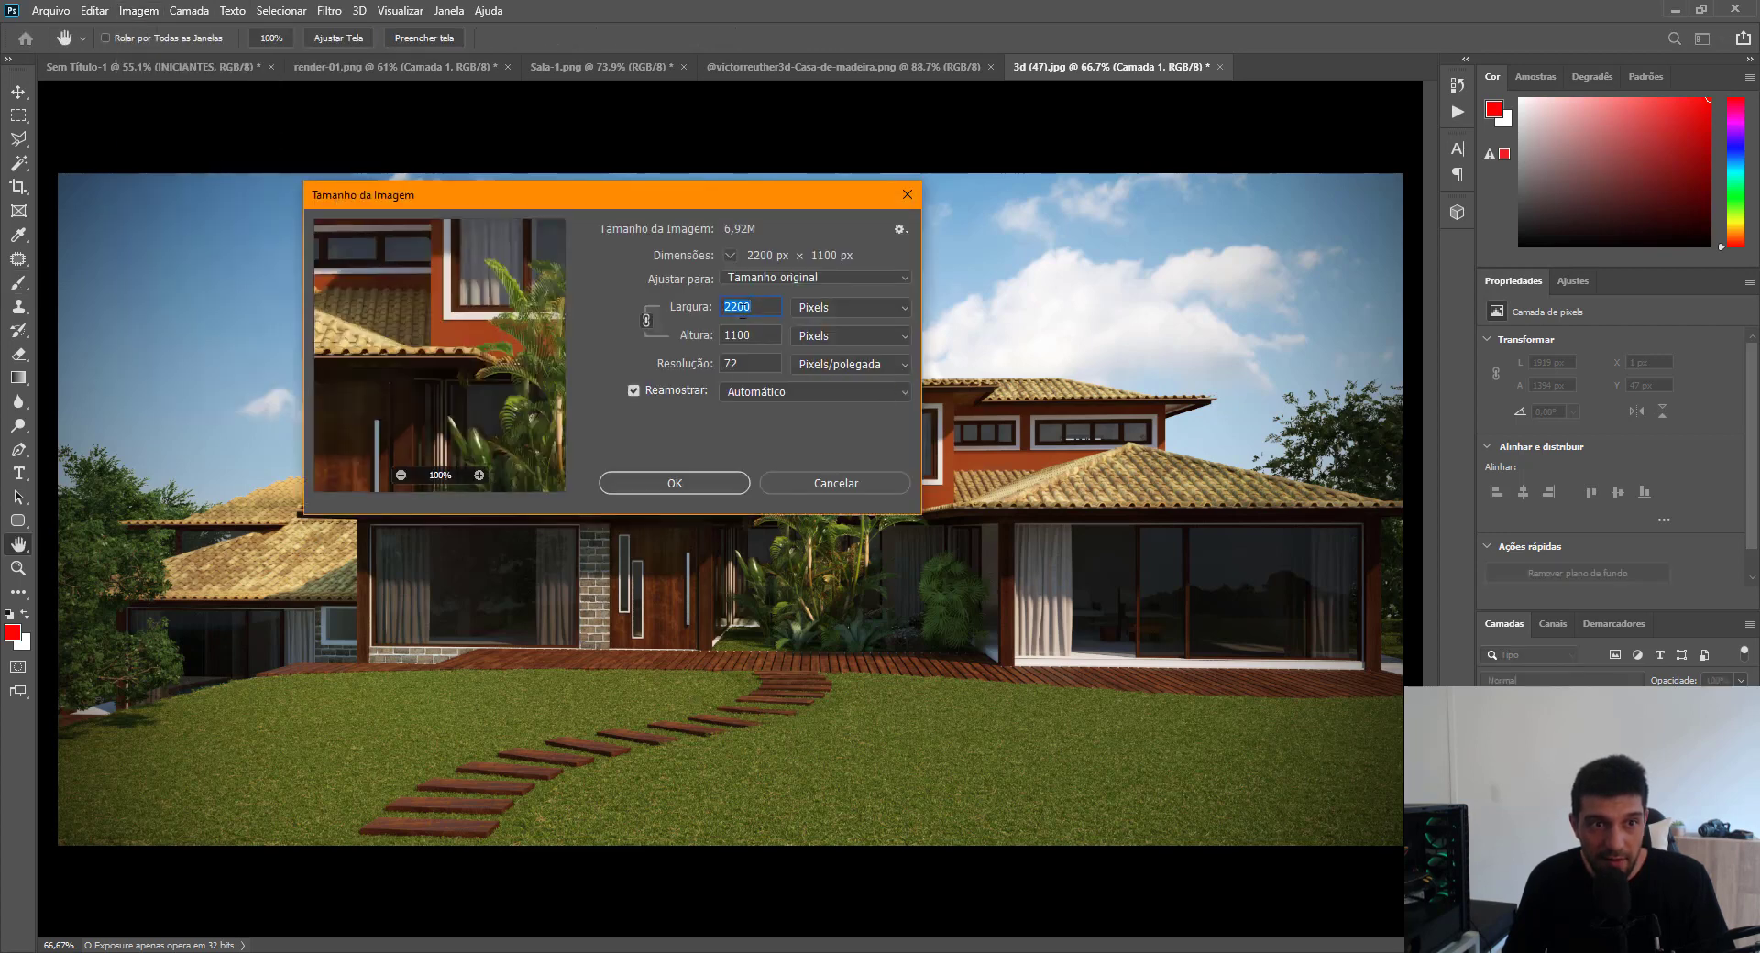
pyautogui.click(822, 481)
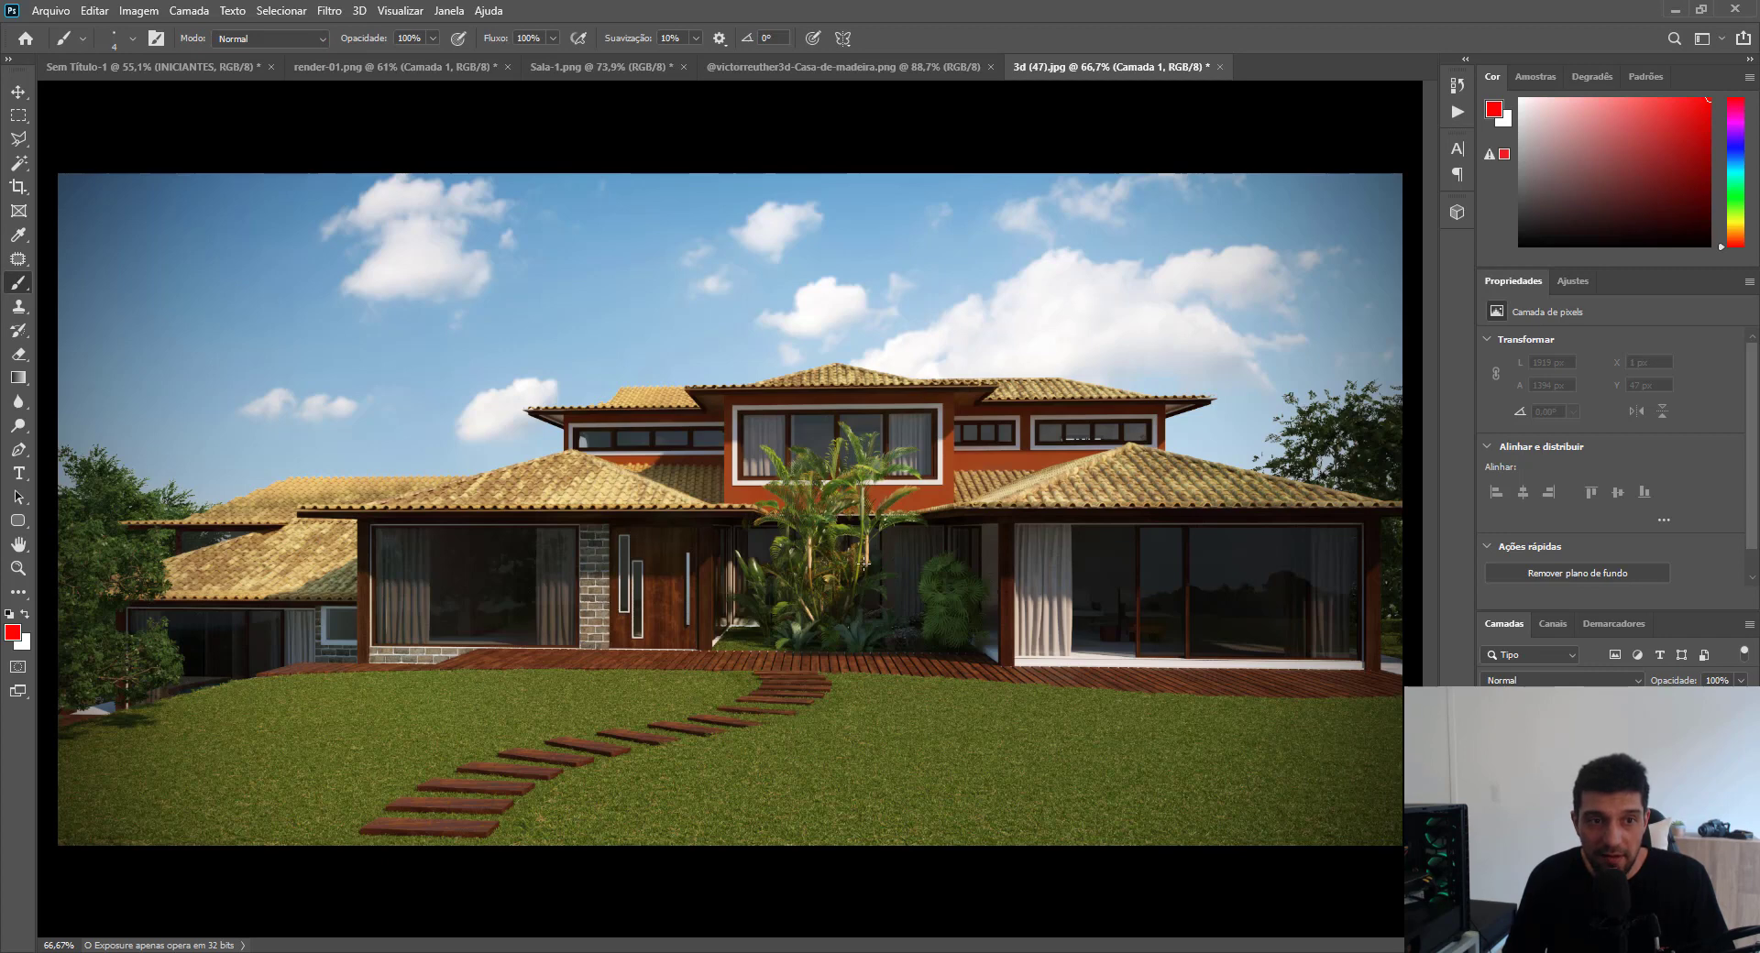
pyautogui.scroll(-2, 864, 564)
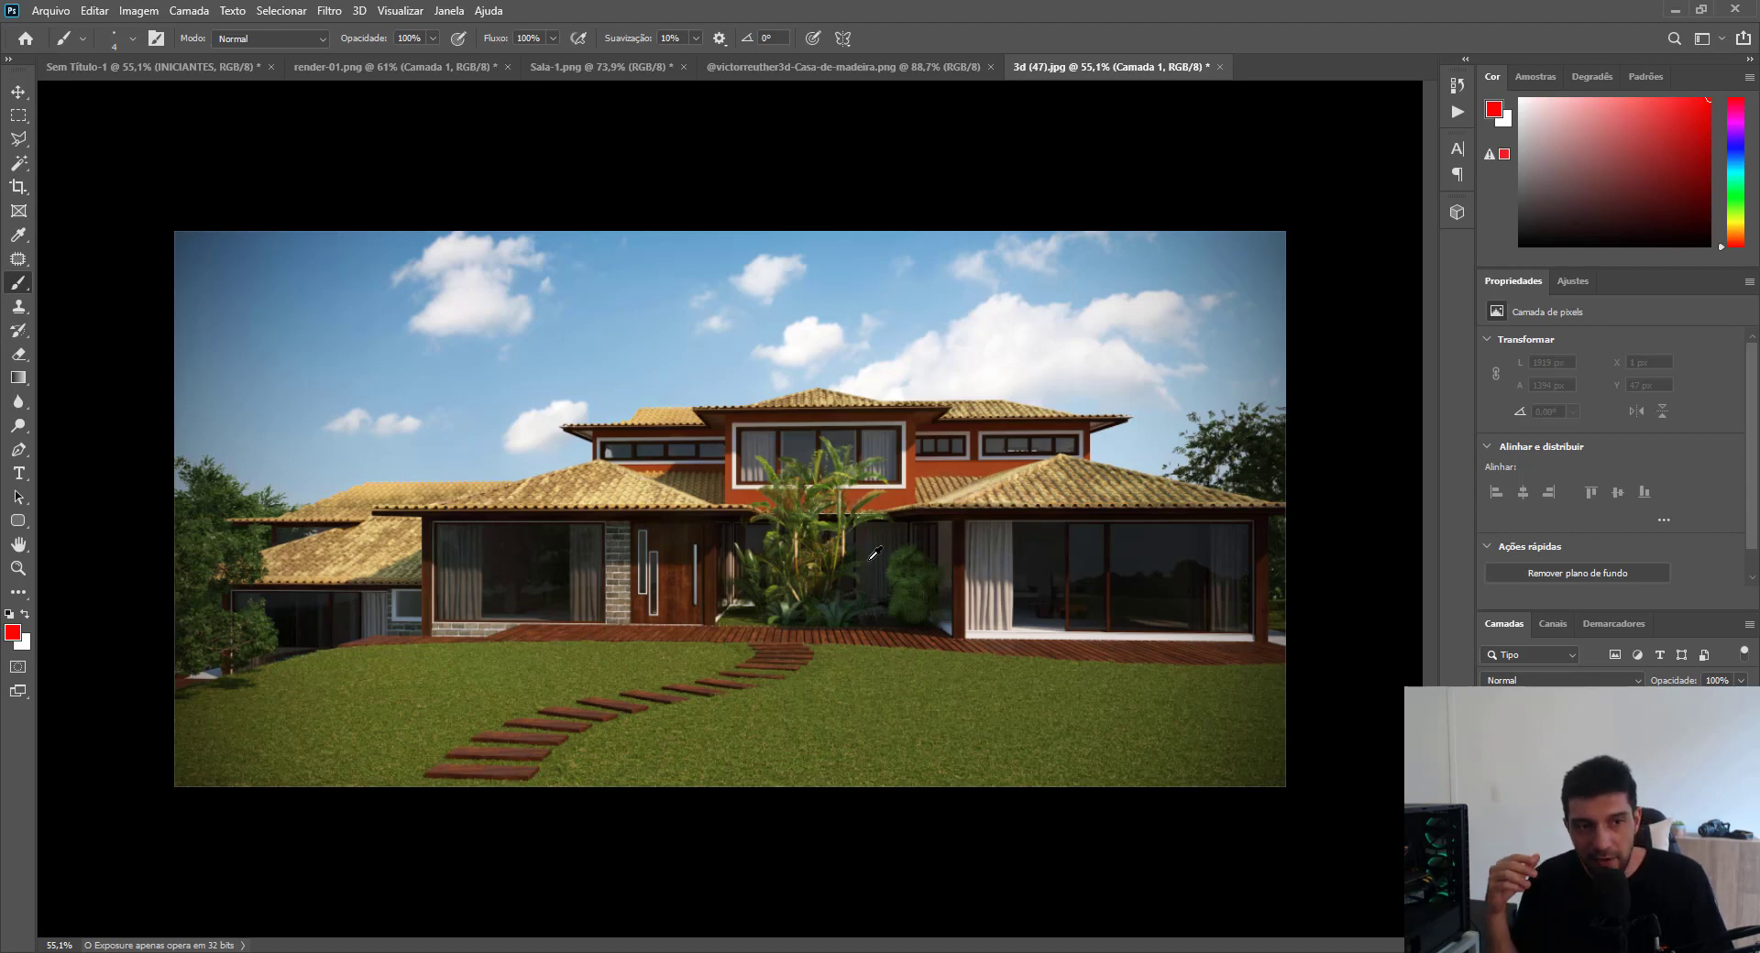
pyautogui.scroll(8, 627, 541)
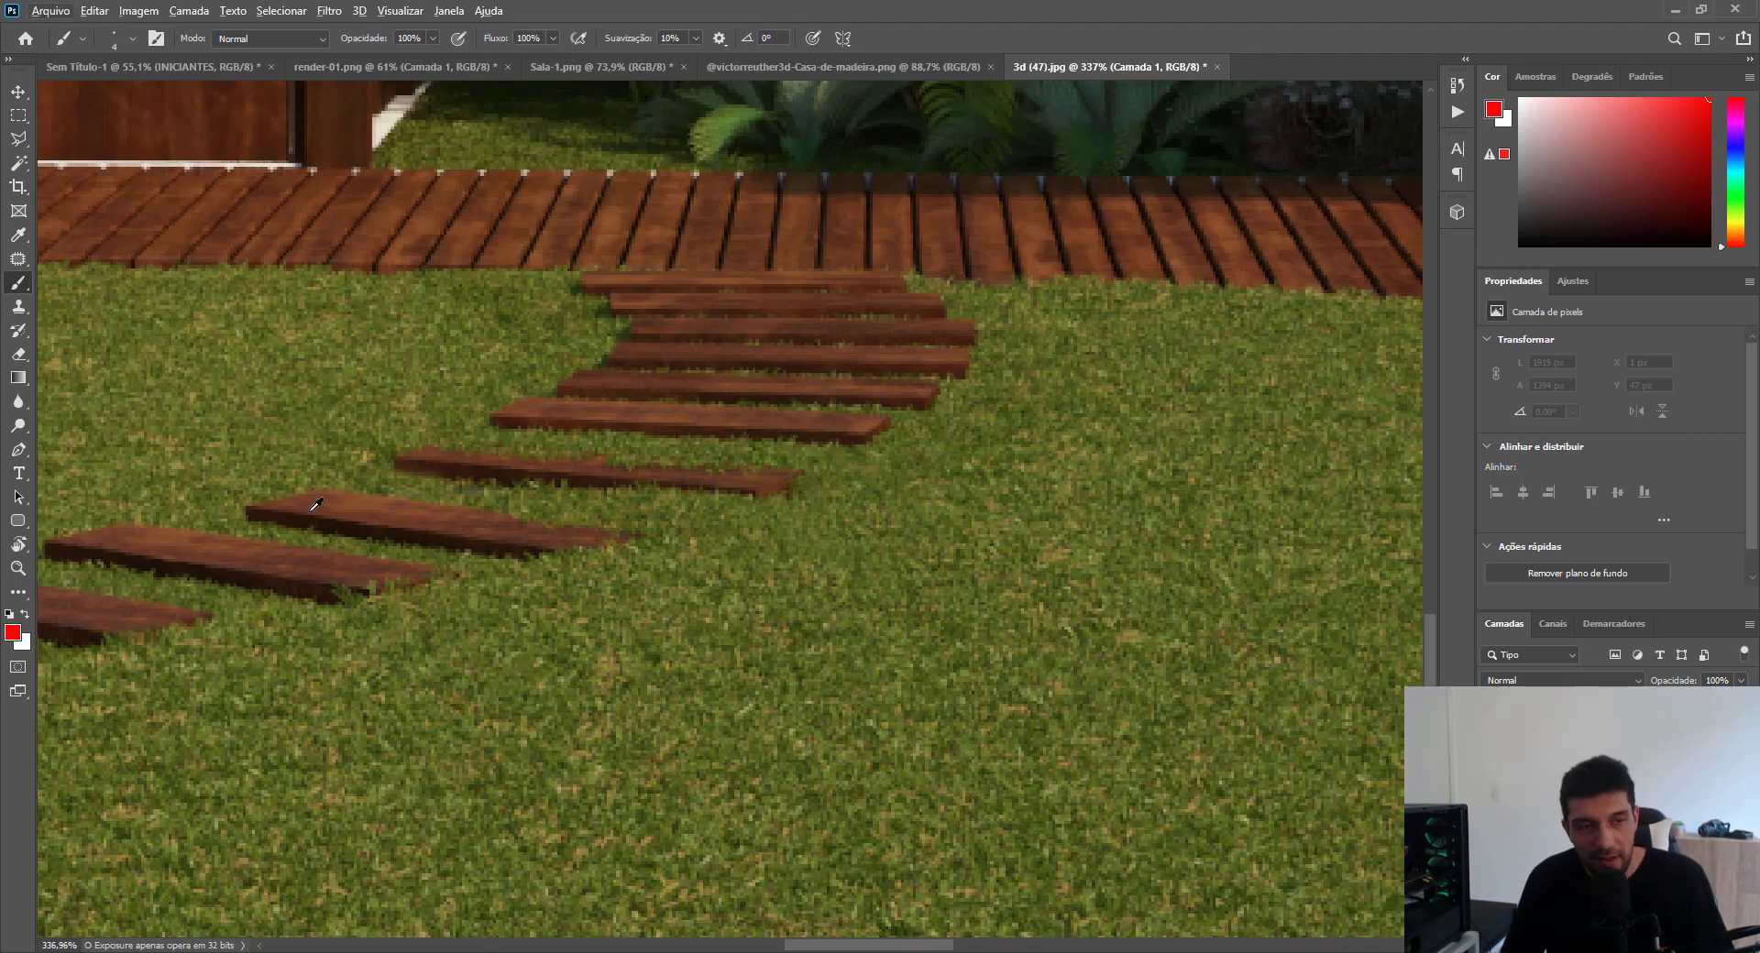
pyautogui.scroll(-8, 316, 504)
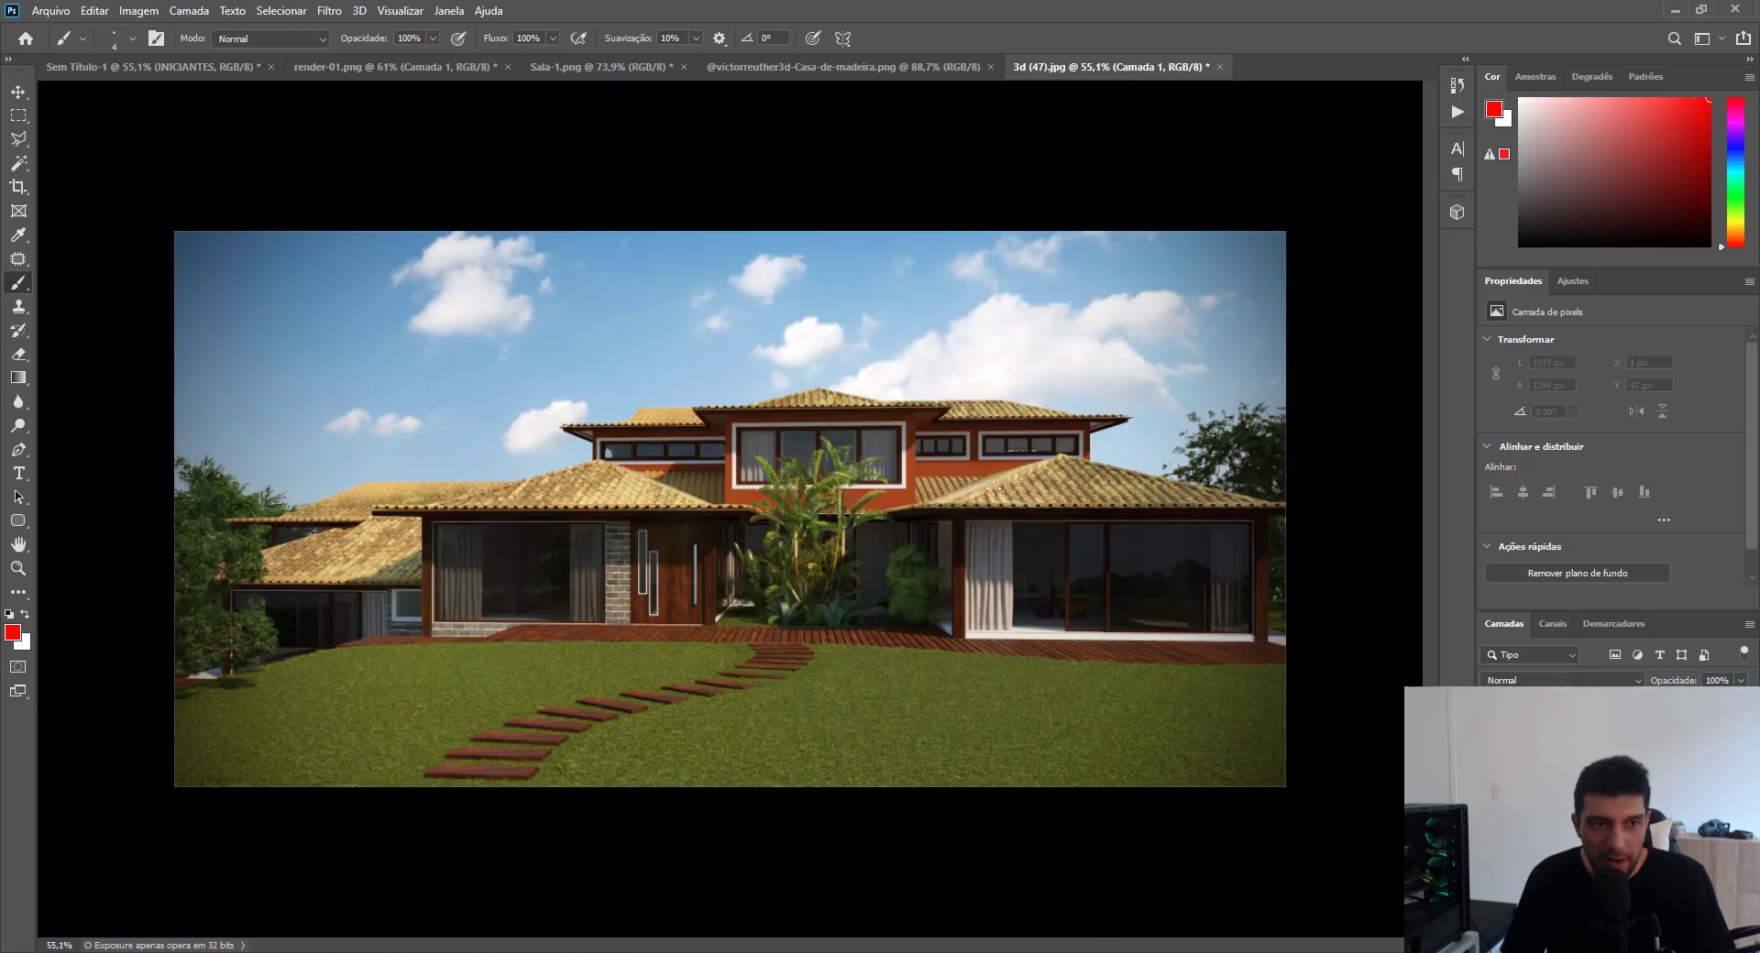
# Try cropping a vertical strip off the left side of the house render.
pyautogui.click(19, 186)
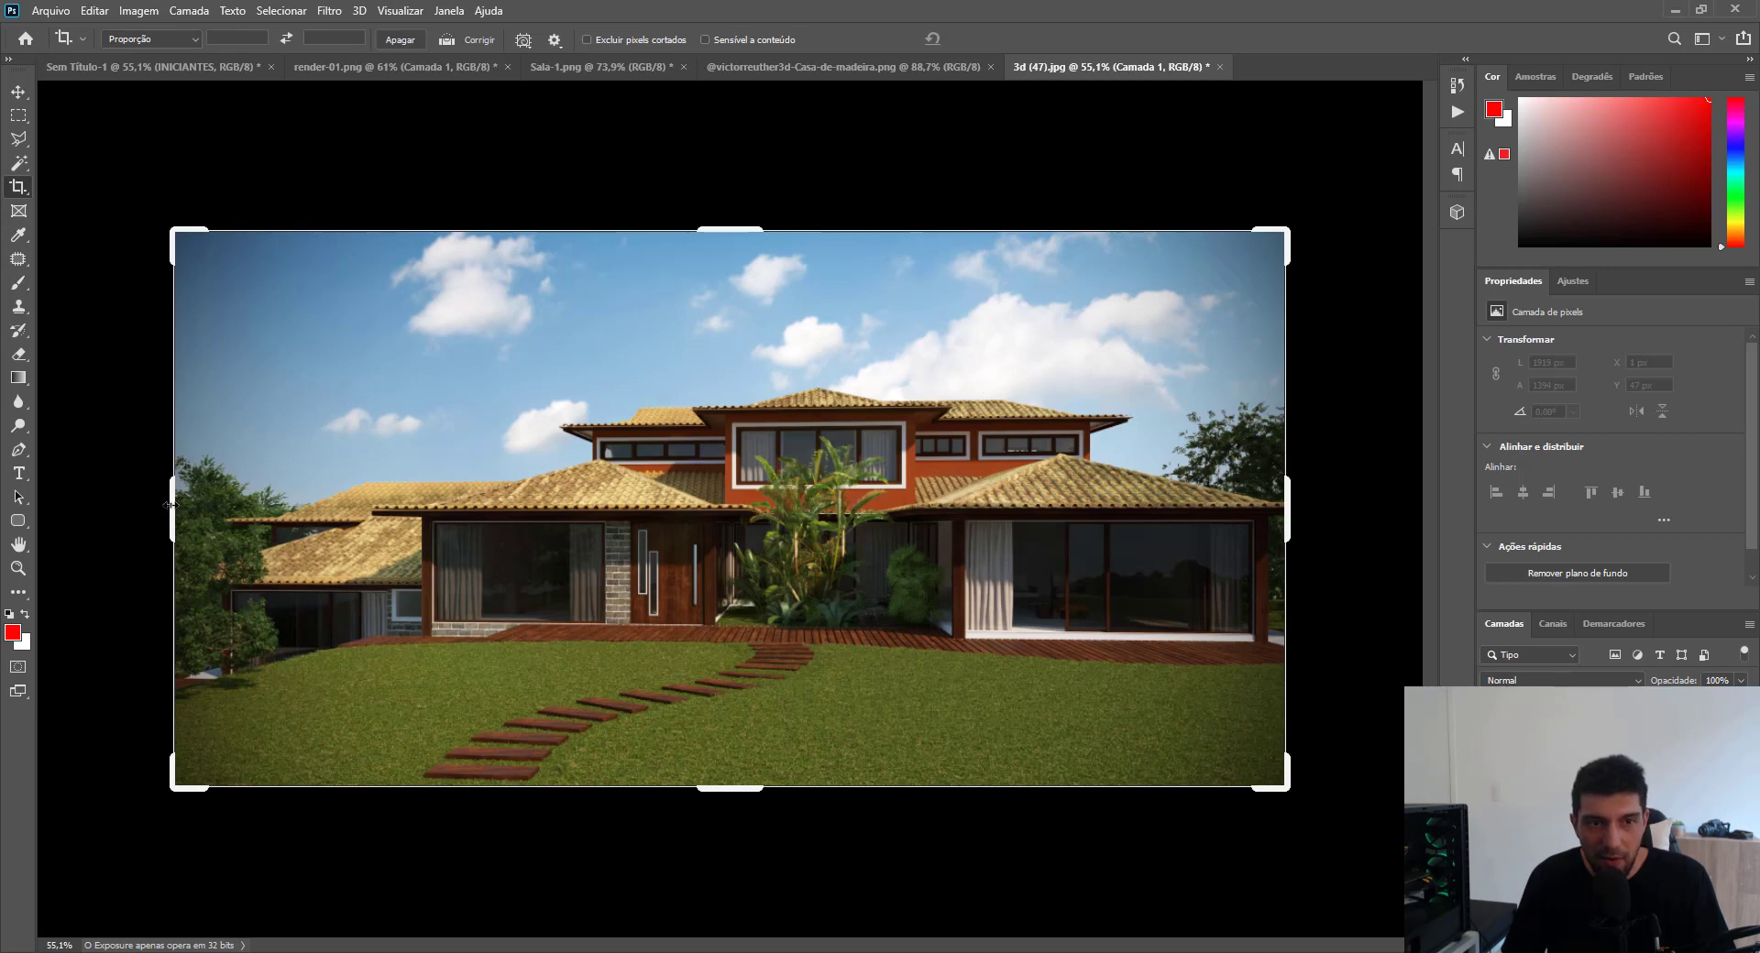
pyautogui.moveTo(171, 506); pyautogui.dragTo(264, 499)
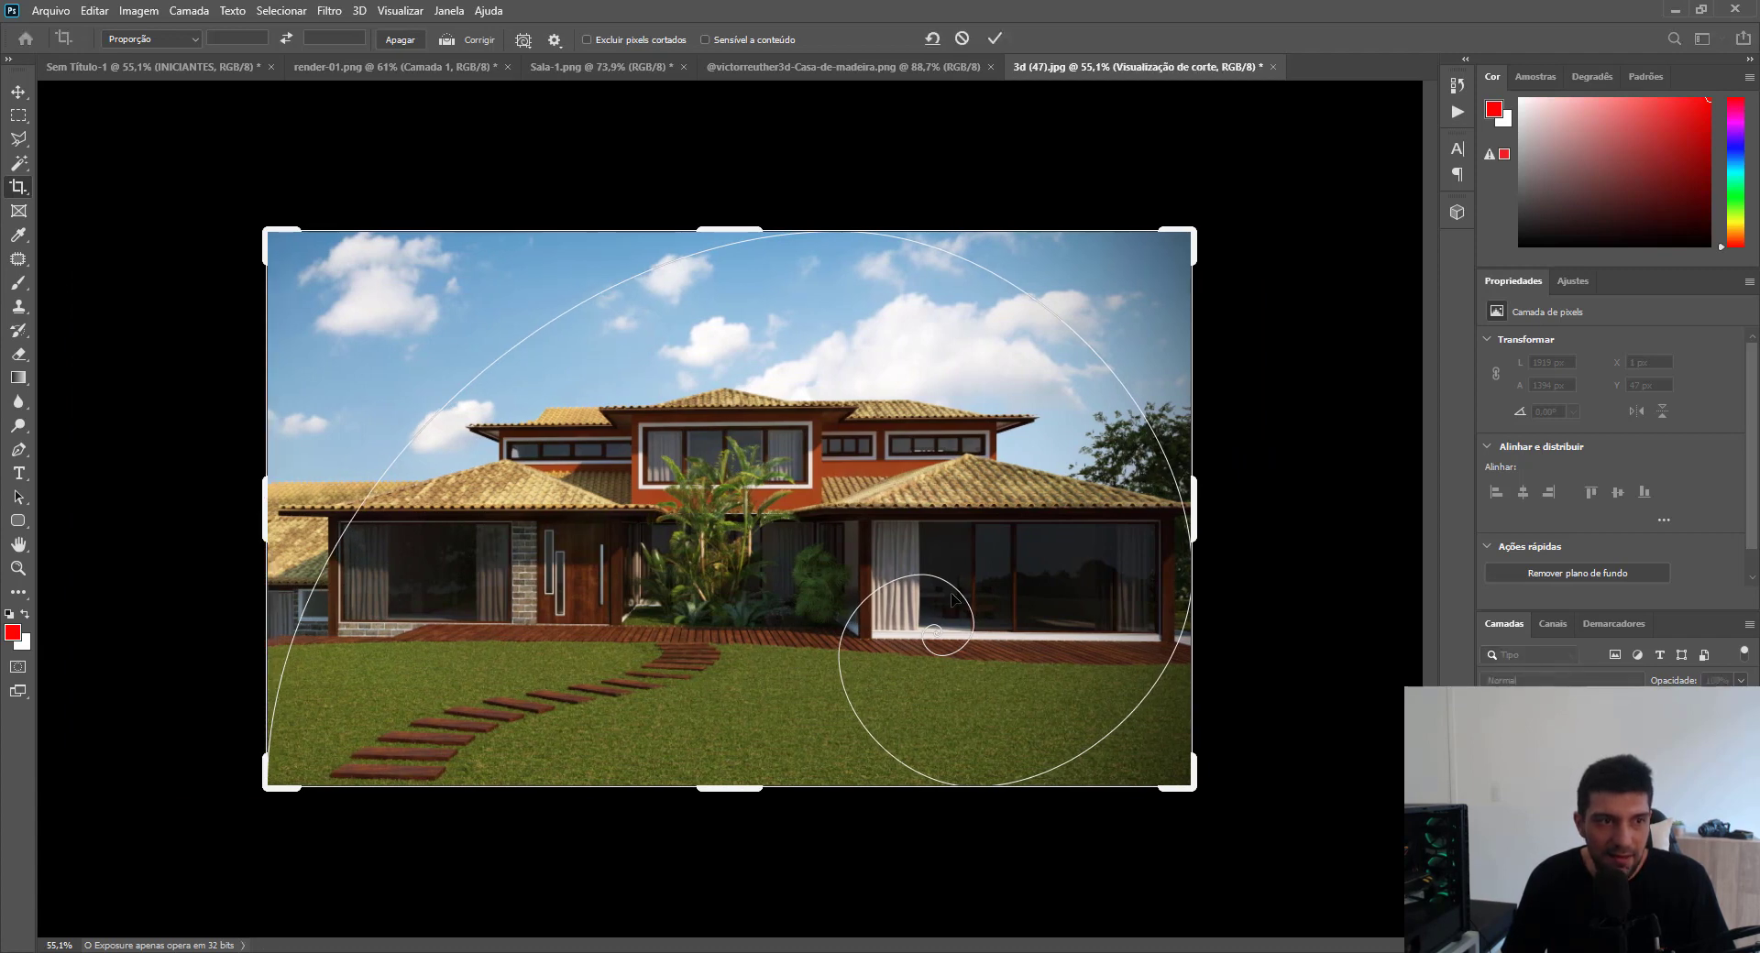
pyautogui.click(18, 92)
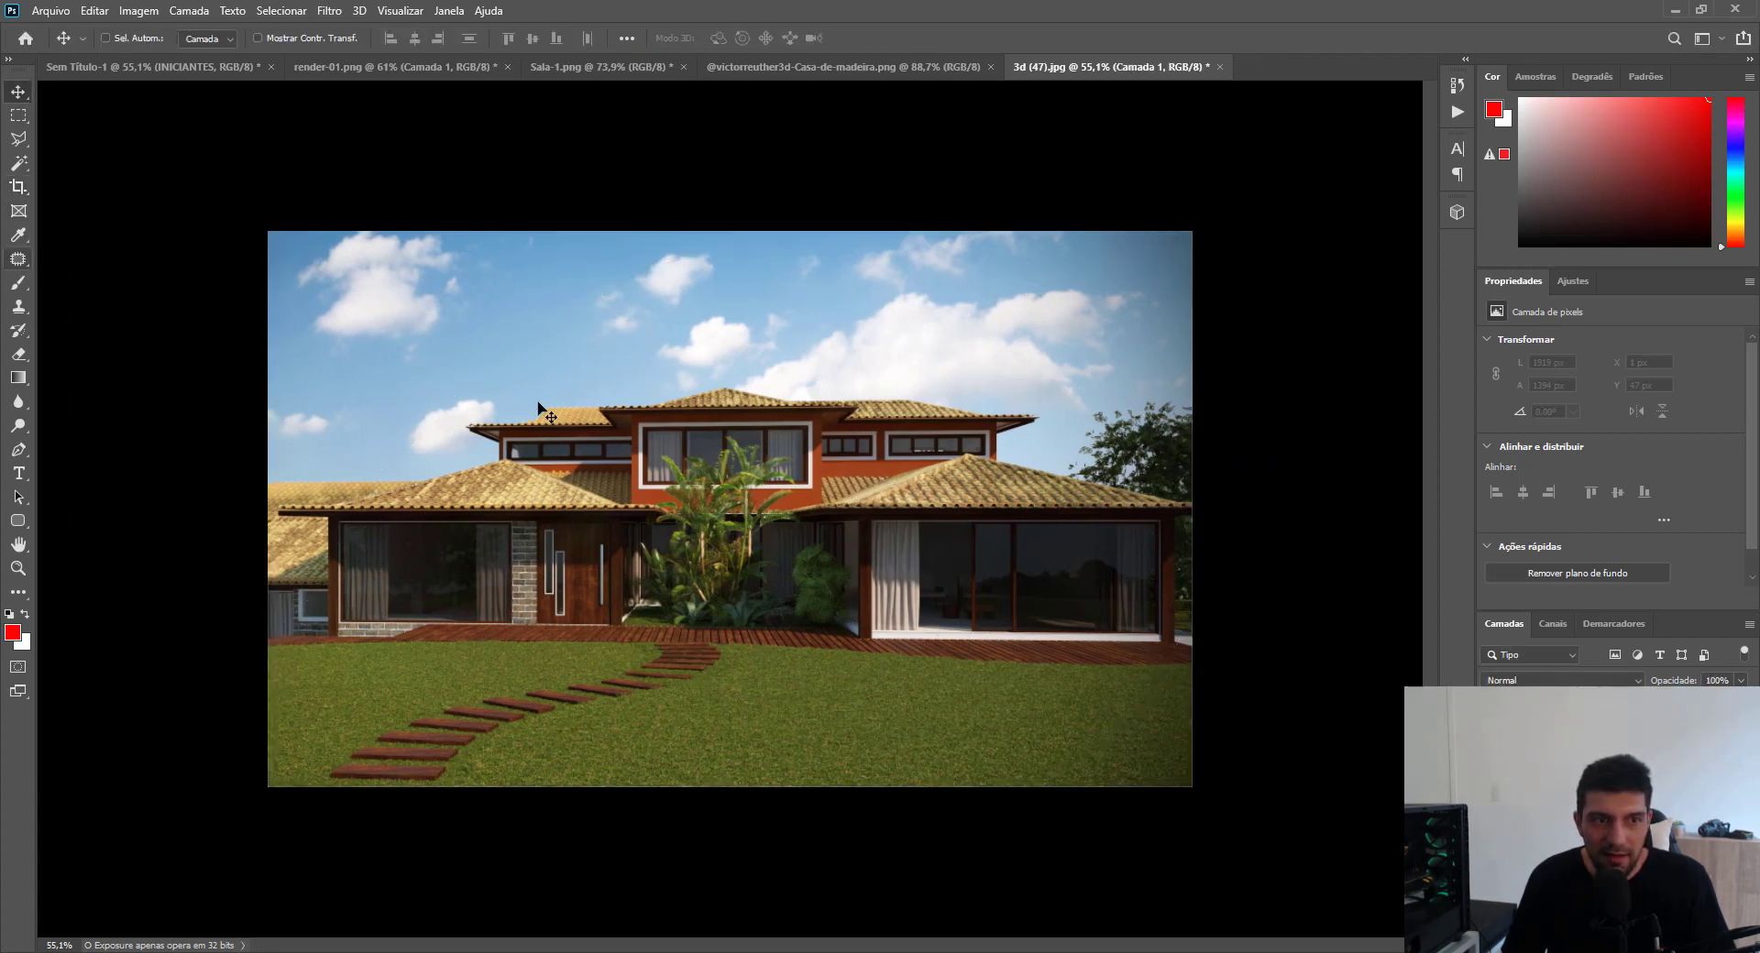
# Paint a small red X on each of the two sliding glass door panels beside the open curtained doorway.
pyautogui.click(19, 282)
pyautogui.scroll(2, 1196, 579)
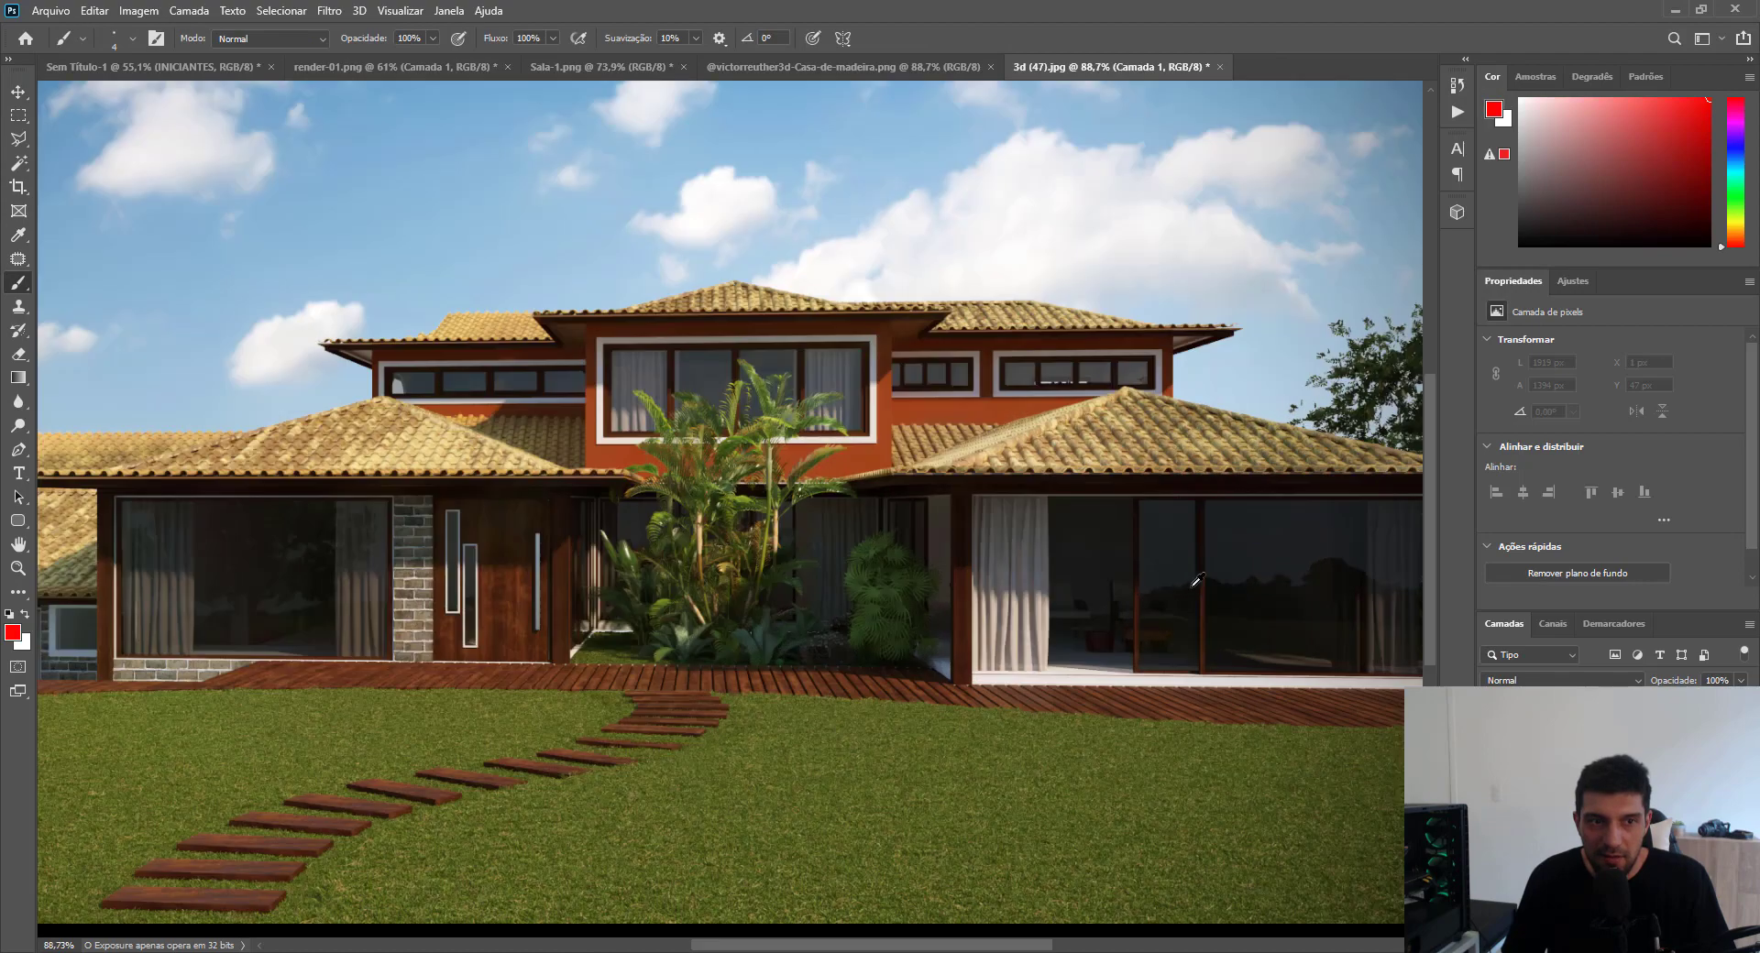
pyautogui.scroll(-2, 1197, 580)
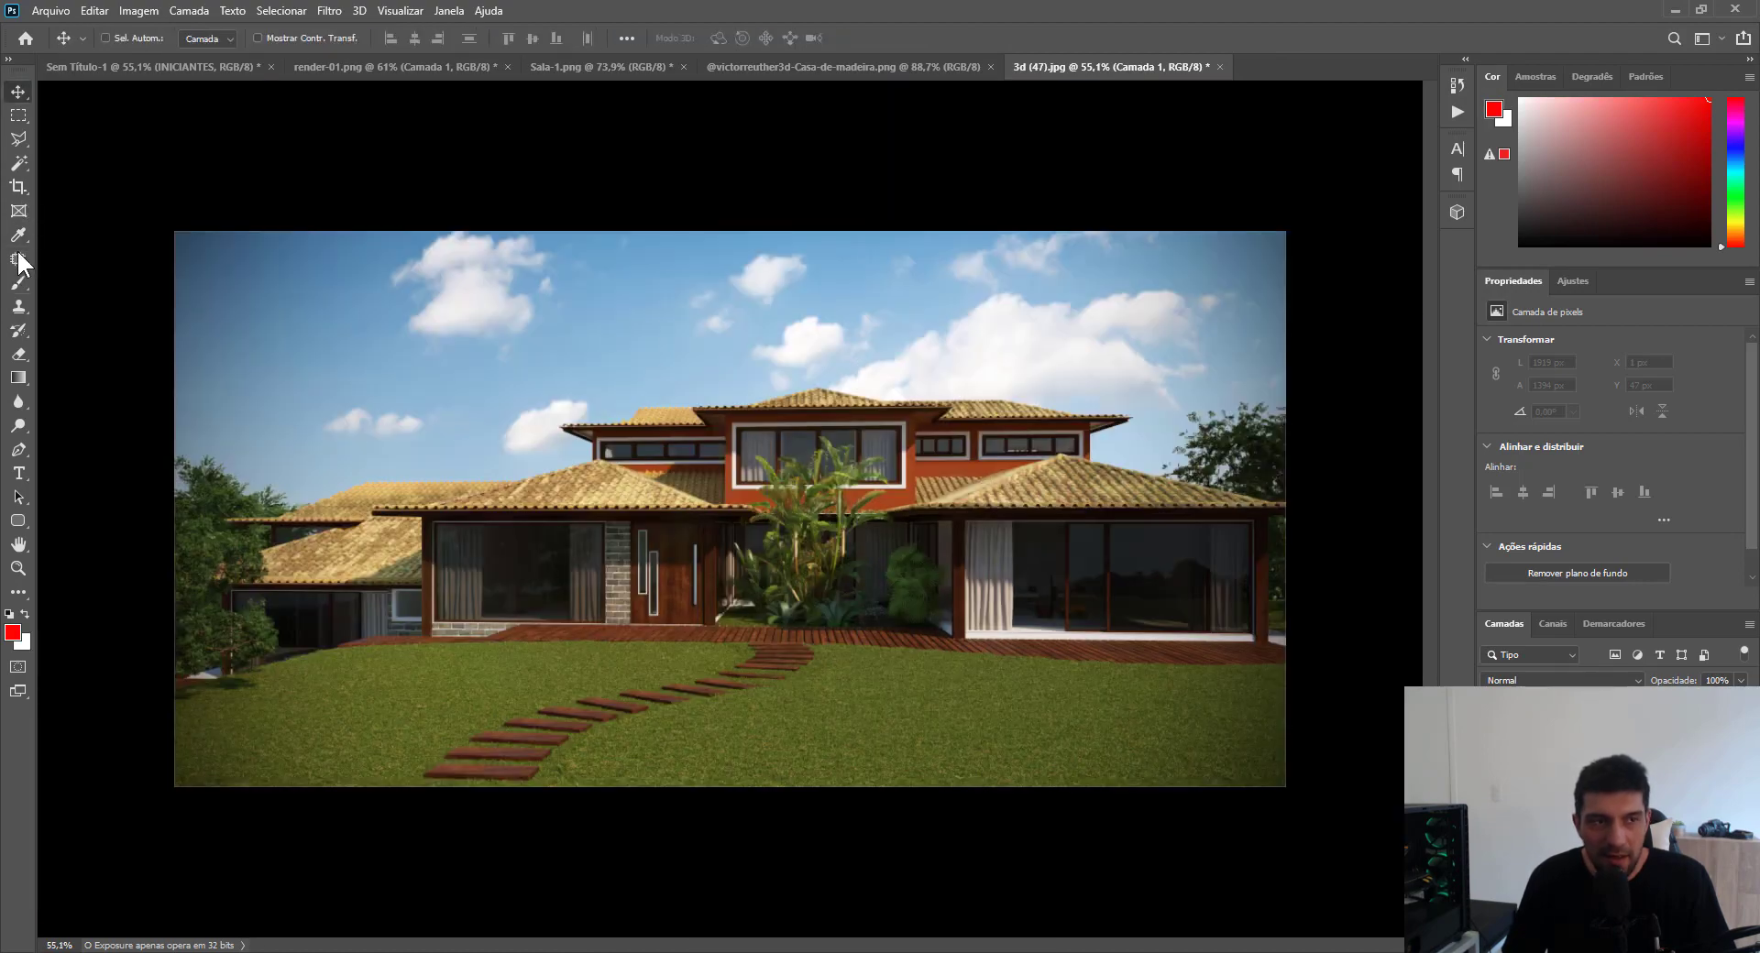
pyautogui.scroll(4, 1205, 582)
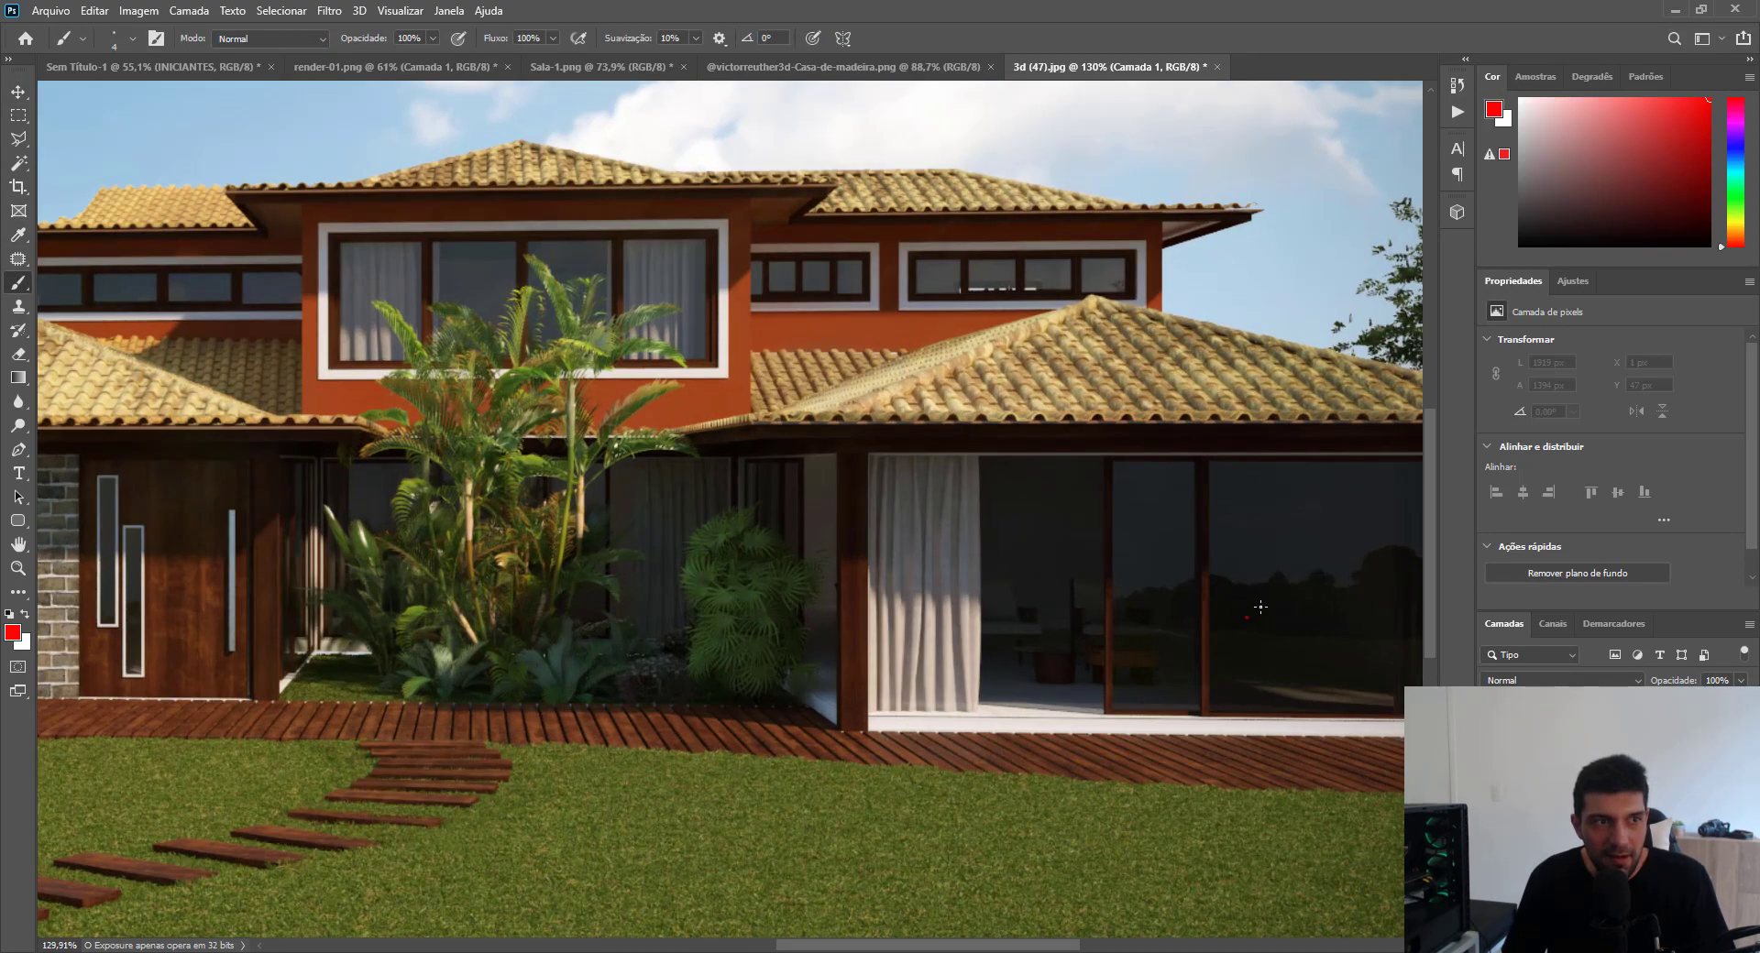
pyautogui.moveTo(1248, 583)
pyautogui.mouseDown()
pyautogui.moveTo(1286, 617)
pyautogui.moveTo(1248, 617)
pyautogui.mouseUp()
pyautogui.moveTo(1141, 597); pyautogui.dragTo(1150, 605)
pyautogui.moveTo(1180, 596); pyautogui.dragTo(1156, 624)
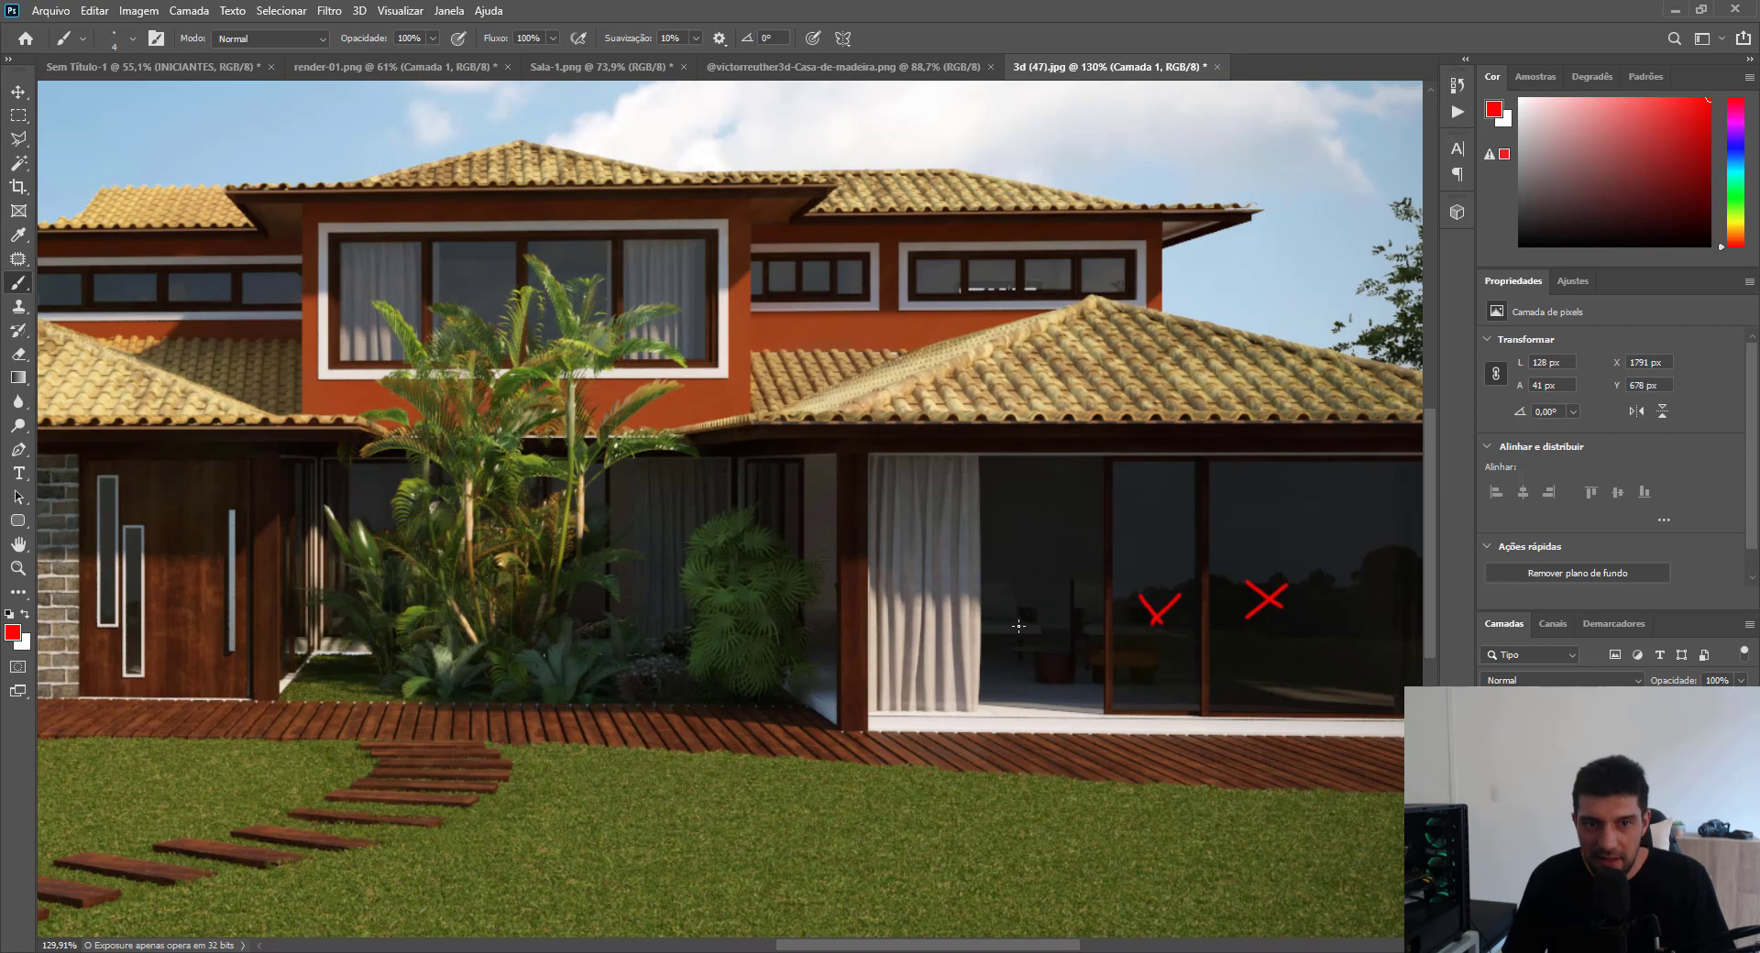
pyautogui.scroll(3, 1282, 759)
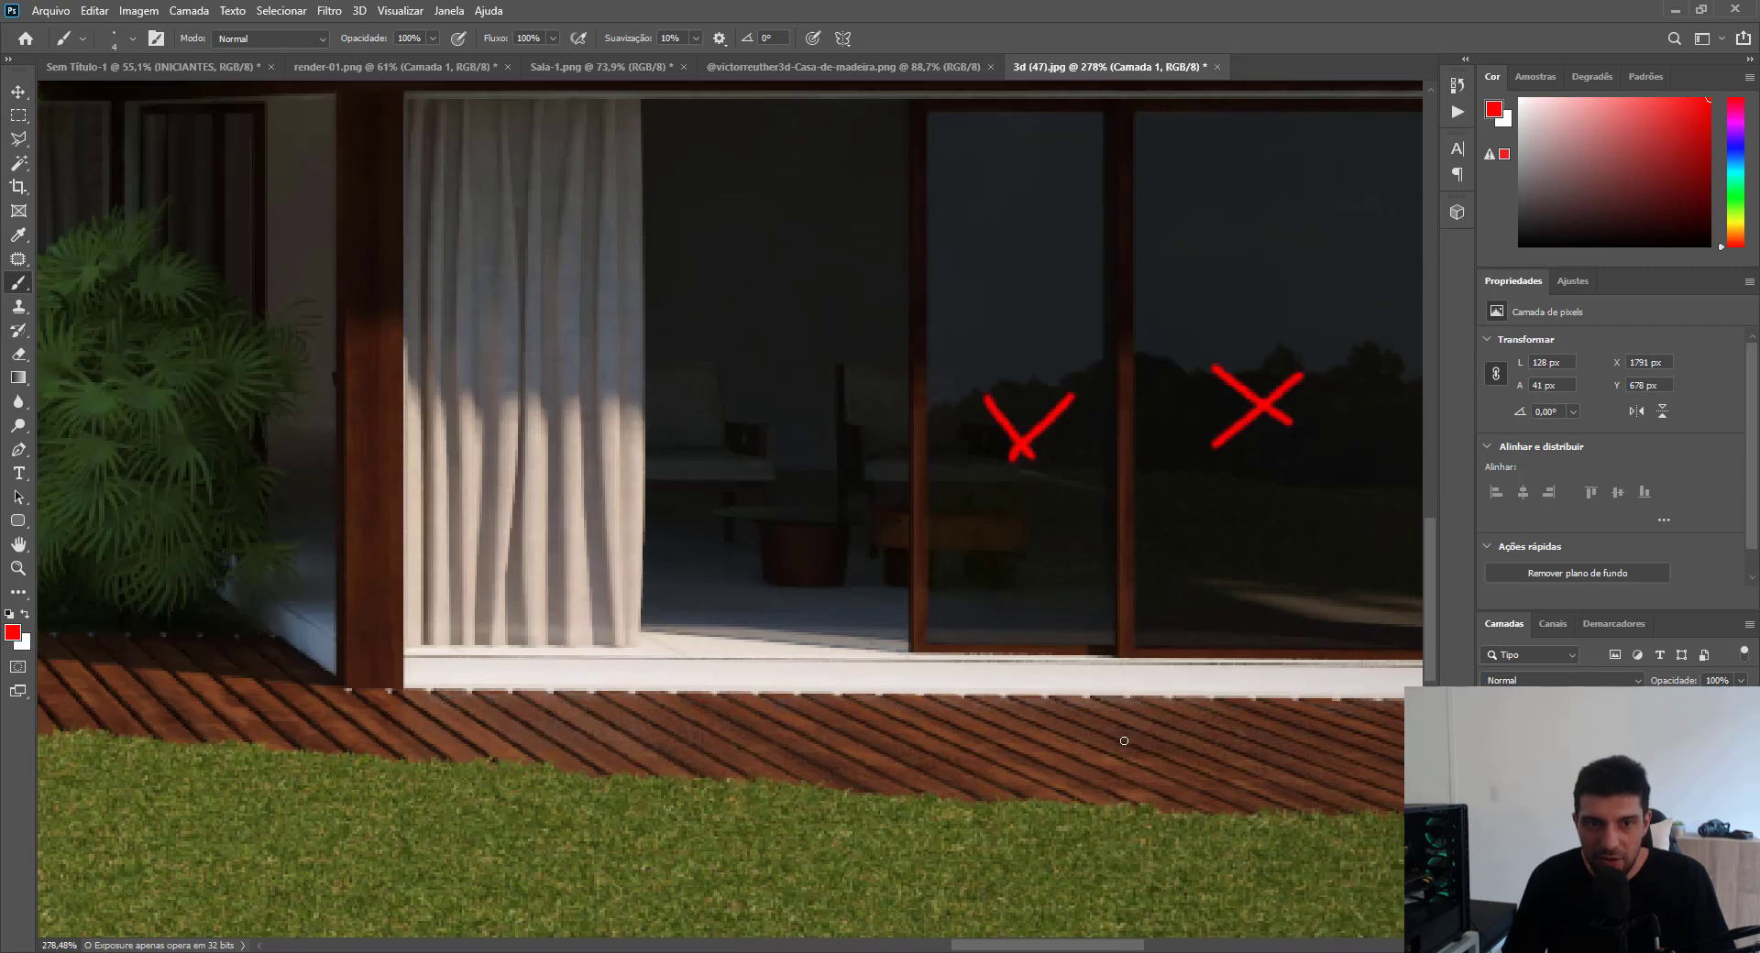
pyautogui.scroll(-3, 954, 732)
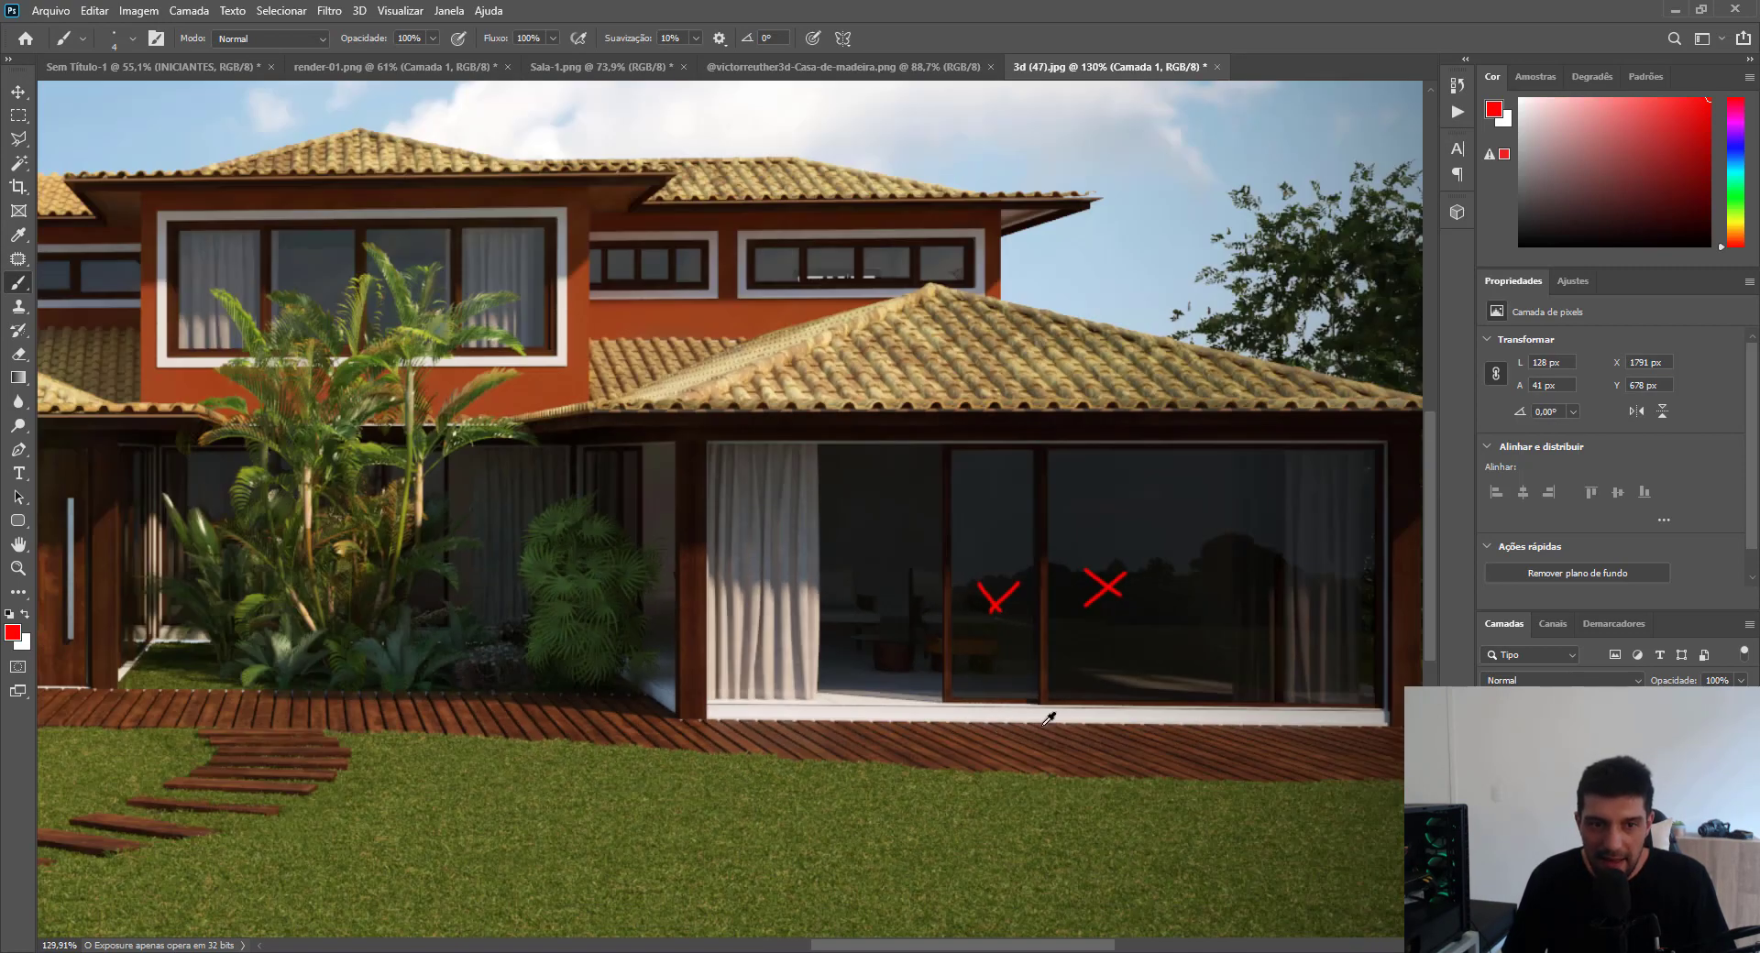
# Paint loose red strokes over the palms and low shrubs in the garden bed between the two house wings.
pyautogui.moveTo(429, 657); pyautogui.dragTo(567, 596)
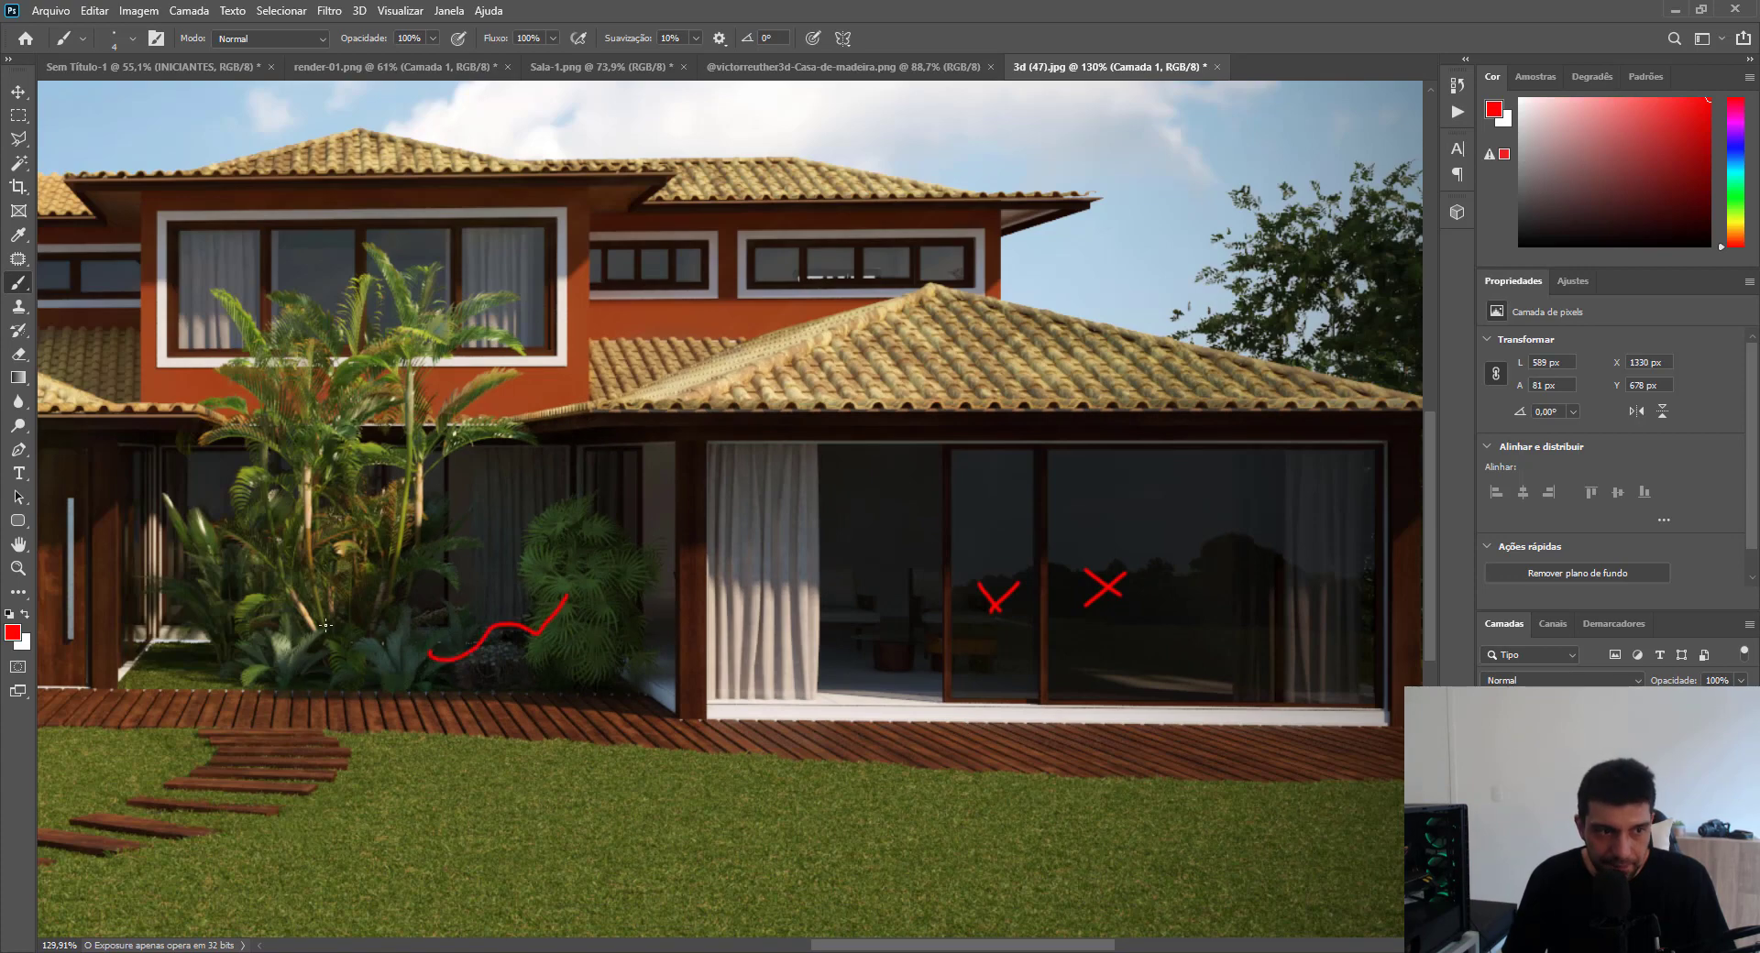
pyautogui.moveTo(305, 612); pyautogui.dragTo(418, 580)
pyautogui.moveTo(286, 539)
pyautogui.mouseDown()
pyautogui.moveTo(371, 457)
pyautogui.moveTo(349, 371)
pyautogui.mouseUp()
pyautogui.moveTo(357, 569); pyautogui.dragTo(422, 538)
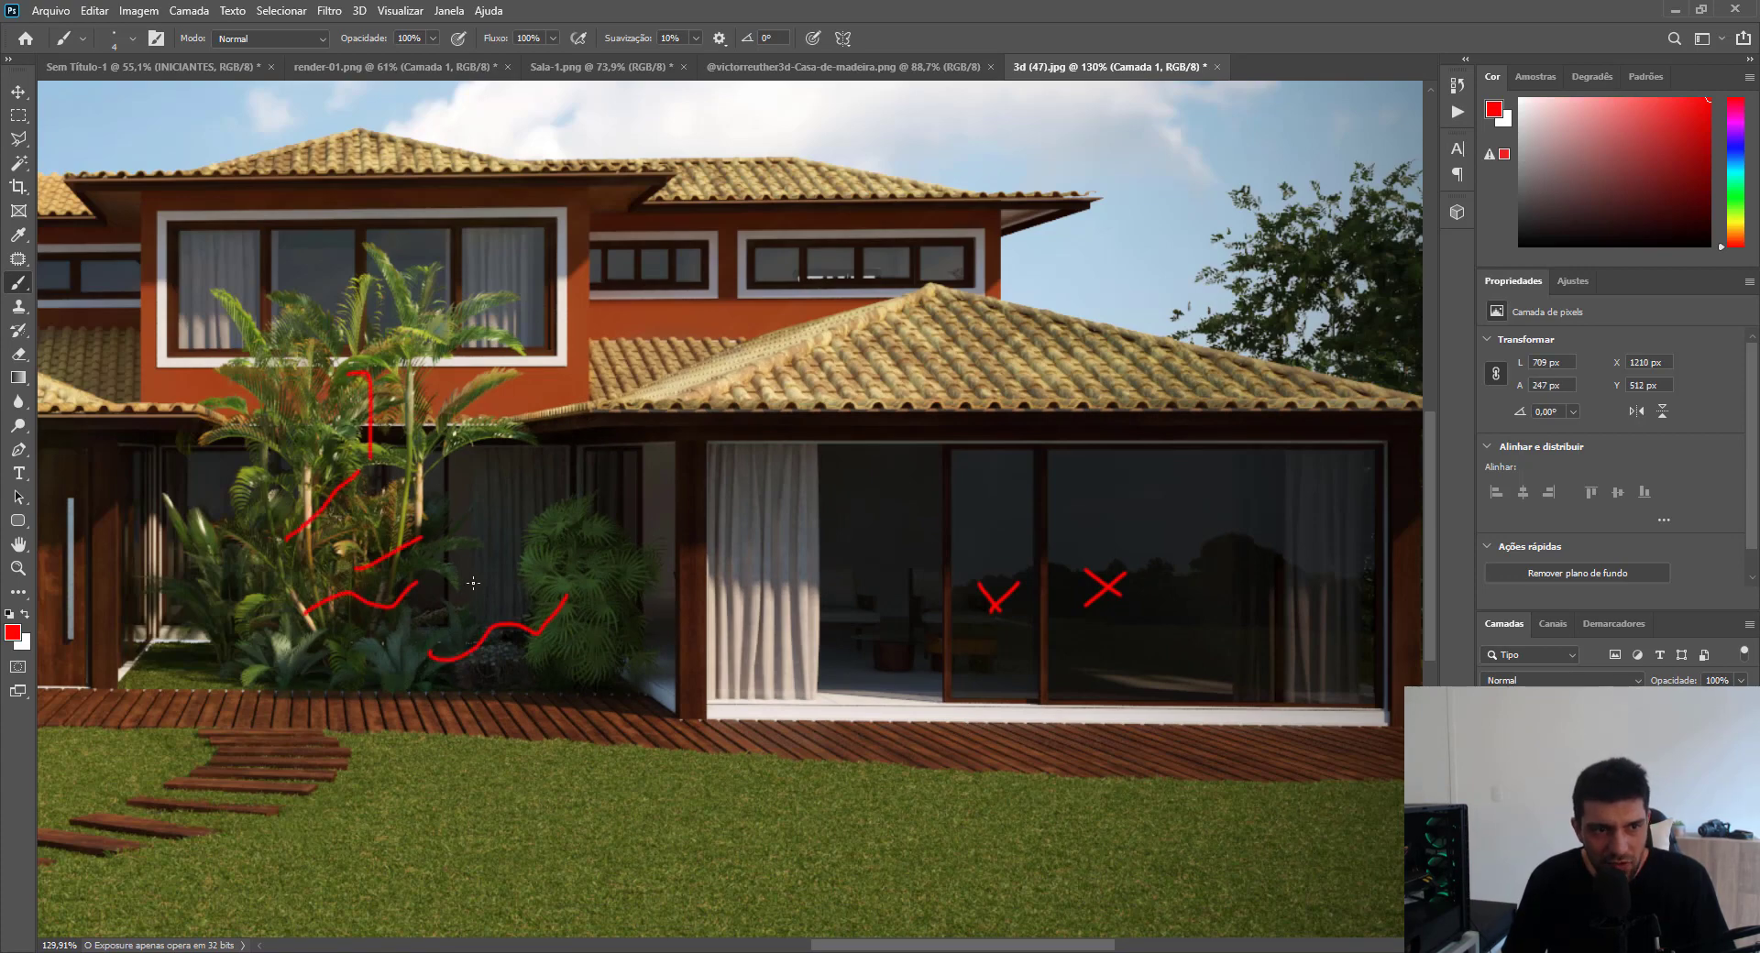
pyautogui.scroll(-2, 578, 633)
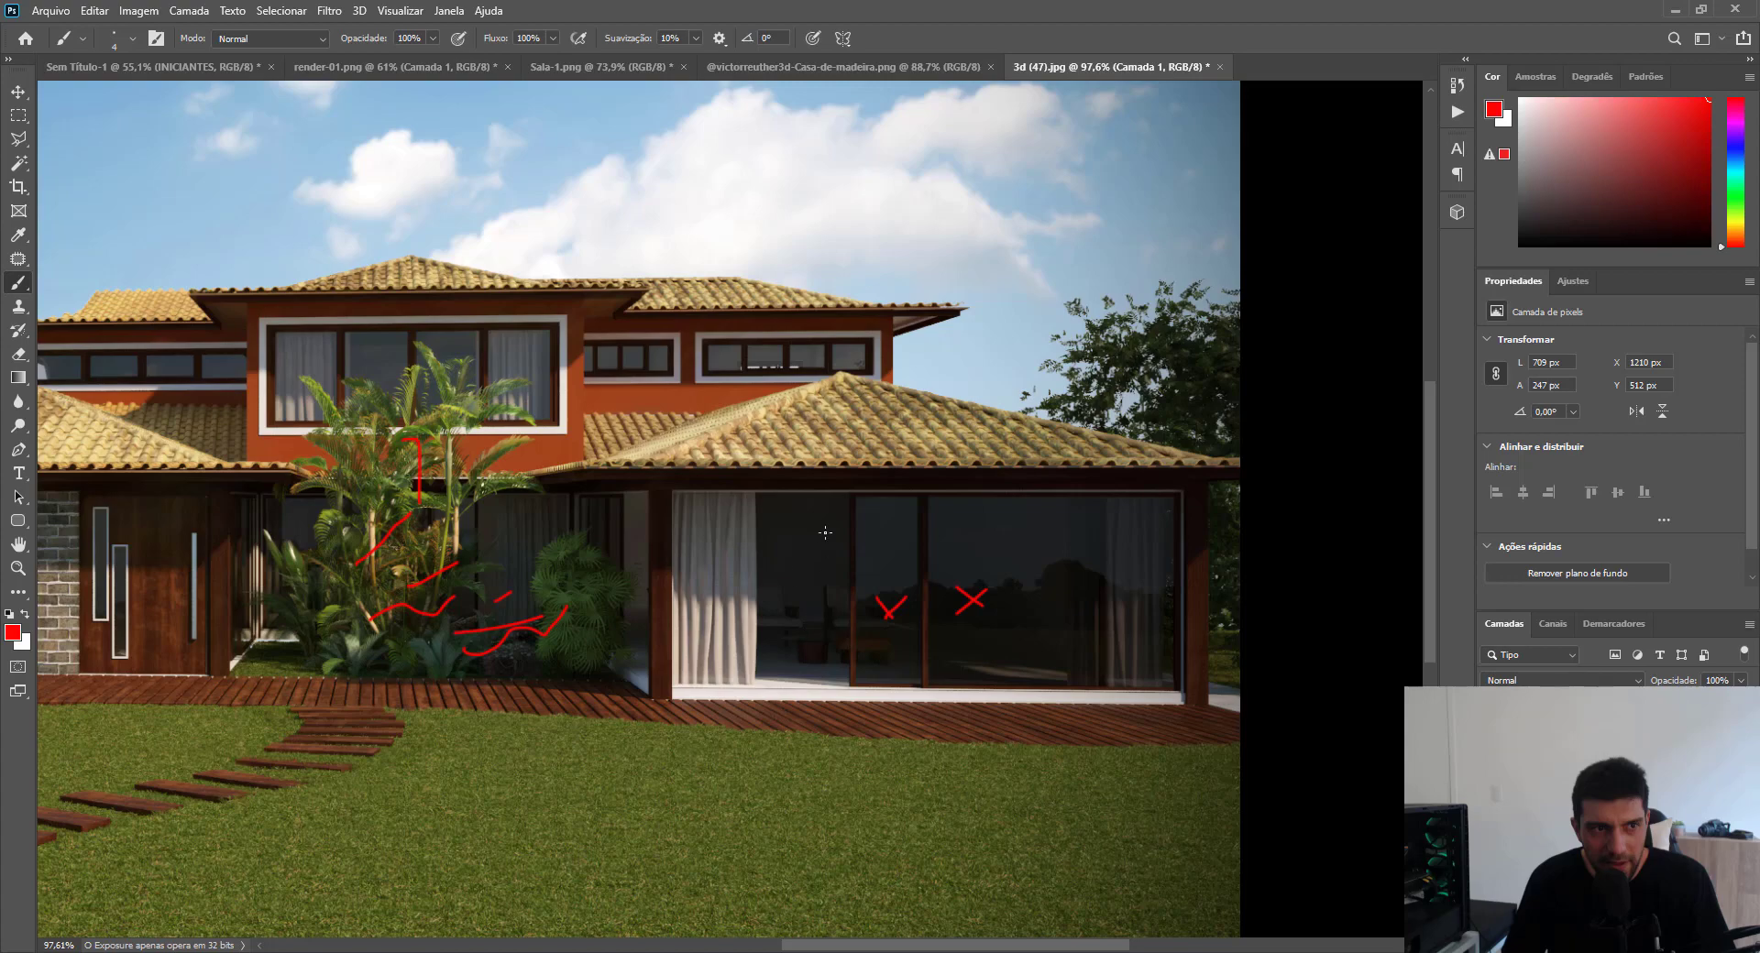
# Paint a large red X in the open sky between the clouds above the house's left wing.
pyautogui.scroll(-3, 863, 550)
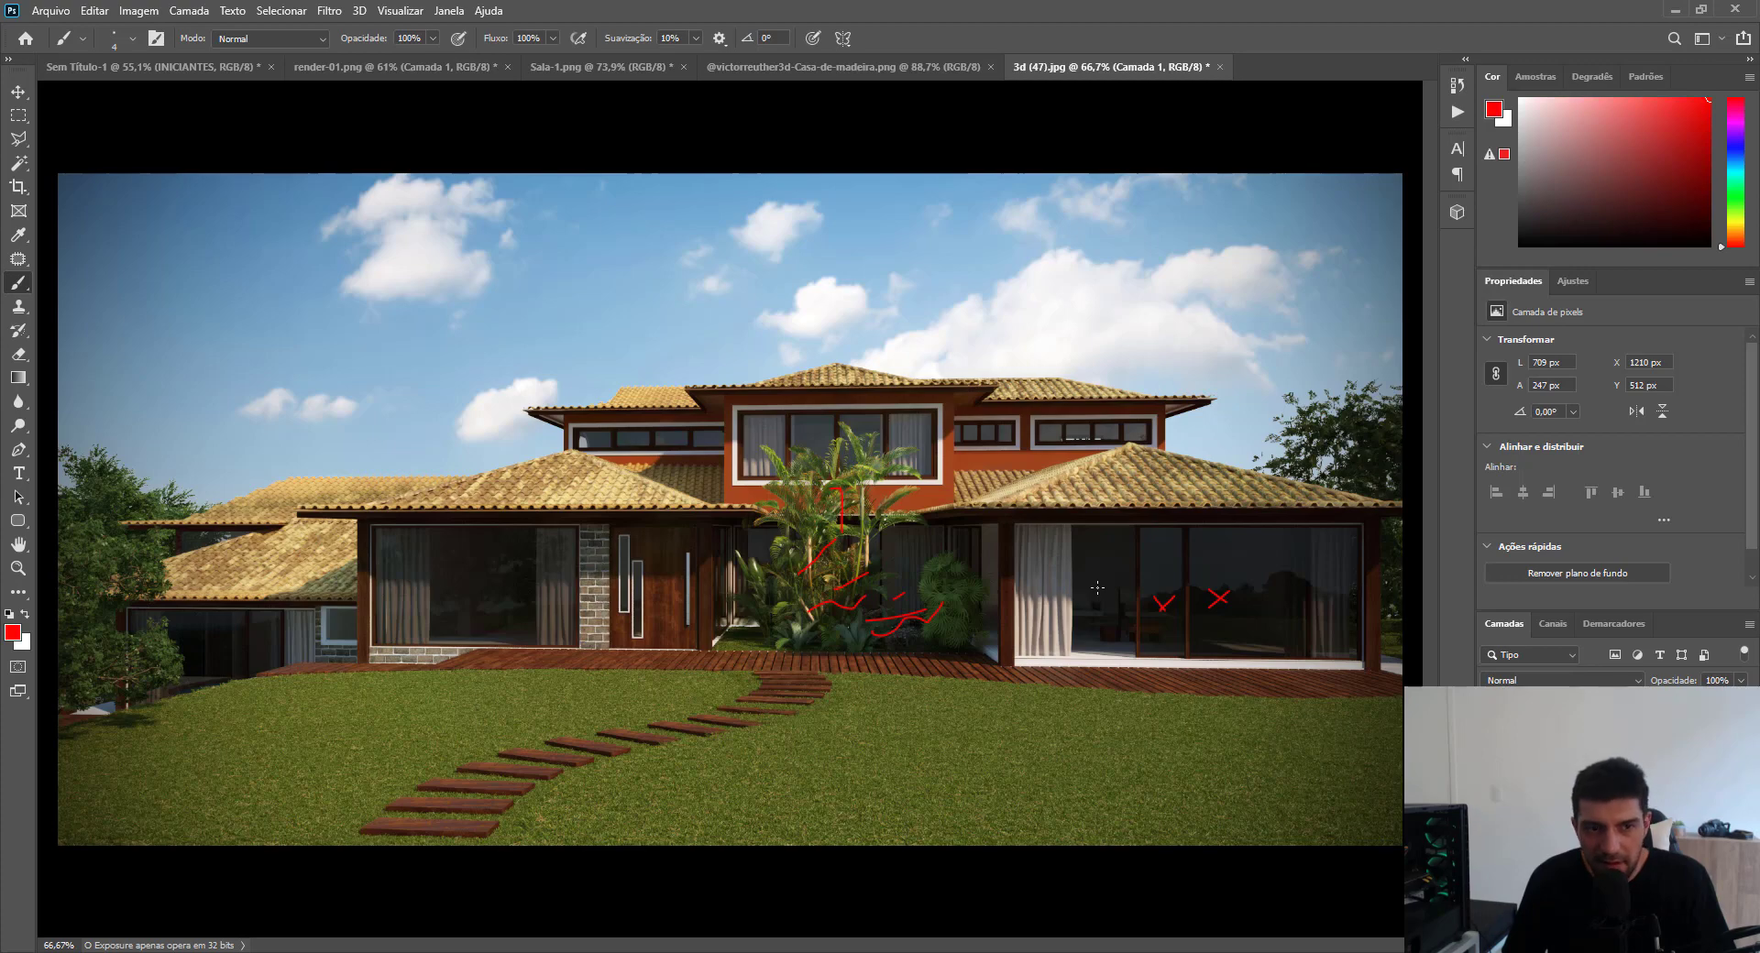
pyautogui.scroll(5, 1057, 512)
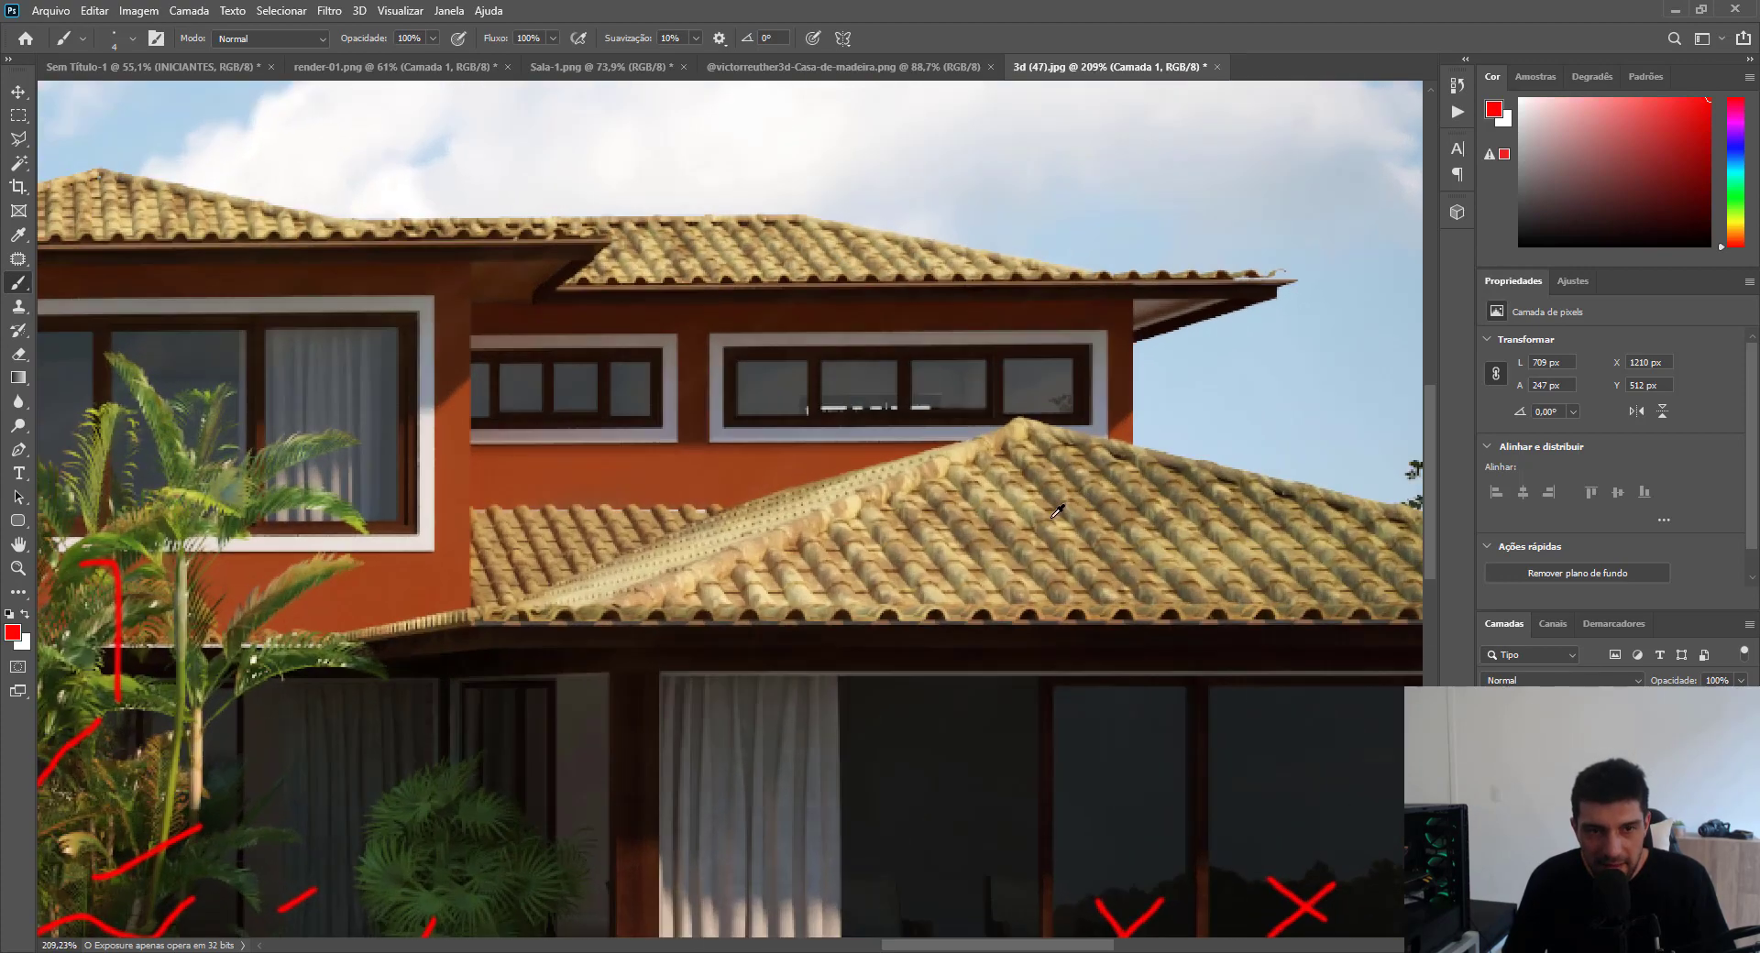
pyautogui.hotkey('ctrl', '0')
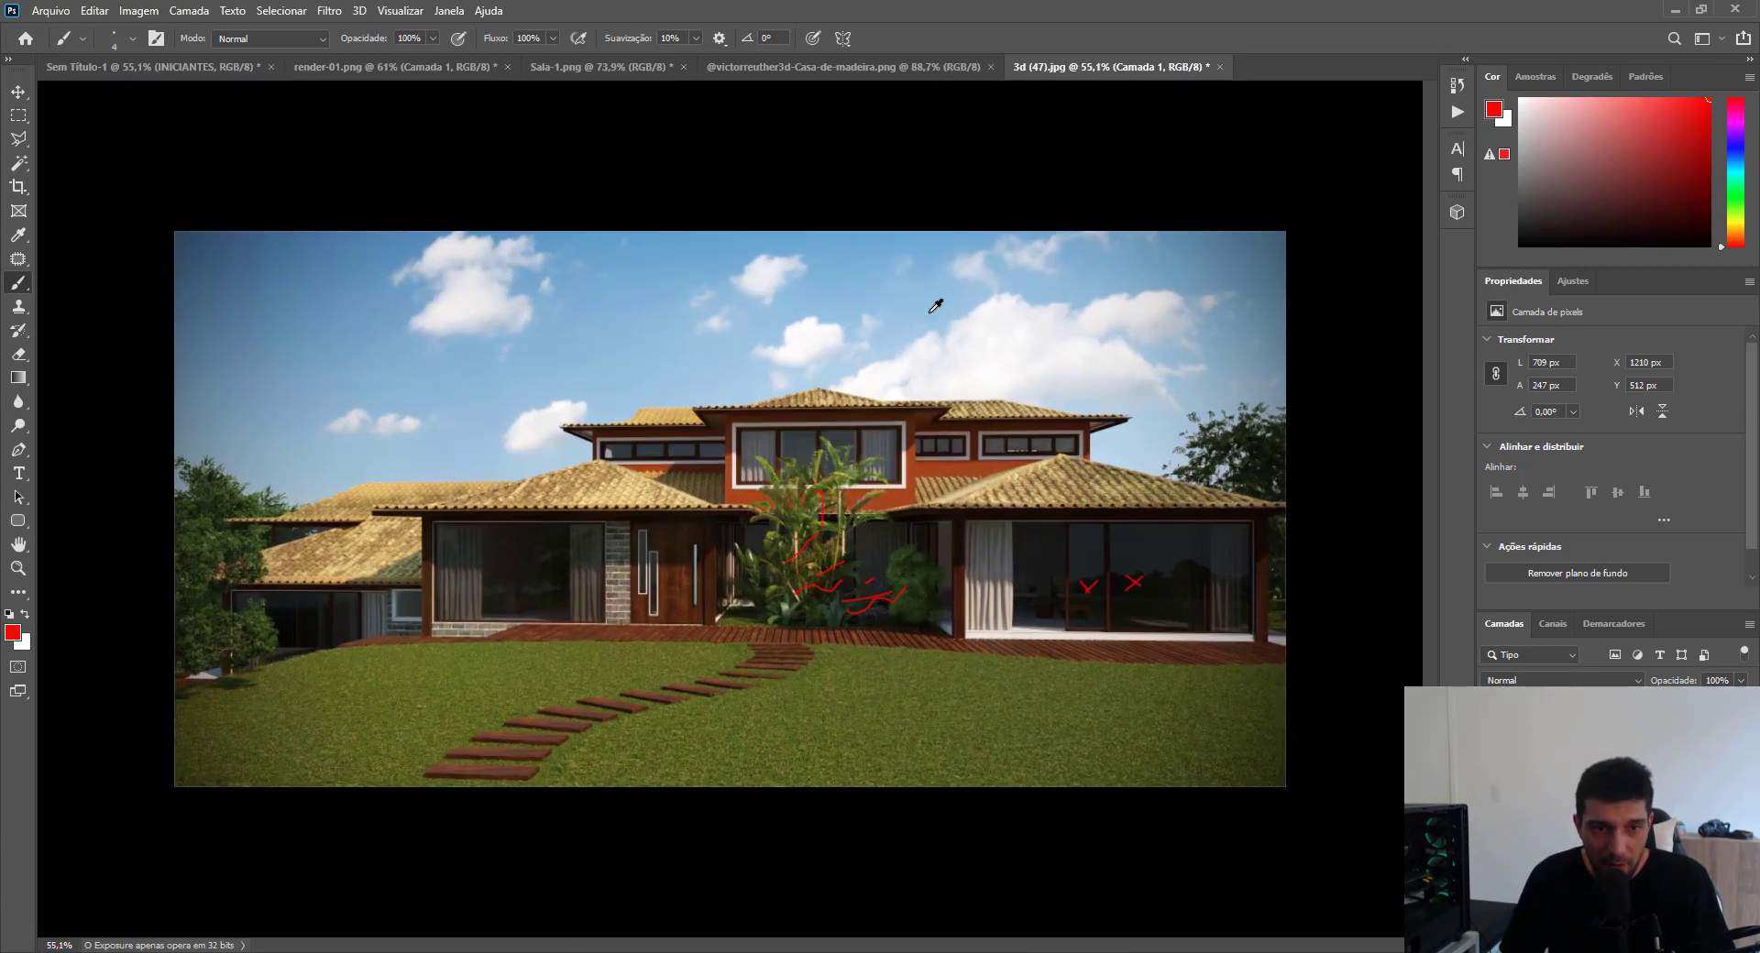
pyautogui.scroll(1, 935, 305)
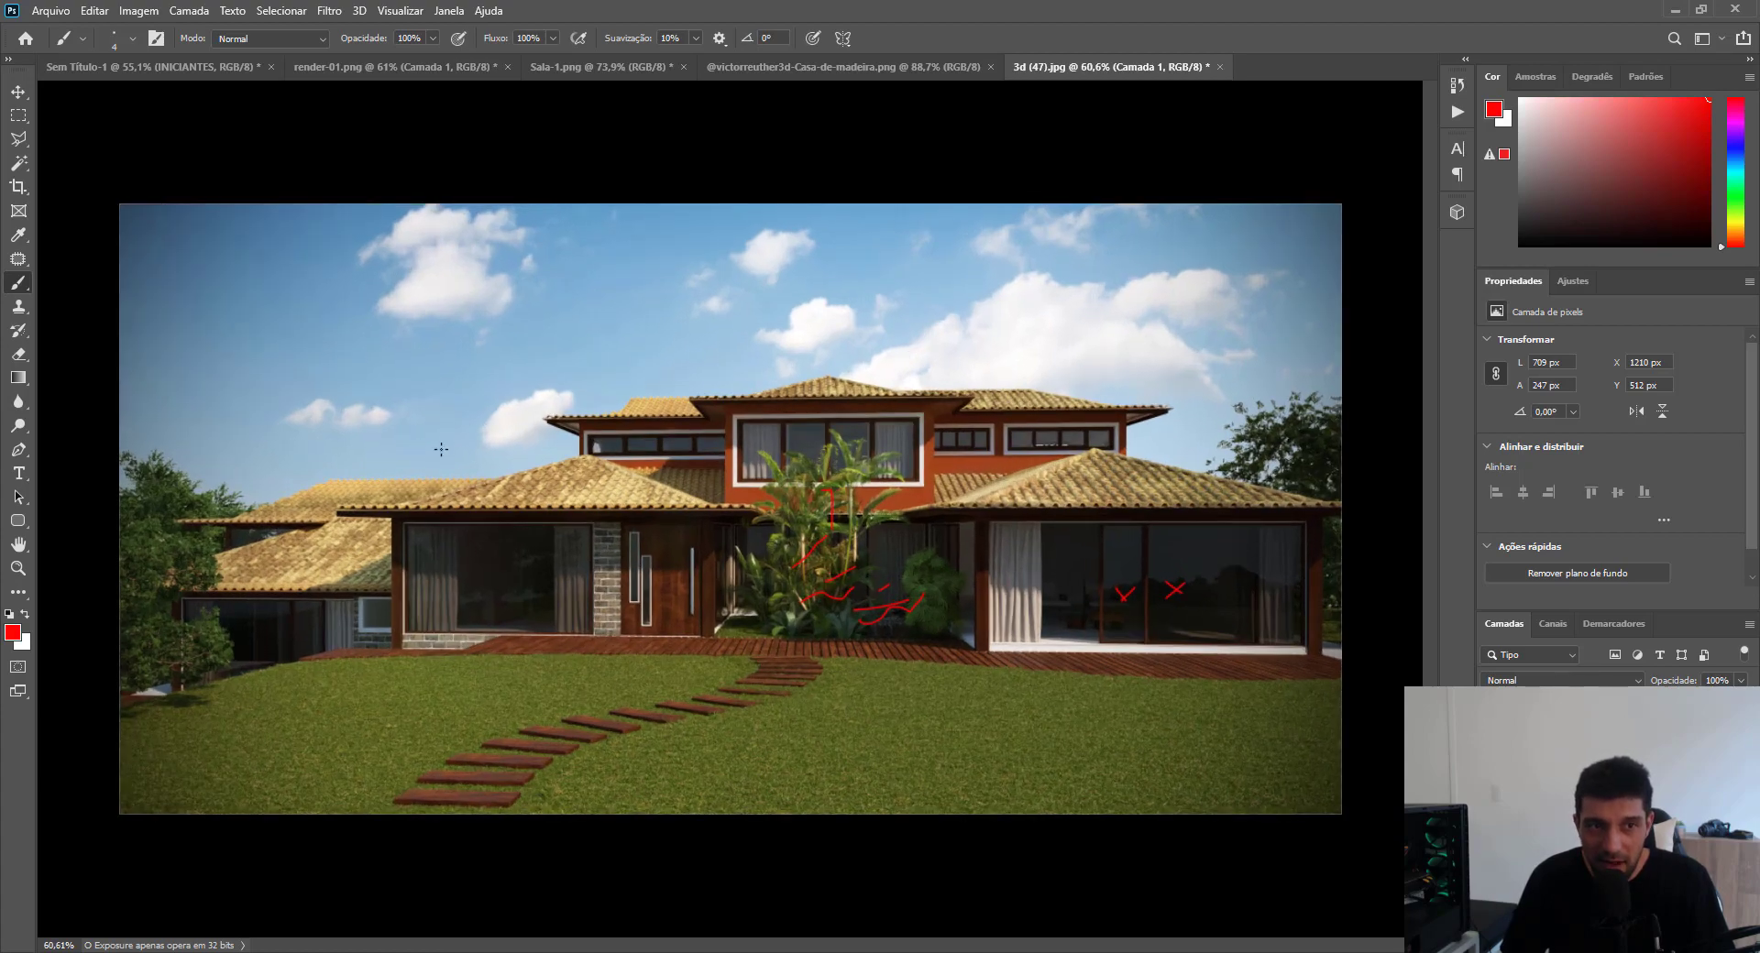
pyautogui.moveTo(523, 370); pyautogui.dragTo(693, 302)
pyautogui.moveTo(578, 278); pyautogui.dragTo(734, 346)
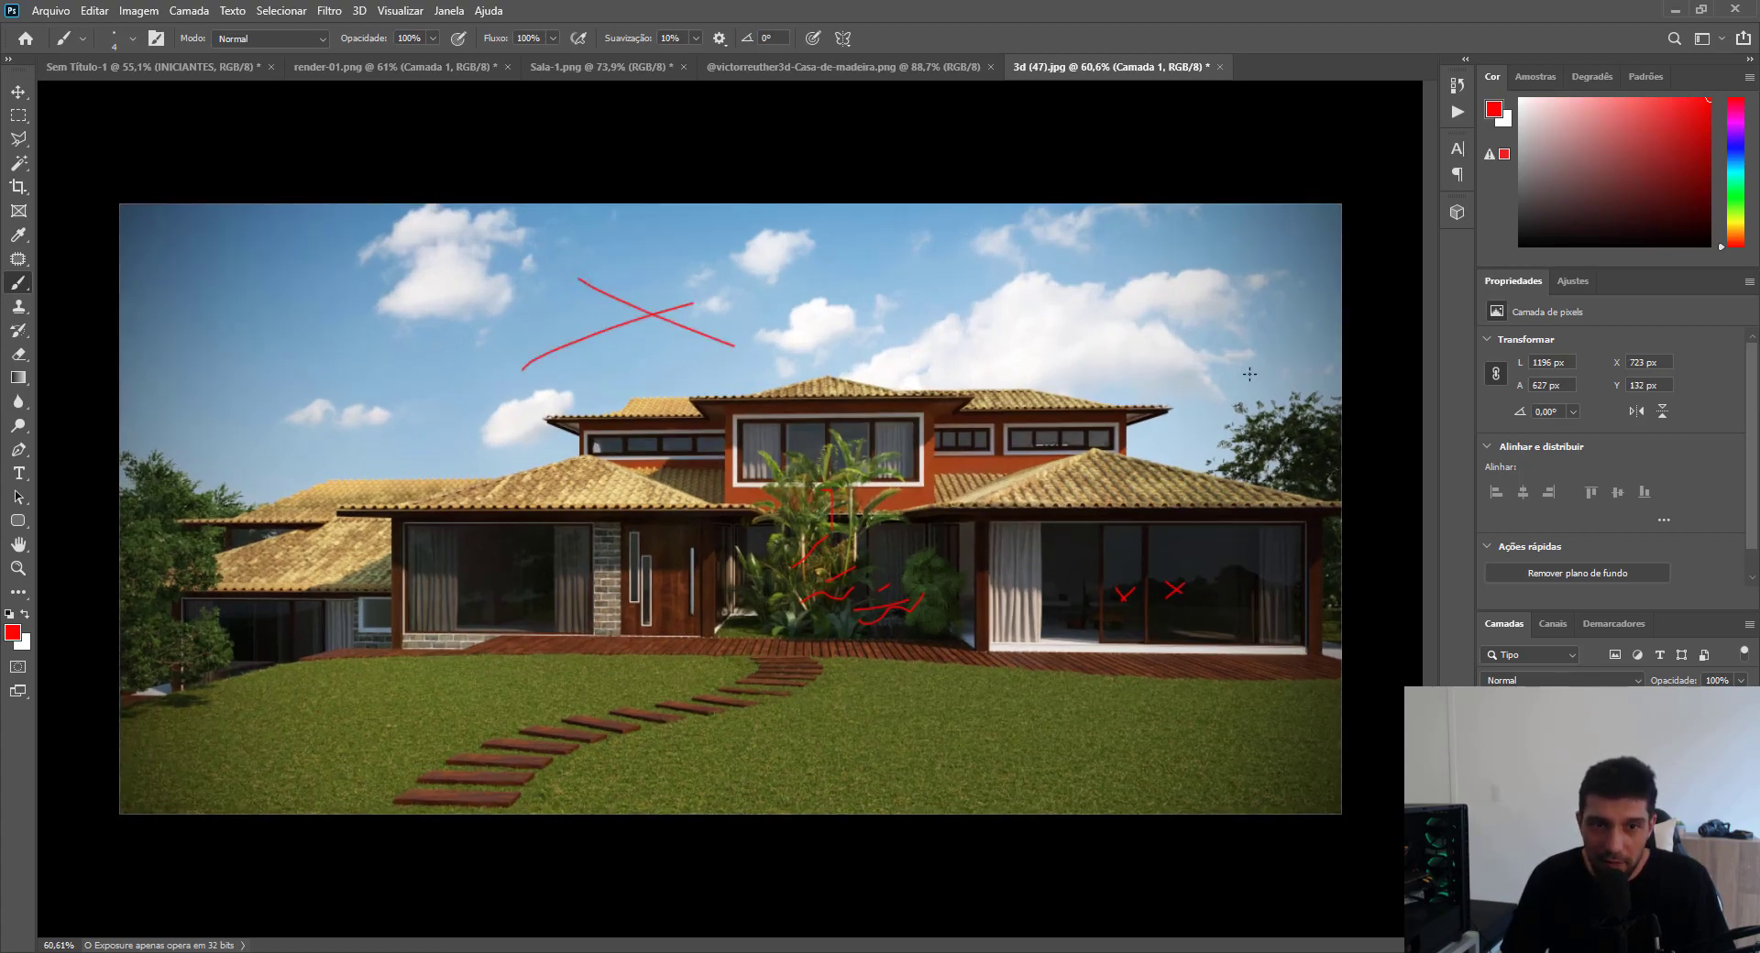
# Paint loose red strokes over the trees at both ends of the house to mark the surrounding vegetation.
pyautogui.moveTo(1217, 476); pyautogui.dragTo(1289, 412)
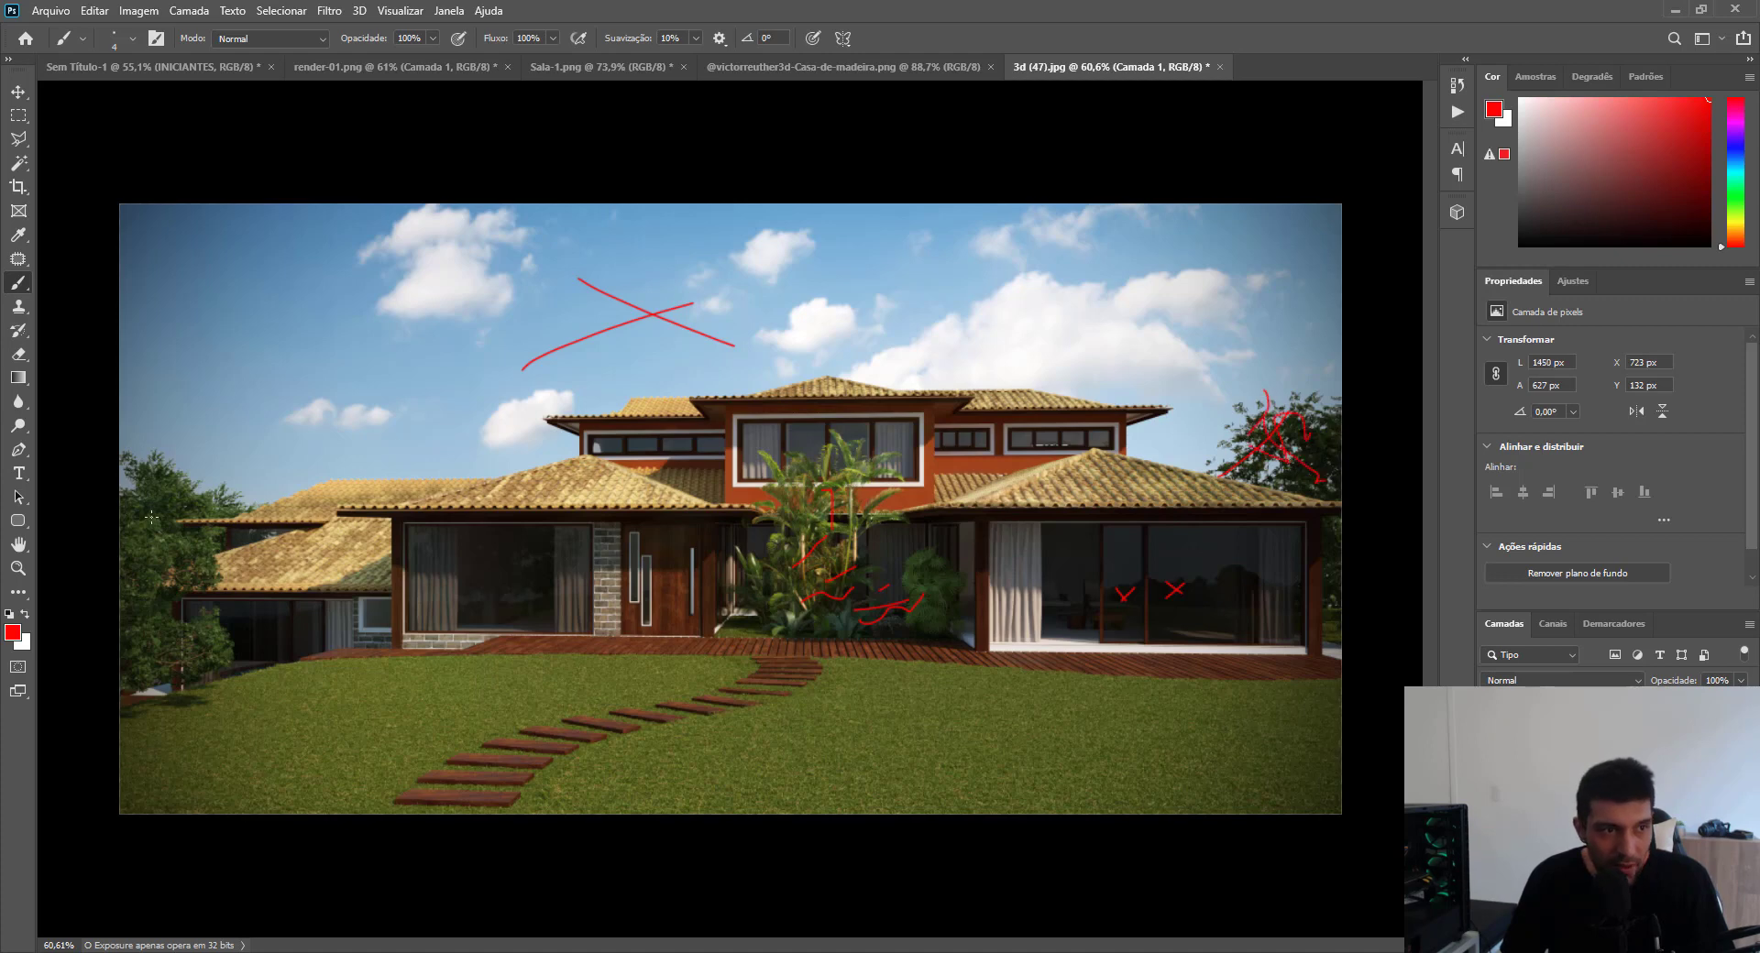
pyautogui.scroll(9, 215, 541)
pyautogui.moveTo(84, 570); pyautogui.dragTo(99, 511)
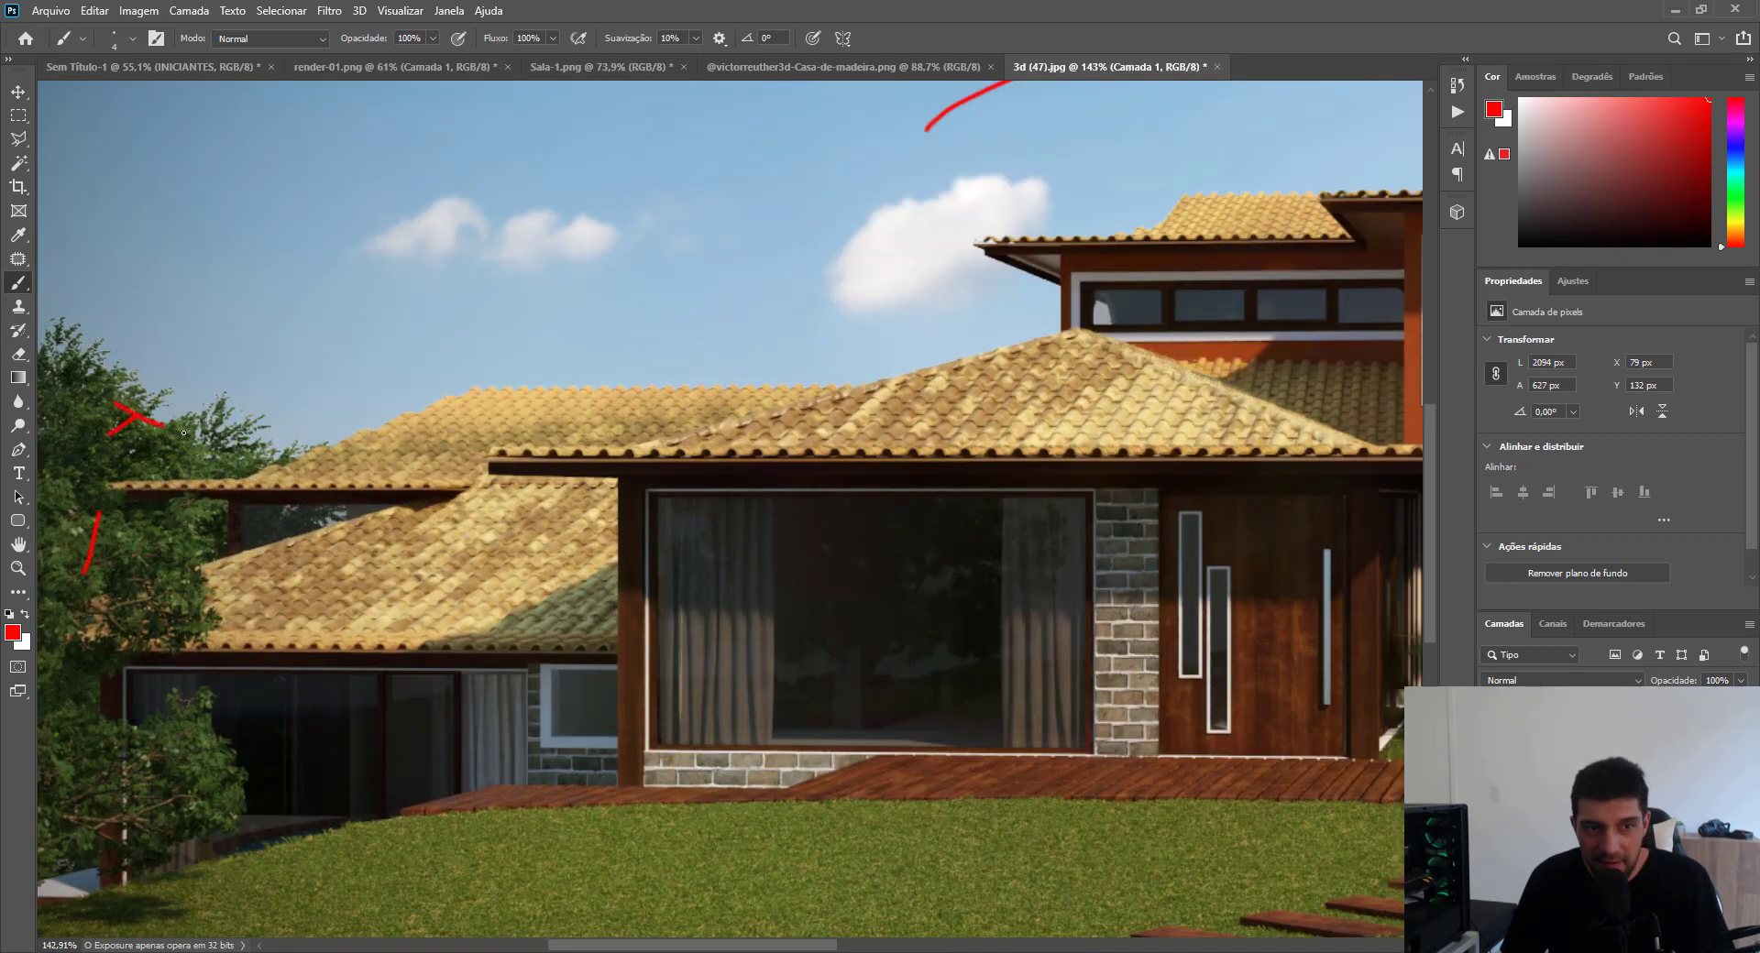
pyautogui.scroll(-8, 184, 433)
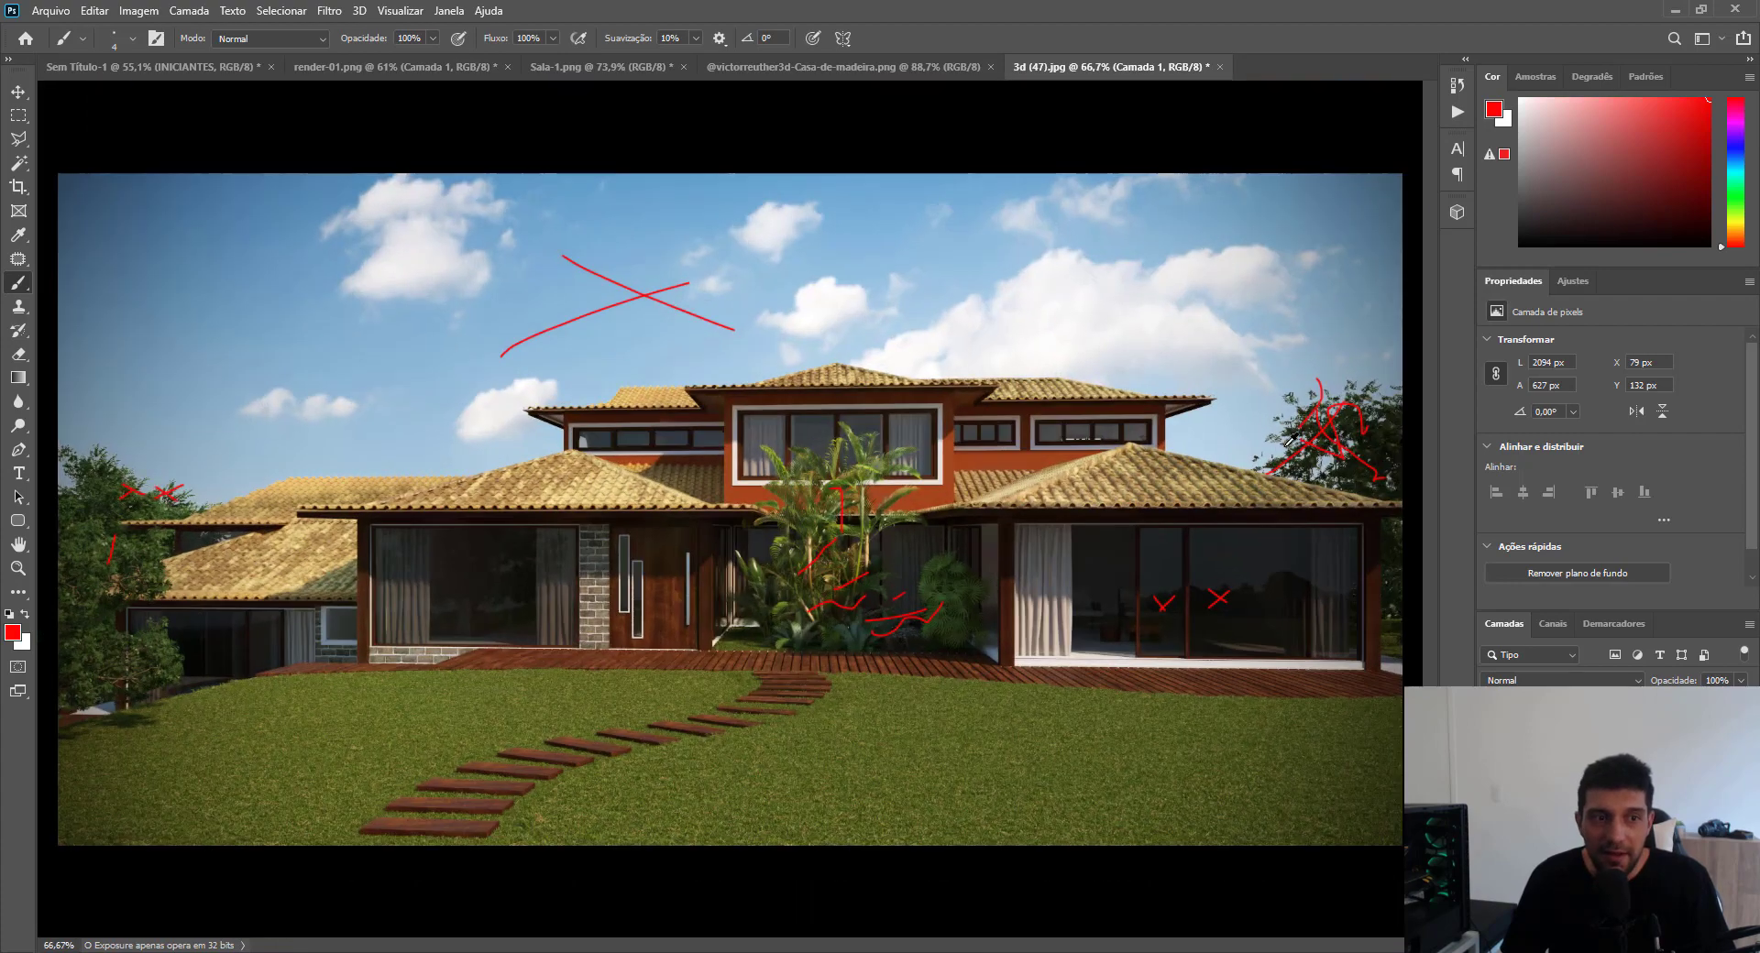
pyautogui.scroll(-1, 970, 492)
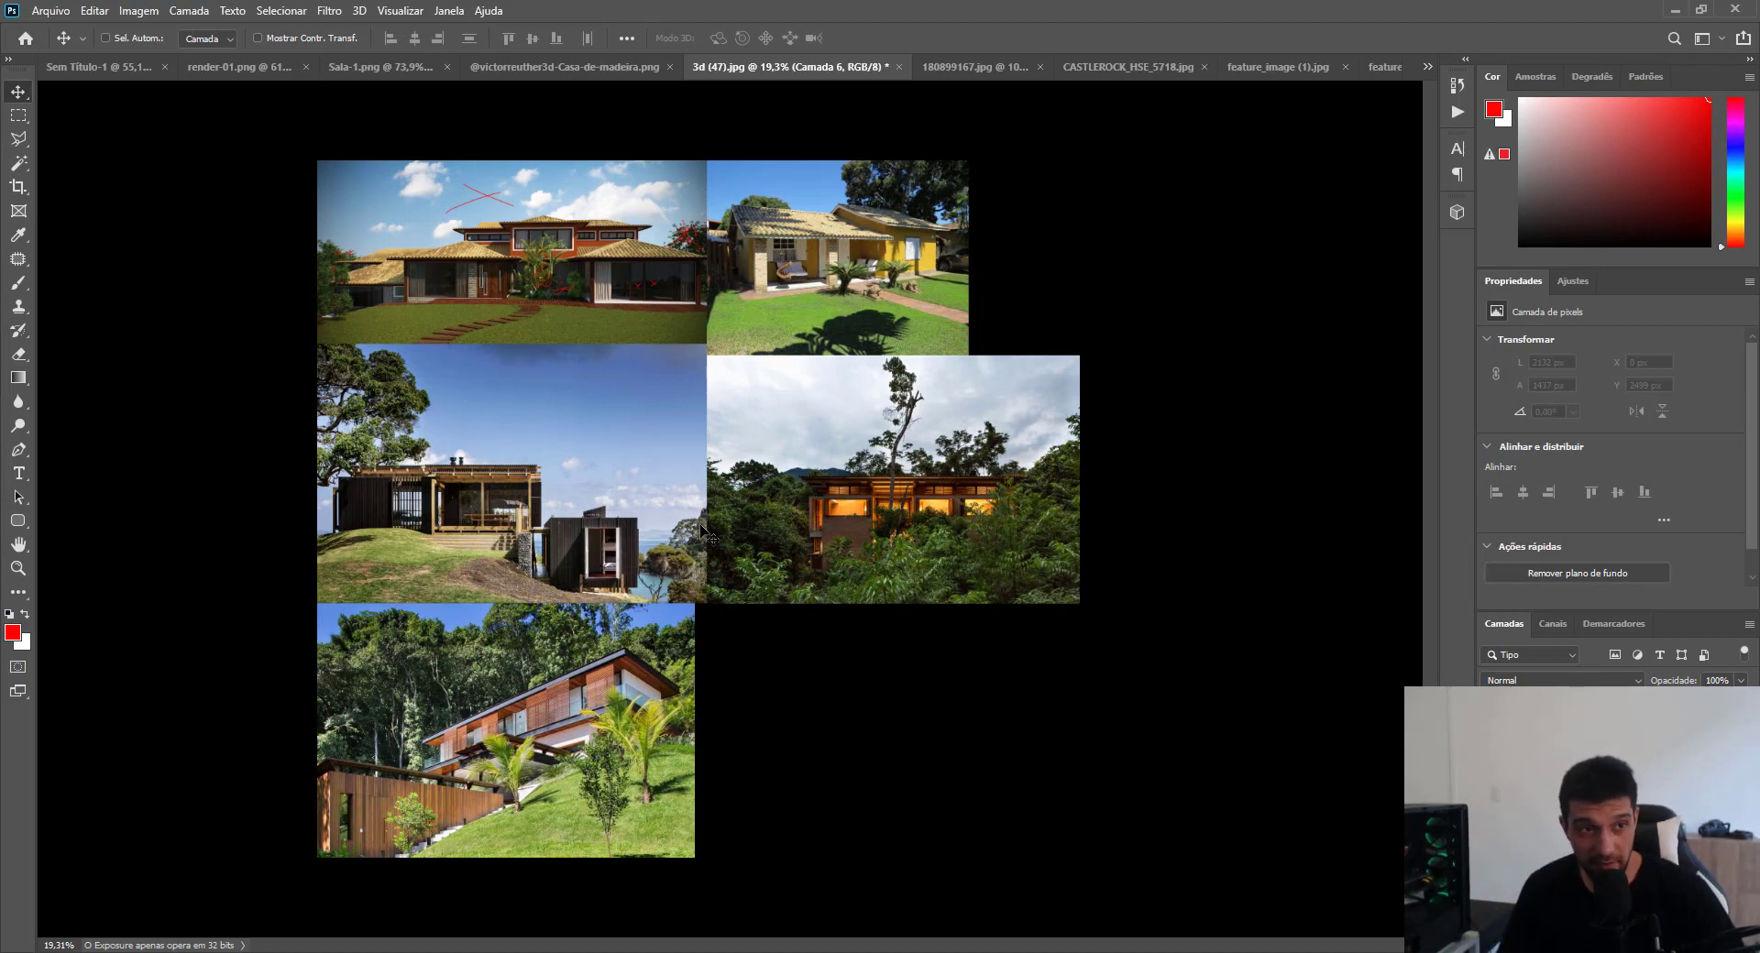
# Compare the annotated house render with the reference photos, especially the yellow house's lawn, roof, shadows and sky beside it.
pyautogui.scroll(5, 509, 187)
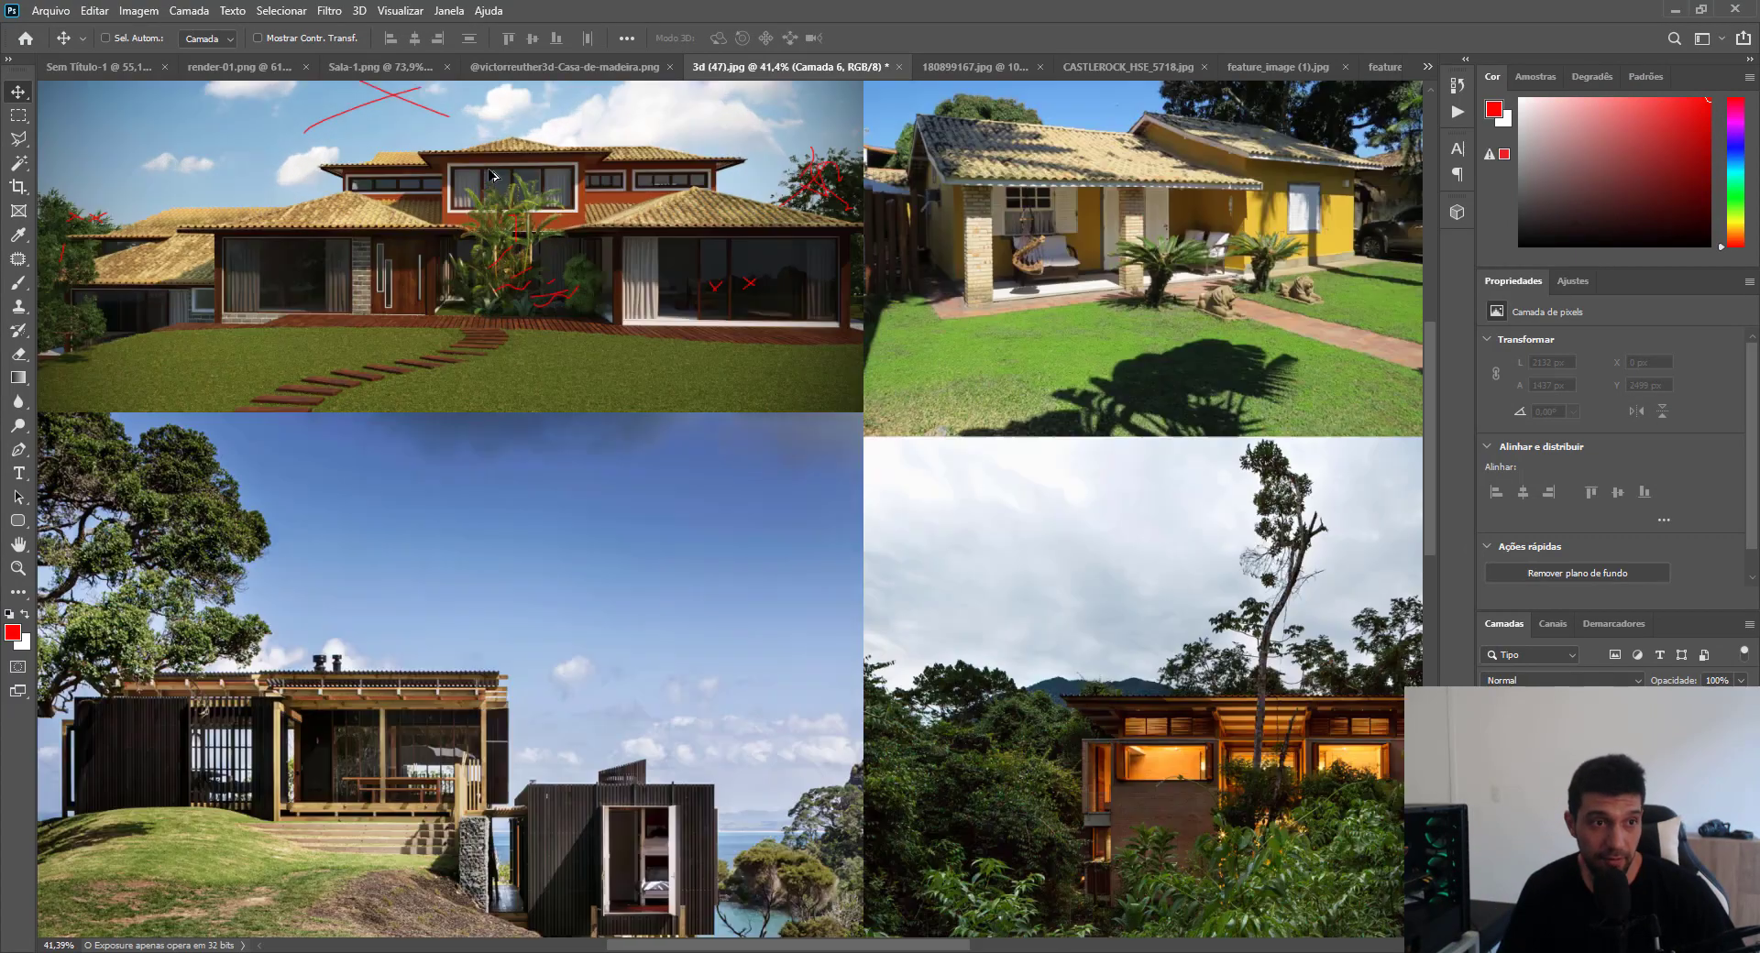
pyautogui.scroll(3, 362, 348)
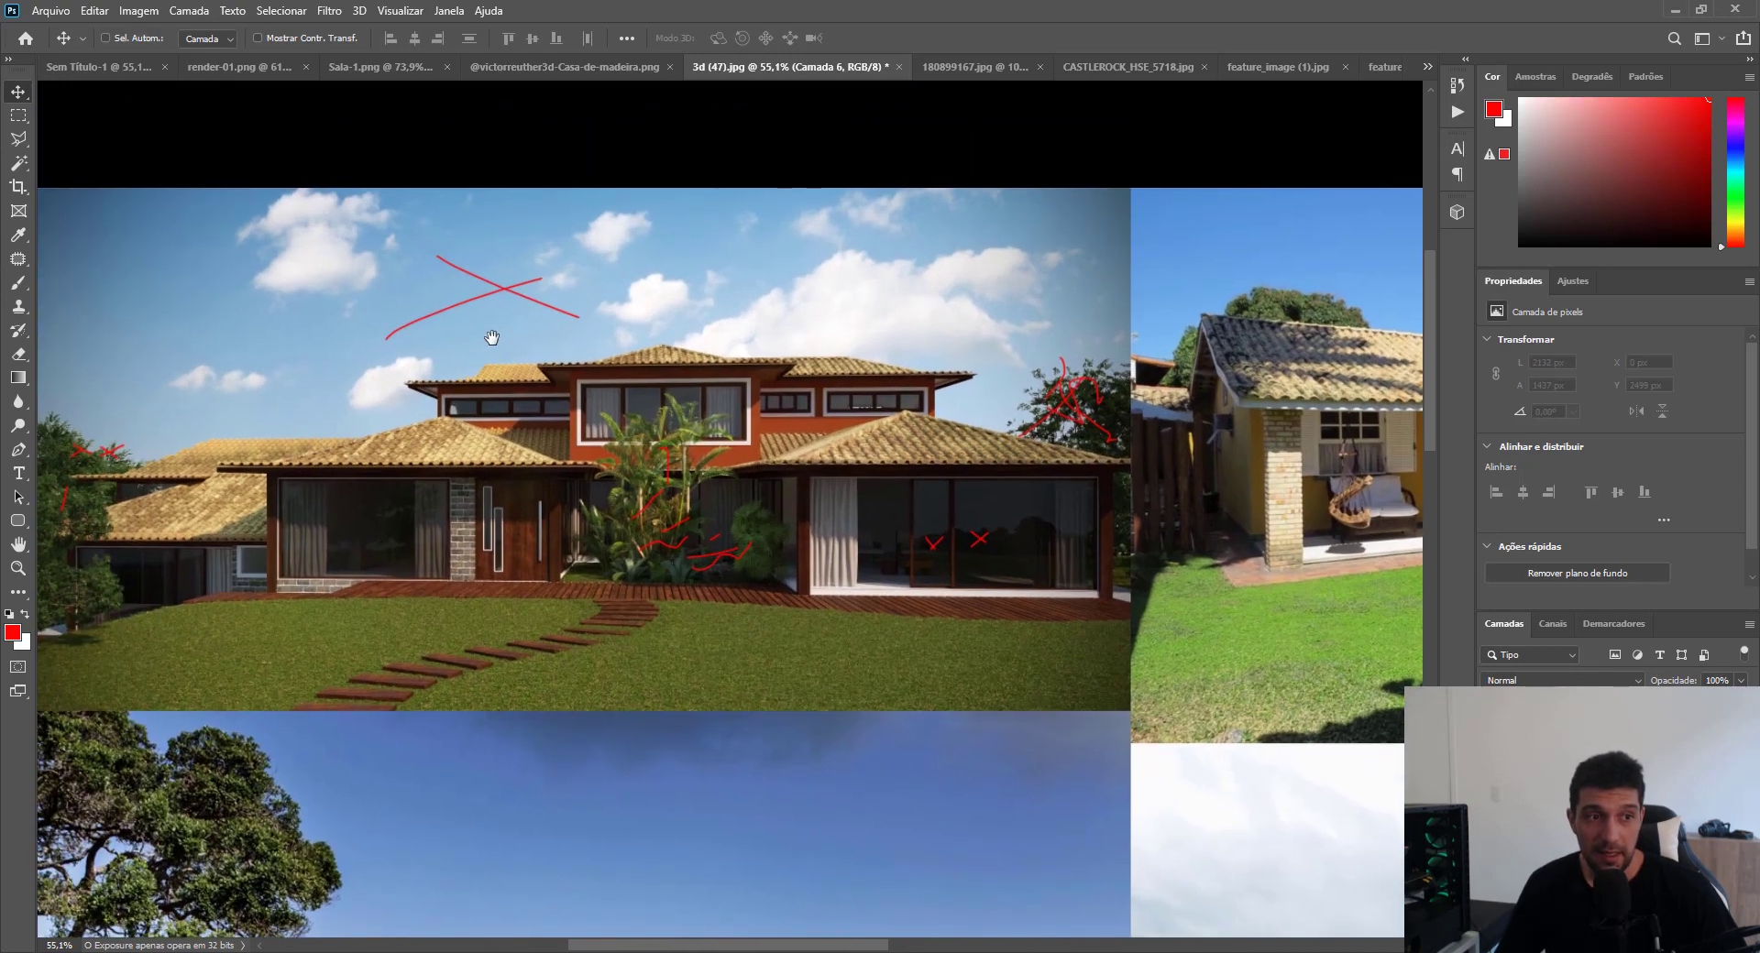
pyautogui.moveTo(512, 344); pyautogui.dragTo(598, 344)
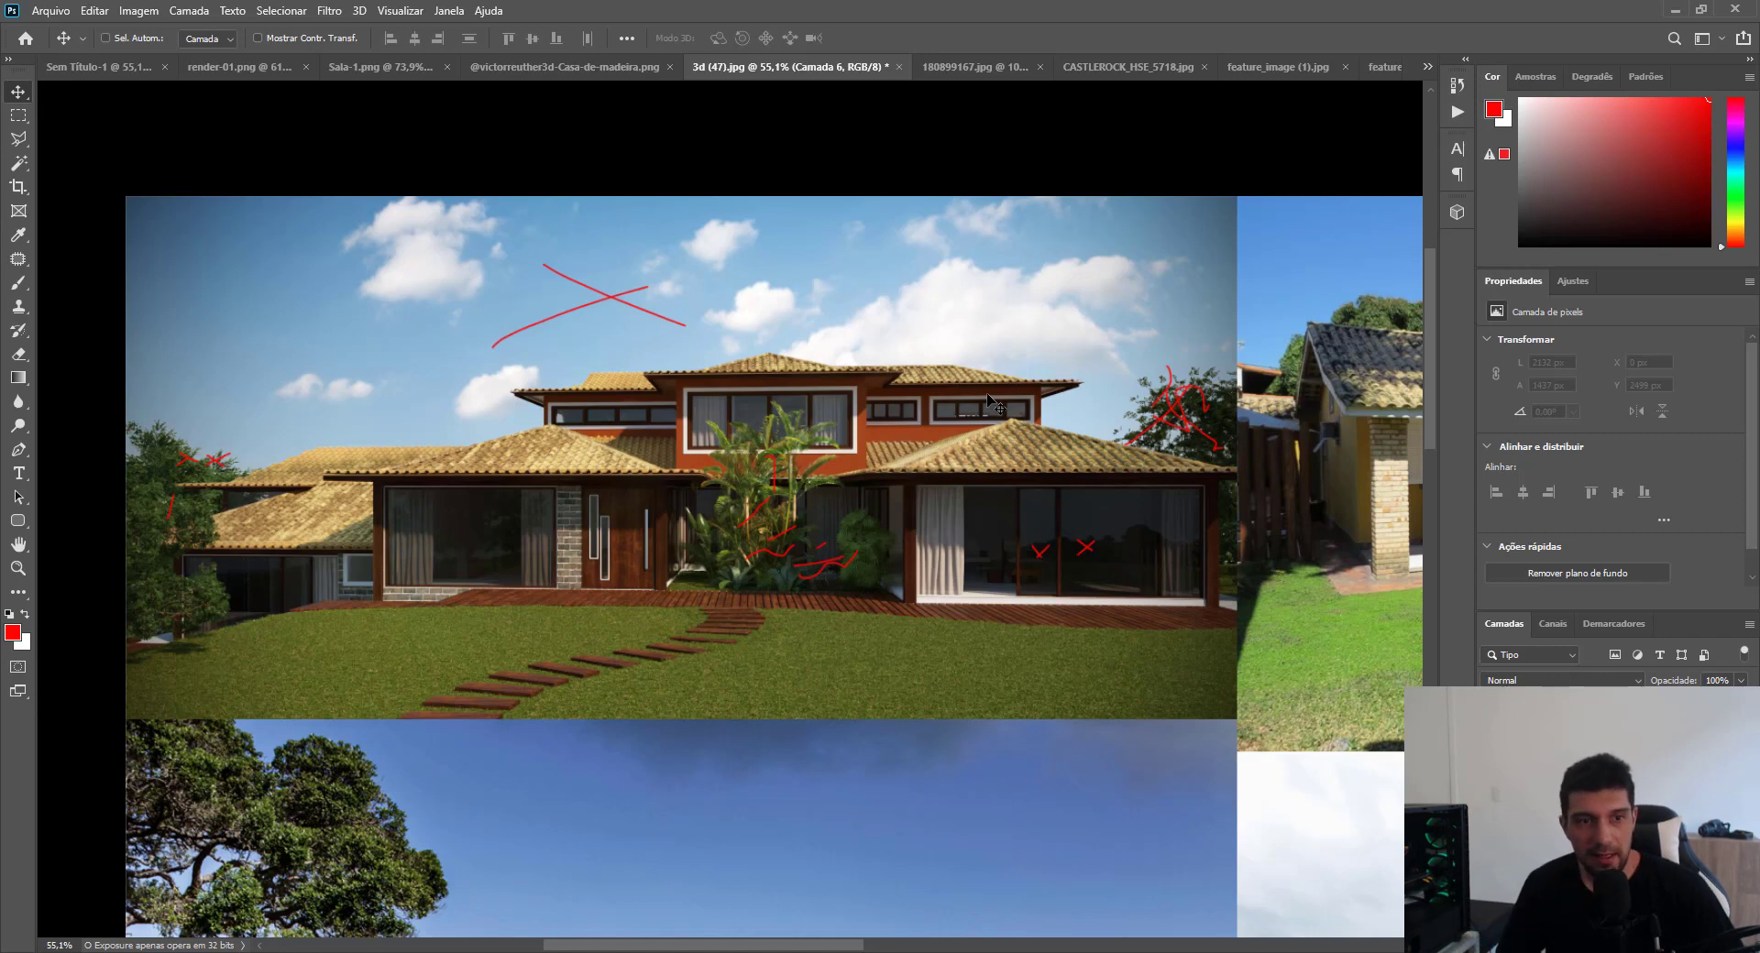
pyautogui.scroll(-3, 993, 406)
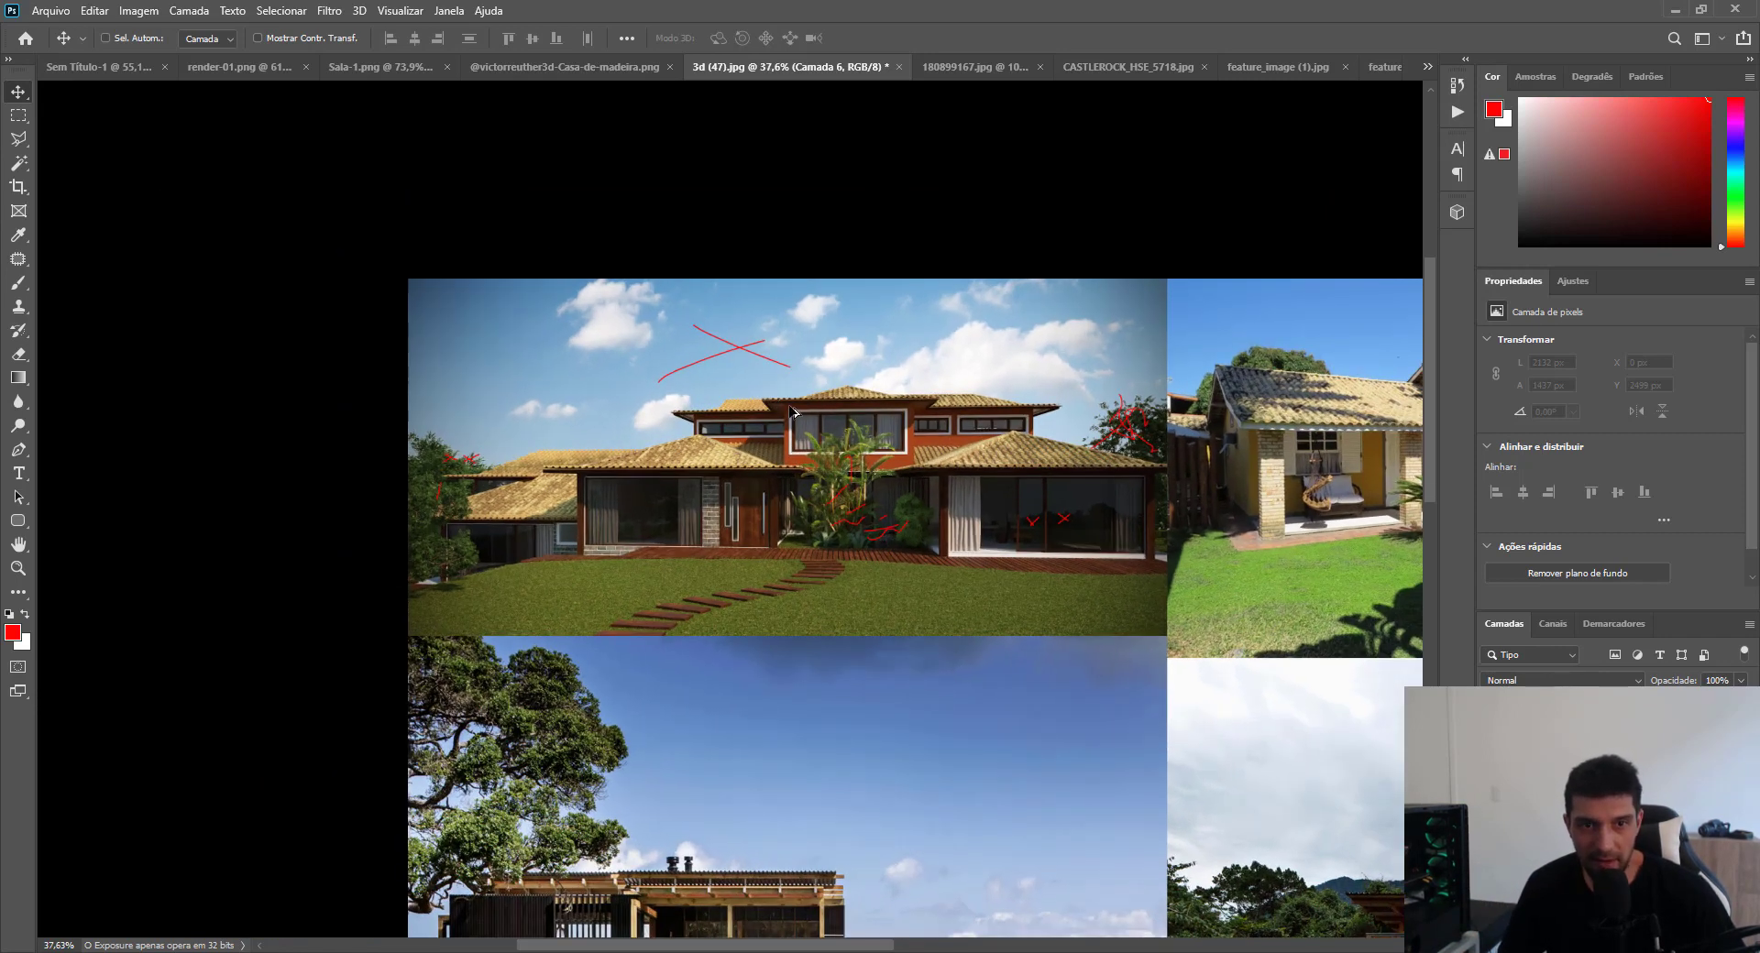
pyautogui.scroll(-3, 793, 412)
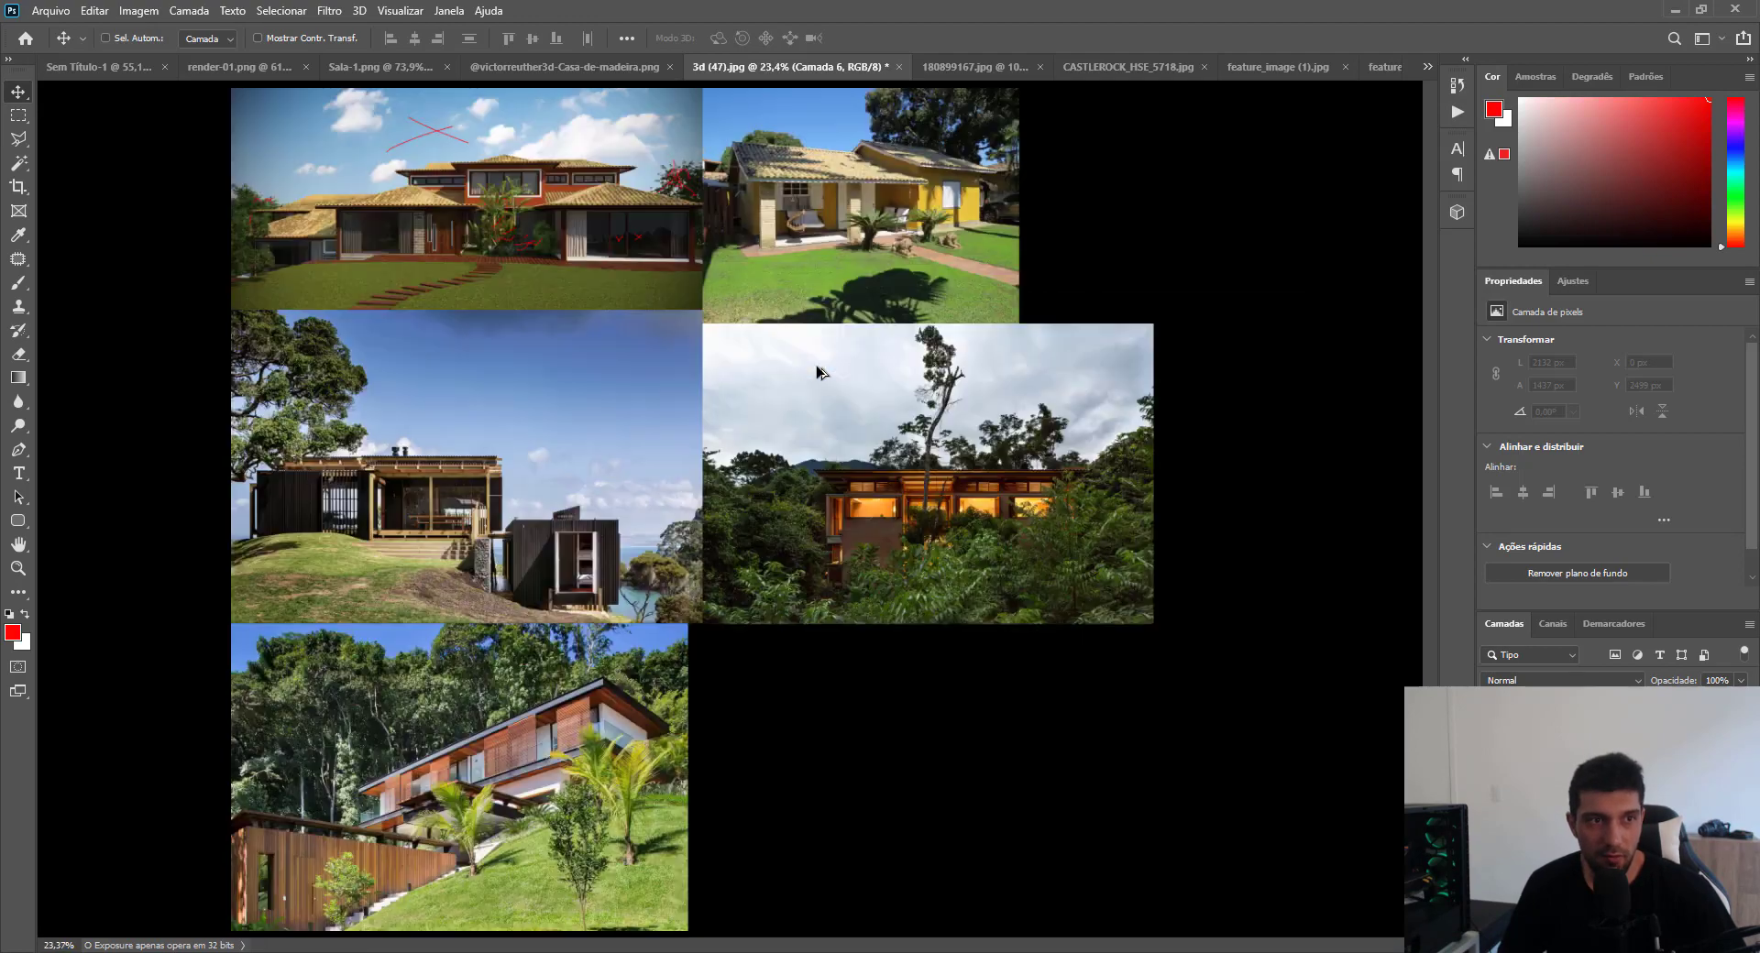
pyautogui.scroll(1, 448, 160)
pyautogui.scroll(1, 448, 161)
pyautogui.scroll(1, 520, 261)
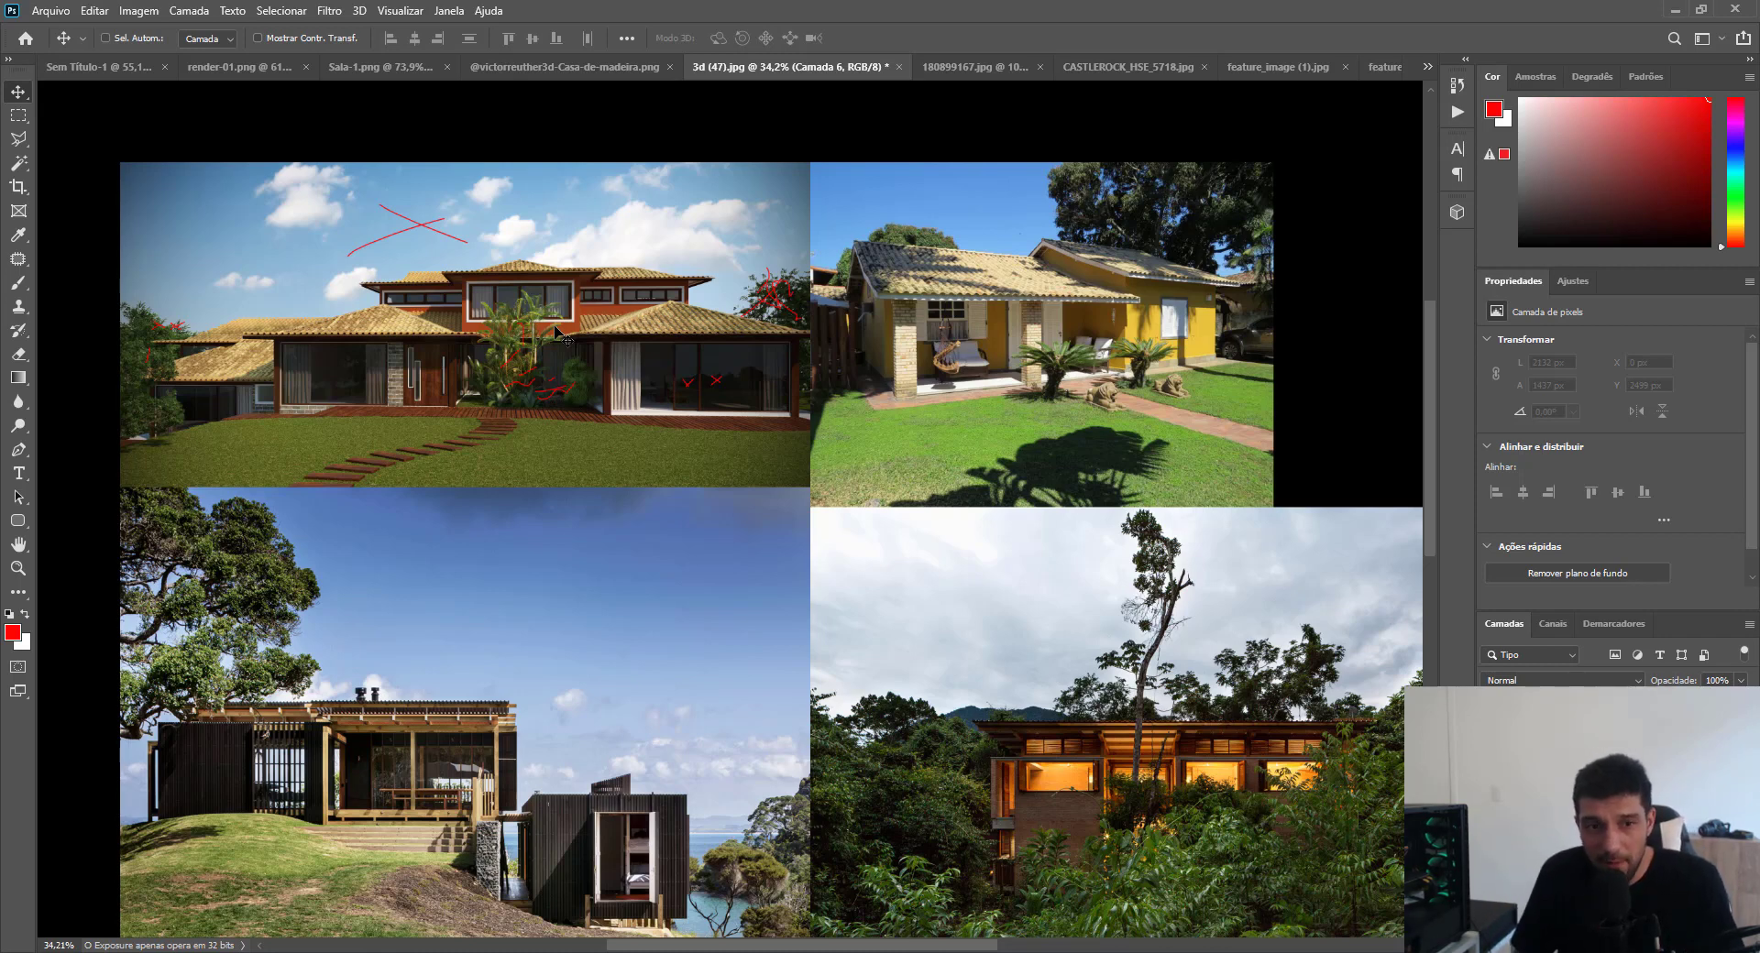
pyautogui.scroll(-3, 733, 384)
pyautogui.scroll(3, 755, 240)
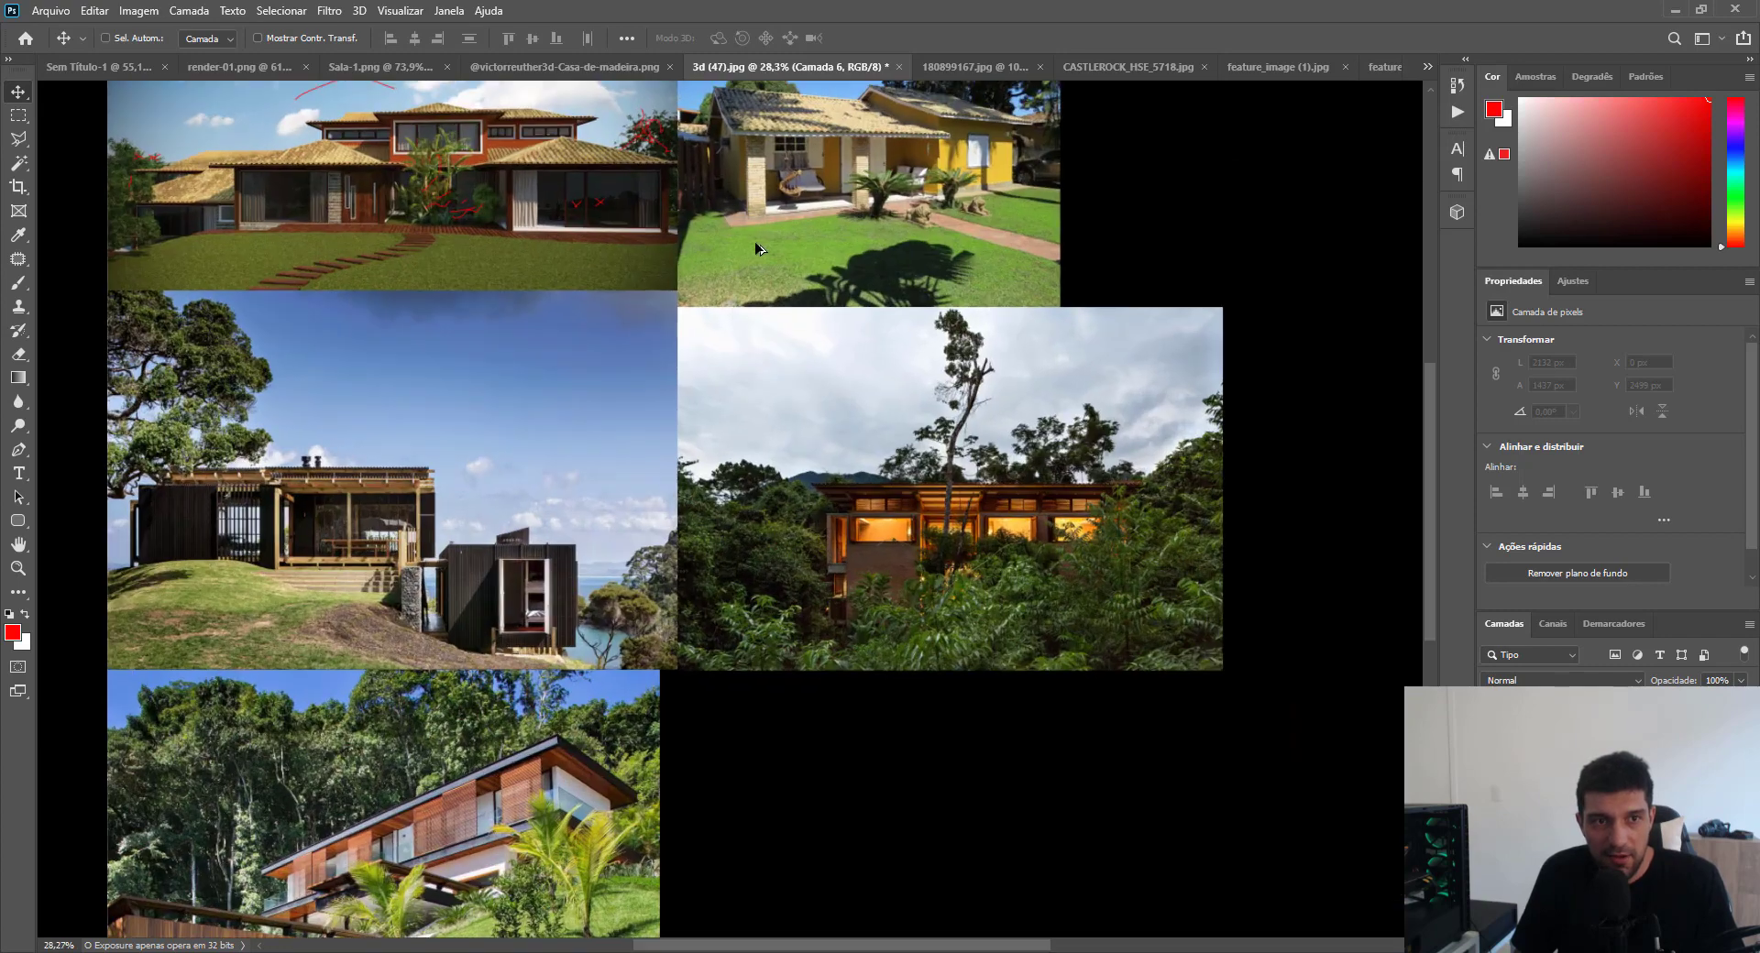
pyautogui.scroll(1, 591, 299)
pyautogui.scroll(2, 590, 299)
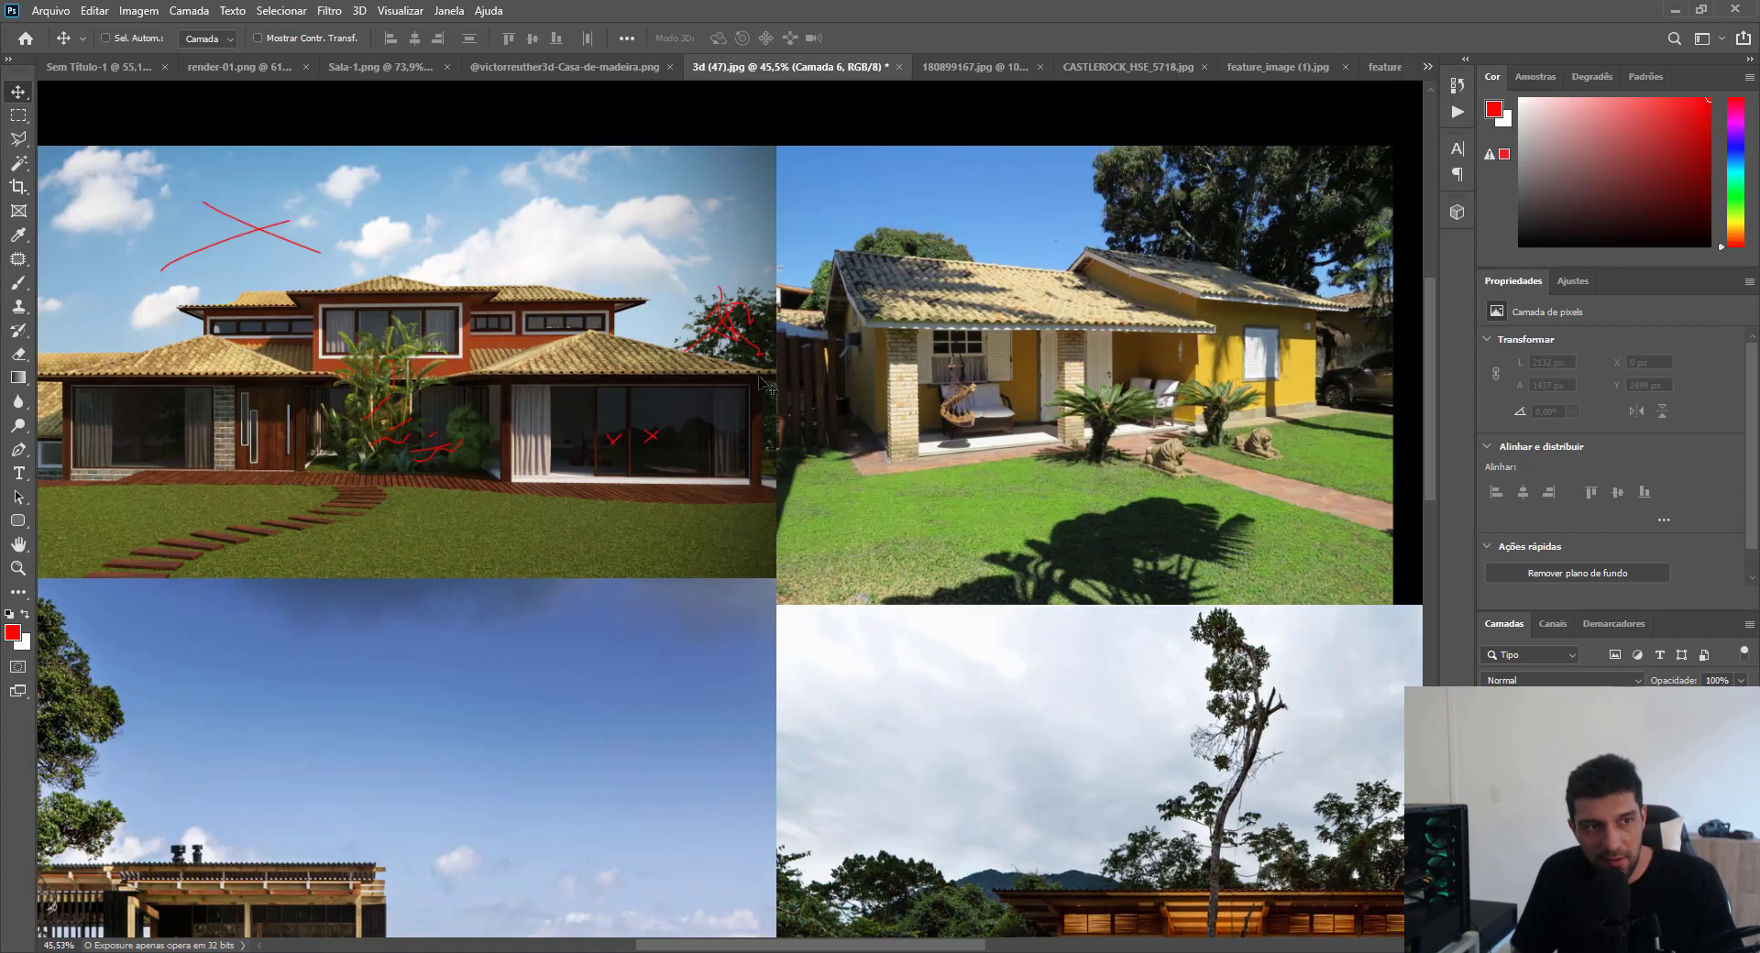
pyautogui.scroll(-2, 492, 414)
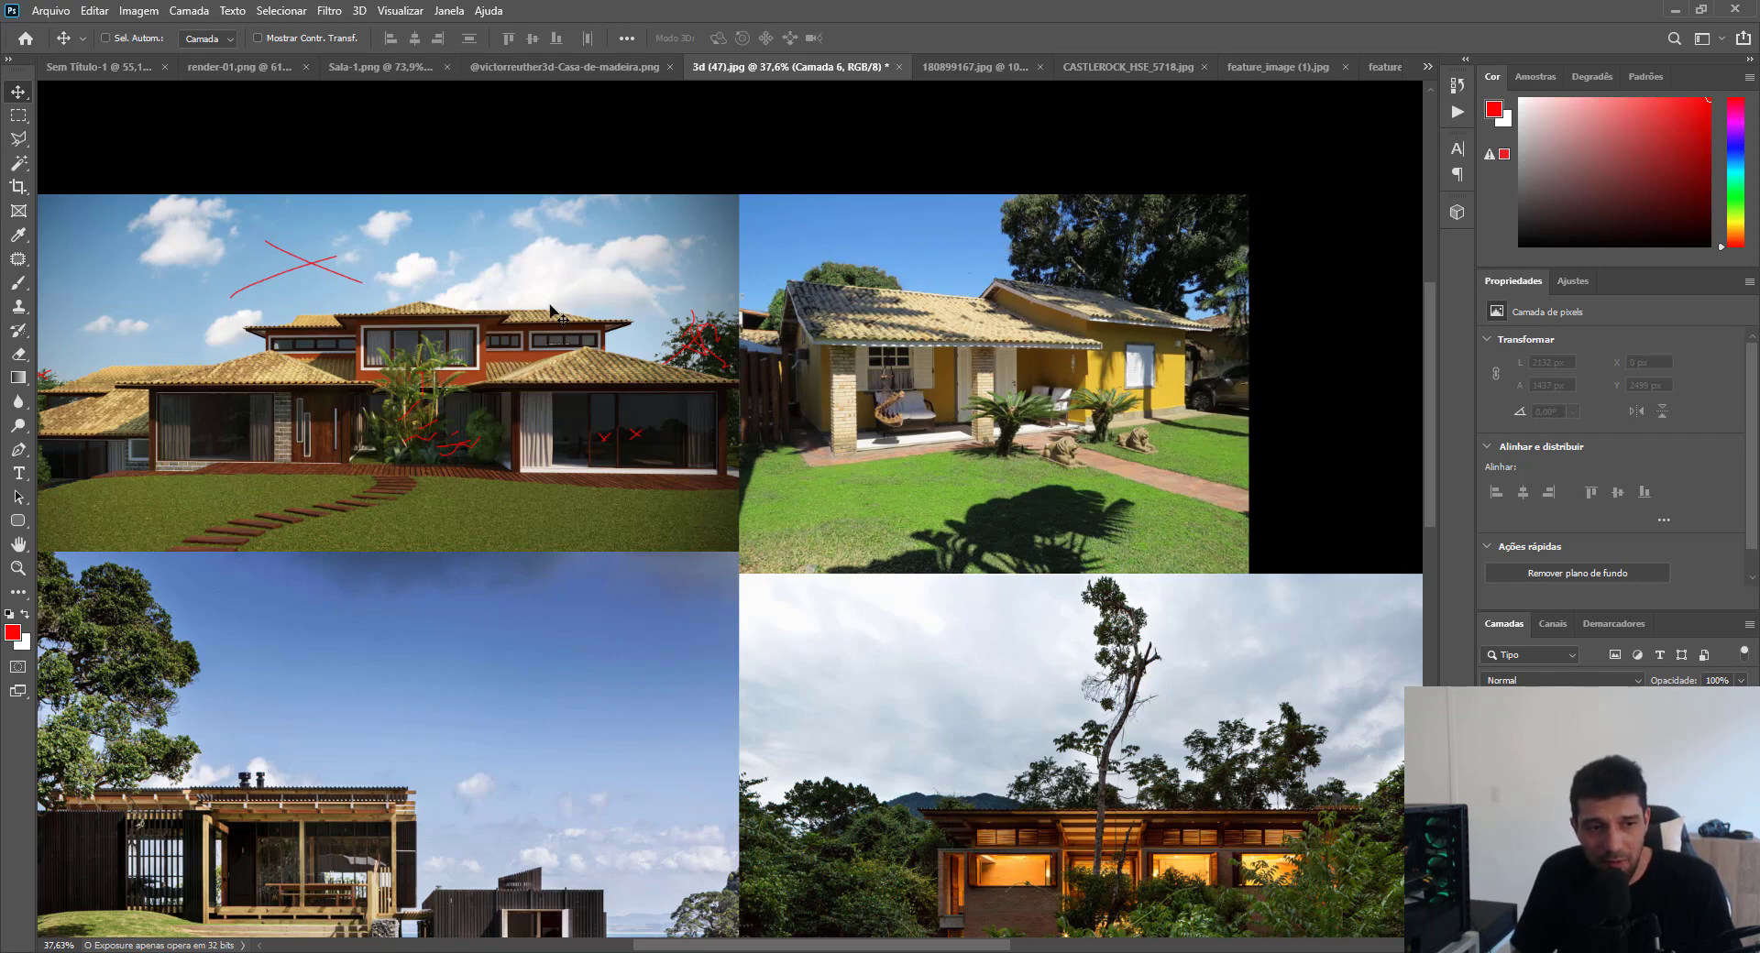
pyautogui.scroll(-3, 443, 641)
pyautogui.keyDown('alt'); pyautogui.scroll(-2, 438, 744); pyautogui.keyUp('alt')
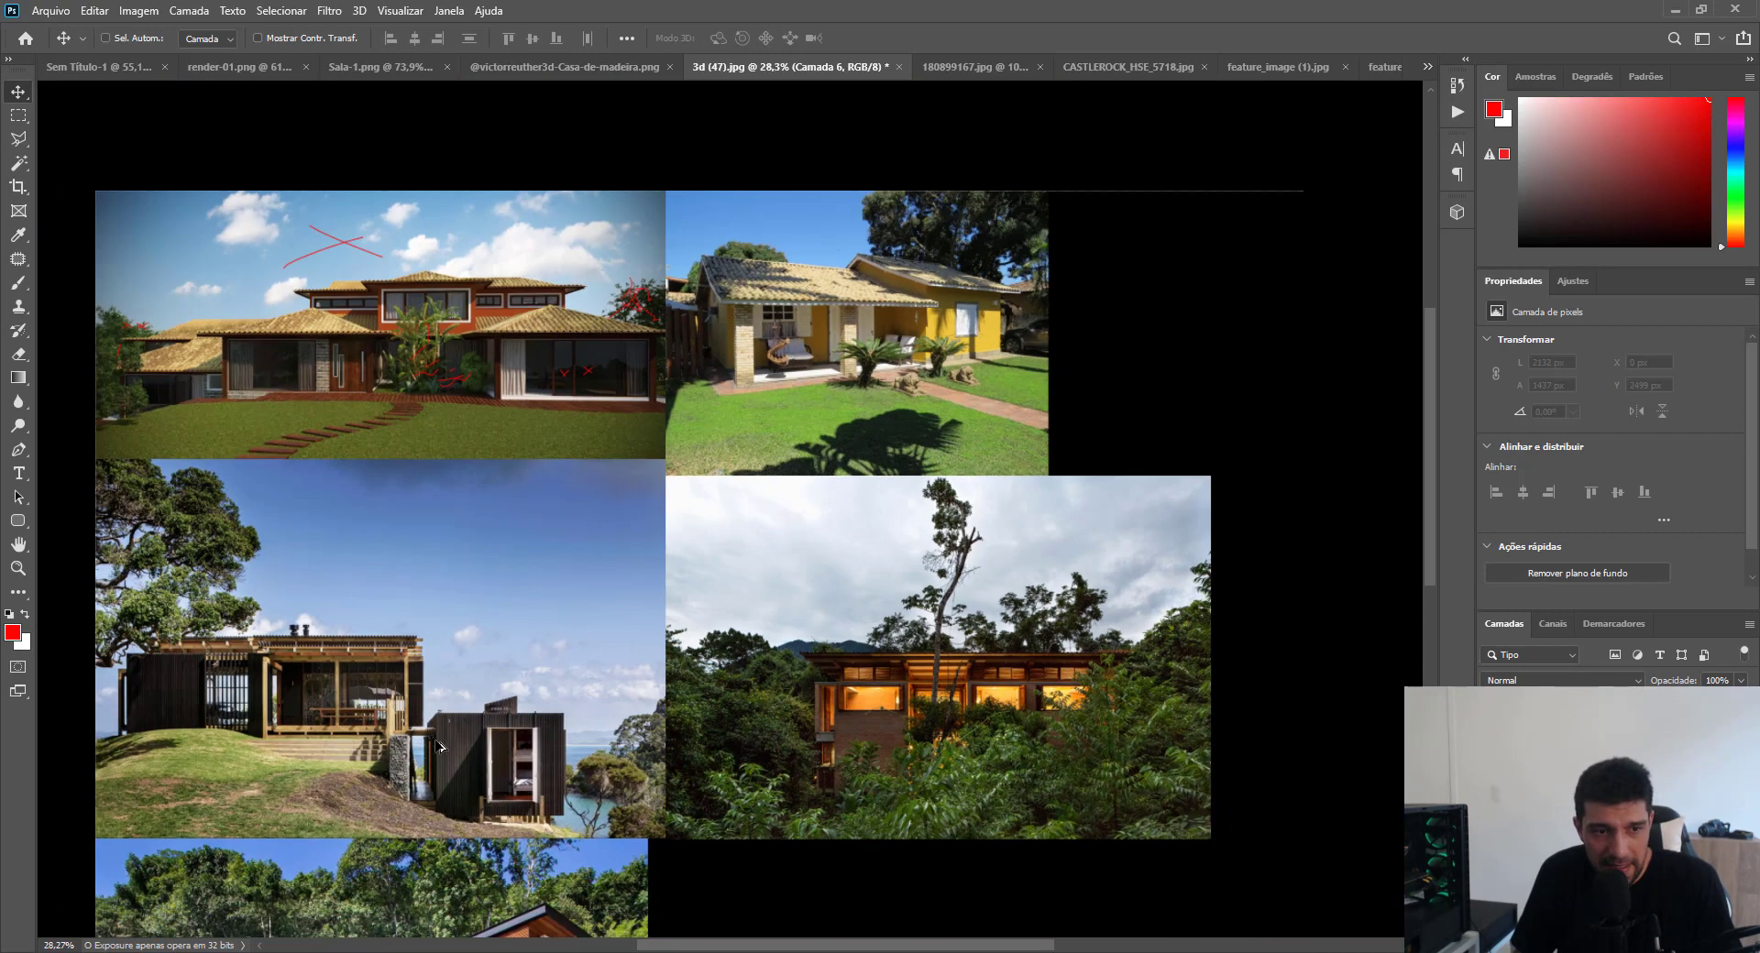
# Examine the photos of the dark timber house, the forest house and the hillside wooden house for natural vegetation, lighting and materials.
pyautogui.scroll(3, 438, 745)
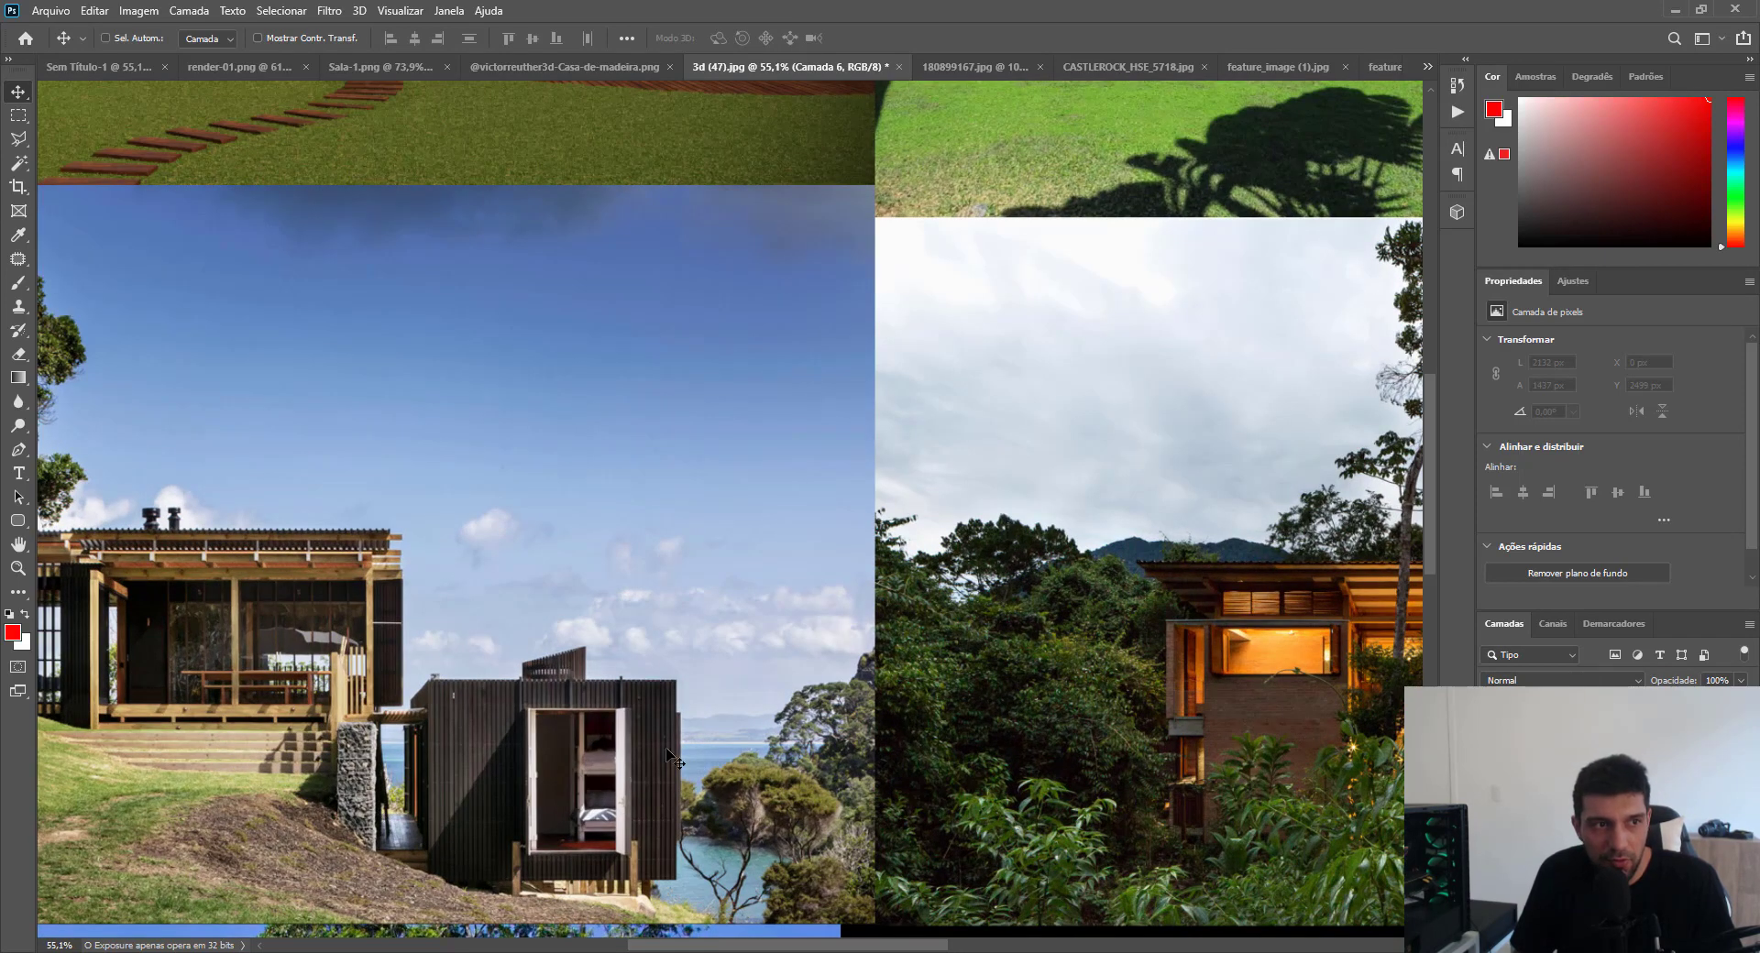
pyautogui.scroll(-3, 668, 754)
pyautogui.scroll(2, 302, 385)
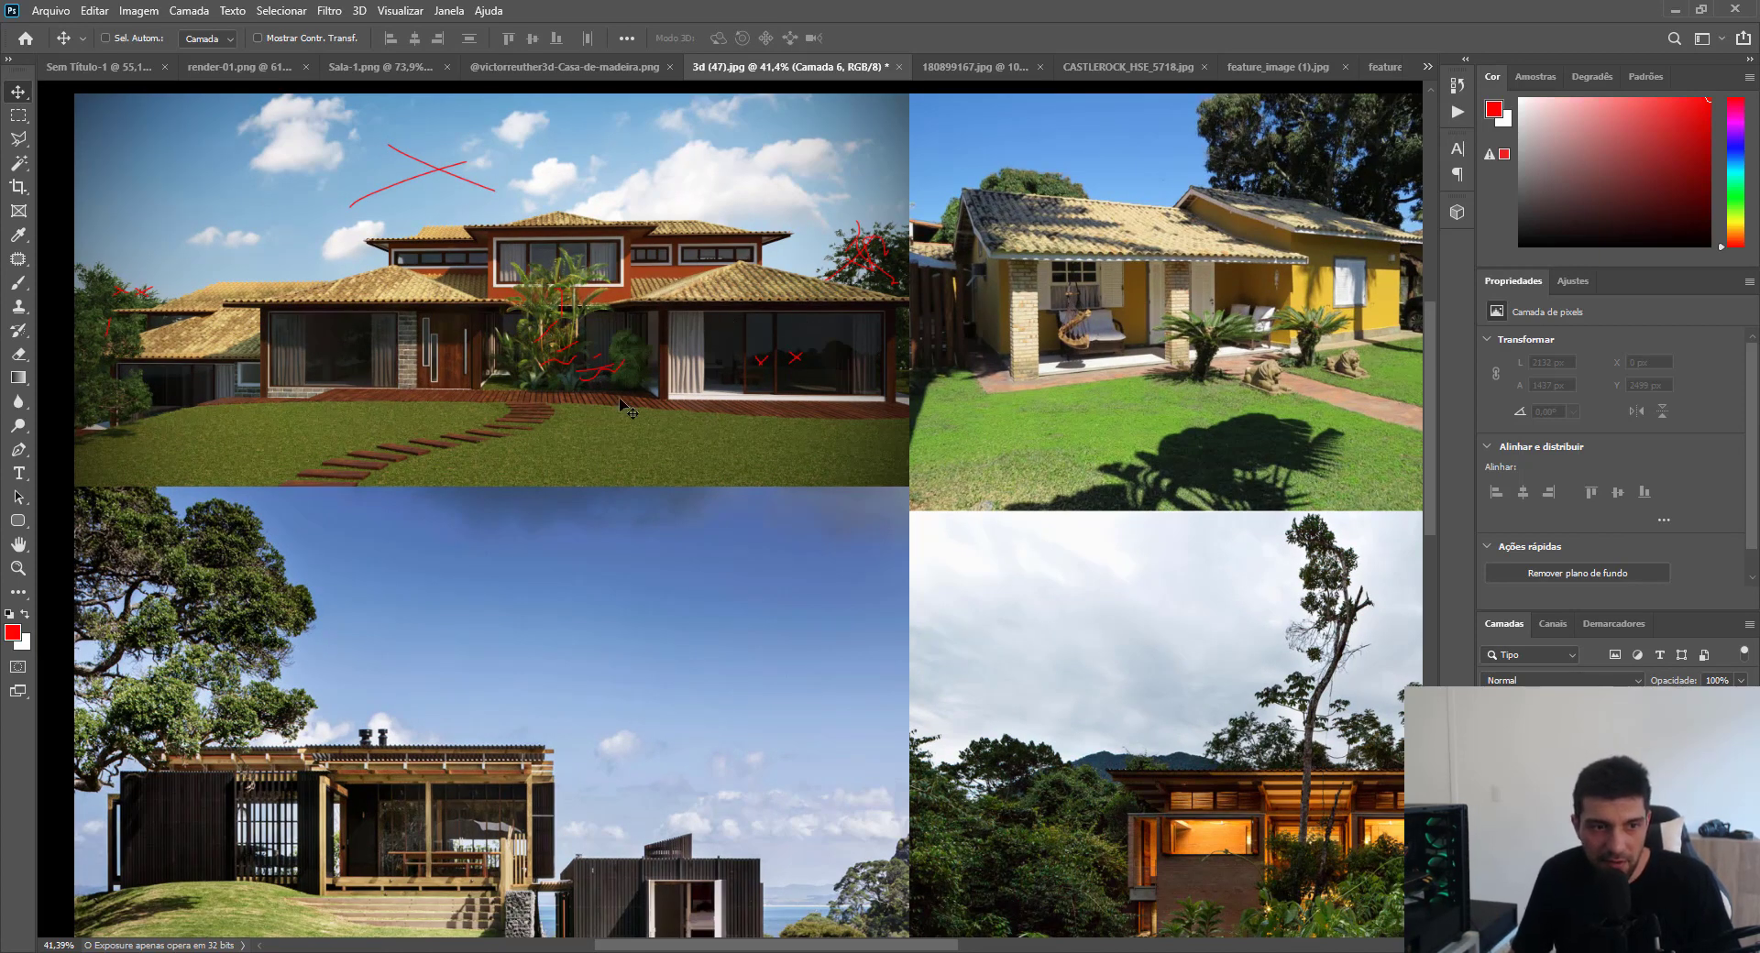
pyautogui.scroll(-4, 612, 385)
pyautogui.scroll(-2, 612, 431)
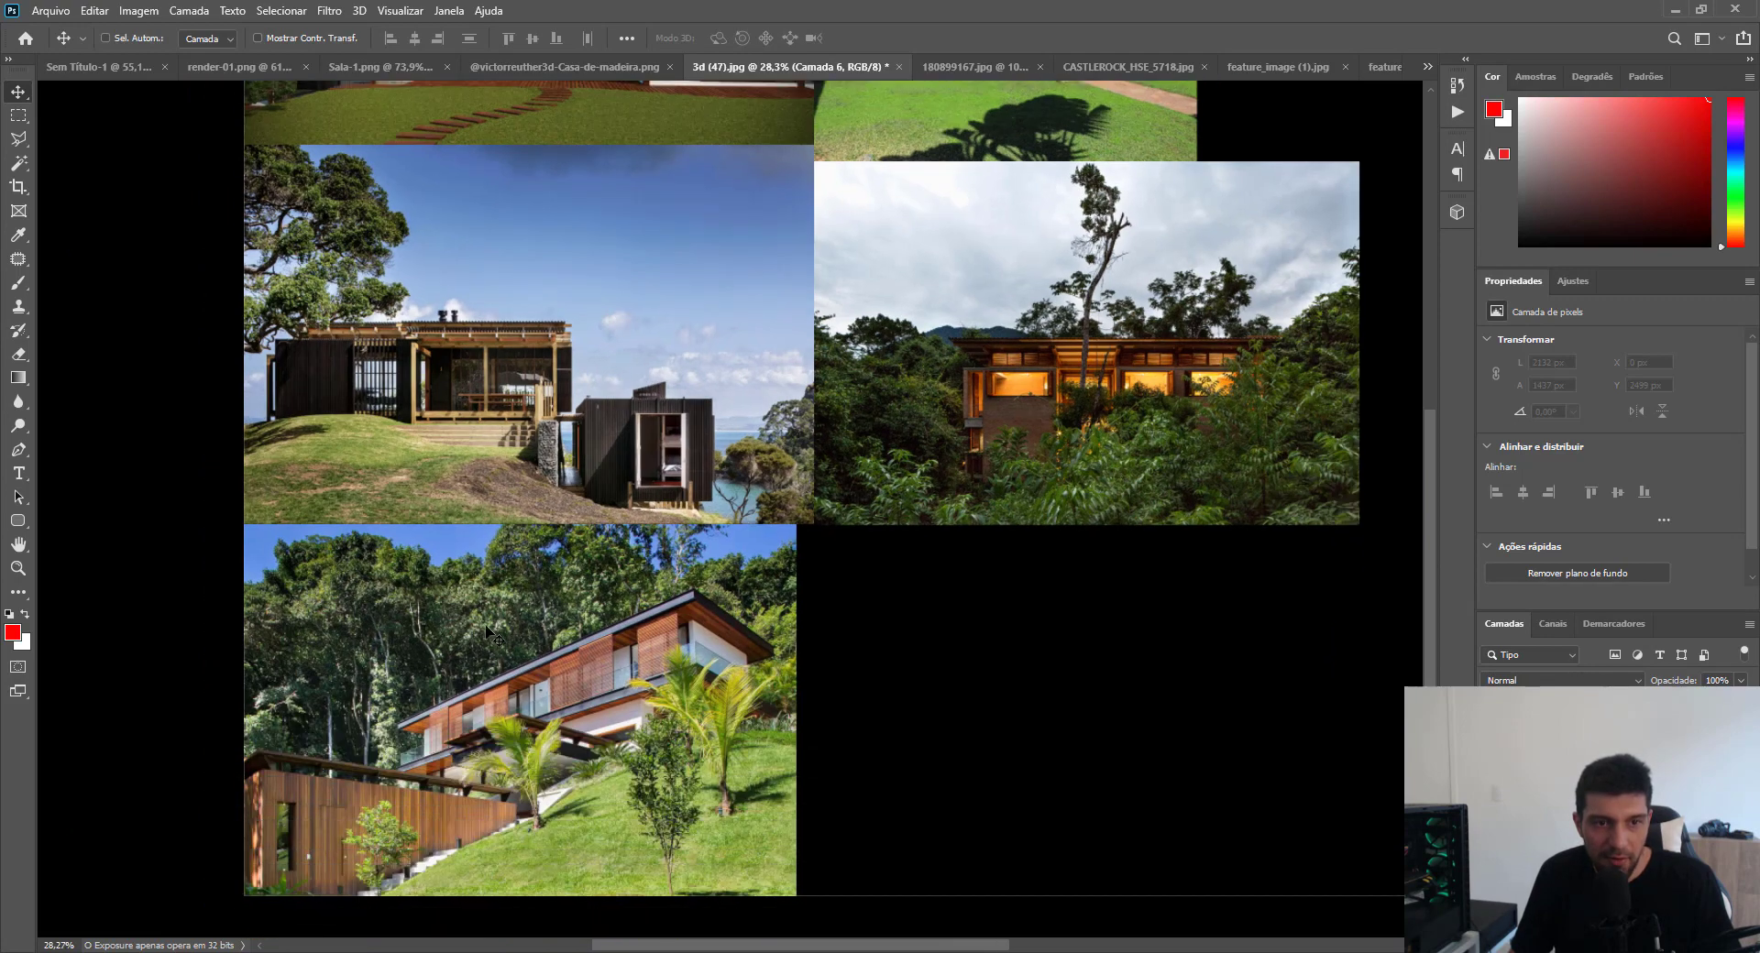
pyautogui.scroll(5, 530, 708)
pyautogui.scroll(-1, 530, 708)
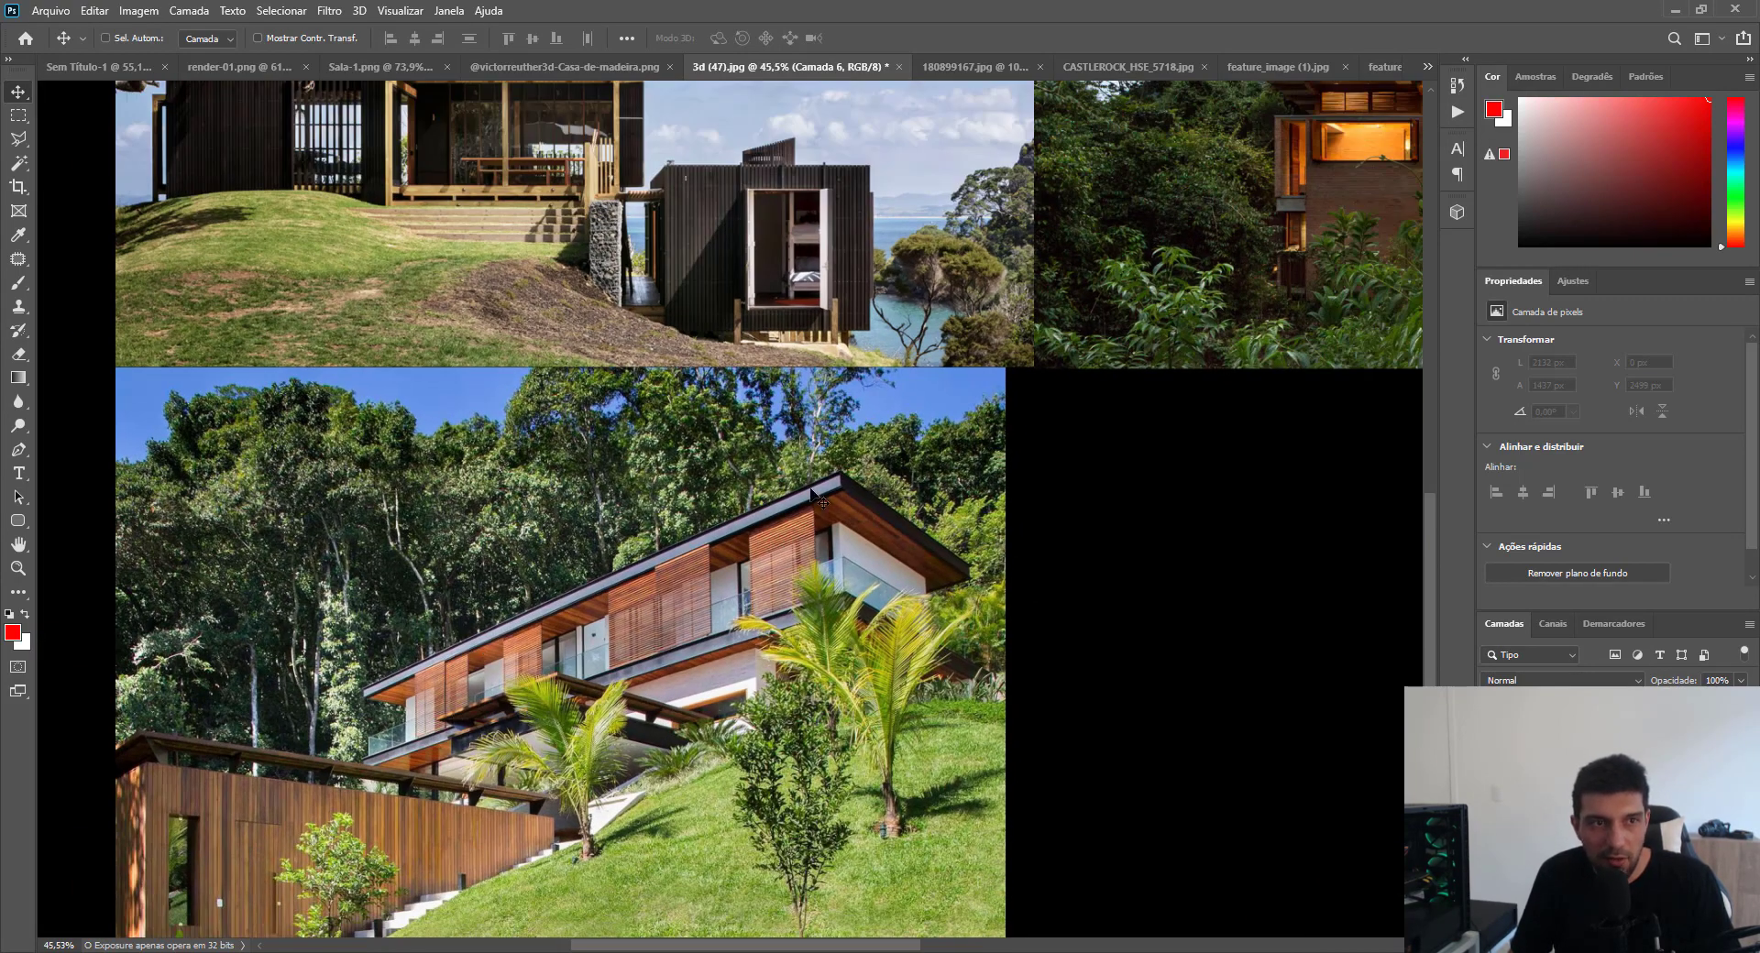
pyautogui.scroll(-2, 669, 701)
pyautogui.scroll(2, 639, 318)
pyautogui.scroll(3, 638, 317)
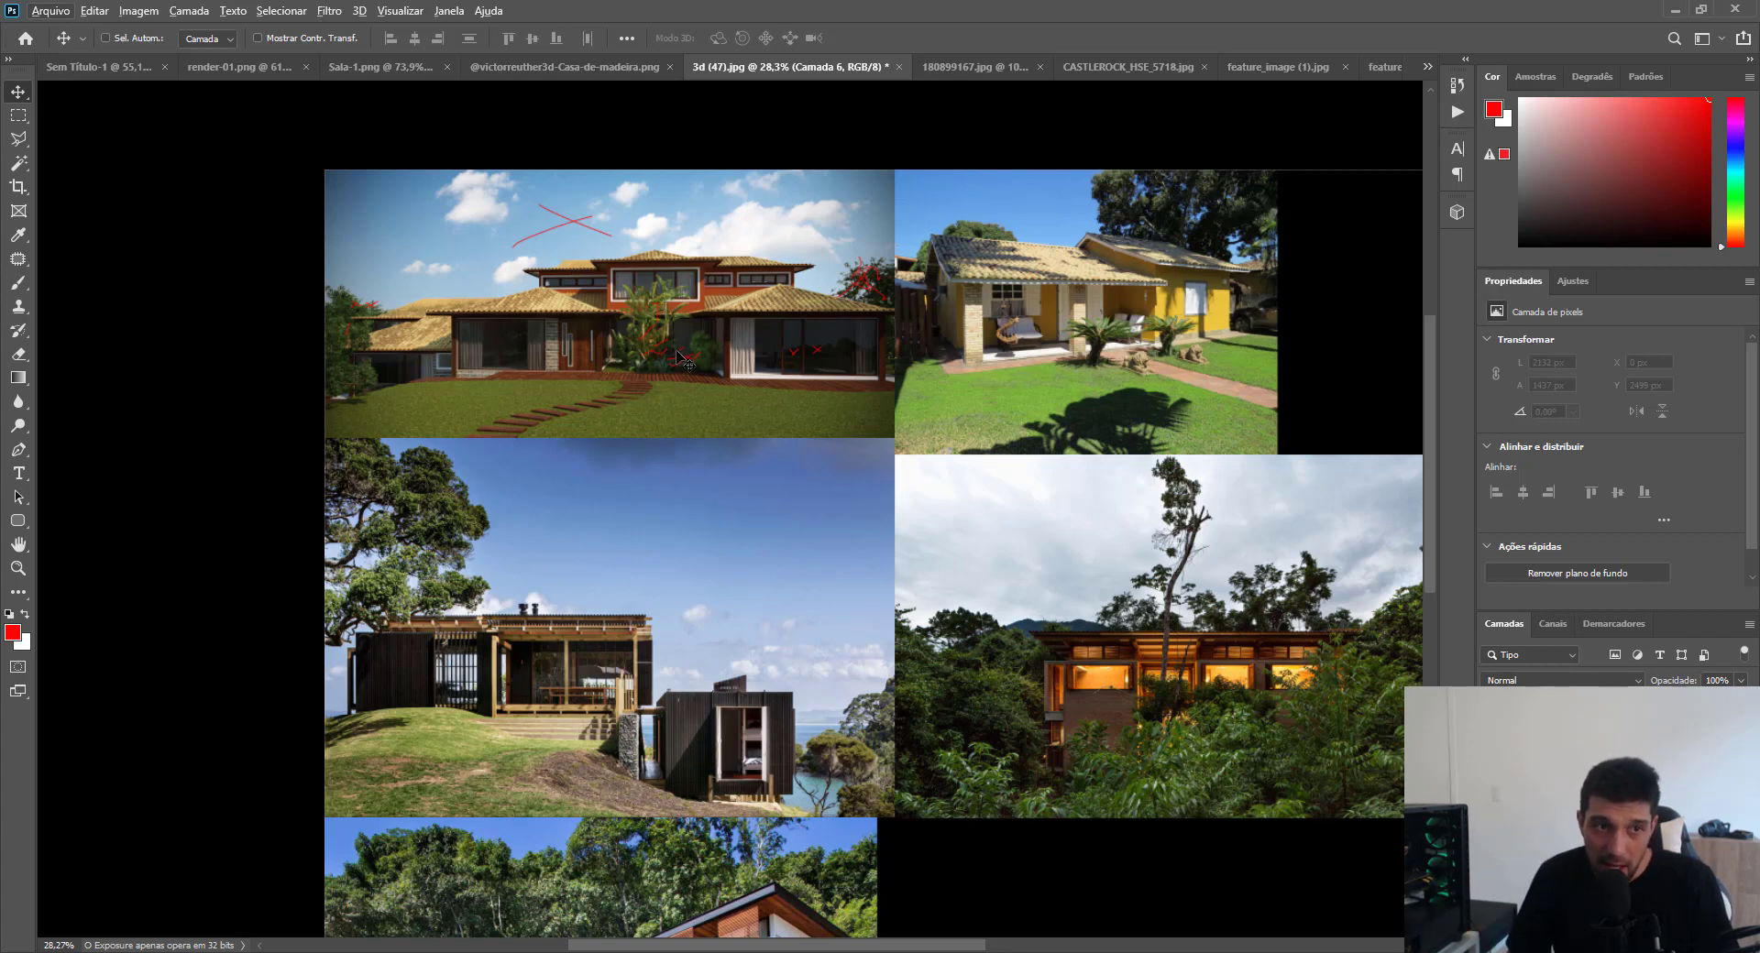
pyautogui.scroll(-2, 717, 454)
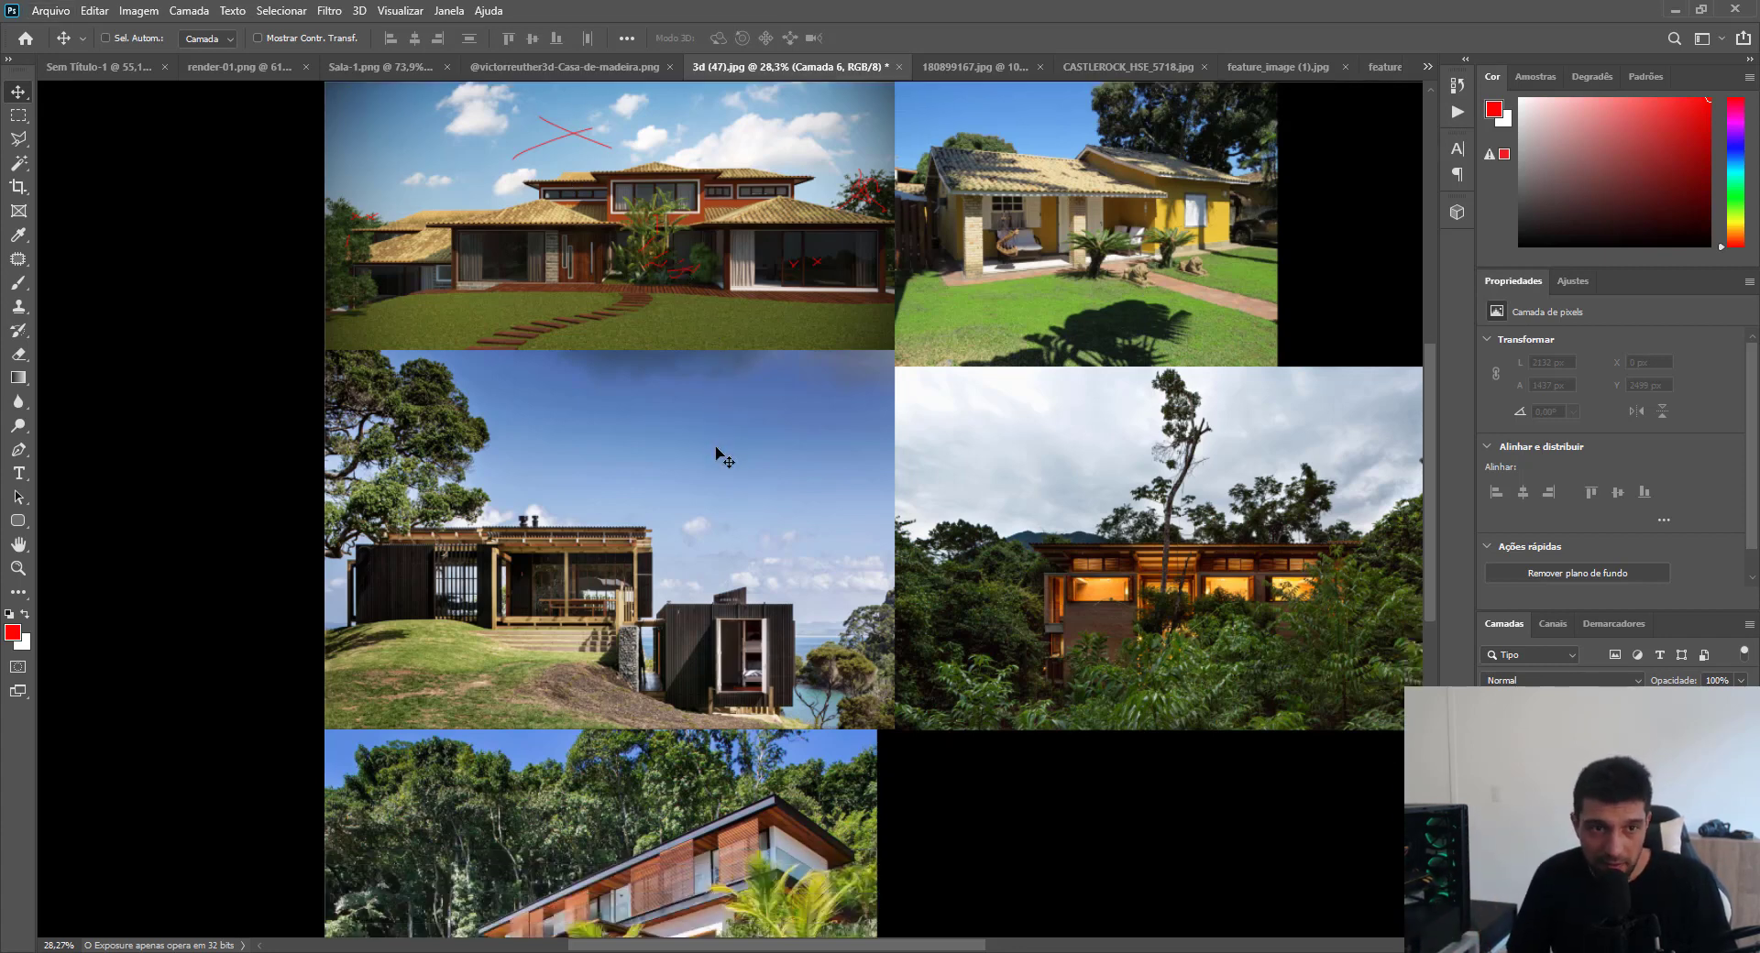
pyautogui.scroll(-2, 717, 459)
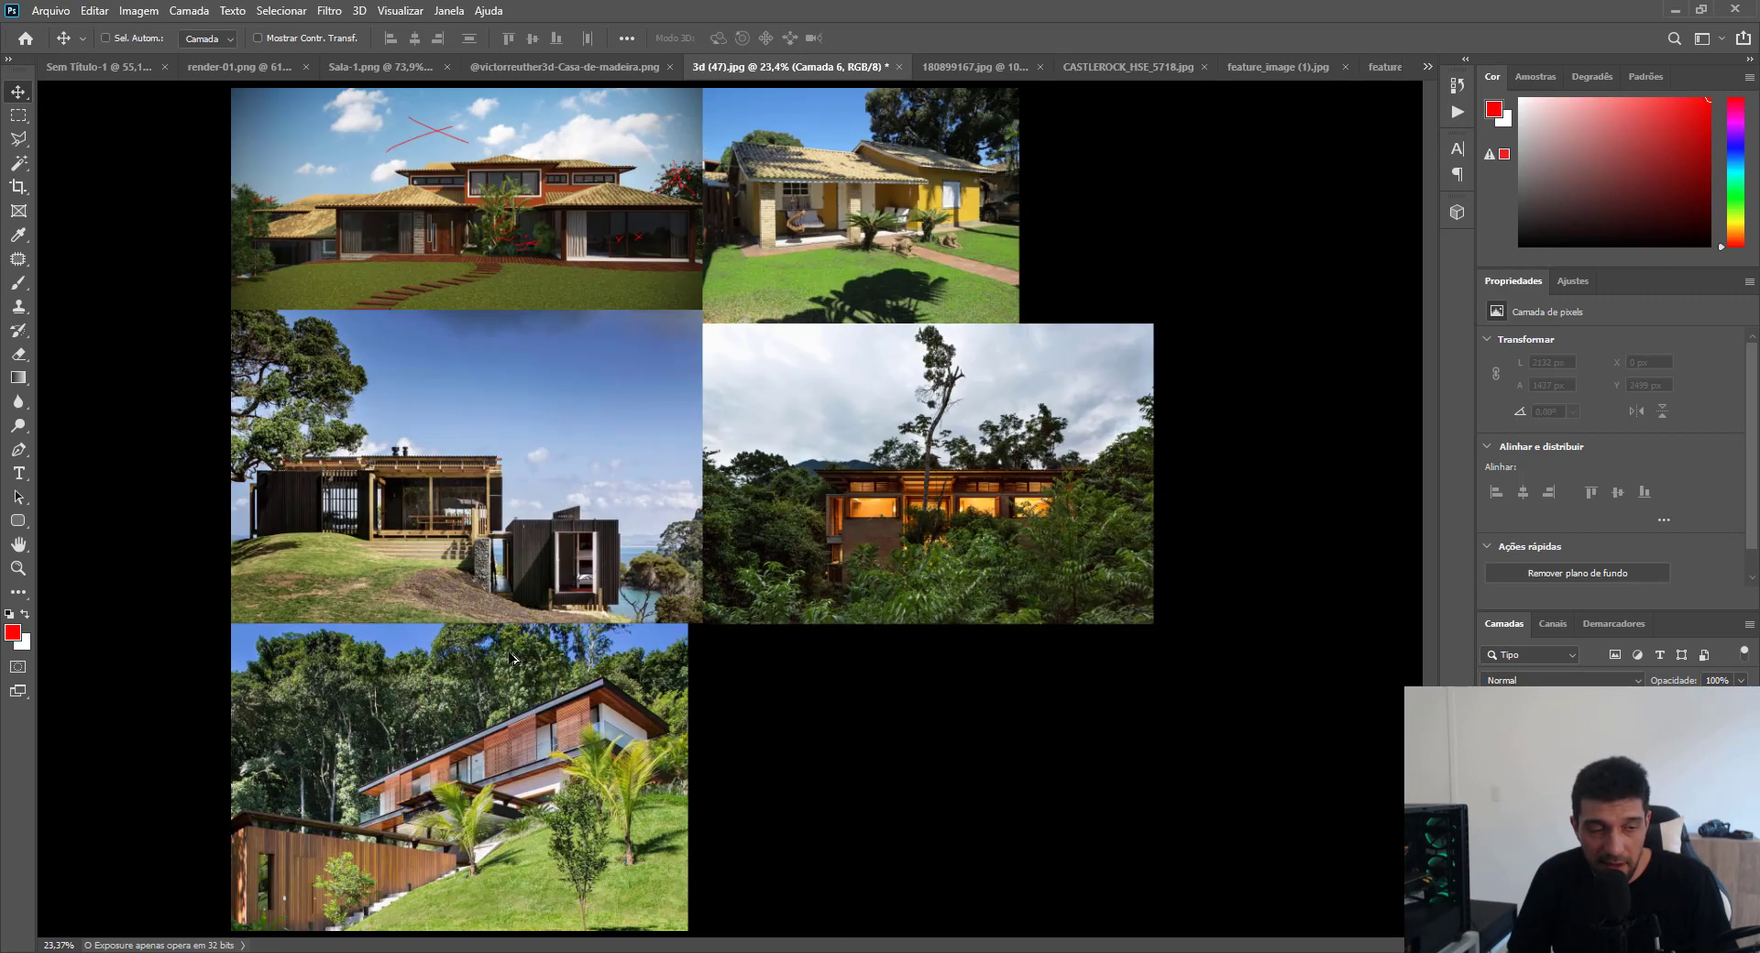
pyautogui.scroll(3, 550, 836)
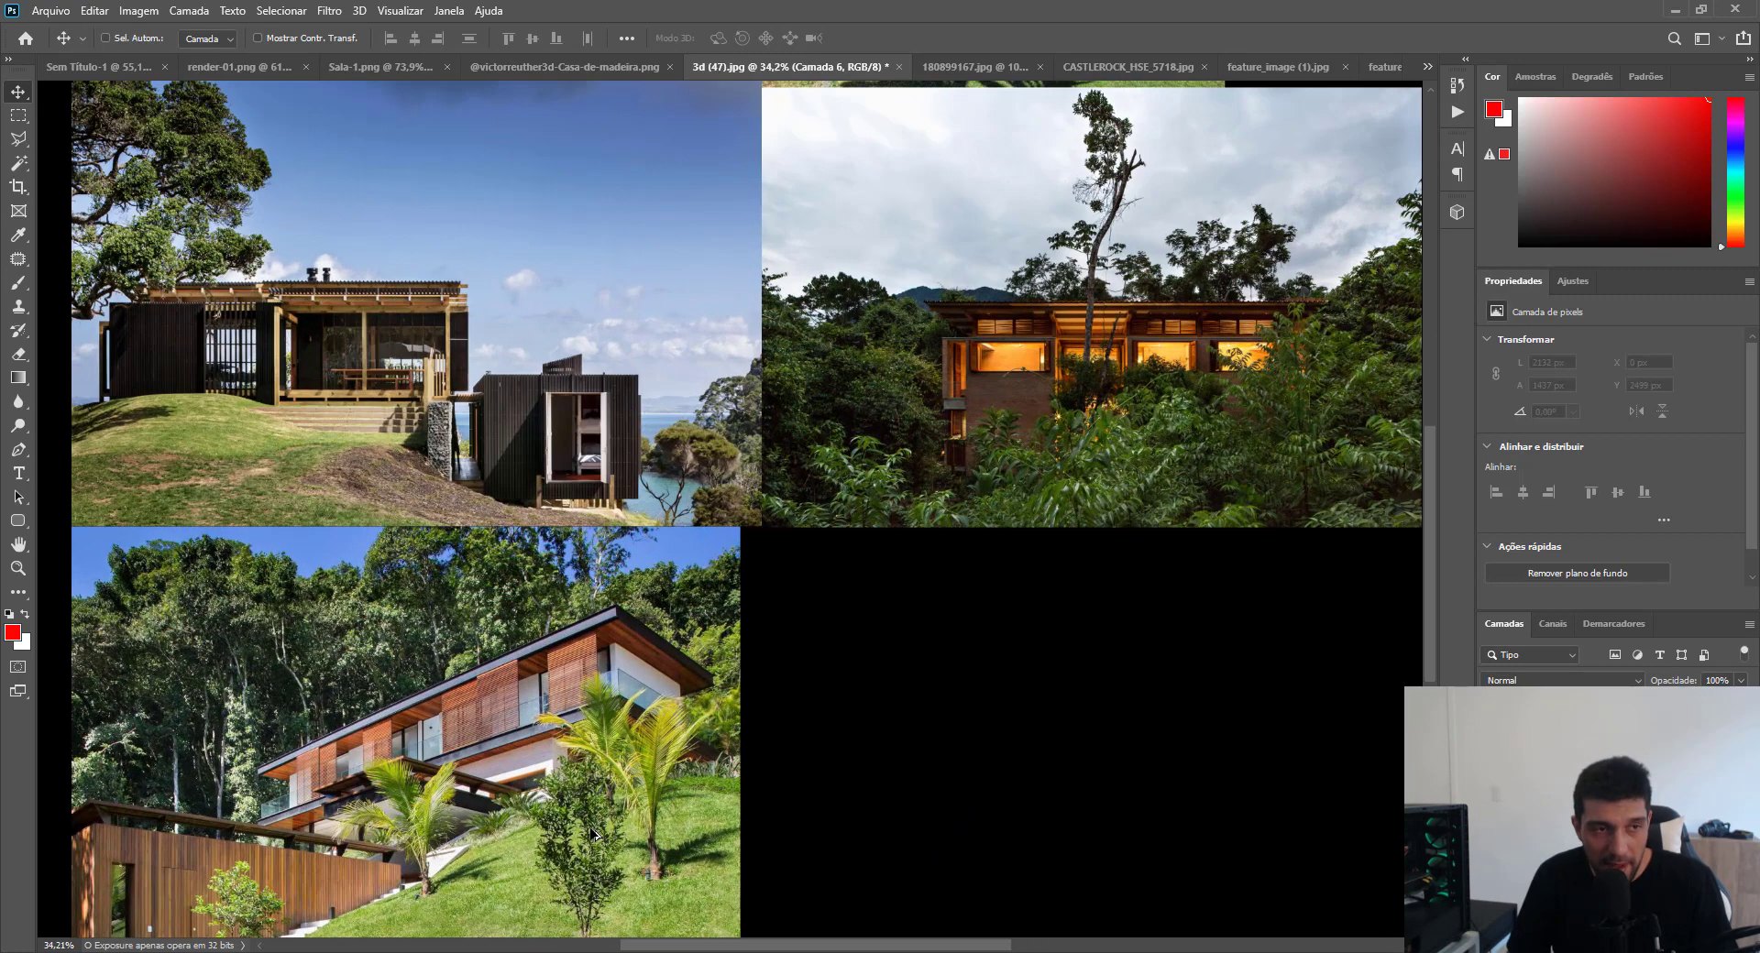
pyautogui.scroll(-3, 578, 770)
pyautogui.scroll(1, 330, 405)
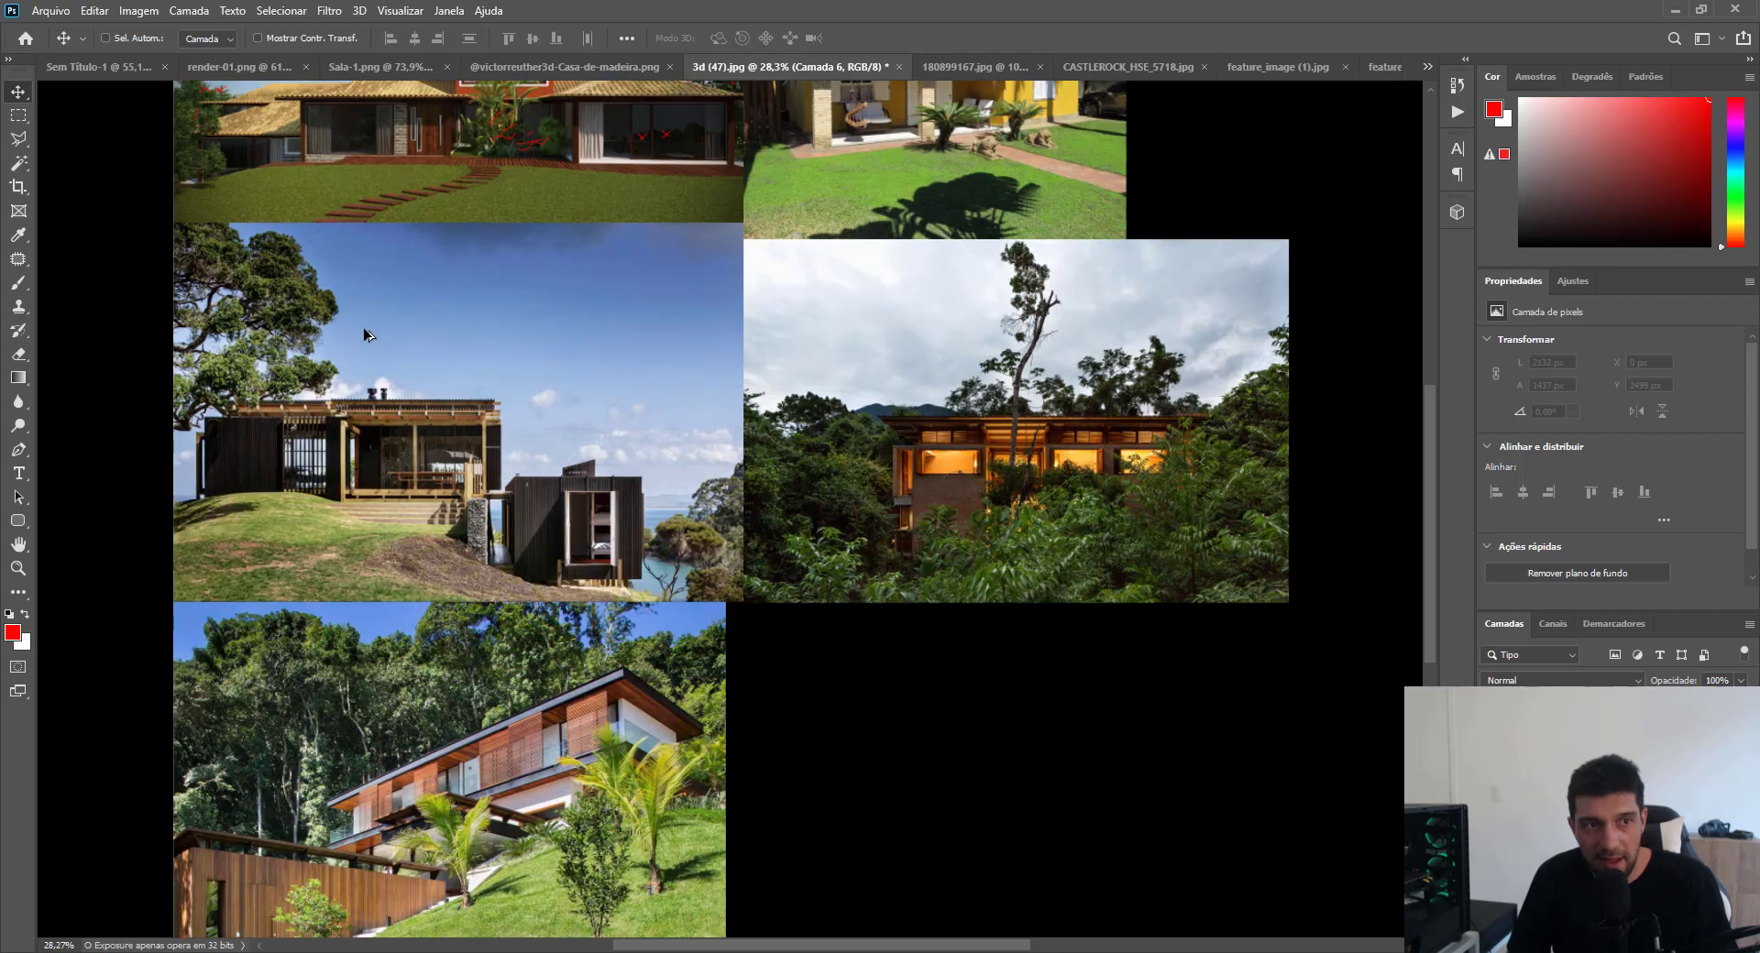
# Inspect the annotated render's garden bed, glass doors and lawn up close against the neighbouring photos.
pyautogui.scroll(2, 437, 456)
pyautogui.scroll(2, 438, 455)
pyautogui.scroll(2, 470, 383)
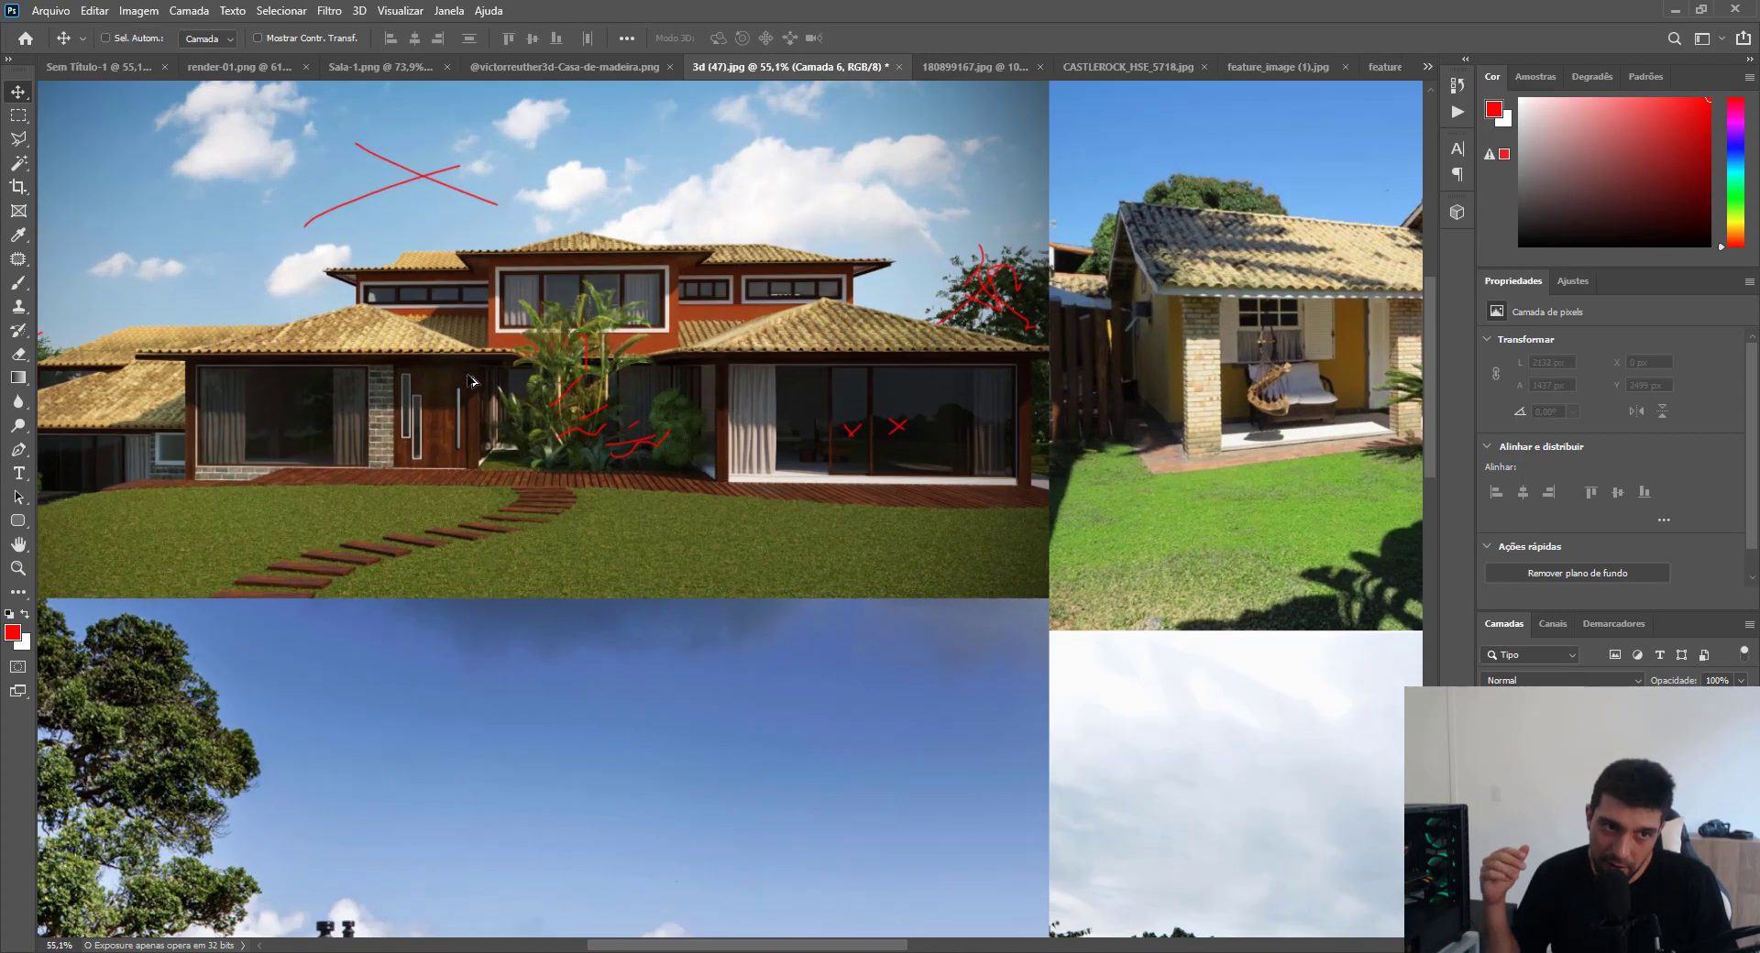
pyautogui.scroll(-1, 470, 383)
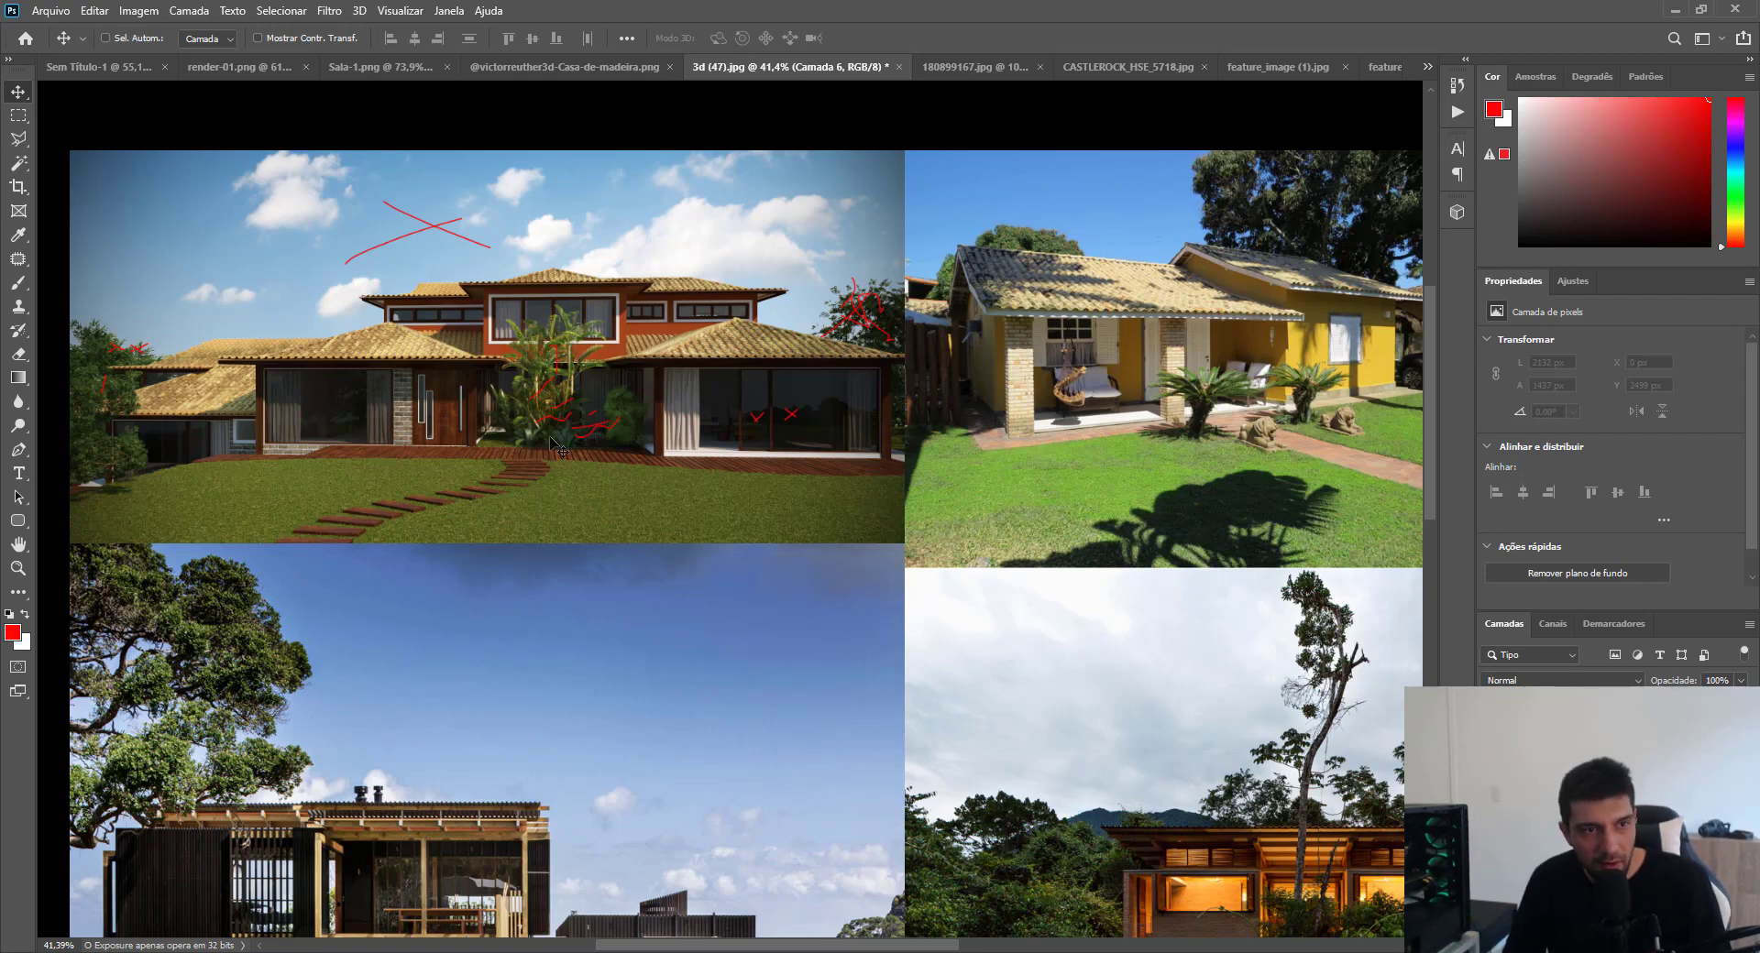
pyautogui.scroll(5, 550, 385)
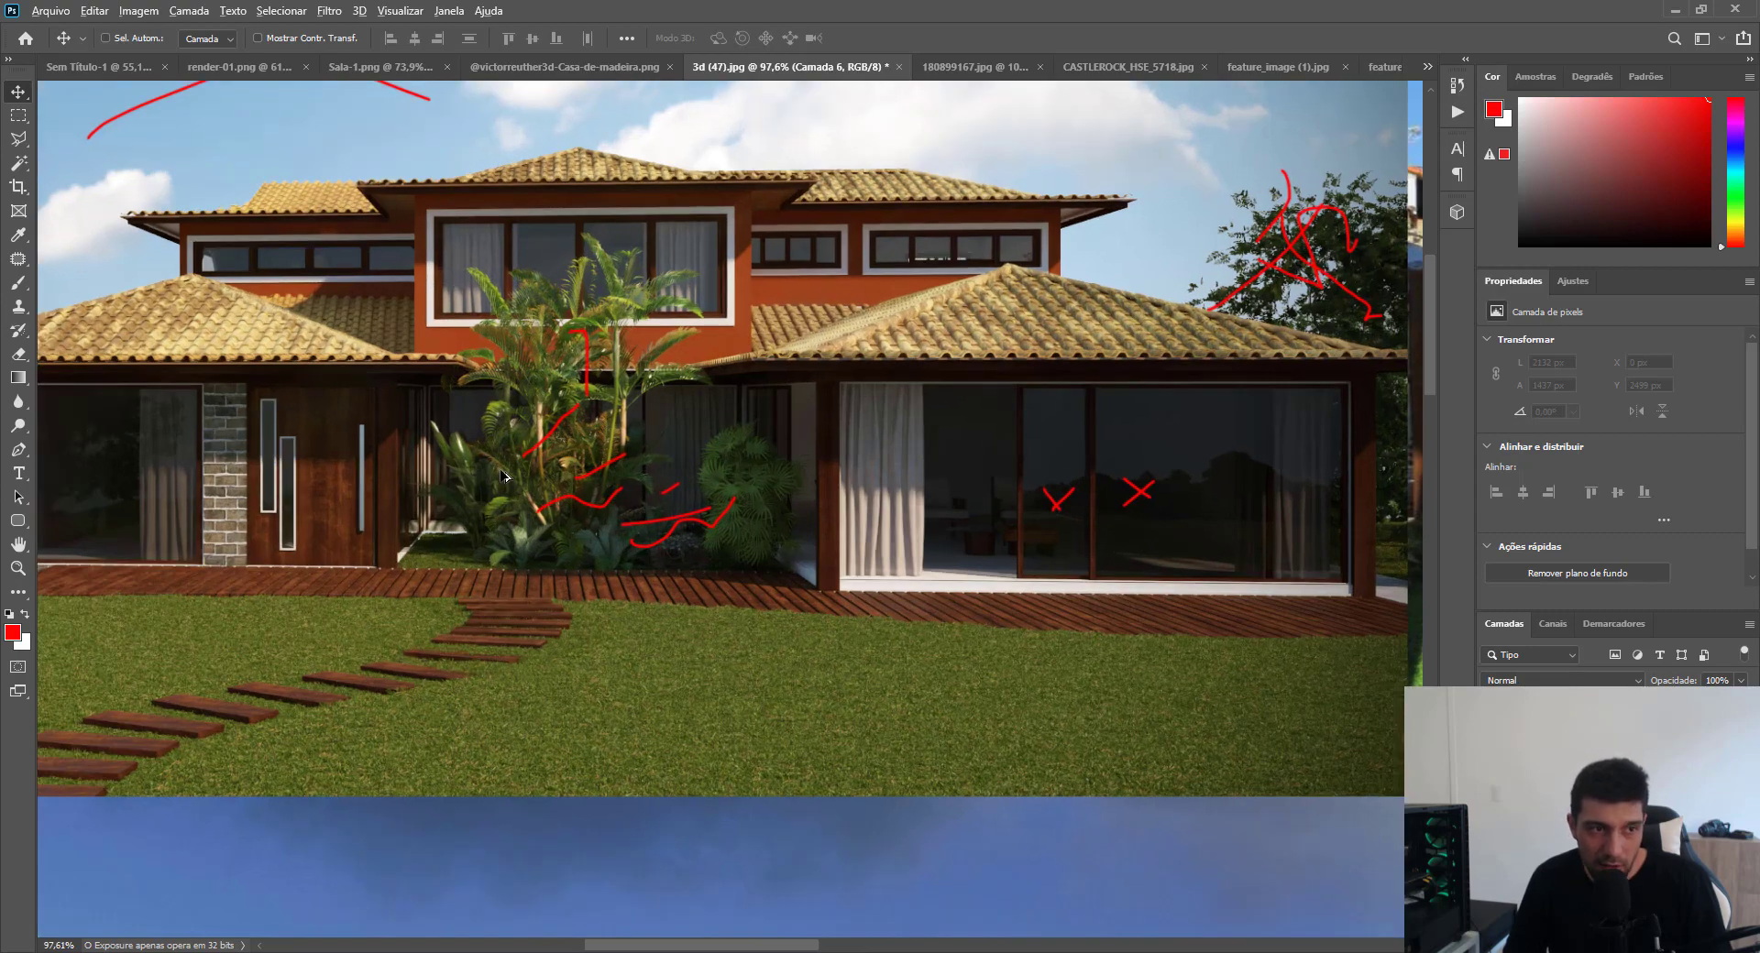
pyautogui.scroll(-5, 503, 475)
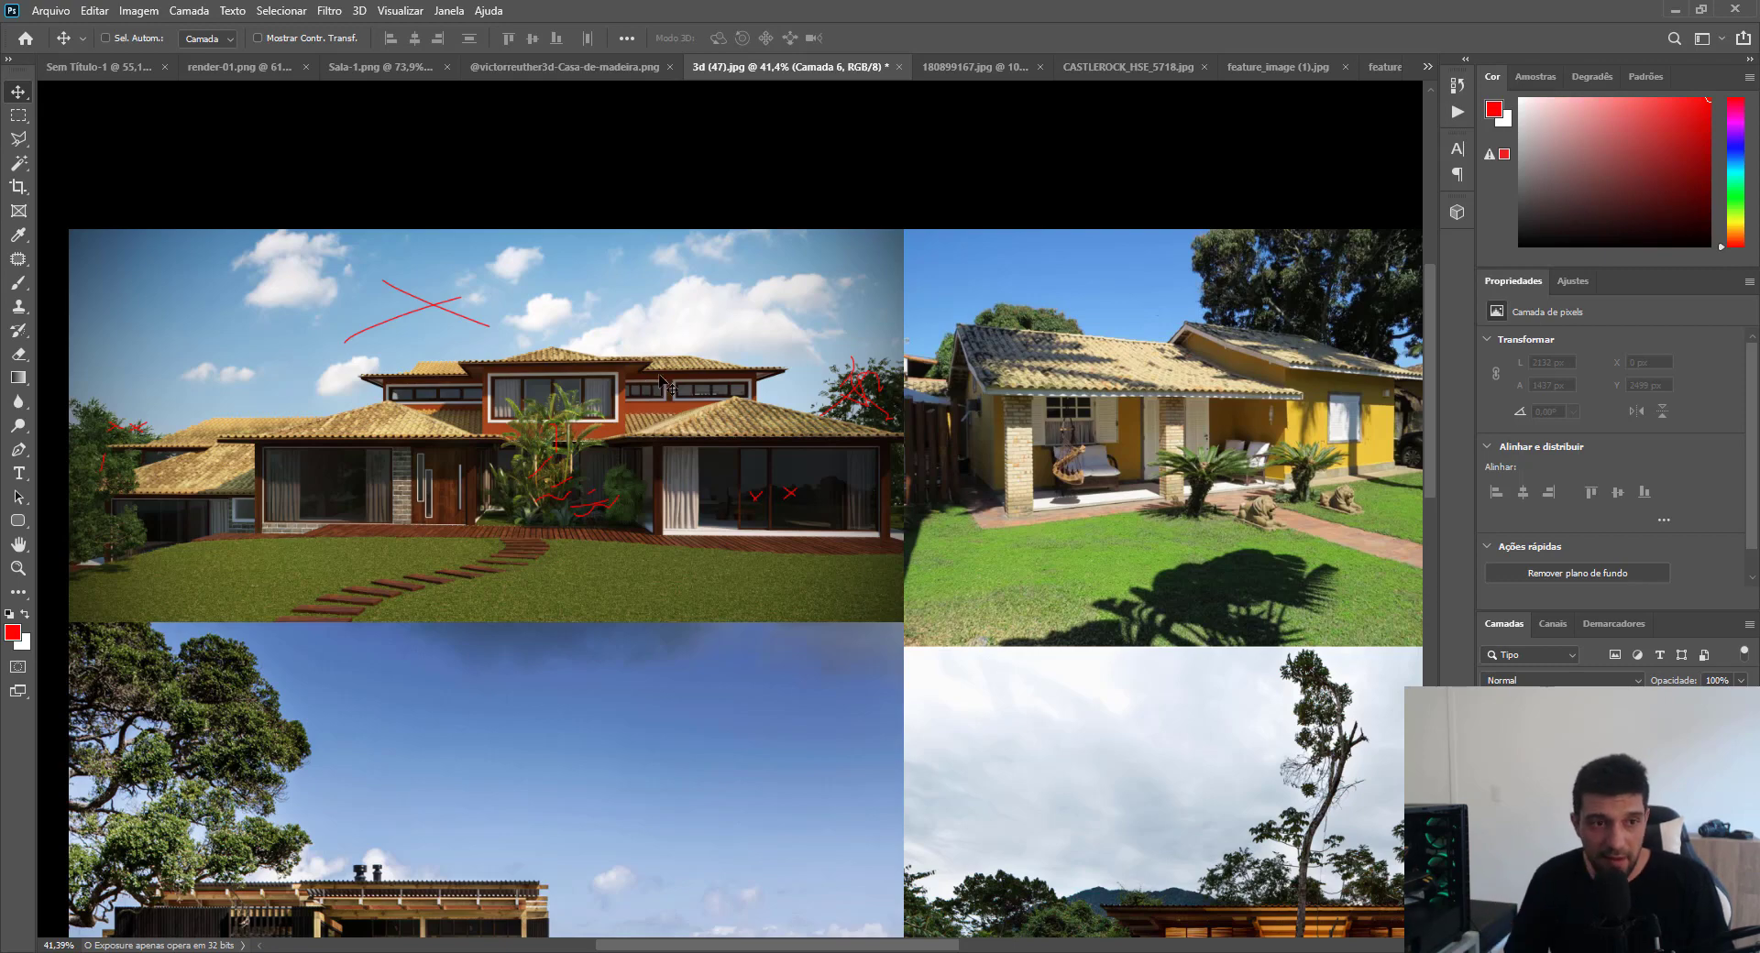
pyautogui.scroll(-5, 668, 385)
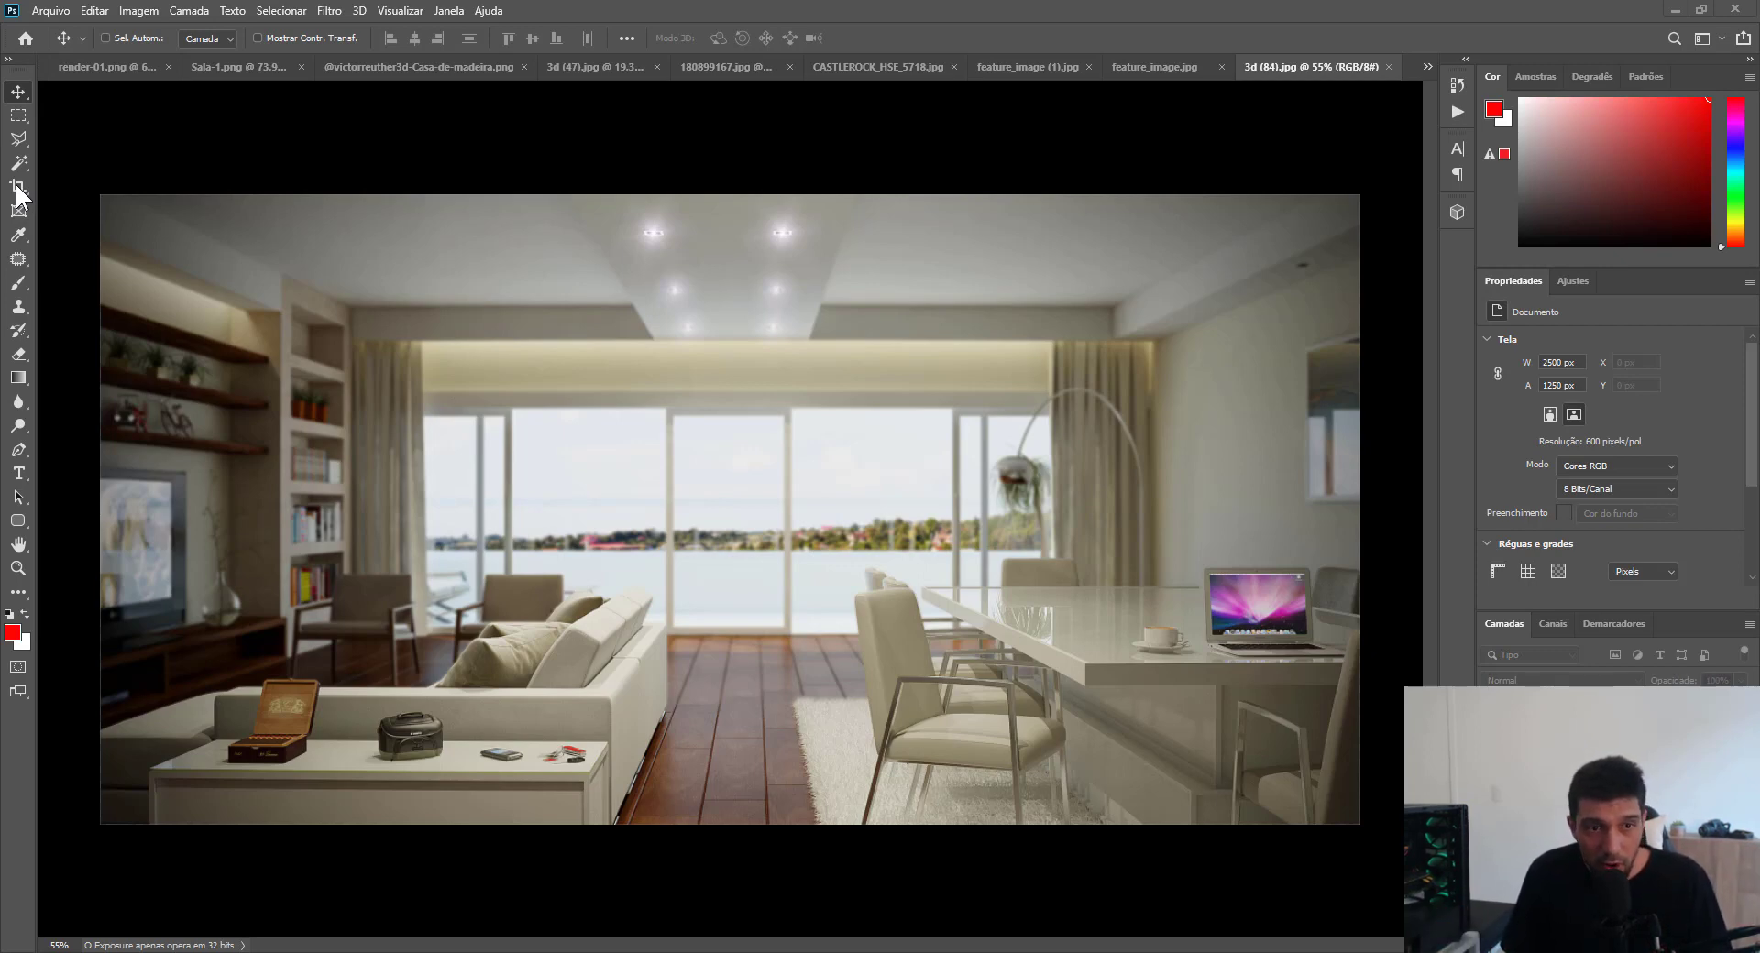
# Create a new blank document 1080 pixels wide and 1920 pixels high.
pyautogui.scroll(-3, 365, 363)
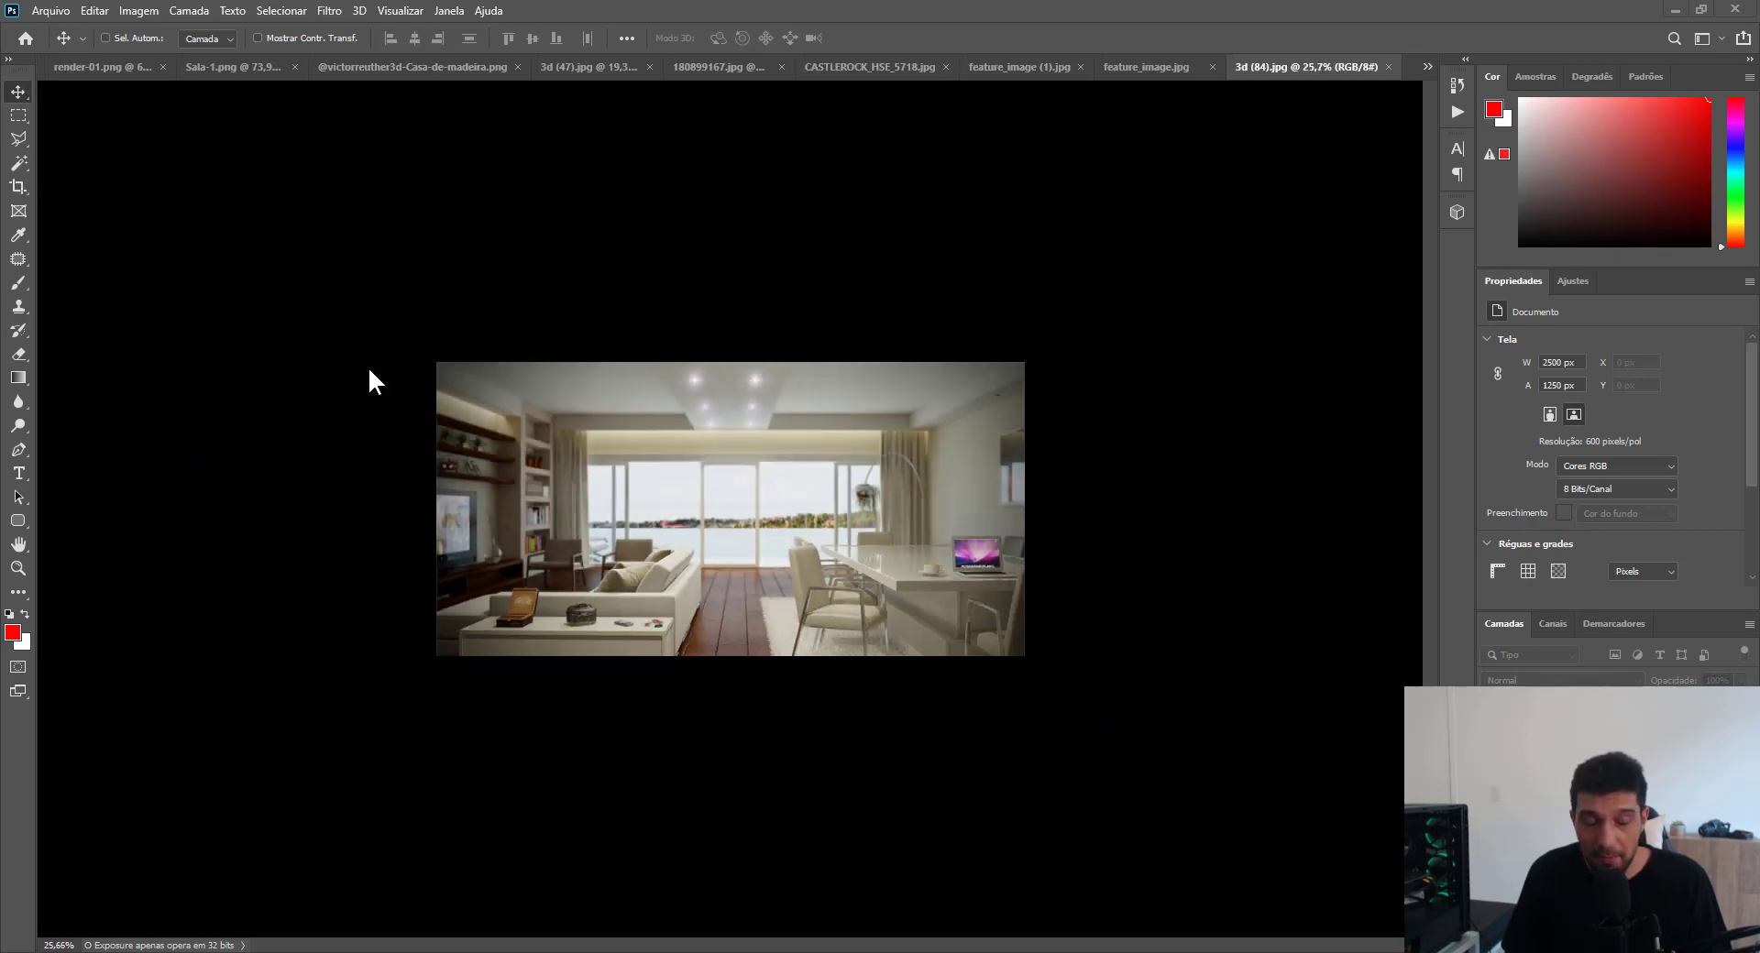
pyautogui.scroll(1, 385, 371)
pyautogui.scroll(1, 427, 359)
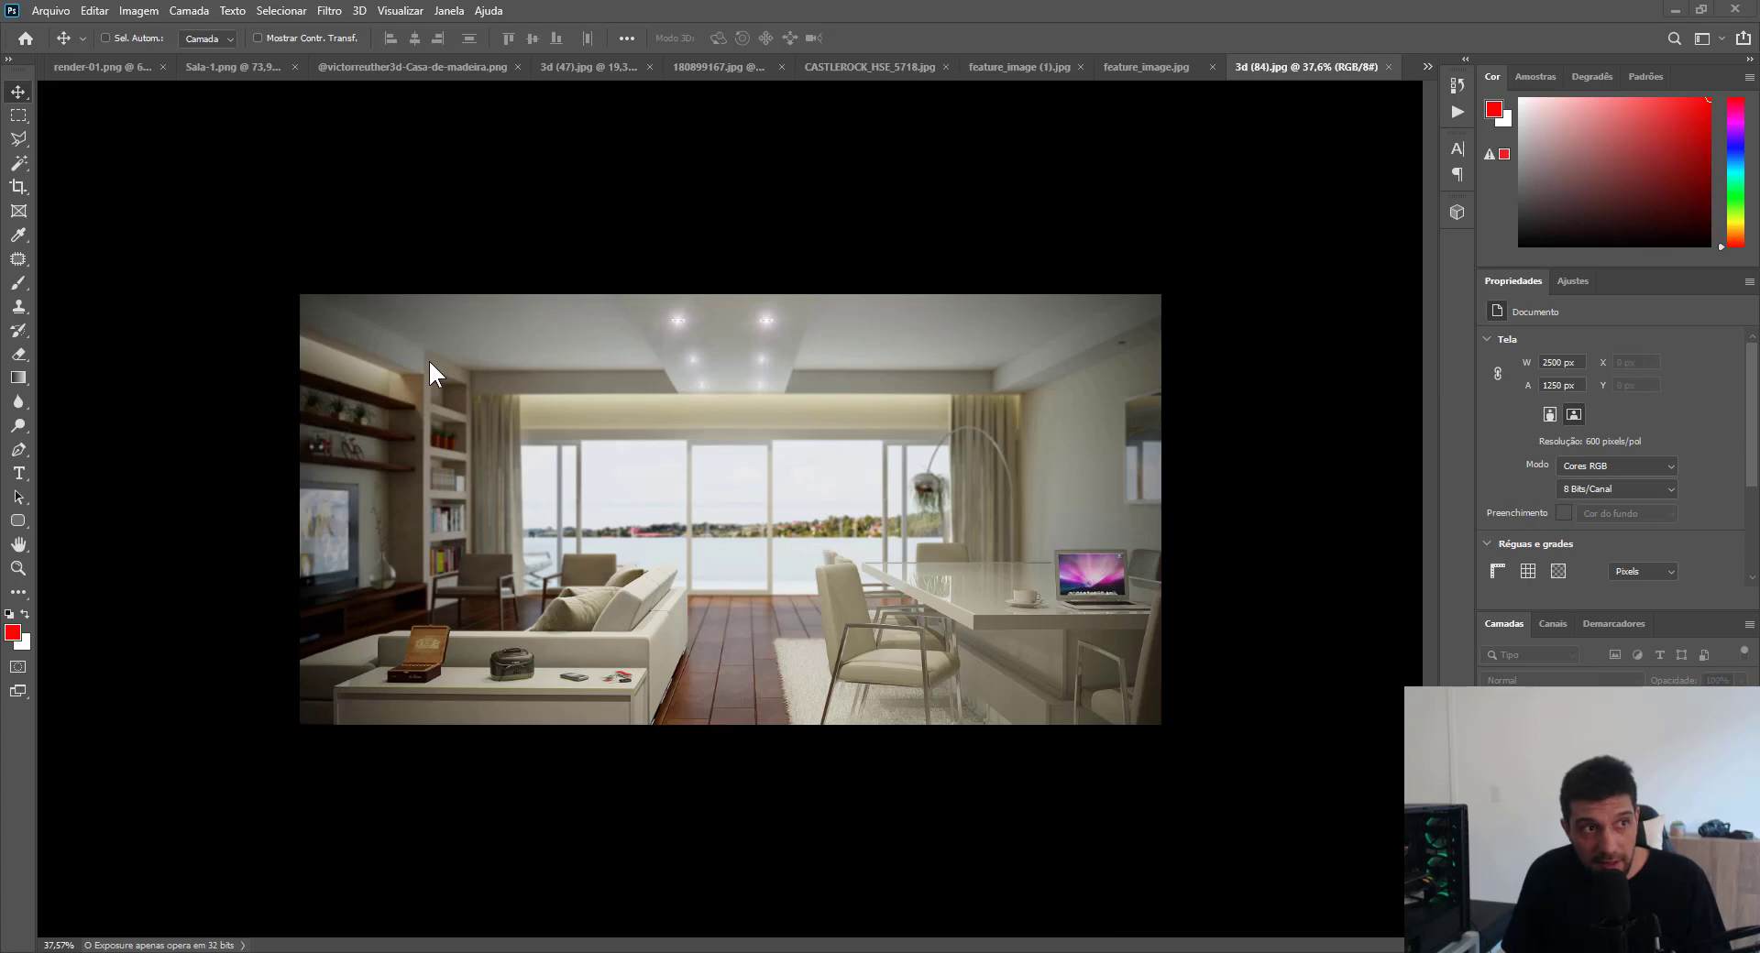
pyautogui.click(51, 11)
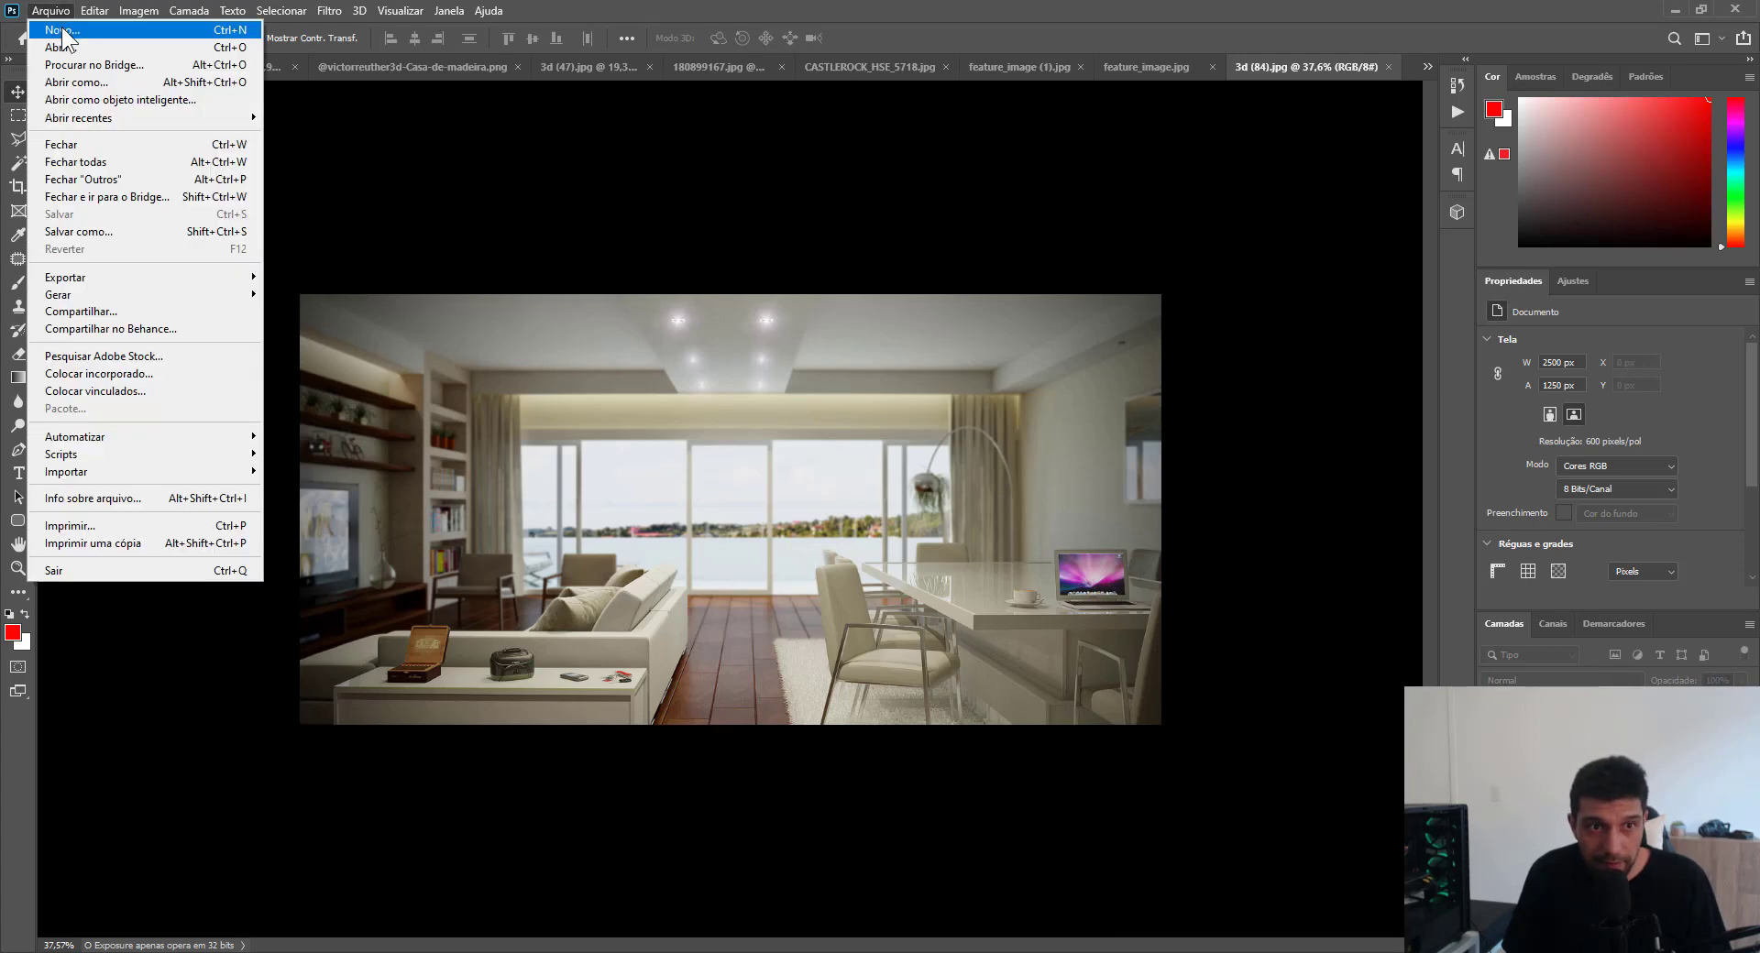
pyautogui.click(62, 33)
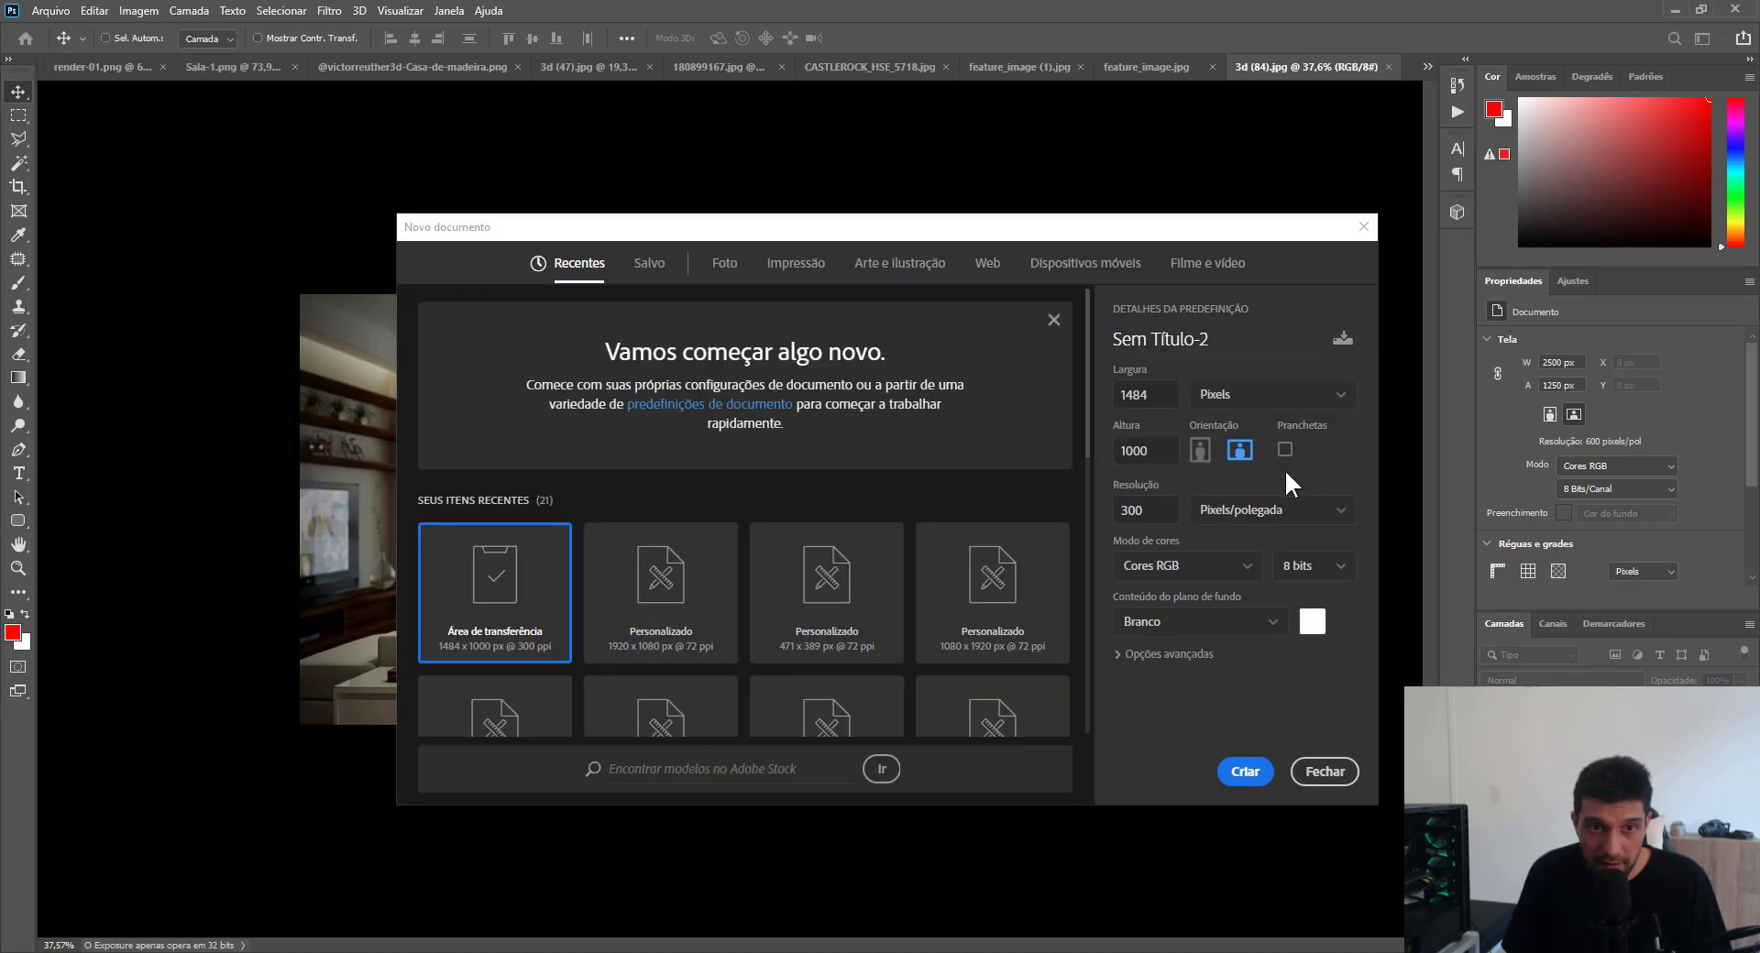
pyautogui.click(1157, 397)
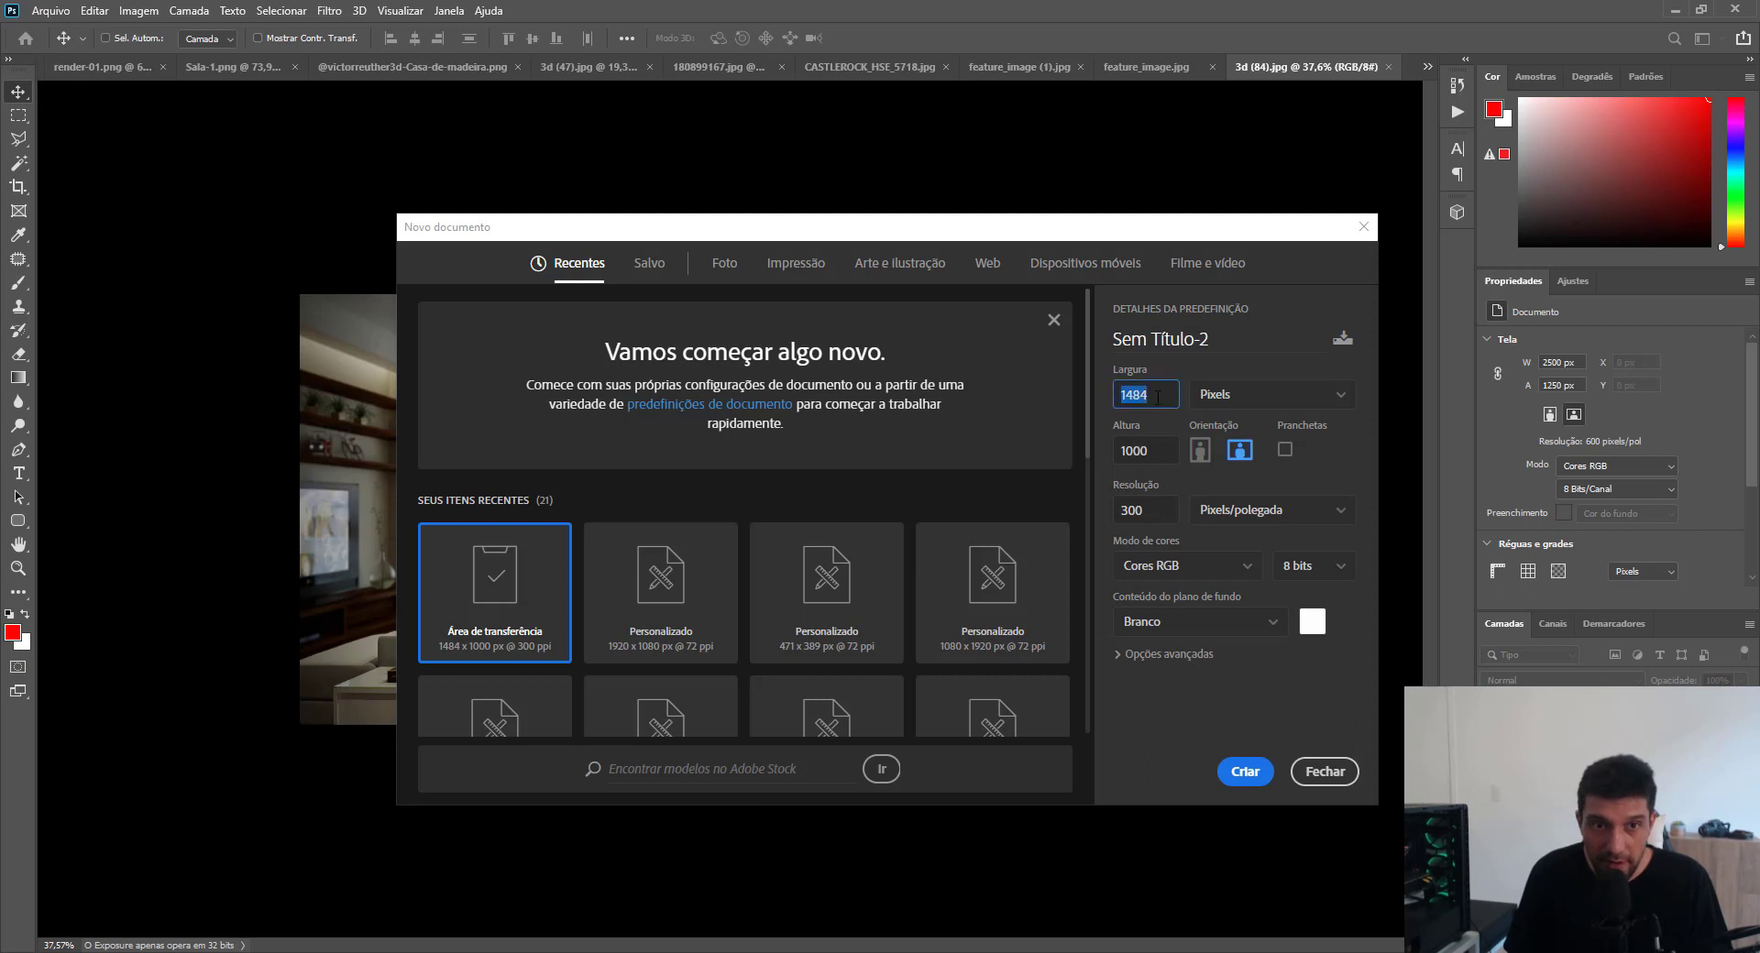
pyautogui.write('1080')
pyautogui.click(1161, 457)
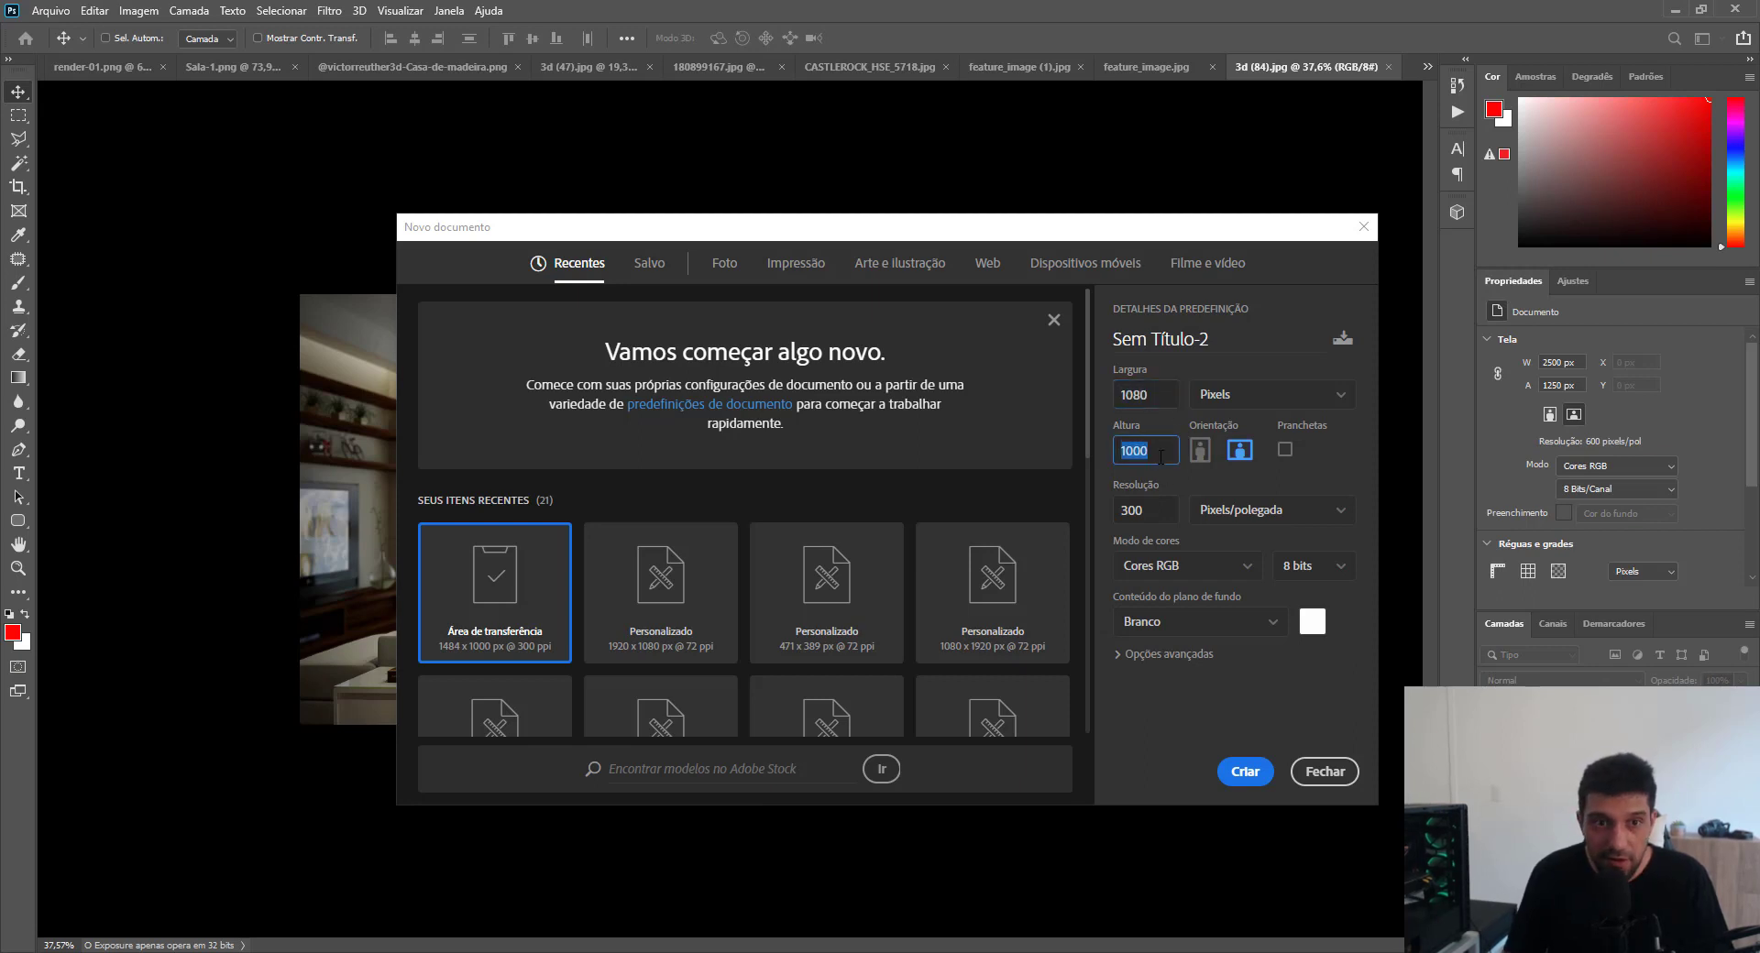
pyautogui.write('1920')
pyautogui.press('Return')
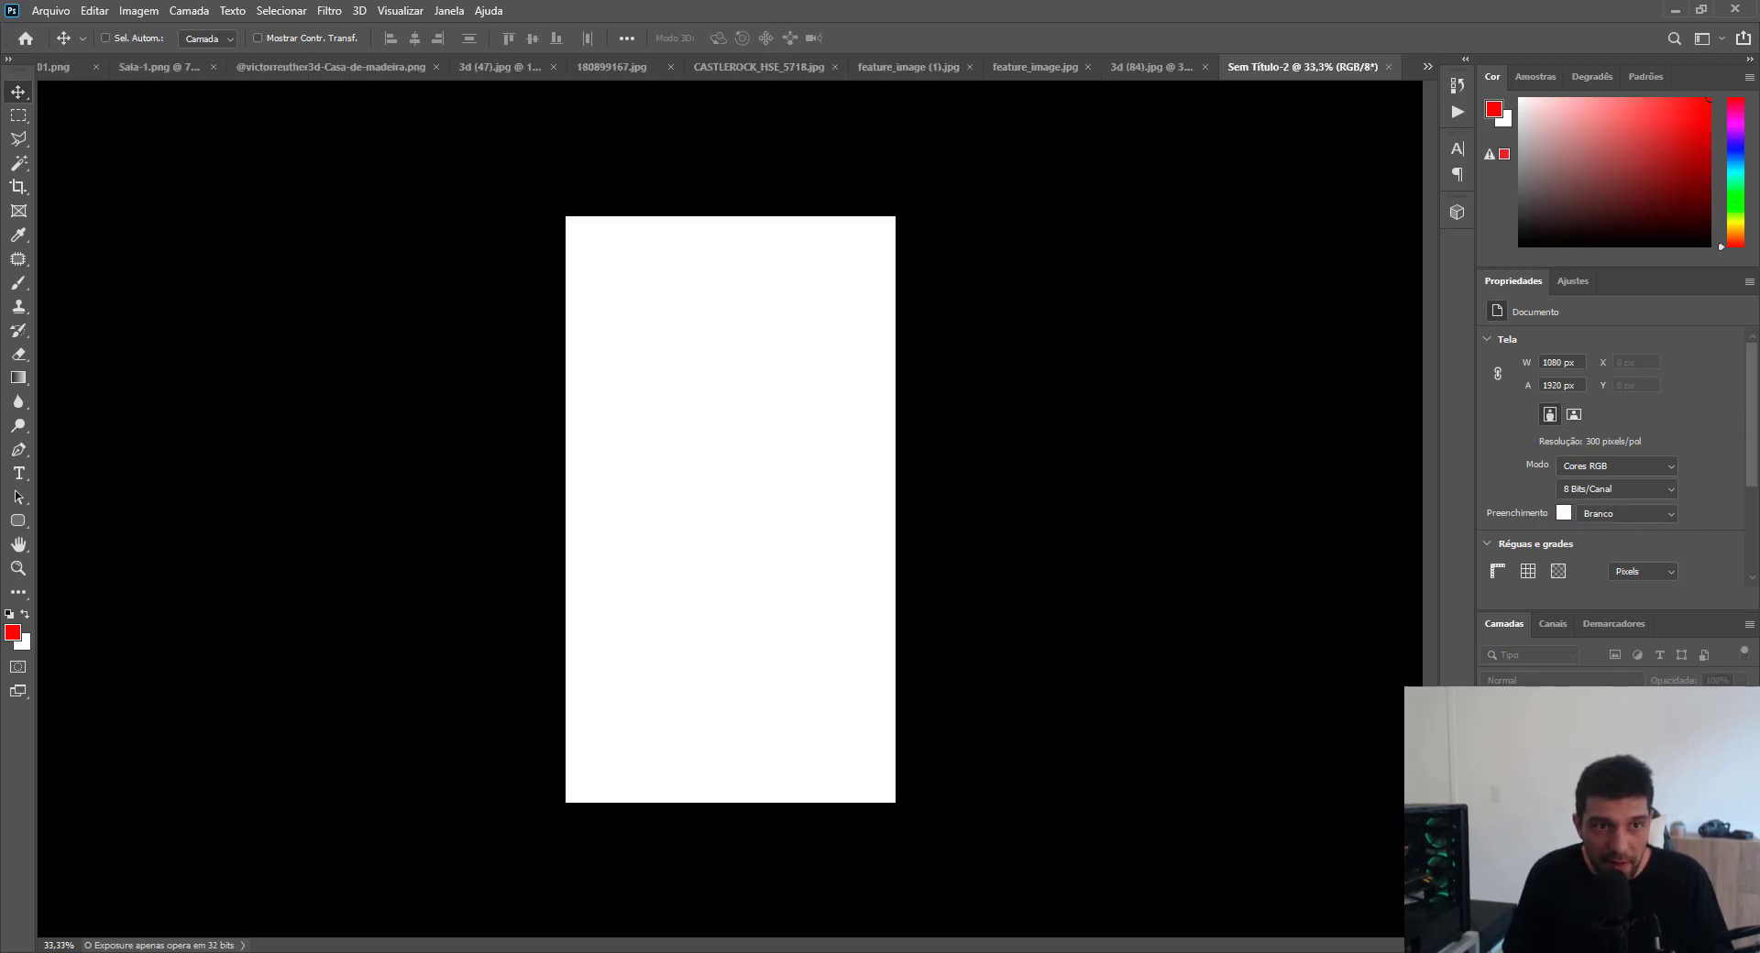
# Copy the living room render from 3d (84).jpg into the vertical document and resize it to 1080 × 638 px at the canvas's upper edge.
pyautogui.click(1151, 67)
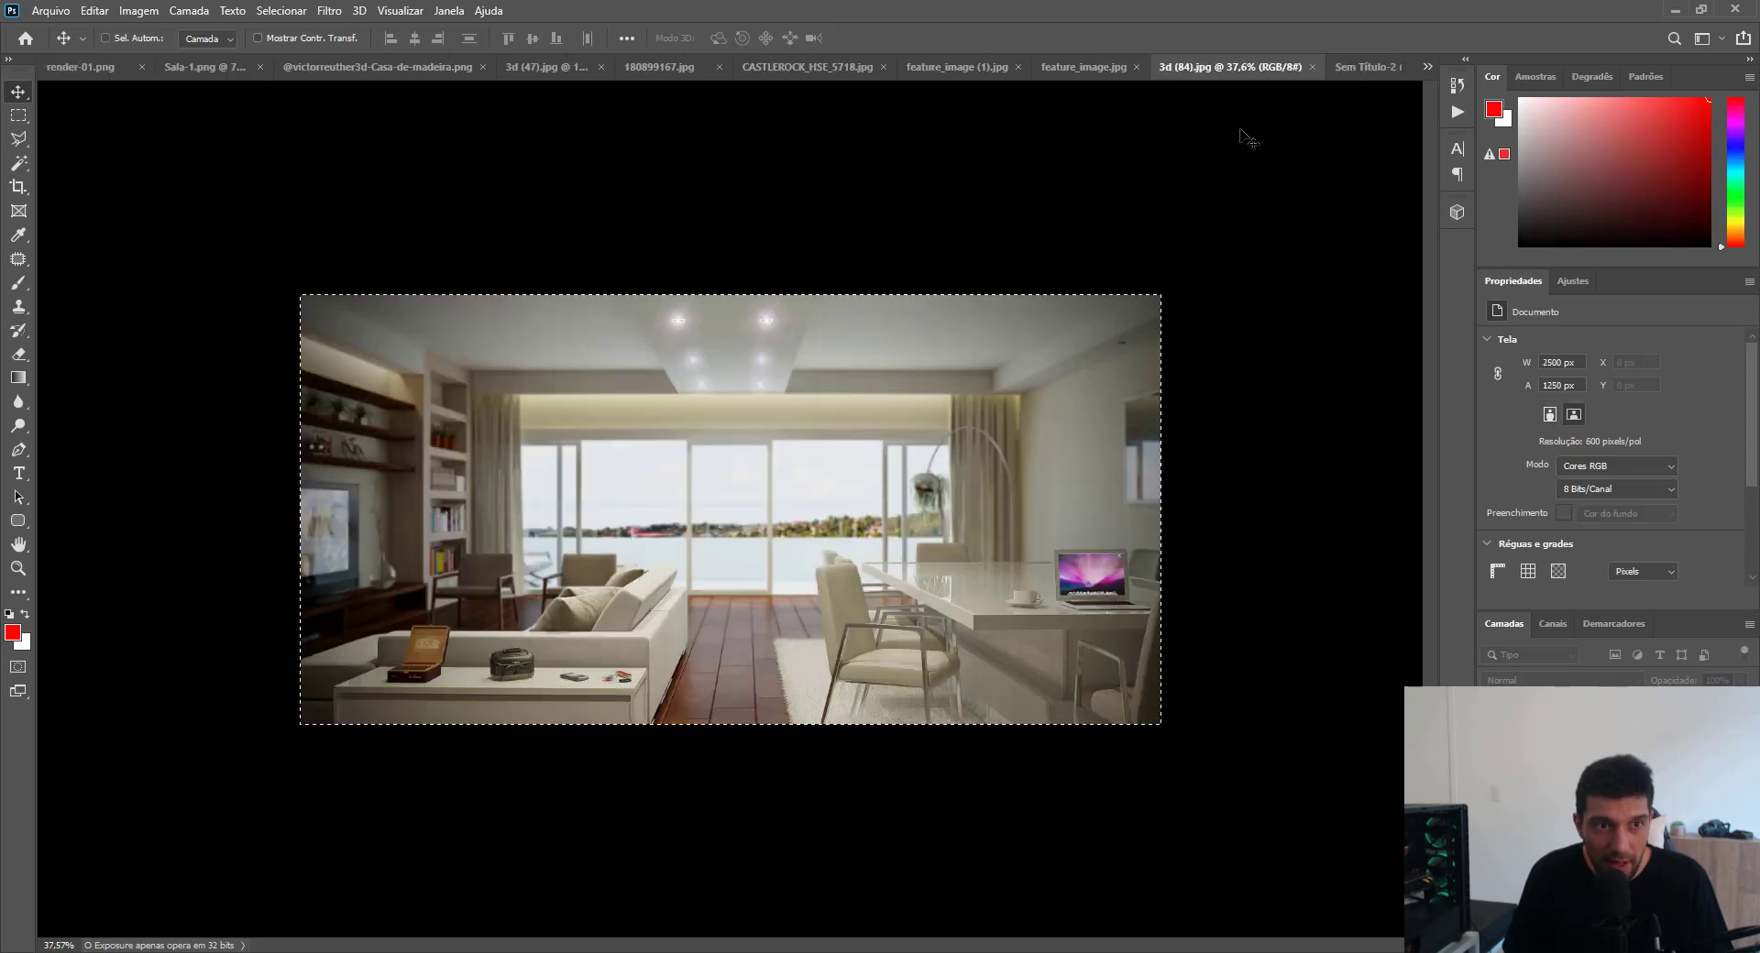
pyautogui.moveTo(1349, 69); pyautogui.dragTo(822, 452)
pyautogui.hotkey('ctrl', 't')
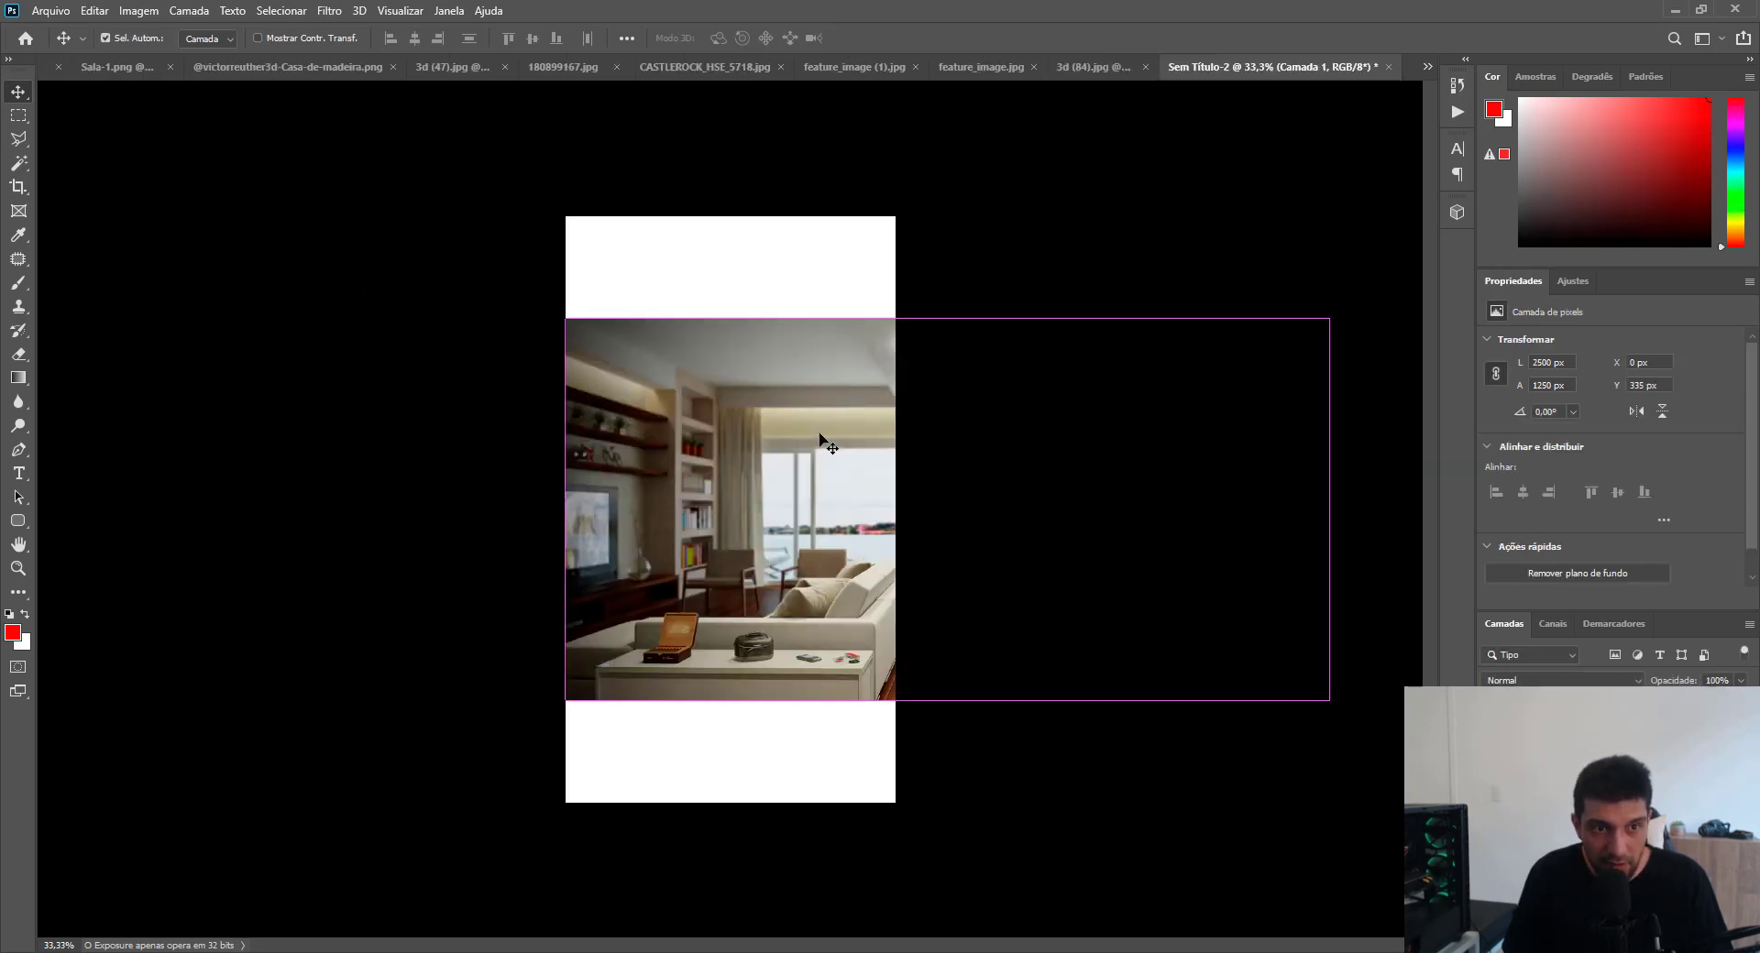
pyautogui.moveTo(566, 318); pyautogui.dragTo(986, 526)
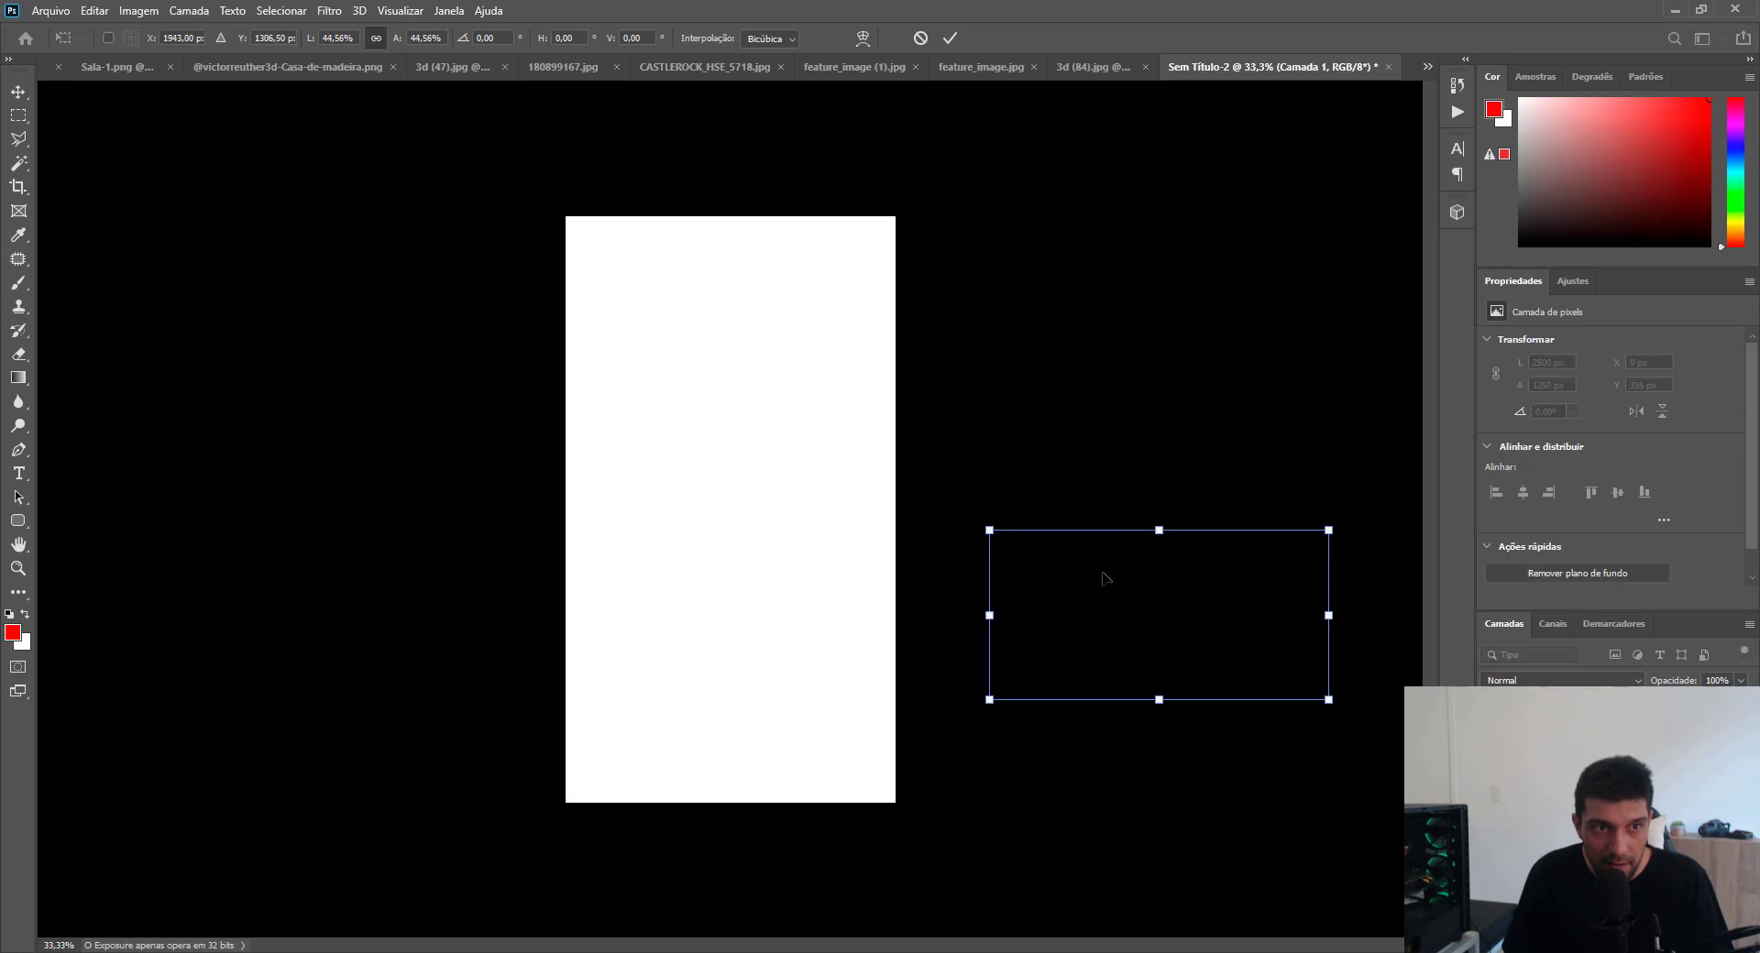
pyautogui.moveTo(1104, 577); pyautogui.dragTo(681, 265)
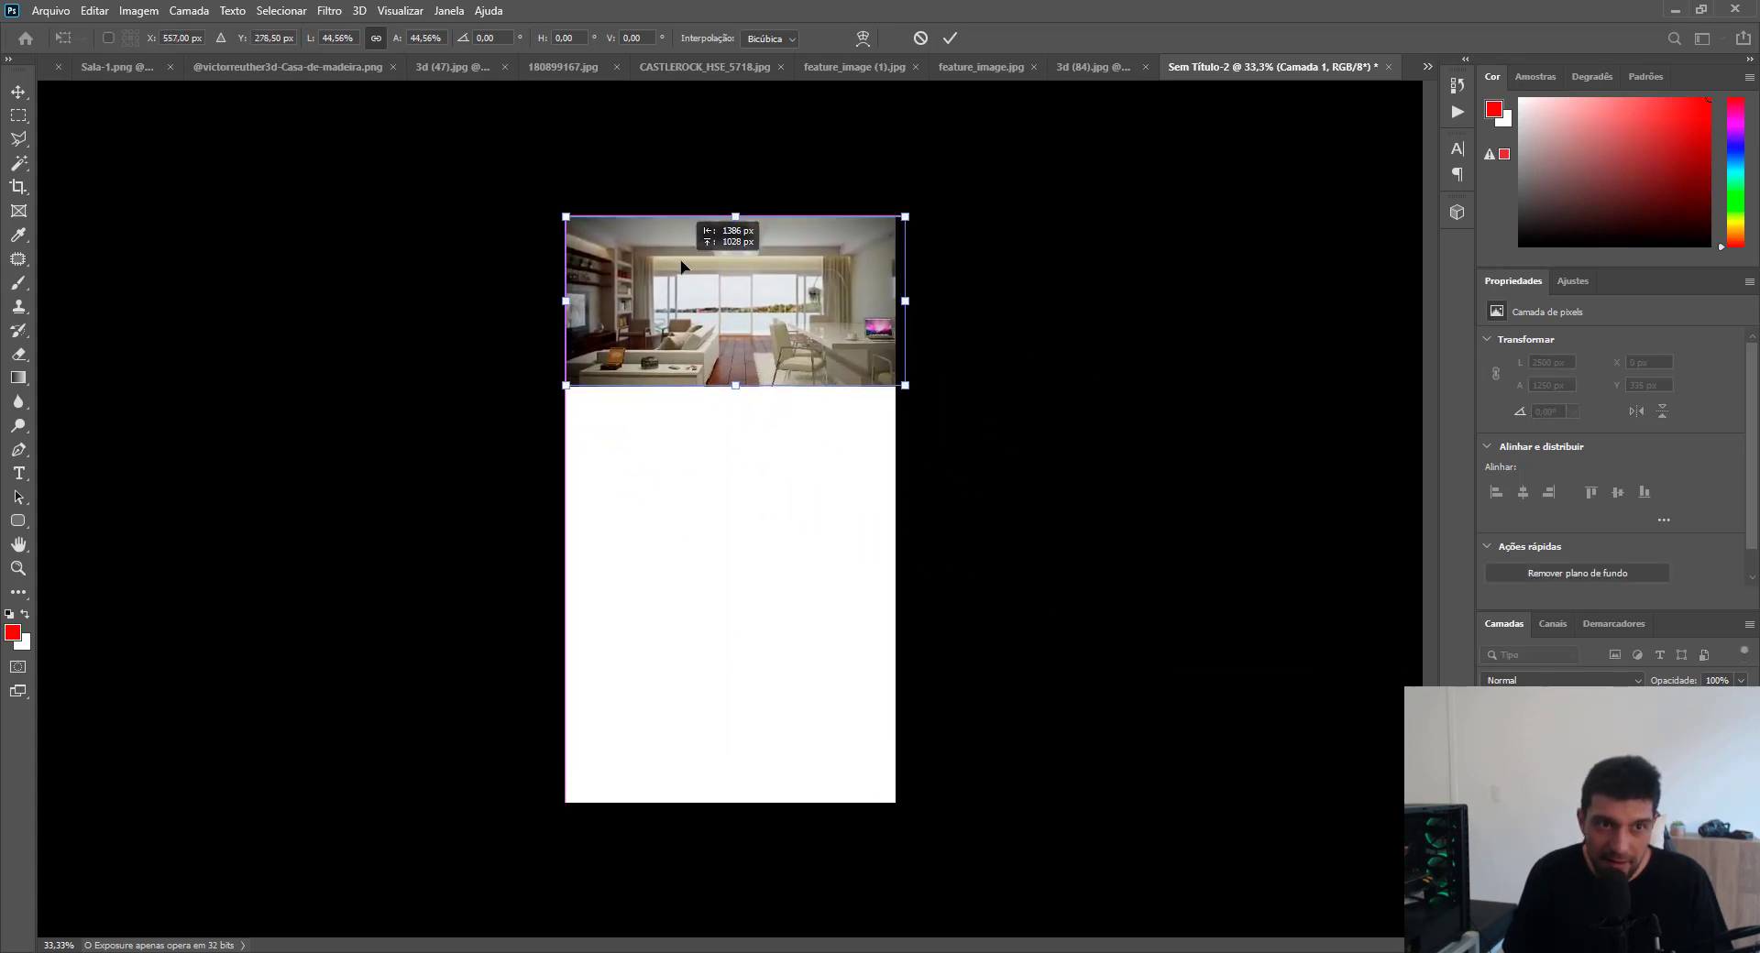
pyautogui.moveTo(905, 385)
pyautogui.mouseDown()
pyautogui.moveTo(897, 502)
pyautogui.moveTo(901, 411)
pyautogui.mouseUp()
pyautogui.press('Return')
# Add a new layer and paint an underlined red number 1 on the render's wooden floor with the Brush.
pyautogui.scroll(7, 725, 390)
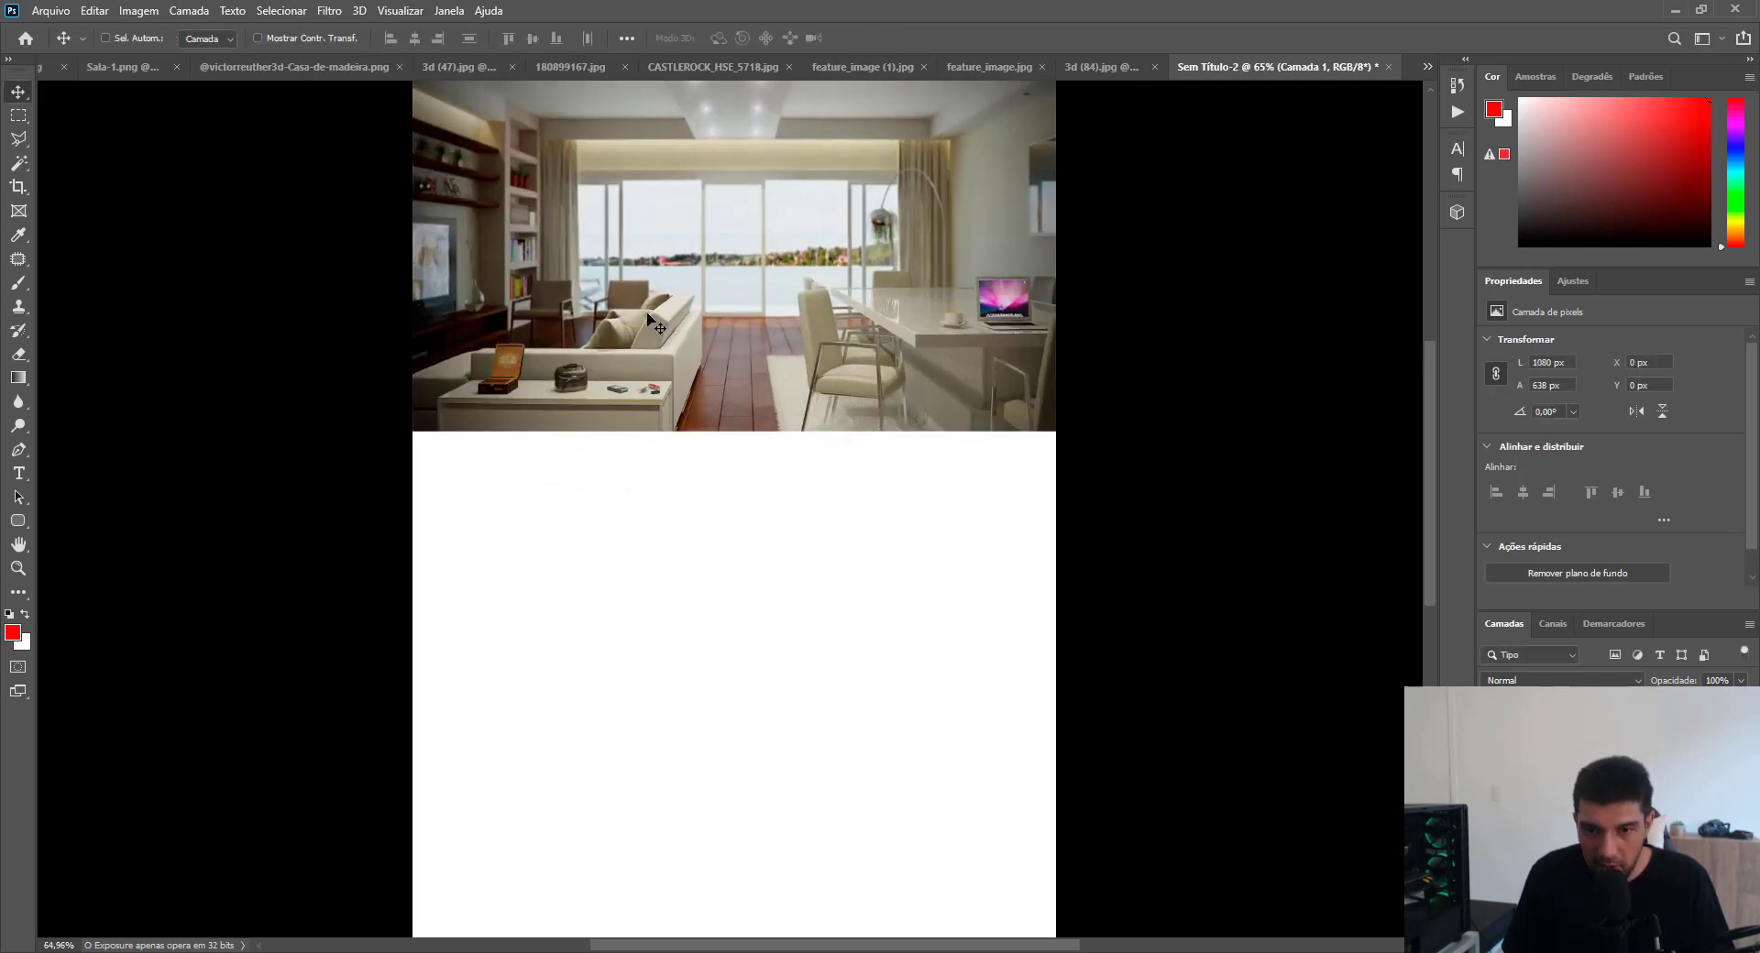
pyautogui.scroll(3, 648, 319)
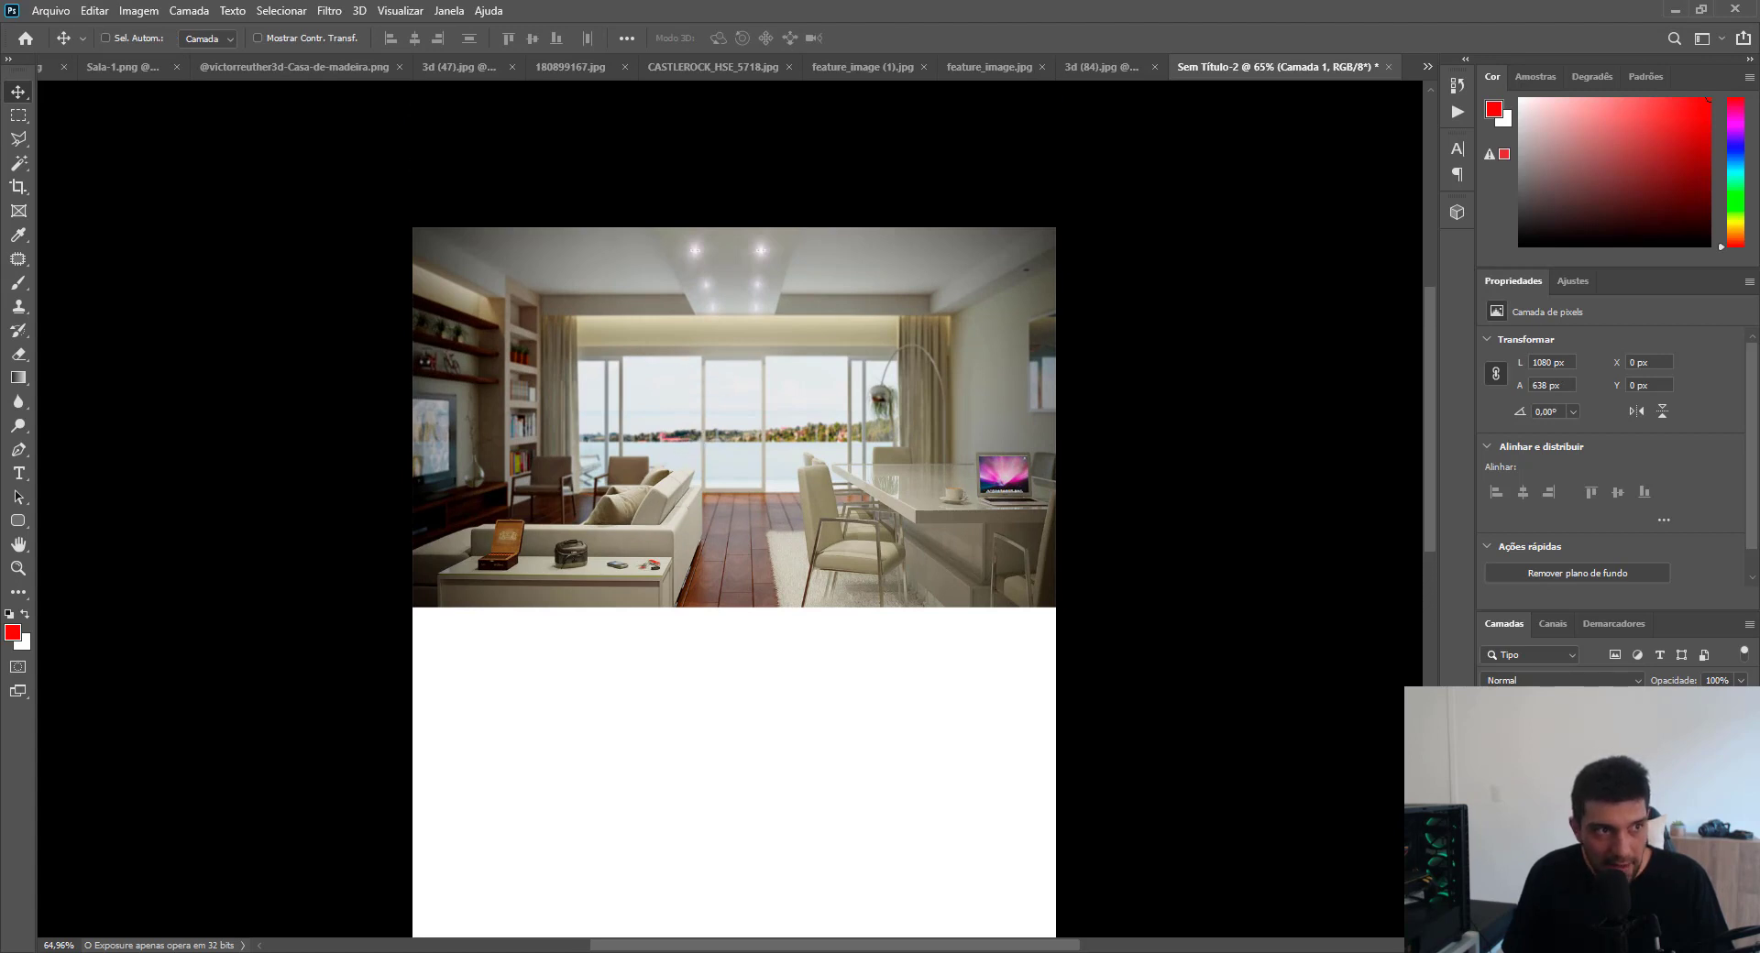
pyautogui.hotkey('ctrl', 'shift', 'alt', 'n')
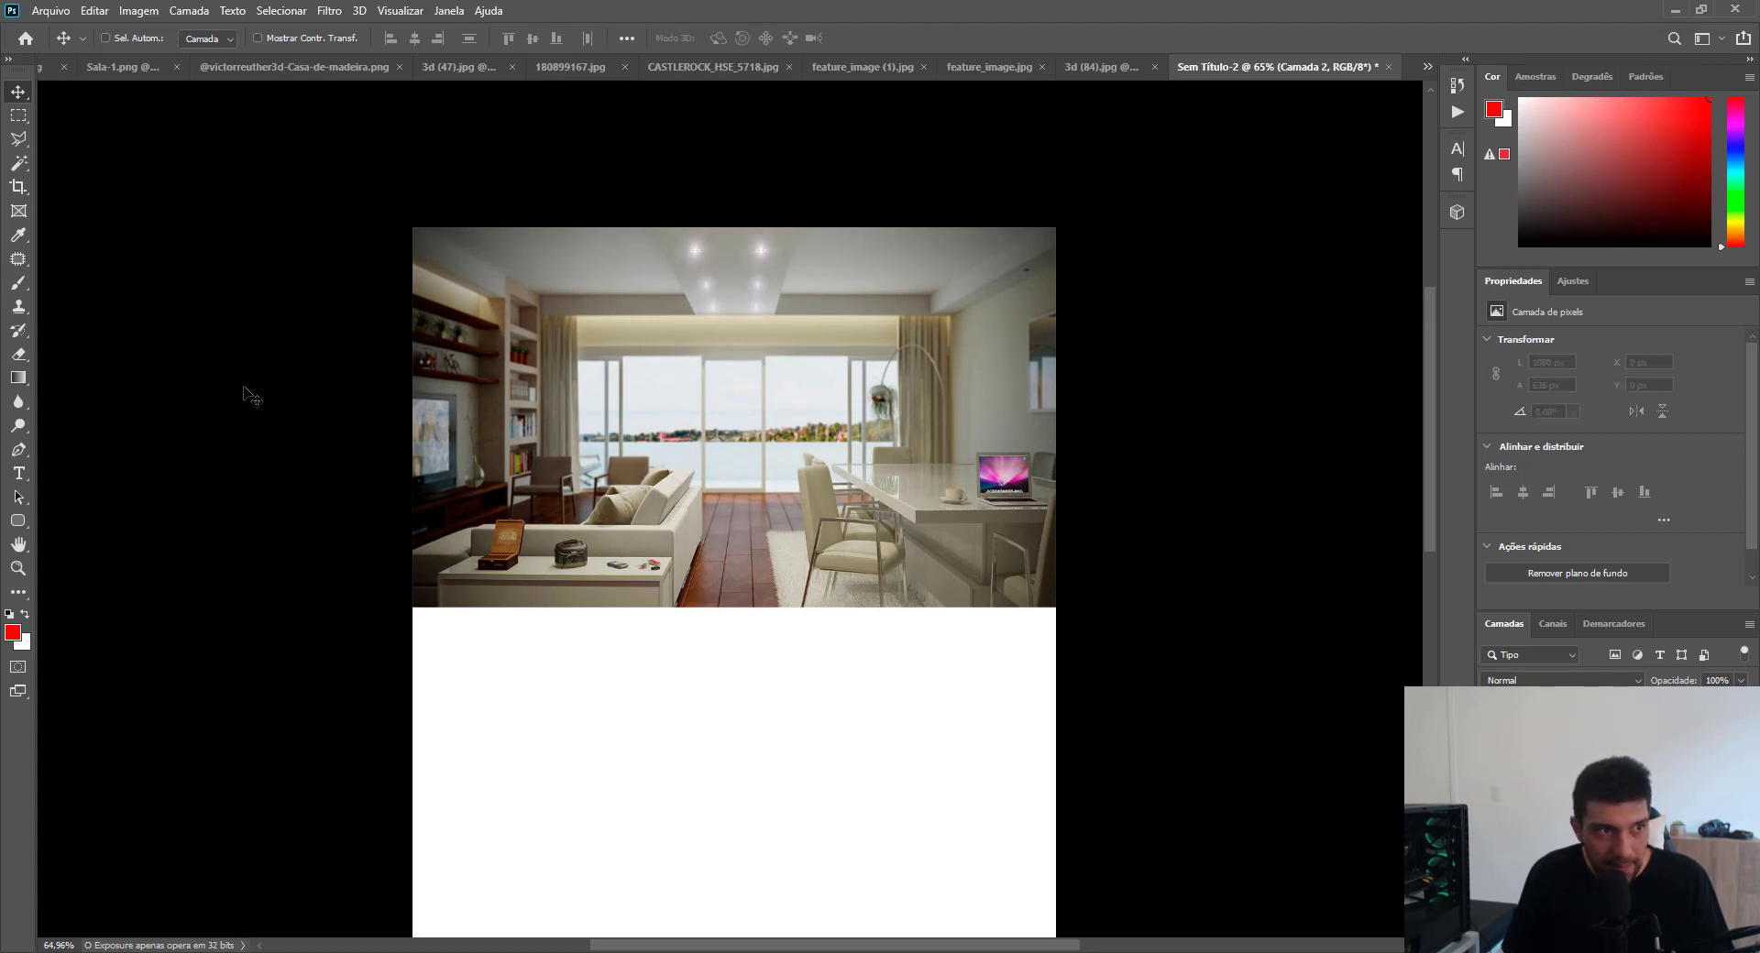
pyautogui.click(18, 283)
pyautogui.scroll(5, 579, 468)
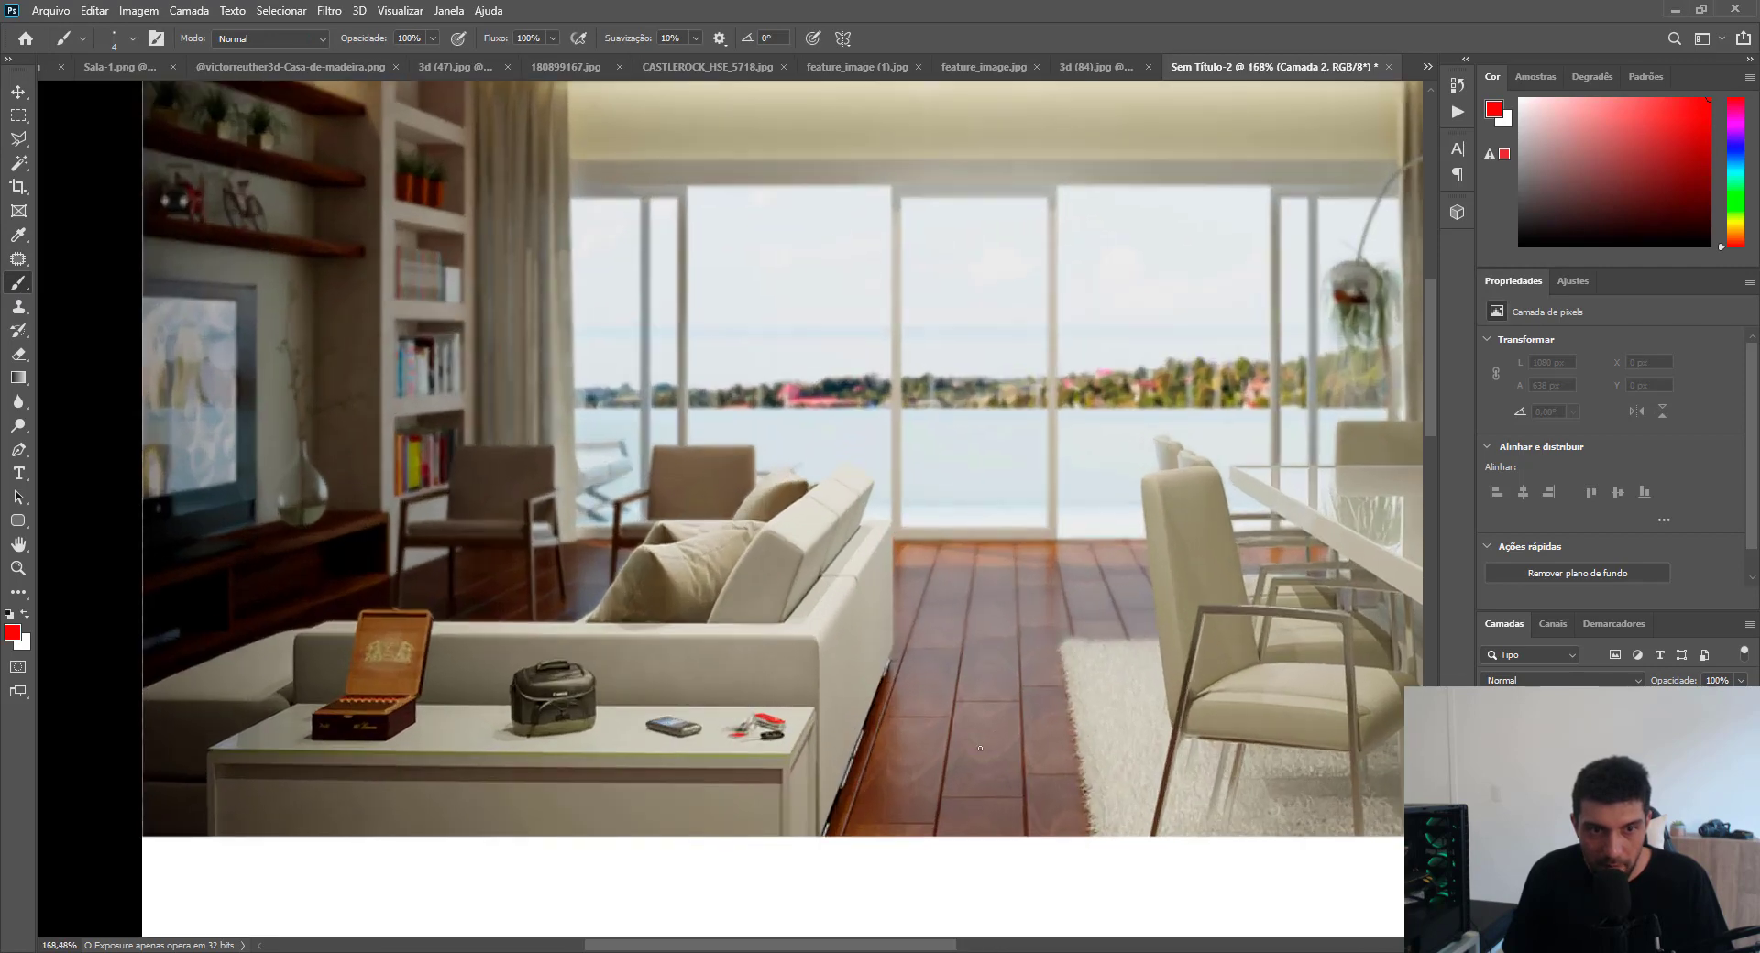
pyautogui.moveTo(981, 733)
pyautogui.mouseDown()
pyautogui.moveTo(995, 711)
pyautogui.moveTo(989, 751)
pyautogui.moveTo(1025, 741)
pyautogui.mouseUp()
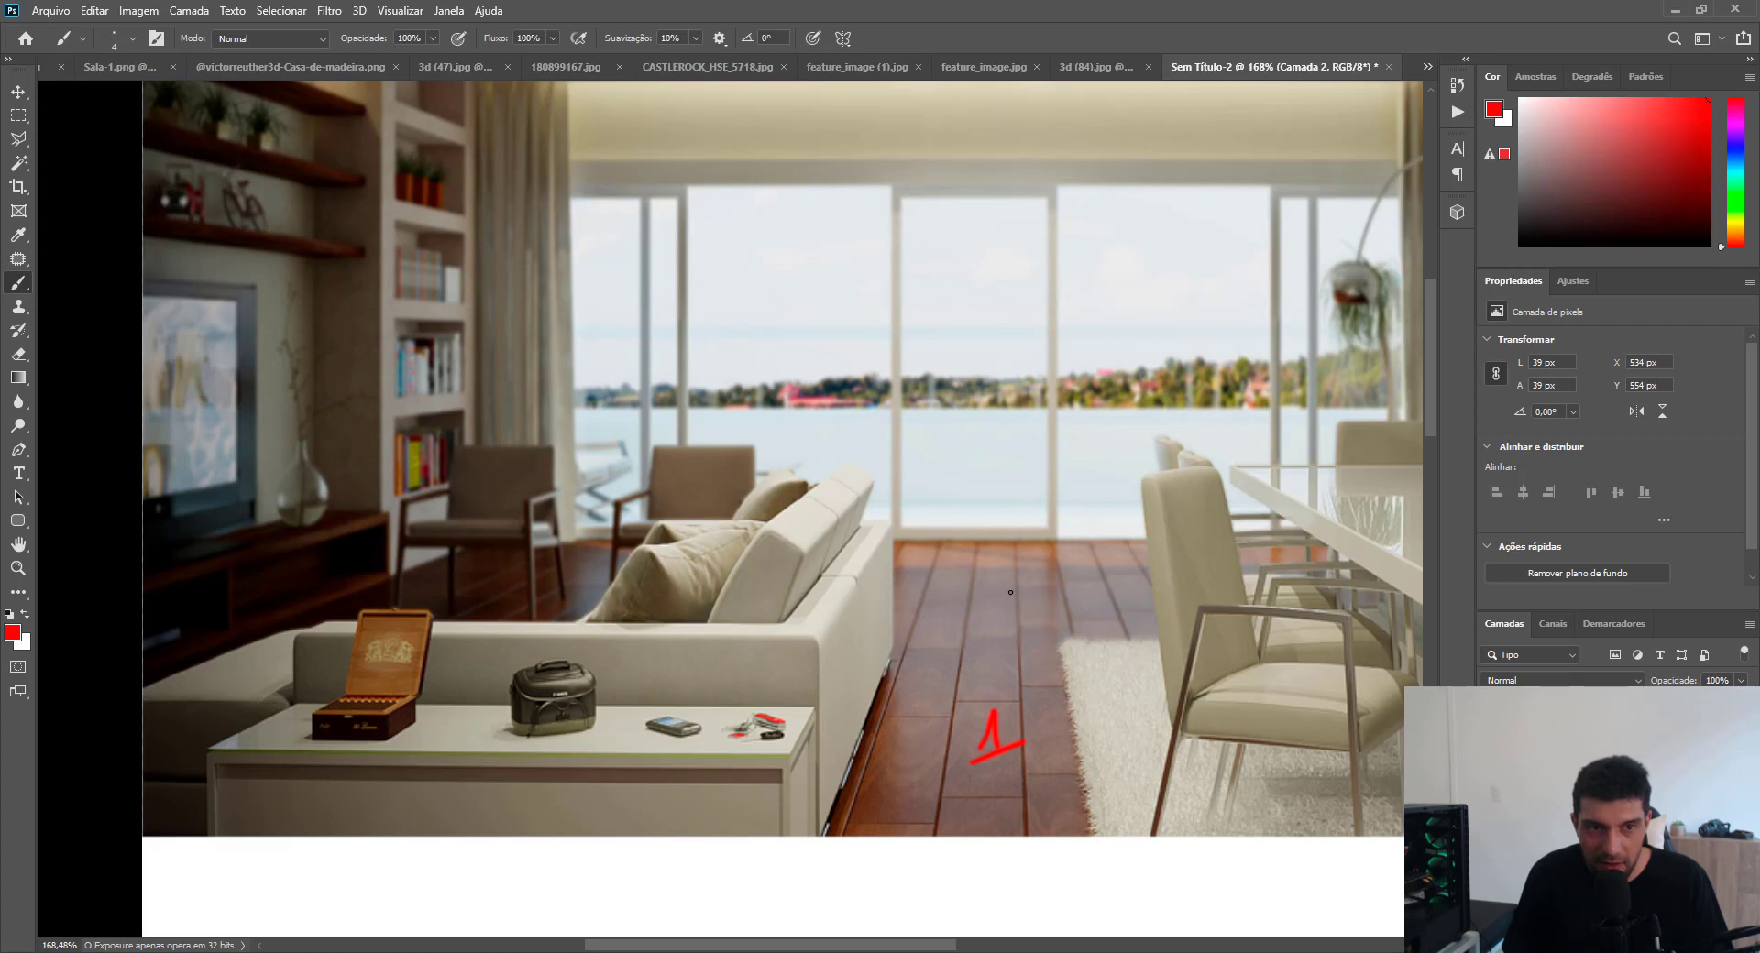
# Circle the dark shelf corner and number it 2, circle the window sky as 3, and paint a 4 on the central glass.
pyautogui.scroll(-3, 936, 616)
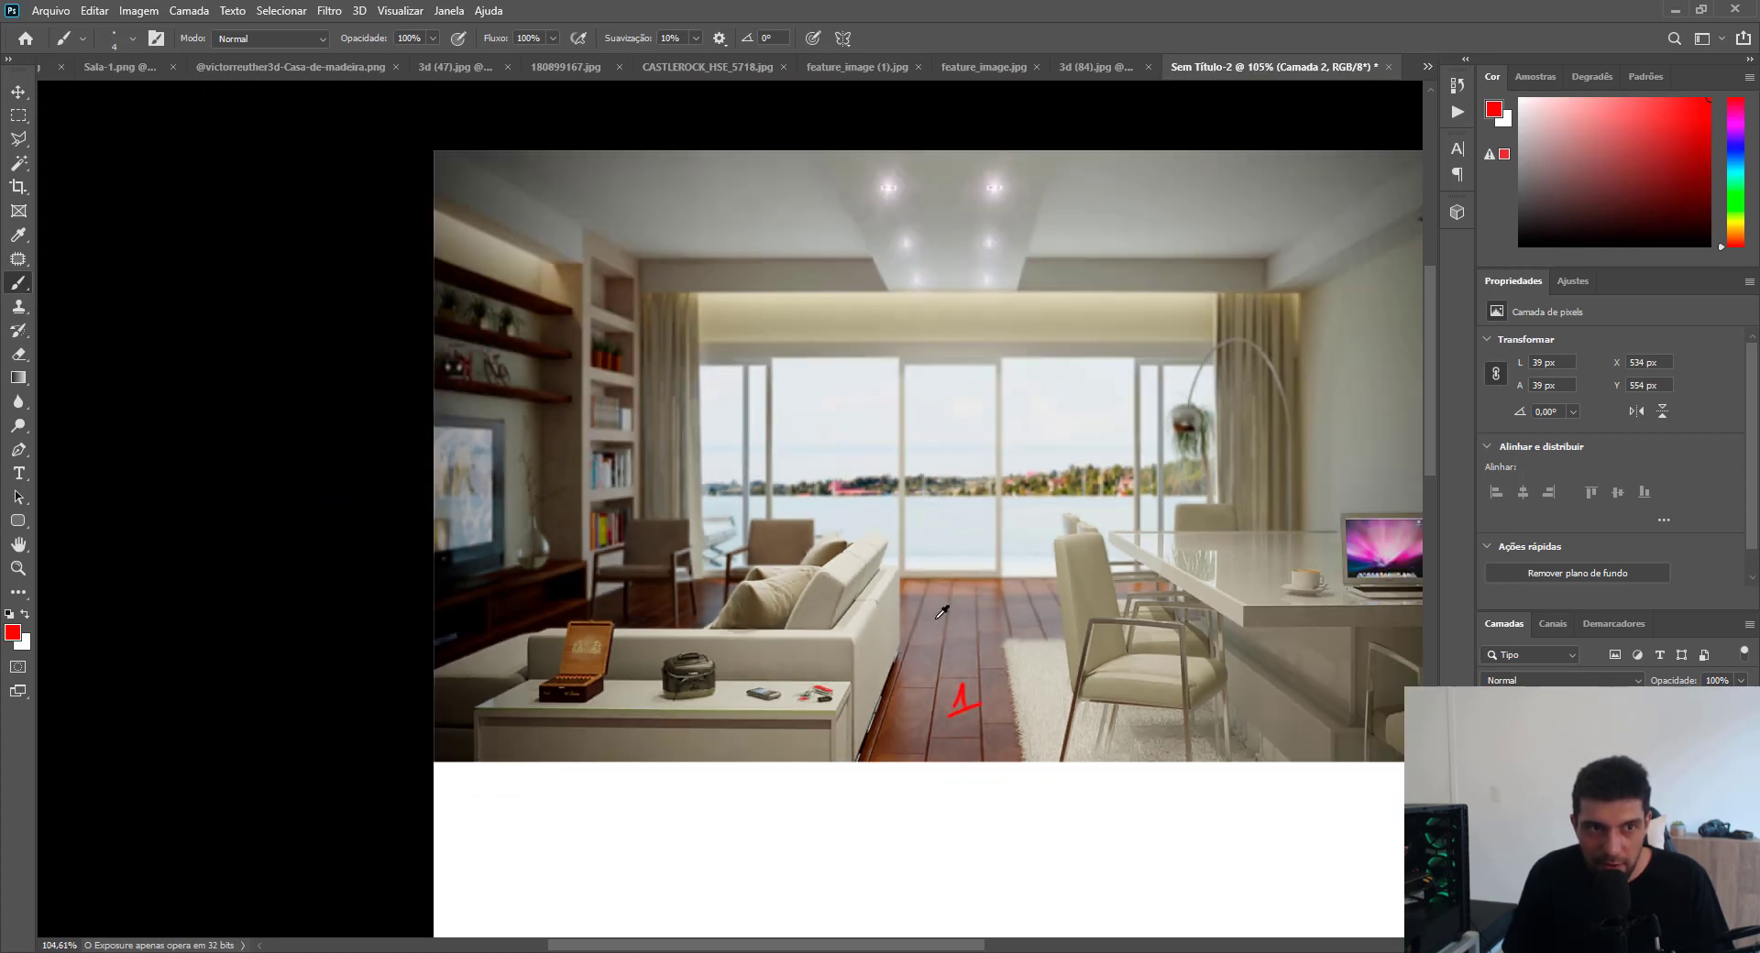
pyautogui.scroll(1, 1112, 553)
pyautogui.scroll(2, 959, 579)
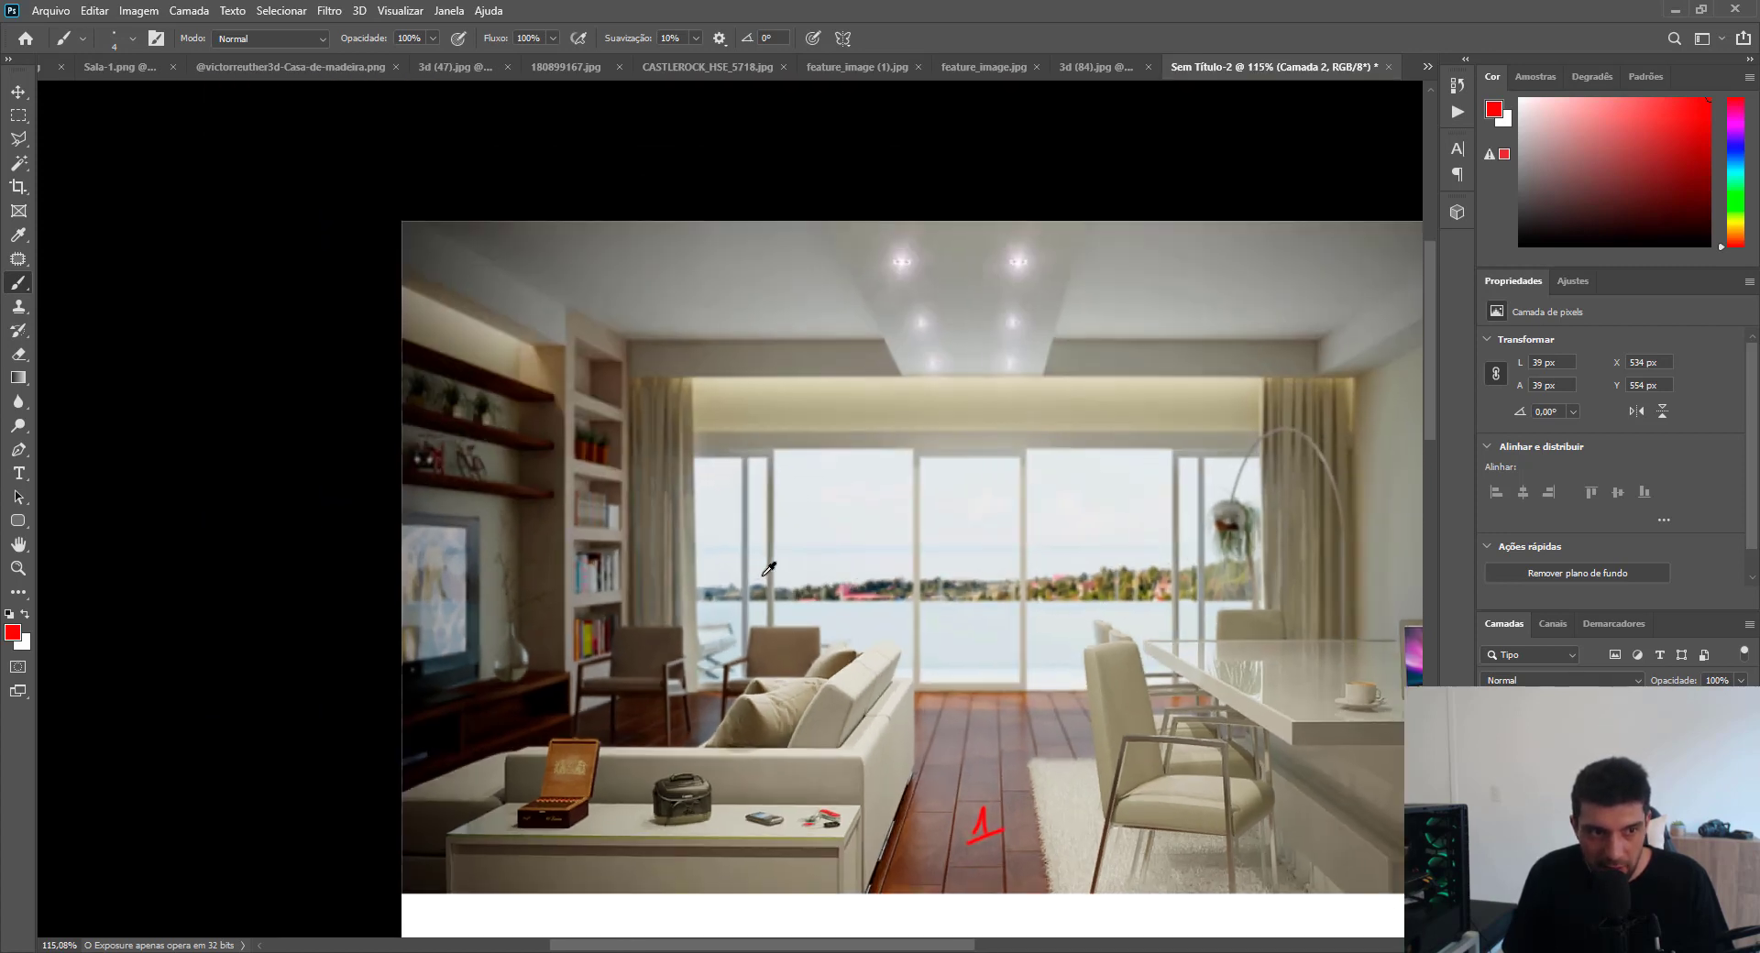
pyautogui.moveTo(490, 605)
pyautogui.mouseDown()
pyautogui.moveTo(500, 642)
pyautogui.moveTo(559, 662)
pyautogui.mouseUp()
pyautogui.moveTo(452, 648)
pyautogui.mouseDown()
pyautogui.moveTo(488, 579)
pyautogui.moveTo(660, 607)
pyautogui.moveTo(626, 784)
pyautogui.moveTo(401, 707)
pyautogui.moveTo(451, 613)
pyautogui.mouseUp()
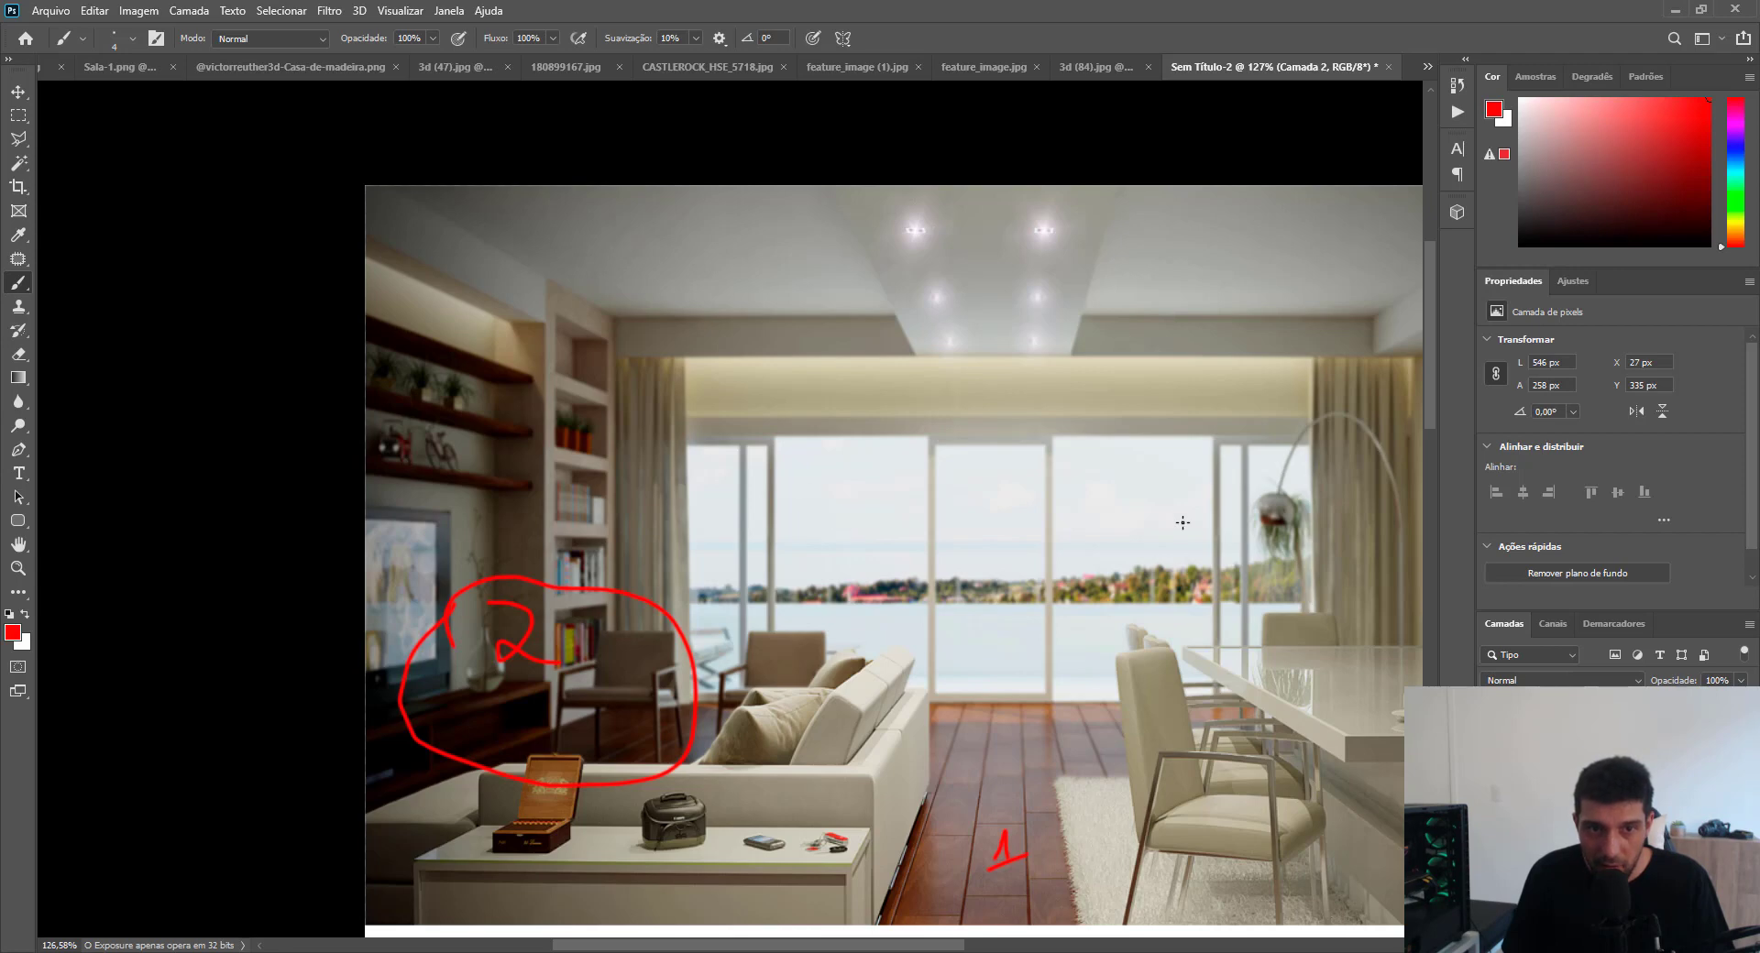
pyautogui.moveTo(1123, 498)
pyautogui.mouseDown()
pyautogui.moveTo(1073, 527)
pyautogui.moveTo(1160, 592)
pyautogui.moveTo(1235, 556)
pyautogui.moveTo(1182, 461)
pyautogui.moveTo(1116, 456)
pyautogui.moveTo(1071, 500)
pyautogui.moveTo(971, 525)
pyautogui.moveTo(1006, 532)
pyautogui.mouseUp()
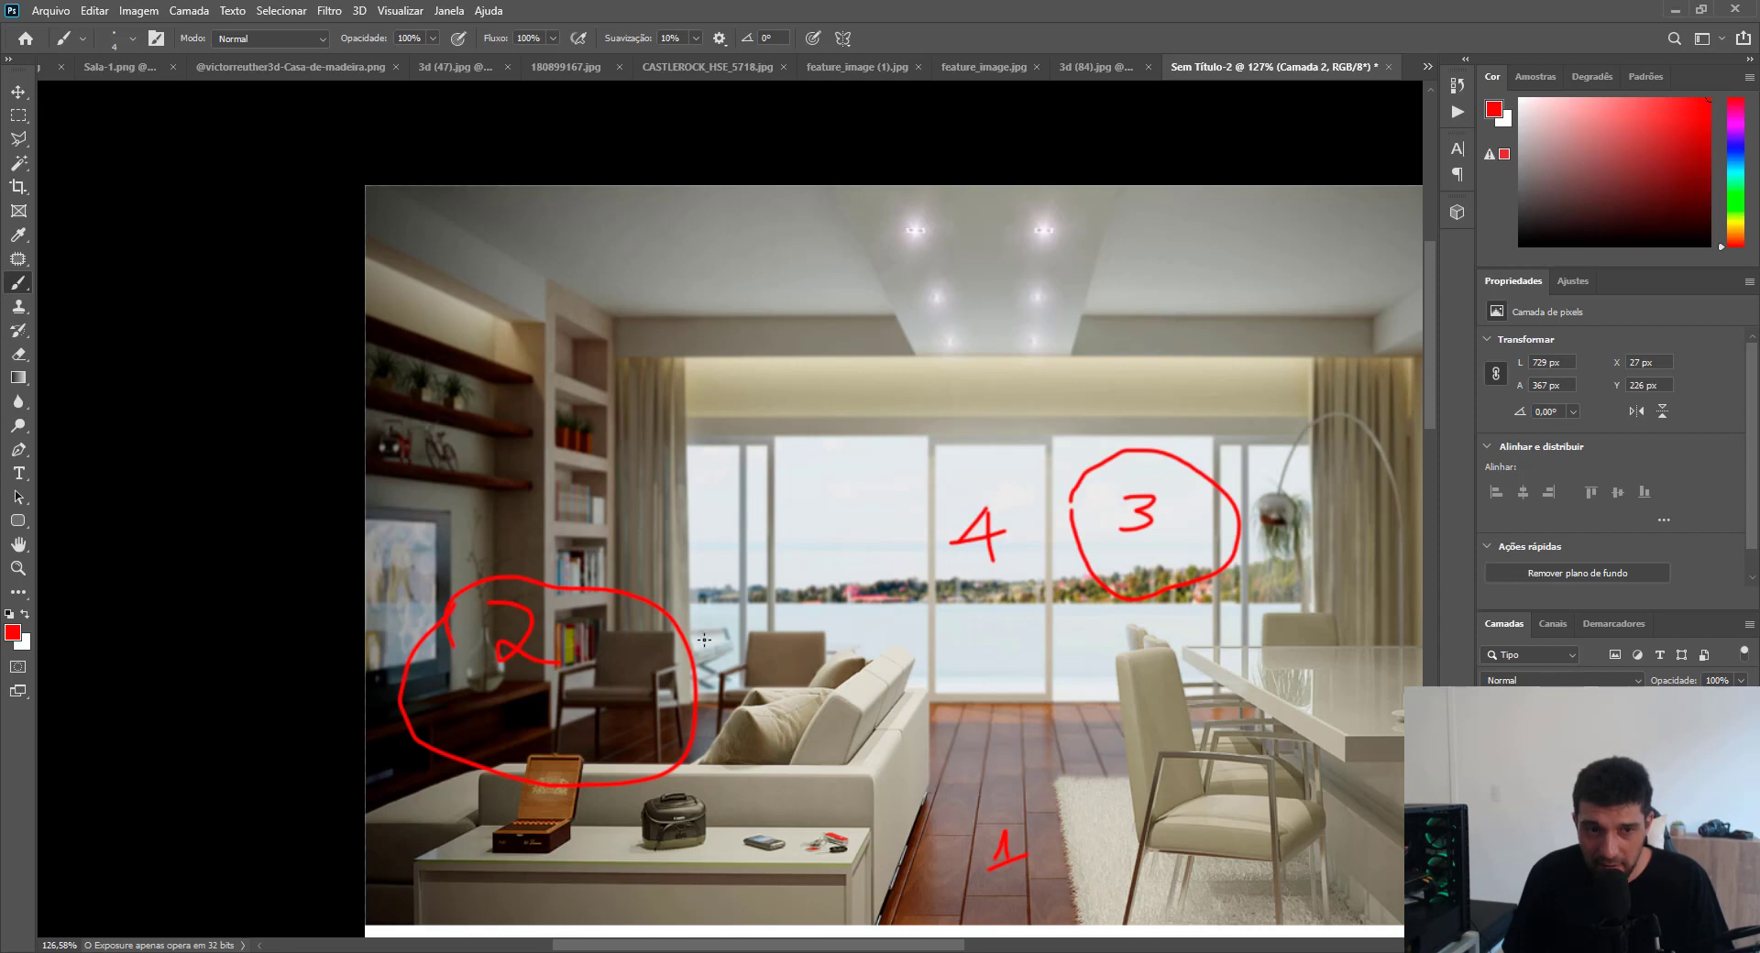
# Paint a red number 5 on the white rug beneath the dining chair.
pyautogui.scroll(-3, 813, 547)
pyautogui.scroll(1, 813, 550)
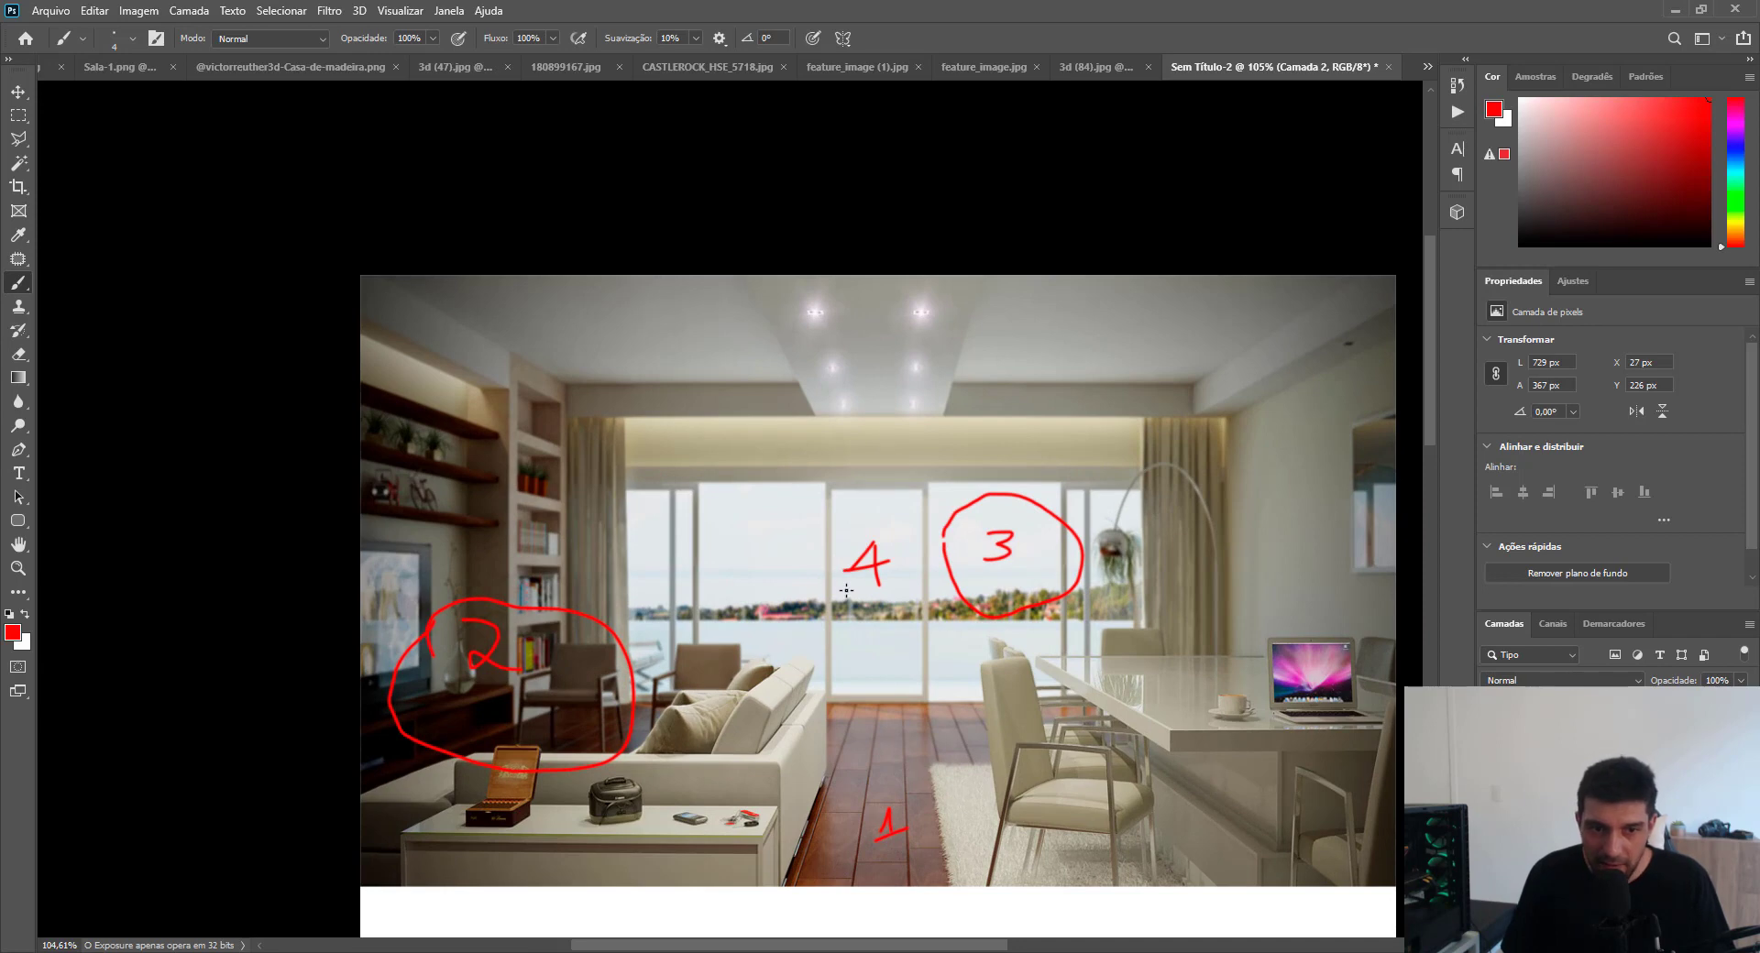
pyautogui.scroll(3, 935, 835)
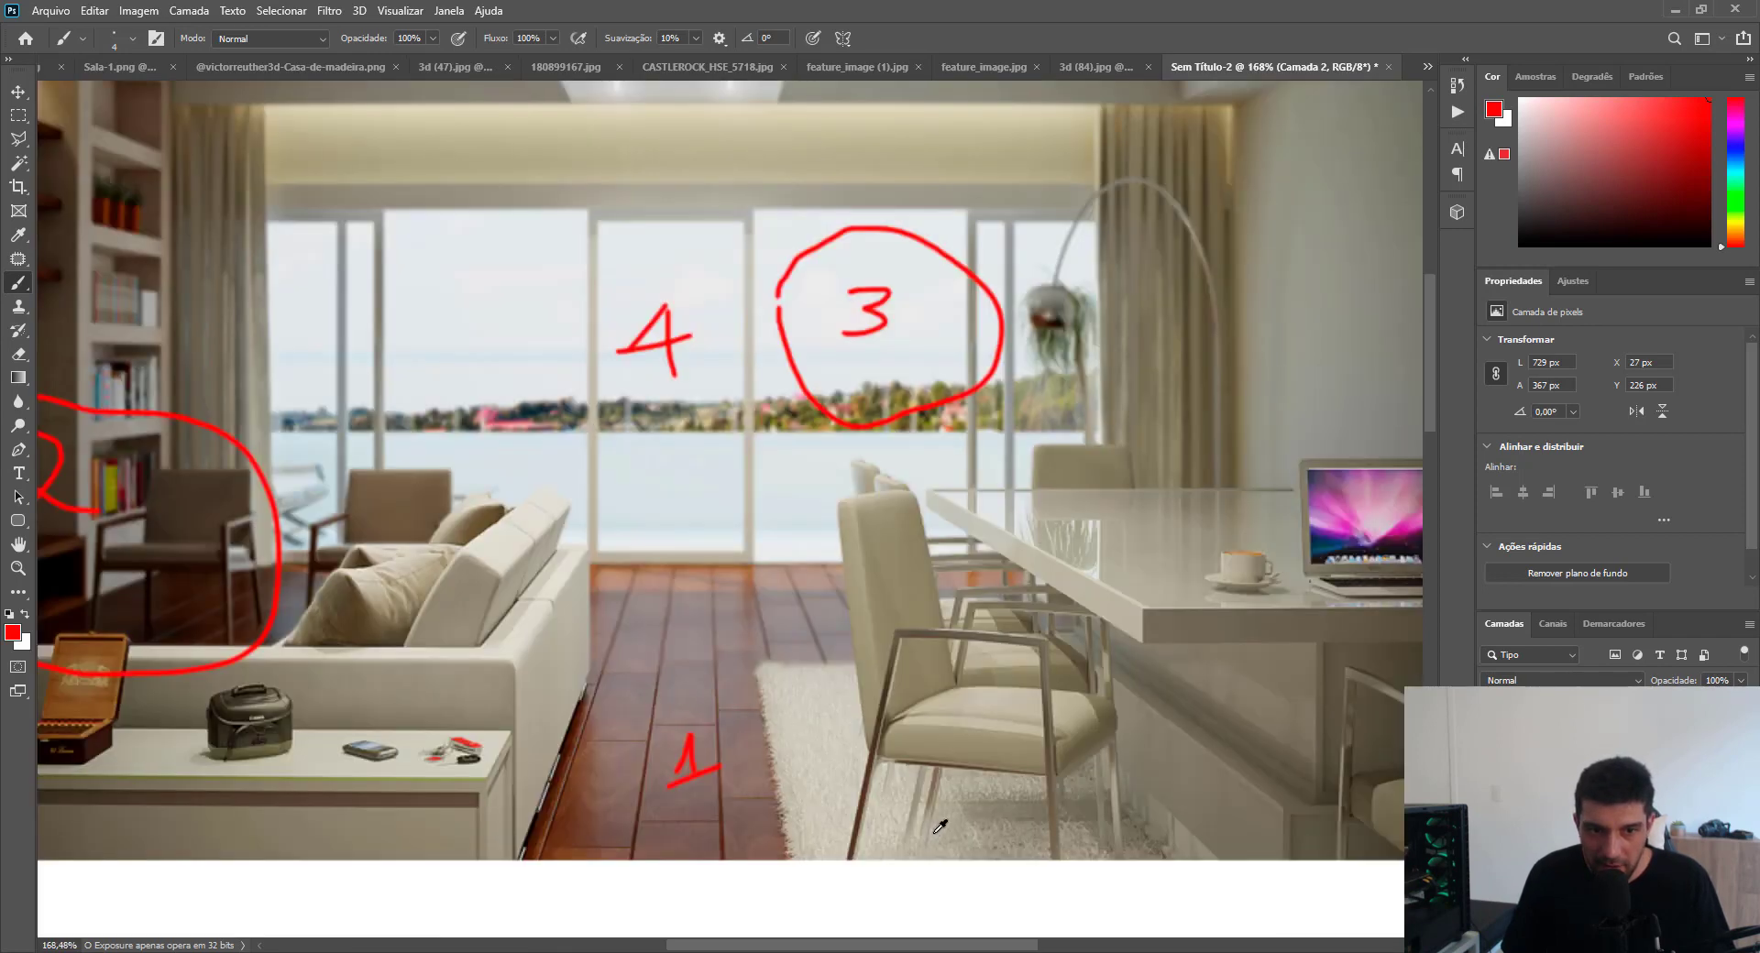
pyautogui.scroll(2, 940, 826)
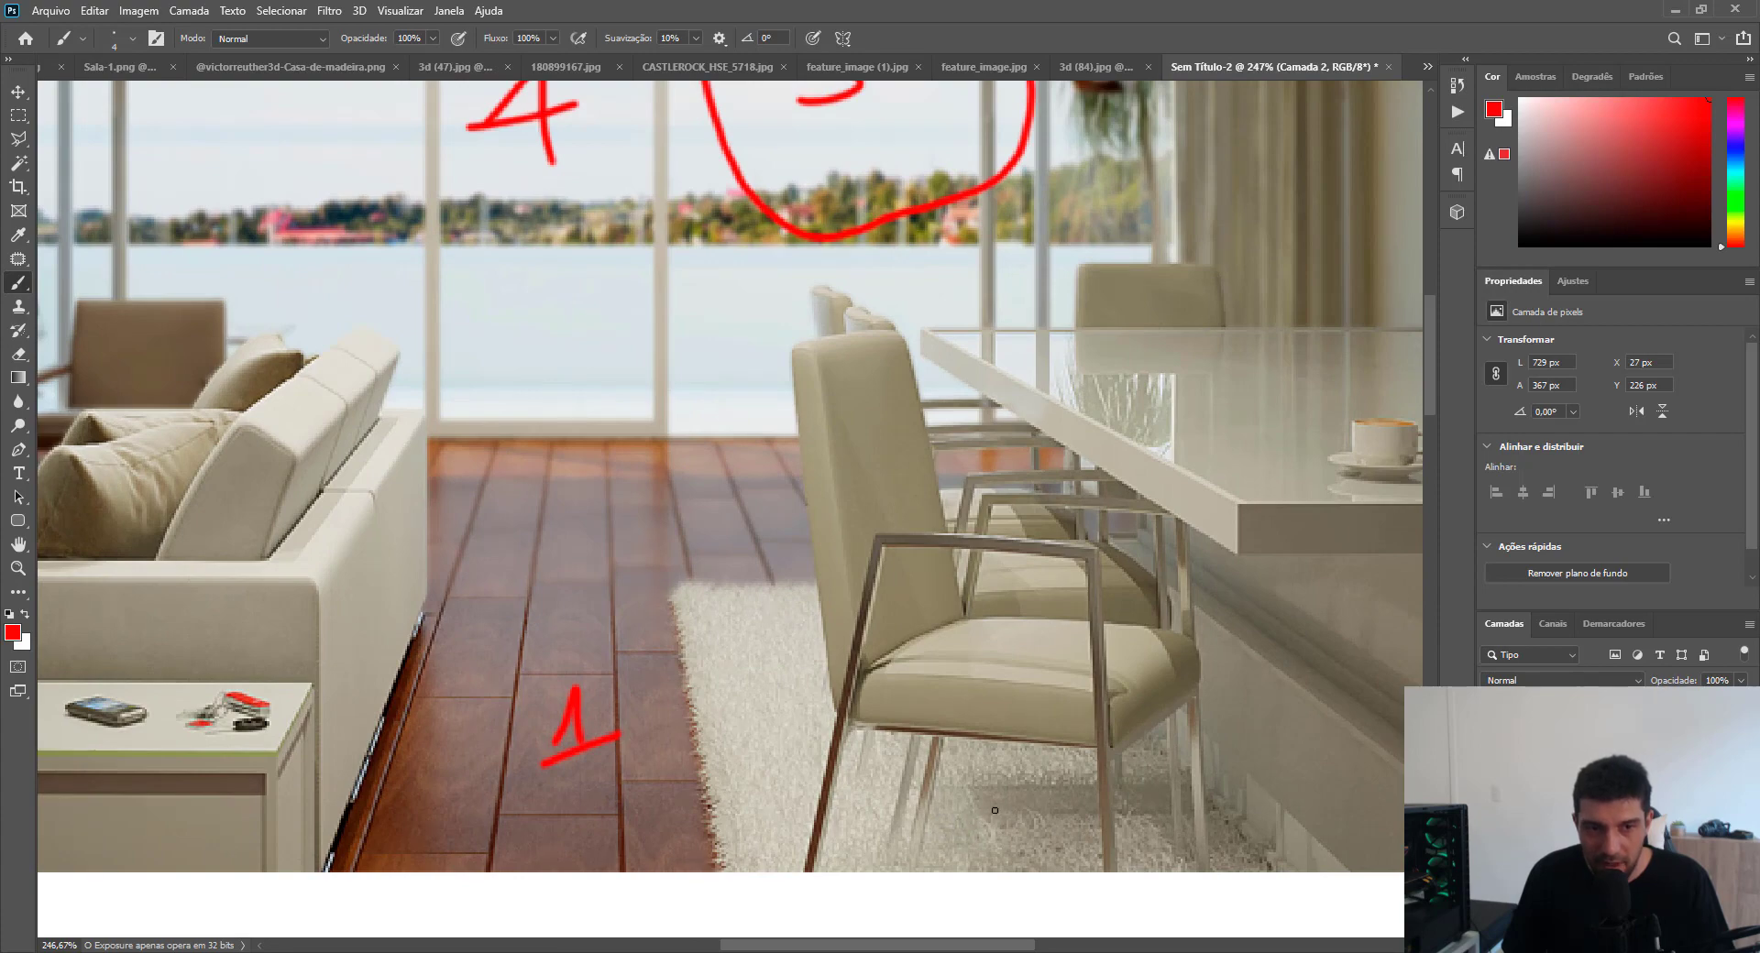
pyautogui.moveTo(995, 811); pyautogui.dragTo(952, 847)
pyautogui.moveTo(970, 812); pyautogui.dragTo(1003, 809)
# Mark the wall beside the dining table with wavy vertical red strokes running from near the ceiling down towards the laptop.
pyautogui.scroll(-6, 933, 795)
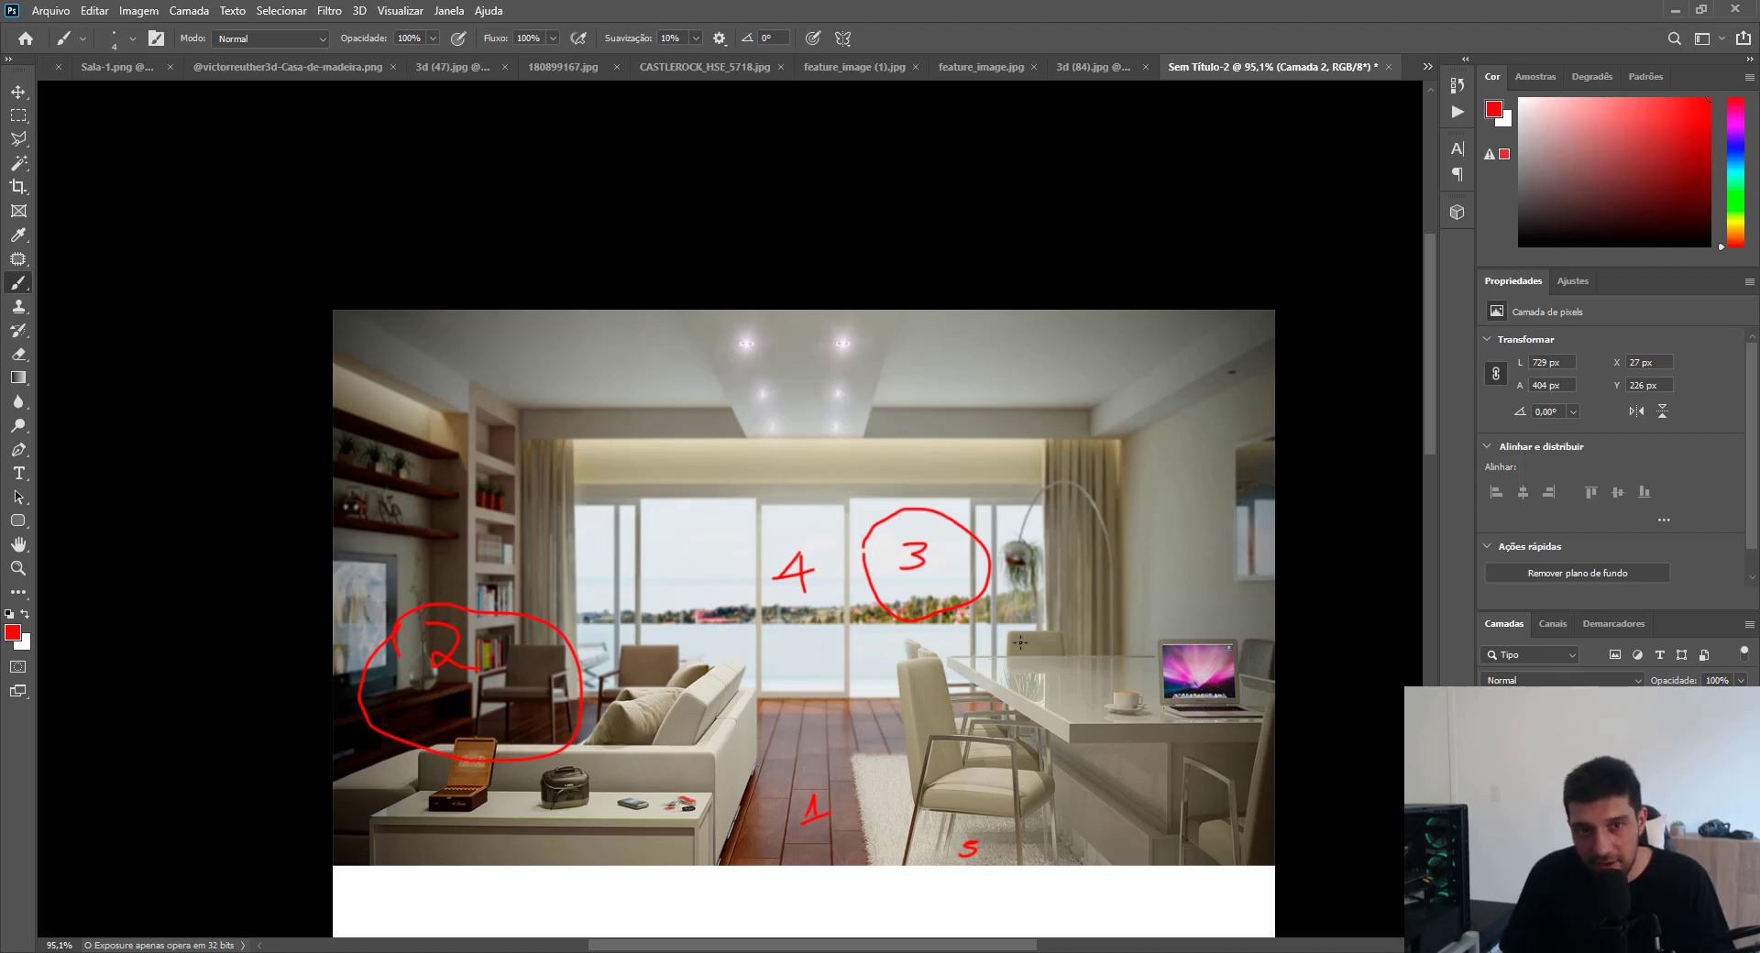
pyautogui.moveTo(1244, 363)
pyautogui.mouseDown()
pyautogui.moveTo(1171, 376)
pyautogui.moveTo(1199, 627)
pyautogui.mouseUp()
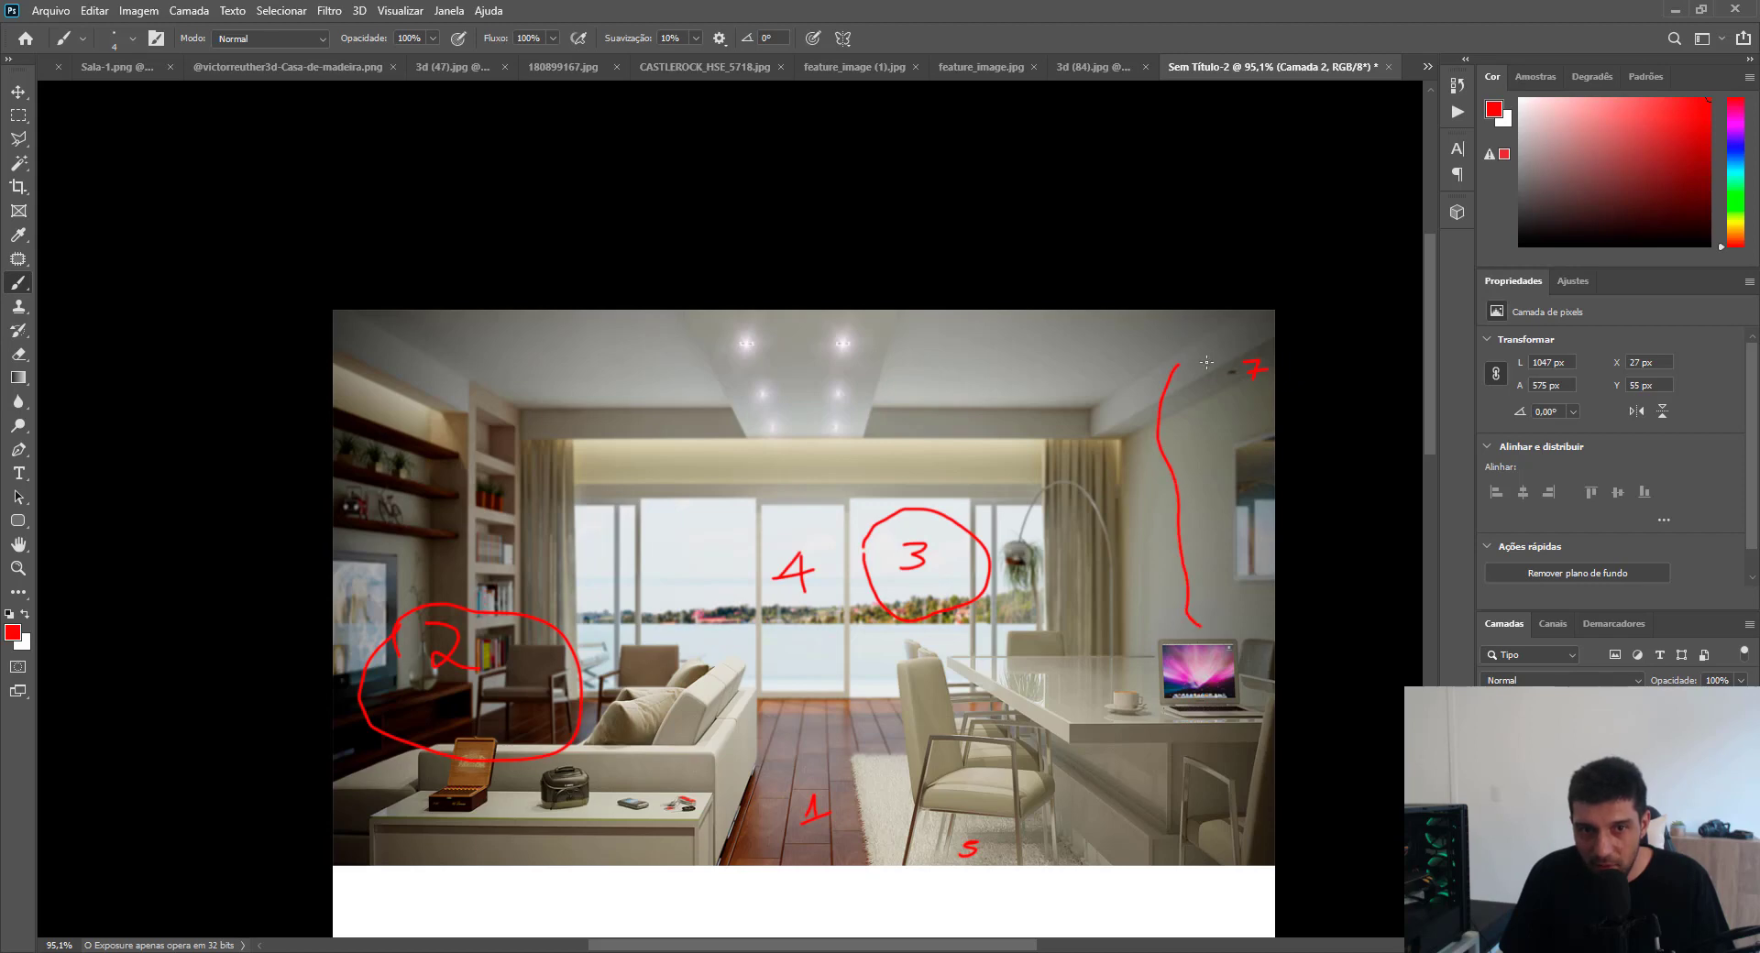
pyautogui.moveTo(1224, 385)
pyautogui.mouseDown()
pyautogui.moveTo(1225, 509)
pyautogui.moveTo(1233, 530)
pyautogui.moveTo(1252, 497)
pyautogui.moveTo(1260, 527)
pyautogui.moveTo(1227, 596)
pyautogui.moveTo(1273, 607)
pyautogui.mouseUp()
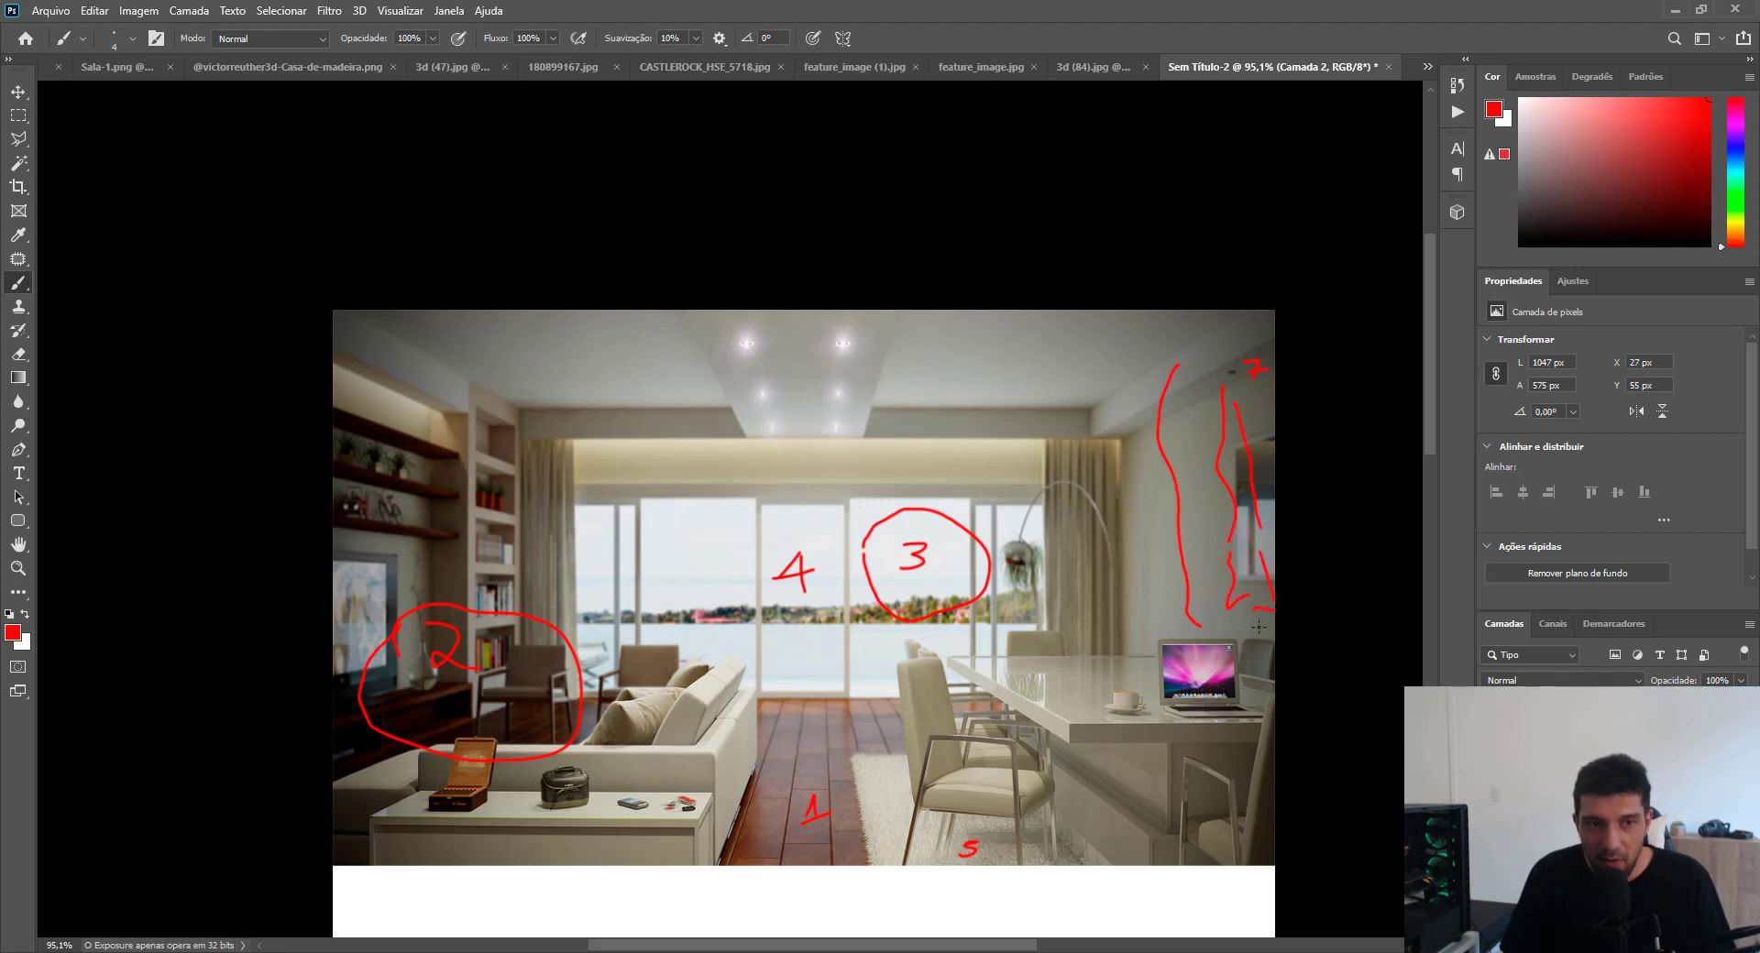
# Hide the white background layer and add a black (000000) solid colour fill layer beneath the render.
pyautogui.scroll(-3, 793, 500)
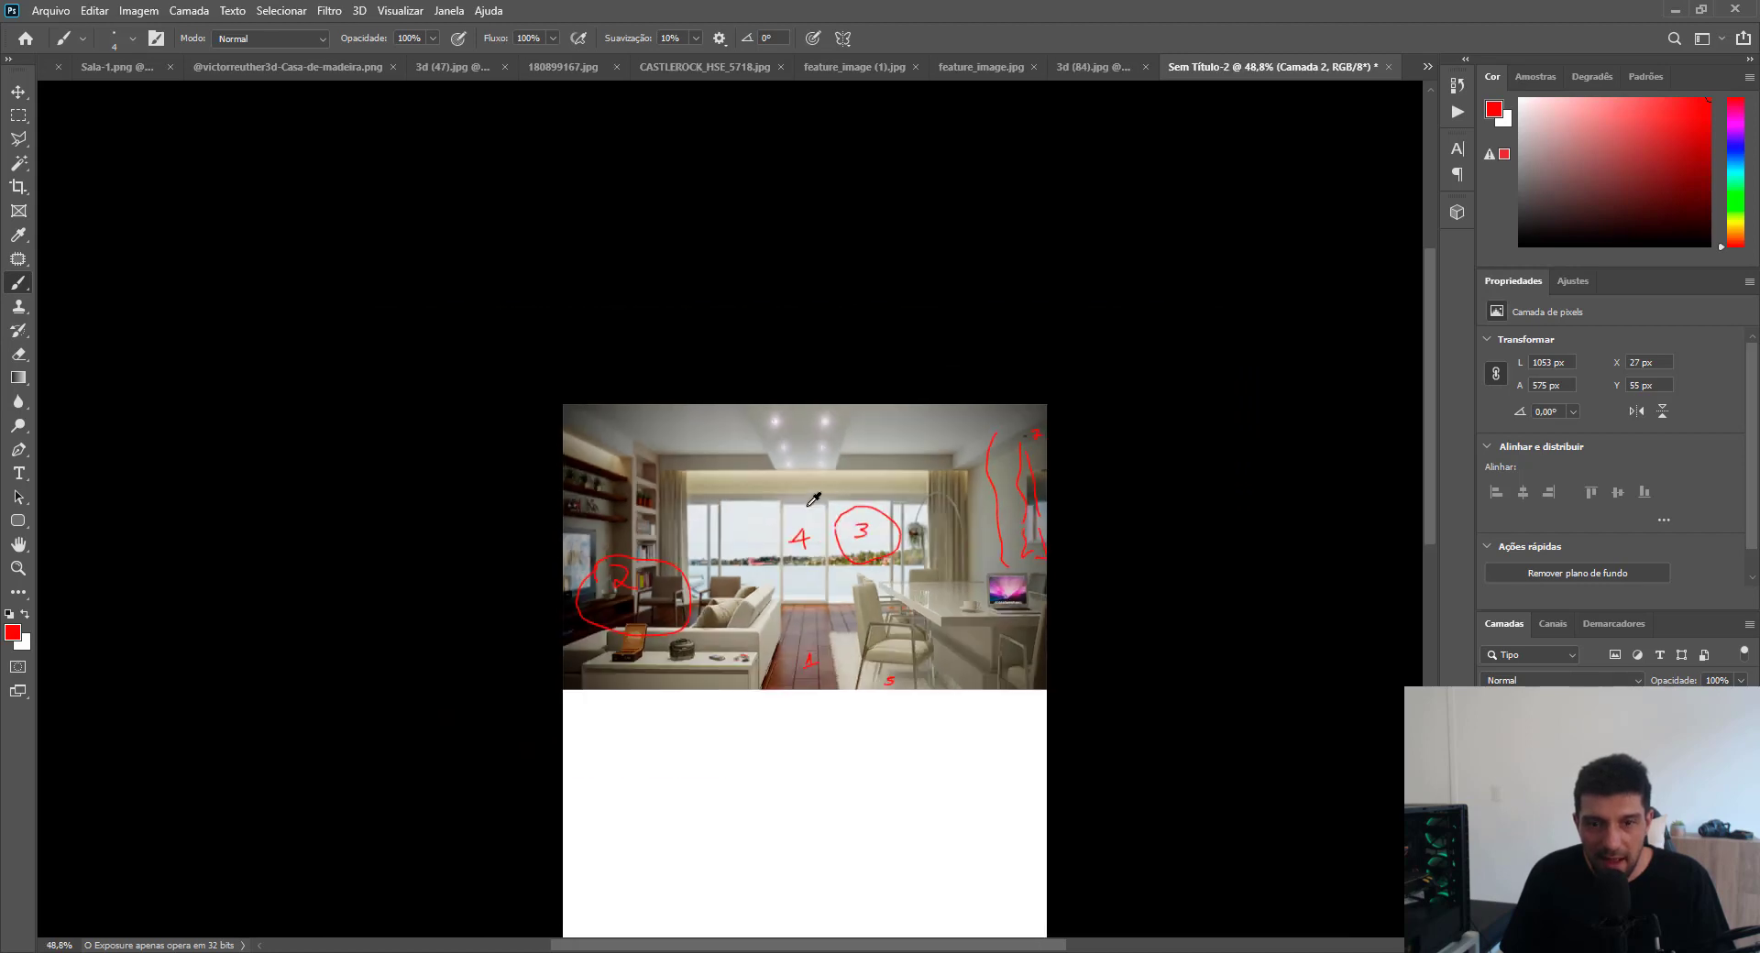
pyautogui.scroll(2, 704, 463)
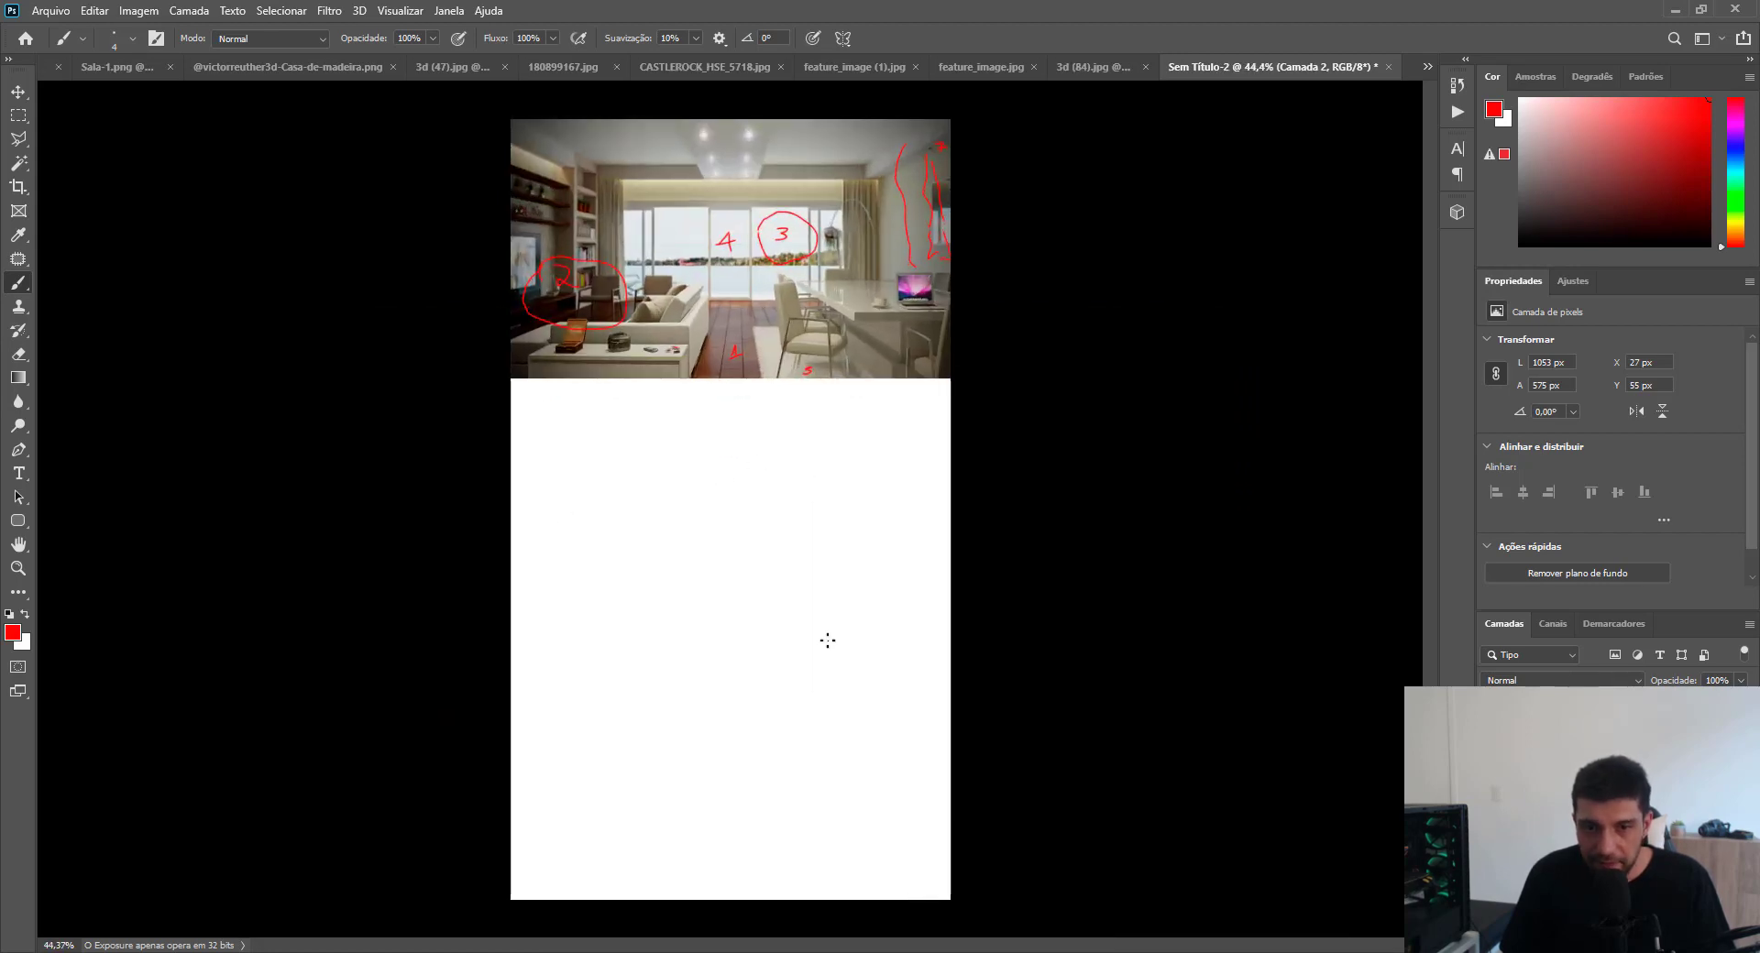
pyautogui.click(1490, 814)
pyautogui.click(1558, 815)
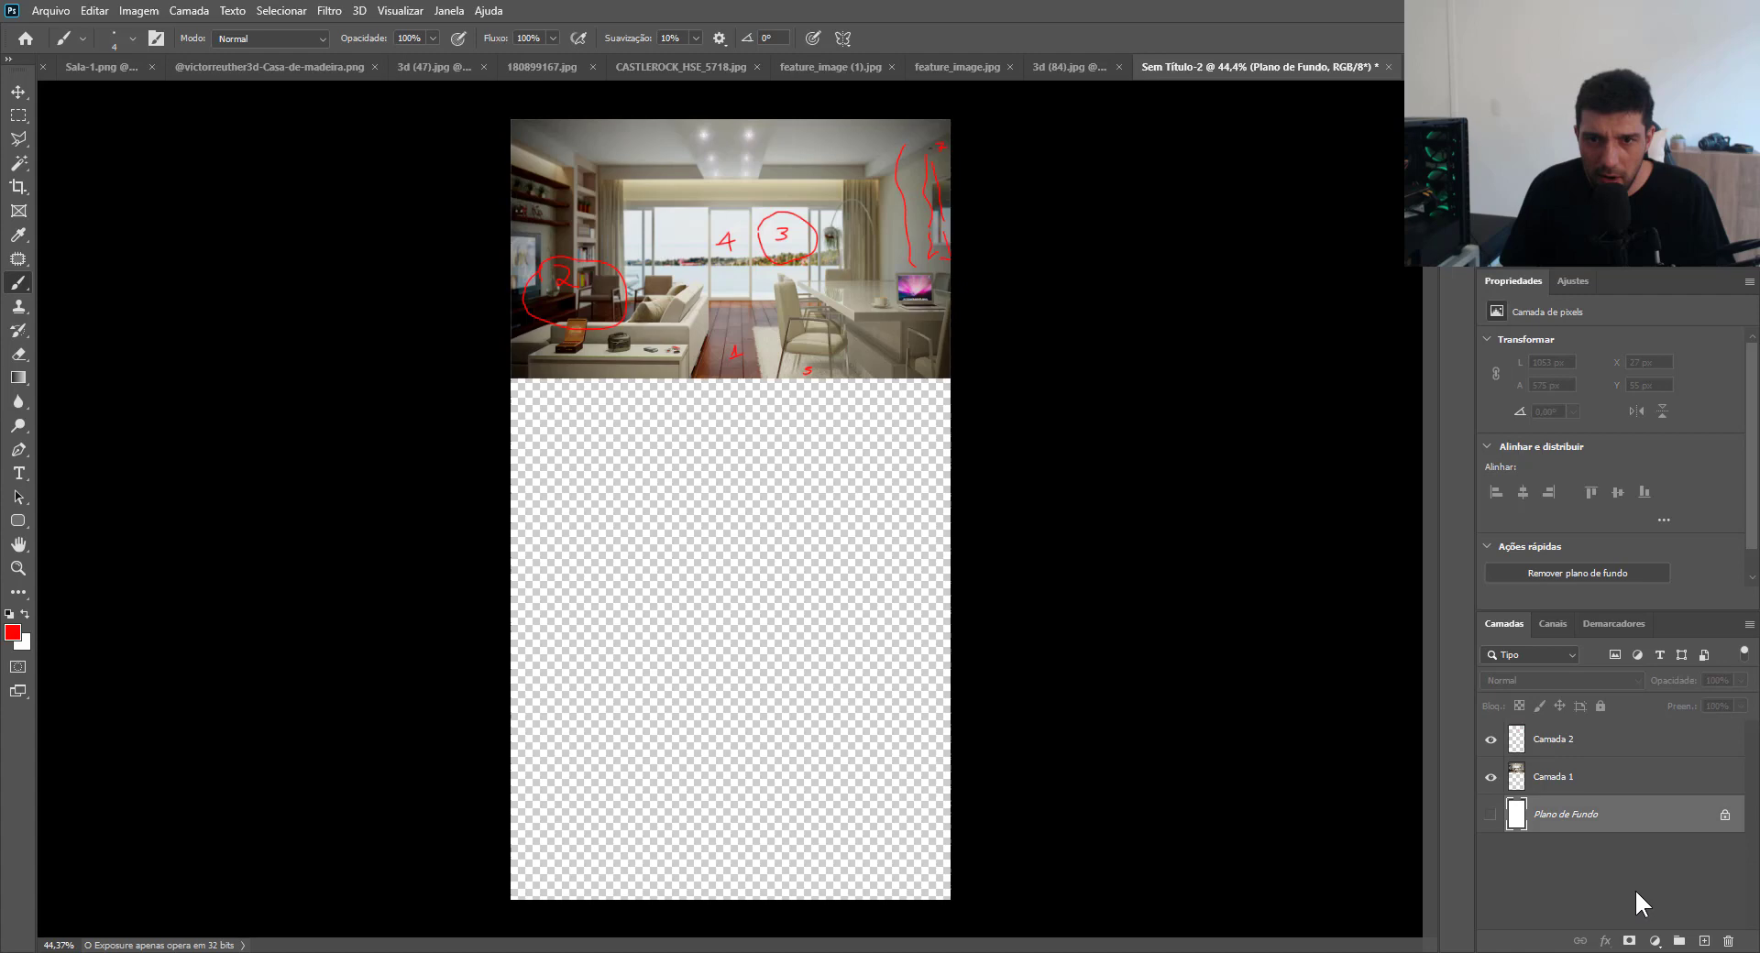
pyautogui.click(1655, 941)
pyautogui.click(1648, 614)
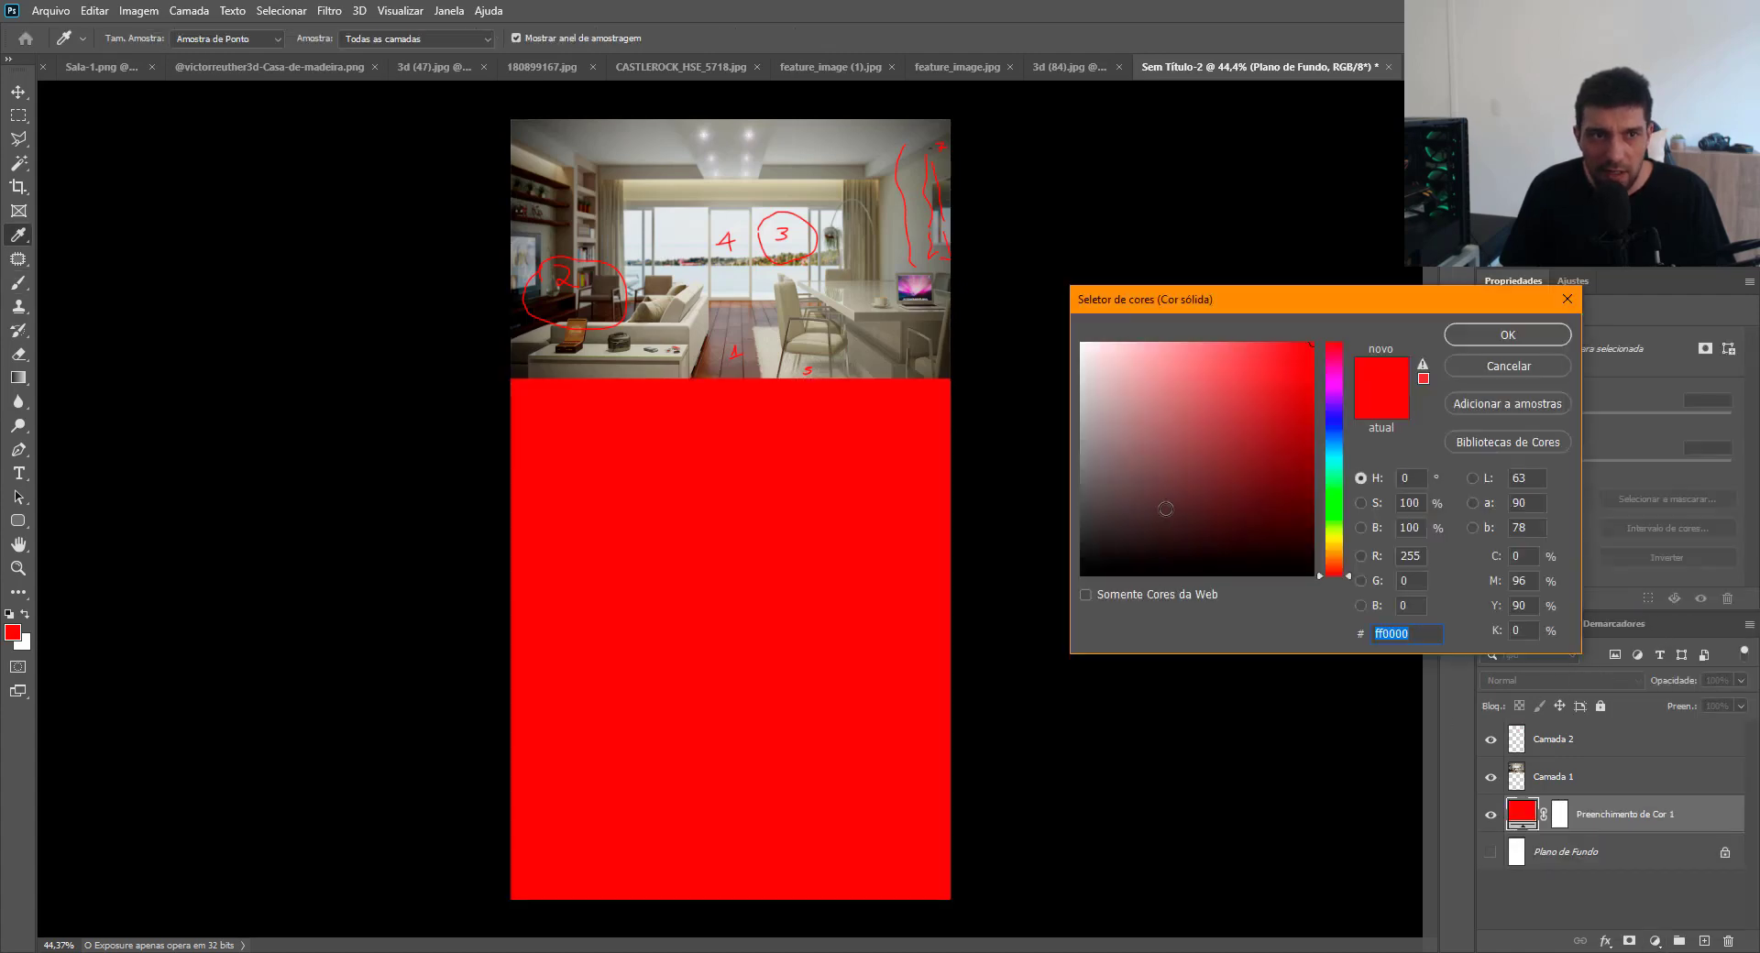
pyautogui.write('000000')
pyautogui.click(1483, 337)
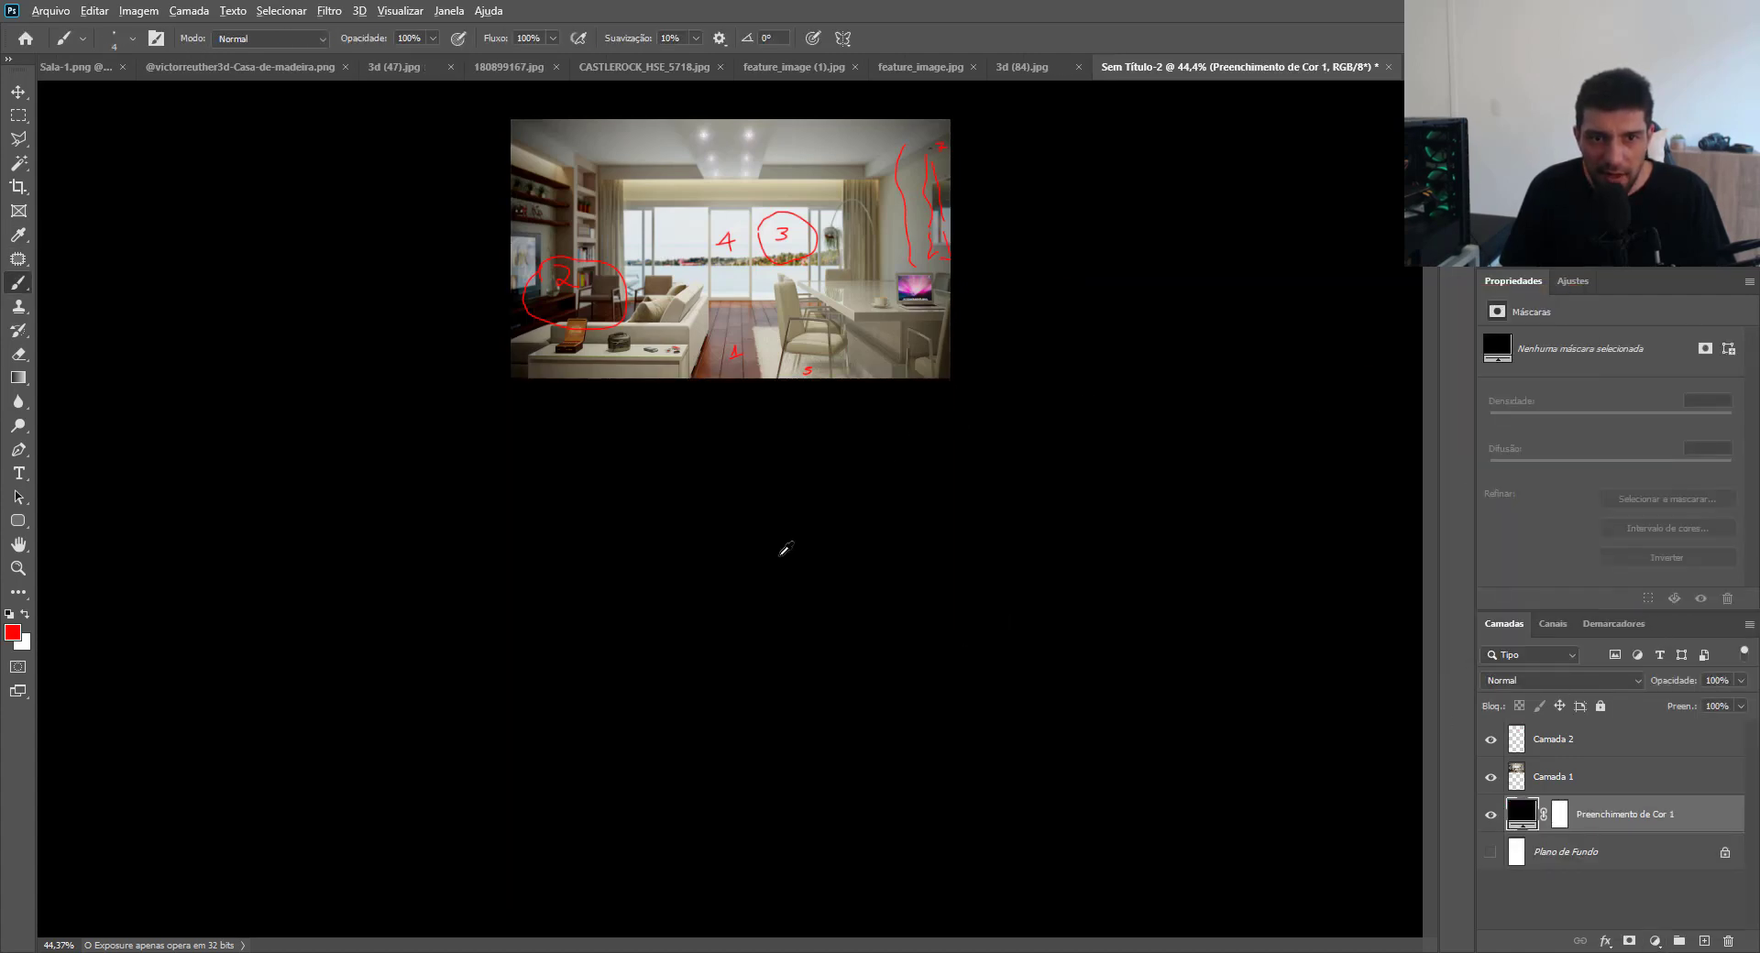
# Change the workspace colour around the canvas to dark grey (Cinza-escuro) and switch to the Move tool.
pyautogui.hotkey('ctrl', '-')
pyautogui.rightClick(1126, 499)
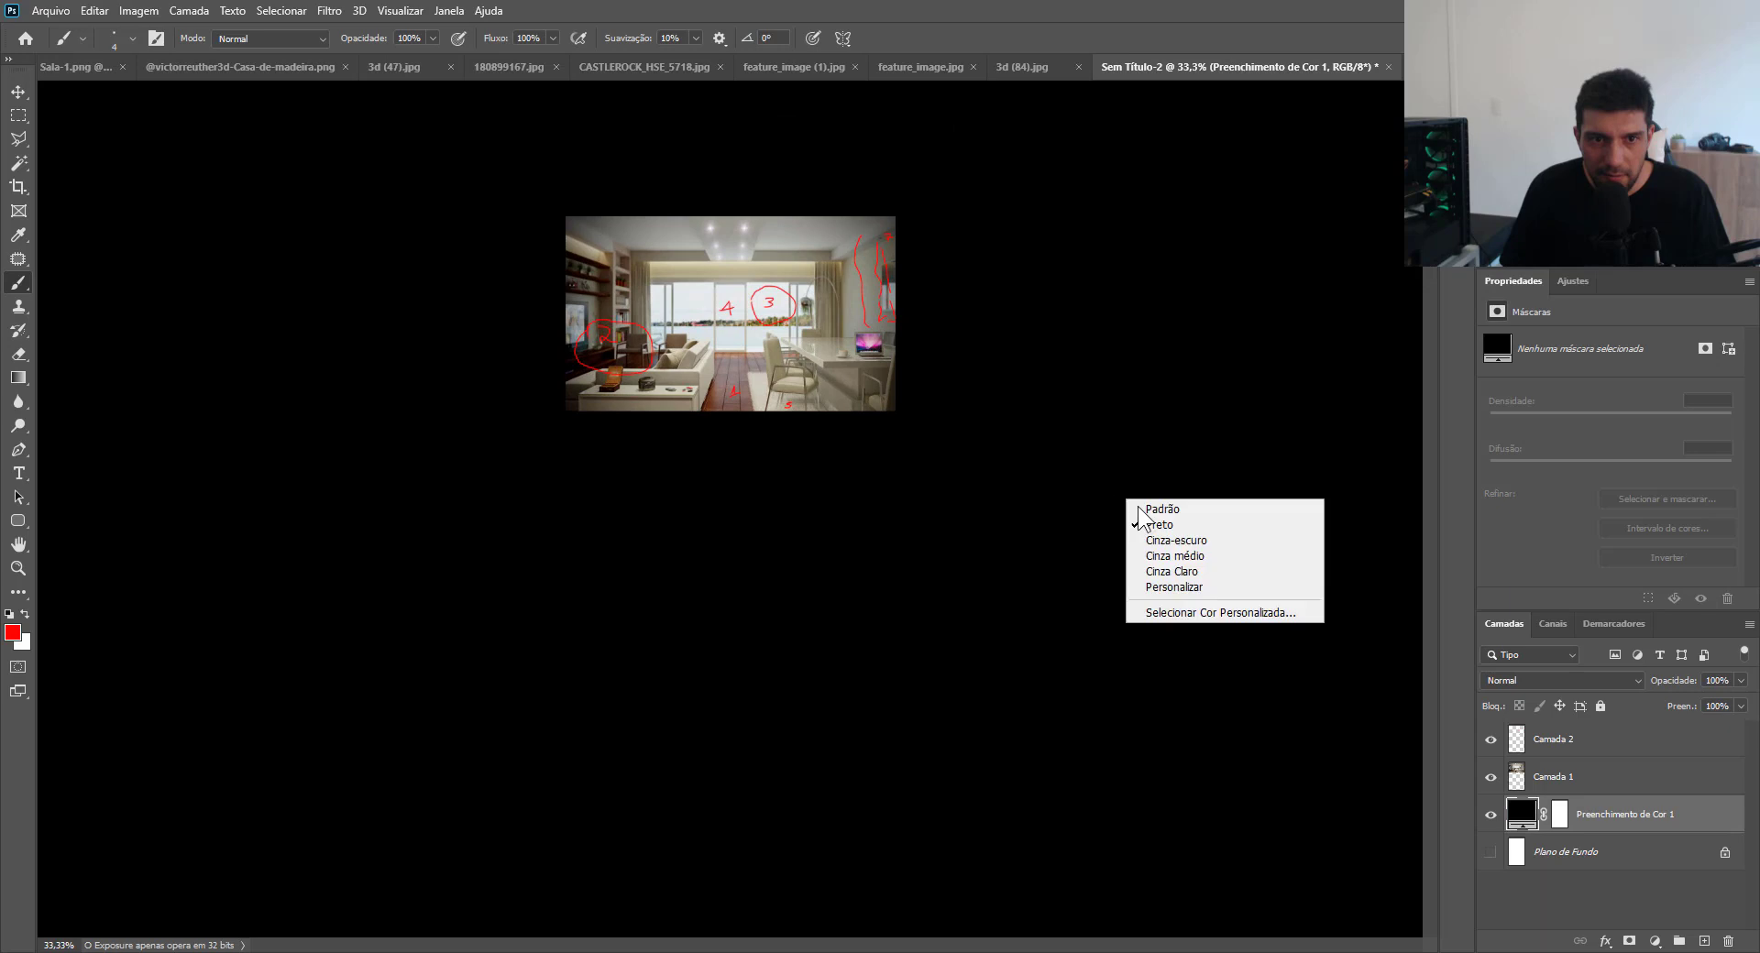
pyautogui.click(1183, 541)
pyautogui.press('v')
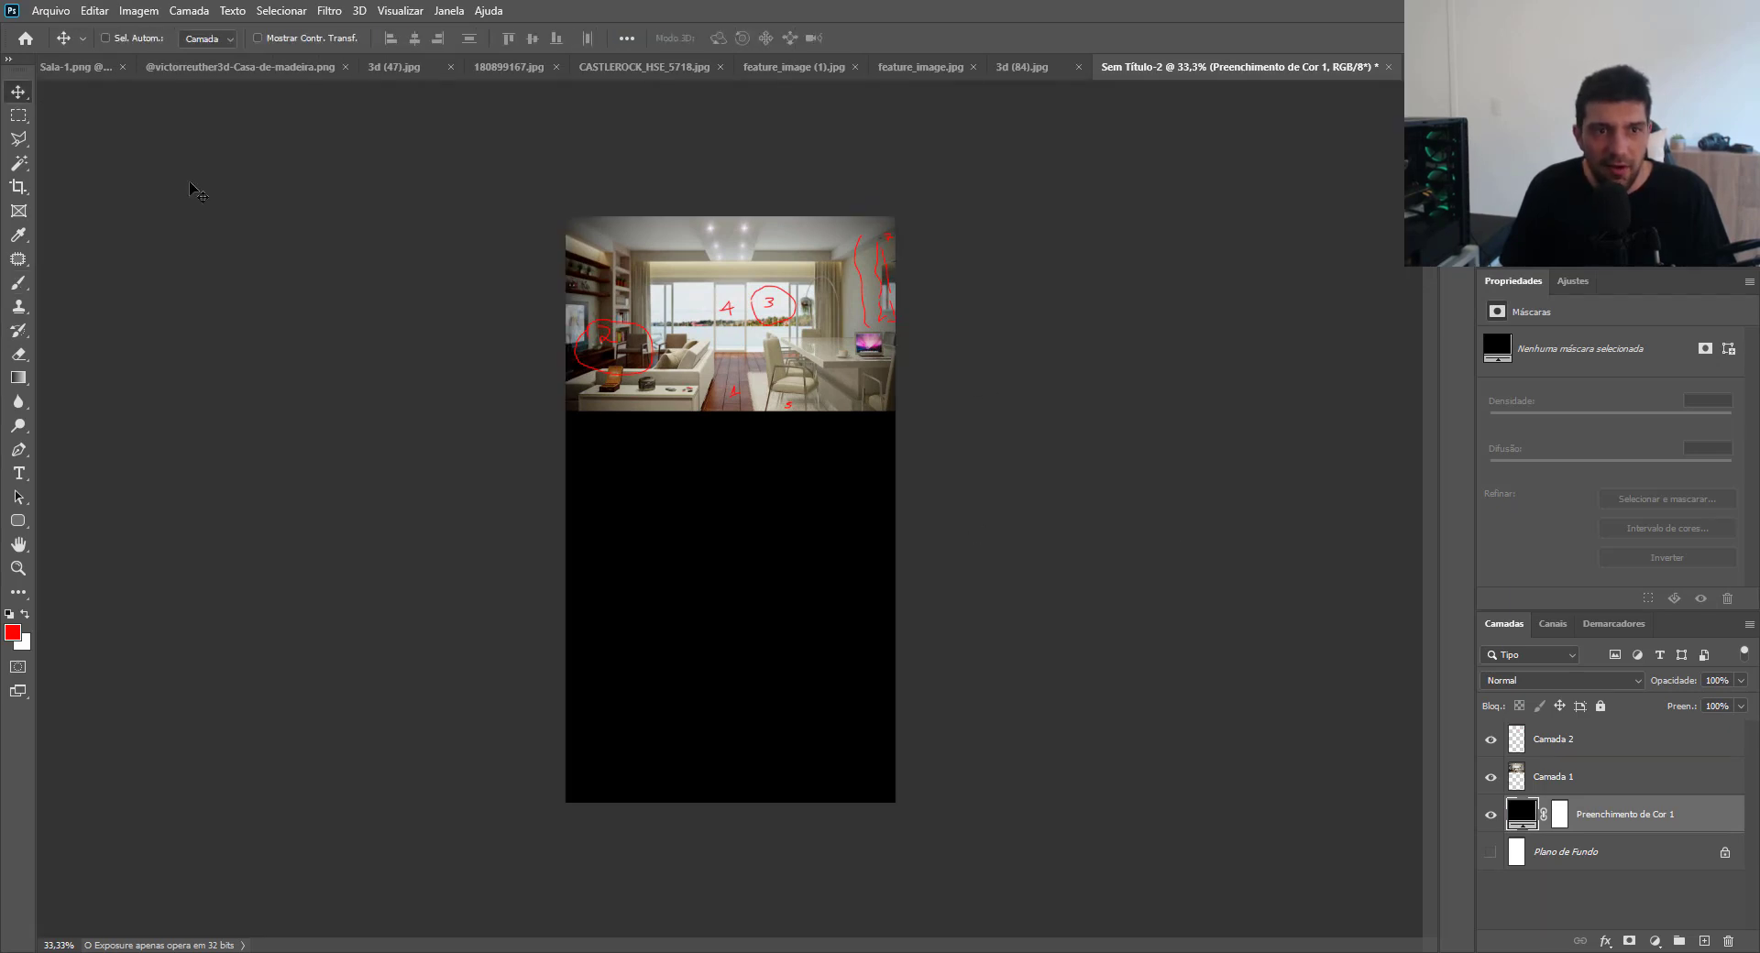
pyautogui.scroll(1, 820, 330)
pyautogui.scroll(1, 819, 330)
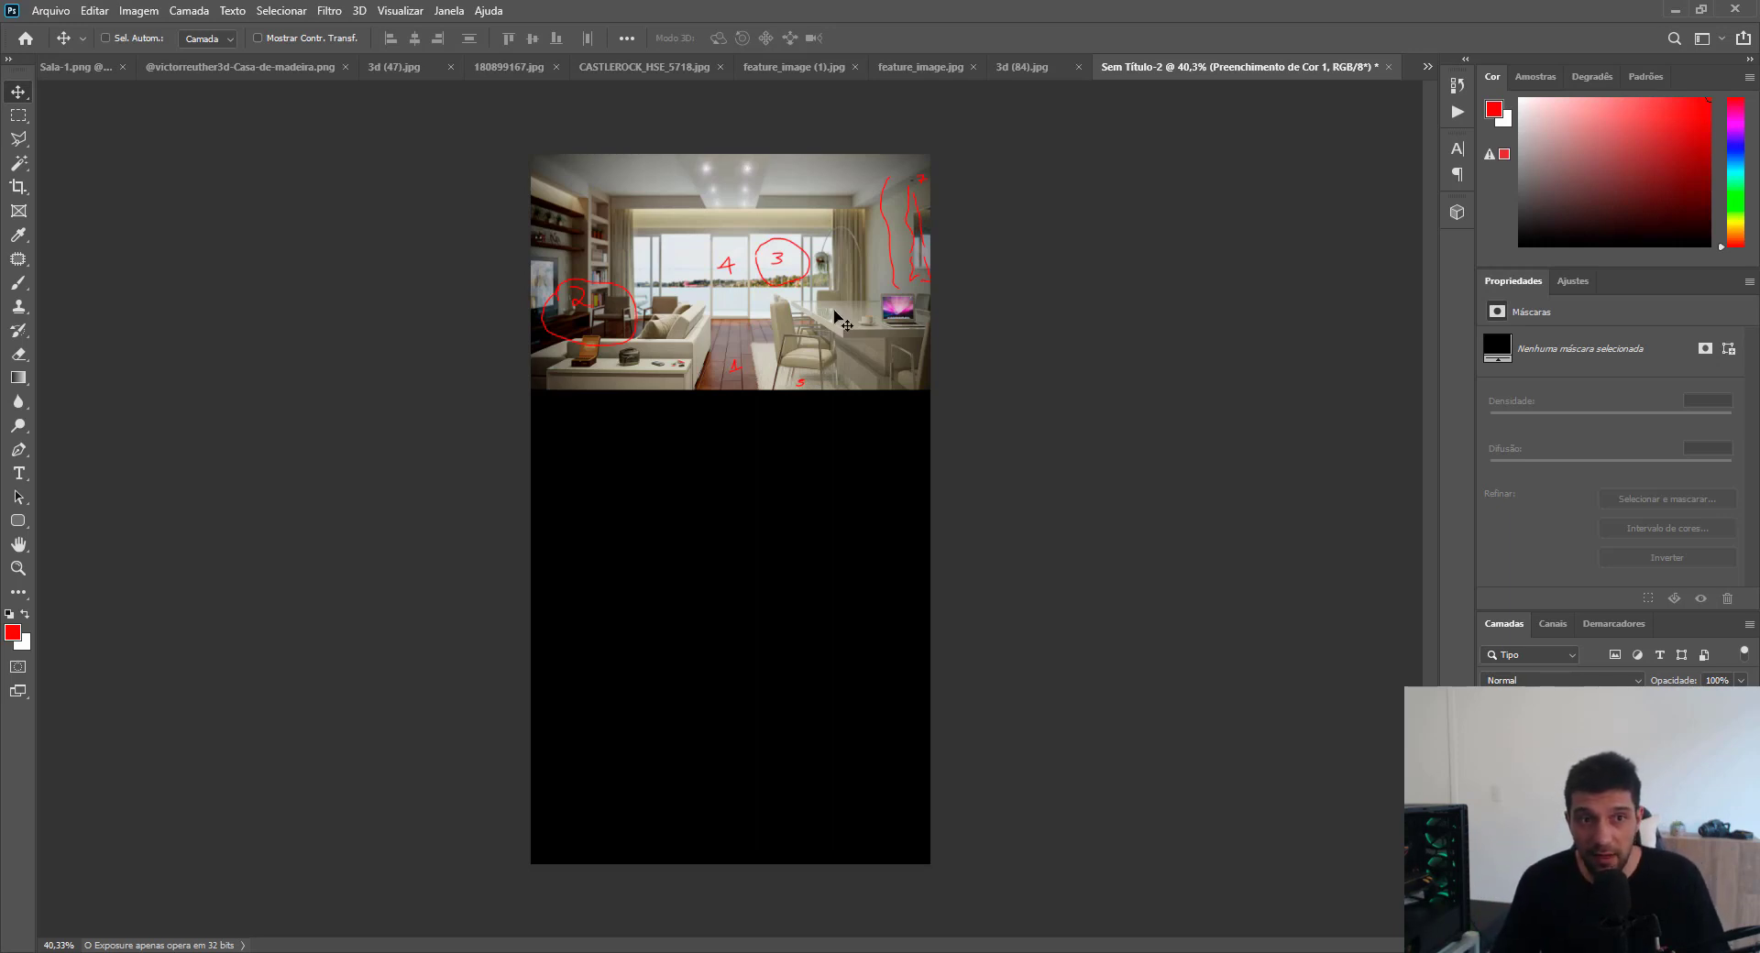
pyautogui.scroll(3, 702, 207)
pyautogui.scroll(1, 761, 363)
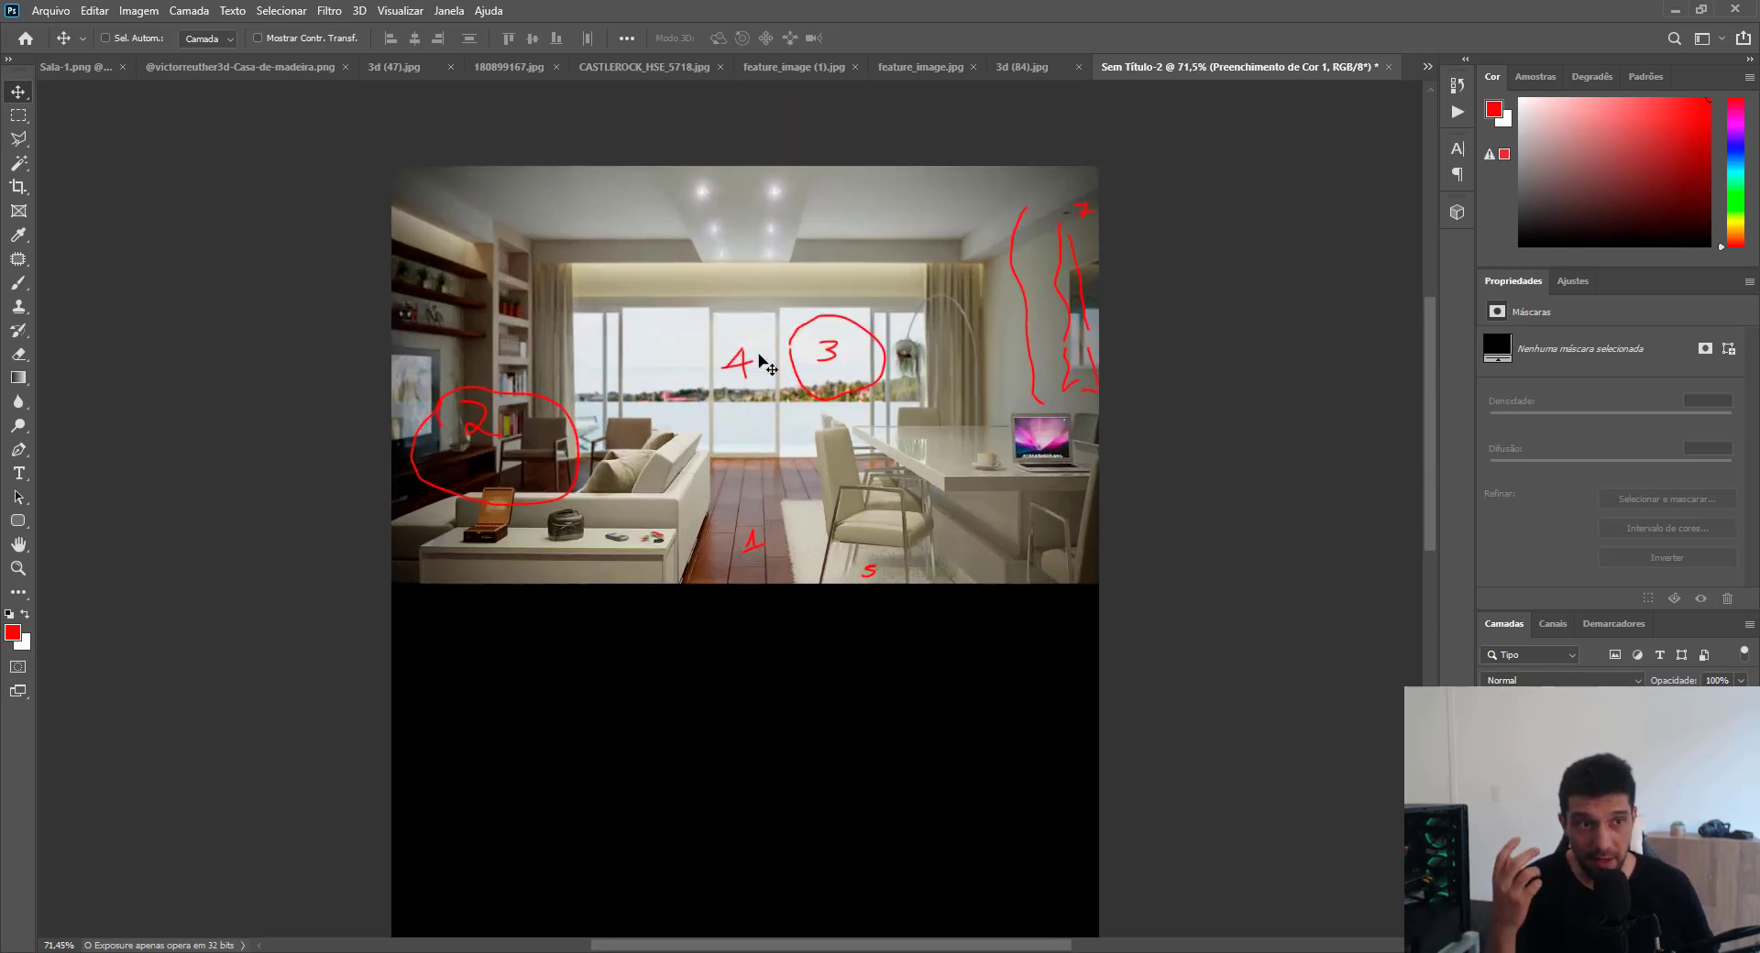